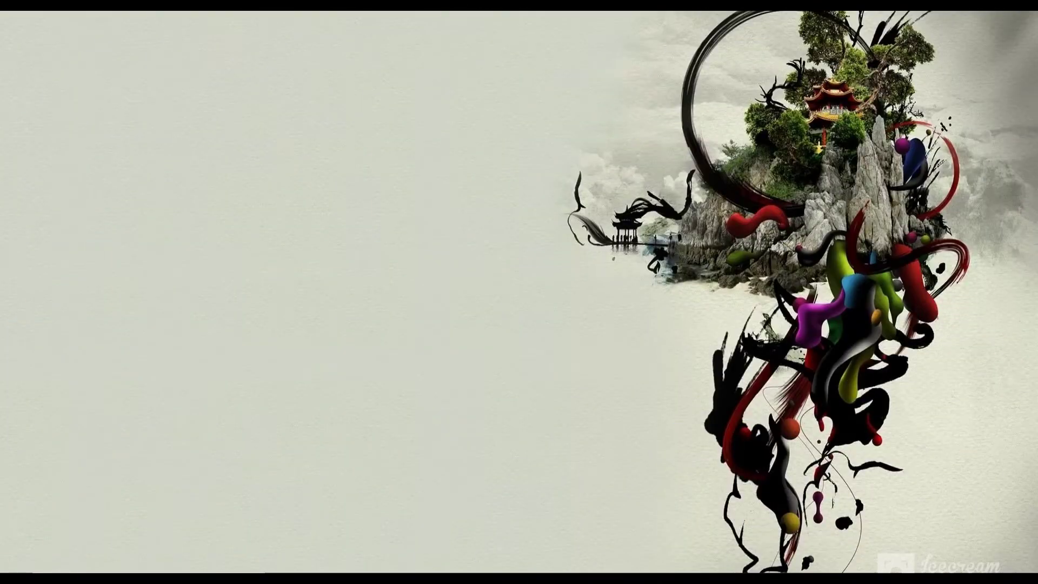
Launch PowerPoint by searching 'po' in the Start menu.
{"action": "left_click", "coordinate": [52, 571]}
{"action": "type", "text": "po"}
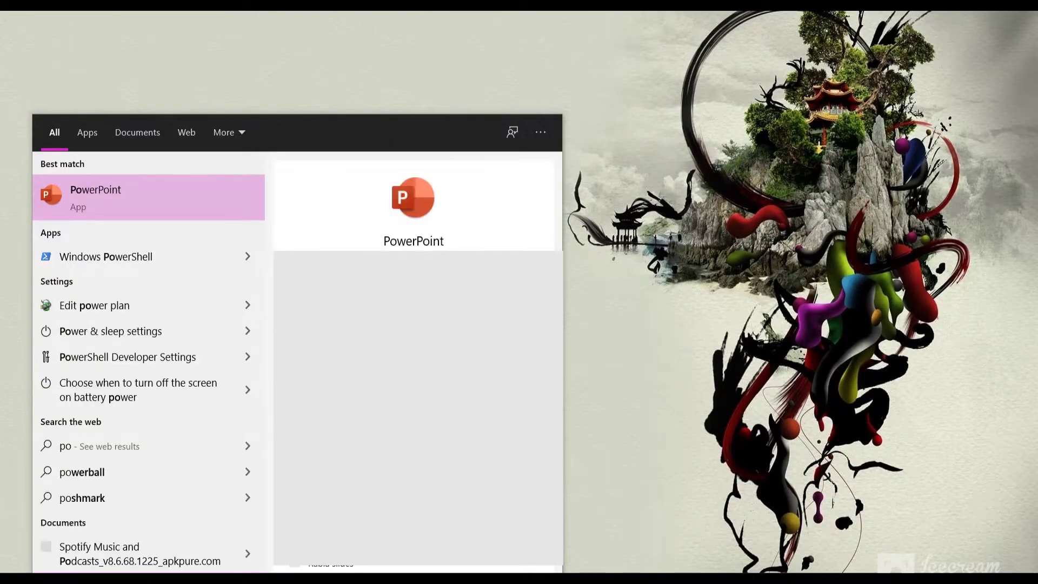
{"action": "left_click", "coordinate": [113, 202]}
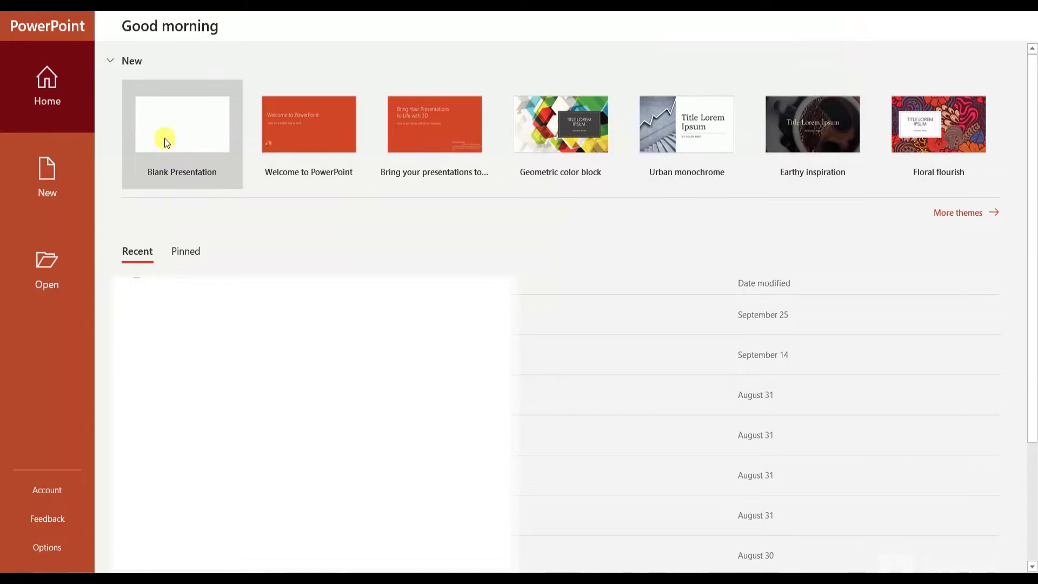
Create a new presentation from the Modern angles template.
{"action": "left_click", "coordinate": [67, 179]}
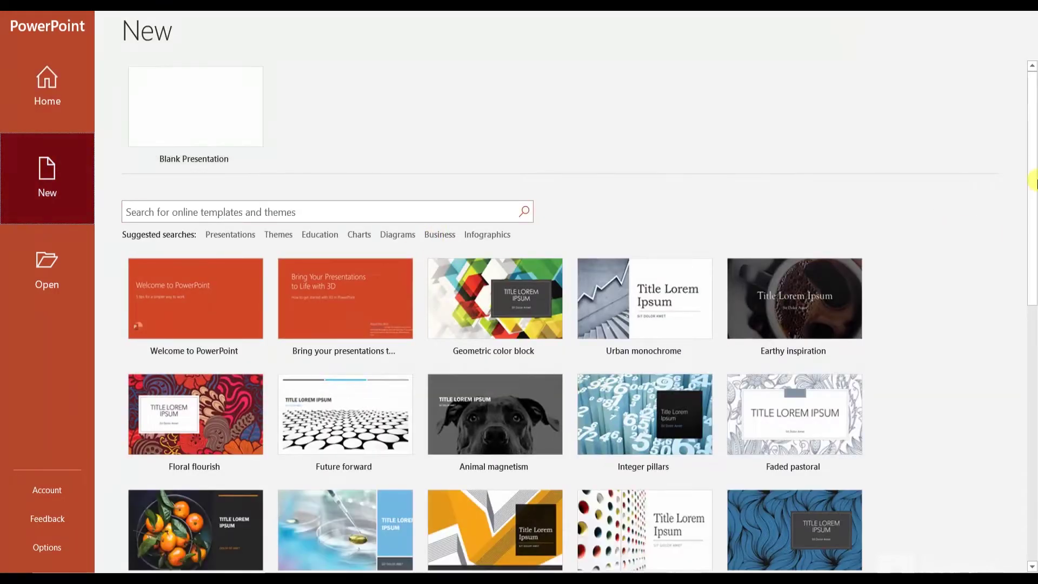
{"action": "mouse_move", "coordinate": [1033, 173]}
{"action": "left_mouse_down"}
{"action": "mouse_move", "coordinate": [1031, 380]}
{"action": "mouse_move", "coordinate": [1012, 475]}
{"action": "mouse_move", "coordinate": [1020, 204]}
{"action": "left_mouse_up"}
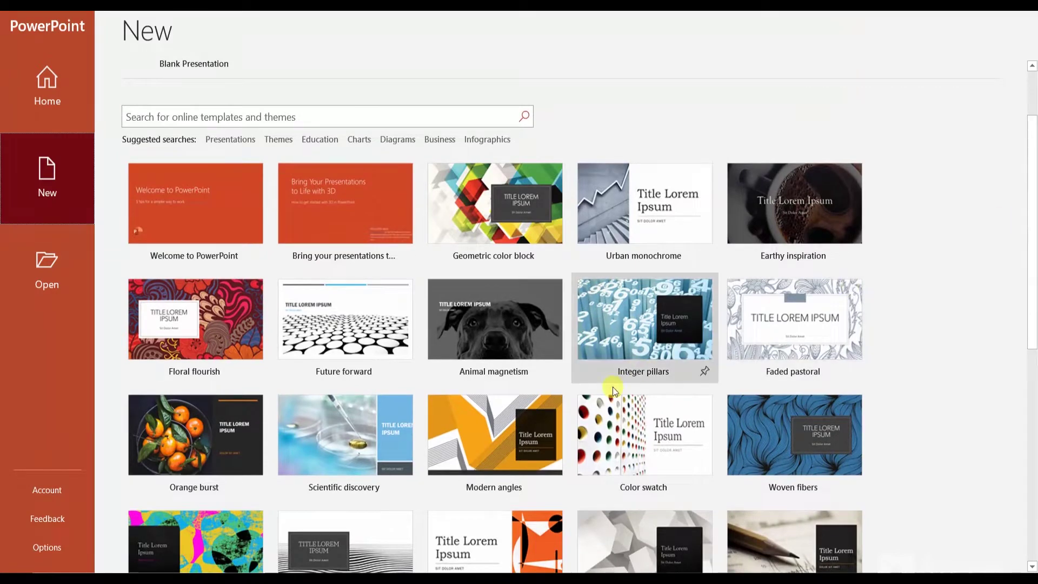
{"action": "left_click", "coordinate": [516, 427]}
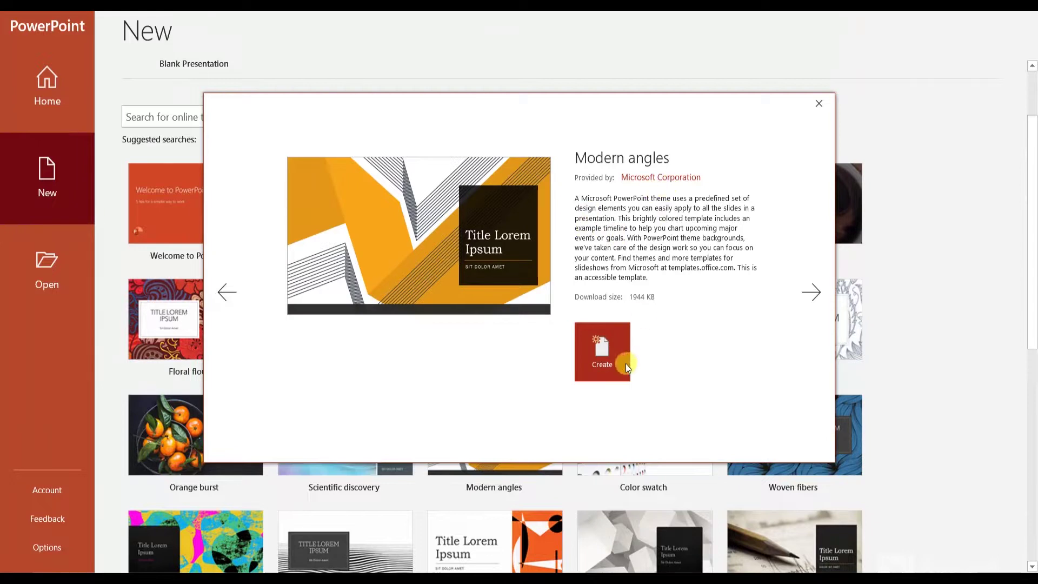
{"action": "left_click", "coordinate": [611, 357]}
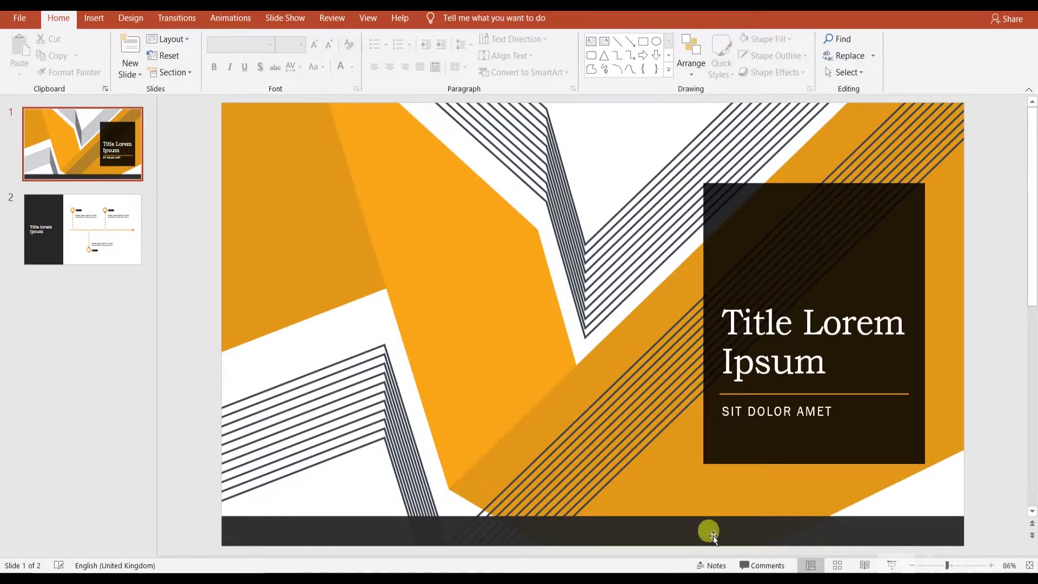
Replace the title slide's sample heading with 'IT in Business'.
{"action": "triple_click", "coordinate": [793, 335]}
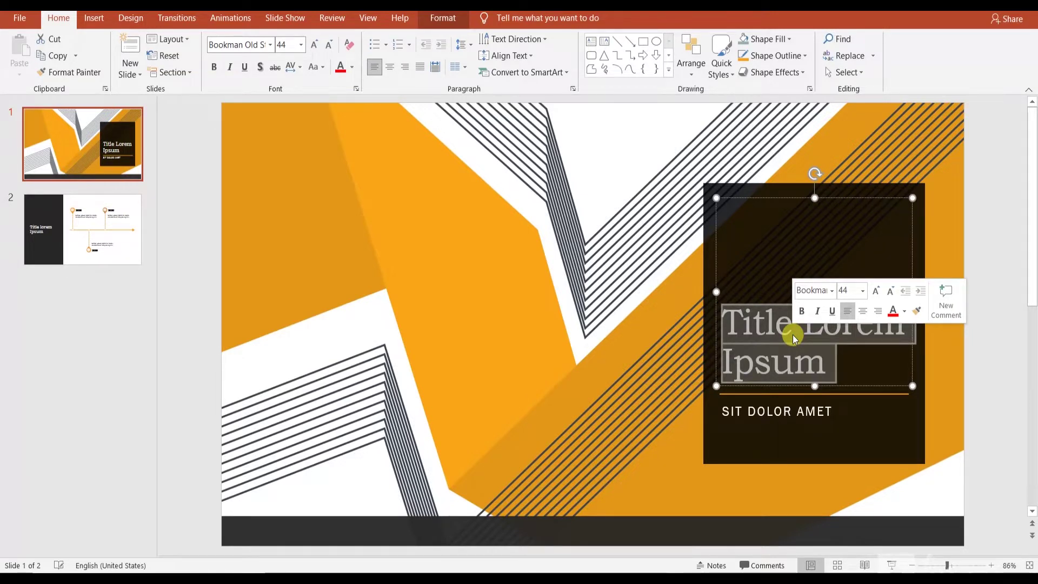
{"action": "key", "text": "BackSpace"}
{"action": "type", "text": "I"}
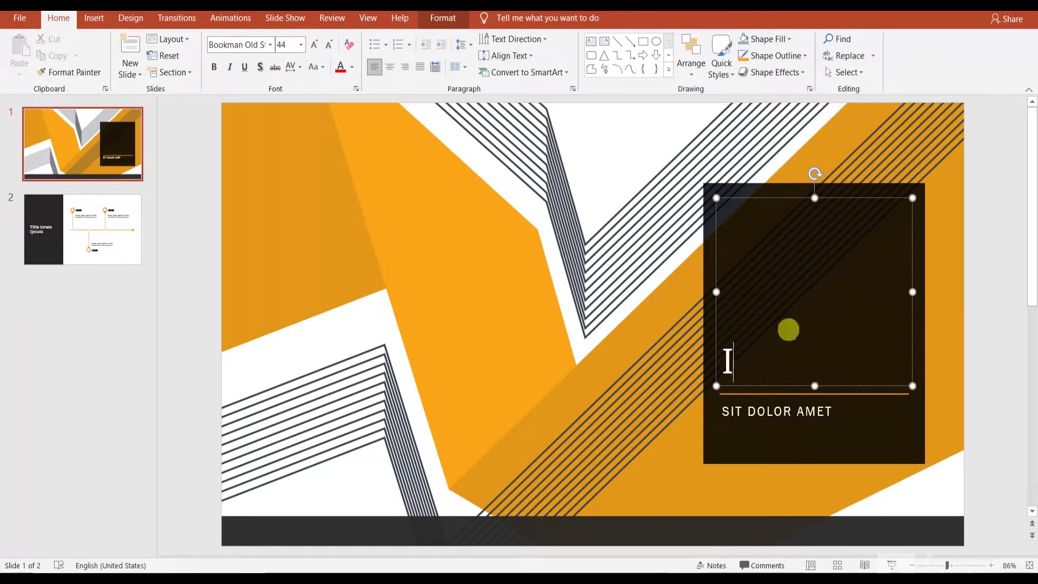
{"action": "type", "text": "T in B"}
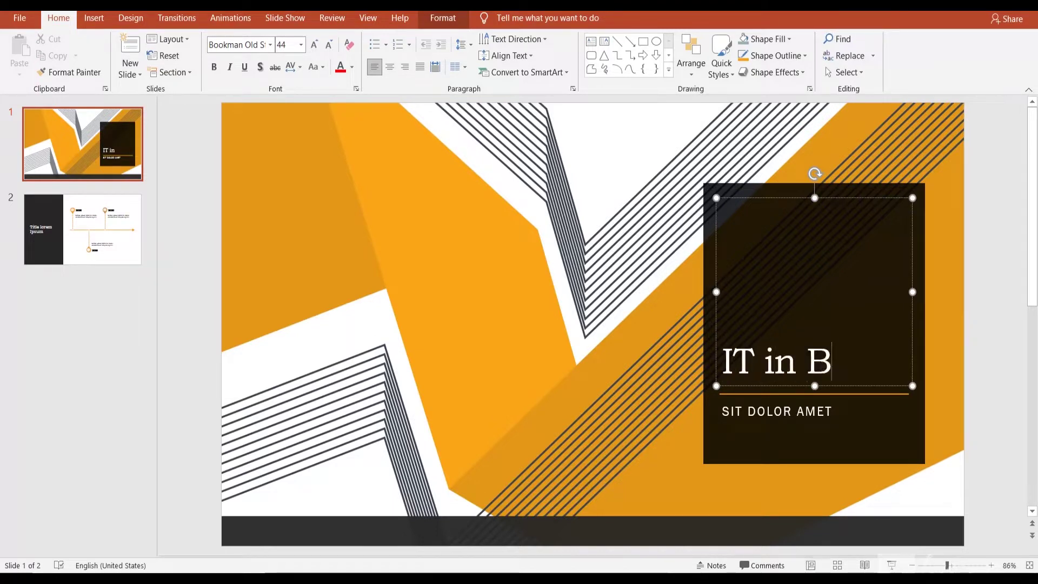
{"action": "type", "text": "usin"}
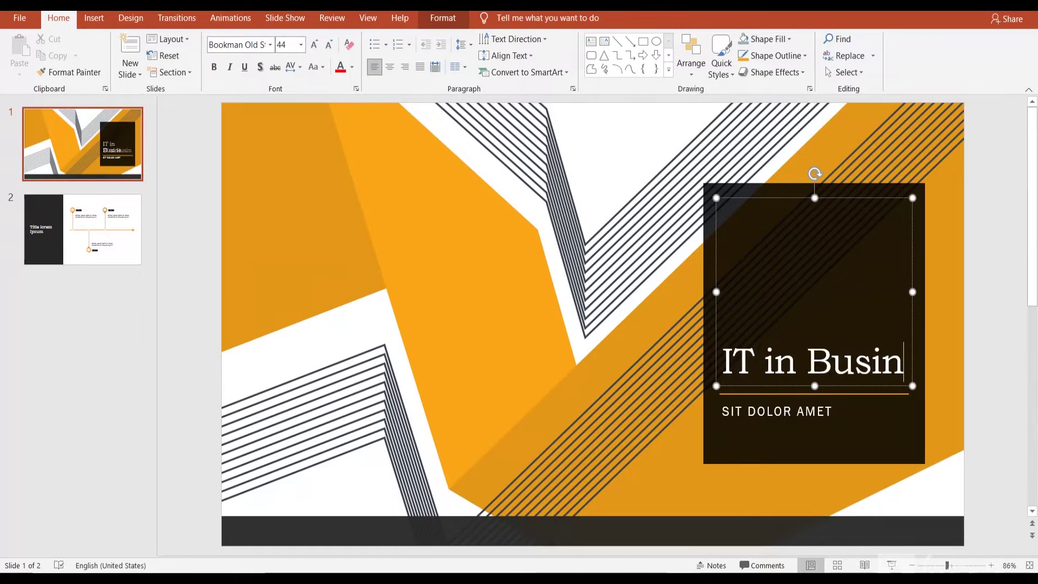
{"action": "type", "text": "ess"}
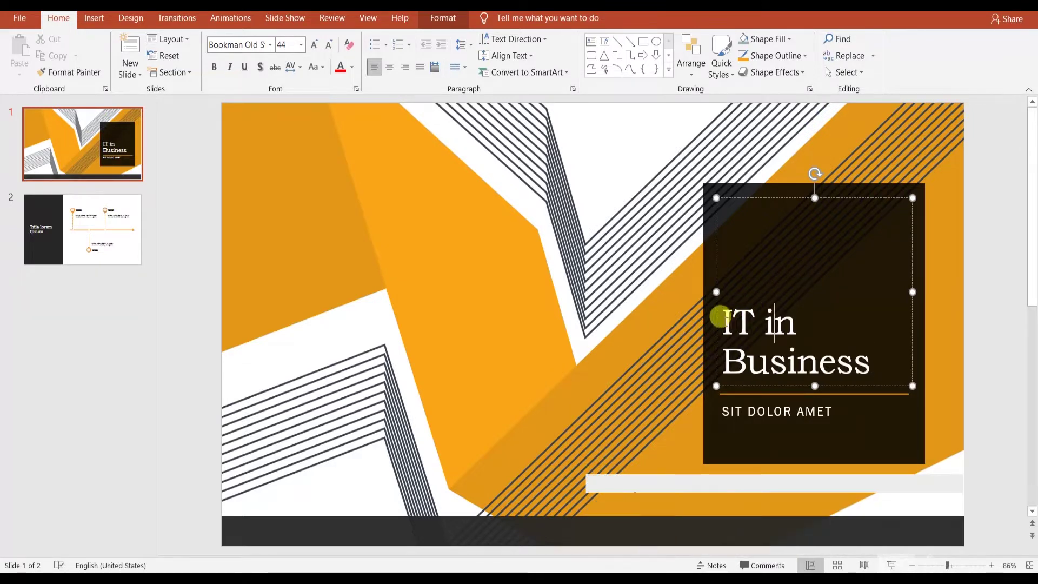
{"action": "left_click_drag", "start_coordinate": [740, 314], "coordinate": [825, 352]}
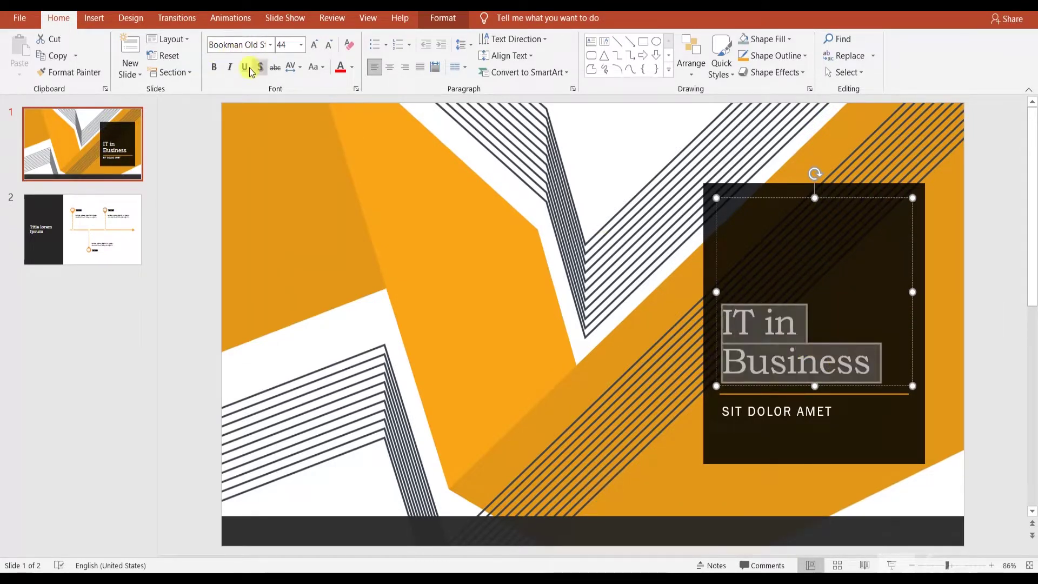
Set the title to AR DESTINE at 54 pt and enlarge its text box.
{"action": "left_click", "coordinate": [301, 44]}
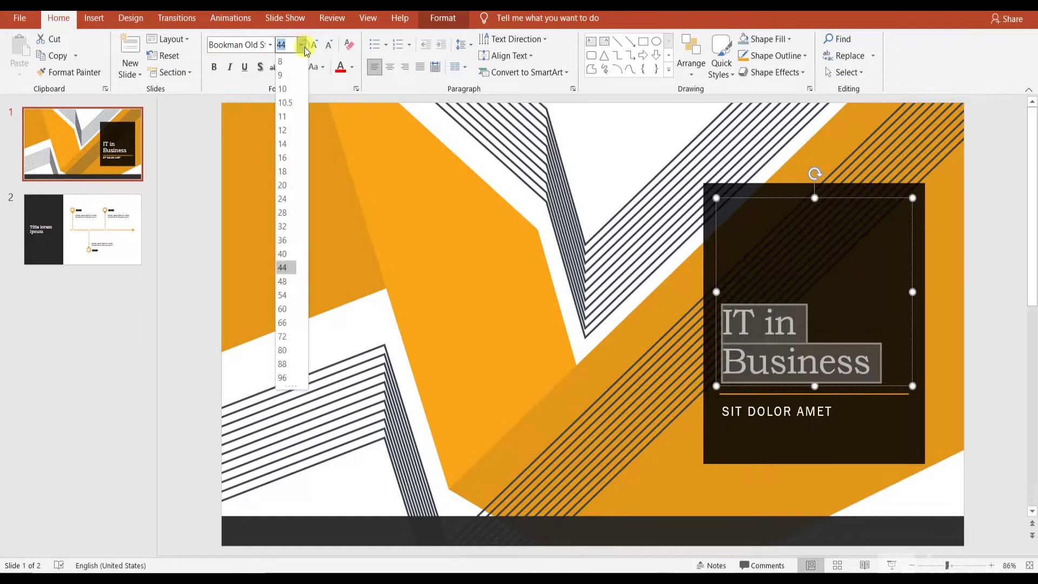
{"action": "left_click", "coordinate": [281, 300]}
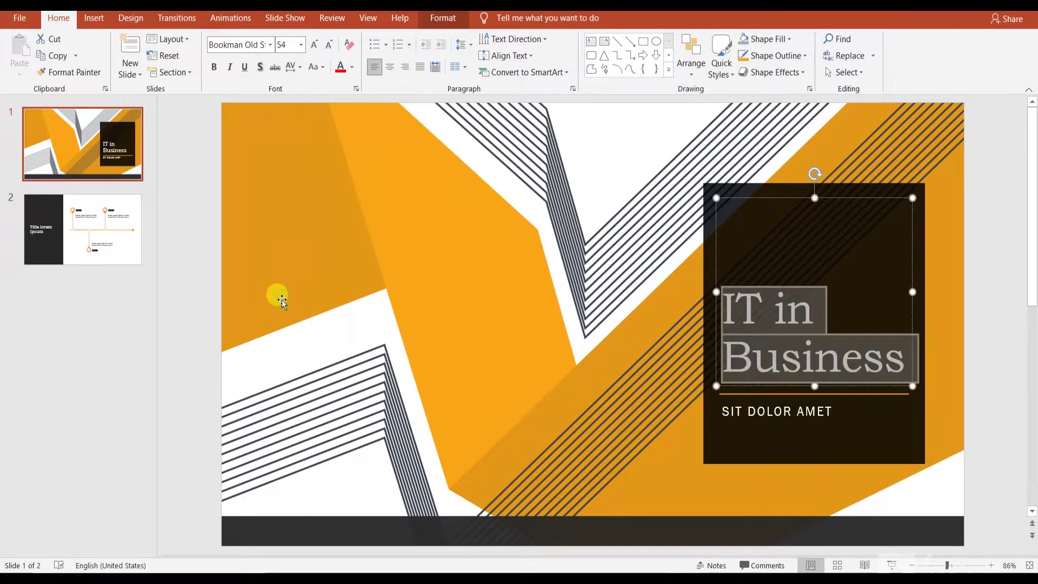
{"action": "left_click", "coordinate": [271, 45]}
{"action": "scroll", "coordinate": [390, 87], "scroll_direction": "down", "scroll_amount": 2}
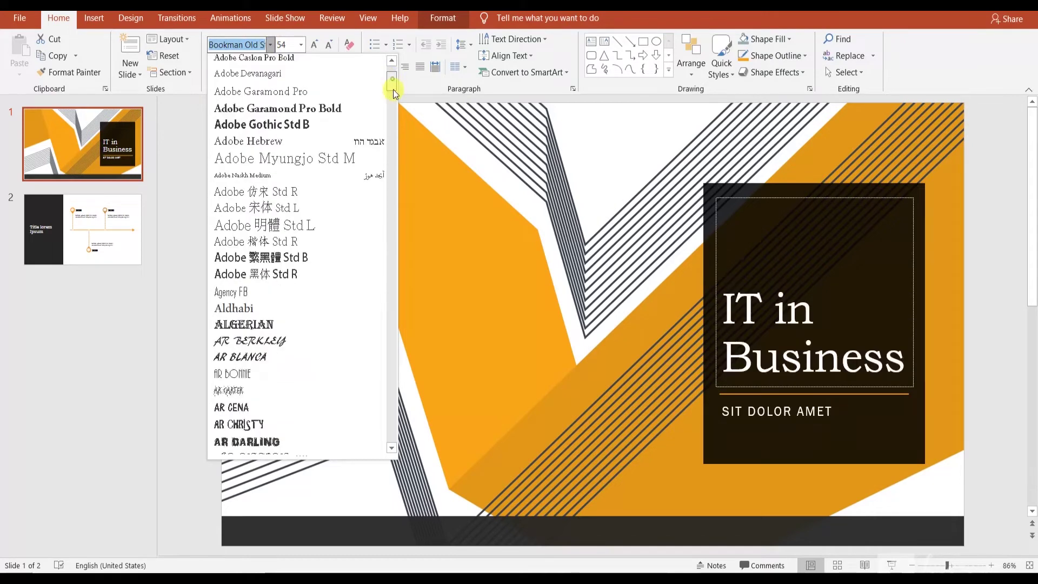
{"action": "left_click_drag", "start_coordinate": [393, 90], "coordinate": [391, 103]}
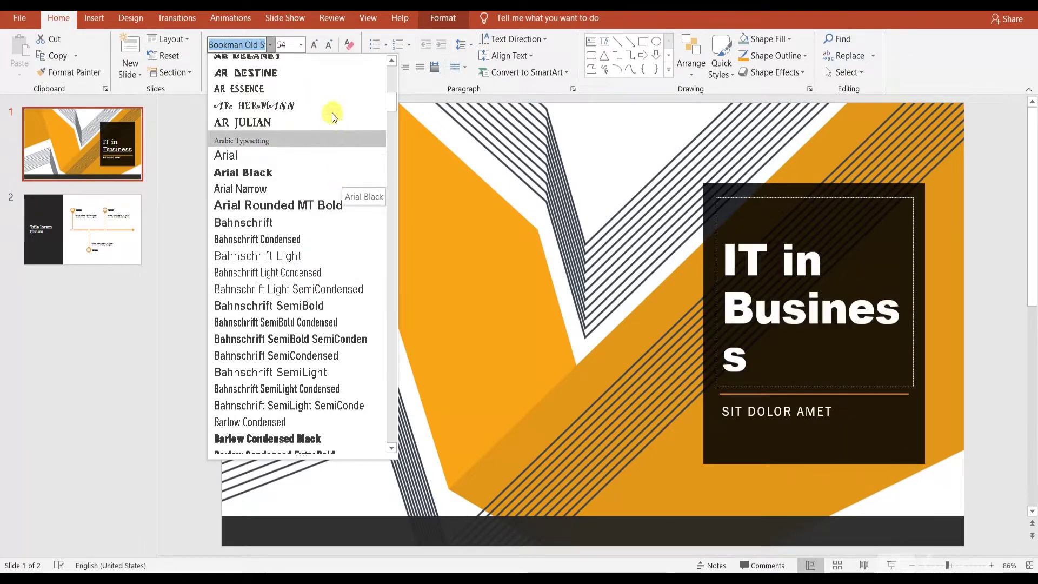
{"action": "left_click", "coordinate": [345, 71]}
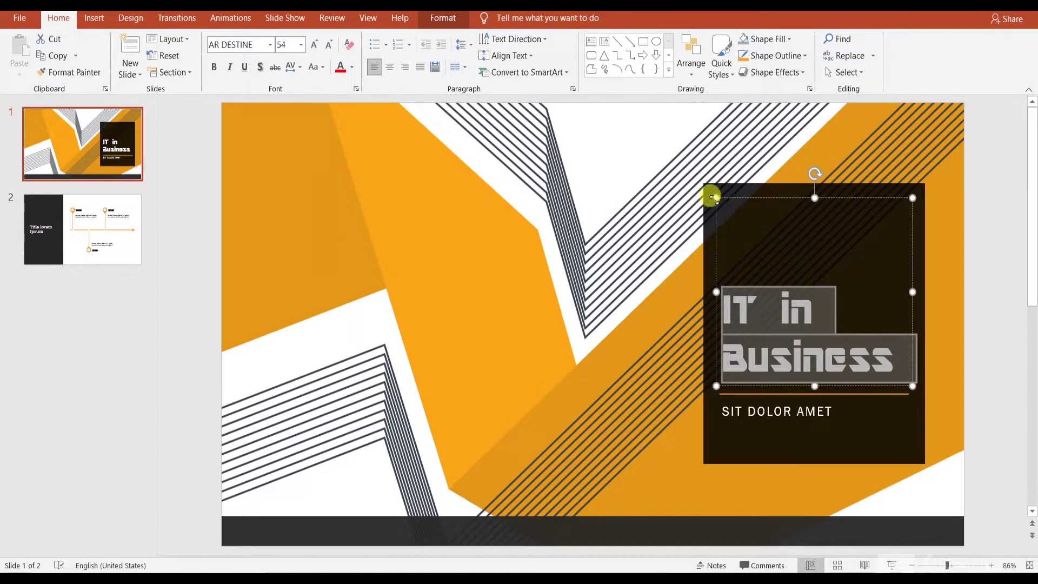
{"action": "left_click_drag", "start_coordinate": [711, 198], "coordinate": [704, 194]}
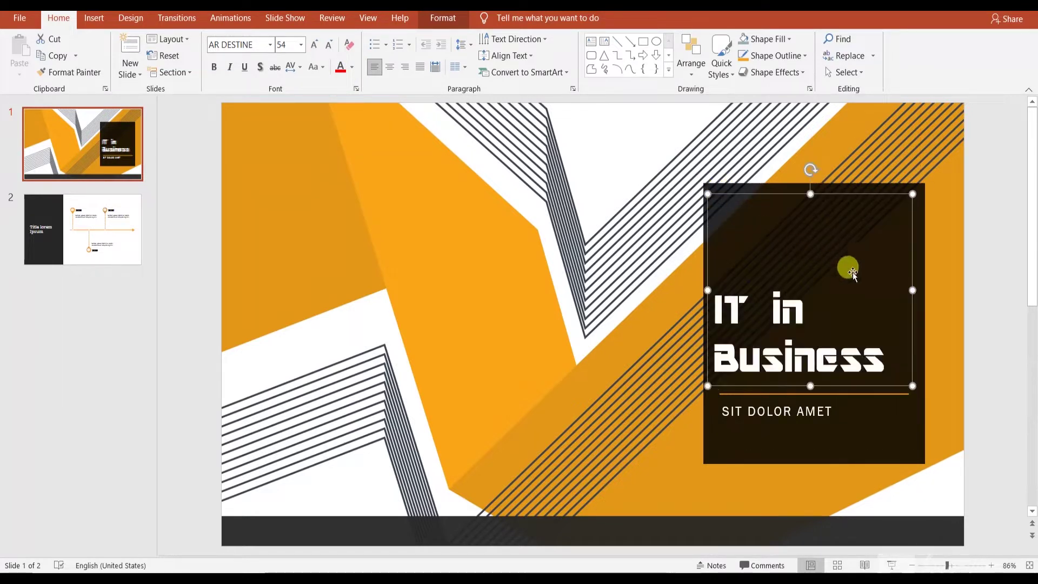
{"action": "left_click_drag", "start_coordinate": [913, 291], "coordinate": [925, 293]}
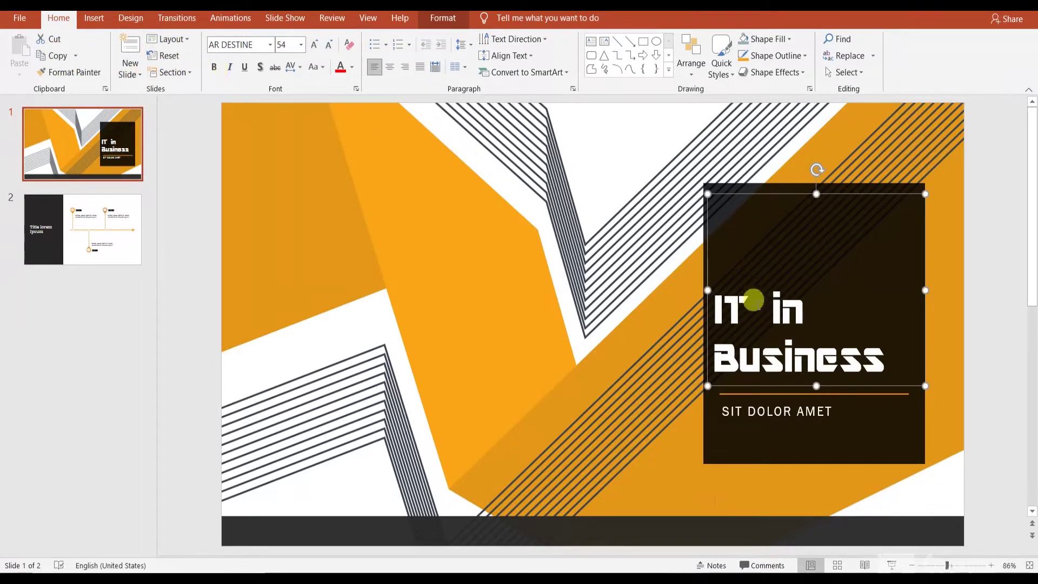
Bold the title and colour it white, trying then removing italic and underline.
{"action": "left_click", "coordinate": [214, 67]}
{"action": "left_click", "coordinate": [231, 67]}
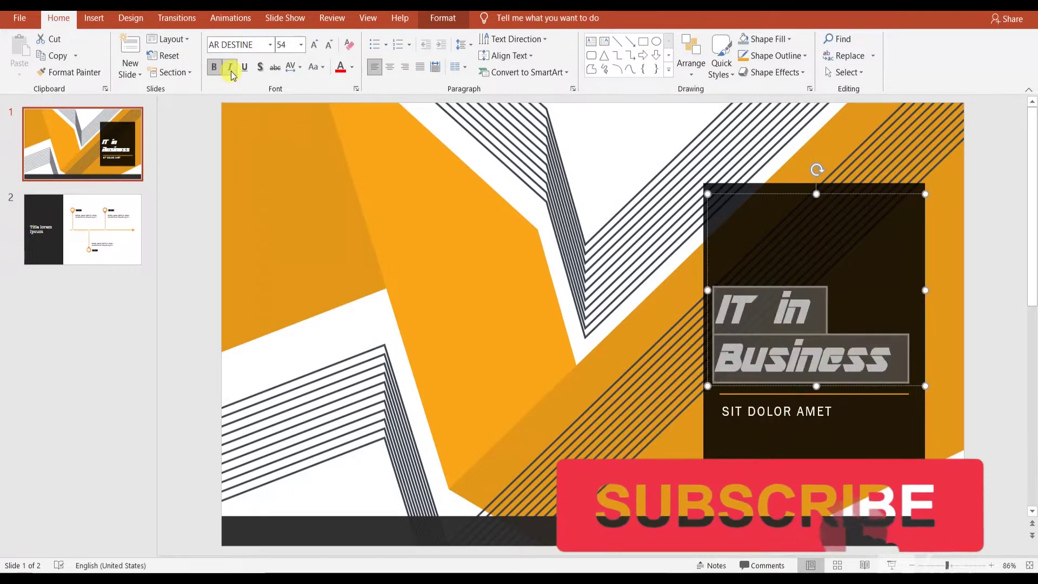
{"action": "left_click", "coordinate": [230, 68]}
{"action": "left_click", "coordinate": [245, 68]}
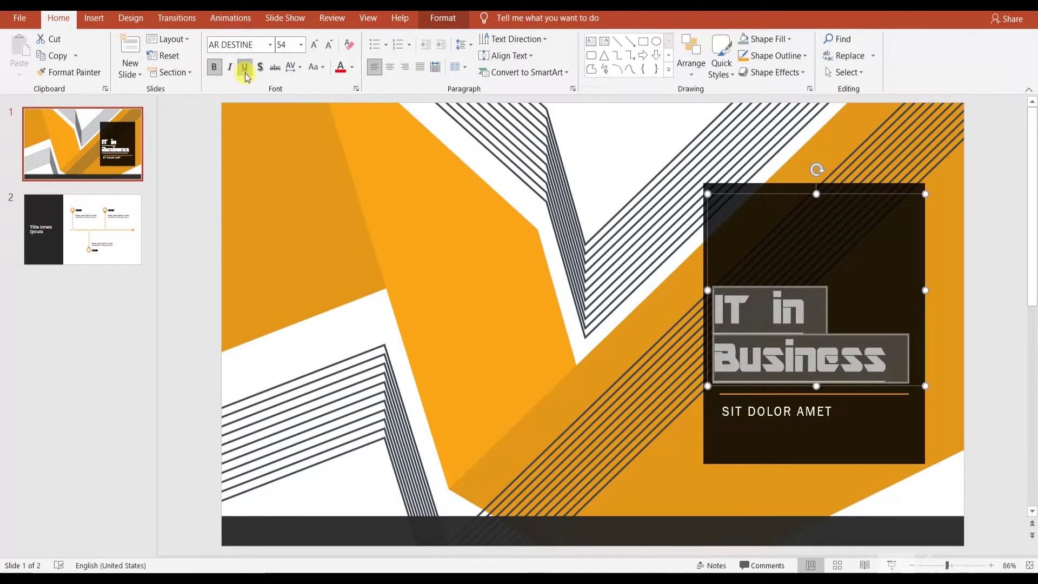
{"action": "left_click", "coordinate": [245, 67]}
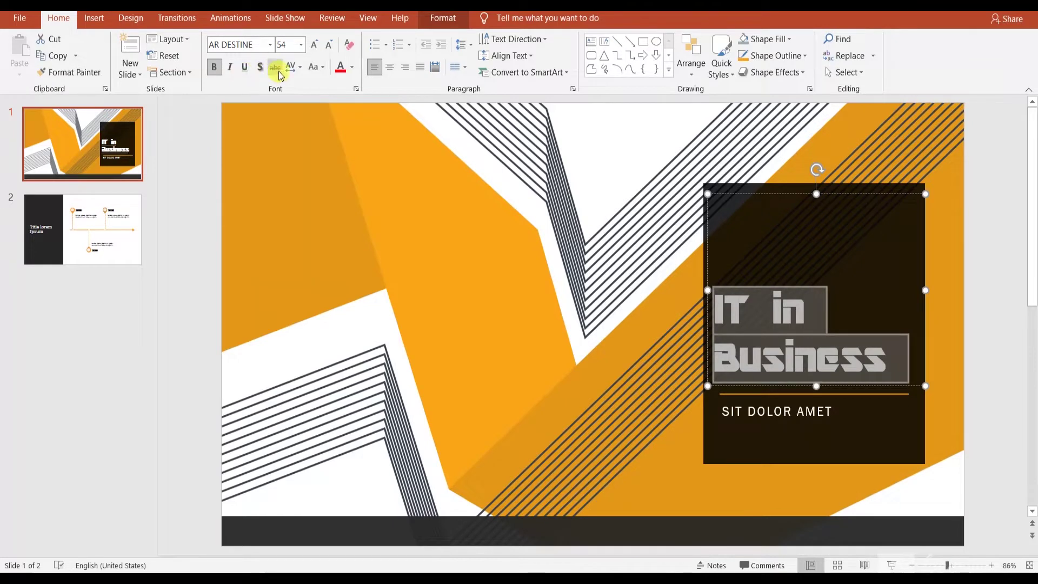
{"action": "left_click", "coordinate": [352, 67]}
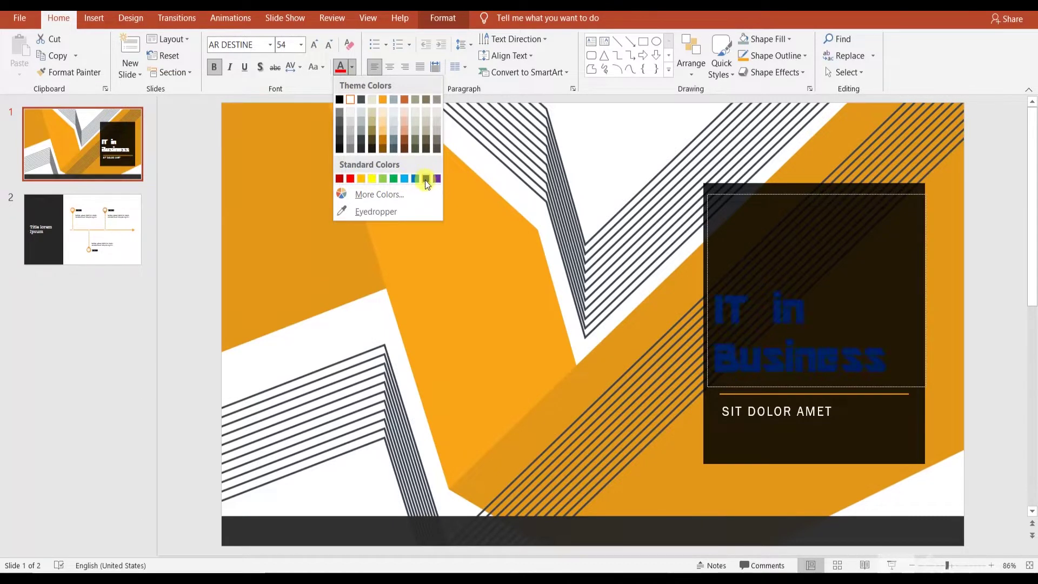
{"action": "left_click", "coordinate": [349, 103]}
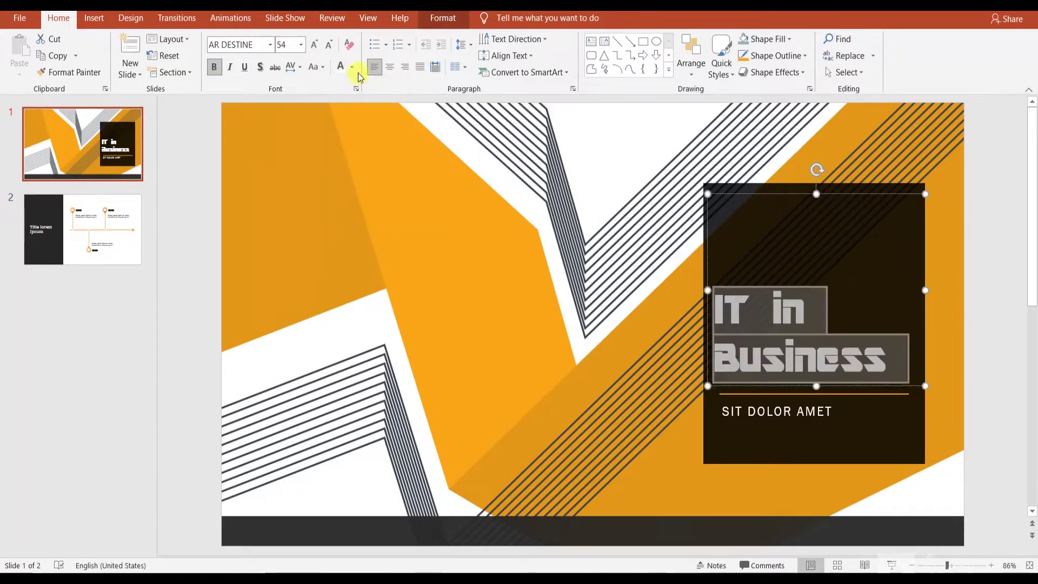
Centre the title after trying right and justified alignment, and narrow its box slightly.
{"action": "left_click", "coordinate": [395, 71]}
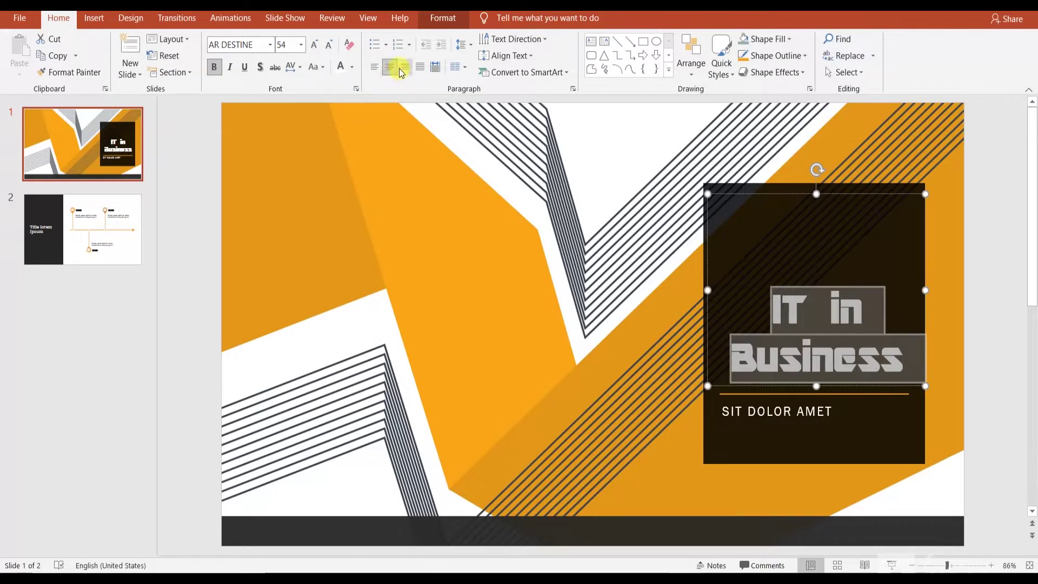
{"action": "left_click", "coordinate": [403, 68]}
{"action": "left_click", "coordinate": [421, 73]}
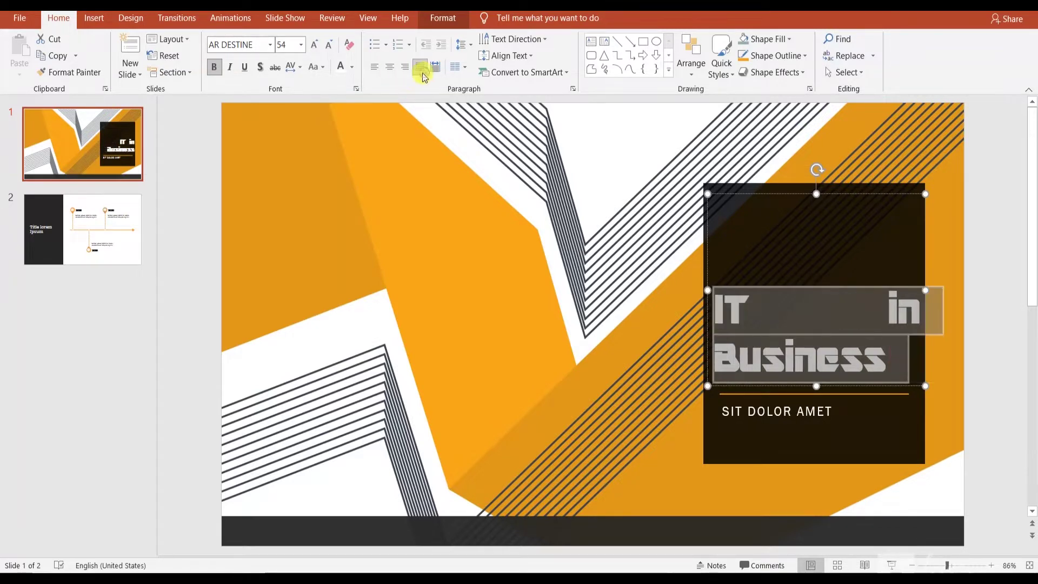
{"action": "left_click", "coordinate": [390, 68]}
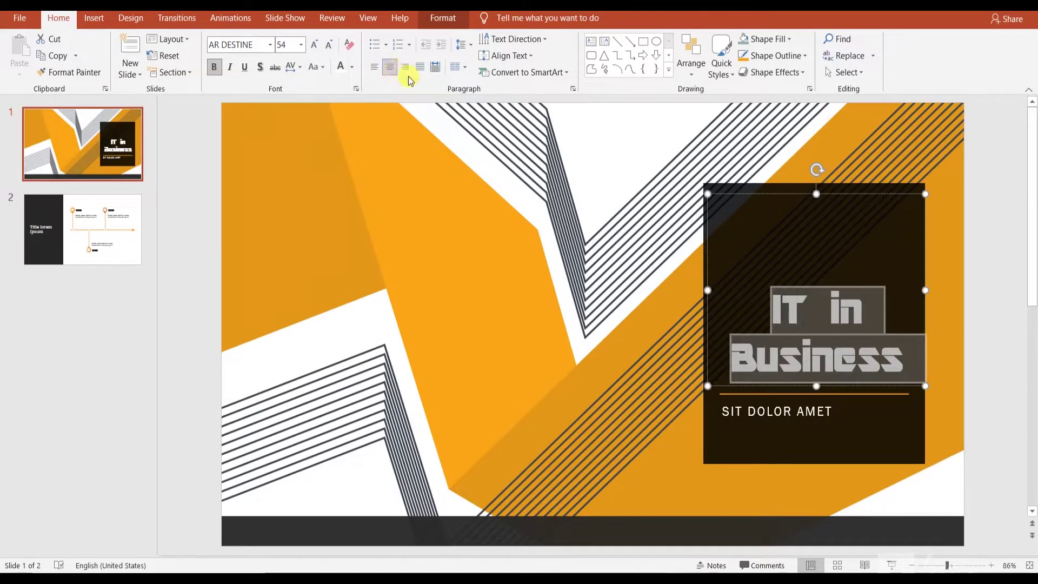
{"action": "left_click", "coordinate": [894, 259]}
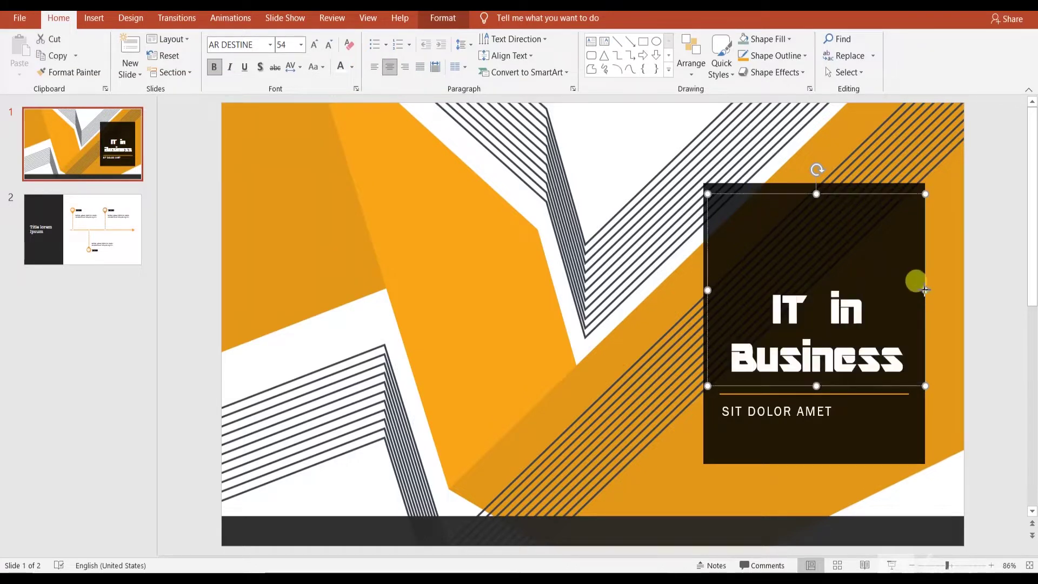
{"action": "left_click_drag", "start_coordinate": [925, 291], "coordinate": [919, 291]}
{"action": "left_click", "coordinate": [829, 278]}
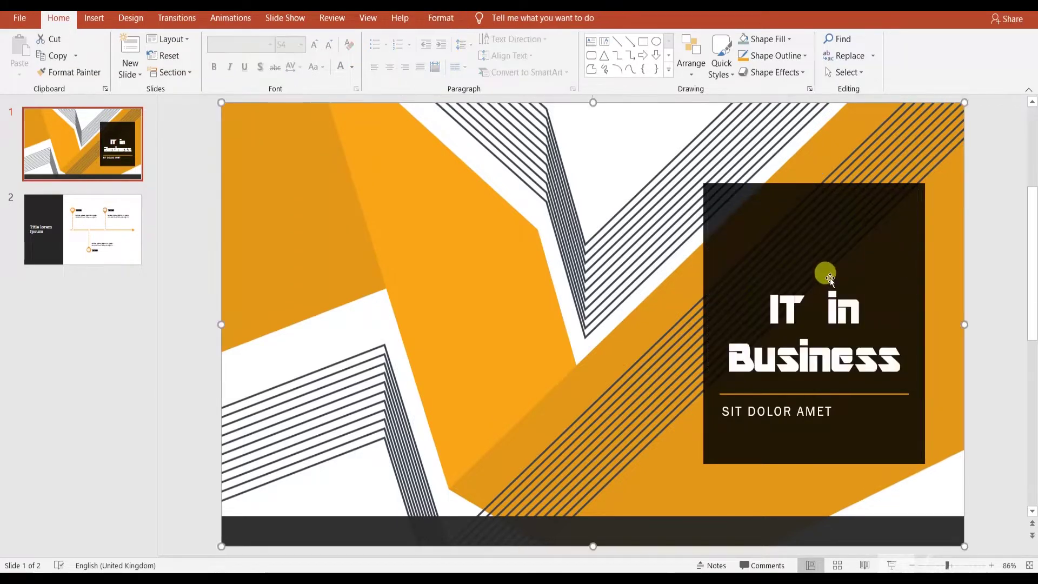
Change the whole title's font to Bookman Old Style.
{"action": "left_click", "coordinate": [829, 278]}
{"action": "key", "text": "ctrl+a"}
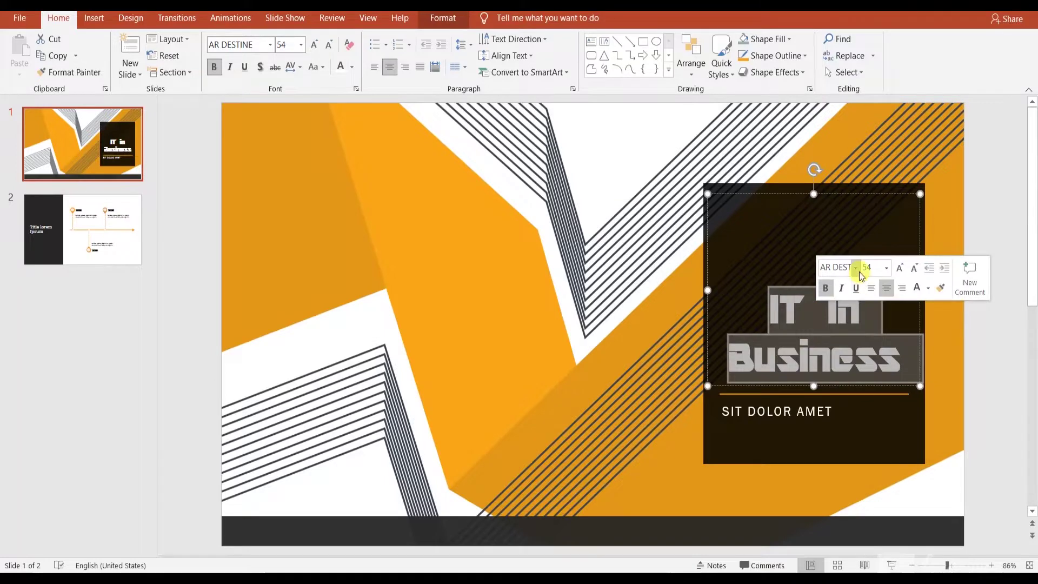
{"action": "left_click", "coordinate": [857, 269]}
{"action": "left_click", "coordinate": [899, 302]}
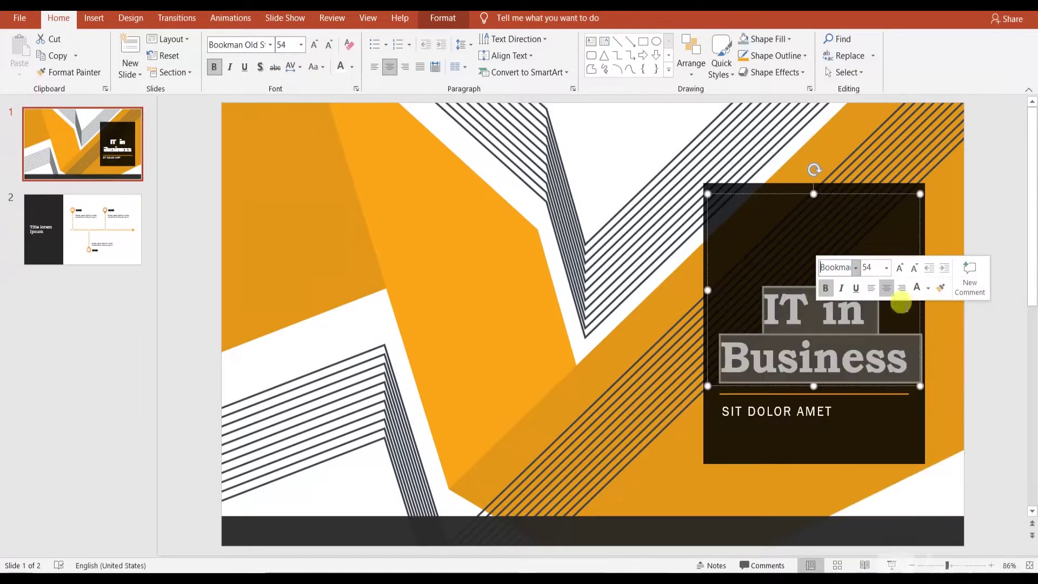
{"action": "left_click", "coordinate": [784, 243]}
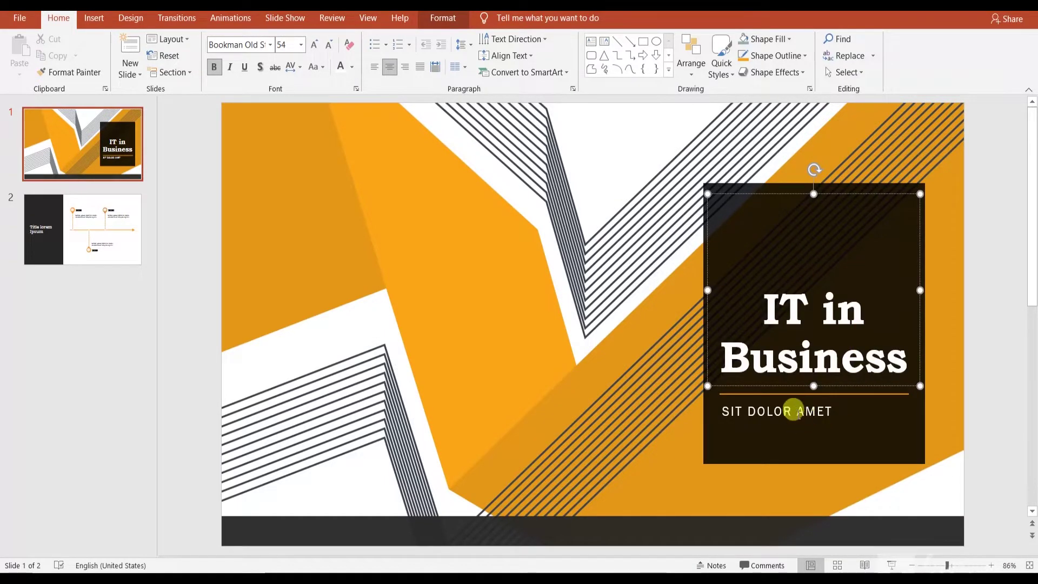
{"action": "left_click", "coordinate": [793, 410]}
Replace the subtitle with centred 'PRESENTED BY:' and 'TECH SKILLS' on separate lines.
{"action": "triple_click", "coordinate": [797, 412]}
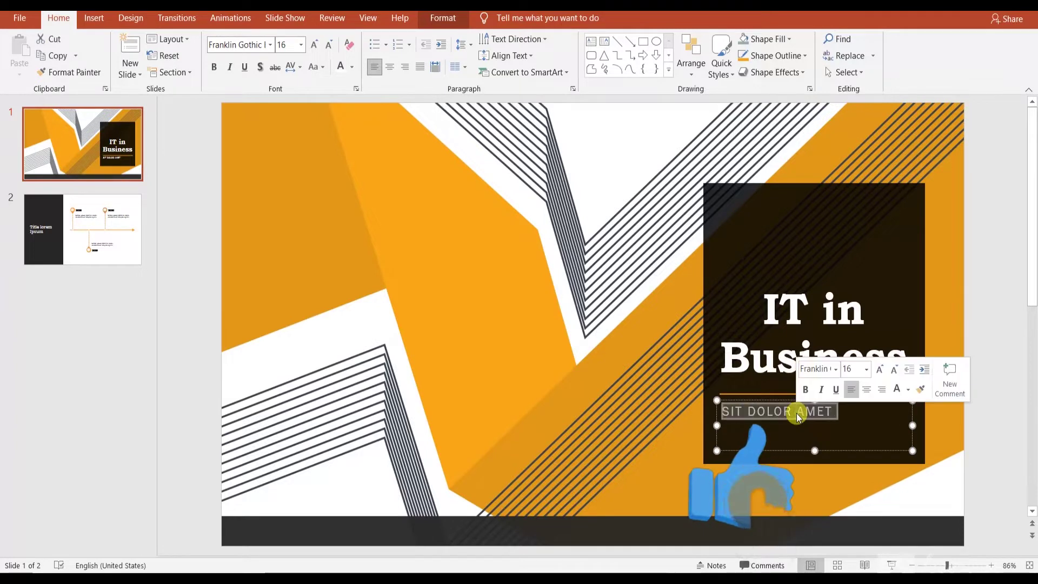
{"action": "type", "text": "PRESE"}
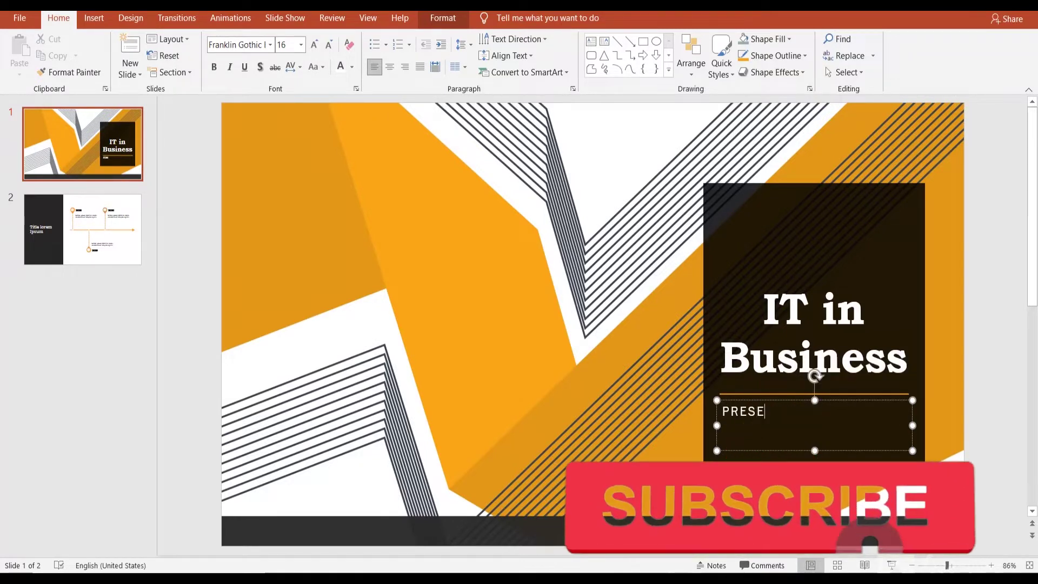
{"action": "type", "text": "NTED BY "}
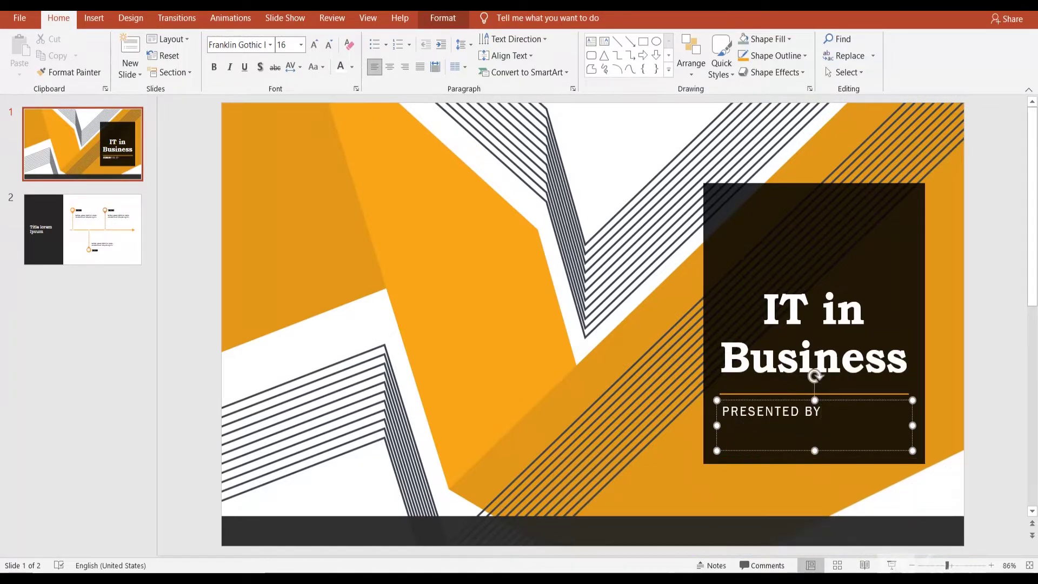
{"action": "type", "text": ":  TECH"}
{"action": "type", "text": " SKILLS"}
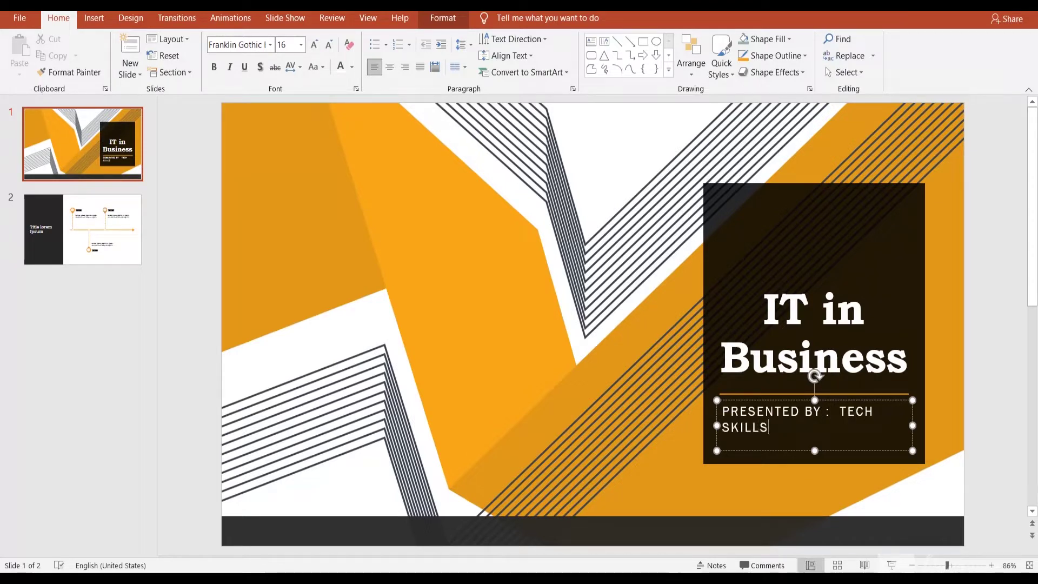
{"action": "left_click_drag", "start_coordinate": [725, 411], "coordinate": [773, 428]}
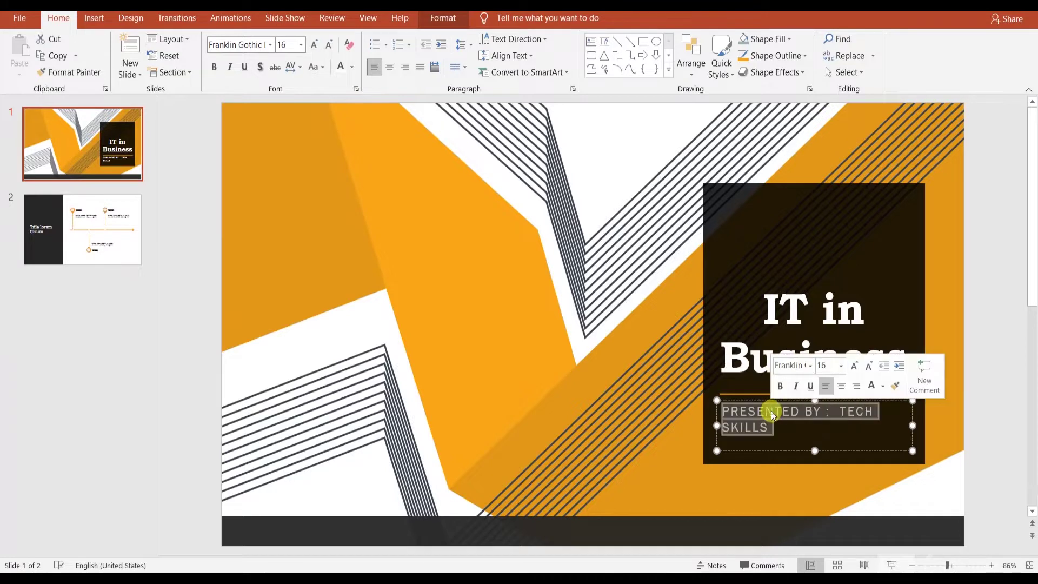
{"action": "left_click", "coordinate": [390, 67]}
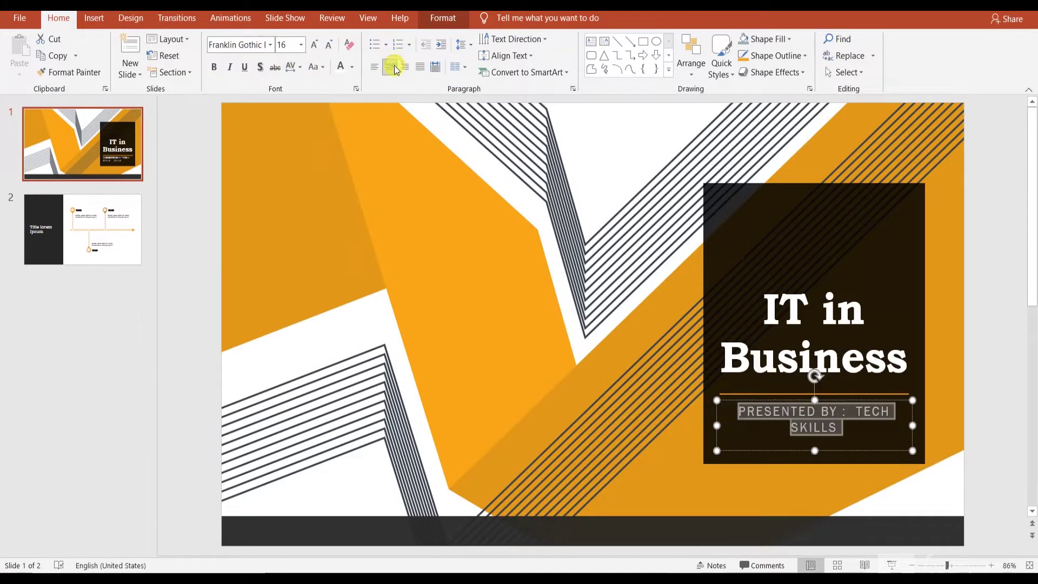
{"action": "left_click", "coordinate": [830, 416]}
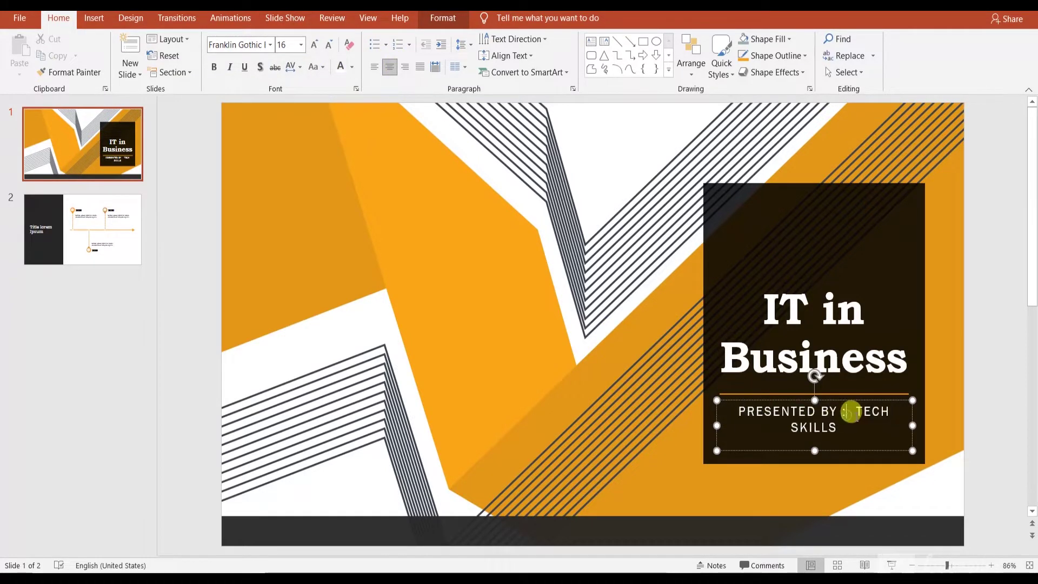
{"action": "key", "text": "Return"}
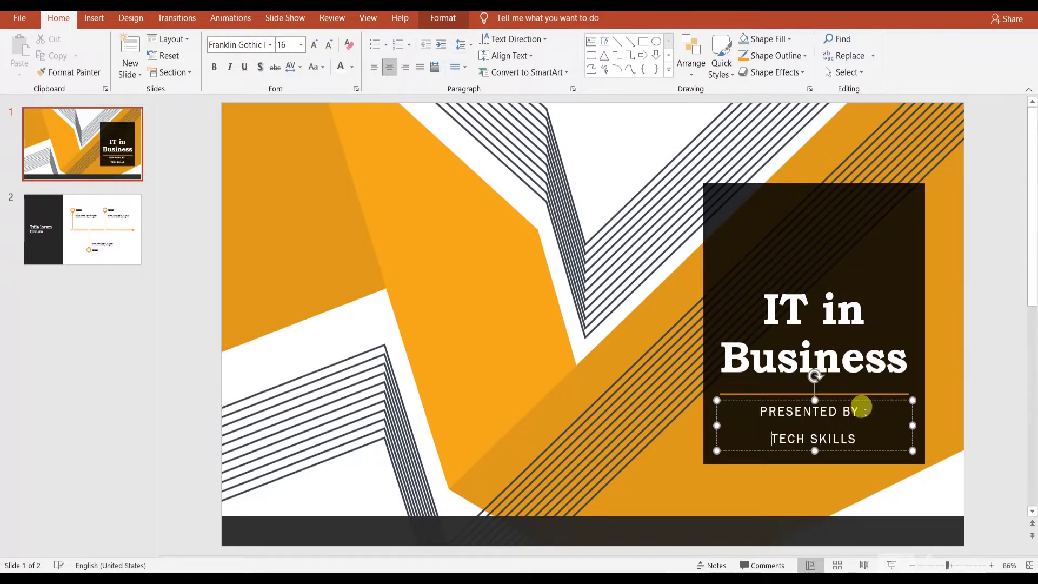
{"action": "left_click", "coordinate": [861, 409]}
{"action": "key", "text": "BackSpace"}
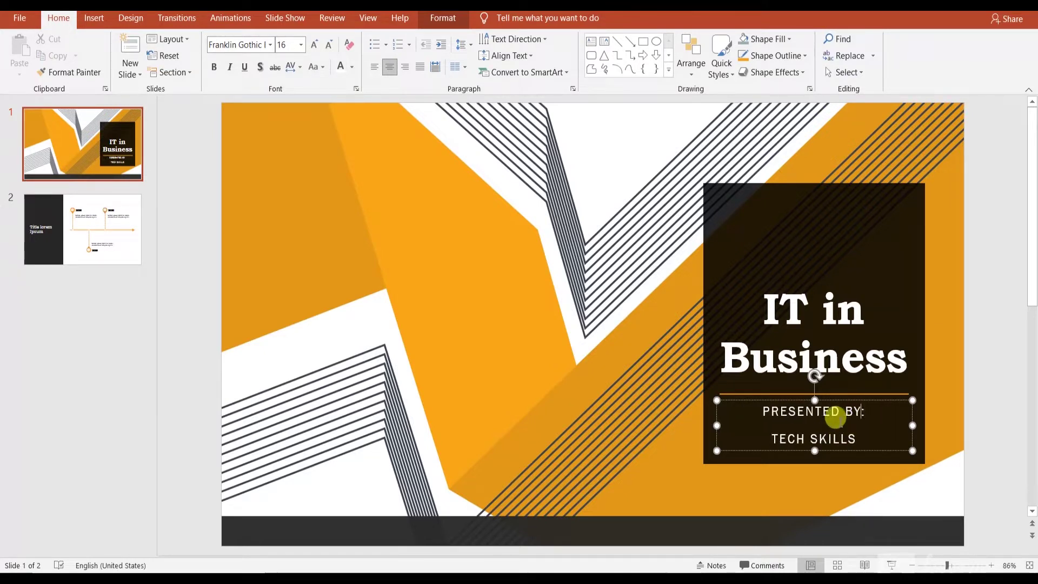
{"action": "left_click", "coordinate": [869, 239]}
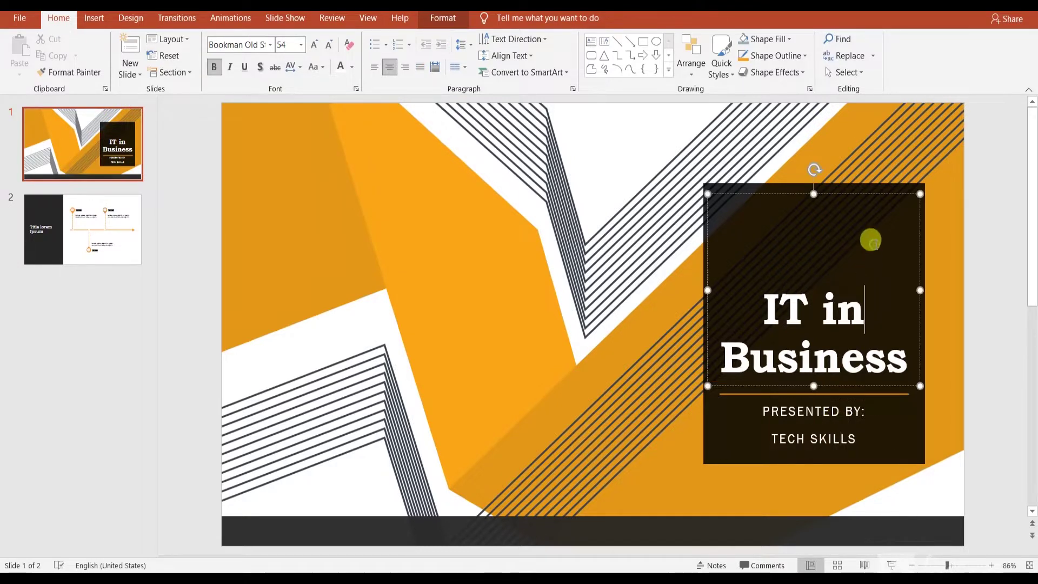
{"action": "left_click", "coordinate": [644, 239]}
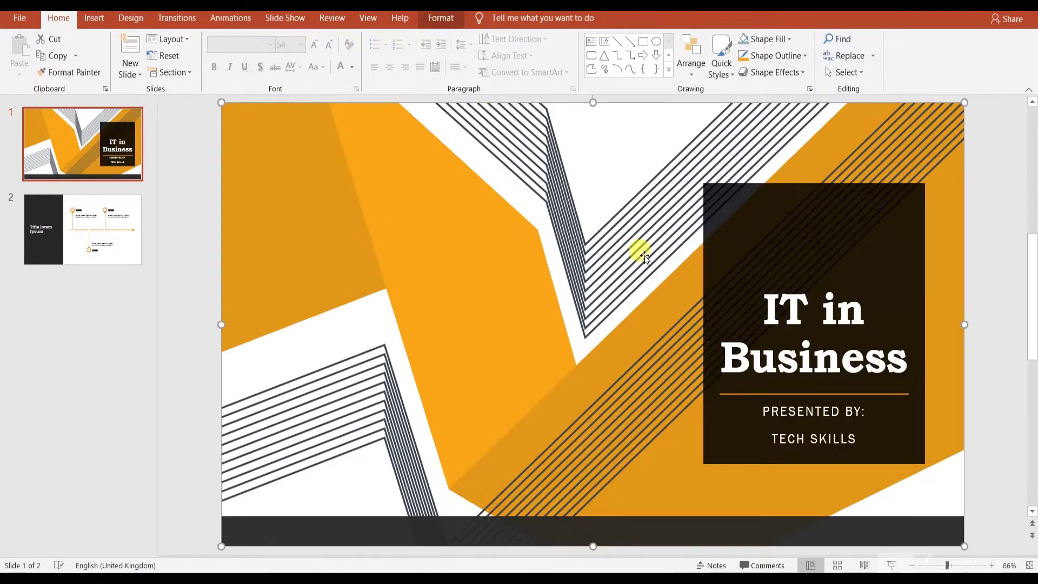
Delete the template's timeline slide 2.
{"action": "left_click", "coordinate": [120, 216]}
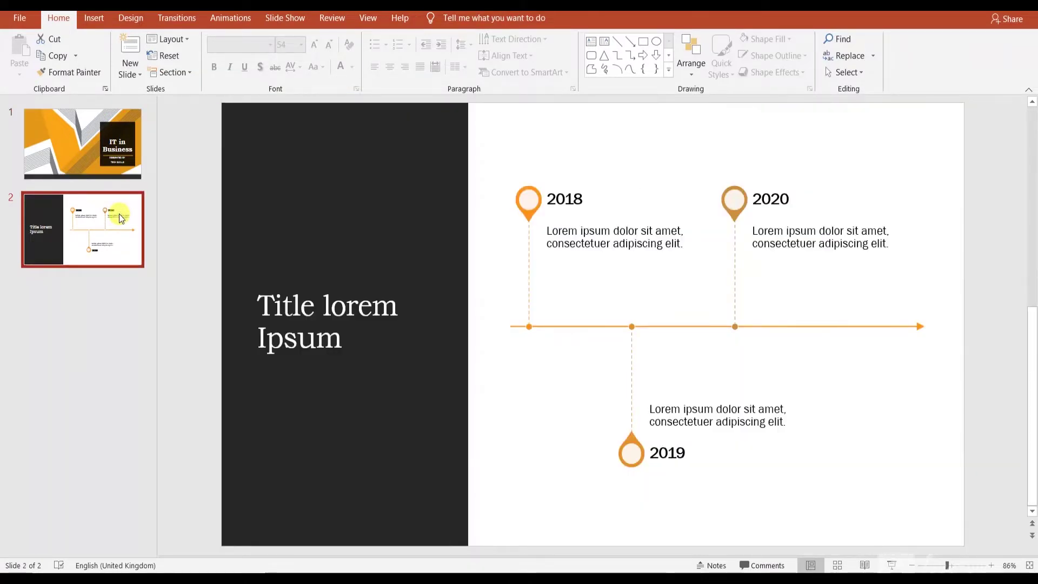
{"action": "right_click", "coordinate": [121, 219]}
{"action": "left_click", "coordinate": [147, 222]}
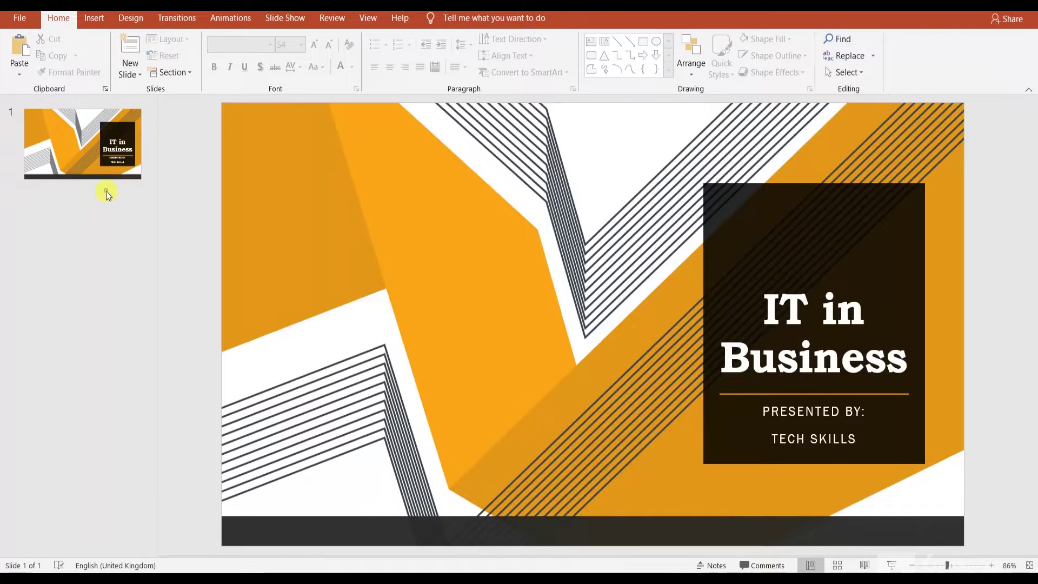
Add a new Title and Content slide after slide 1.
{"action": "left_click", "coordinate": [106, 193]}
{"action": "left_click", "coordinate": [138, 77]}
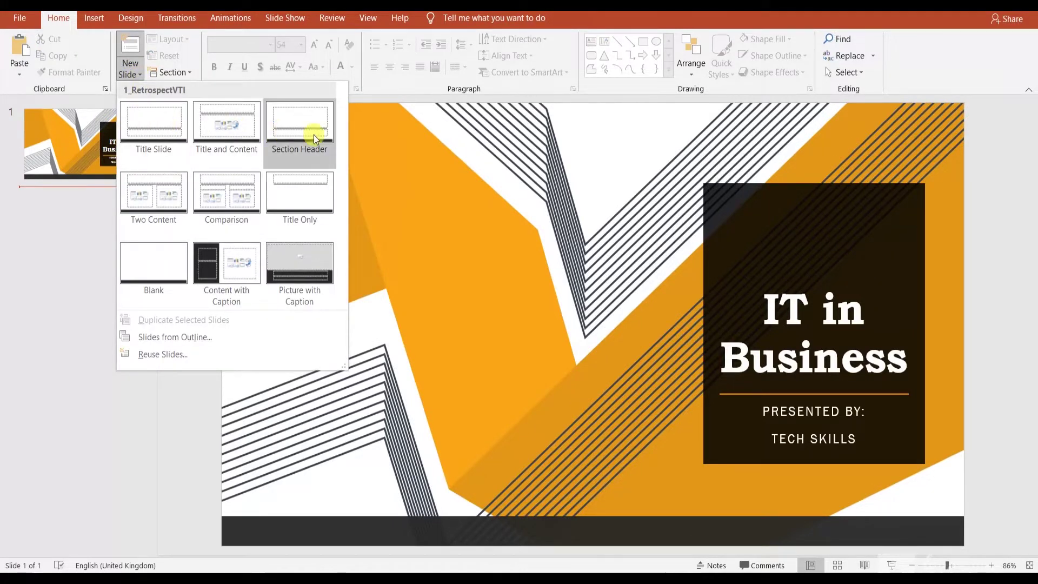
{"action": "left_click", "coordinate": [241, 127]}
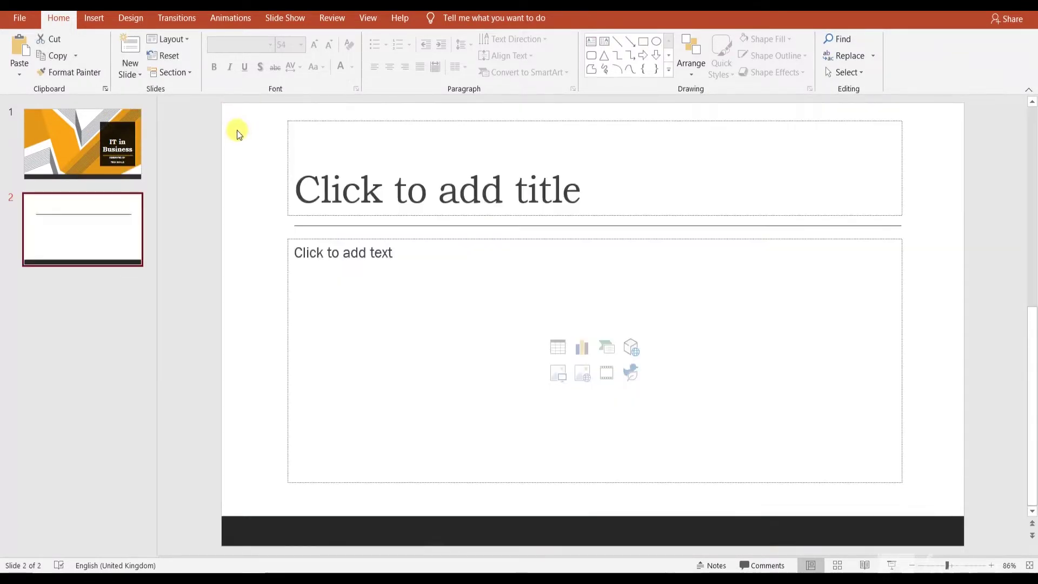
Title slide 2 'Outline' and start an 'Introduction' bullet using hollow-circle bullets.
{"action": "left_click", "coordinate": [356, 182]}
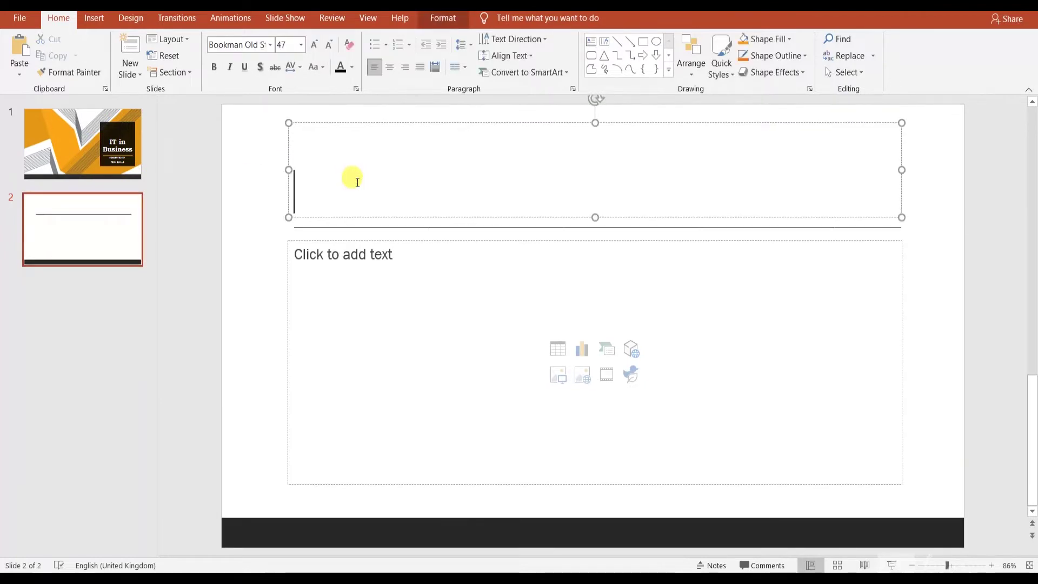
{"action": "type", "text": "Outline"}
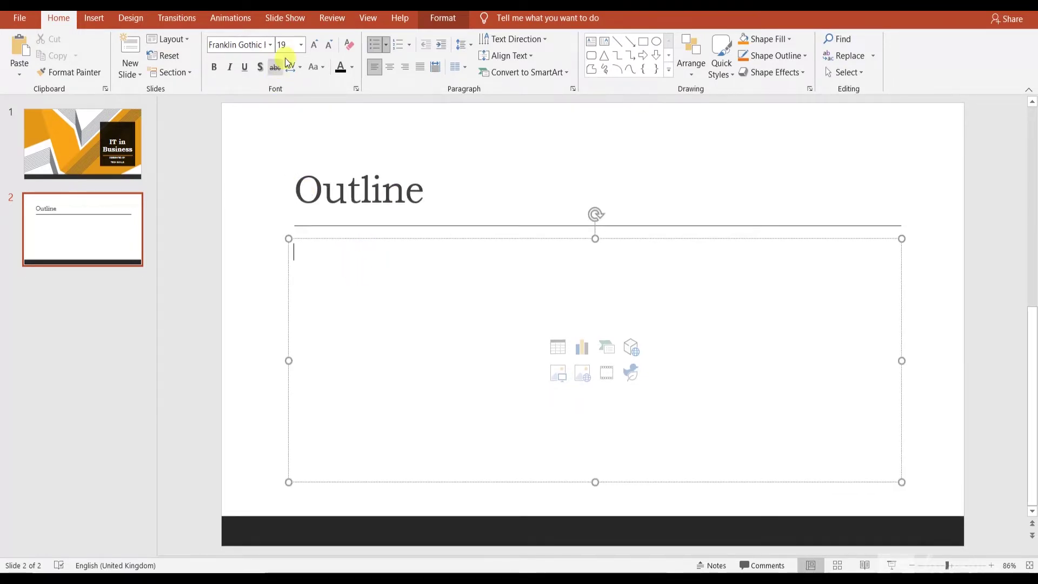
{"action": "left_click", "coordinate": [386, 45]}
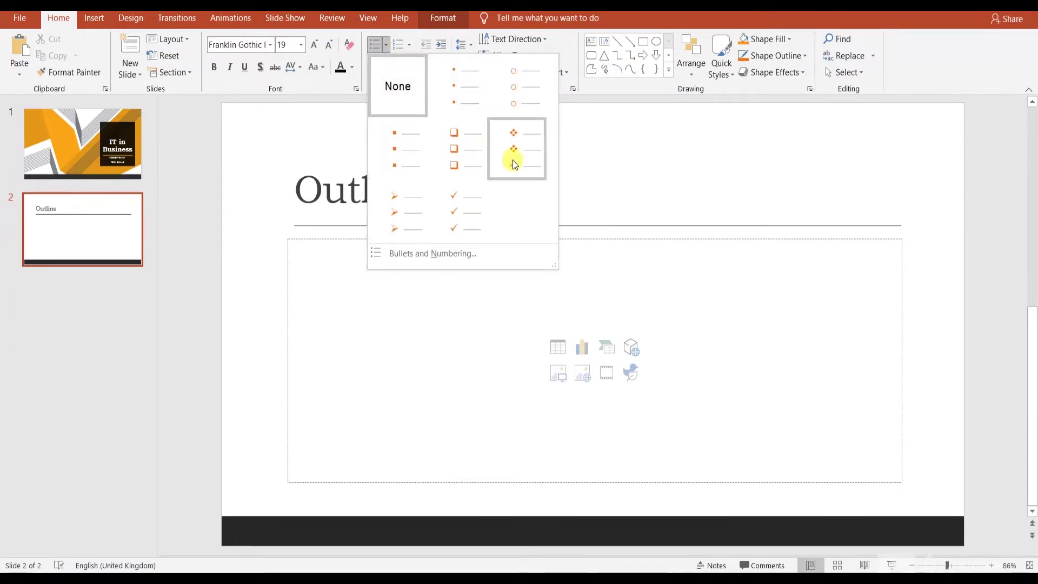
{"action": "left_click", "coordinate": [517, 89]}
{"action": "left_click", "coordinate": [347, 243]}
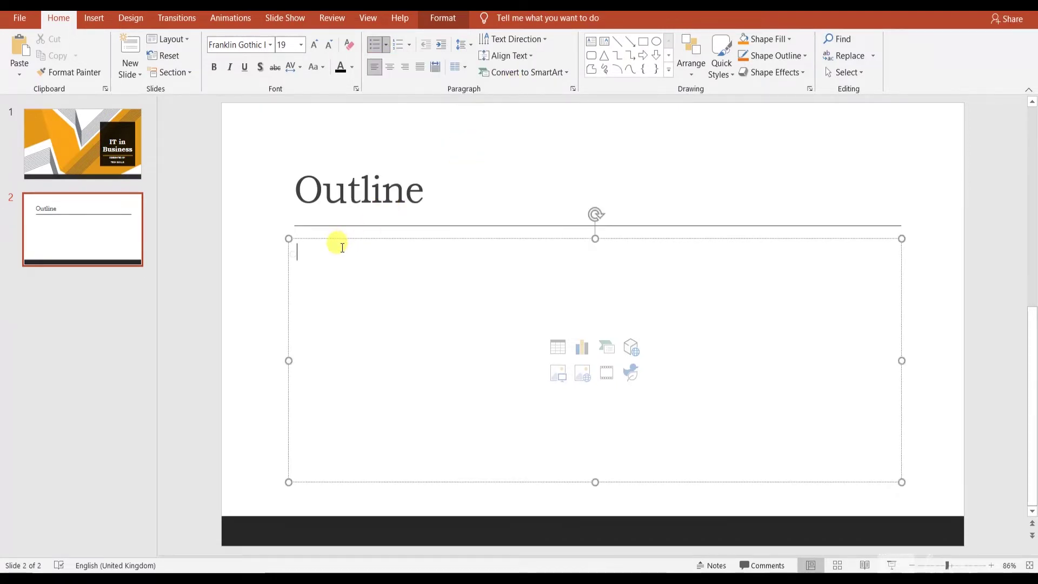
{"action": "type", "text": "Int"}
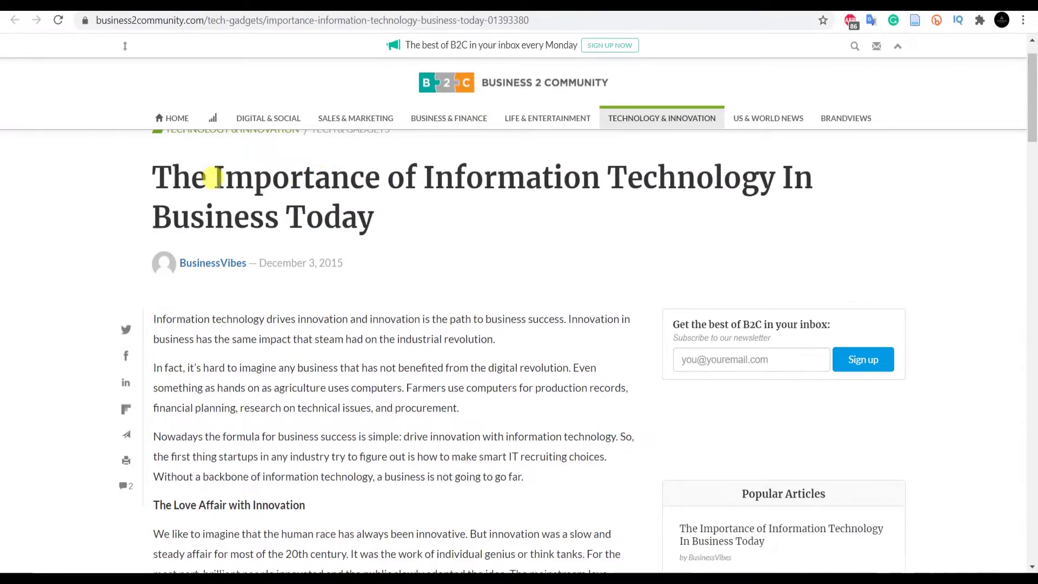
Read the Business 2 Community and UniAssignment IT articles in Chrome, then return to PowerPoint.
{"action": "left_click", "coordinate": [1033, 326]}
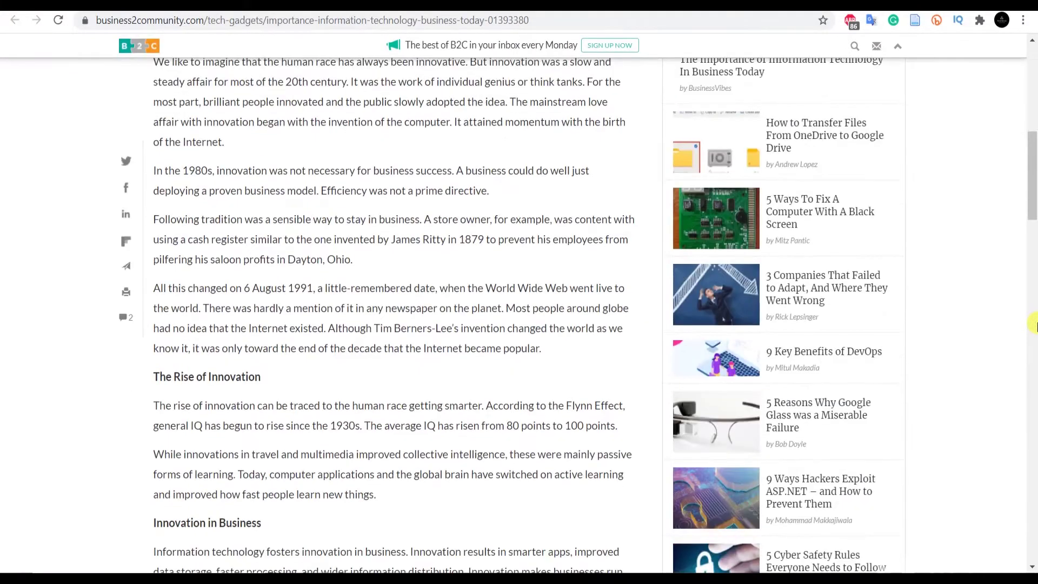
{"action": "left_click", "coordinate": [1033, 326]}
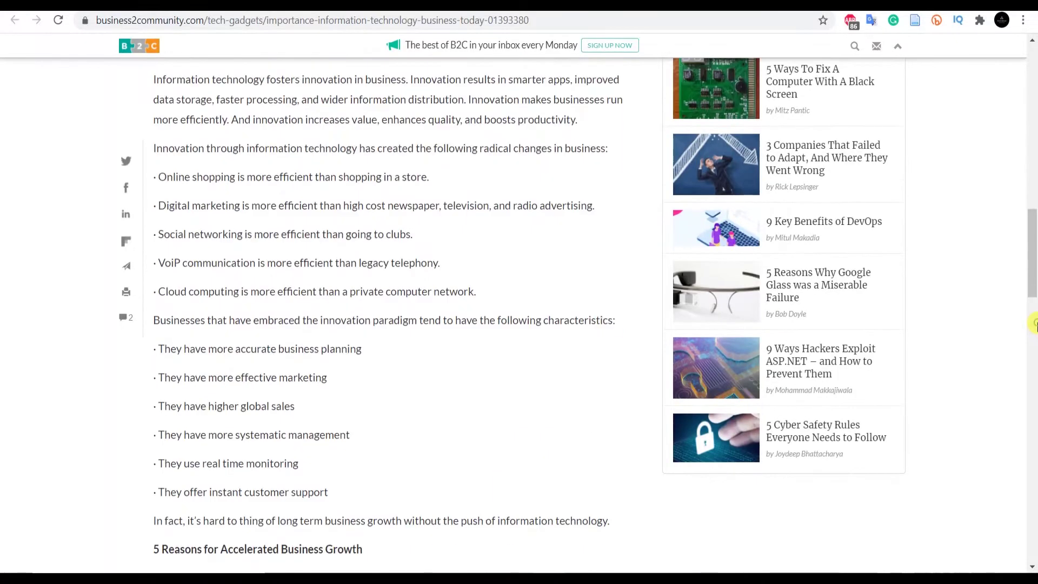
{"action": "left_click", "coordinate": [1033, 326]}
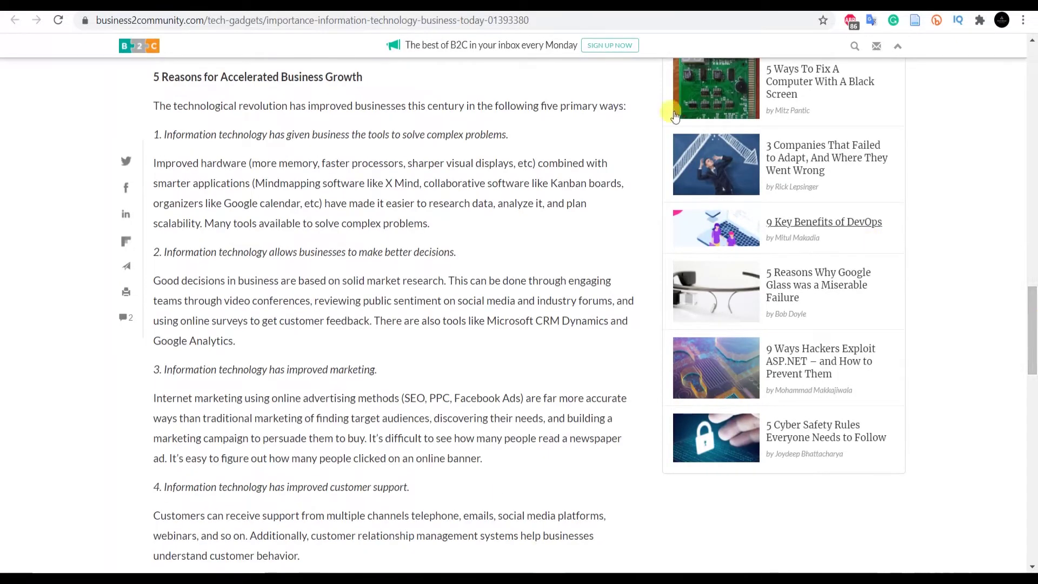
{"action": "key", "text": "ctrl+Tab"}
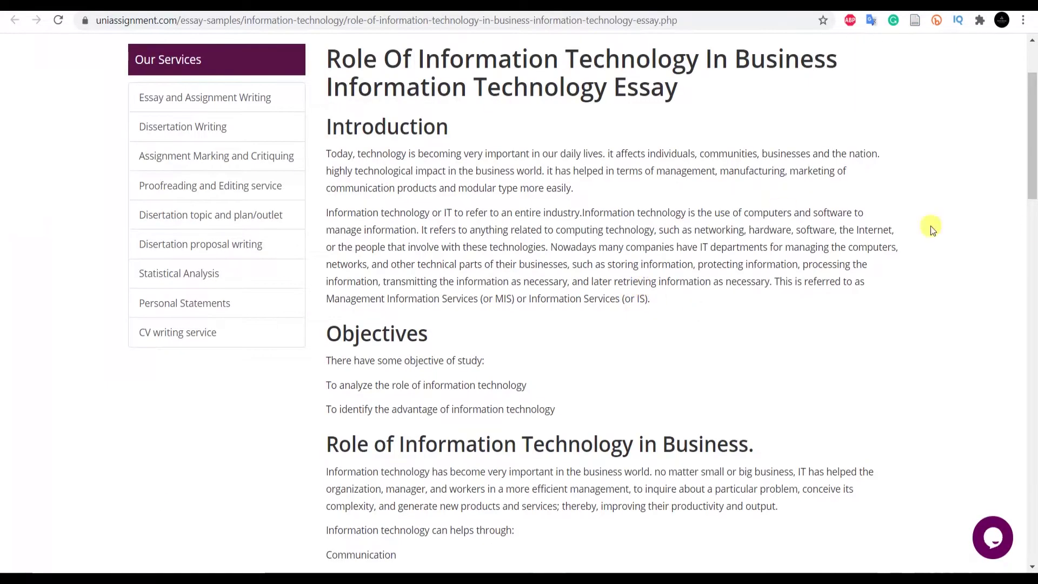
{"action": "left_click_drag", "start_coordinate": [1032, 184], "coordinate": [1031, 277]}
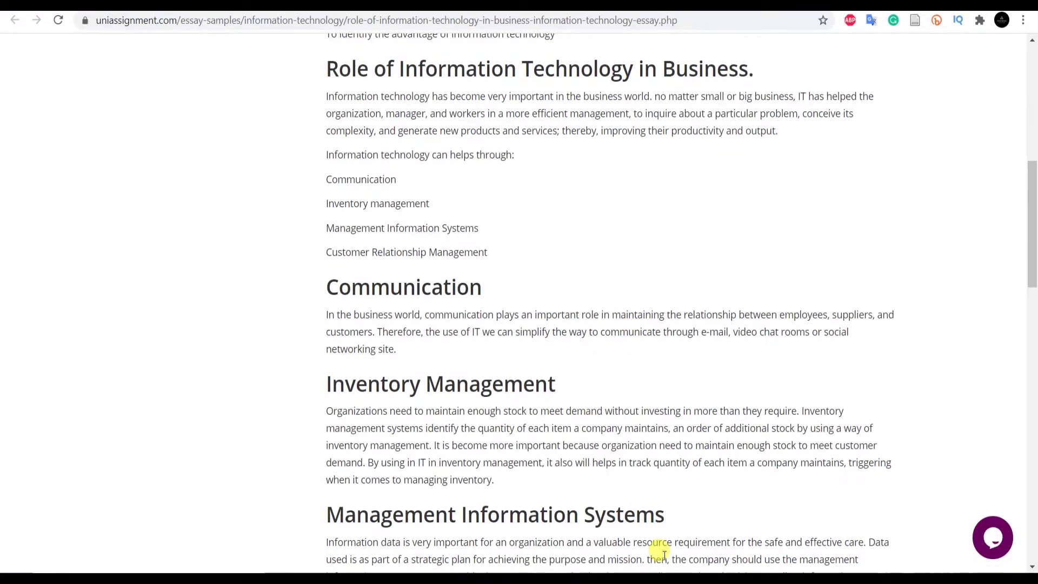
{"action": "left_click", "coordinate": [646, 567]}
Make the second bullet 'Role of IT in Business' and begin 'Importance of IT in Business'.
{"action": "type", "text": "R"}
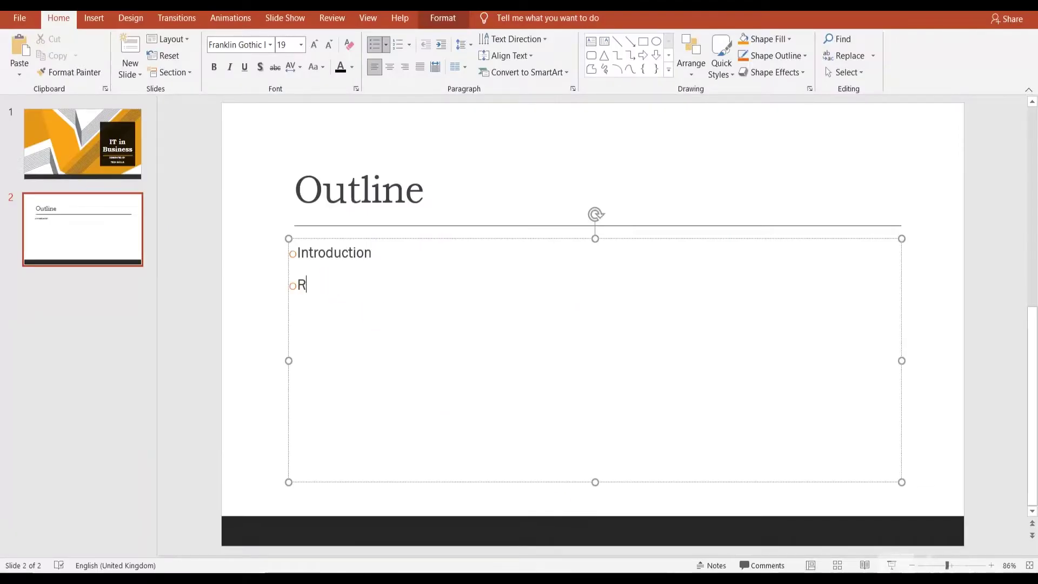
{"action": "type", "text": "ole ofIt i"}
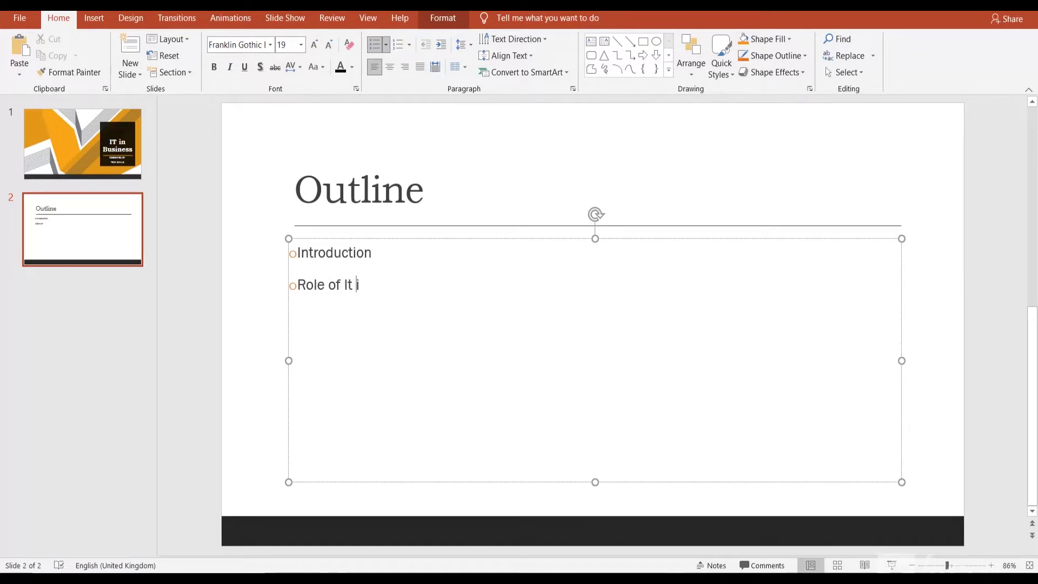
{"action": "type", "text": "T"}
{"action": "key", "text": "BackSpace"}
{"action": "key", "text": "BackSpace"}
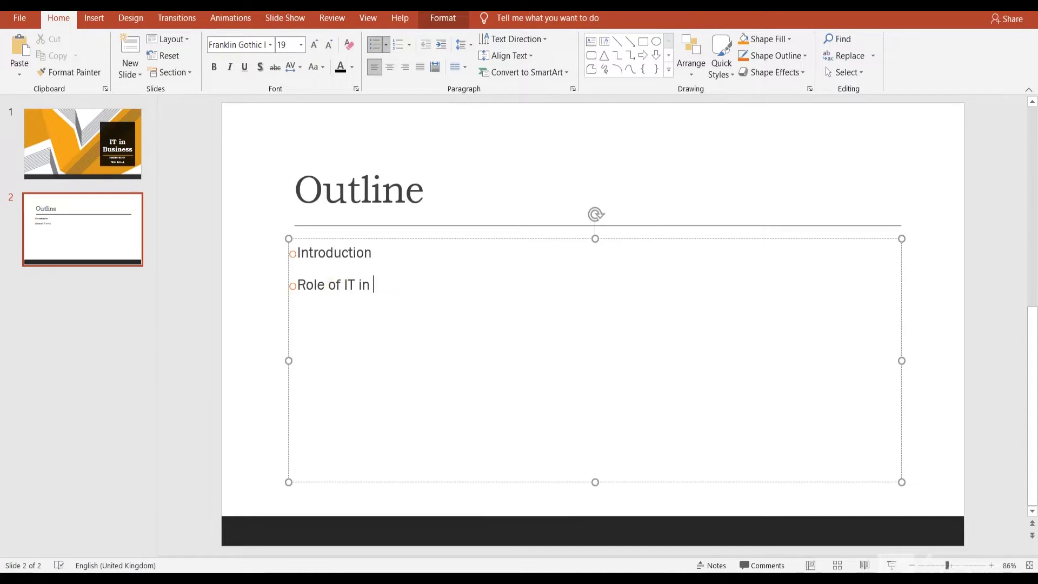
{"action": "type", "text": "Business "}
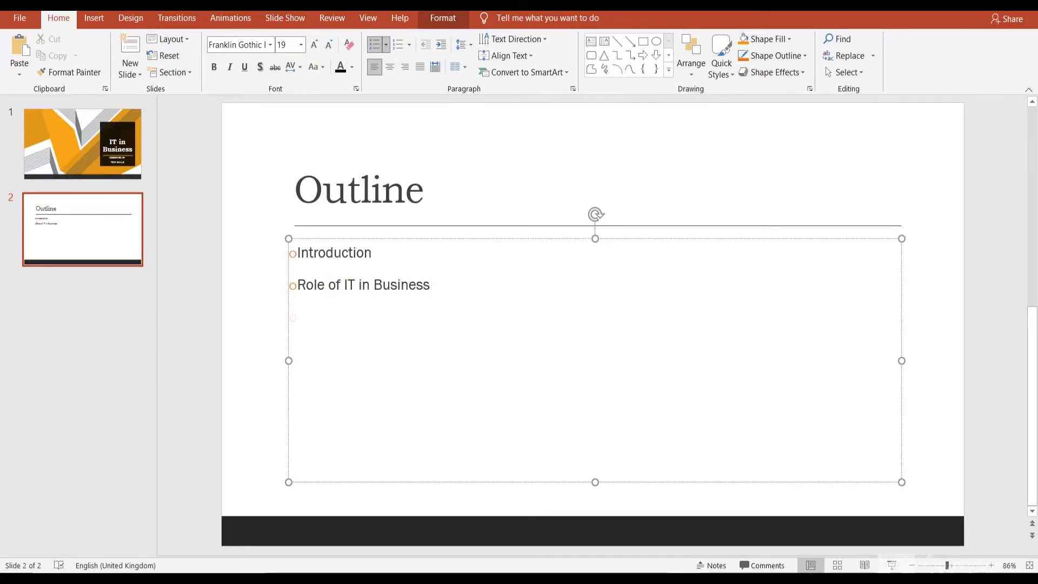
{"action": "type", "text": "Importa"}
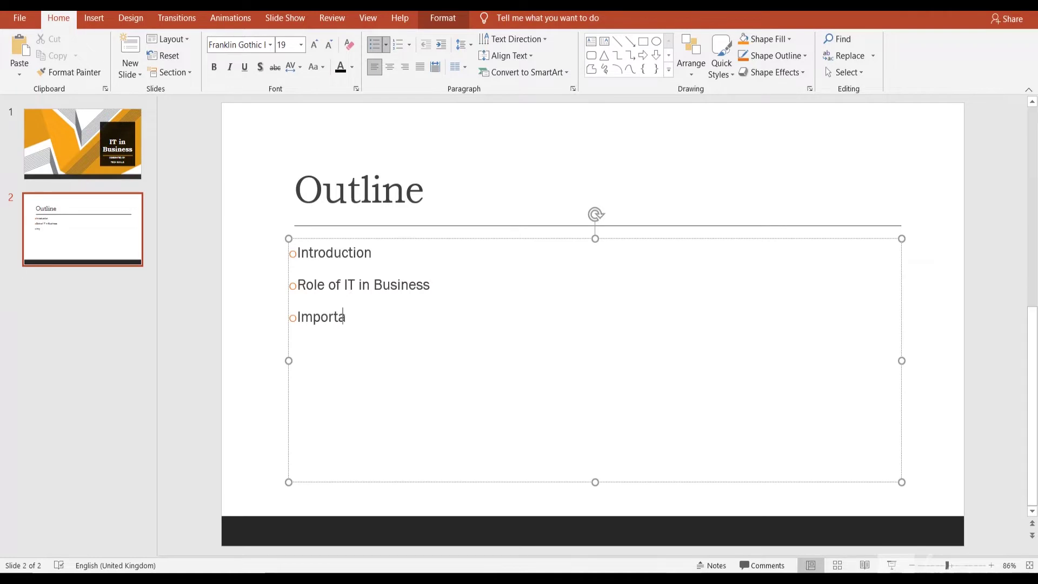
{"action": "type", "text": "nce of I"}
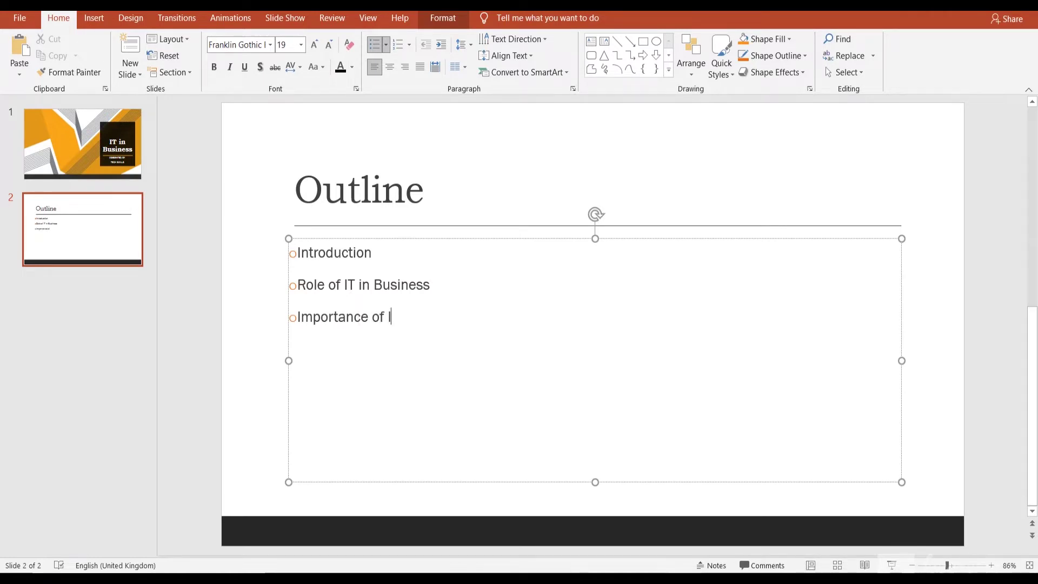
{"action": "type", "text": "T in Bu"}
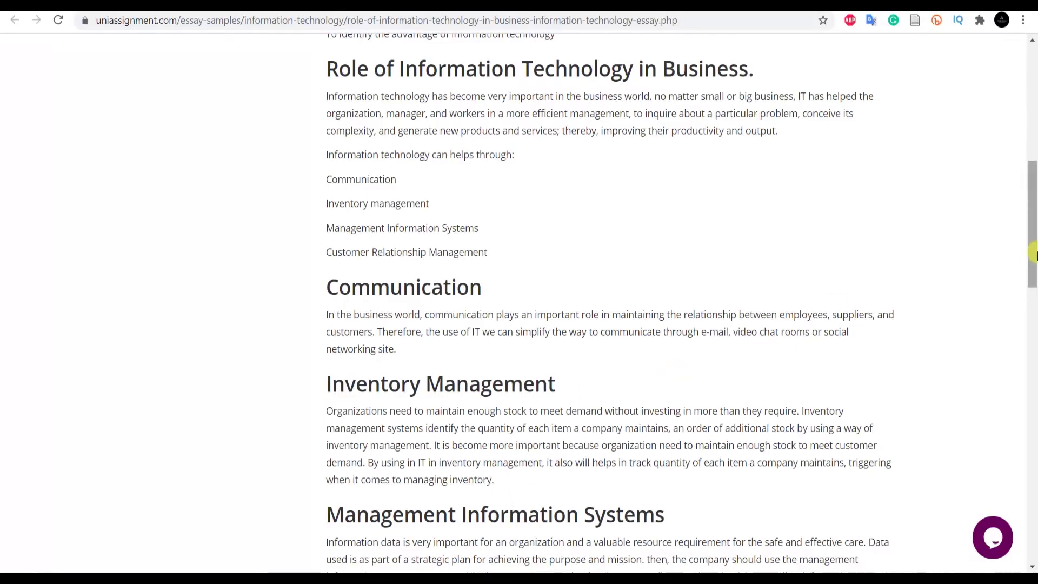
Scroll the UniAssignment article down to its Working Away, Communication, Discussion and Conclusion sections.
{"action": "mouse_move", "coordinate": [1033, 256]}
{"action": "left_mouse_down"}
{"action": "mouse_move", "coordinate": [1036, 370]}
{"action": "mouse_move", "coordinate": [1015, 474]}
{"action": "left_mouse_up"}
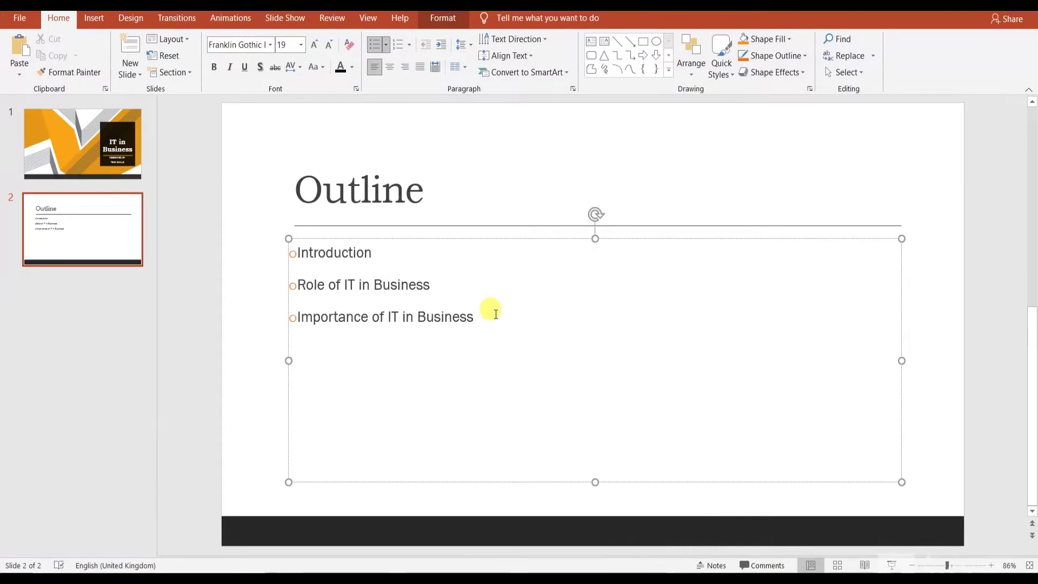
Add 'Advantages of IT in Business', 'Discussion' and 'Conclusion' as new Outline bullets.
{"action": "key", "text": "Return"}
{"action": "type", "text": "A"}
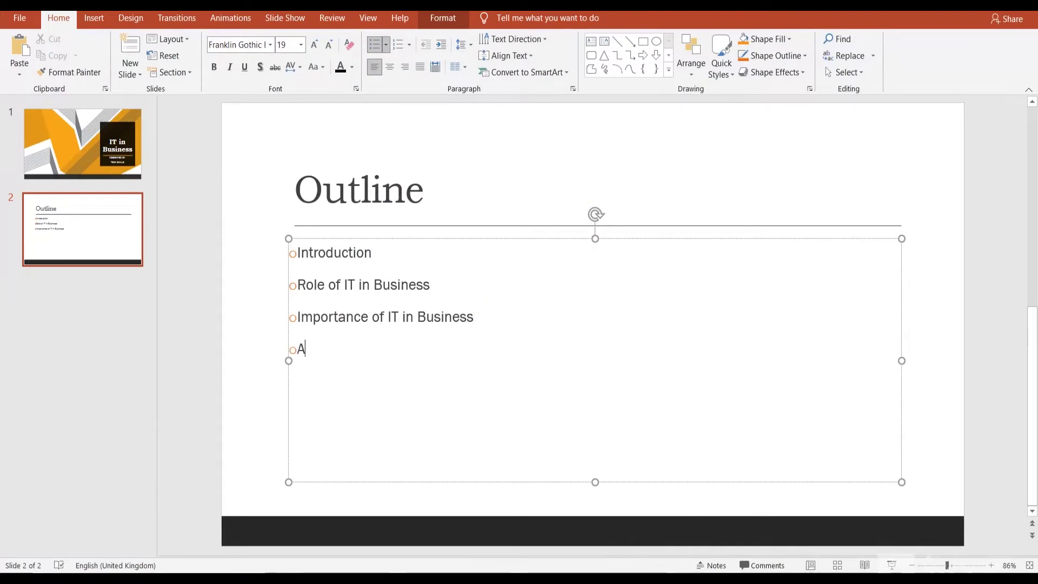
{"action": "type", "text": "dvantages of "}
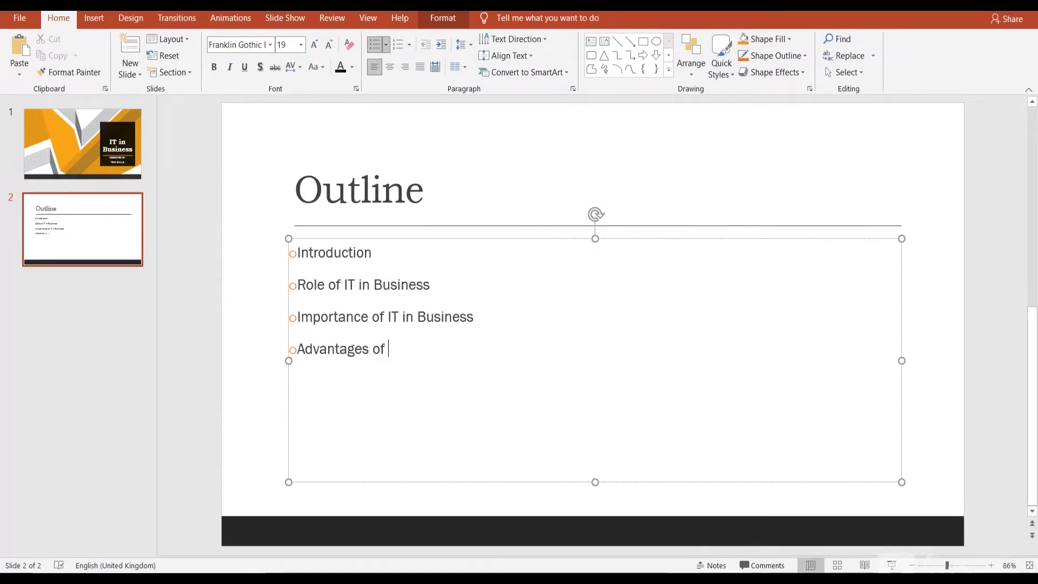
{"action": "type", "text": "IT in Busi"}
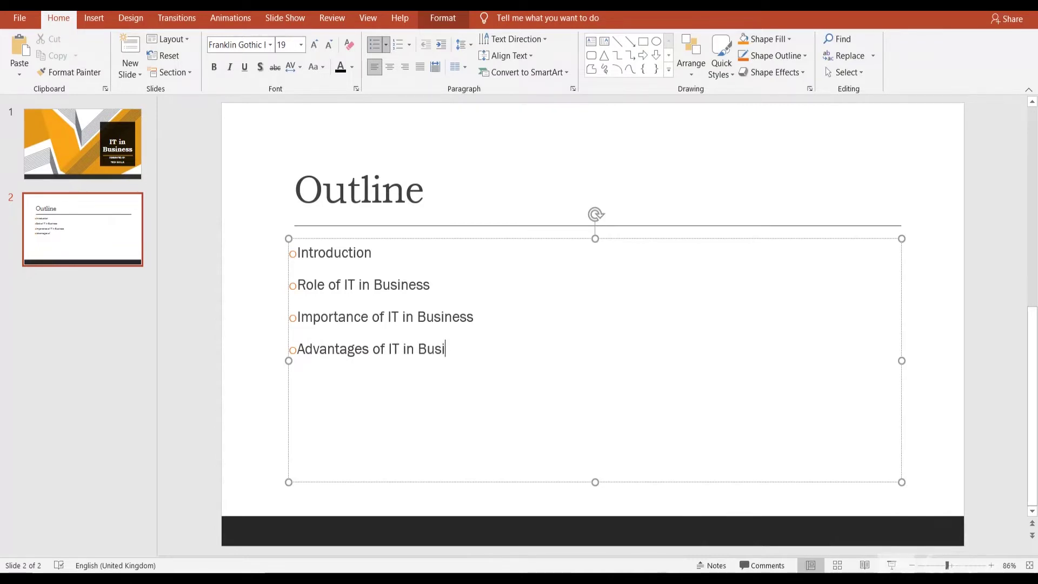
{"action": "type", "text": "ness"}
{"action": "key", "text": "Return"}
{"action": "type", "text": "Di"}
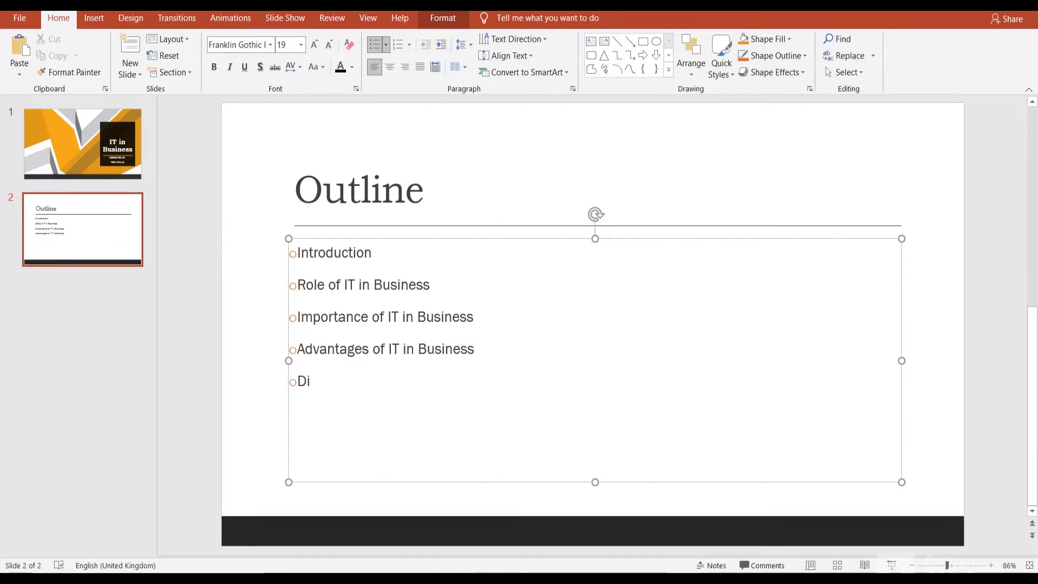
{"action": "type", "text": "scu"}
{"action": "key", "text": "BackSpace"}
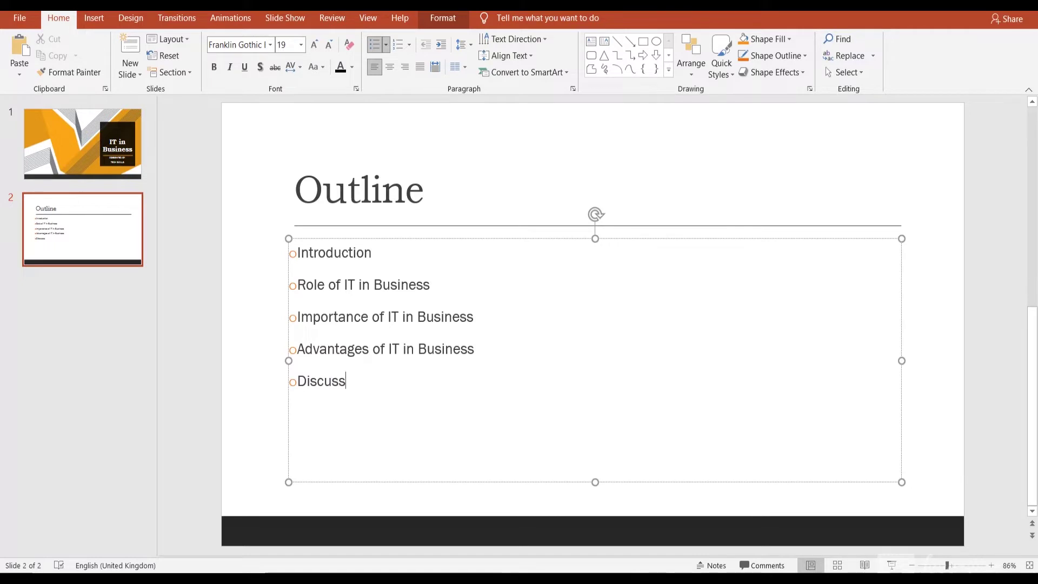
{"action": "type", "text": "onclusion"}
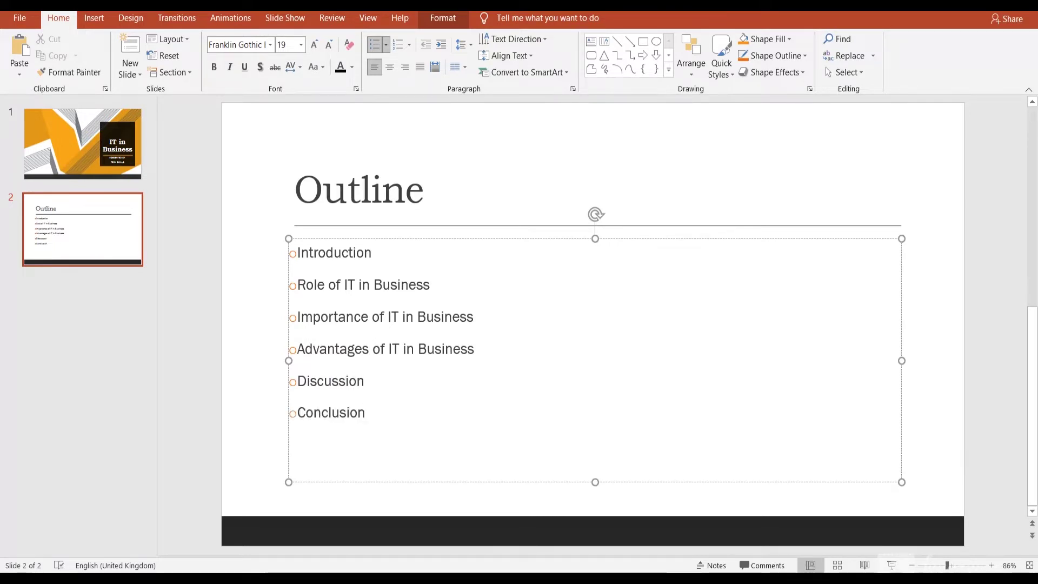
Select all six Outline bullets and set their text size to 20.
{"action": "left_click", "coordinate": [427, 199]}
{"action": "triple_click", "coordinate": [399, 317]}
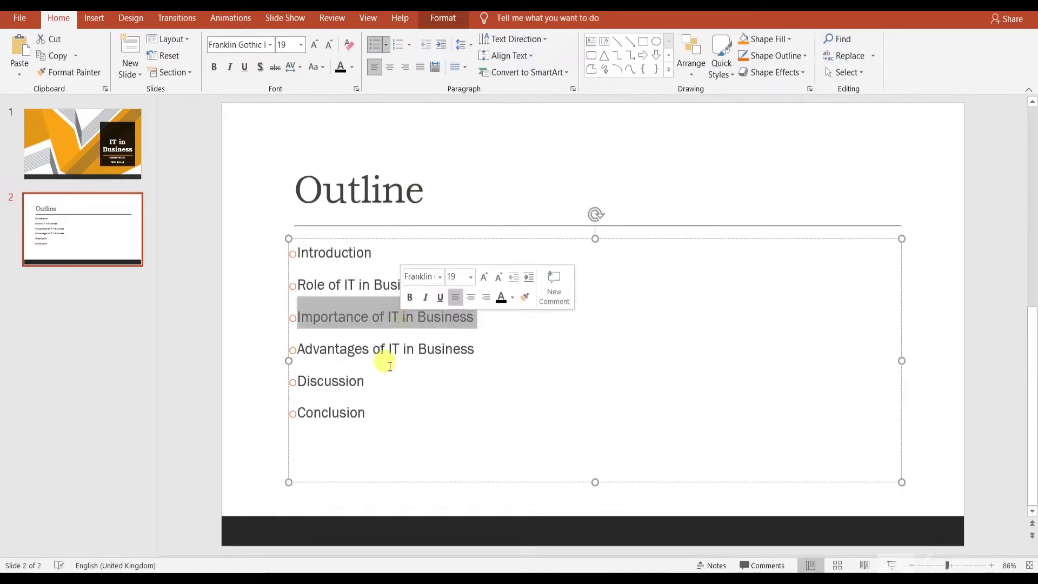
{"action": "left_click_drag", "start_coordinate": [370, 413], "coordinate": [286, 243]}
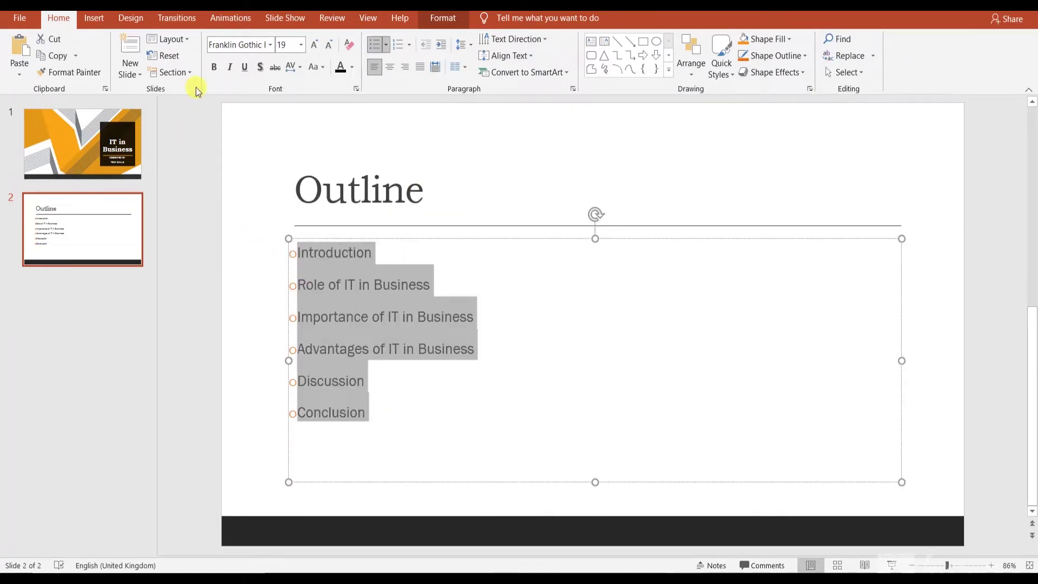
{"action": "left_click", "coordinate": [314, 44]}
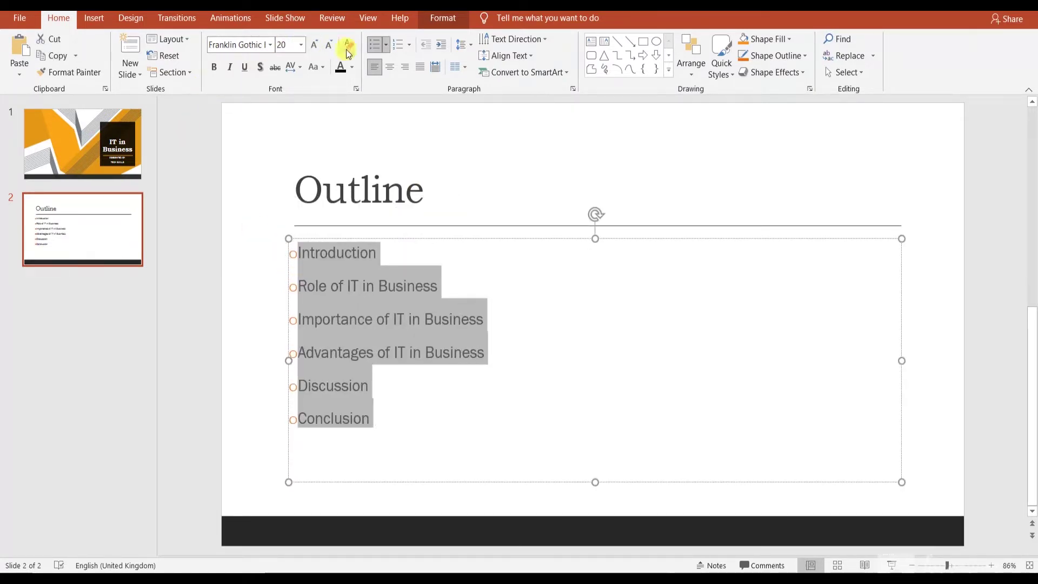
{"action": "left_click", "coordinate": [347, 48]}
{"action": "left_click", "coordinate": [313, 46]}
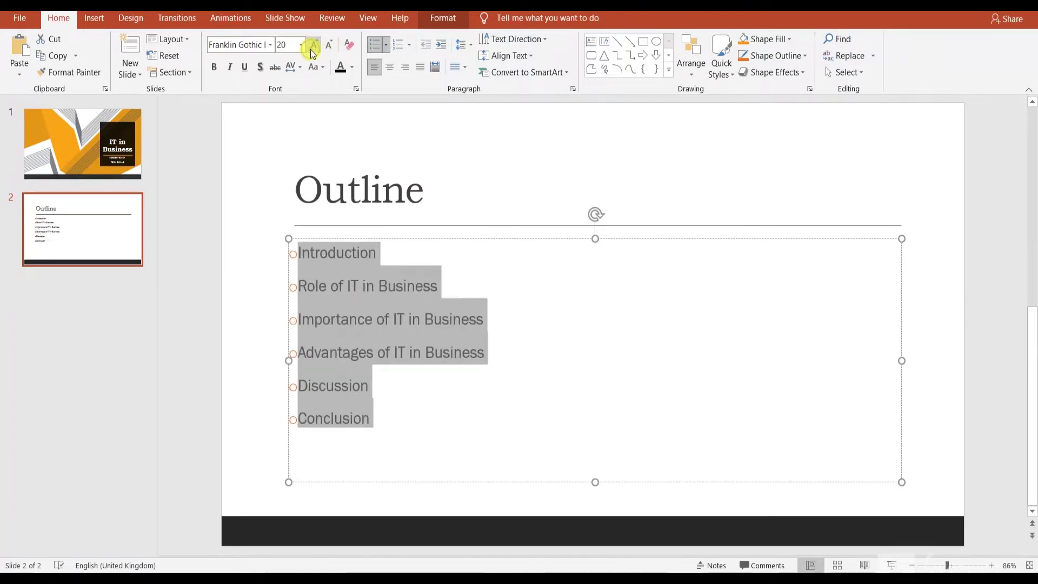
{"action": "left_click", "coordinate": [313, 47]}
{"action": "left_click", "coordinate": [328, 44]}
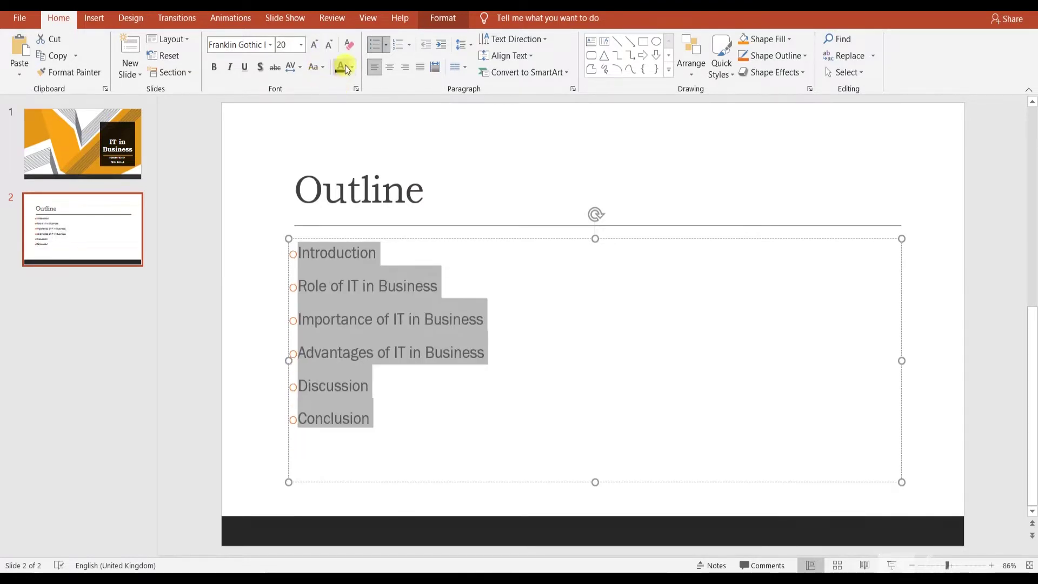
Apply Bookman Old Style to the bullets and turn bold off.
{"action": "left_click", "coordinate": [270, 45]}
{"action": "left_click", "coordinate": [266, 79]}
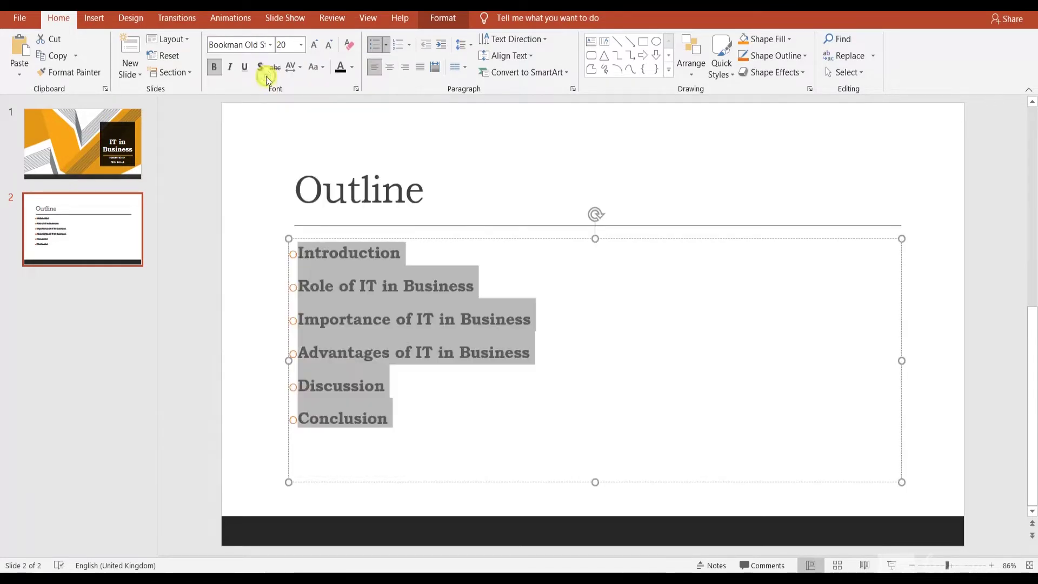
{"action": "left_click", "coordinate": [425, 275]}
{"action": "left_click_drag", "start_coordinate": [389, 420], "coordinate": [278, 238]}
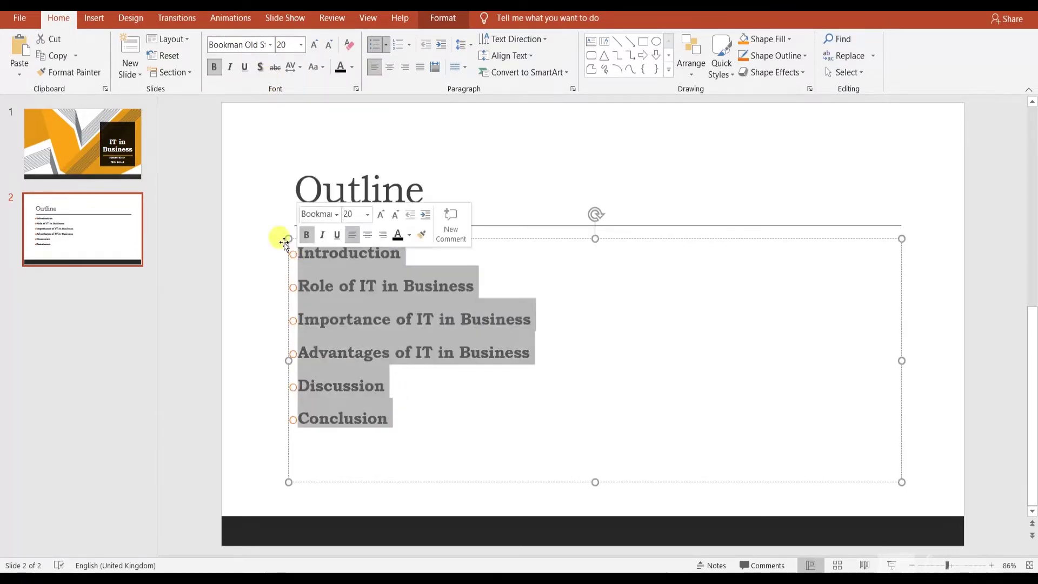
{"action": "left_click", "coordinate": [213, 70]}
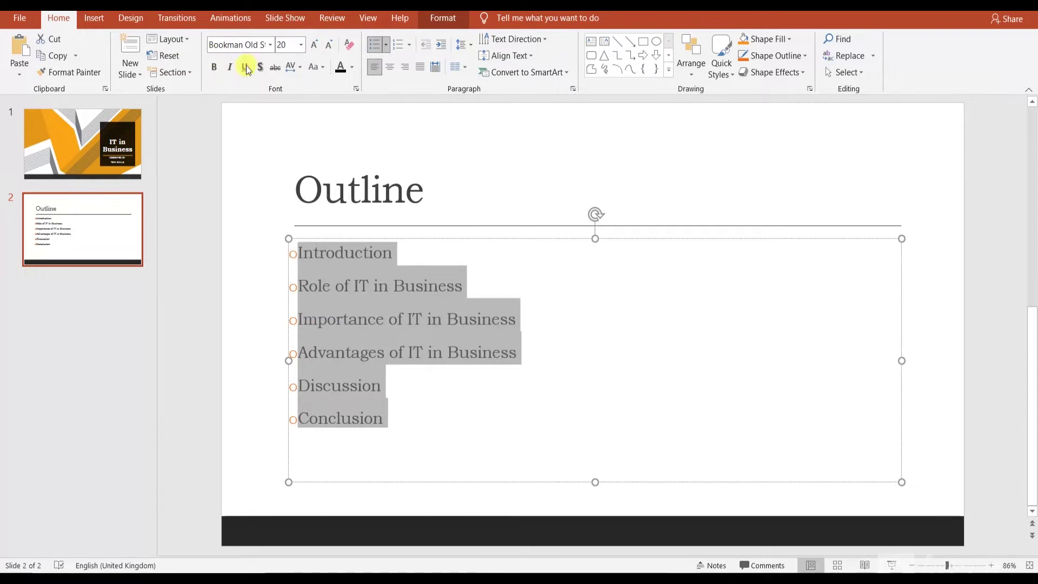
Make the 'Outline' title bold and dark red.
{"action": "double_click", "coordinate": [359, 186]}
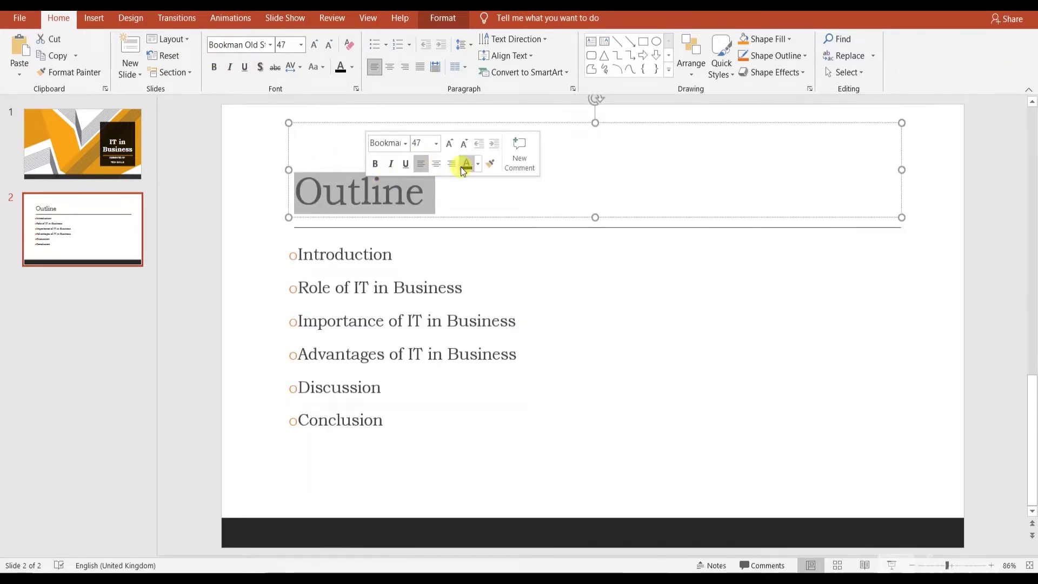
{"action": "left_click", "coordinate": [376, 164]}
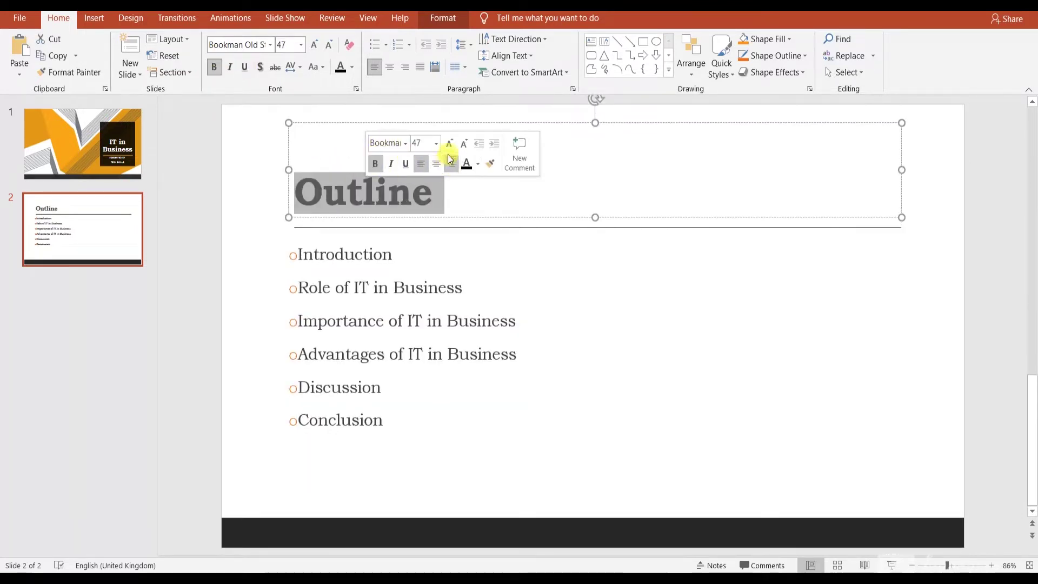
{"action": "left_click", "coordinate": [479, 164]}
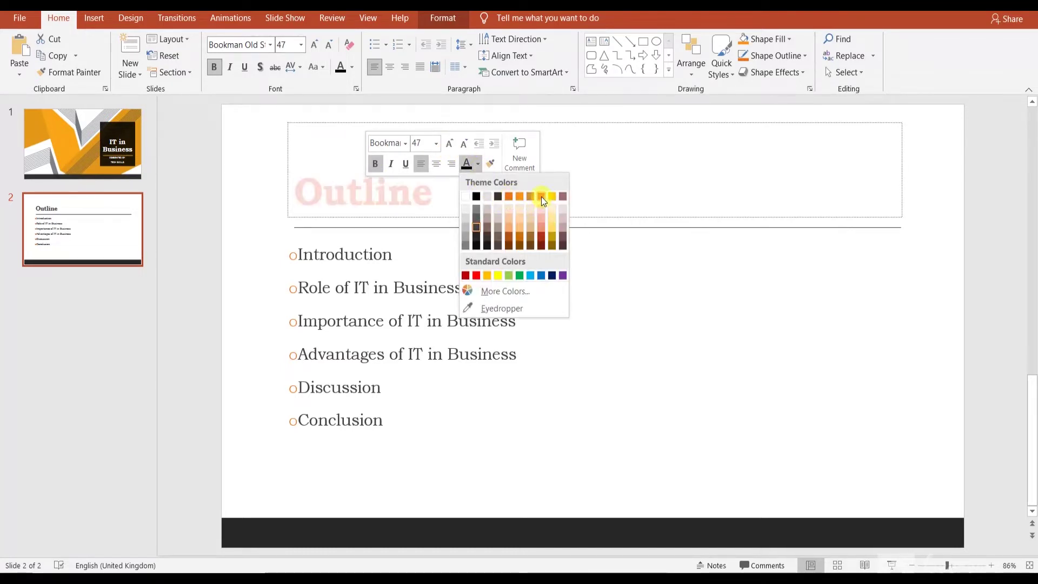
{"action": "left_click", "coordinate": [543, 238]}
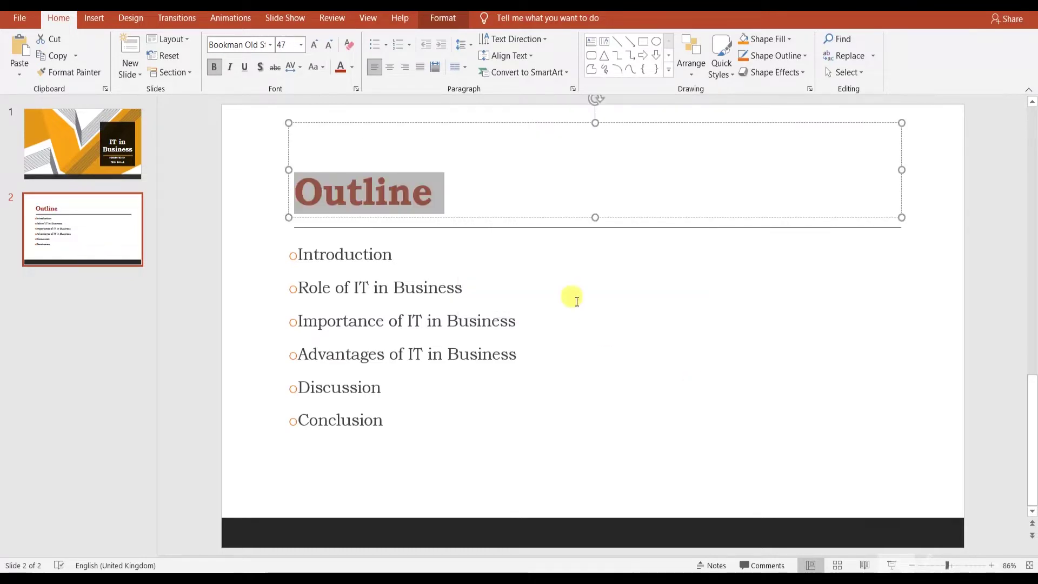
{"action": "left_click", "coordinate": [519, 240]}
Select all the text in the Outline bullet list.
{"action": "left_click", "coordinate": [388, 195]}
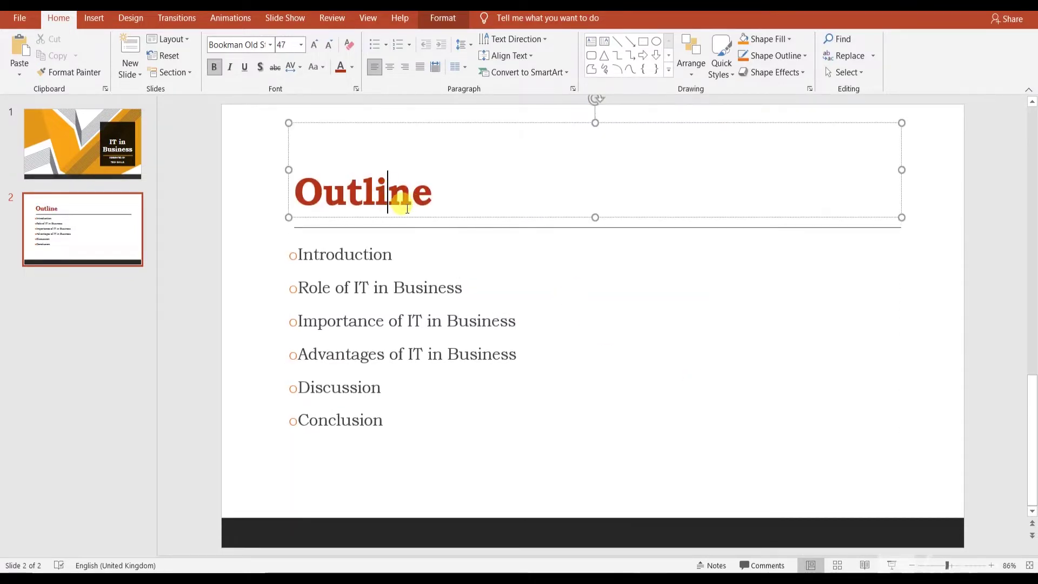
{"action": "left_click", "coordinate": [343, 301]}
{"action": "left_click", "coordinate": [379, 409]}
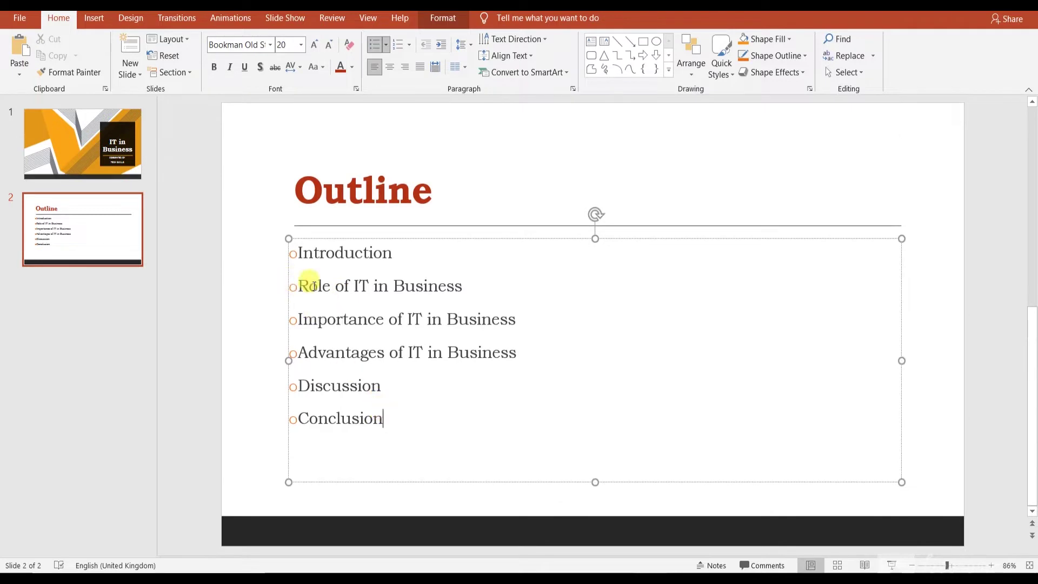
{"action": "left_click", "coordinate": [299, 258], "text": "shift"}
Switch the six Outline entries to orange Checkmark Bullets and deselect the text box.
{"action": "left_click", "coordinate": [384, 47]}
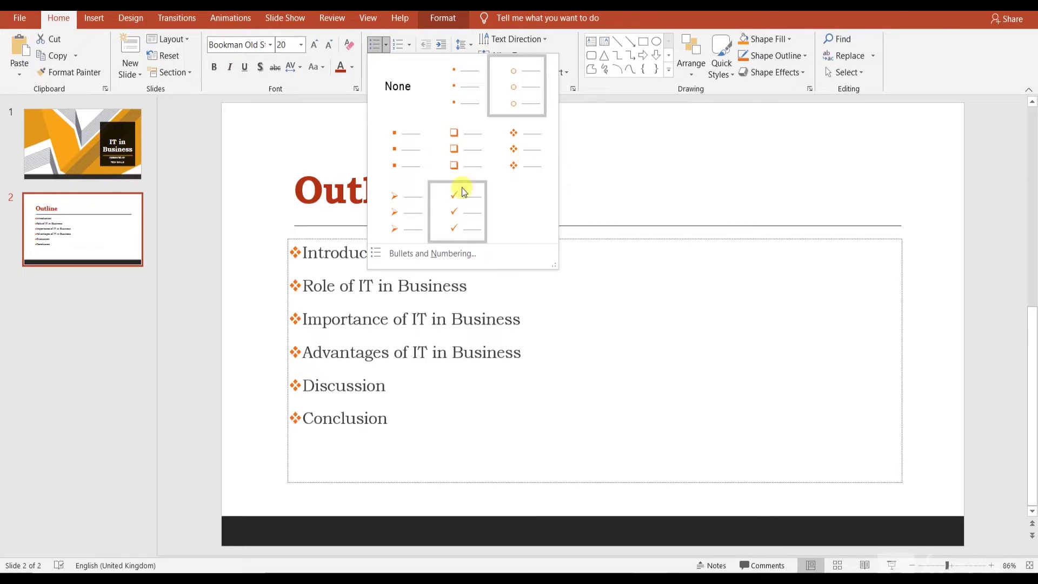
{"action": "left_click", "coordinate": [452, 200]}
{"action": "left_click", "coordinate": [443, 281]}
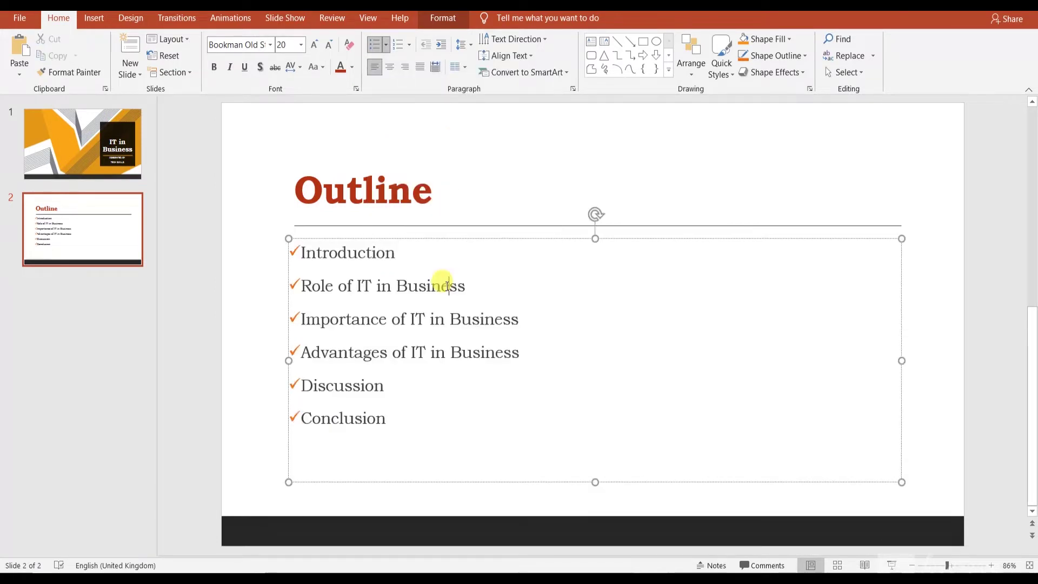
{"action": "left_click", "coordinate": [203, 267]}
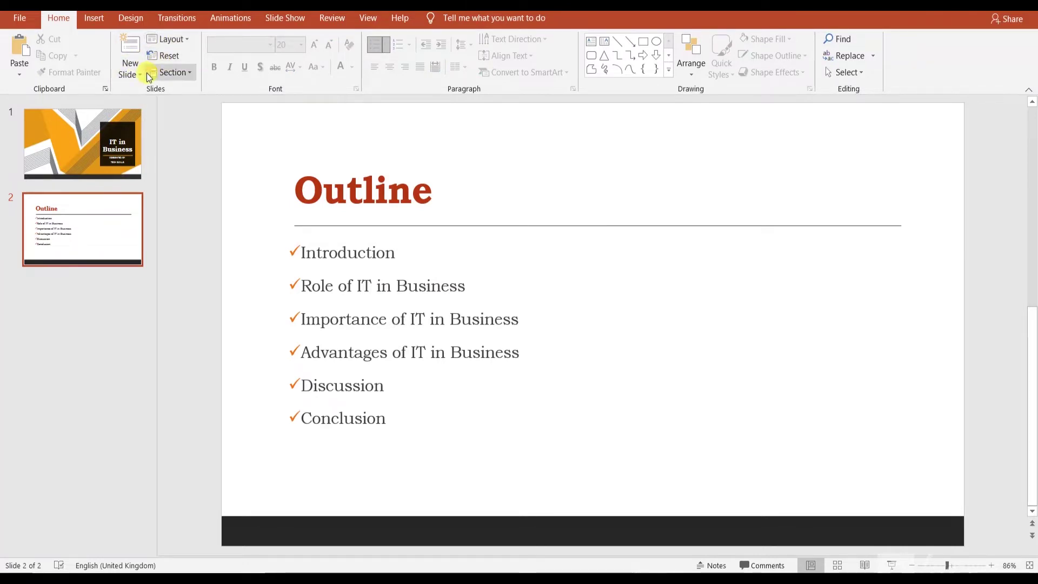
Add a new Title and Content slide as slide 3.
{"action": "left_click", "coordinate": [186, 43]}
{"action": "left_click", "coordinate": [186, 42]}
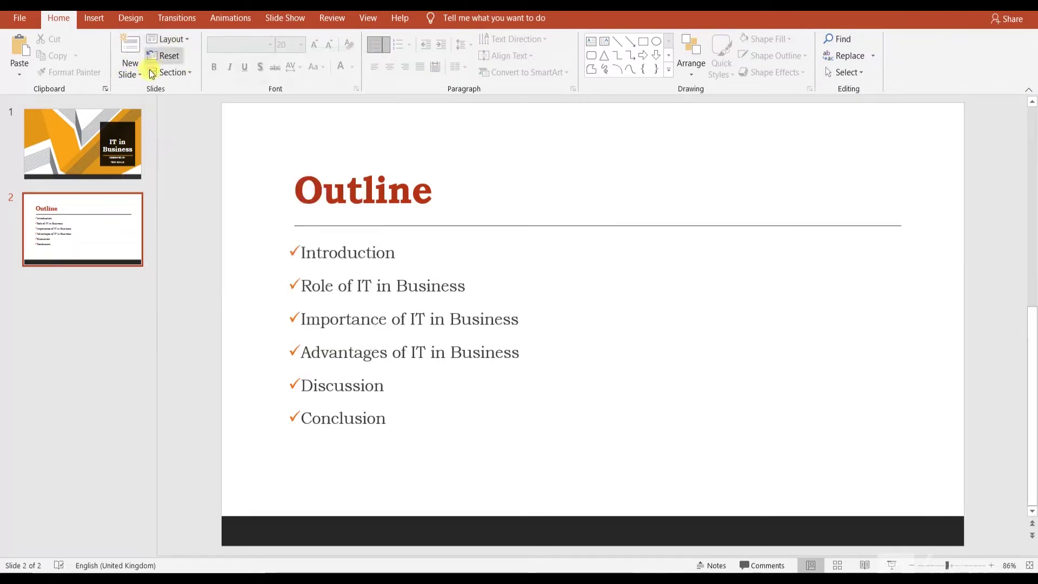
{"action": "left_click", "coordinate": [140, 76]}
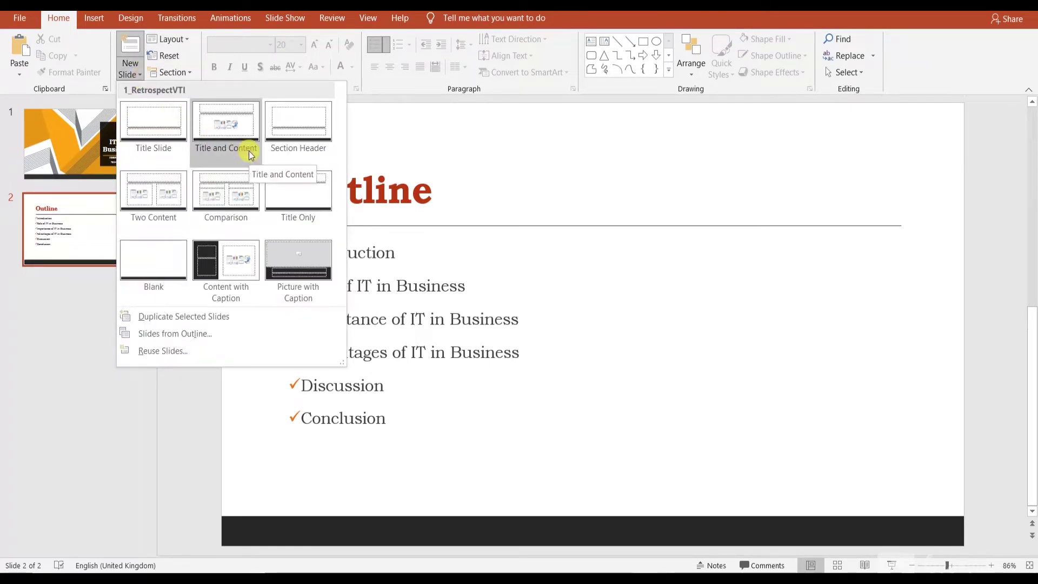
{"action": "left_click", "coordinate": [243, 134]}
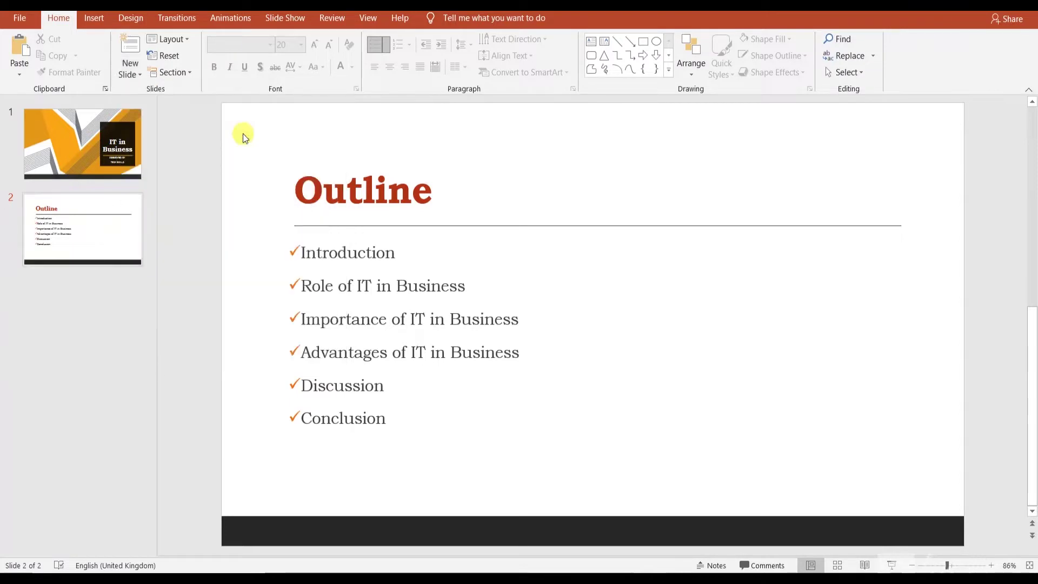
Title the new slide 'Introduction' in bold.
{"action": "left_click", "coordinate": [379, 202]}
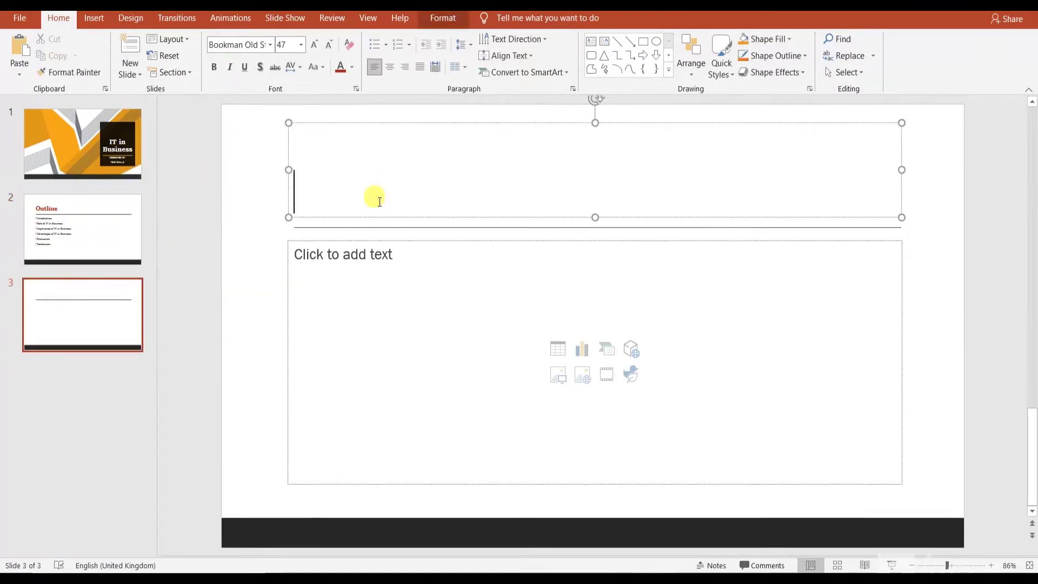
{"action": "type", "text": "Intro"}
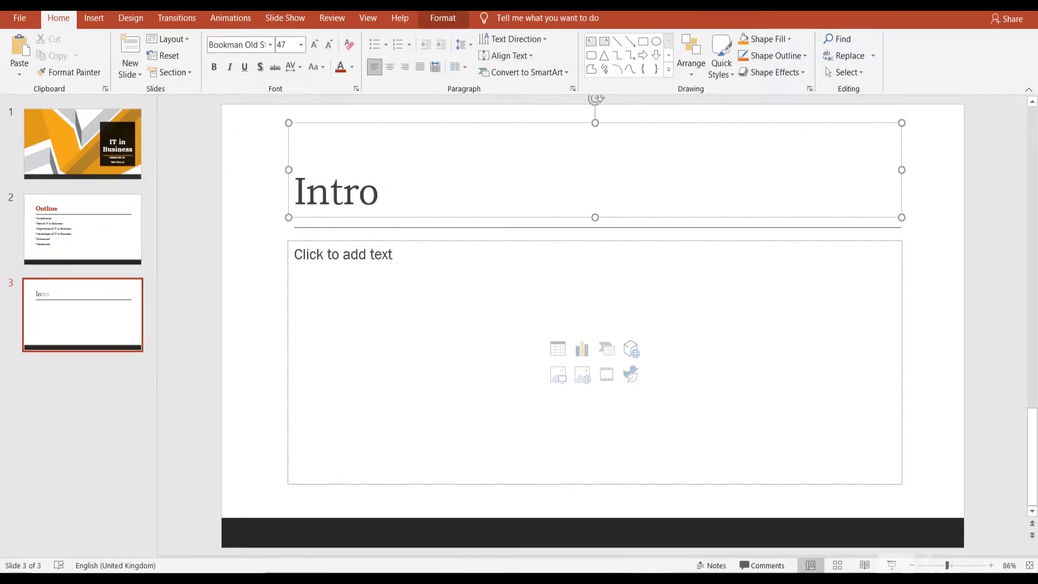
{"action": "type", "text": "duction"}
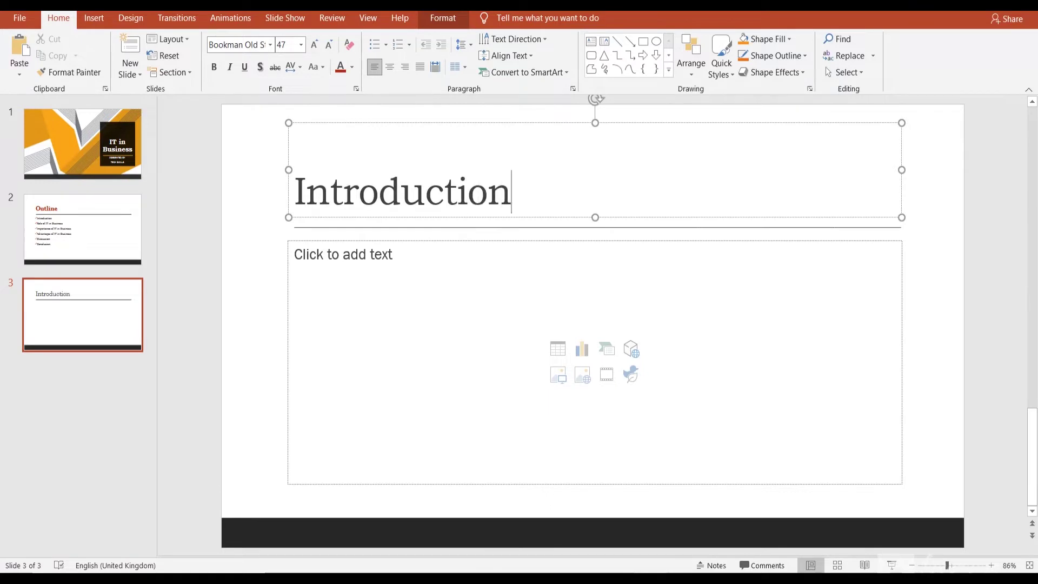
{"action": "double_click", "coordinate": [421, 190]}
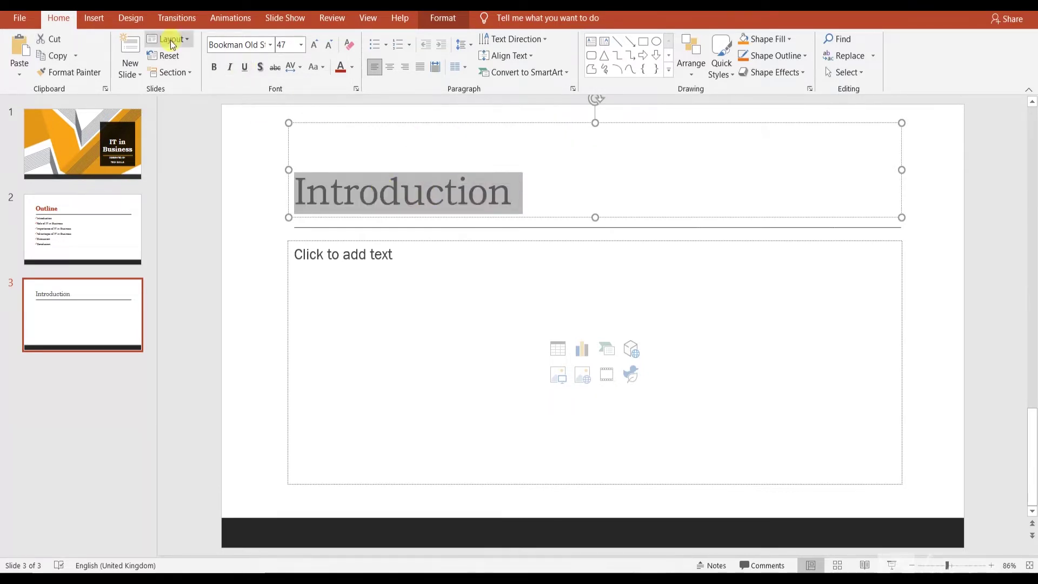
{"action": "left_click", "coordinate": [214, 67]}
{"action": "left_click", "coordinate": [373, 243]}
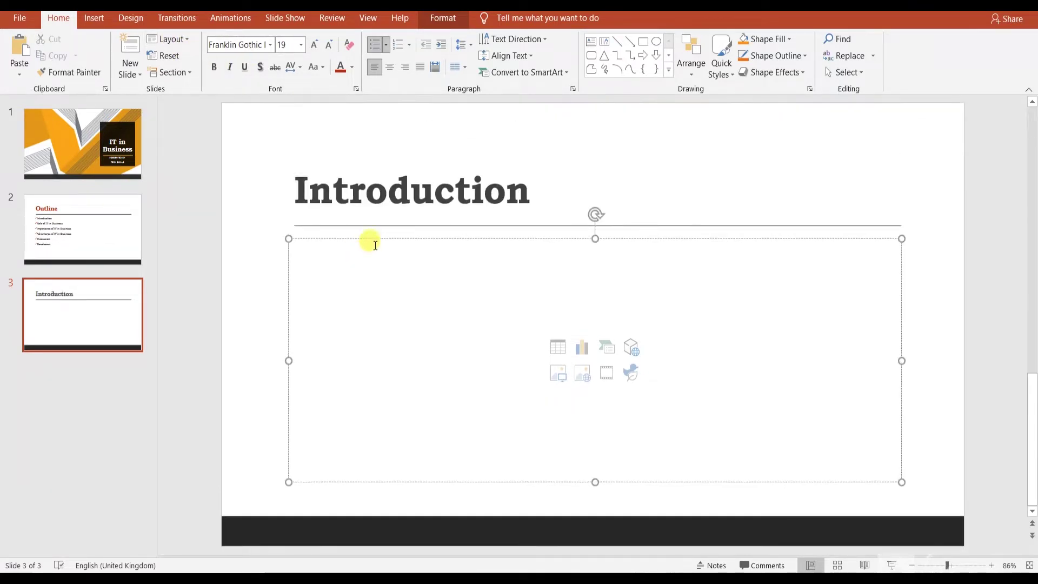
In Chrome, return to the UniAssignment essay and select both Introduction paragraphs.
{"action": "left_click", "coordinate": [658, 572]}
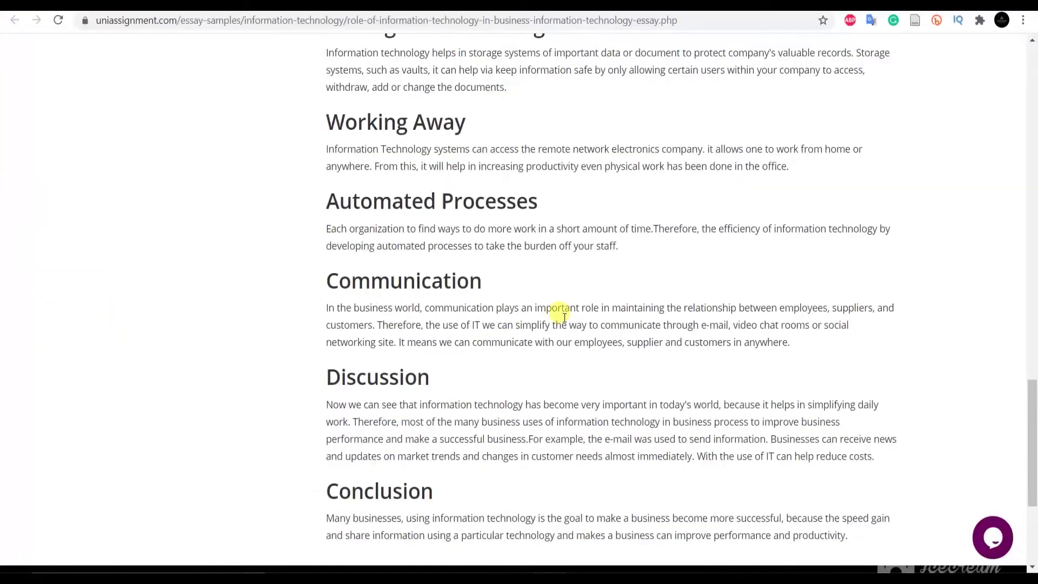
{"action": "left_click_drag", "start_coordinate": [1032, 400], "coordinate": [1033, 76]}
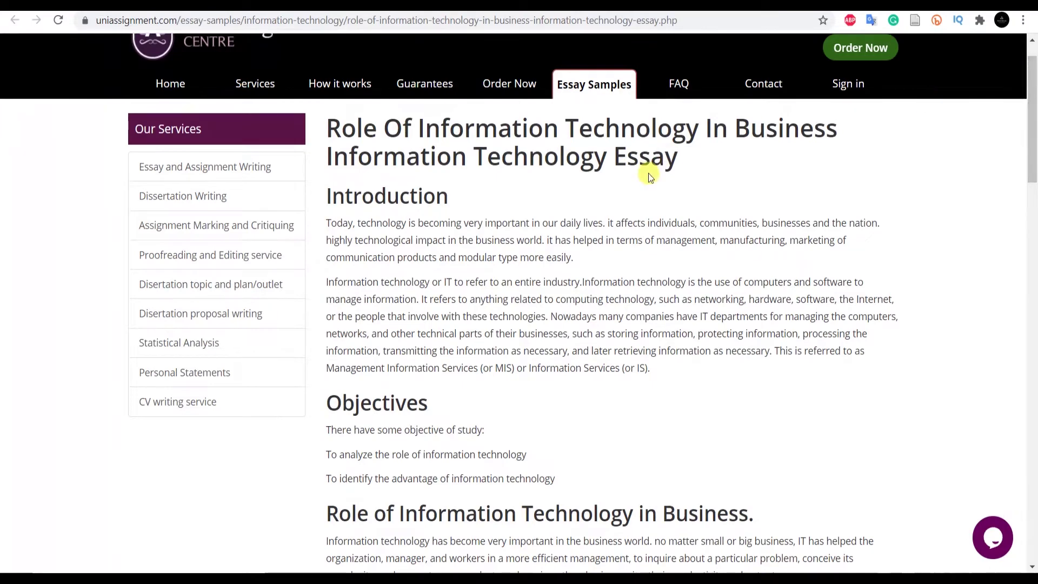
{"action": "left_click", "coordinate": [571, 14]}
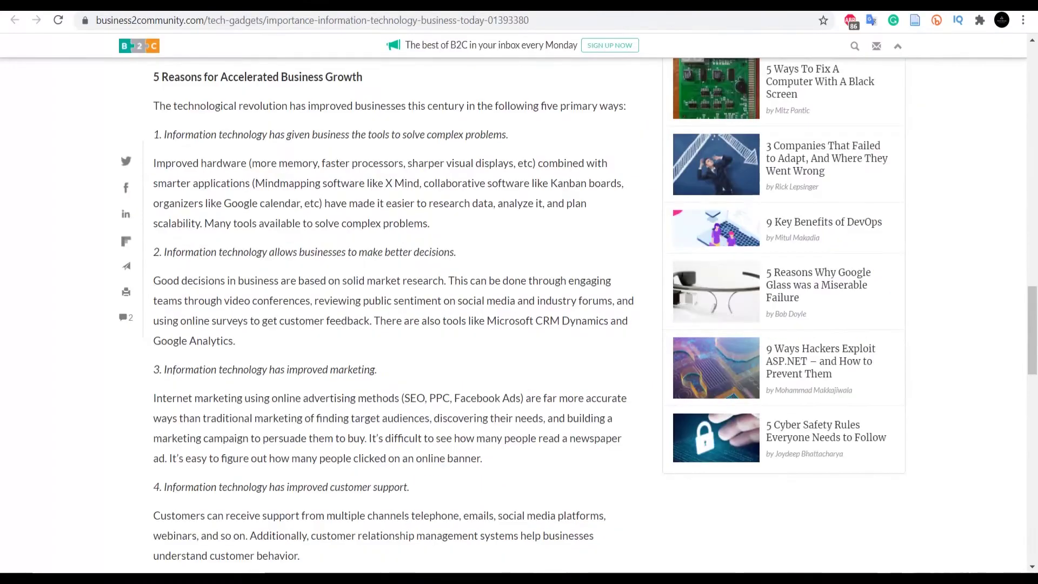
{"action": "key", "text": "ctrl+shift+Tab"}
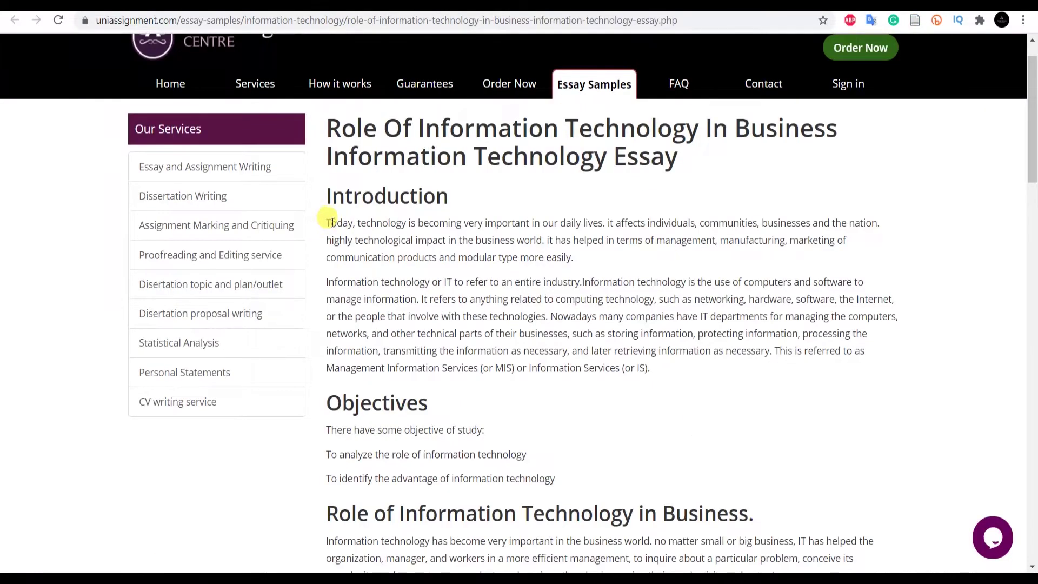
{"action": "mouse_move", "coordinate": [331, 222]}
{"action": "left_mouse_down"}
{"action": "mouse_move", "coordinate": [695, 331]}
{"action": "mouse_move", "coordinate": [737, 375]}
{"action": "mouse_move", "coordinate": [720, 369]}
{"action": "left_mouse_up"}
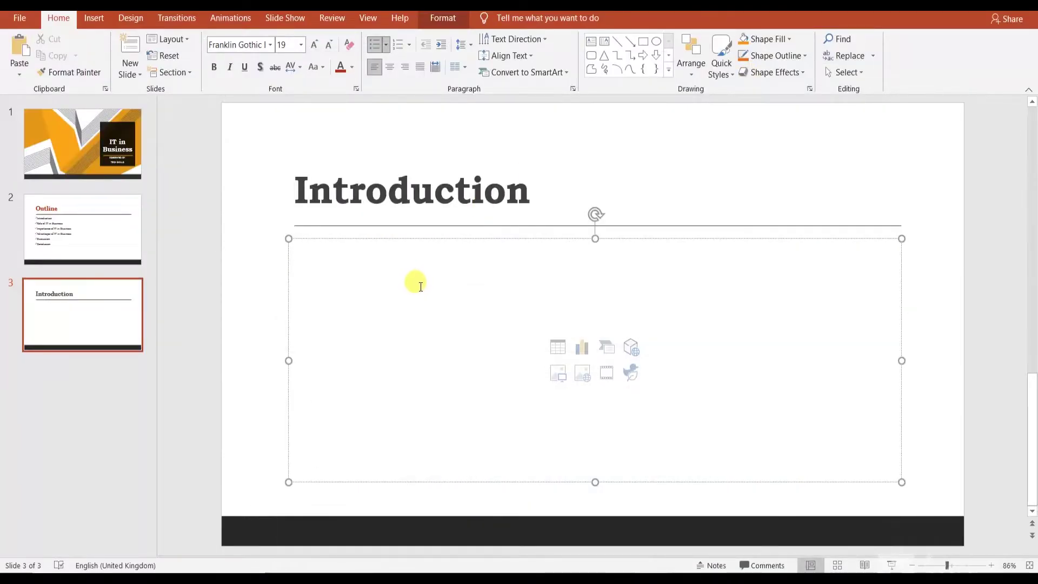
Paste the Introduction paragraphs into the slide body, then delete them.
{"action": "type", "text": "Today, technology is becoming very important in our daily lives. it affects individuals, communities, businesses and the nation. highly technological impact in the business world. it has helped in terms of management, manufacturing, marketing of communication products and modular type more easily. Information technology or IT to refer to an entire industry.Information technology is the use of computers and software to manage information. It refers to anything related to computing technology, such as networking, hardware, software, the Internet, or the people that involve with these technologies. Nowadays many companies have IT departments for managing the computers, networks, and other technical parts of their businesses, such as storing information, protecting information, processing the information, transmitting the information as necessary, and later retrieving information as necessary. This is referred to as Management Information Services (or MIS) or Information Services (or IS)."}
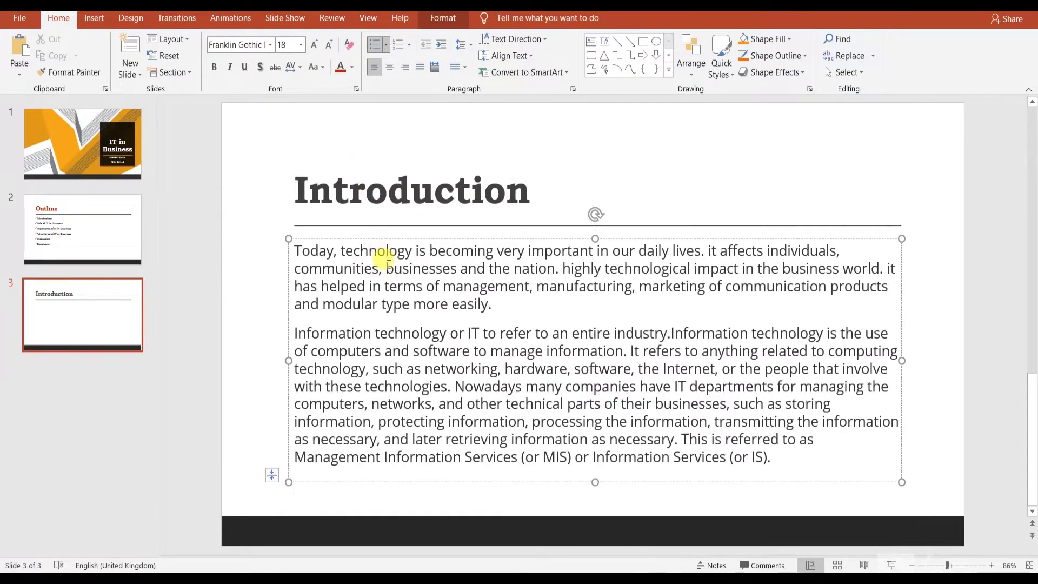
{"action": "left_click", "coordinate": [297, 251]}
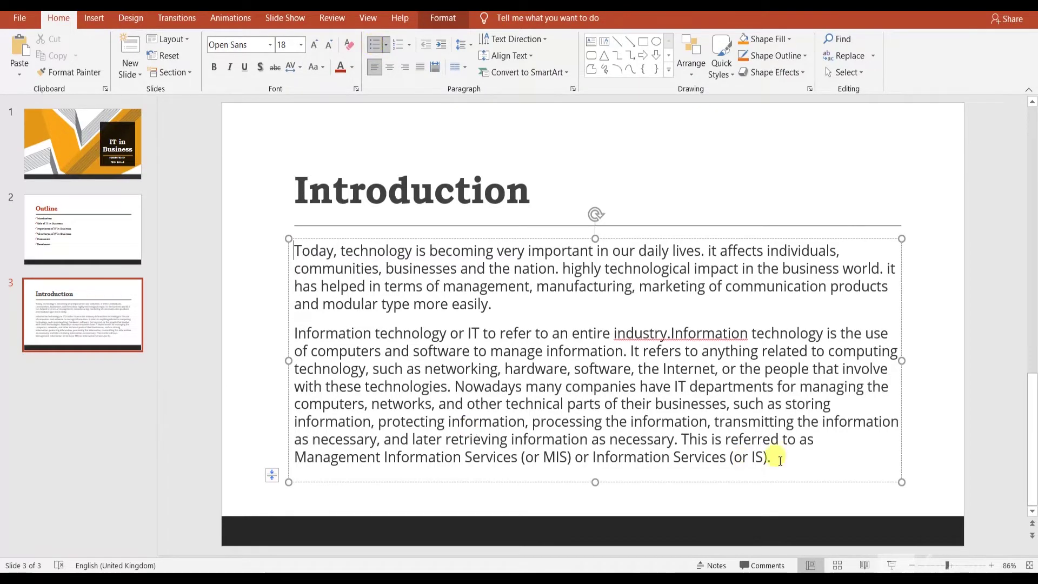
{"action": "left_click_drag", "start_coordinate": [774, 457], "coordinate": [295, 246]}
{"action": "key", "text": "ctrl+c"}
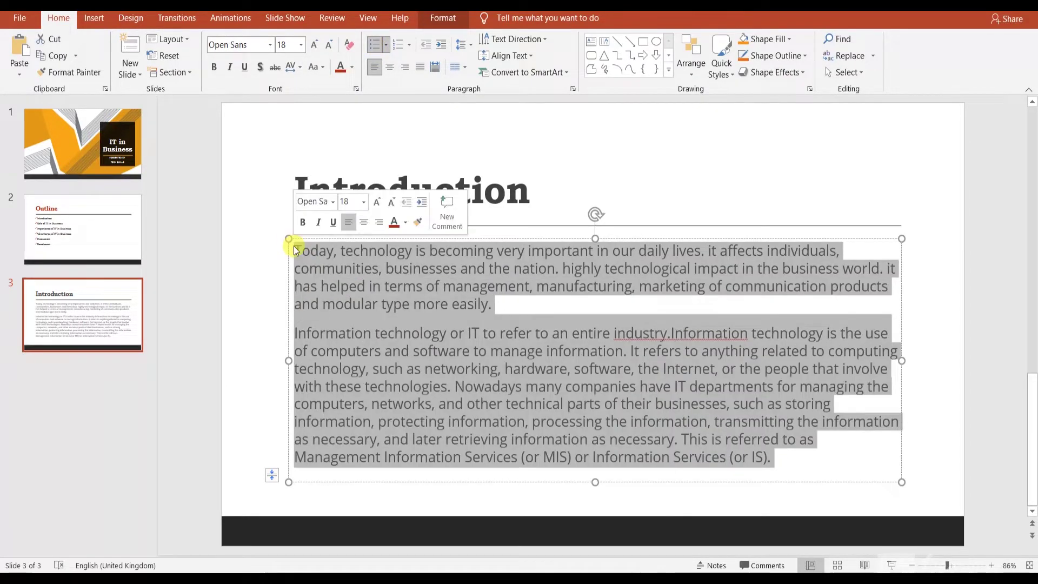
{"action": "key", "text": "Delete"}
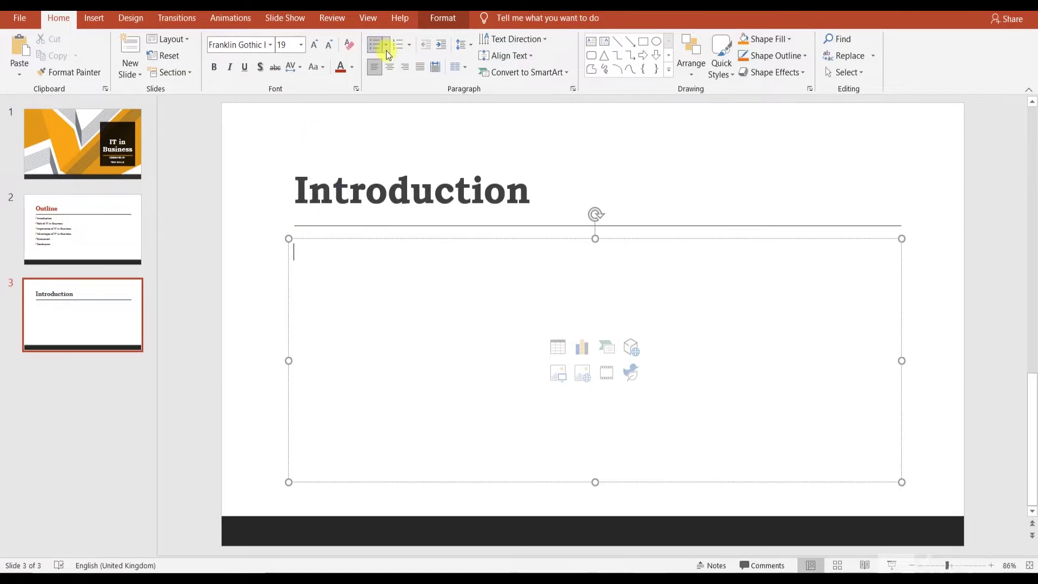
Apply hollow square bullets to the empty body, undoing a second paste.
{"action": "left_click", "coordinate": [386, 50]}
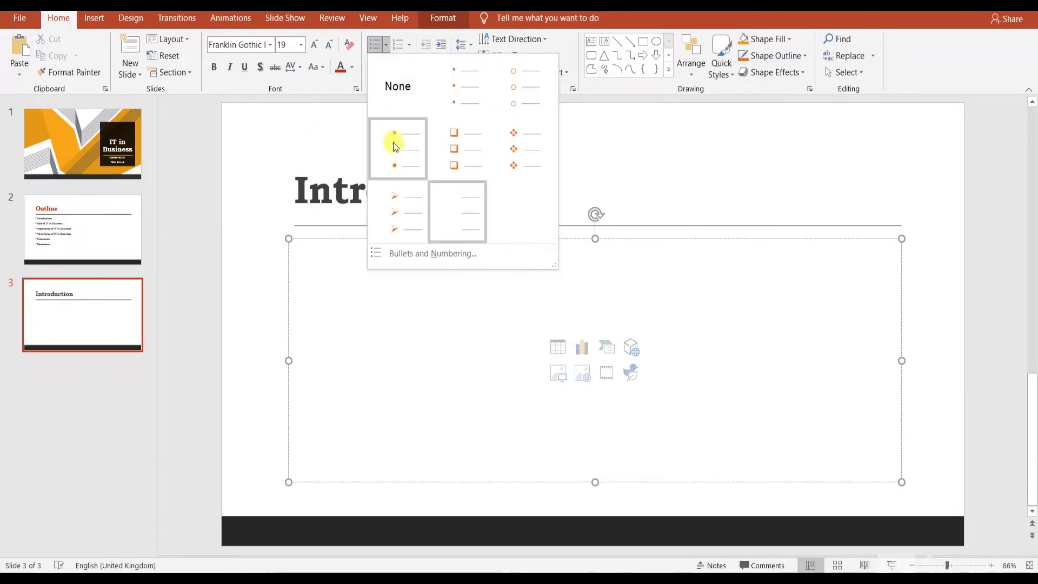
{"action": "left_click", "coordinate": [455, 155]}
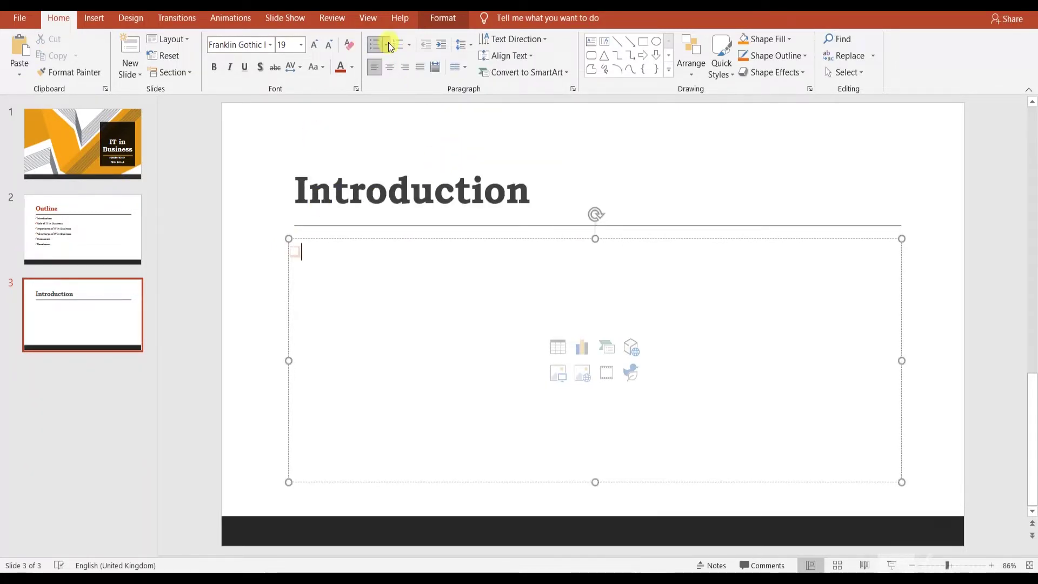
{"action": "key", "text": "ctrl+v"}
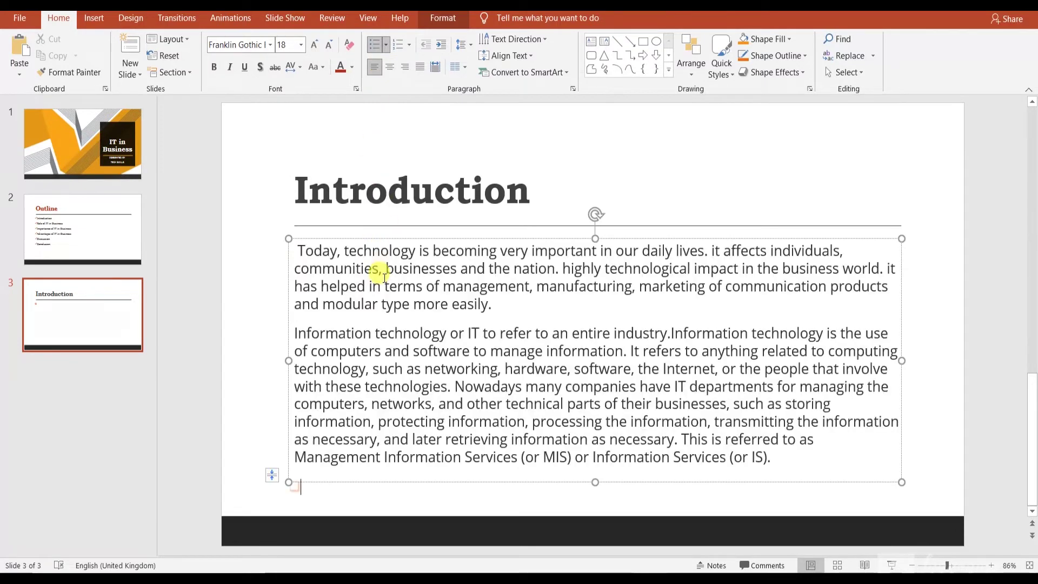
{"action": "key", "text": "ctrl+z"}
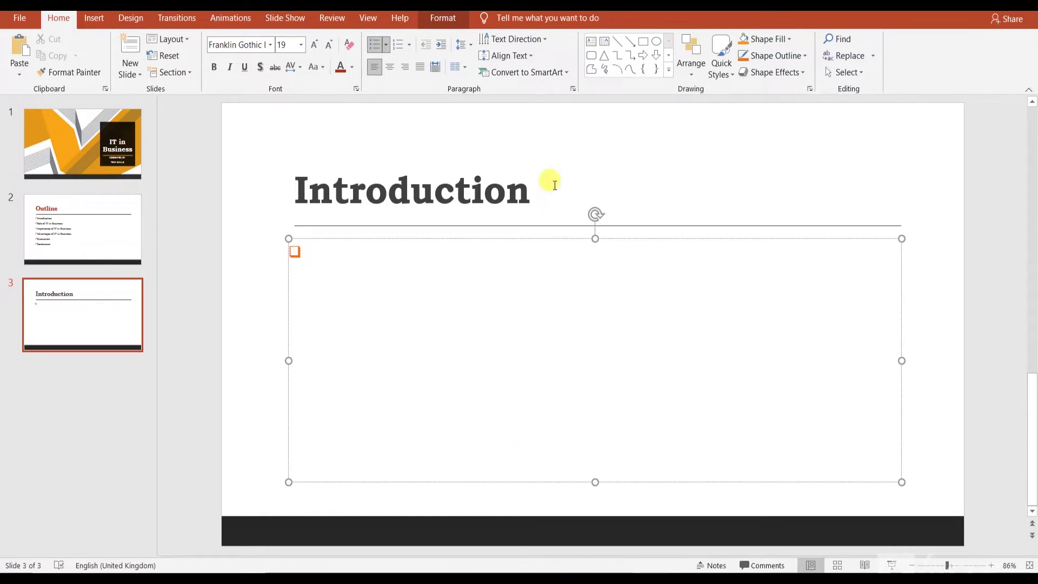
Paste both Introduction paragraphs into the body using Keep Text Only.
{"action": "right_click", "coordinate": [347, 261]}
{"action": "left_click", "coordinate": [415, 324]}
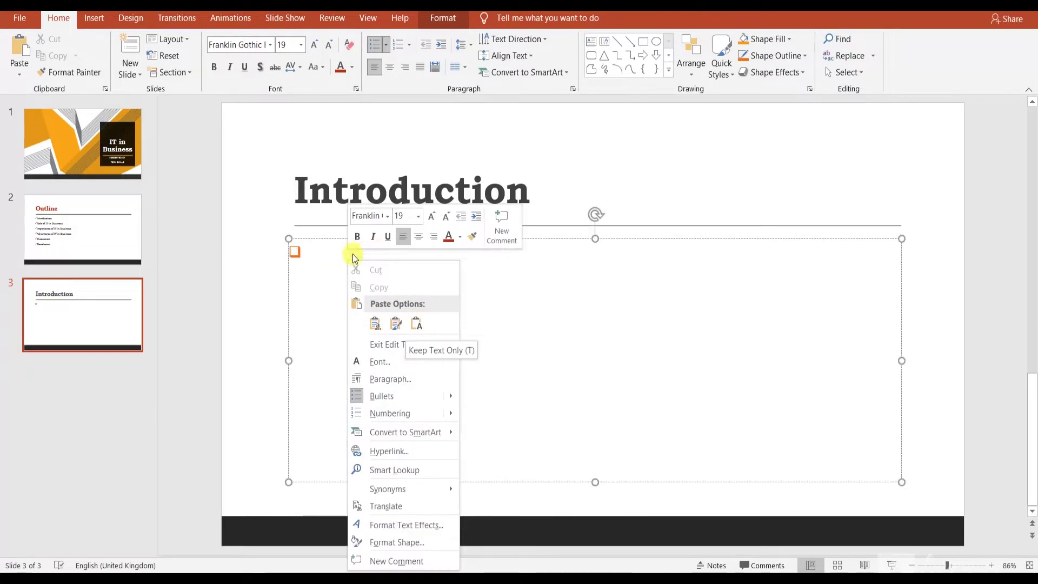
{"action": "left_click", "coordinate": [346, 254]}
{"action": "left_click", "coordinate": [18, 76]}
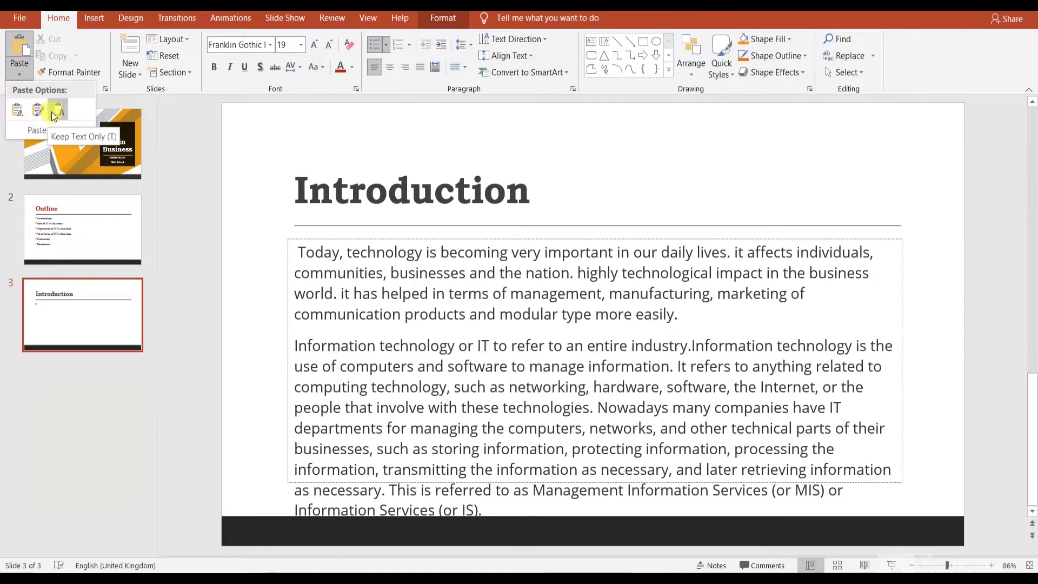
{"action": "left_click", "coordinate": [58, 117]}
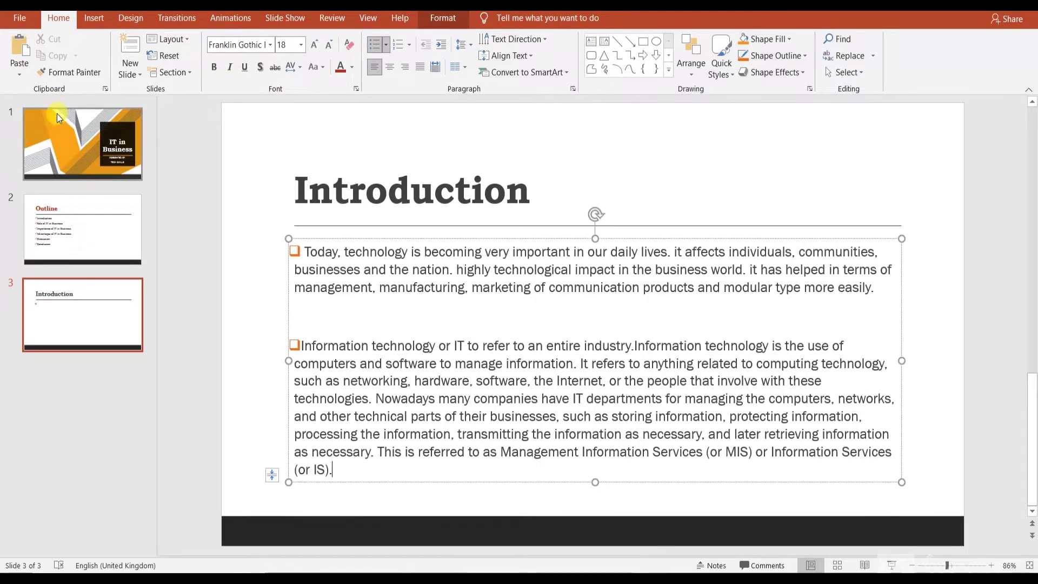
Capitalise 'Highly' and split that paragraph into its own bullet, removing the empty line.
{"action": "left_click", "coordinate": [417, 303]}
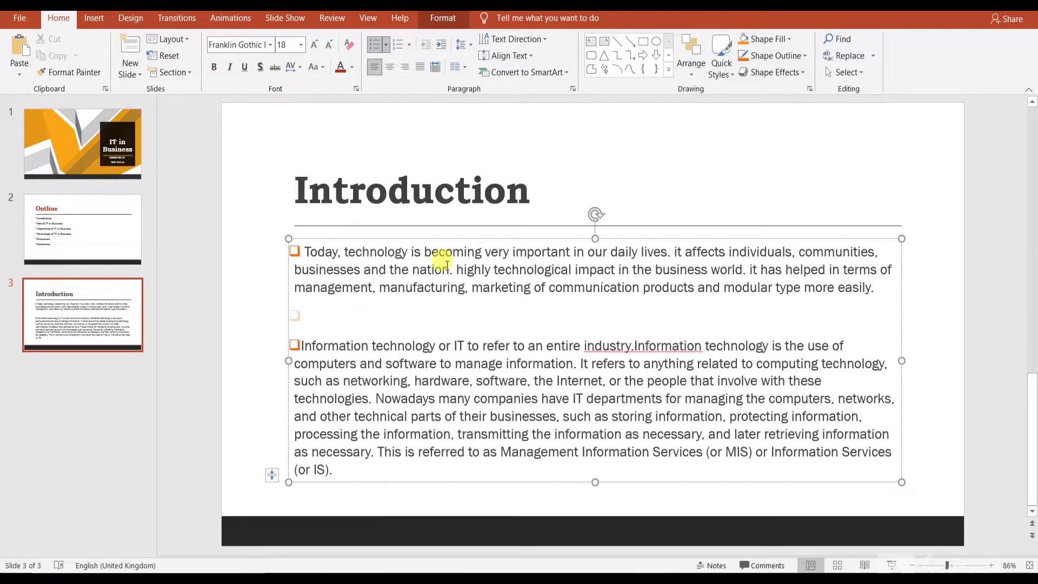
{"action": "left_click", "coordinate": [464, 271]}
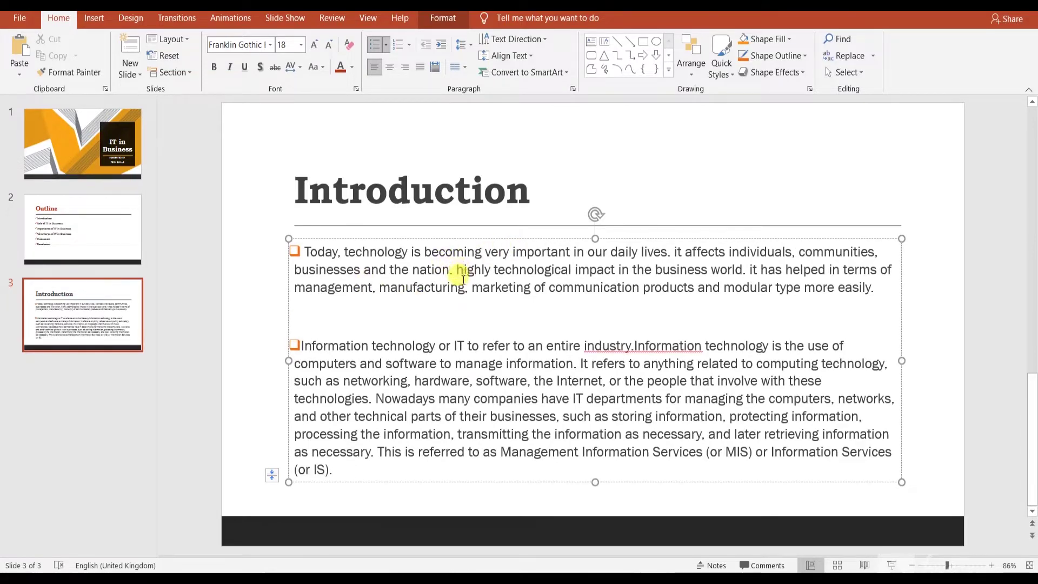
{"action": "key", "text": "BackSpace"}
{"action": "type", "text": "H"}
{"action": "key", "text": "Left"}
{"action": "key", "text": "Return"}
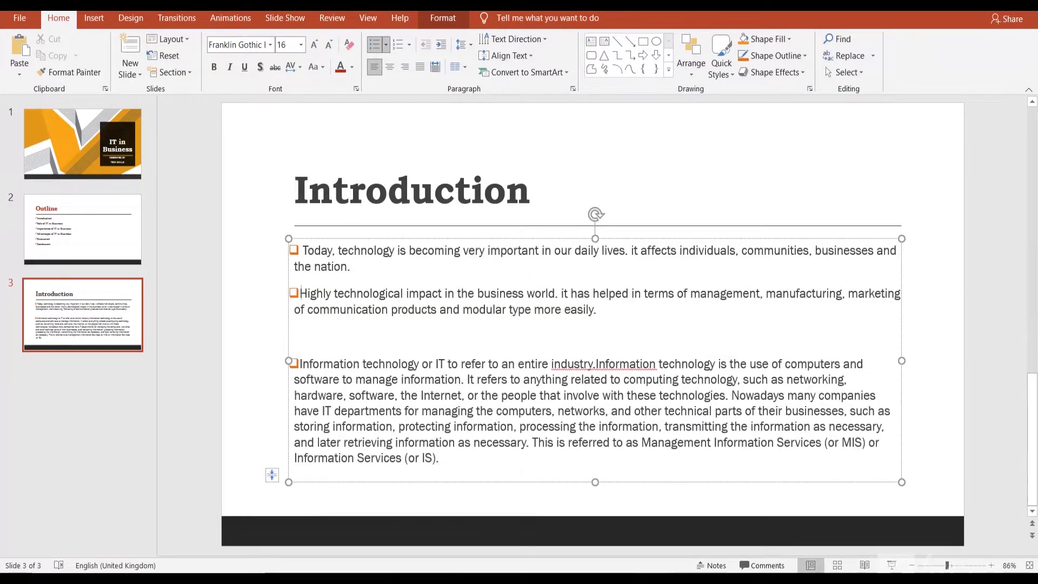
{"action": "left_click", "coordinate": [590, 331]}
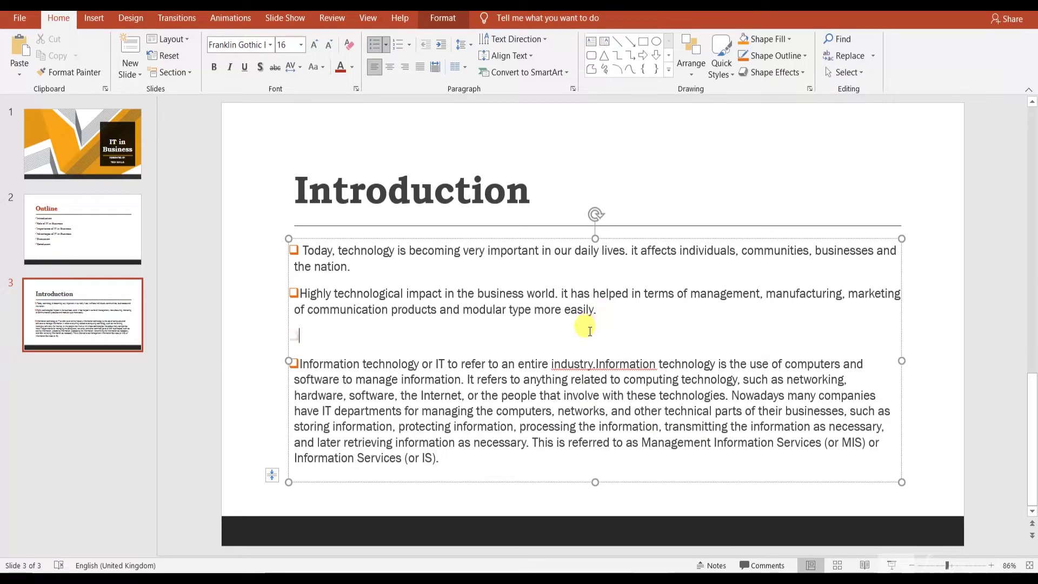
{"action": "key", "text": "BackSpace"}
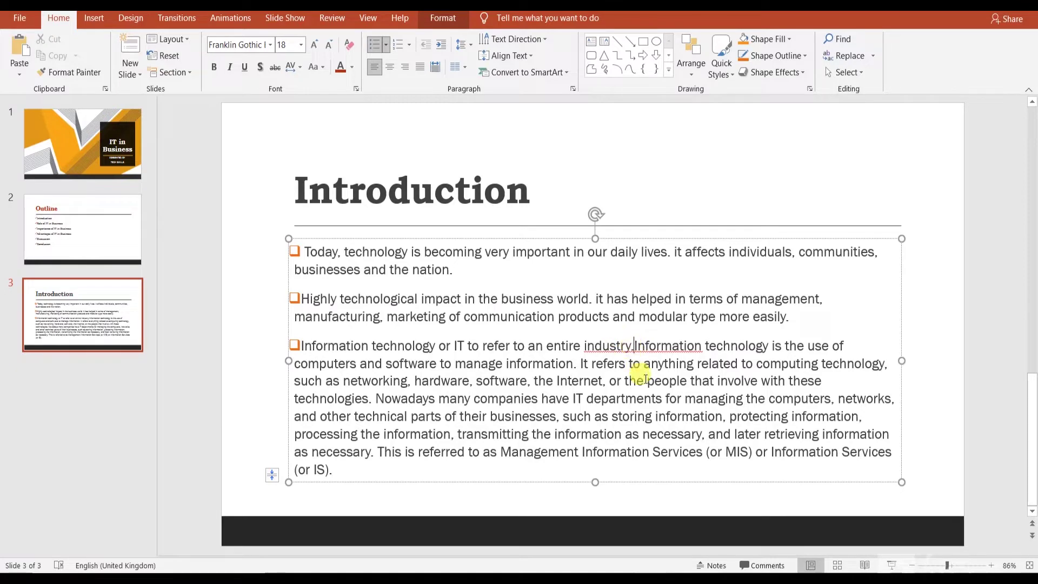
Split the Nowadays sentence into its own bullet and delete the Management Information Services sentence.
{"action": "key", "text": "Return"}
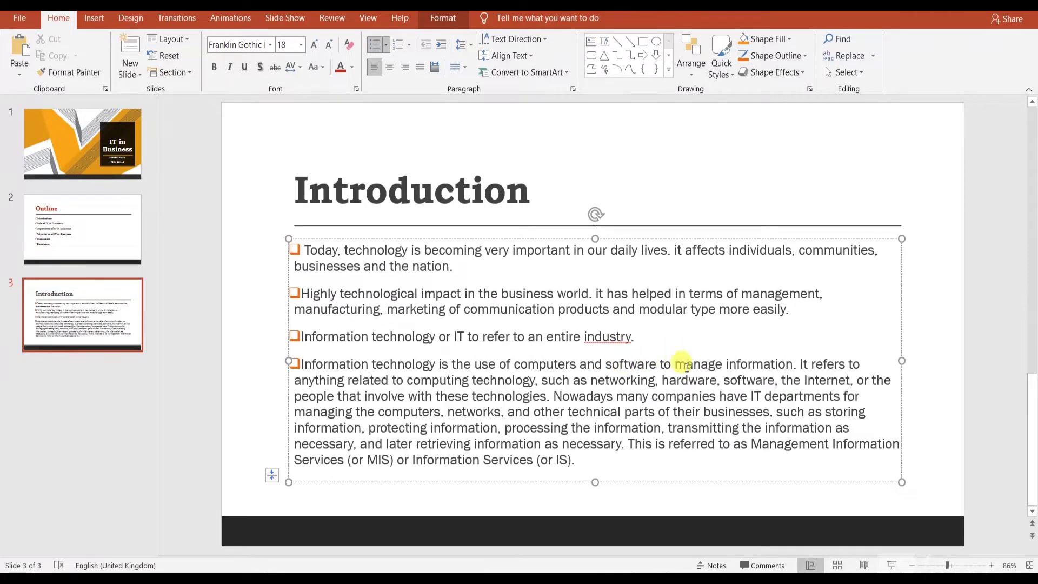
{"action": "left_click", "coordinate": [554, 397]}
{"action": "key", "text": "Return"}
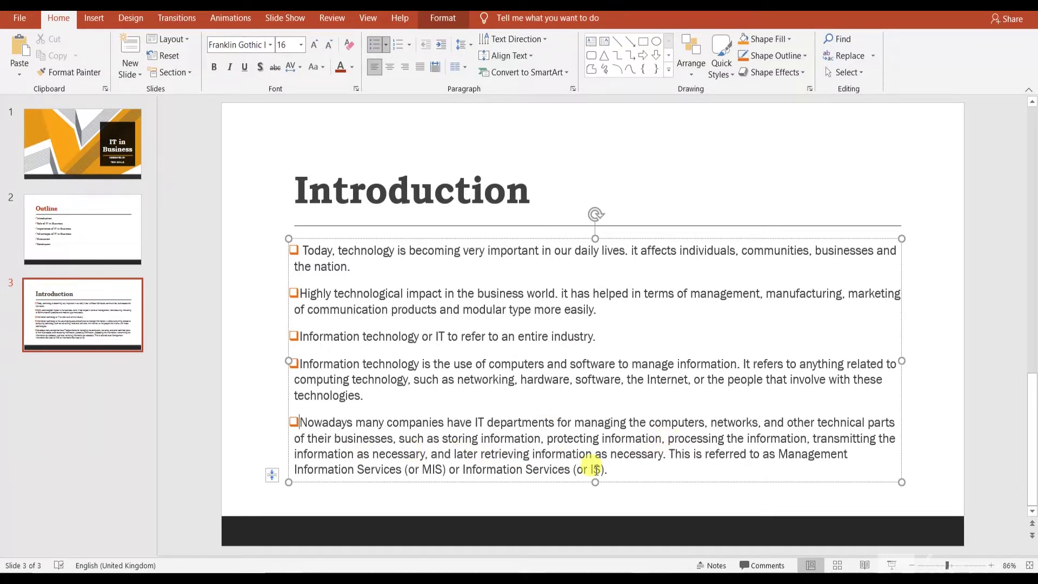
{"action": "left_click_drag", "start_coordinate": [671, 454], "coordinate": [703, 468]}
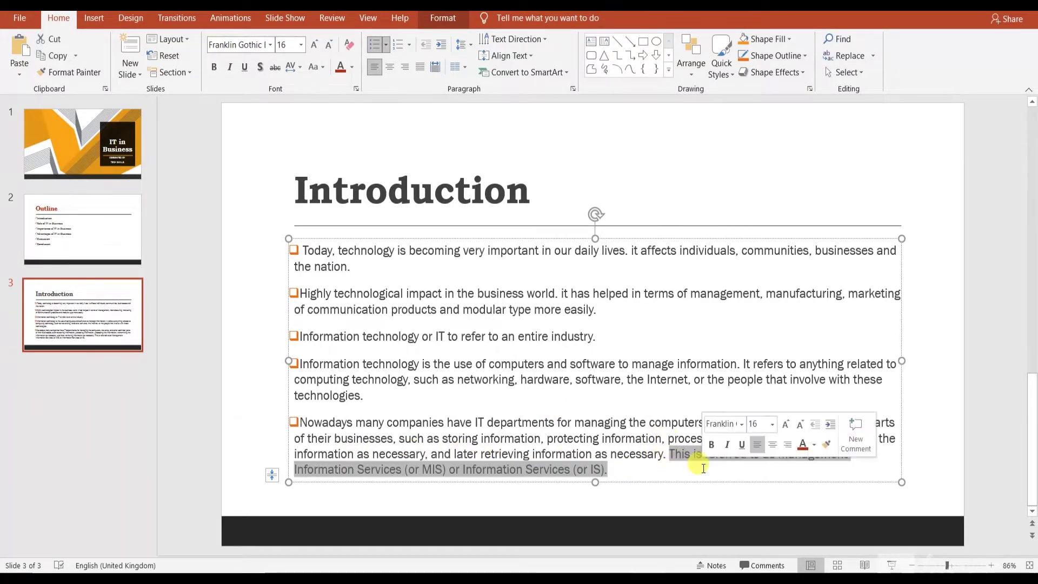
{"action": "key", "text": "Delete"}
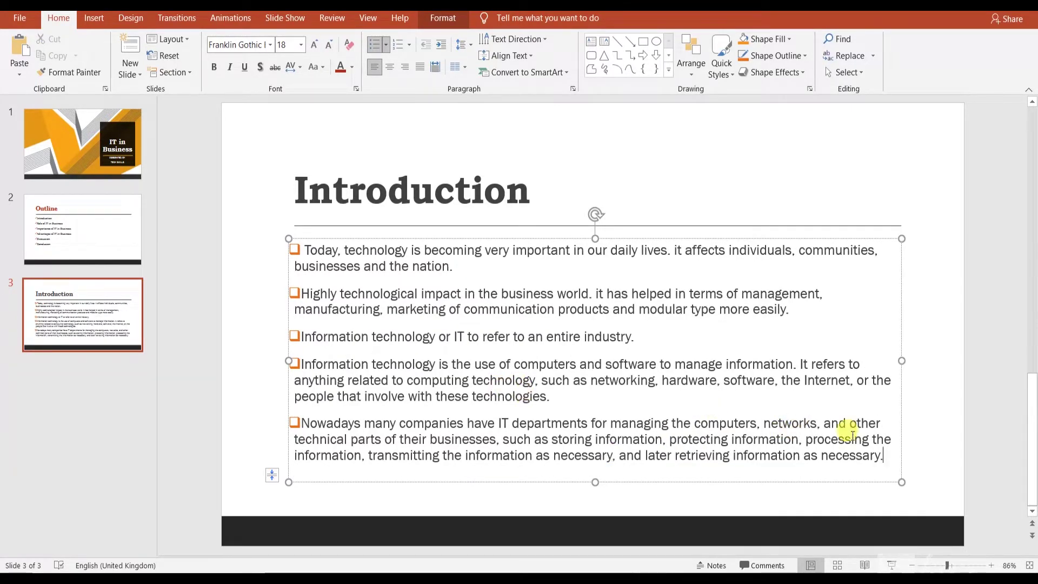
Change the Introduction body text font to Bookman Old Style.
{"action": "left_click_drag", "start_coordinate": [891, 459], "coordinate": [303, 249]}
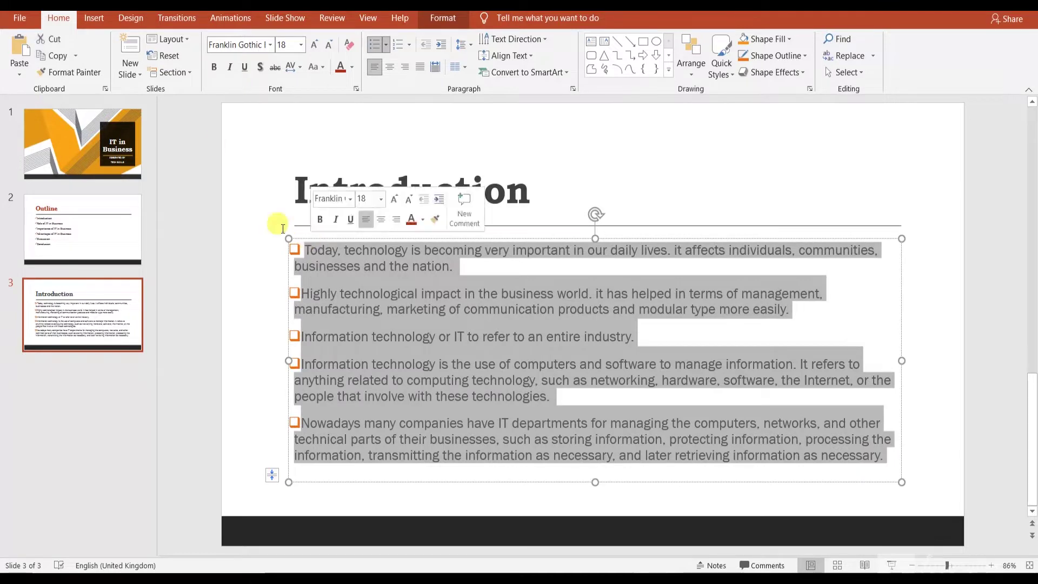
{"action": "left_click", "coordinate": [312, 51]}
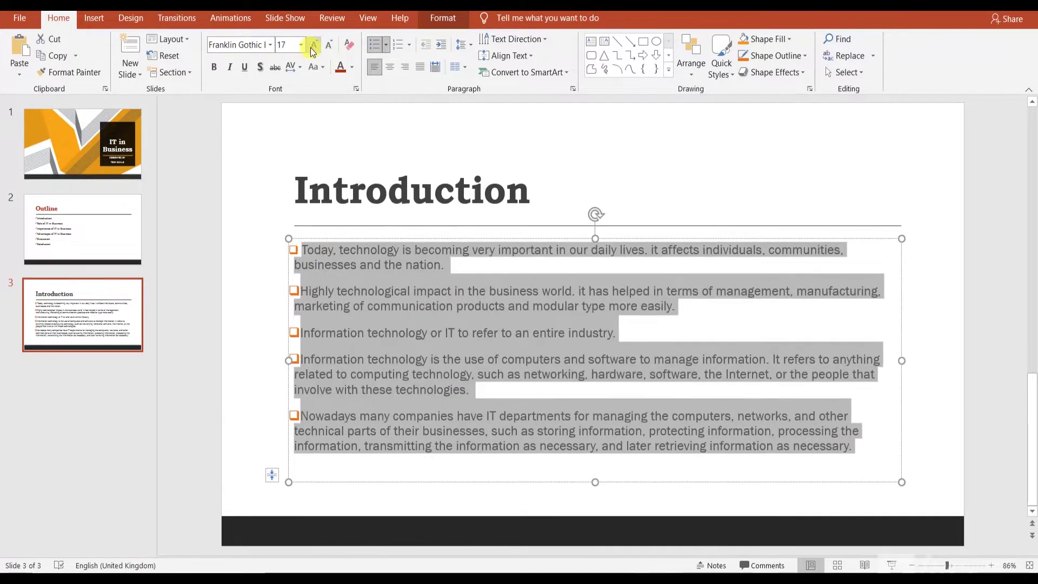
{"action": "left_click", "coordinate": [315, 47]}
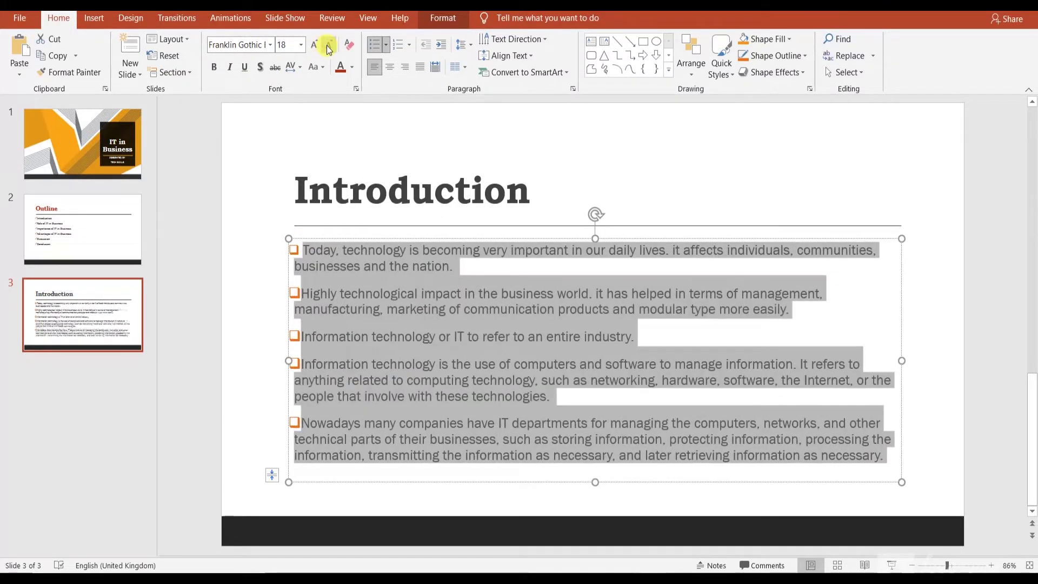
{"action": "left_click", "coordinate": [328, 48]}
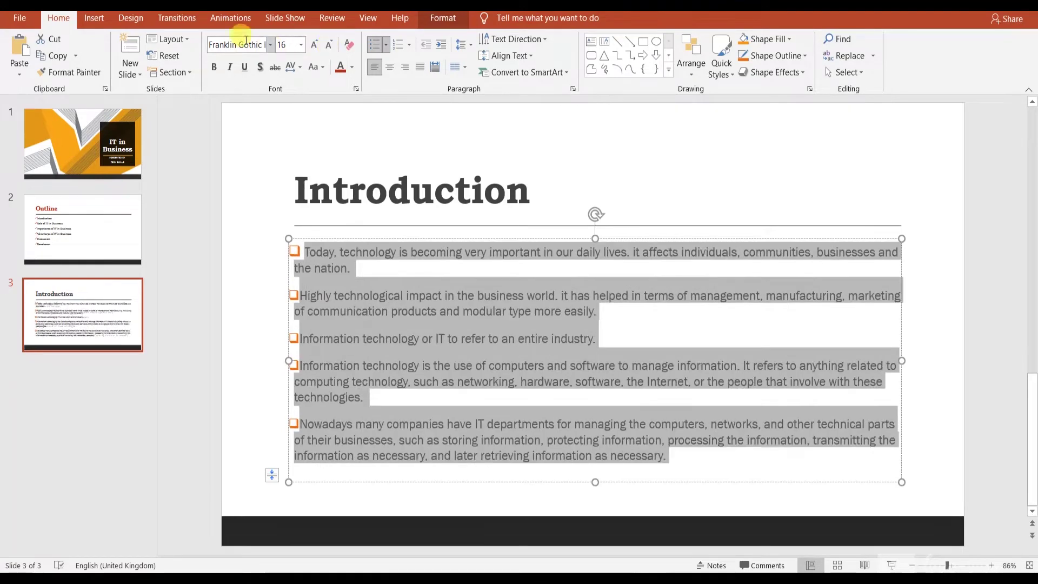
{"action": "left_click", "coordinate": [269, 46]}
{"action": "left_click", "coordinate": [246, 80]}
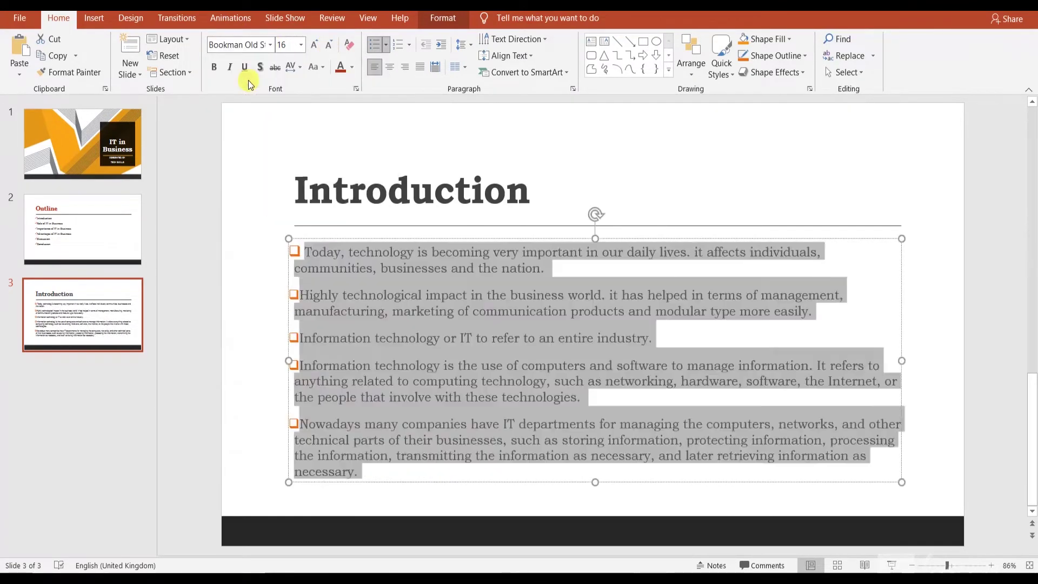
{"action": "left_click", "coordinate": [394, 295]}
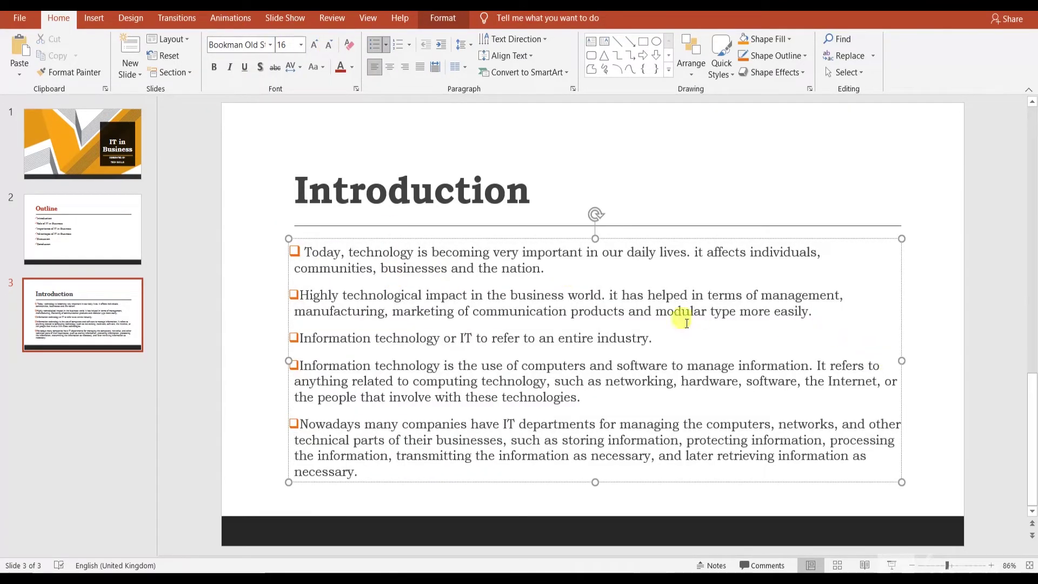
Stretch the body text box down to the footer band and up toward the title.
{"action": "left_click", "coordinate": [666, 338]}
{"action": "left_click_drag", "start_coordinate": [595, 481], "coordinate": [596, 515]}
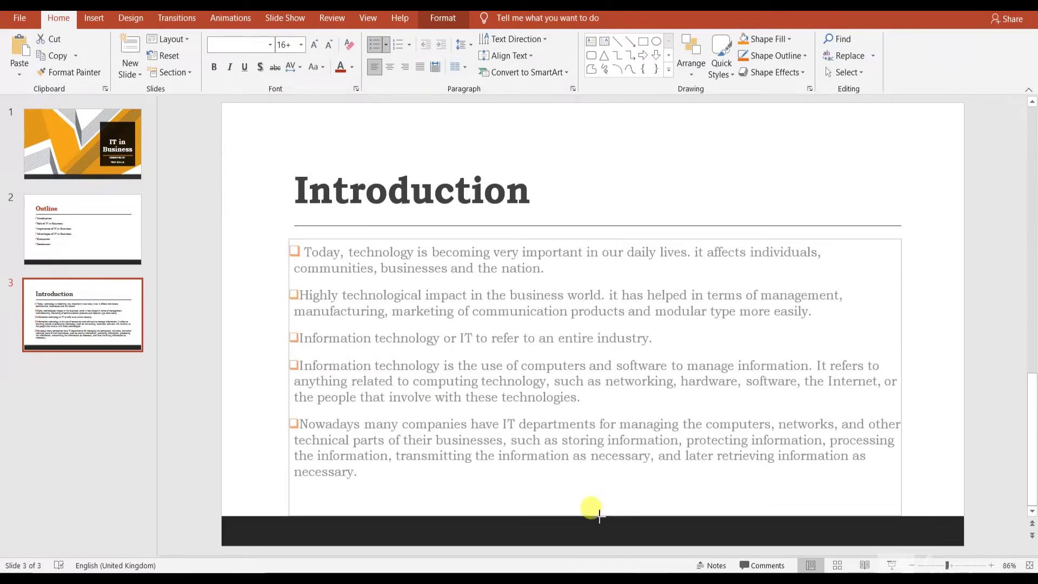
{"action": "left_click", "coordinate": [529, 435]}
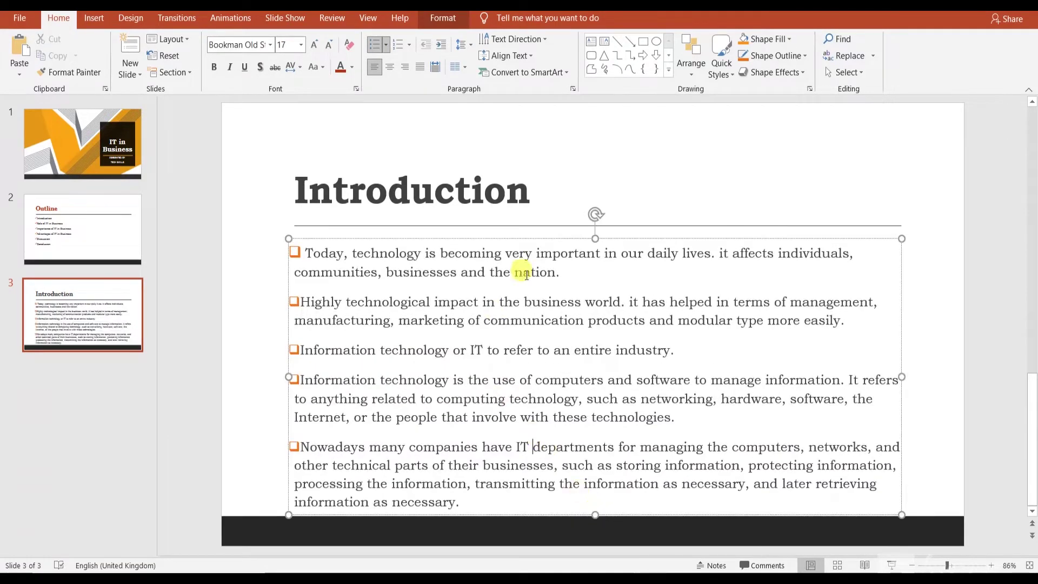
{"action": "left_click_drag", "start_coordinate": [594, 238], "coordinate": [595, 229]}
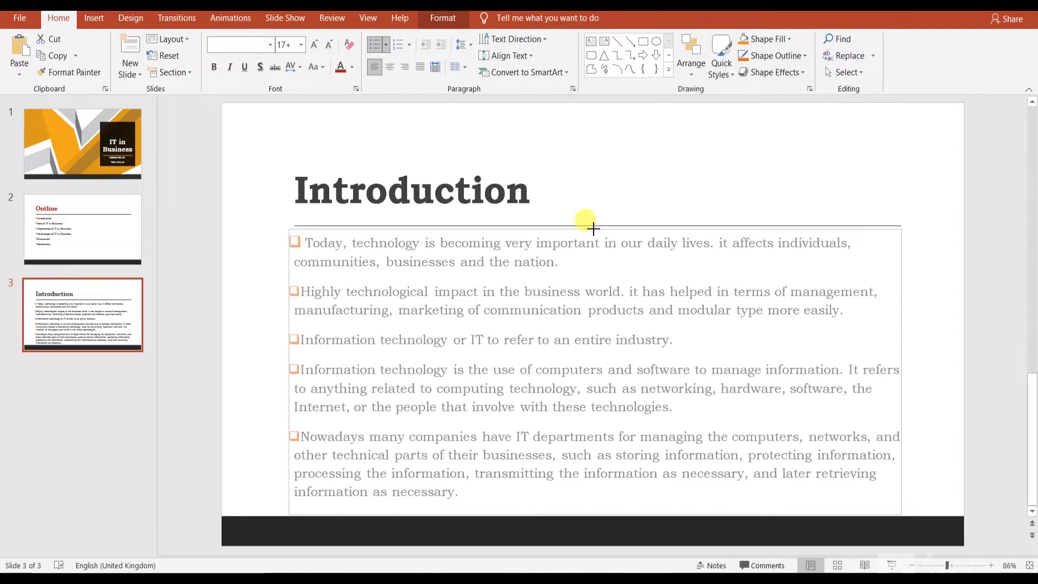
{"action": "left_click_drag", "start_coordinate": [296, 373], "coordinate": [292, 372]}
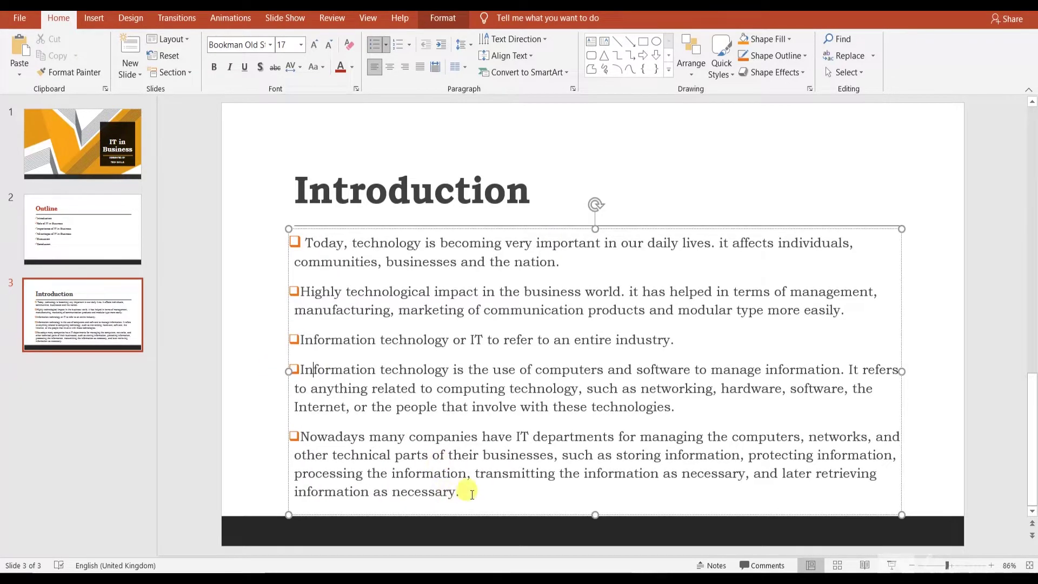
Set the body text size to 17 pt.
{"action": "left_click_drag", "start_coordinate": [463, 492], "coordinate": [319, 245]}
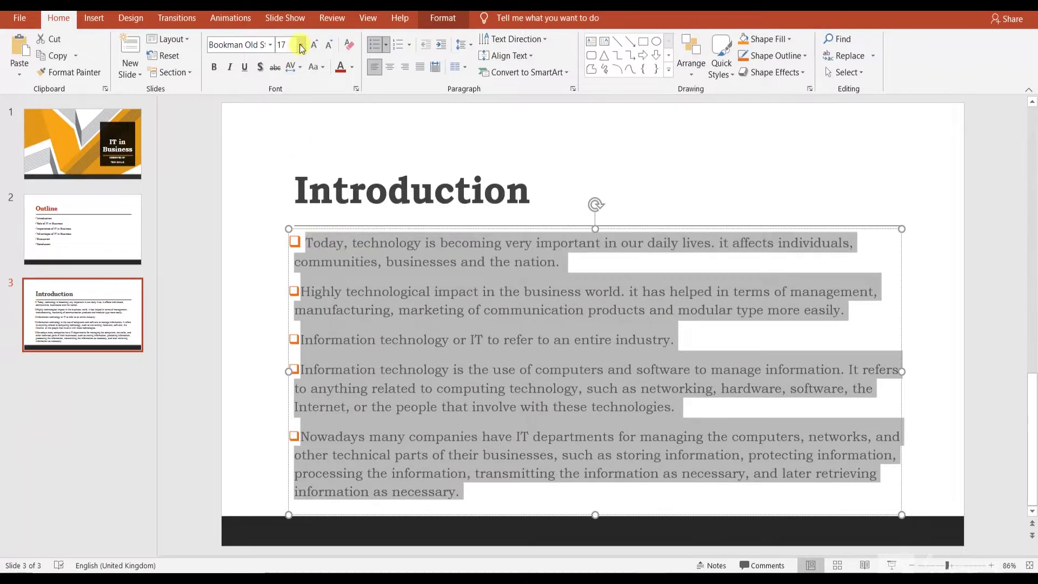
{"action": "left_click", "coordinate": [301, 46]}
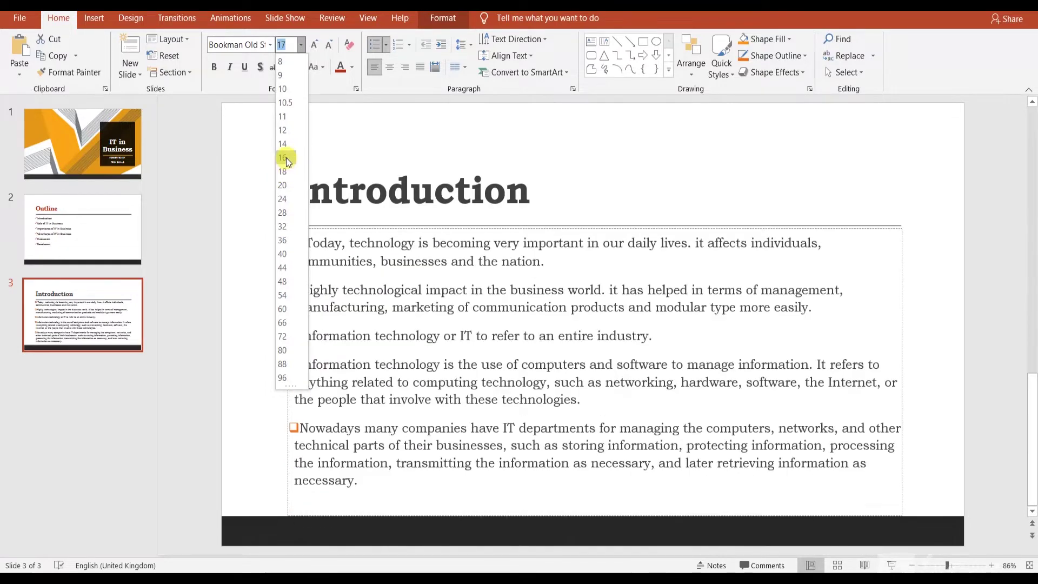
{"action": "left_click", "coordinate": [286, 157]}
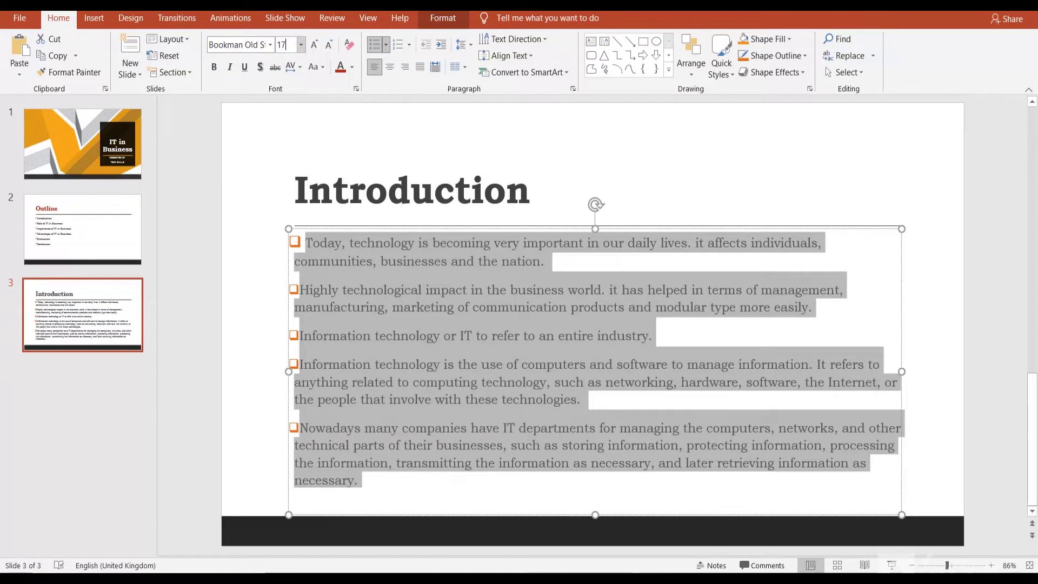
{"action": "left_click", "coordinate": [505, 189]}
Justify the Introduction body text.
{"action": "left_click", "coordinate": [470, 186]}
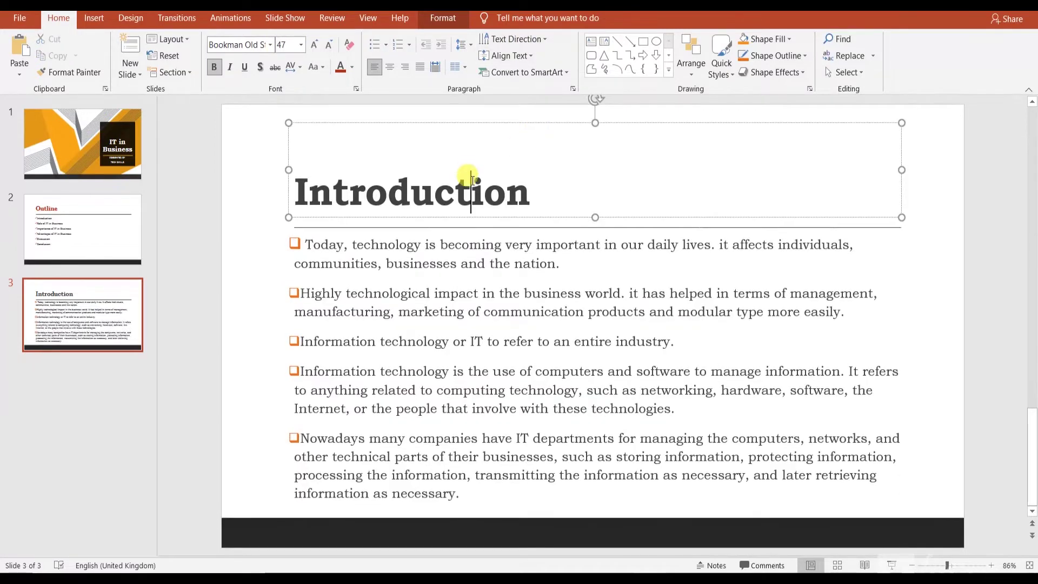
{"action": "left_click", "coordinate": [575, 330]}
{"action": "double_click", "coordinate": [576, 332]}
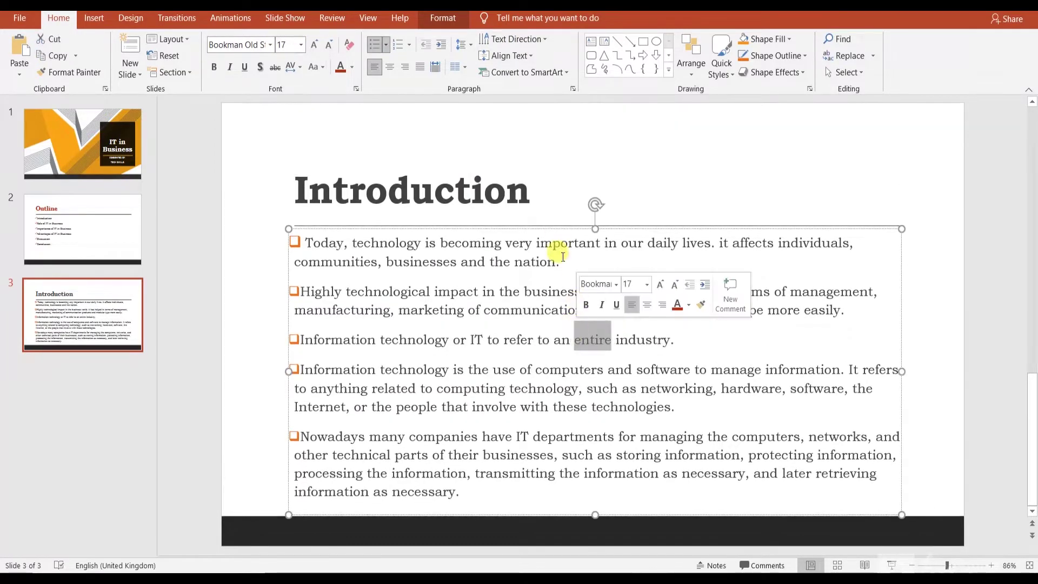
{"action": "left_click", "coordinate": [561, 229]}
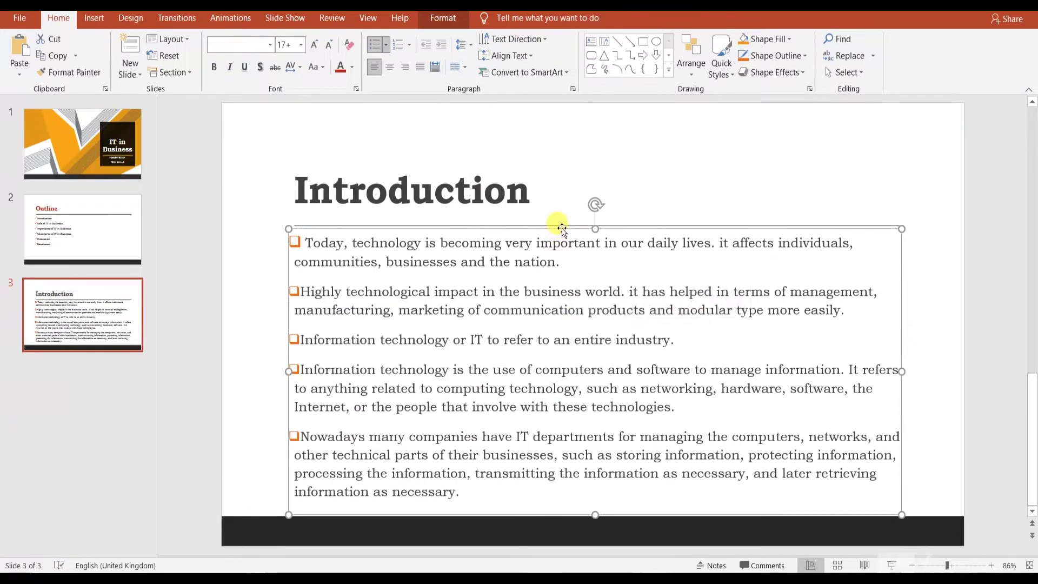
{"action": "left_click", "coordinate": [425, 71]}
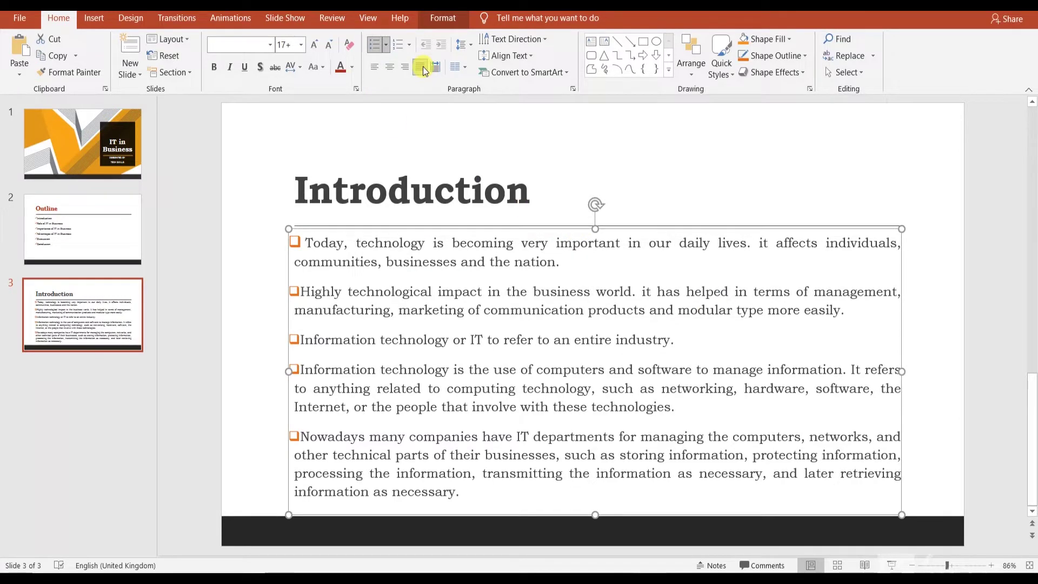
{"action": "left_click", "coordinate": [468, 369]}
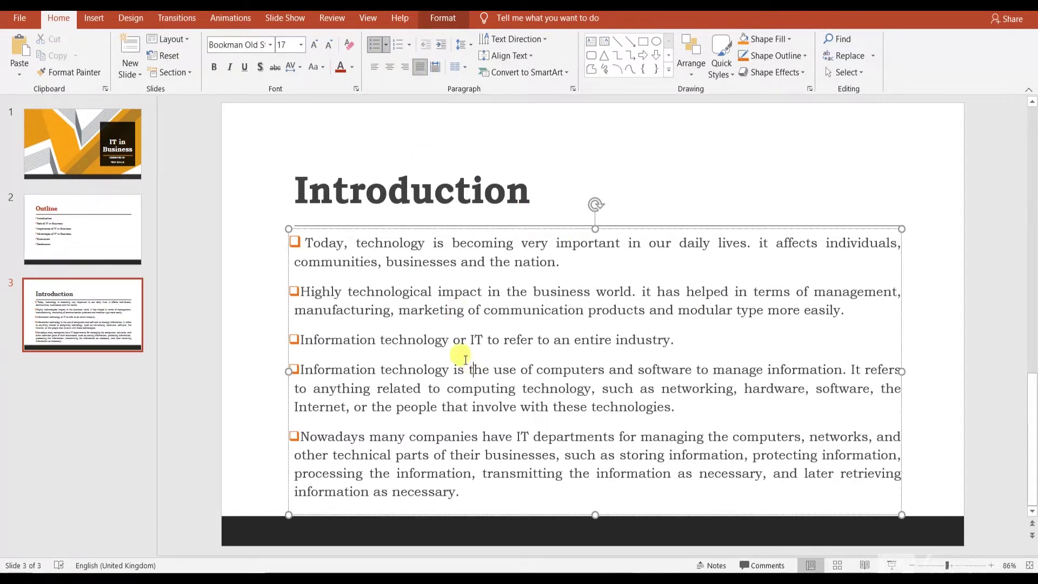
{"action": "left_click", "coordinate": [249, 180]}
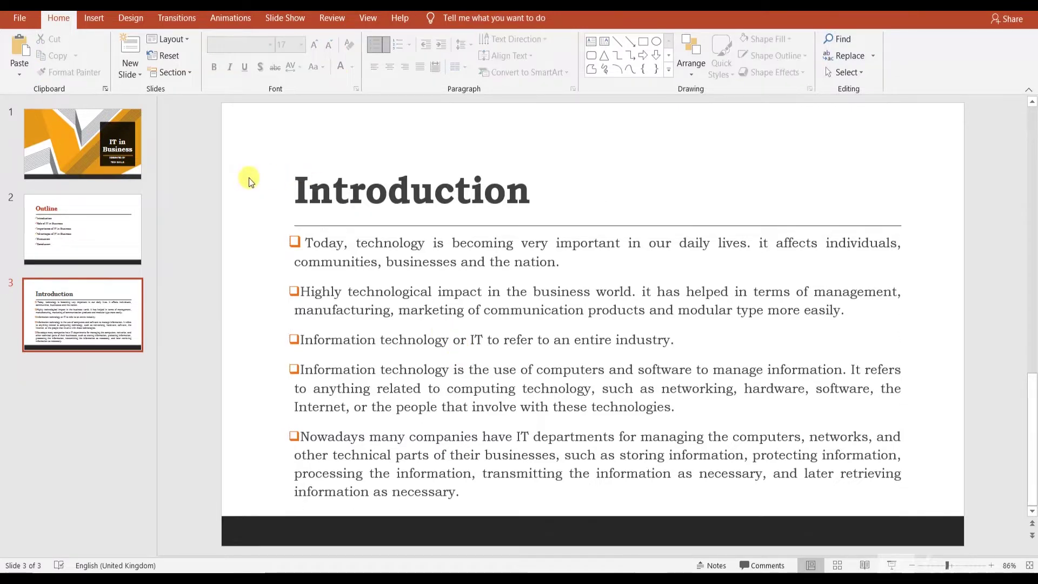
{"action": "left_click", "coordinate": [14, 20]}
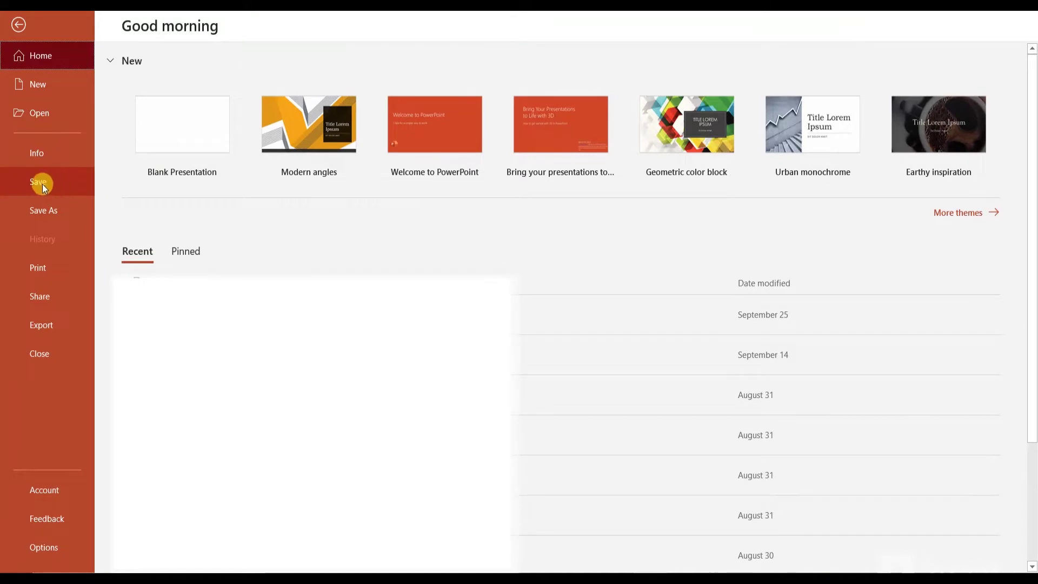
{"action": "left_click", "coordinate": [57, 181]}
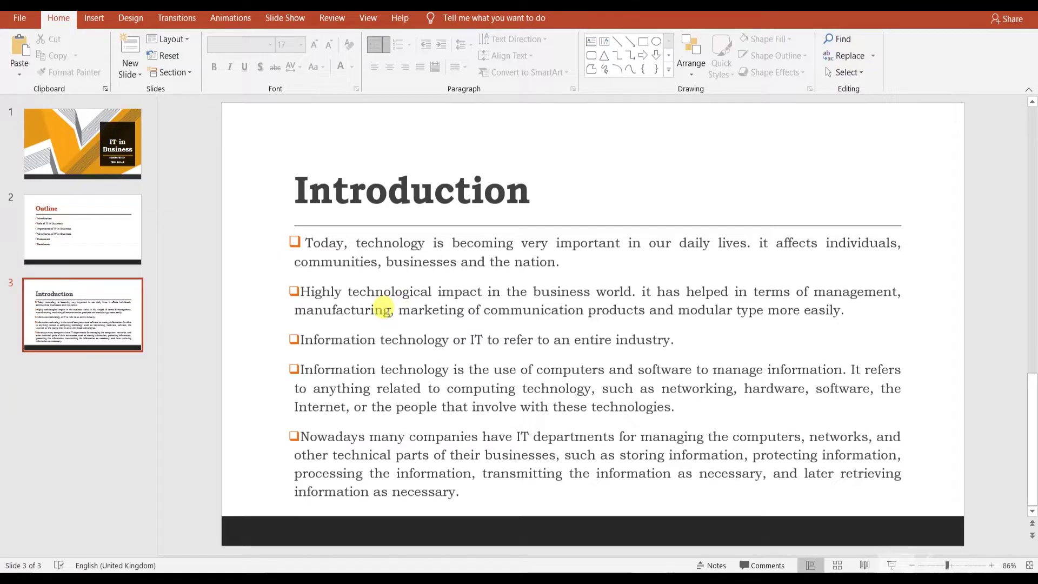
{"action": "left_click", "coordinate": [385, 309]}
Add a new blank slide after slide 3.
{"action": "left_click", "coordinate": [95, 352]}
{"action": "right_click", "coordinate": [95, 355]}
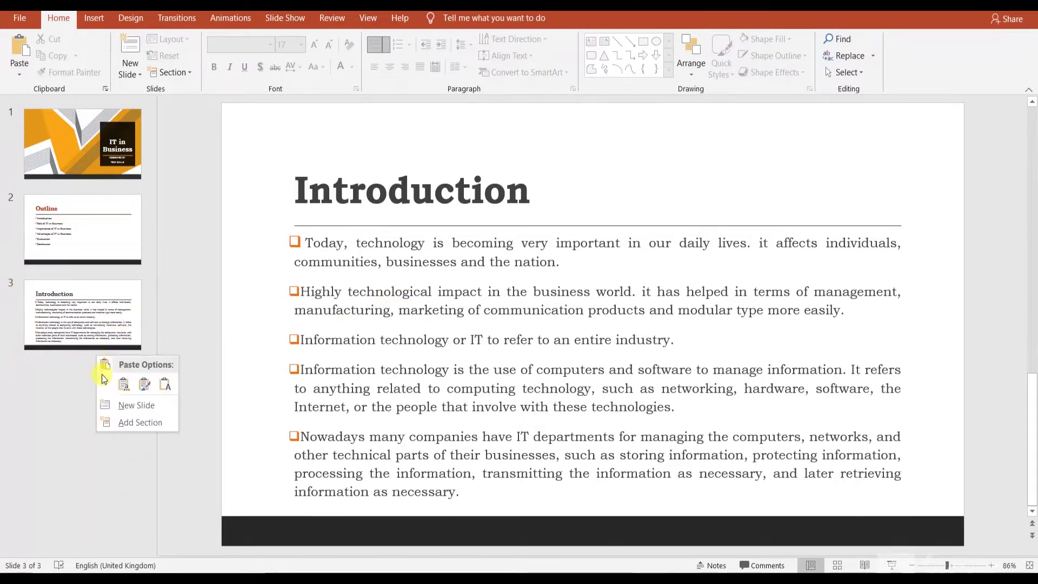
{"action": "left_click", "coordinate": [138, 410]}
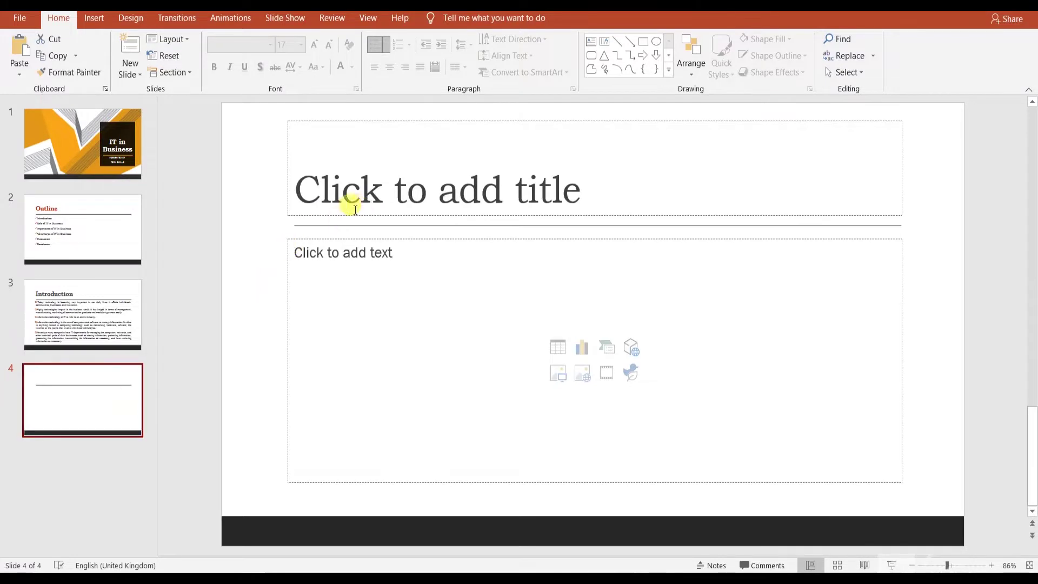
Copy 'Role of IT in Business' from the Outline slide into slide 4's title, pushed one line down.
{"action": "left_click", "coordinate": [58, 216]}
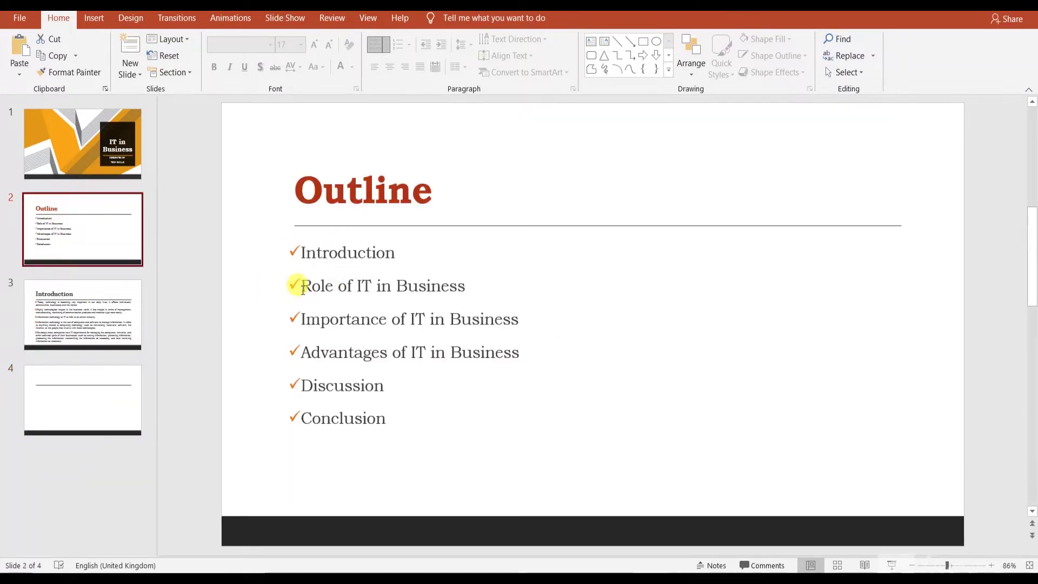
{"action": "left_click_drag", "start_coordinate": [302, 286], "coordinate": [465, 287]}
{"action": "right_click", "coordinate": [446, 289]}
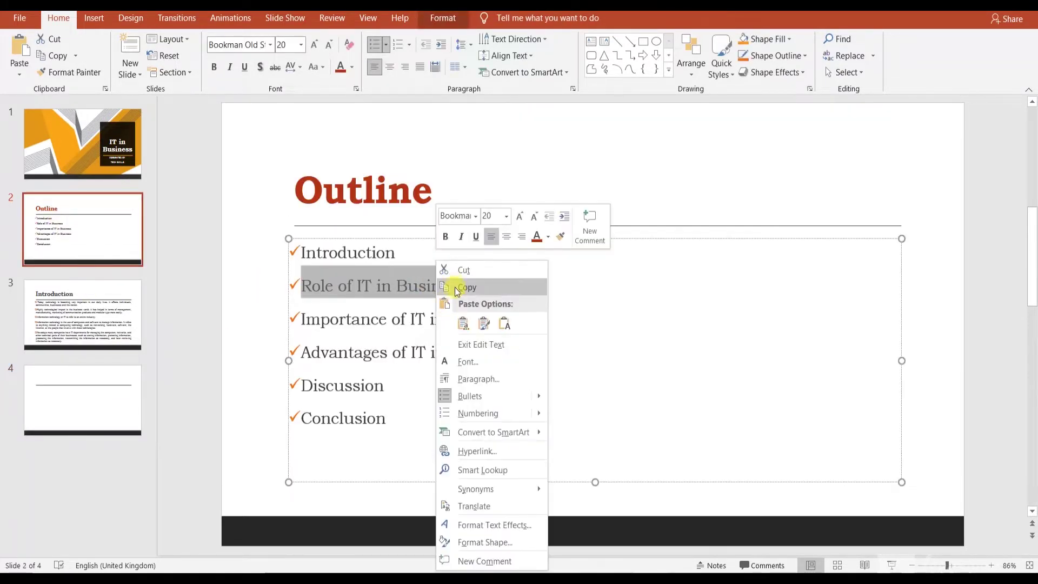
{"action": "left_click", "coordinate": [455, 287]}
{"action": "left_click", "coordinate": [81, 397]}
{"action": "left_click", "coordinate": [325, 189]}
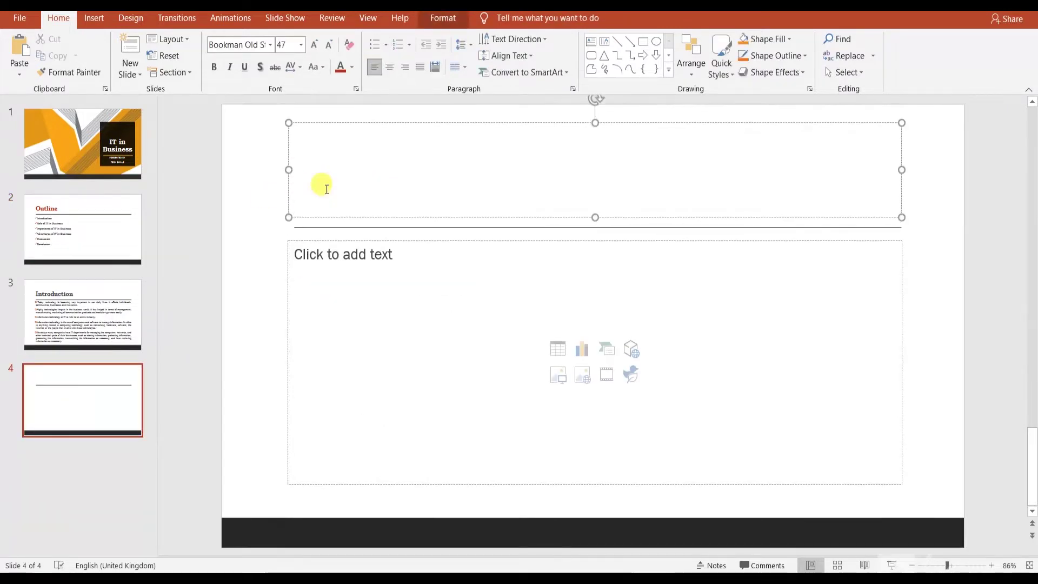
{"action": "right_click", "coordinate": [326, 189]}
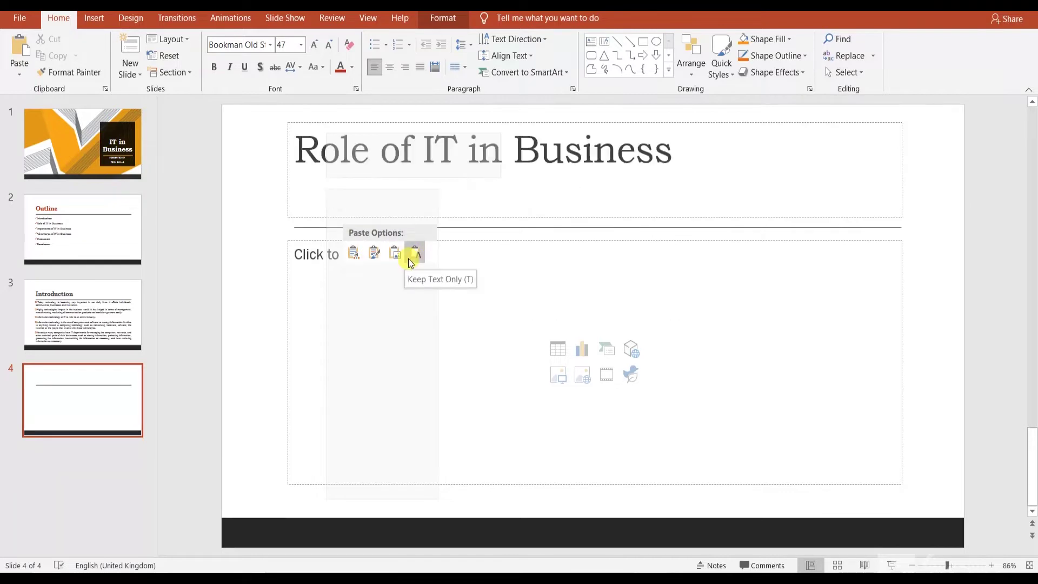
{"action": "left_click", "coordinate": [353, 254]}
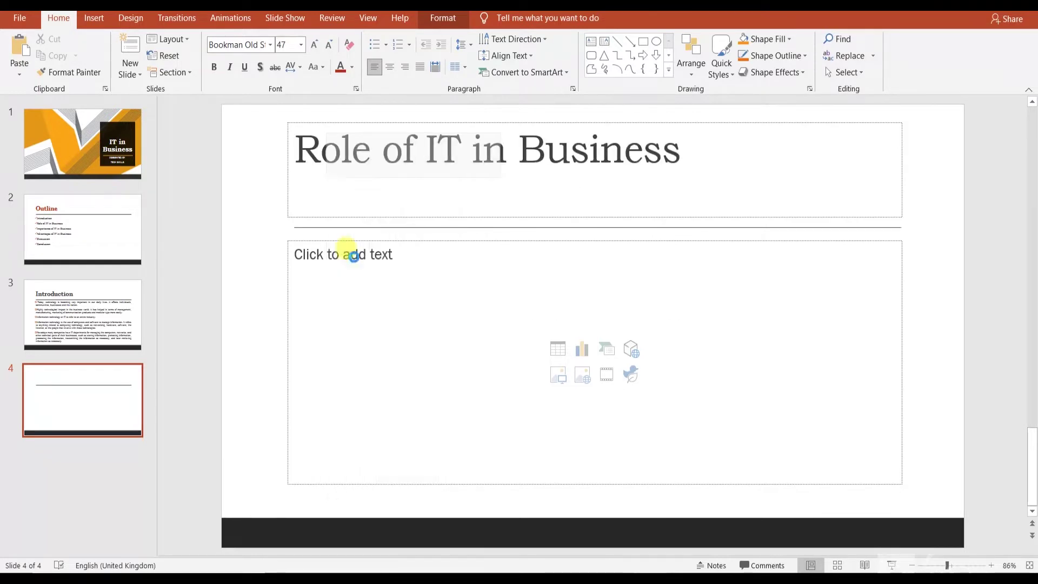
{"action": "left_click", "coordinate": [297, 154]}
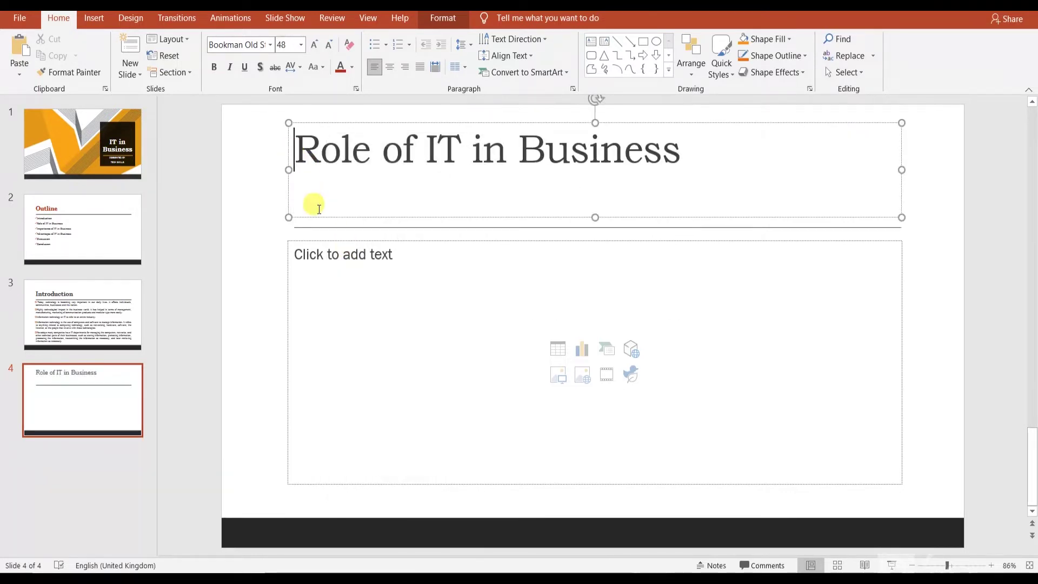
{"action": "key", "text": "Return"}
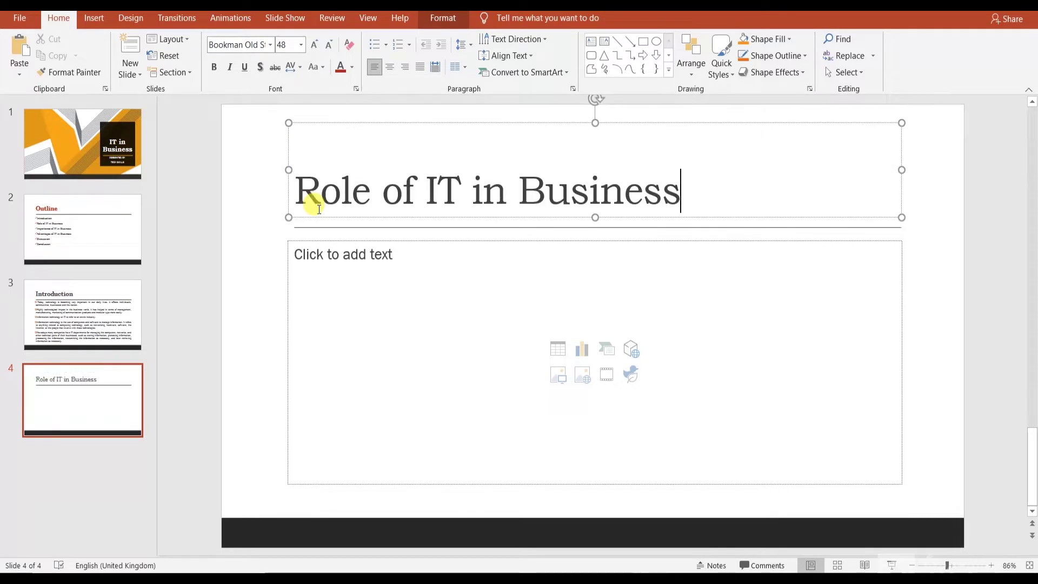
Give slide 4's empty body text a hollow square bullet.
{"action": "left_click", "coordinate": [312, 257]}
{"action": "left_click", "coordinate": [385, 45]}
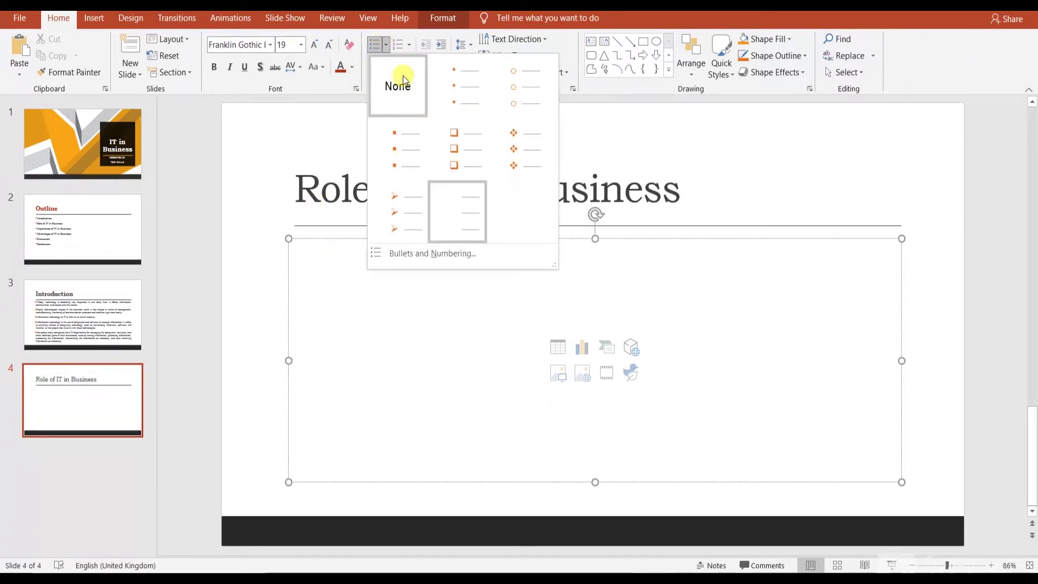
{"action": "left_click", "coordinate": [409, 155]}
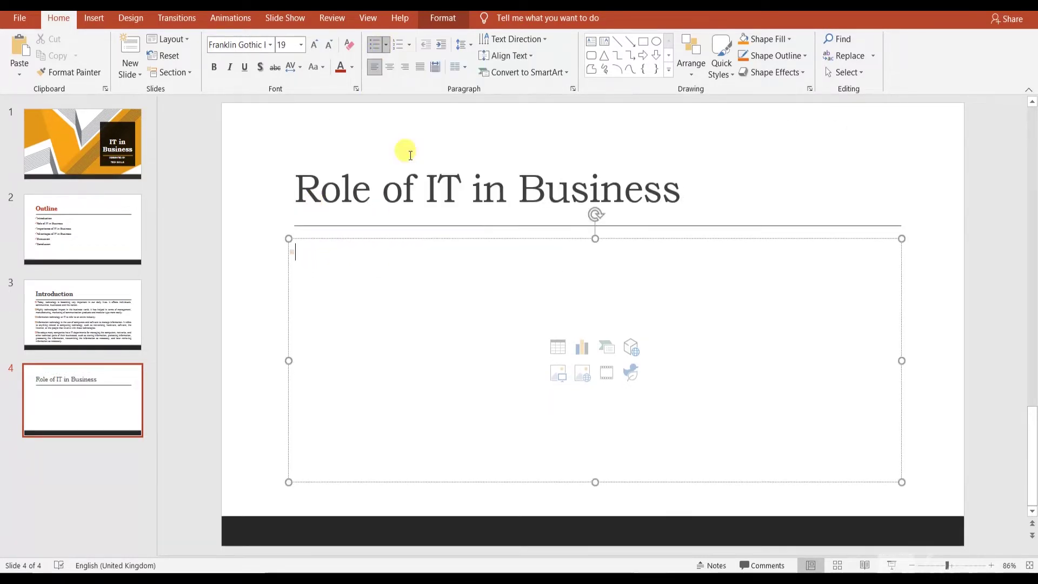
{"action": "left_click", "coordinate": [385, 45]}
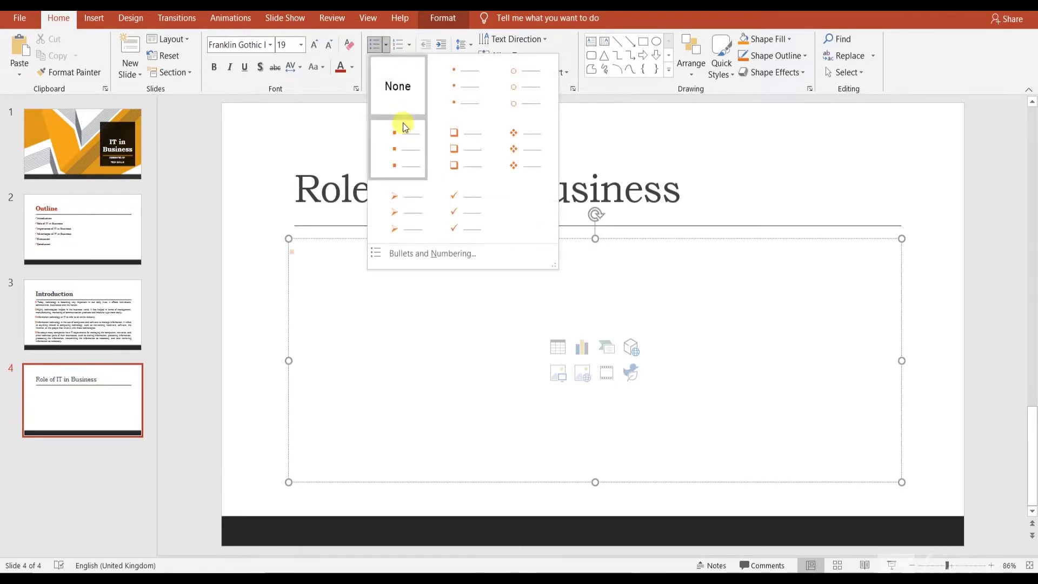
{"action": "left_click", "coordinate": [453, 147]}
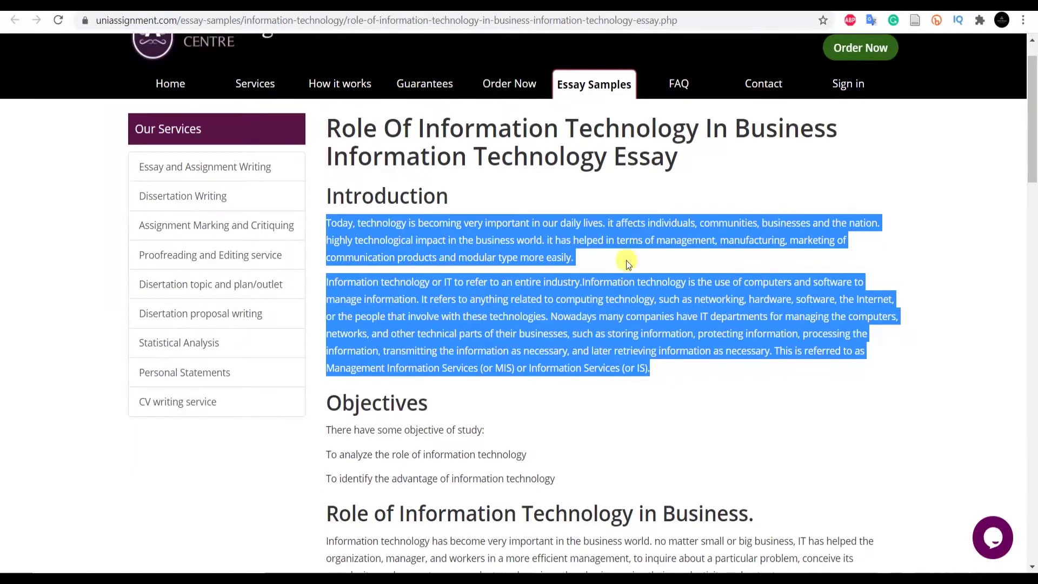
Scroll the UniAssignment essay to the Role heading and copy its opening paragraph.
{"action": "left_click", "coordinate": [606, 311]}
{"action": "left_click_drag", "start_coordinate": [1032, 169], "coordinate": [1034, 248]}
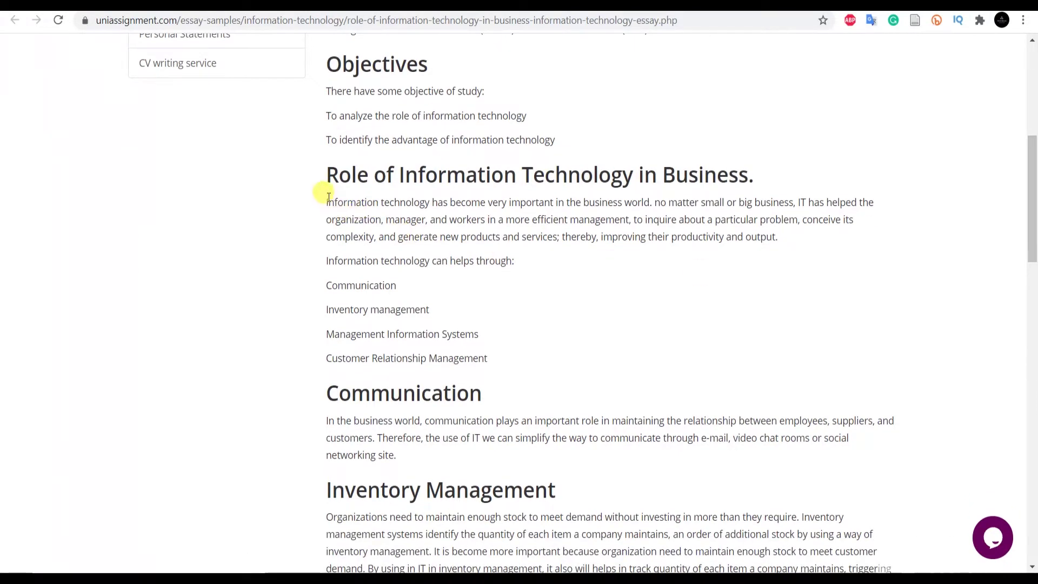
{"action": "mouse_move", "coordinate": [328, 204]}
{"action": "left_mouse_down"}
{"action": "mouse_move", "coordinate": [491, 298]}
{"action": "mouse_move", "coordinate": [527, 345]}
{"action": "mouse_move", "coordinate": [799, 236]}
{"action": "left_mouse_up"}
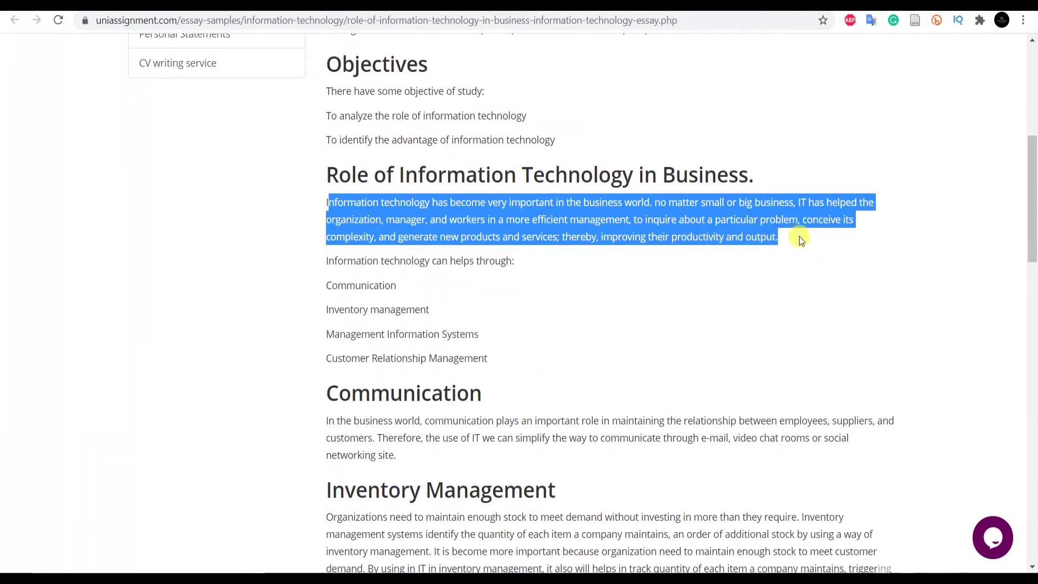
{"action": "right_click", "coordinate": [523, 218]}
{"action": "key", "text": "Escape"}
{"action": "right_click", "coordinate": [377, 199]}
{"action": "left_click", "coordinate": [394, 210]}
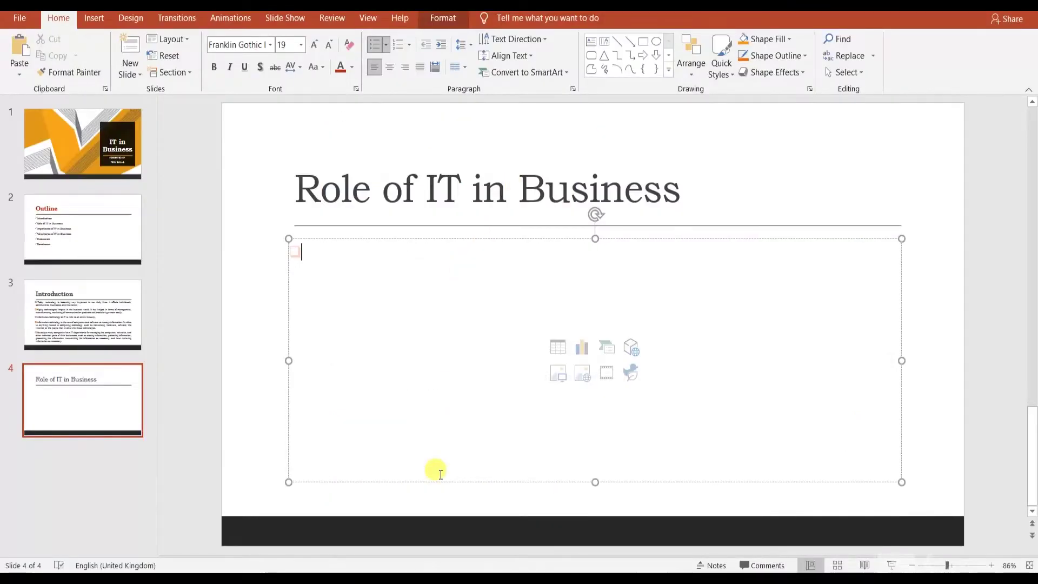
Paste the copied paragraph into slide 4's body using the destination theme.
{"action": "key", "text": "ctrl+v"}
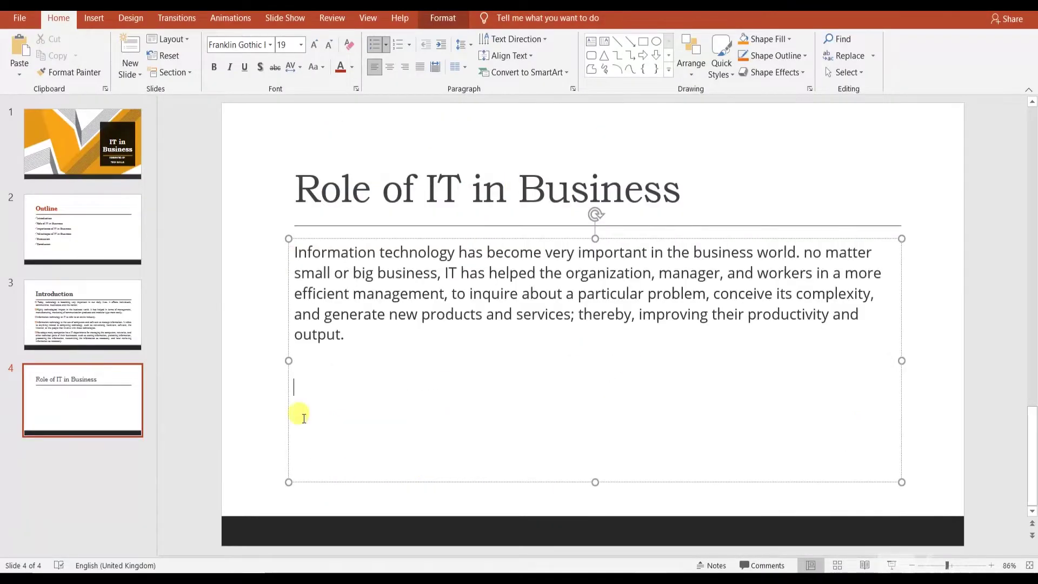
{"action": "left_click", "coordinate": [289, 247]}
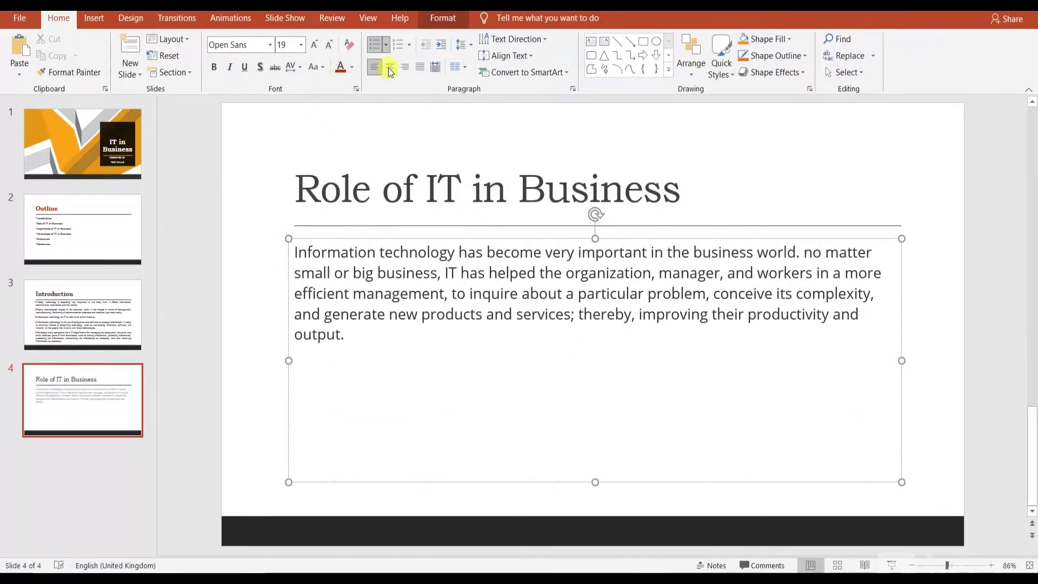
{"action": "left_click", "coordinate": [377, 47]}
{"action": "left_click", "coordinate": [374, 49]}
{"action": "left_click", "coordinate": [374, 50]}
{"action": "left_click", "coordinate": [374, 49]}
{"action": "key", "text": "ctrl+z"}
{"action": "key", "text": "ctrl+z"}
{"action": "key", "text": "ctrl+z"}
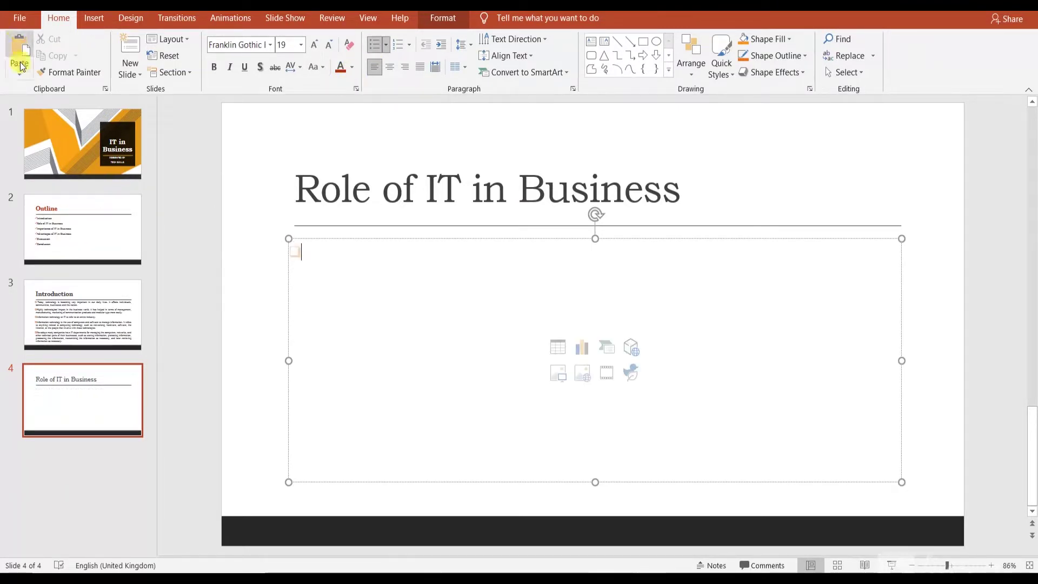
{"action": "left_click", "coordinate": [21, 78]}
{"action": "left_click", "coordinate": [58, 109]}
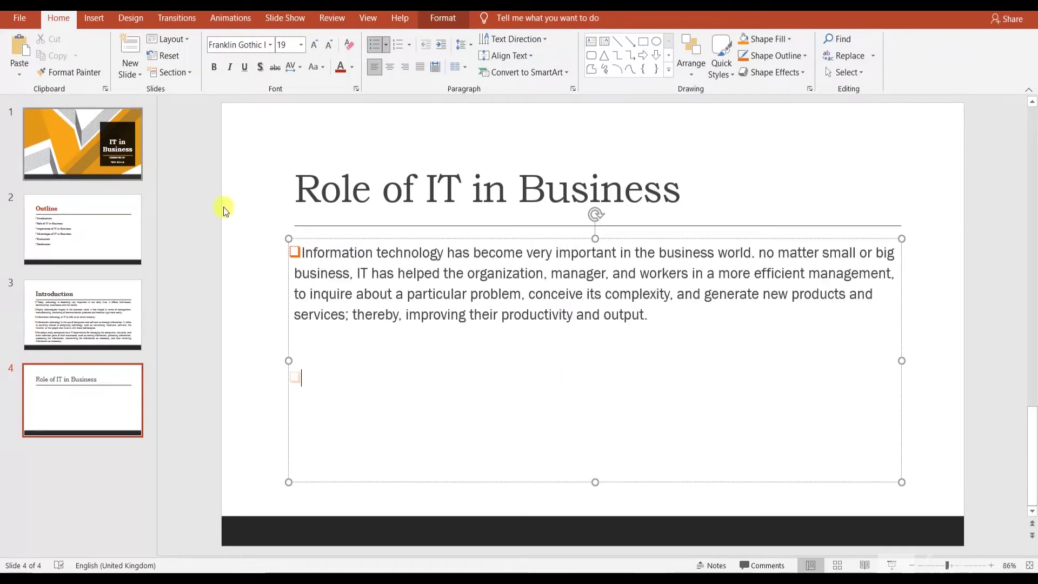
Place the insertion point inside the word 'no' in the pasted paragraph.
{"action": "left_click", "coordinate": [301, 252]}
{"action": "left_click", "coordinate": [303, 252]}
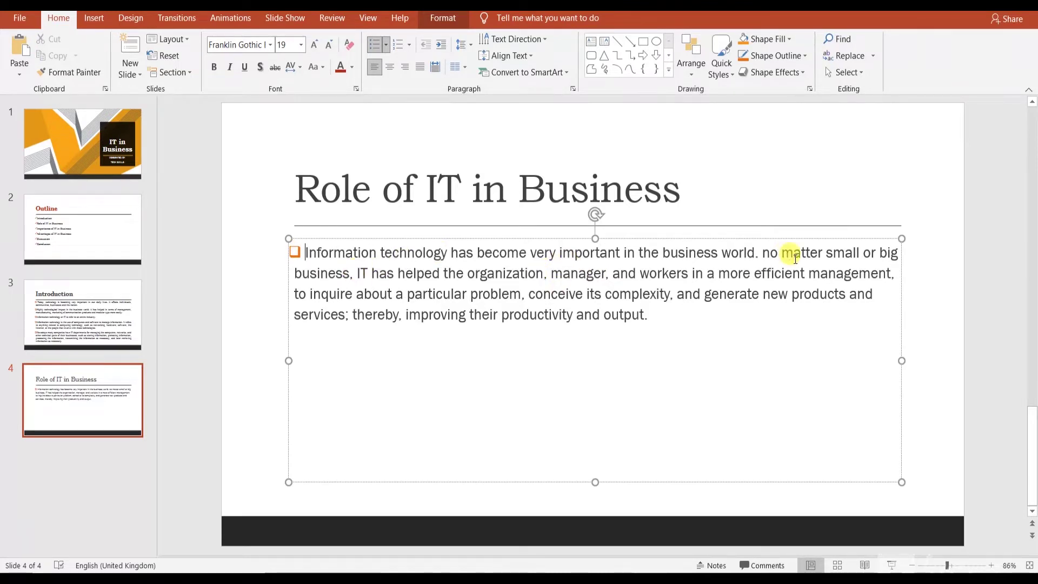
{"action": "left_click", "coordinate": [772, 255]}
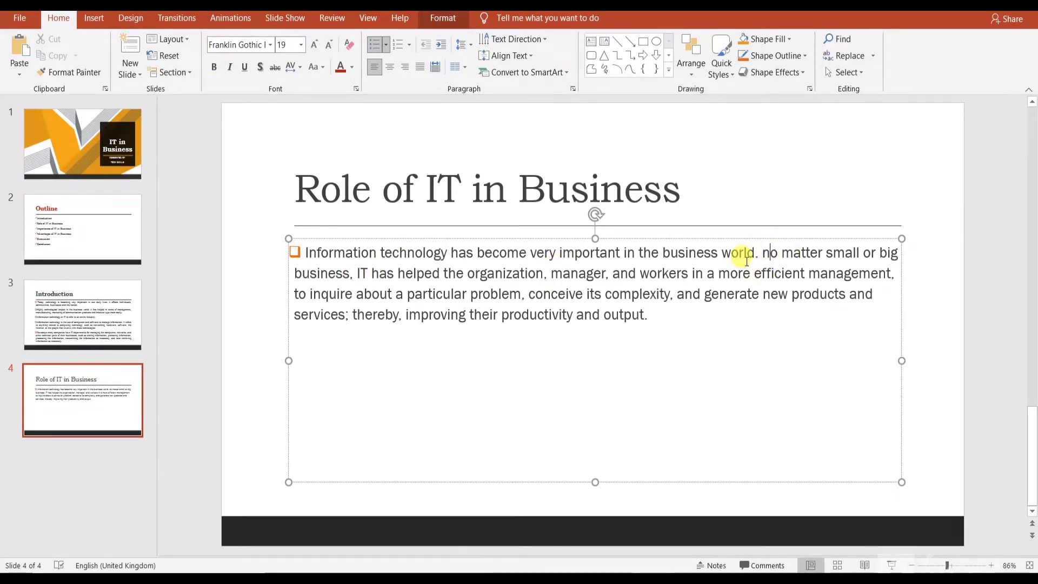
Capitalise 'No' and start a new bullet at 'No matter'.
{"action": "key", "text": "BackSpace"}
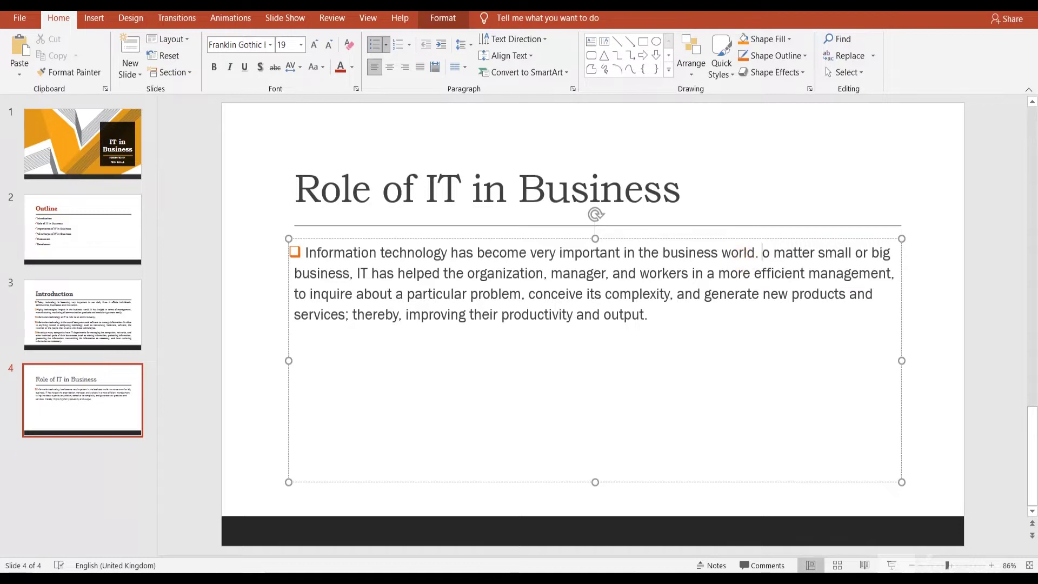
{"action": "type", "text": "N"}
{"action": "key", "text": "Left"}
{"action": "key", "text": "Return"}
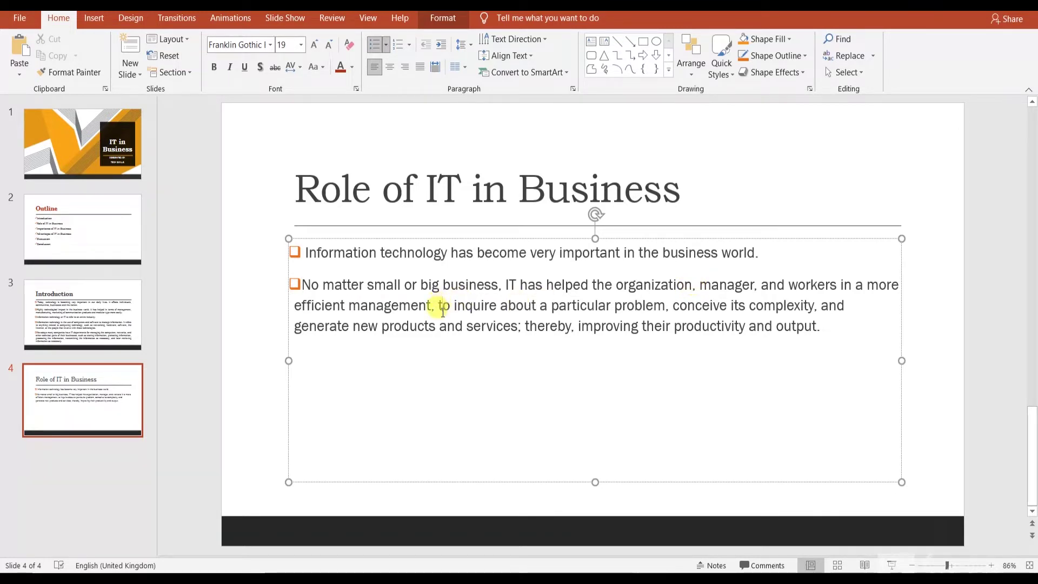
Move the text after 'efficient management' onto its own paragraph with an arrow bullet.
{"action": "key", "text": "BackSpace"}
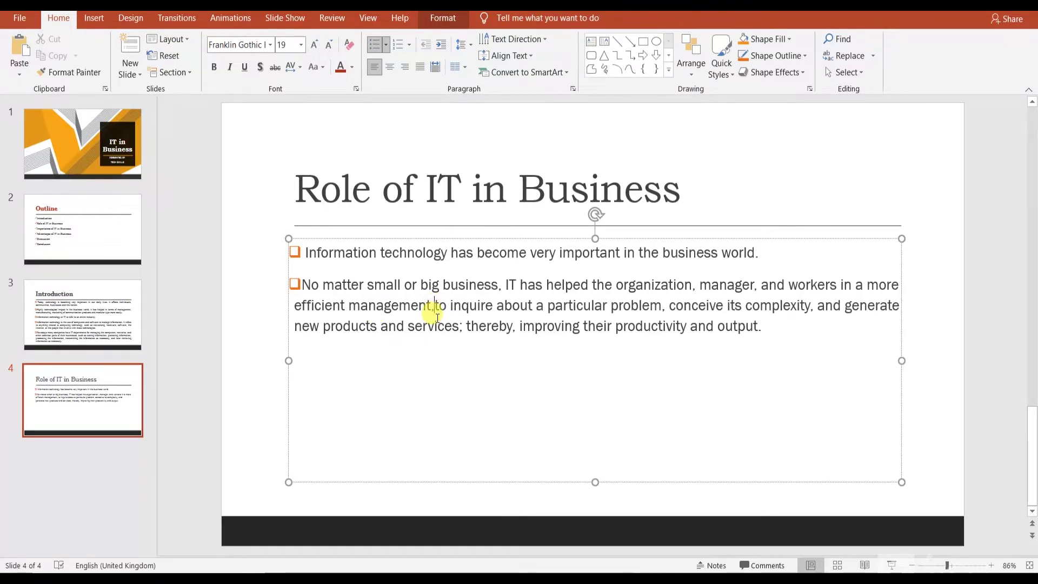
{"action": "key", "text": "BackSpace"}
{"action": "key", "text": "Return"}
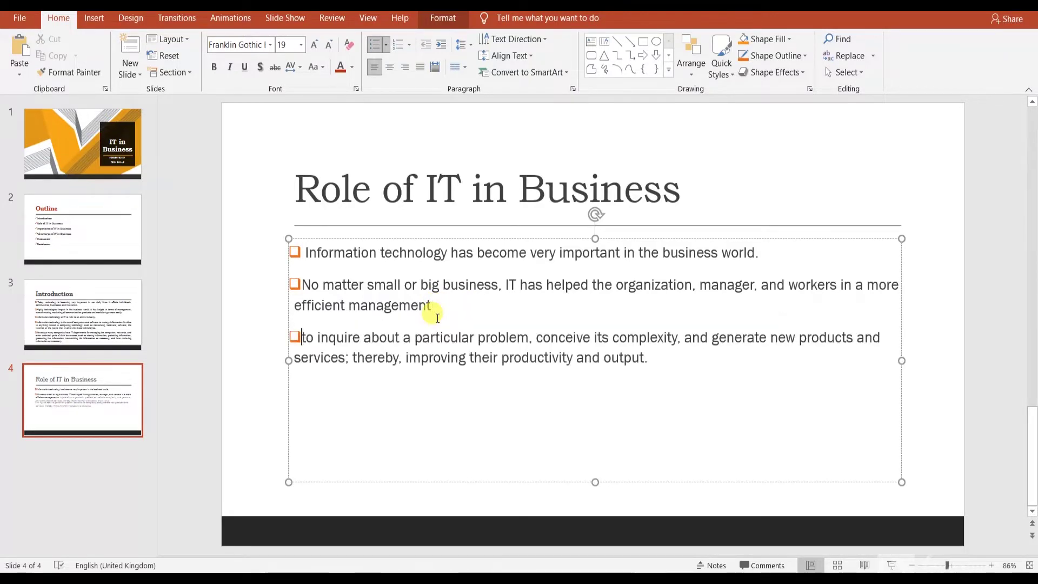
{"action": "key", "text": "Tab"}
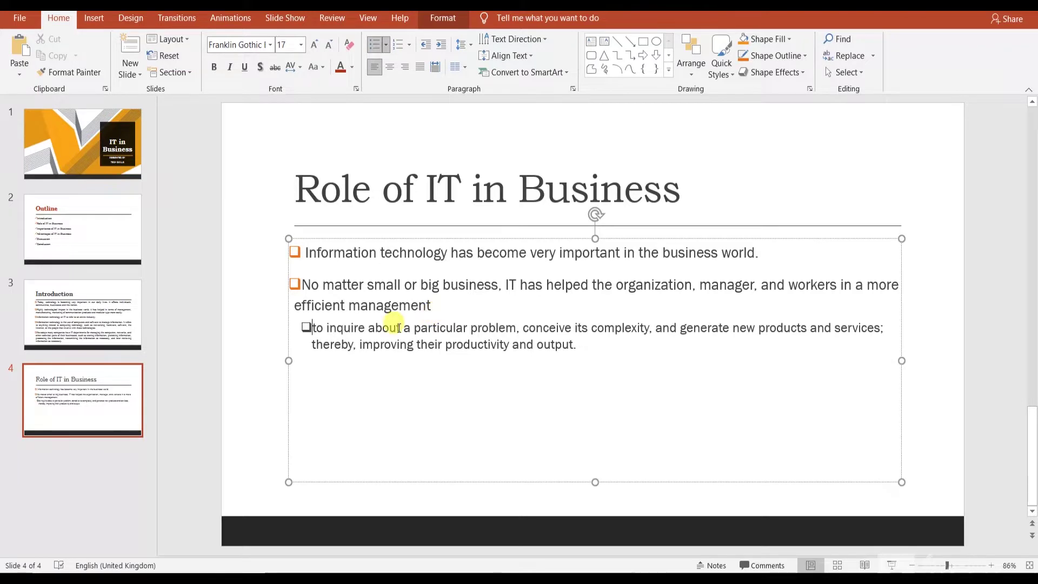
{"action": "key", "text": "BackSpace"}
{"action": "key", "text": "BackSpace"}
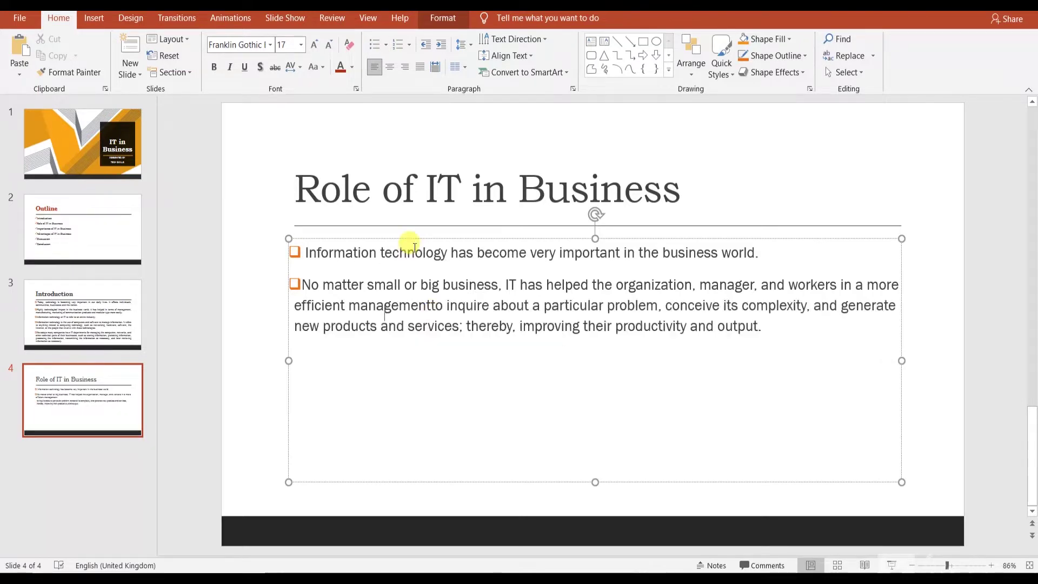
{"action": "key", "text": "Return"}
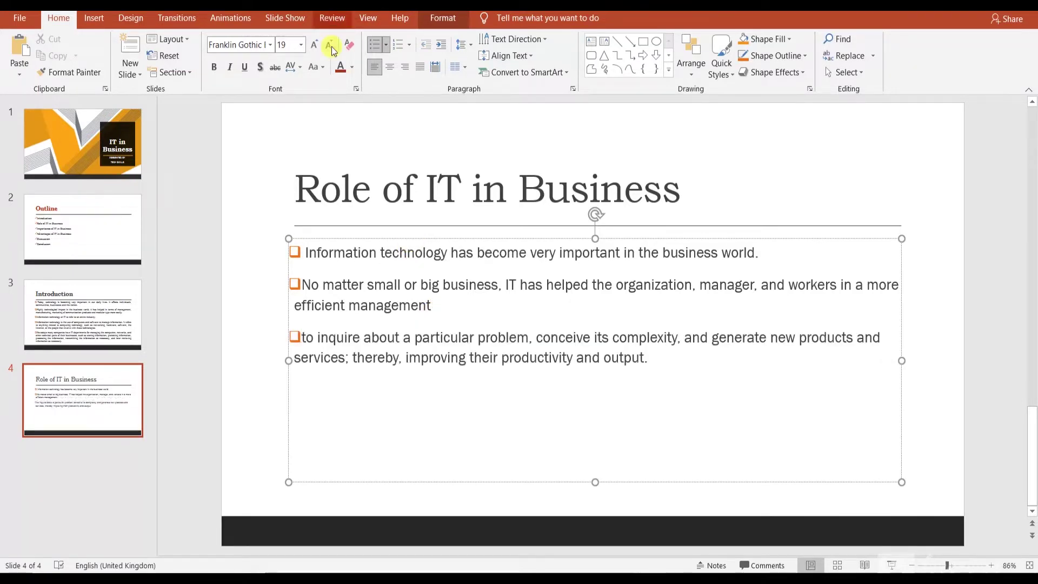
{"action": "left_click", "coordinate": [387, 47]}
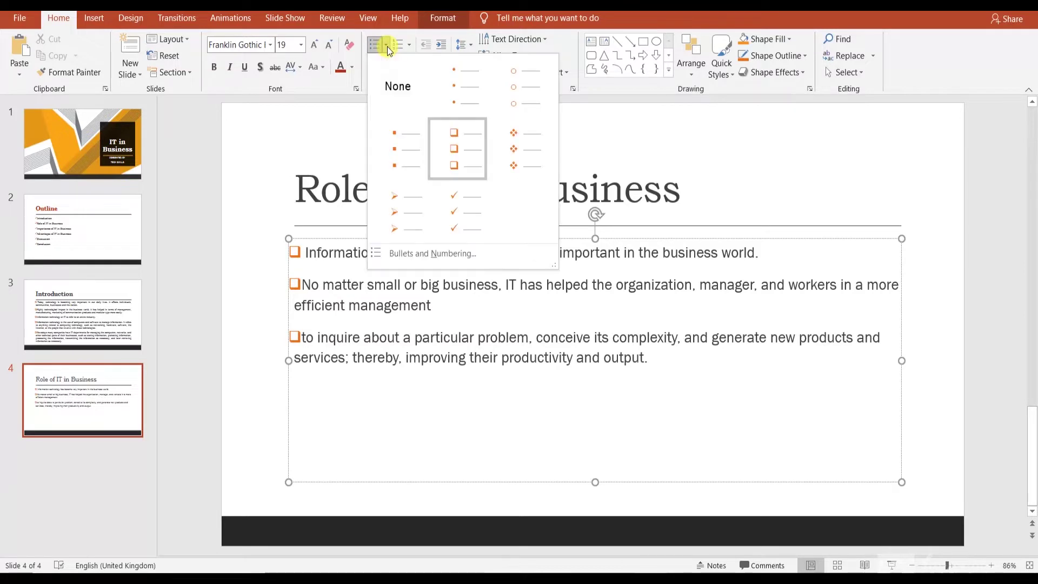
{"action": "left_click", "coordinate": [403, 205]}
Indent the arrow paragraph one level and capitalise its opening 'To'.
{"action": "triple_click", "coordinate": [303, 331]}
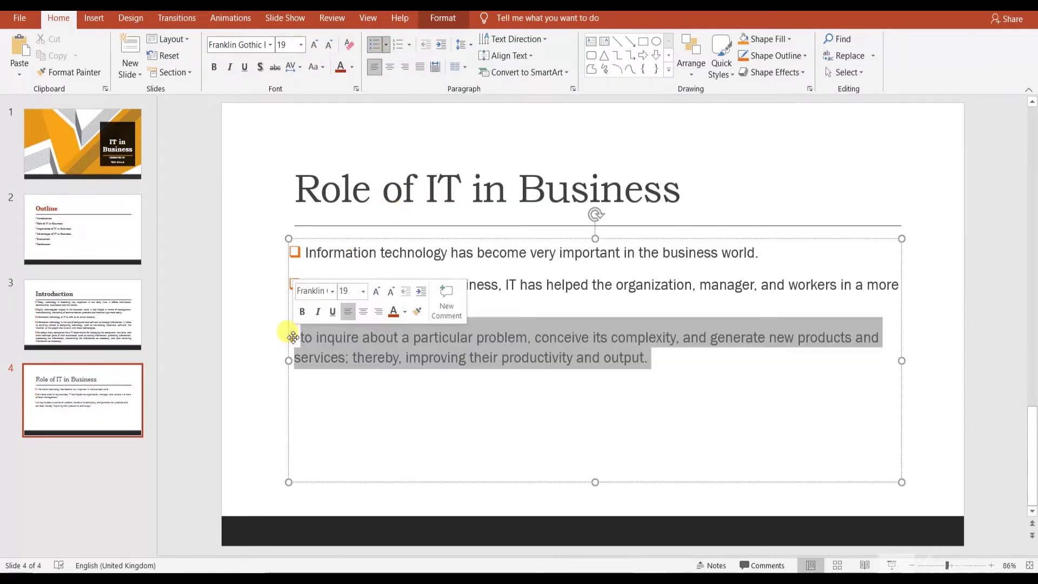
{"action": "left_click", "coordinate": [303, 338]}
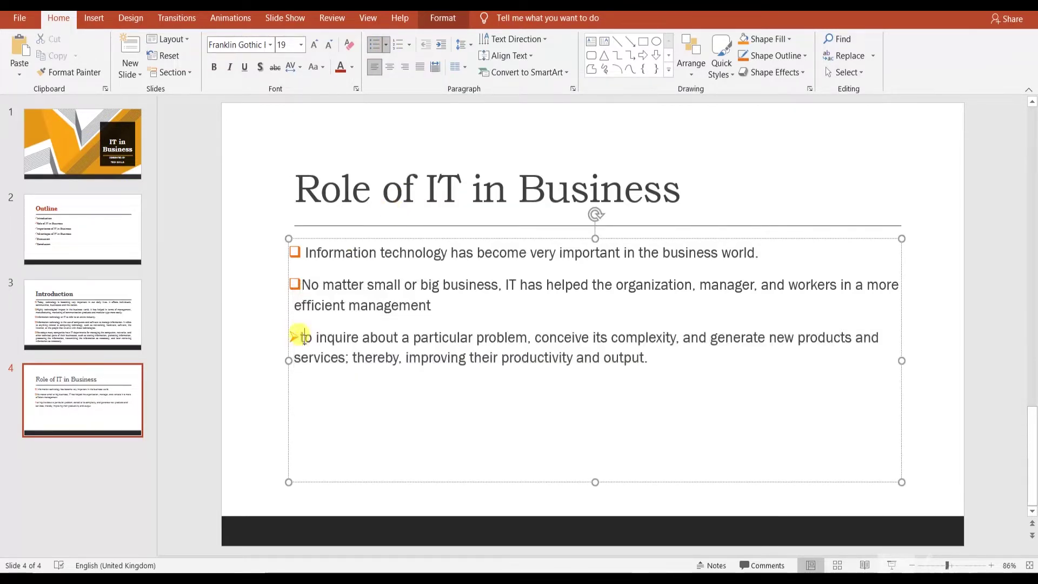
{"action": "key", "text": "Tab"}
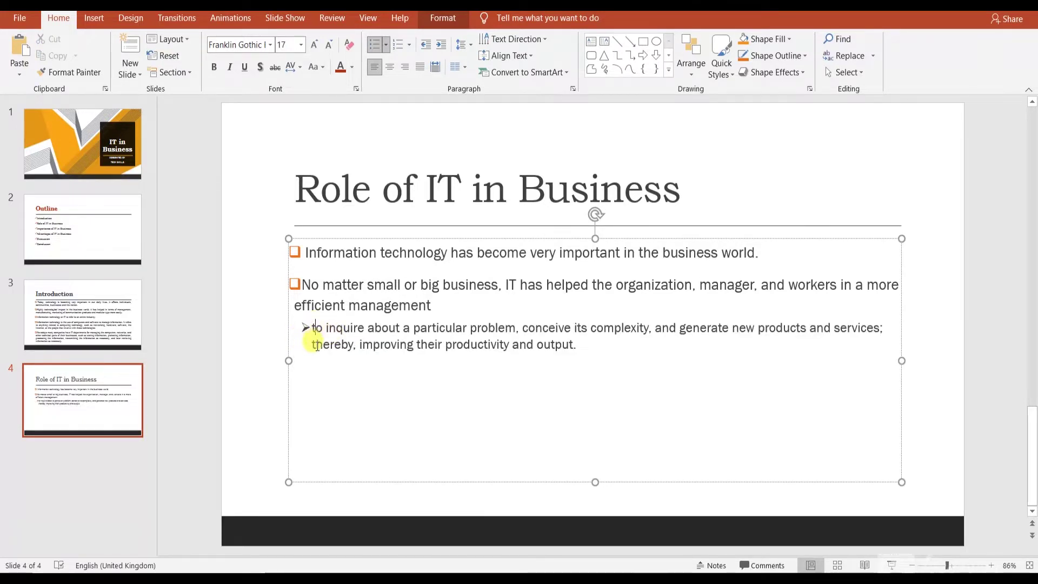
{"action": "key", "text": "Delete"}
{"action": "type", "text": "T"}
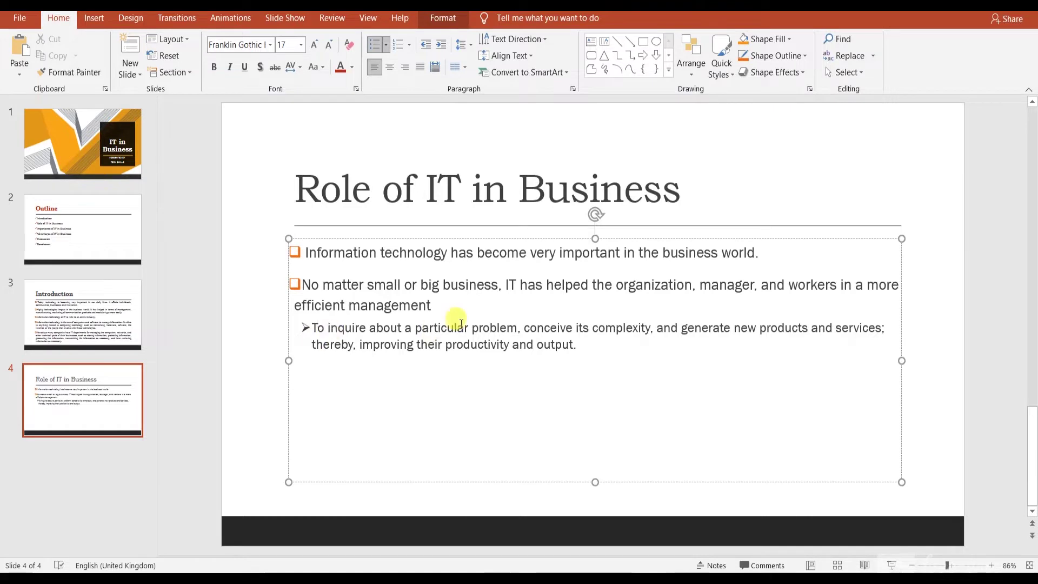
Split 'Conceive its complexity' and 'Generate new products and services' into separate sub-bullets.
{"action": "left_click", "coordinate": [520, 333]}
{"action": "key", "text": "Return"}
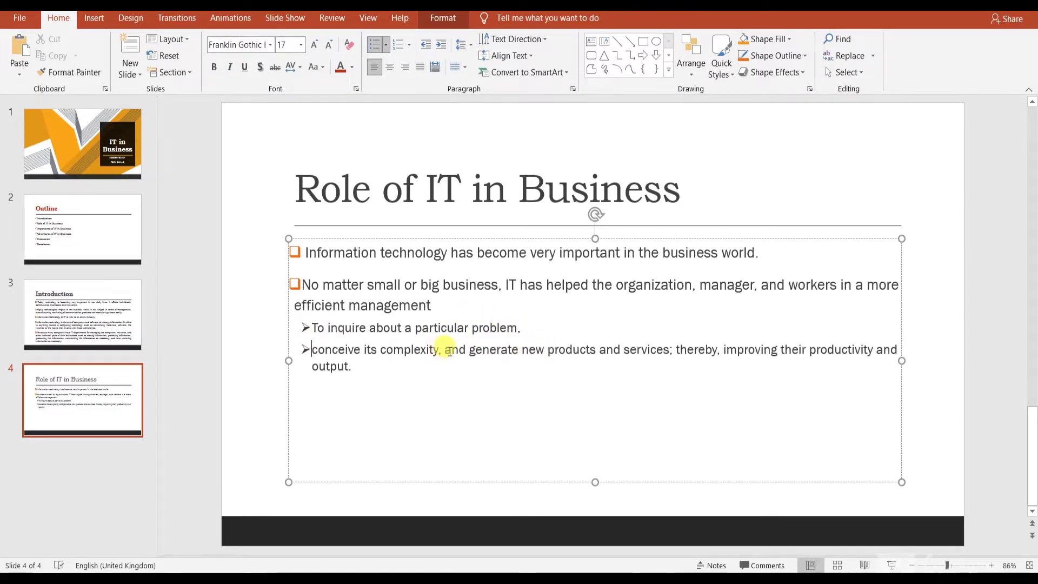
{"action": "key", "text": "Delete"}
{"action": "key", "text": "Delete"}
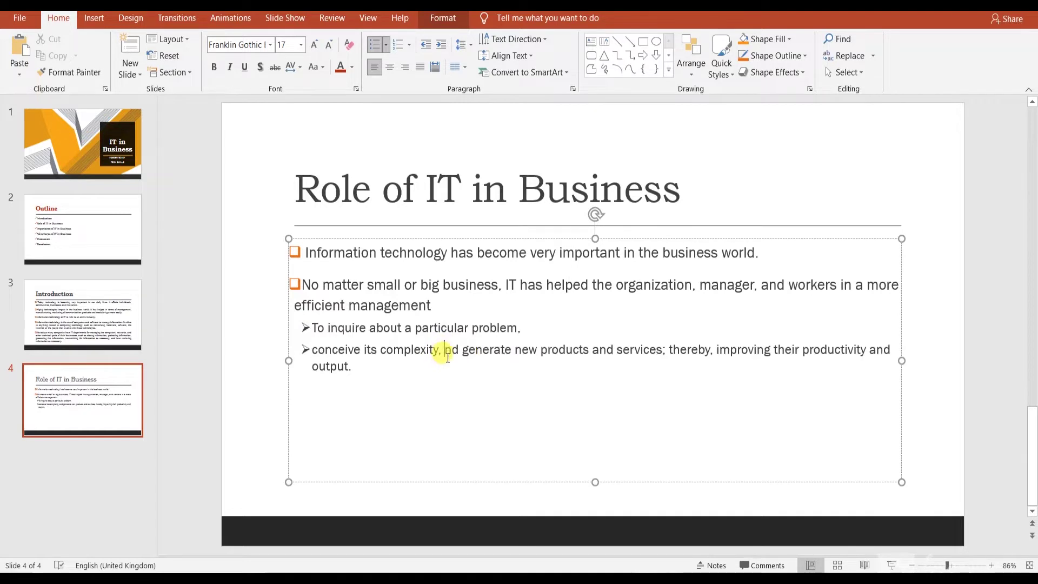
{"action": "key", "text": "Delete"}
{"action": "key", "text": "Delete"}
{"action": "key", "text": "Delete"}
{"action": "type", "text": "G"}
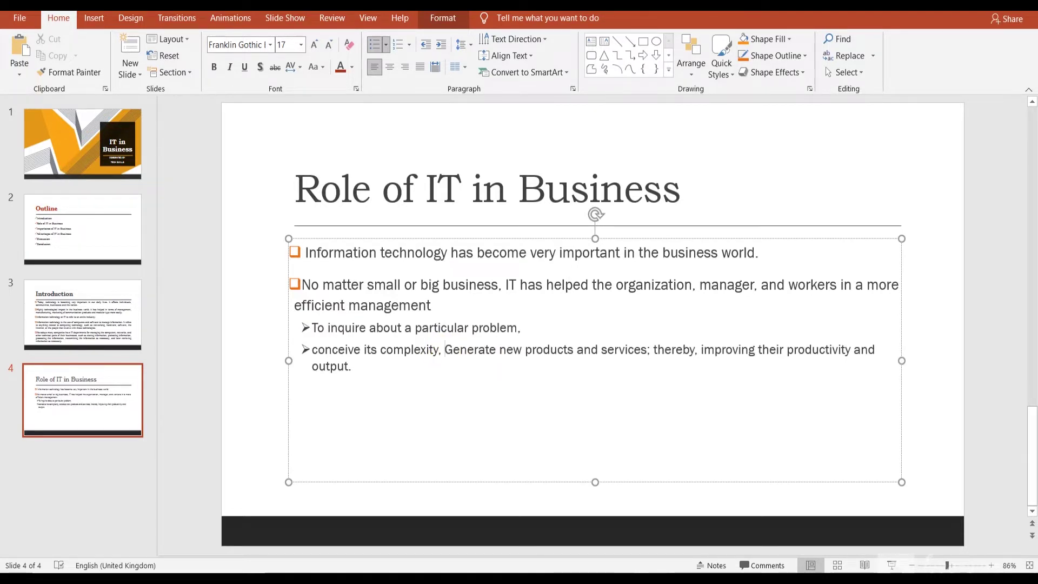
{"action": "key", "text": "Left"}
{"action": "key", "text": "Return"}
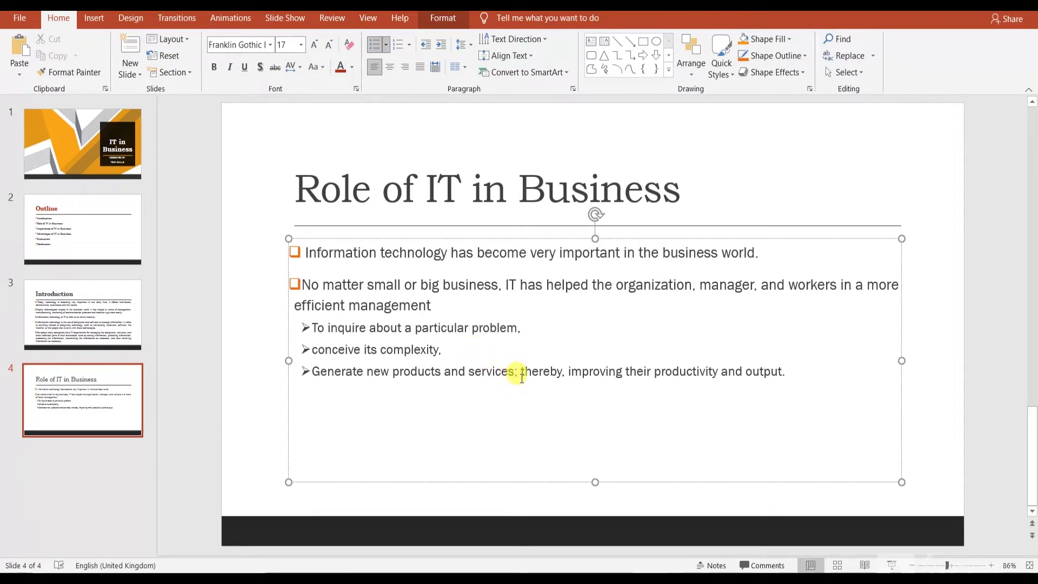
Delete the trailing 'thereby, improving…' words and capitalise 'Conceive', adding a semicolon.
{"action": "left_click", "coordinate": [520, 372]}
{"action": "key", "text": "Return"}
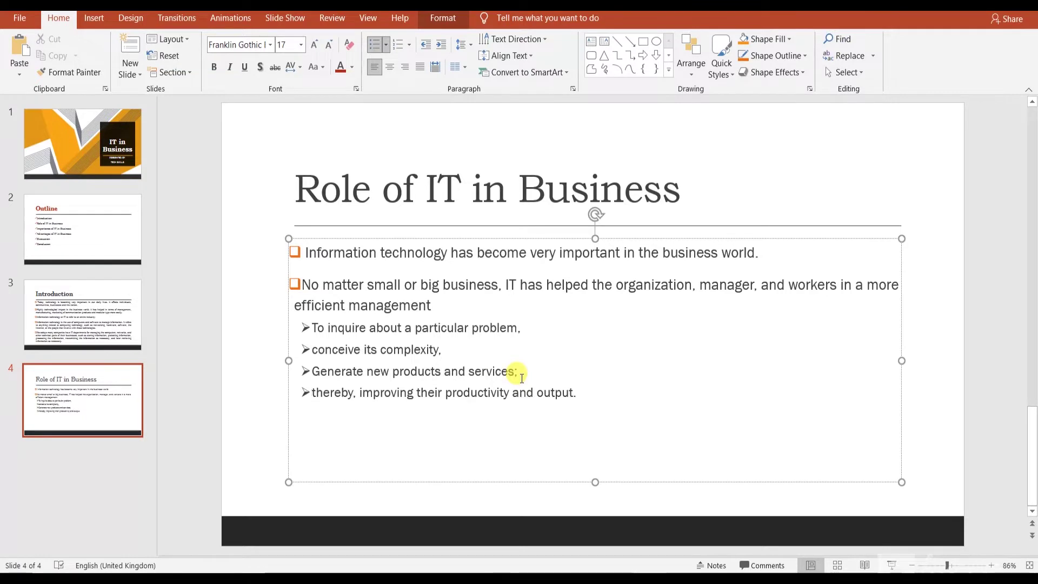
{"action": "key", "text": "Tab"}
{"action": "key", "text": "BackSpace"}
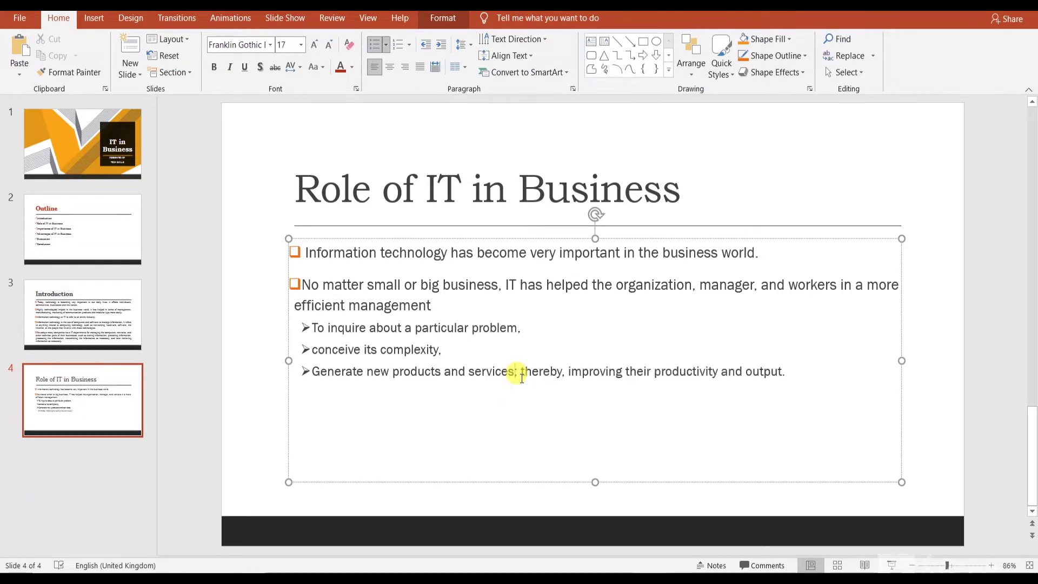
{"action": "key", "text": "Delete"}
{"action": "key", "text": "Delete"}
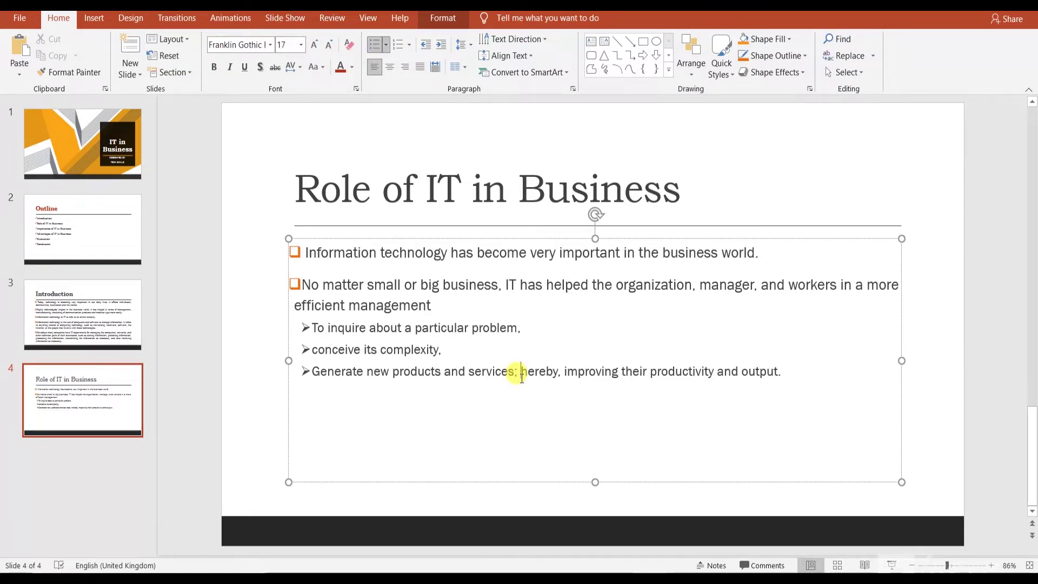
{"action": "key", "text": "Delete"}
{"action": "key", "text": "Delete"}
{"action": "key", "text": "Delete"}
{"action": "key", "text": "Delete"}
{"action": "key", "text": "Delete"}
{"action": "key", "text": "Delete"}
{"action": "key", "text": "Delete"}
{"action": "key", "text": "Delete"}
{"action": "key", "text": "Delete"}
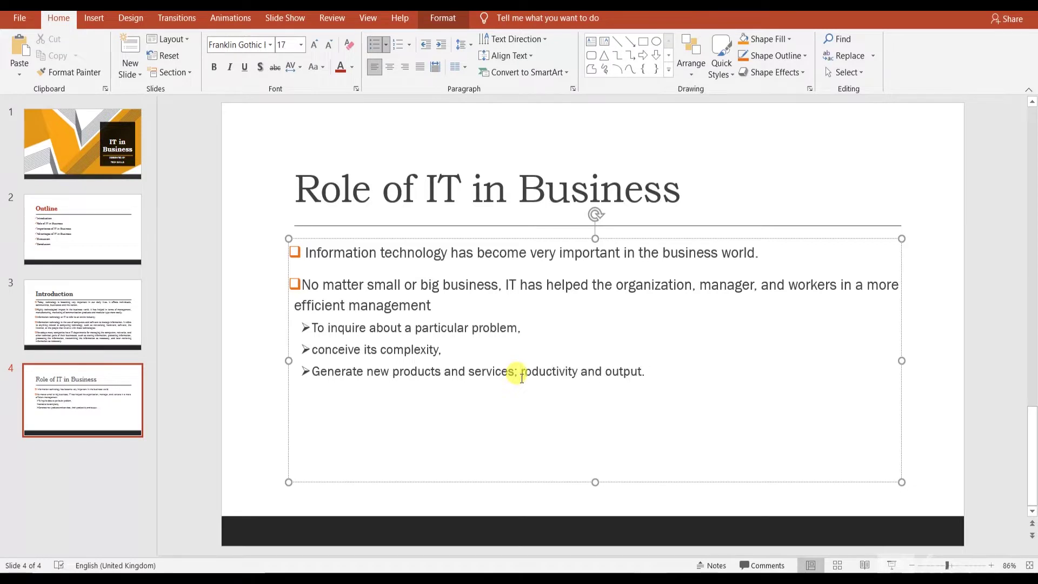
{"action": "key", "text": "Delete"}
{"action": "key", "text": "Delete"}
{"action": "key", "text": "Delete"}
{"action": "key", "text": "Delete"}
{"action": "key", "text": "Delete"}
{"action": "key", "text": "Delete"}
{"action": "key", "text": "Delete"}
{"action": "key", "text": "Delete"}
{"action": "key", "text": "Delete"}
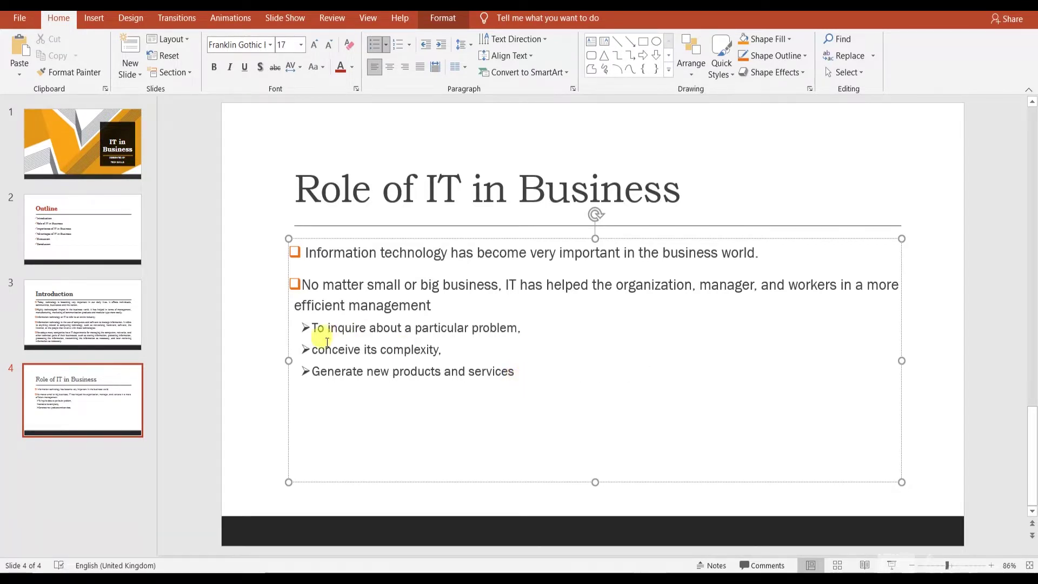
{"action": "key", "text": "shift+Left"}
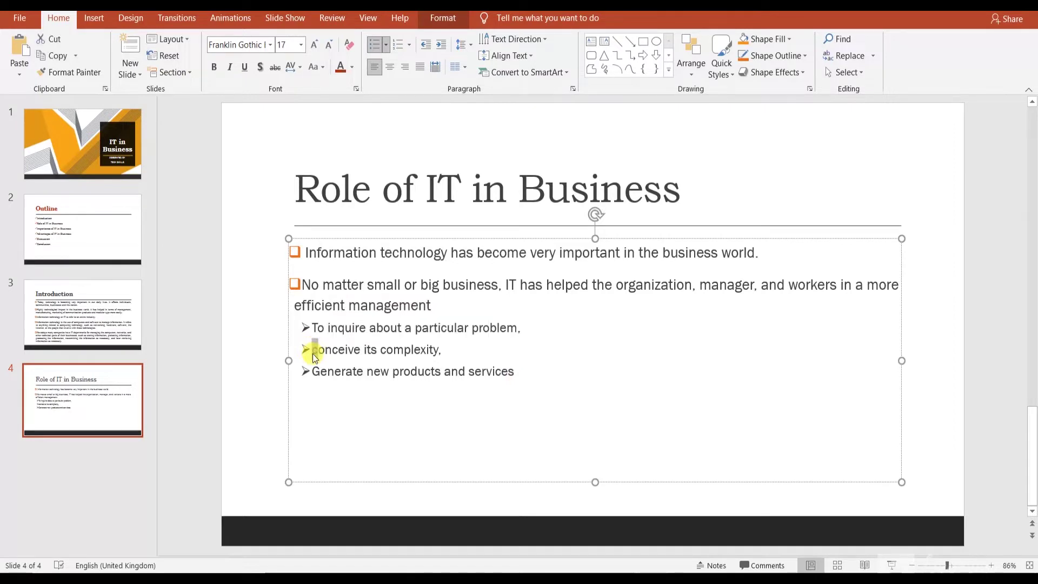
{"action": "type", "text": "C"}
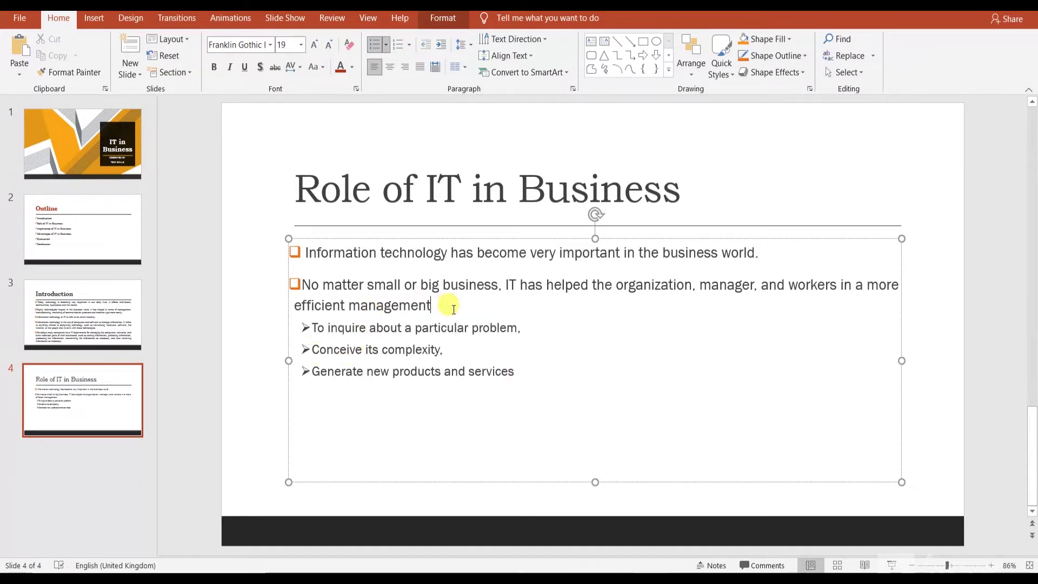
{"action": "type", "text": ";"}
Set slide 4's body text to 18 pt and justify it.
{"action": "left_click_drag", "start_coordinate": [524, 372], "coordinate": [324, 242]}
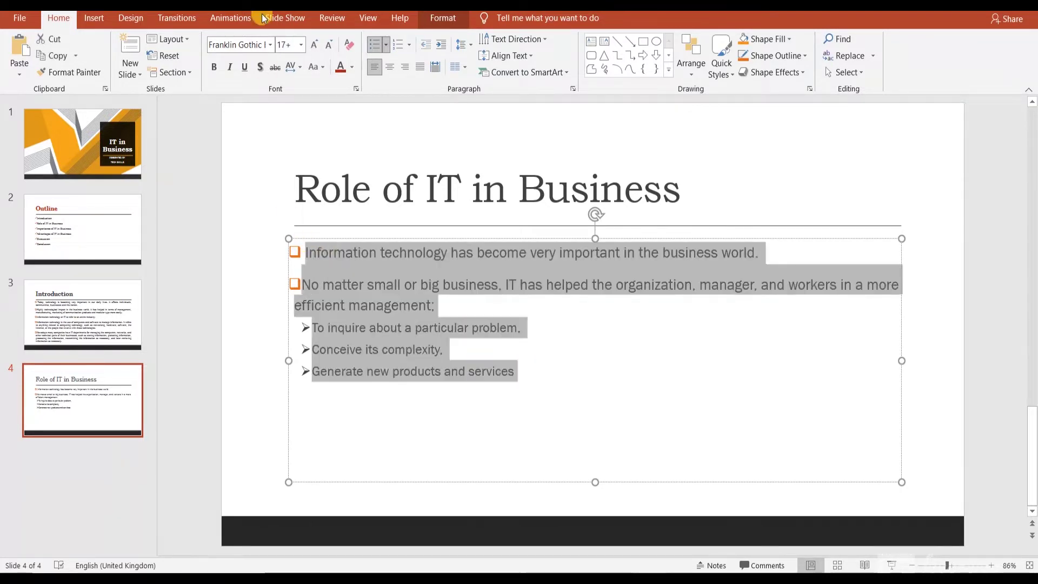
{"action": "left_click", "coordinate": [301, 44]}
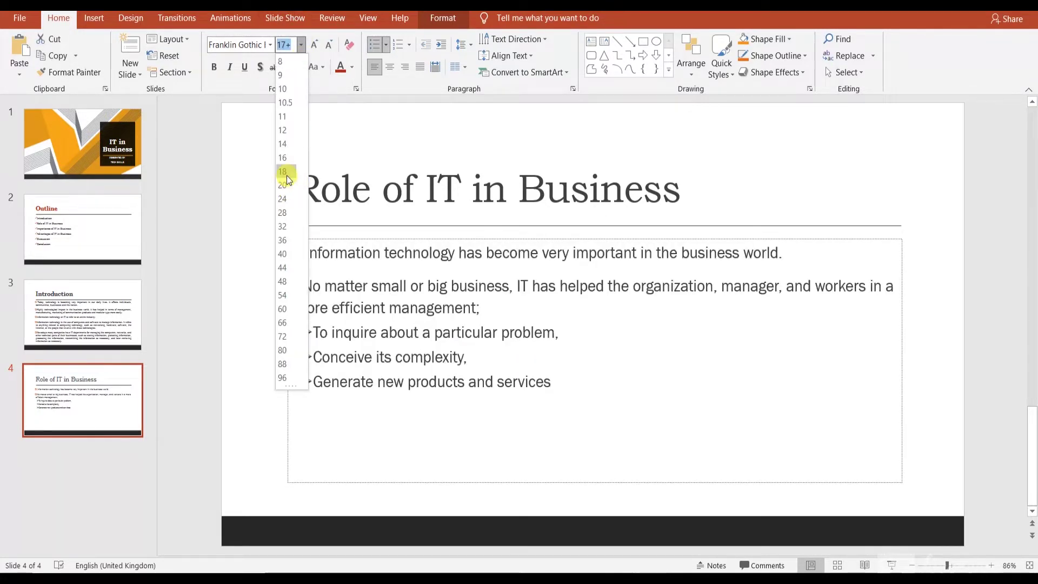
{"action": "left_click", "coordinate": [287, 178]}
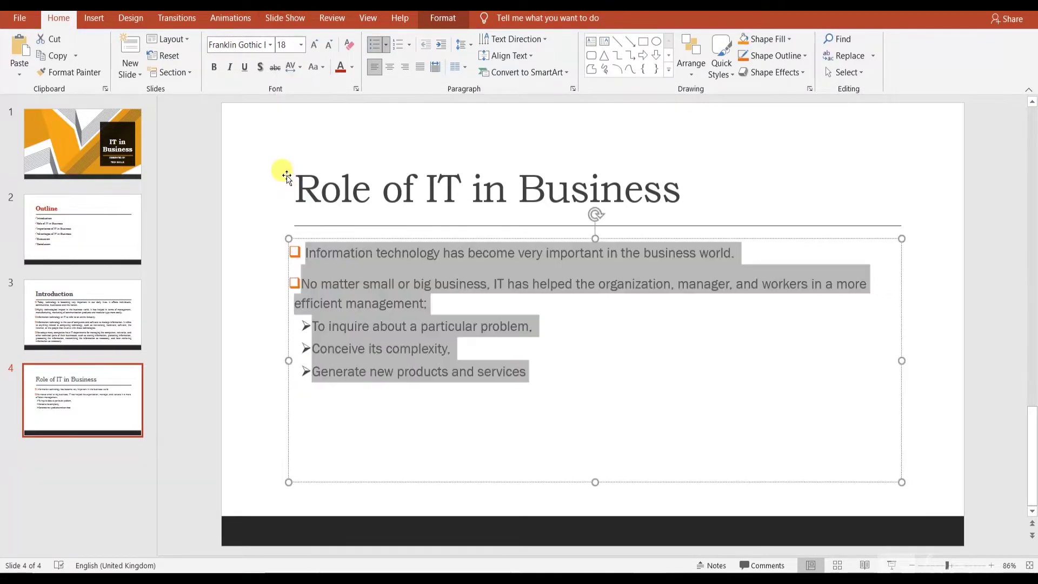
{"action": "left_click", "coordinate": [417, 69]}
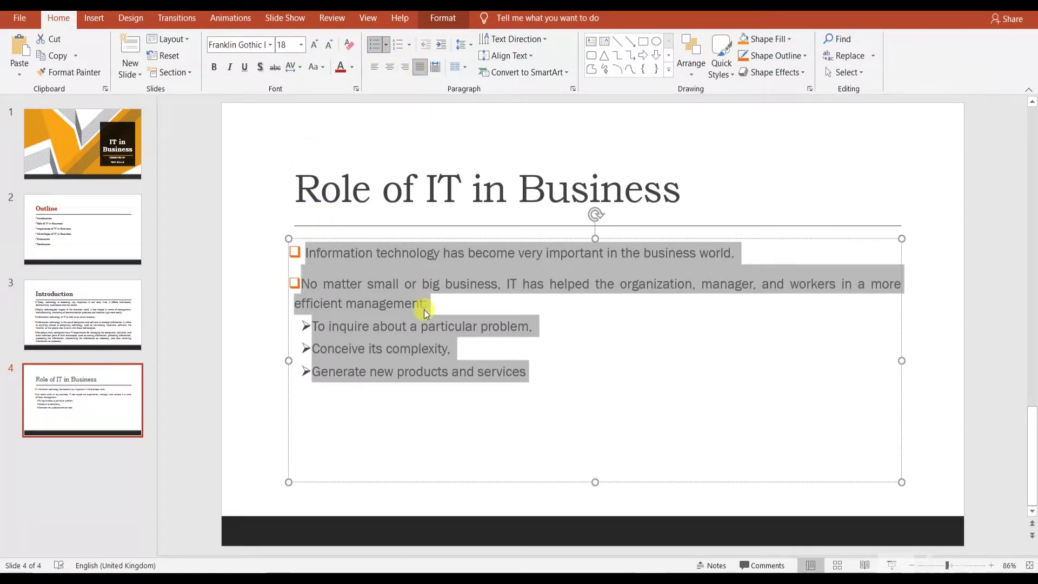
{"action": "left_click", "coordinate": [429, 346]}
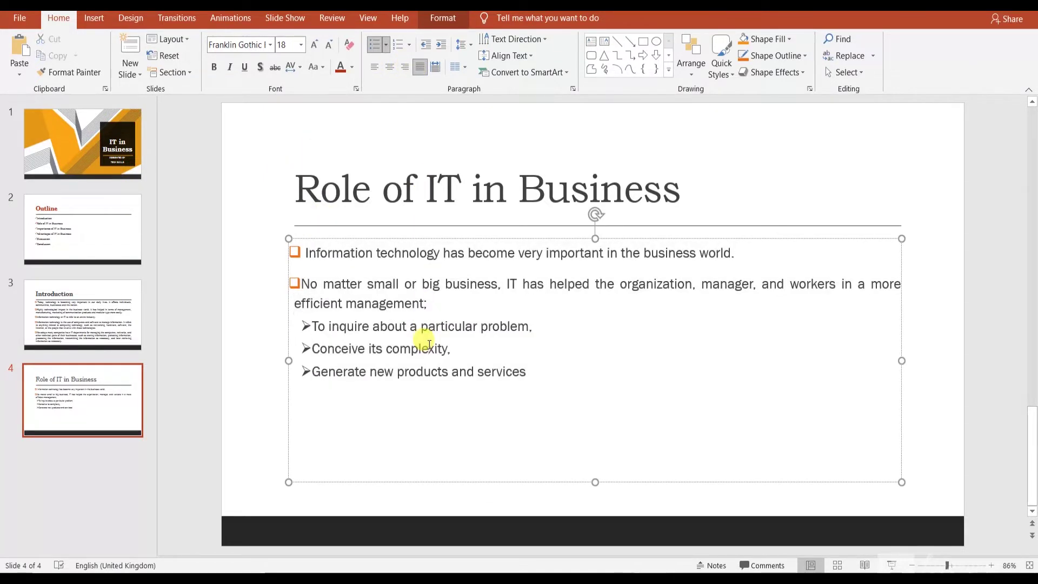
{"action": "left_click", "coordinate": [699, 206]}
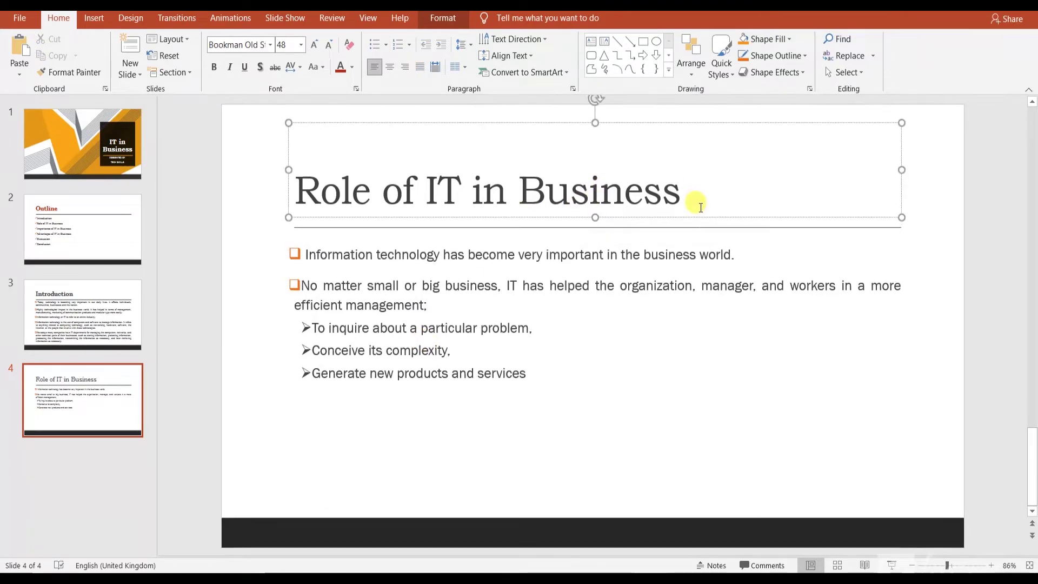
{"action": "left_click", "coordinate": [644, 336]}
Save the deck as IT in Business.odp, keeping the current format.
{"action": "key", "text": "ctrl+s"}
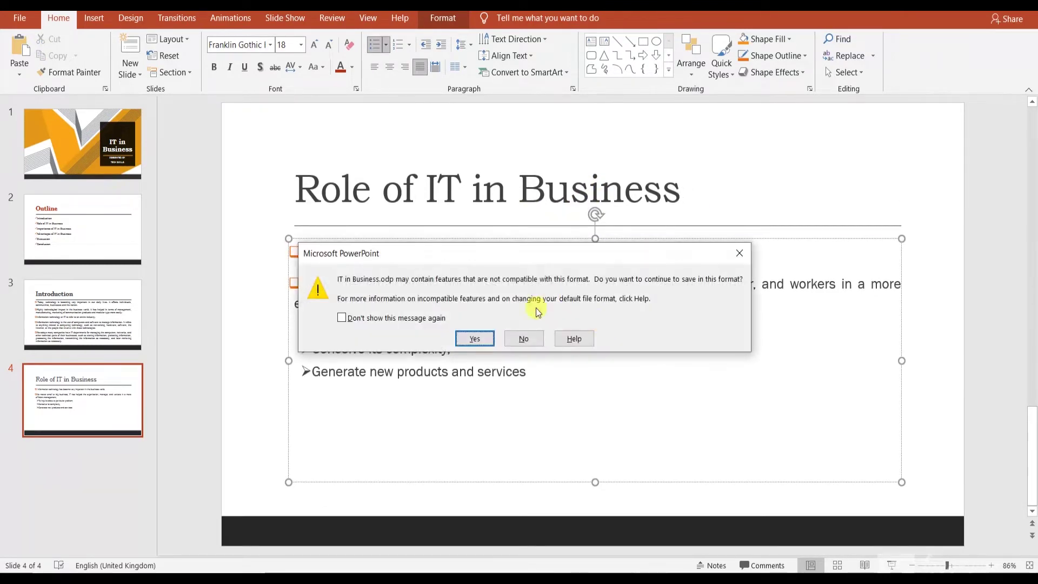
{"action": "left_click", "coordinate": [474, 339]}
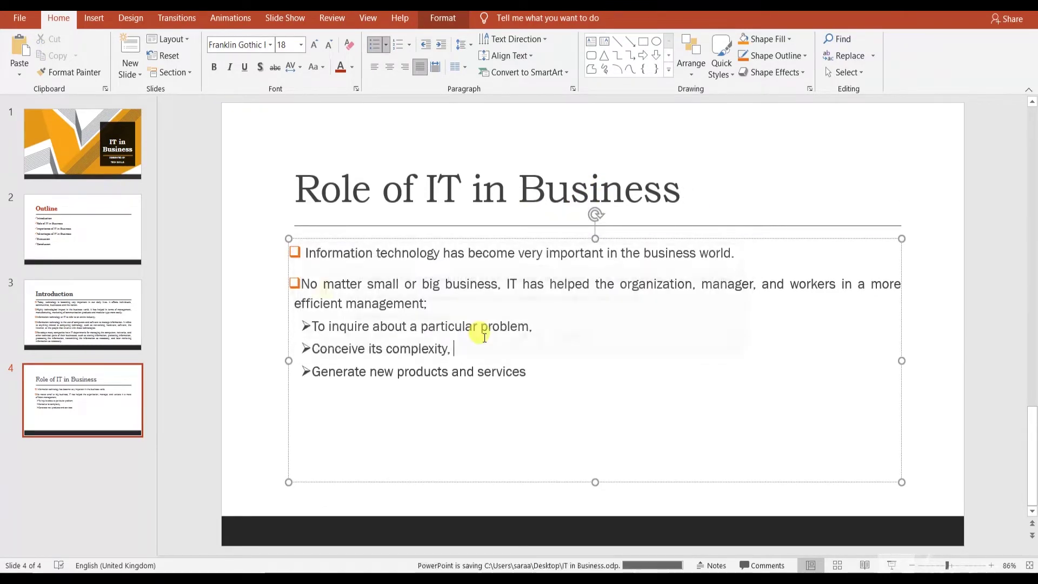
{"action": "left_click", "coordinate": [471, 151]}
{"action": "key", "text": "ctrl+s"}
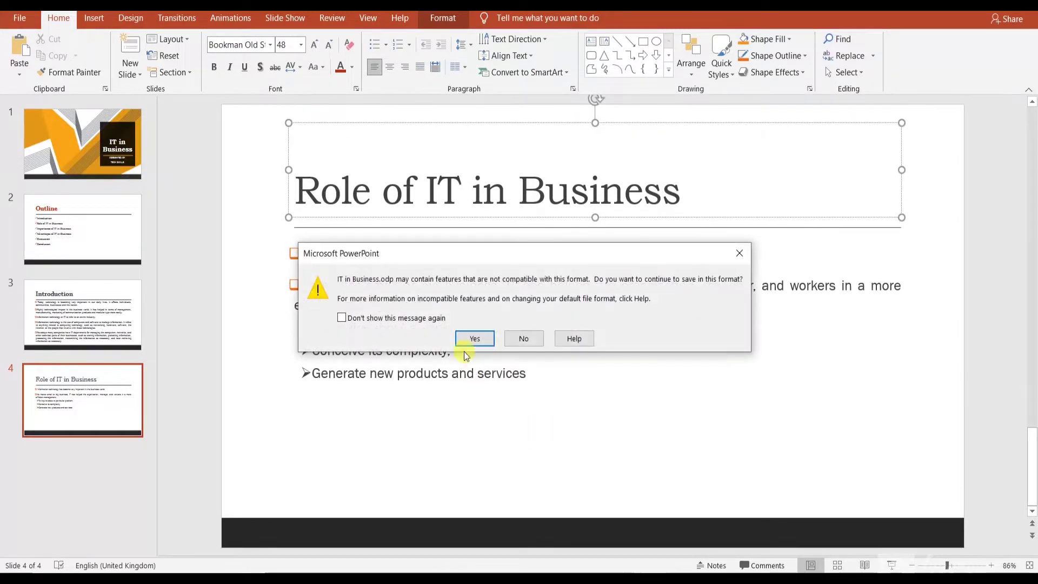
{"action": "left_click", "coordinate": [473, 338]}
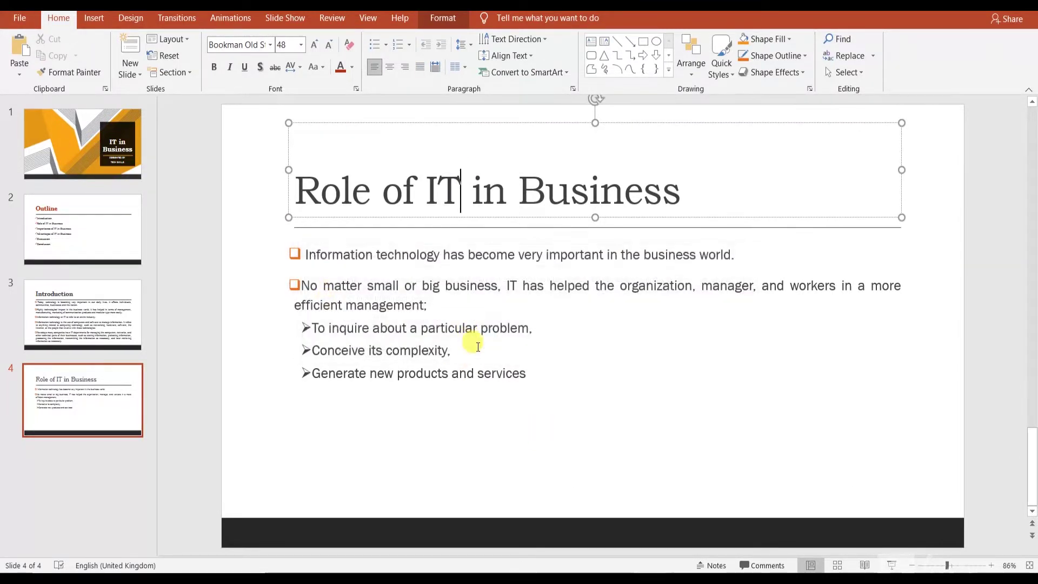
Apply 1.5 line spacing to the bullet text, then display the Introduction slide.
{"action": "left_click", "coordinate": [475, 356]}
{"action": "left_click_drag", "start_coordinate": [527, 371], "coordinate": [307, 252]}
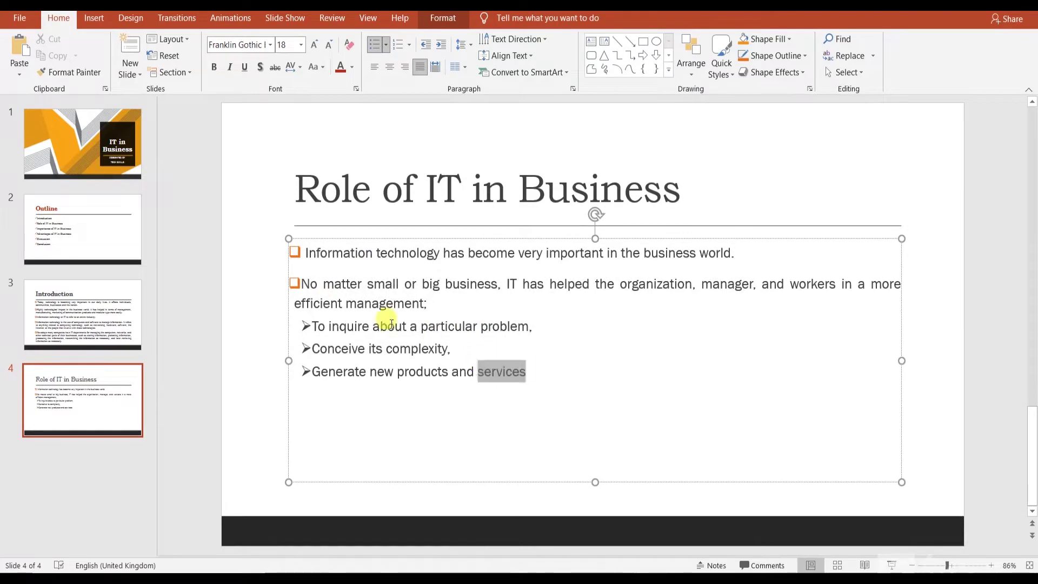
{"action": "left_click", "coordinate": [463, 68]}
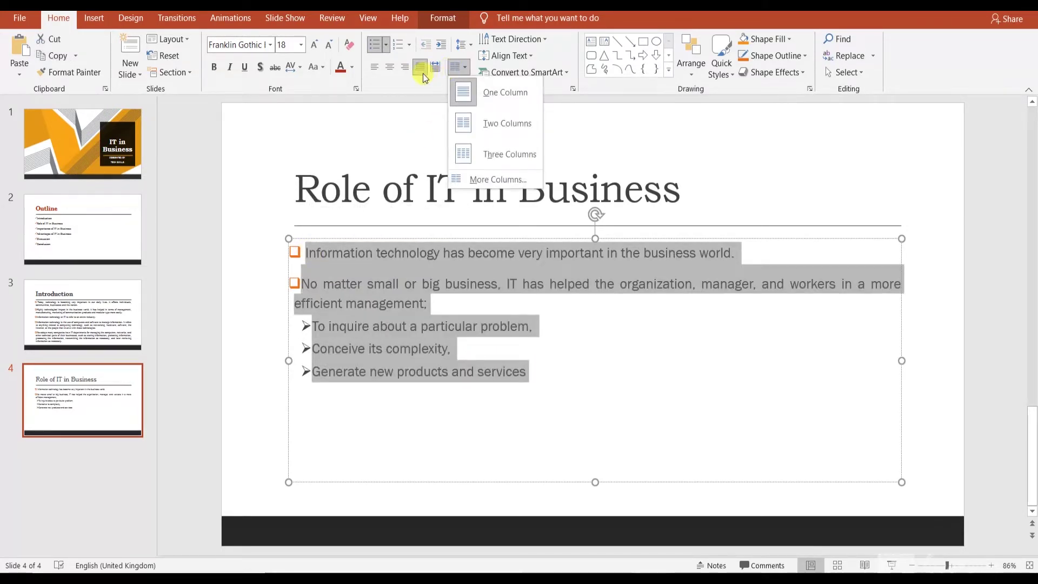
{"action": "left_click", "coordinate": [459, 45]}
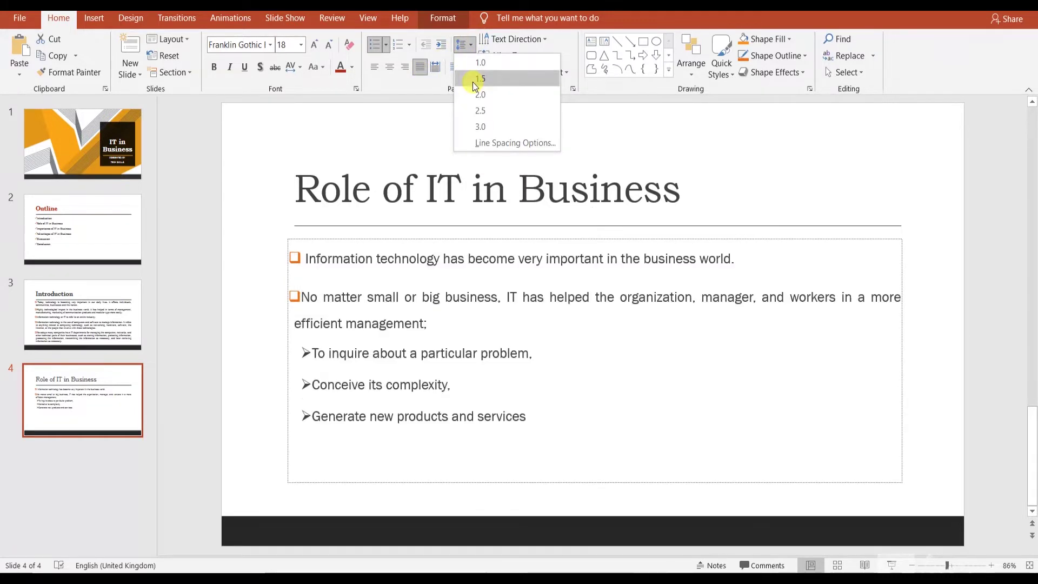
{"action": "left_click", "coordinate": [478, 79]}
{"action": "left_click", "coordinate": [103, 313]}
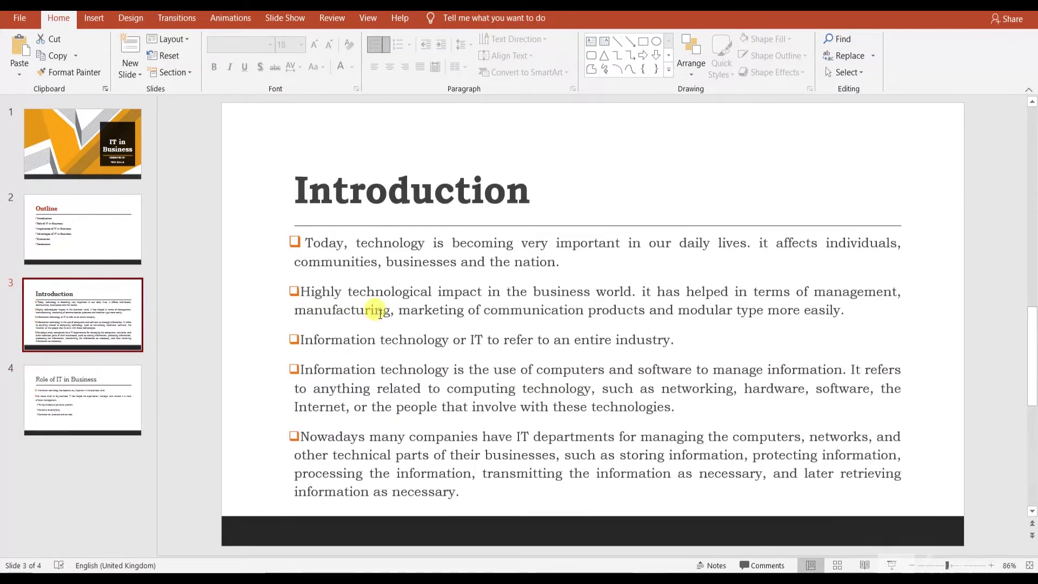
Add a Blank-layout slide 5 after the Role of IT in Business slide.
{"action": "left_click", "coordinate": [127, 398]}
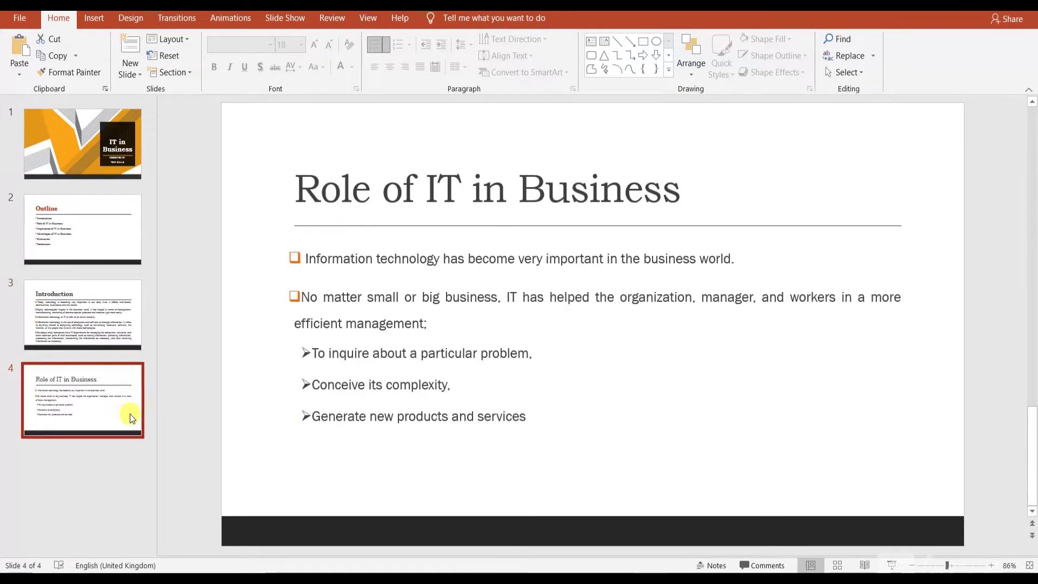
{"action": "left_click", "coordinate": [135, 456]}
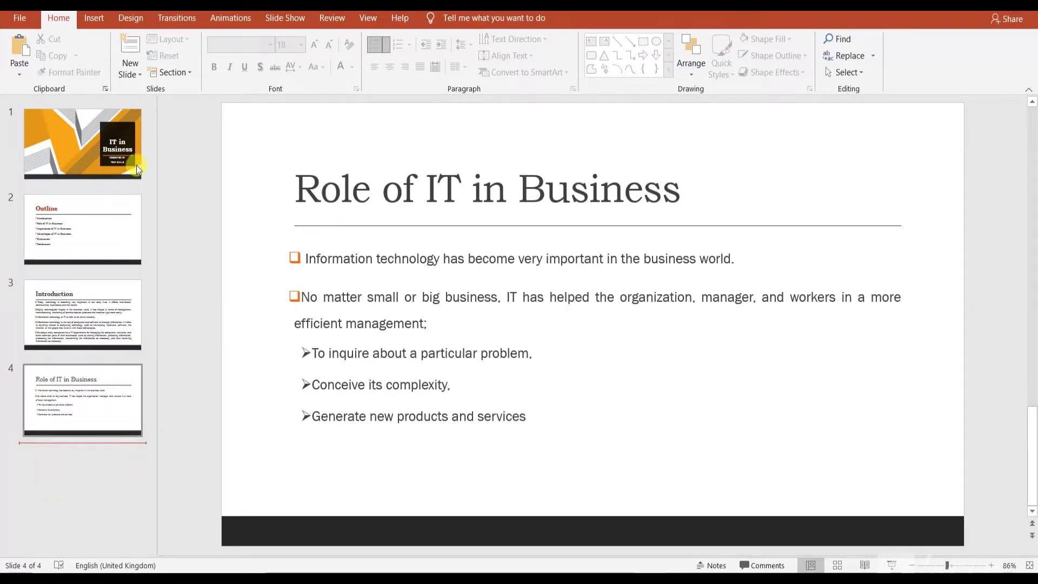
{"action": "left_click", "coordinate": [130, 70]}
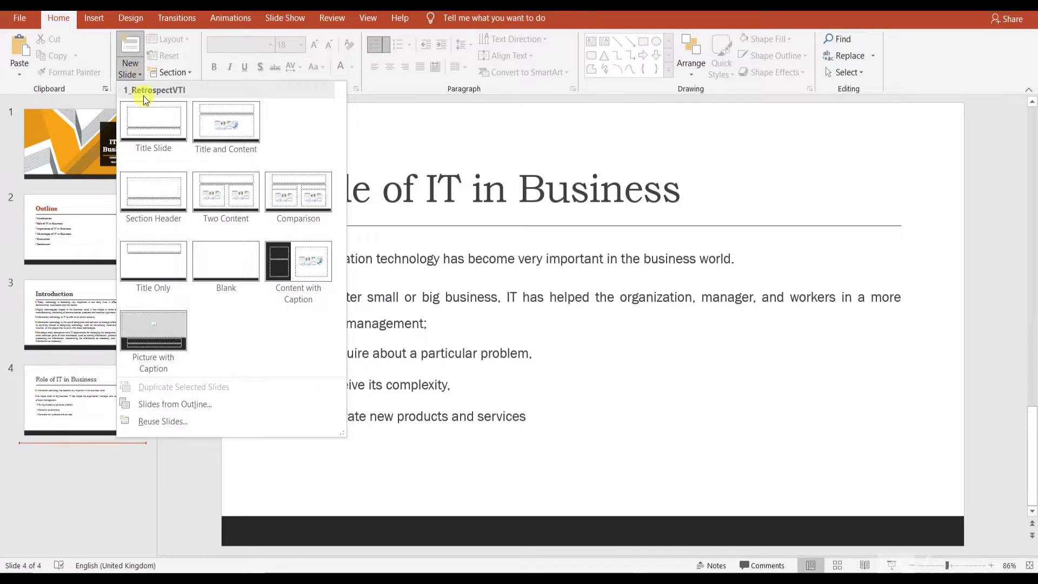
{"action": "left_click", "coordinate": [219, 274]}
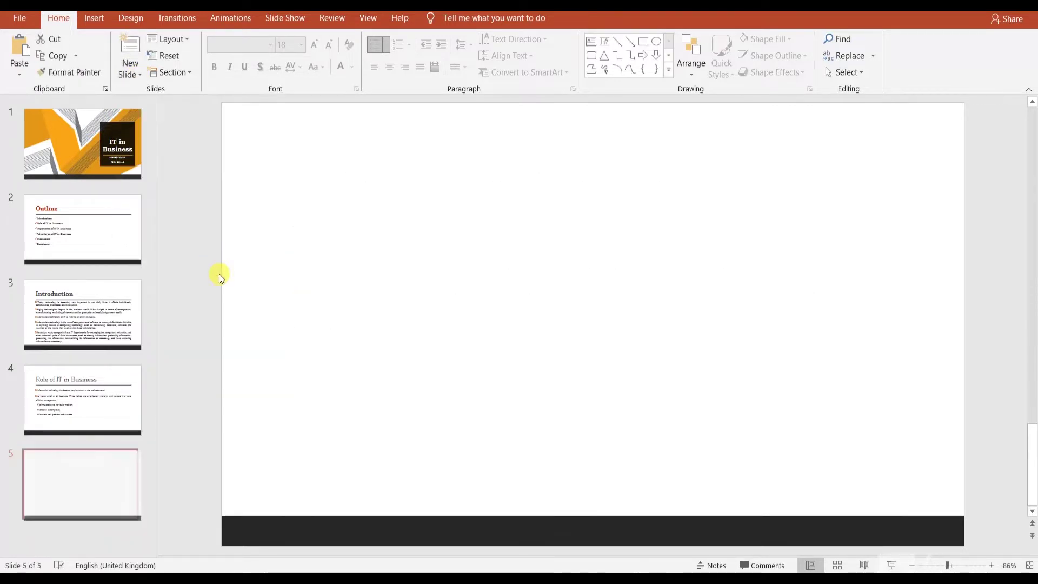
{"action": "left_click", "coordinate": [371, 258]}
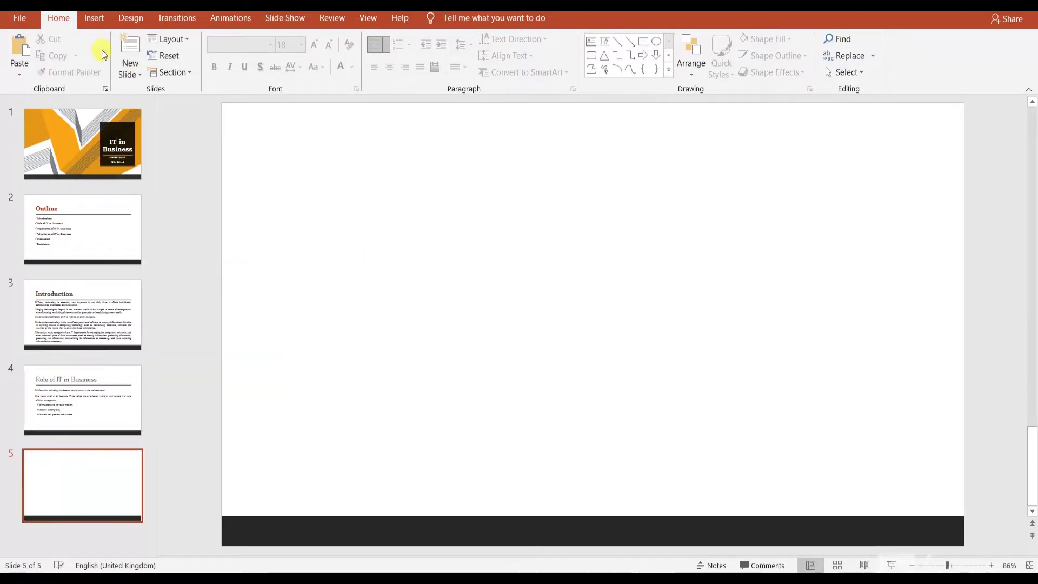
{"action": "left_click", "coordinate": [94, 19]}
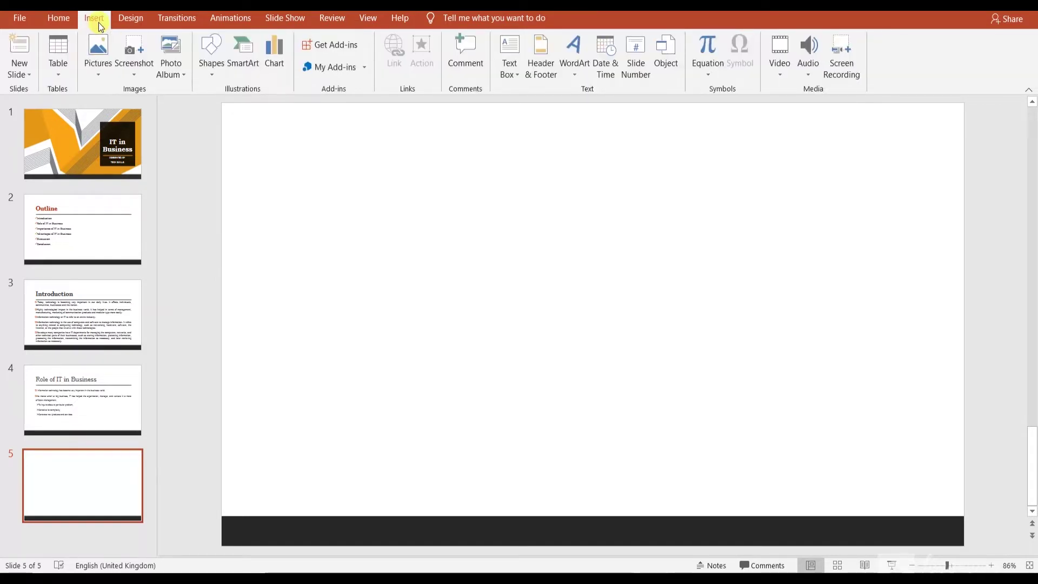
Insert a Radial List SmartArt from the Relationship category onto slide 5.
{"action": "left_click", "coordinate": [244, 54]}
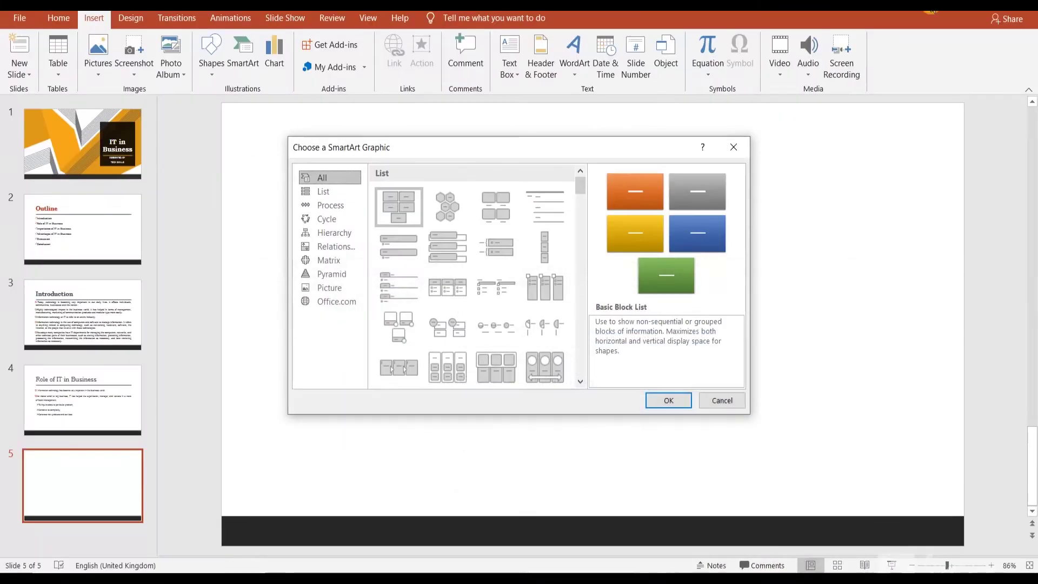
{"action": "left_click", "coordinate": [346, 210]}
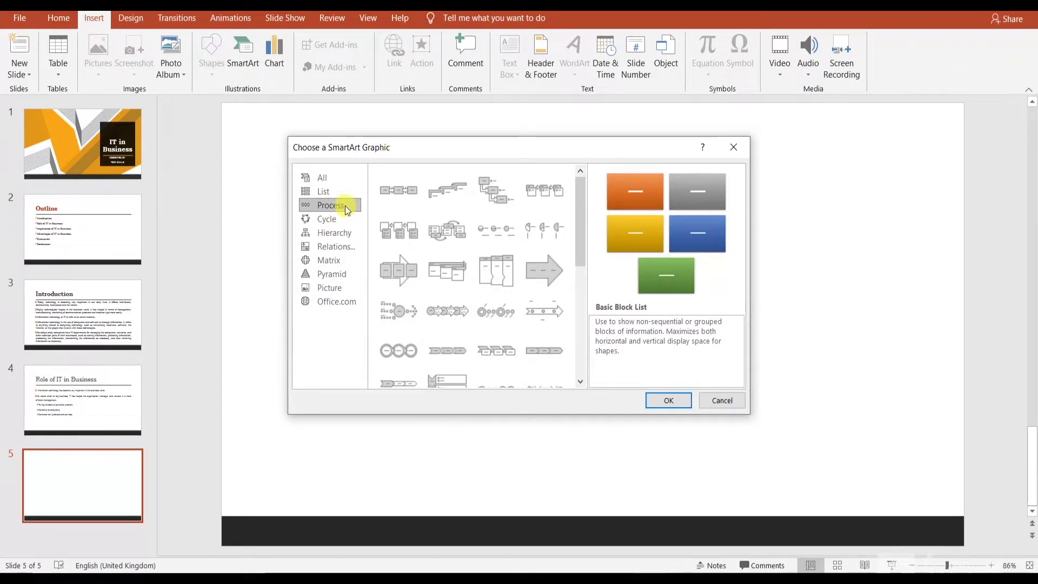
{"action": "left_click", "coordinate": [346, 220]}
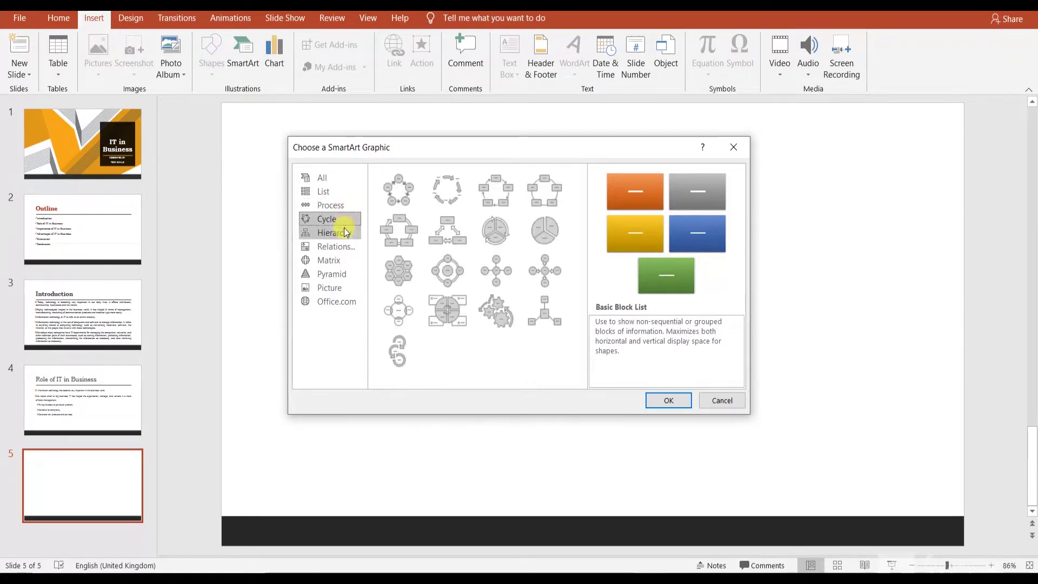
{"action": "left_click", "coordinate": [347, 232]}
{"action": "left_click", "coordinate": [344, 247]}
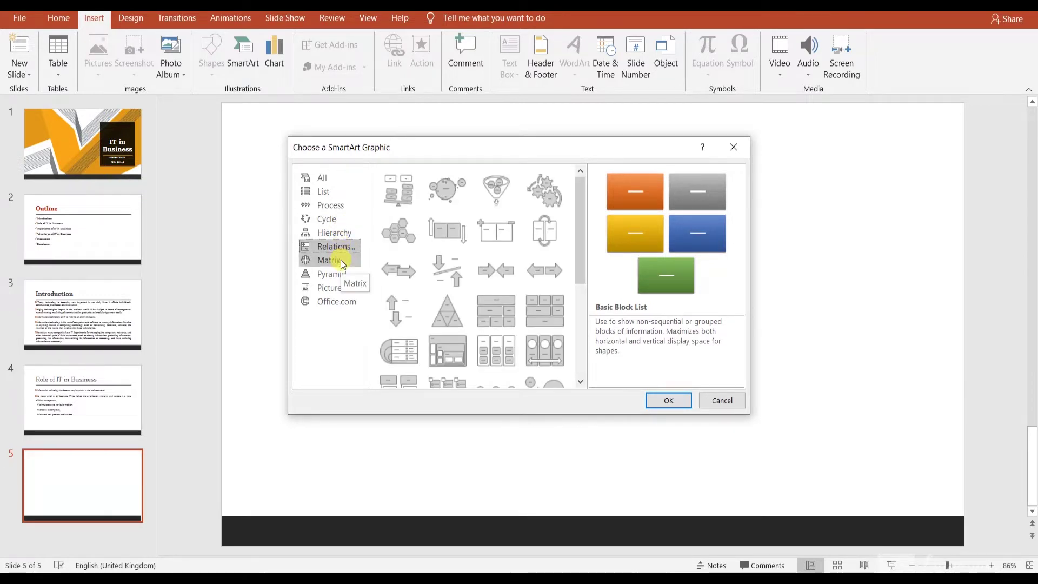
{"action": "left_click_drag", "start_coordinate": [581, 227], "coordinate": [567, 299]}
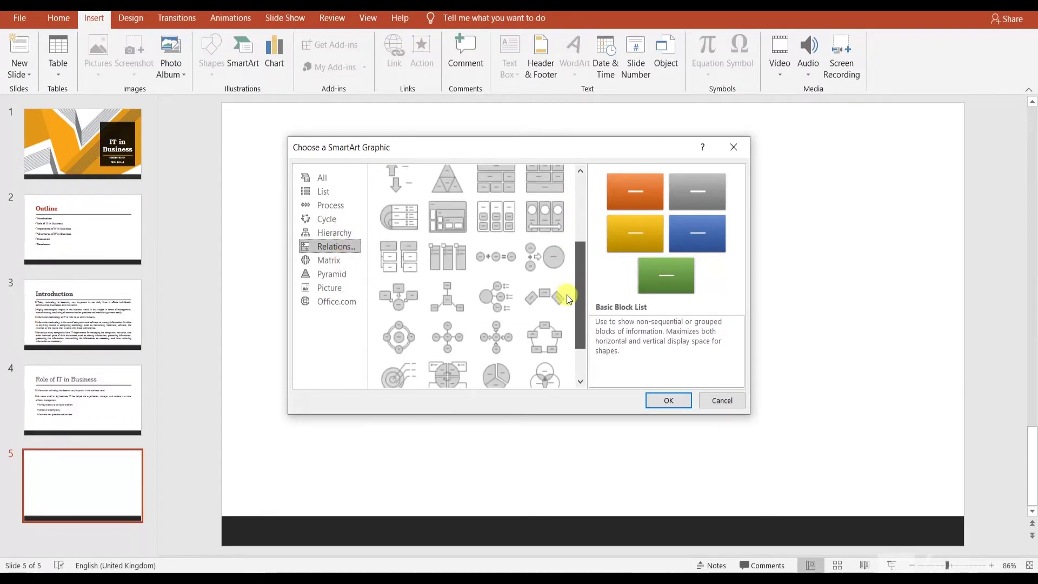
{"action": "scroll", "coordinate": [562, 303], "scroll_direction": "down", "scroll_amount": 2}
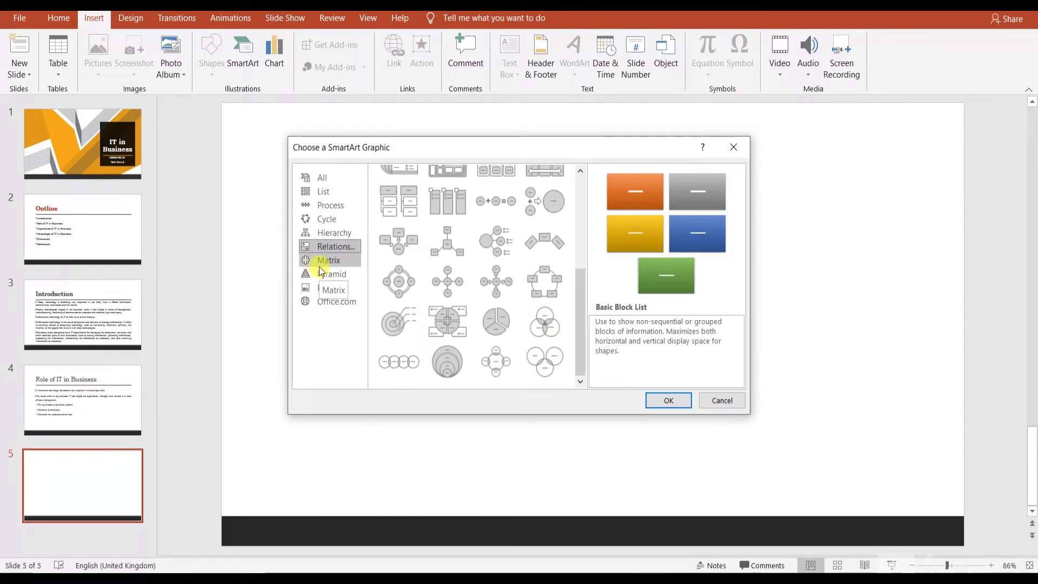
{"action": "left_click", "coordinate": [503, 252]}
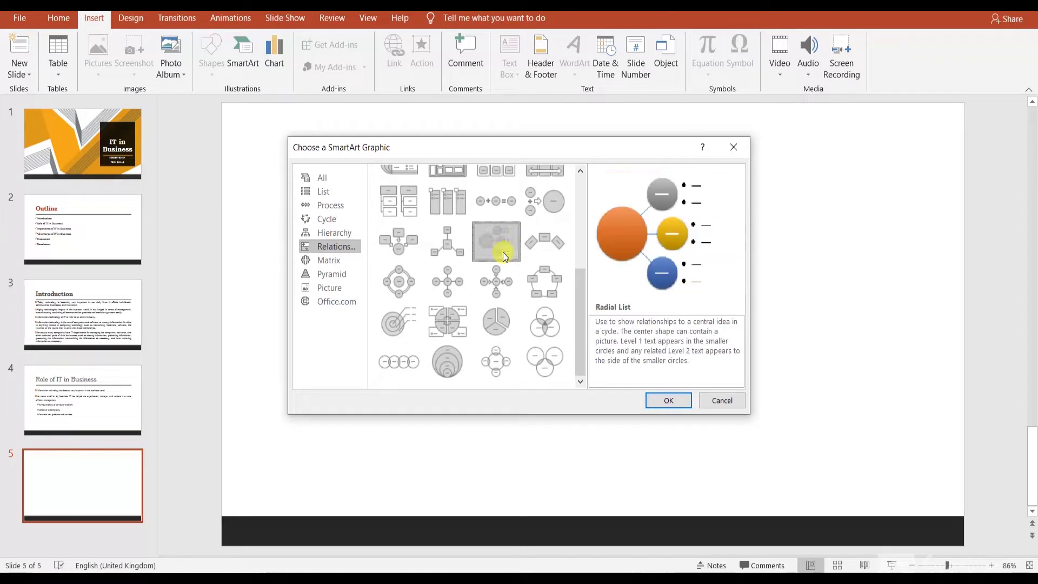
{"action": "left_click", "coordinate": [668, 400]}
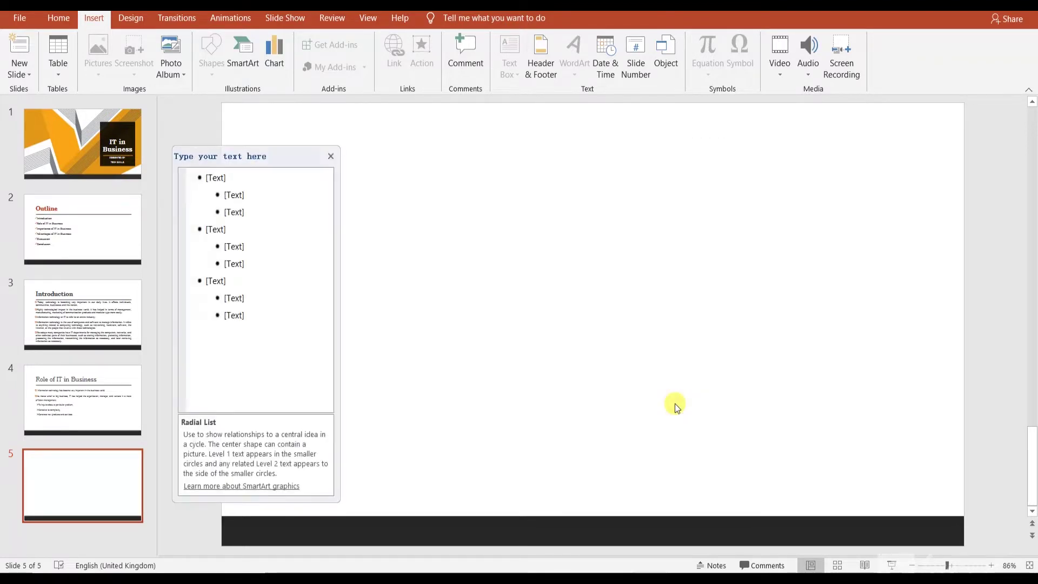
Open the picture search for the Radial List's centre circle to look up 'Information technology'.
{"action": "left_click", "coordinate": [226, 180]}
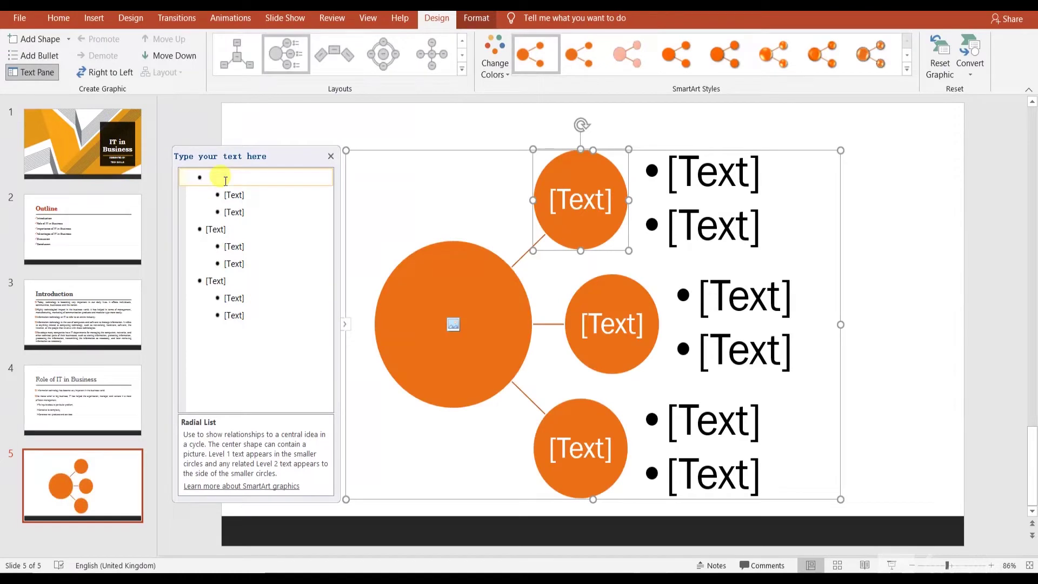
{"action": "left_click", "coordinate": [453, 324]}
{"action": "type", "text": "Information technology"}
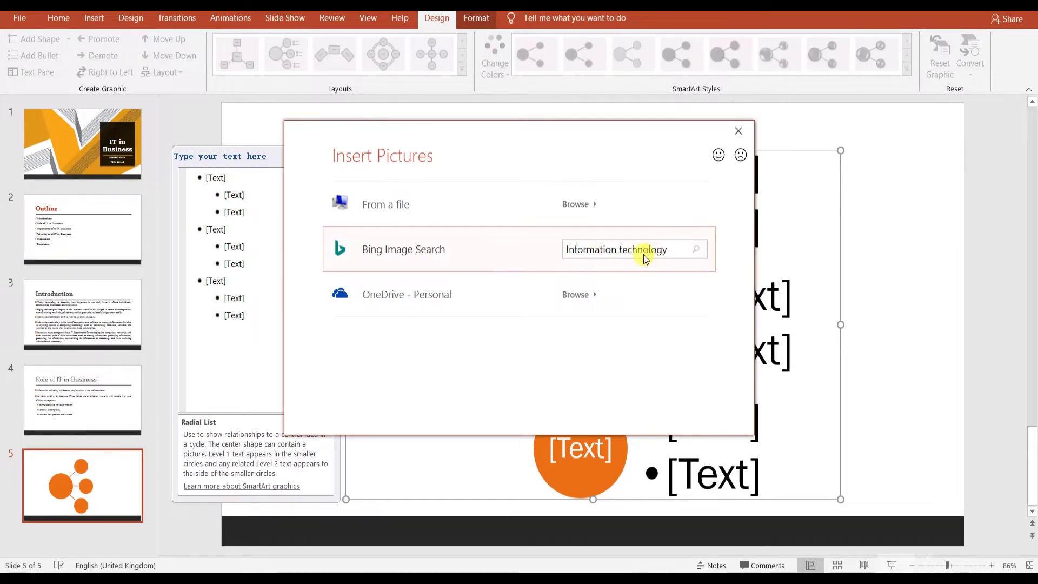
Run the Bing search and insert the Information Technology signpost photo into the centre circle.
{"action": "key", "text": "Return"}
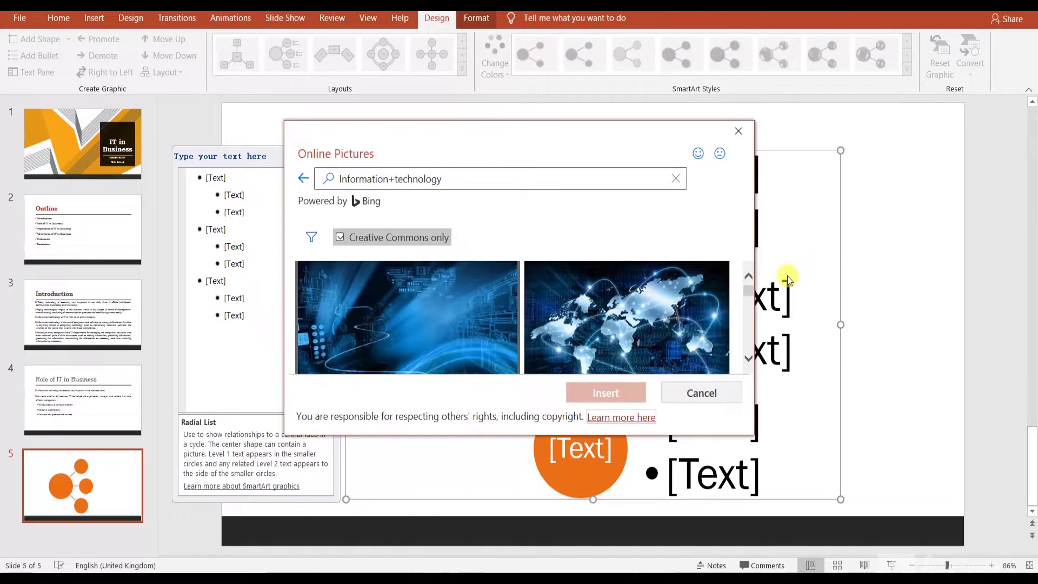
{"action": "scroll", "coordinate": [752, 307], "scroll_direction": "down", "scroll_amount": 3}
{"action": "scroll", "coordinate": [751, 307], "scroll_direction": "down", "scroll_amount": 3}
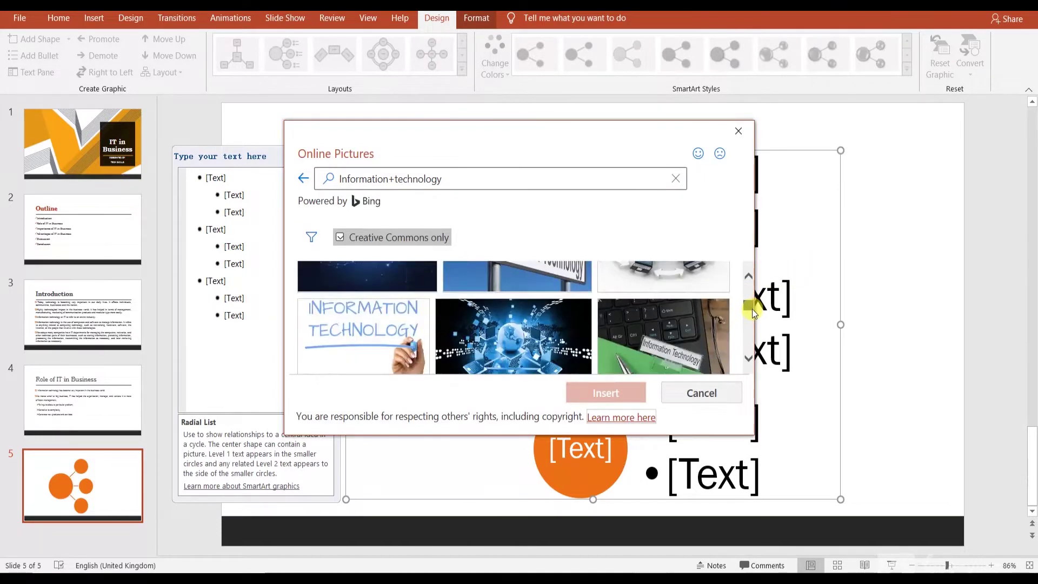
{"action": "left_click", "coordinate": [517, 277]}
{"action": "left_click", "coordinate": [641, 394]}
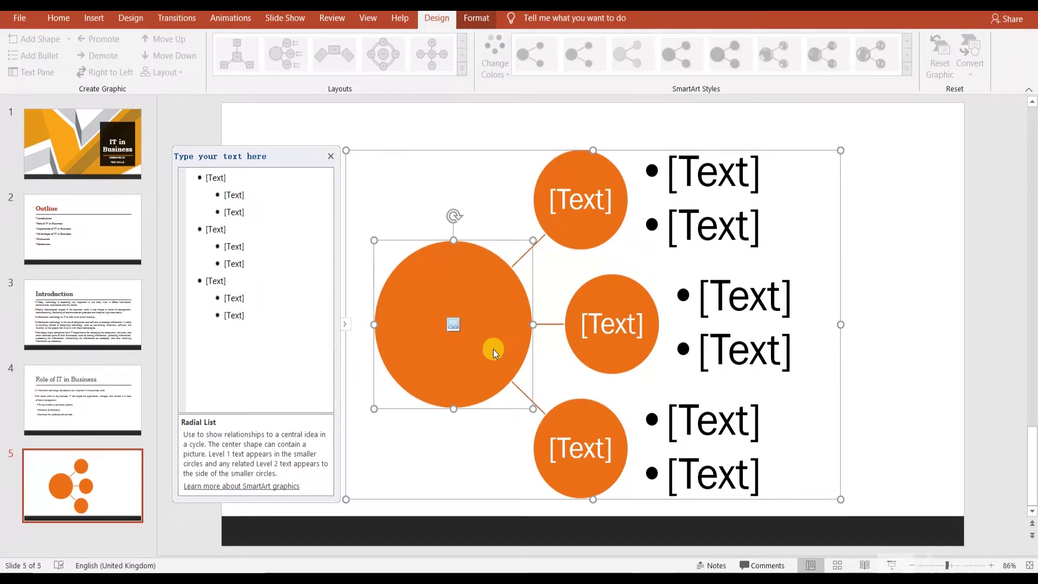
{"action": "left_click", "coordinate": [589, 203]}
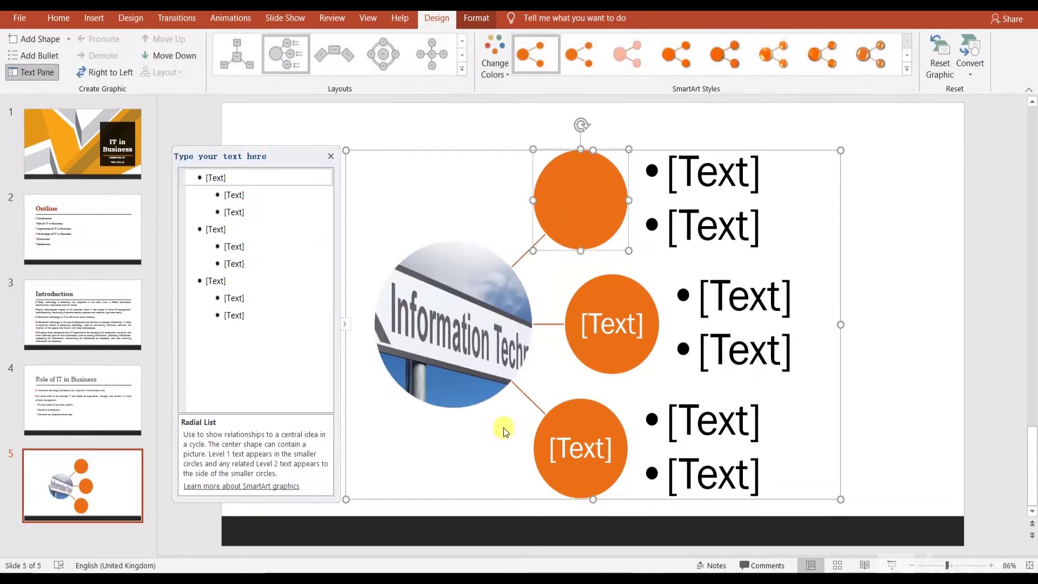
Make the centre signpost picture circle slightly larger by dragging its corner outward.
{"action": "left_click", "coordinate": [474, 344]}
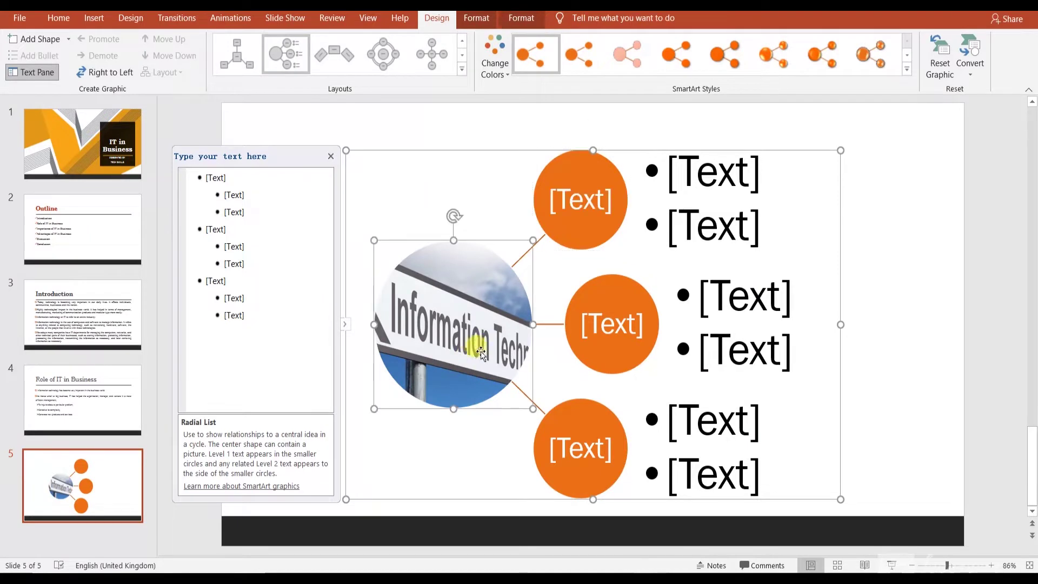
{"action": "left_click", "coordinate": [517, 396]}
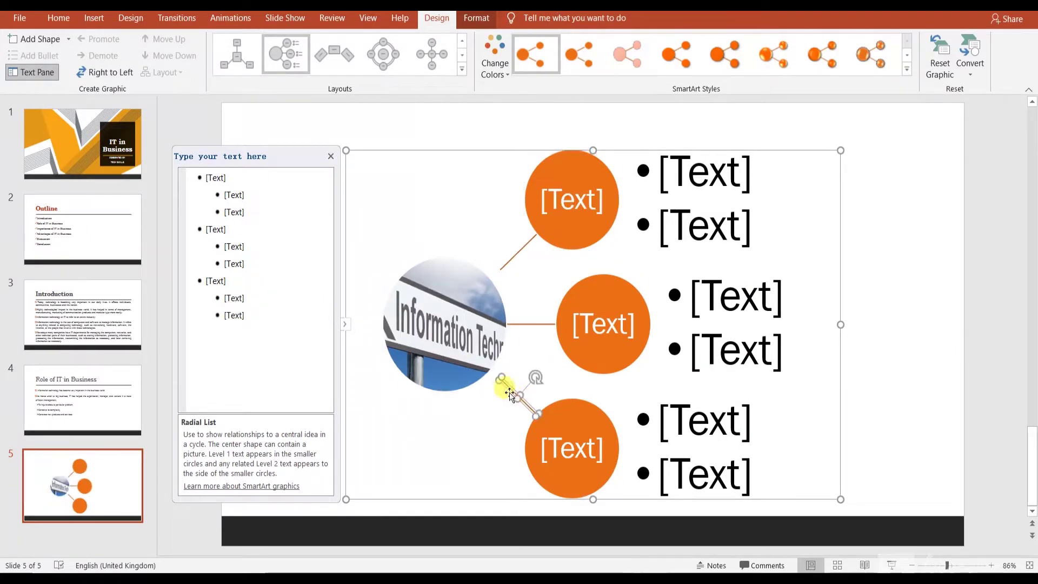
{"action": "left_click", "coordinate": [456, 355]}
{"action": "left_click_drag", "start_coordinate": [532, 409], "coordinate": [538, 410]}
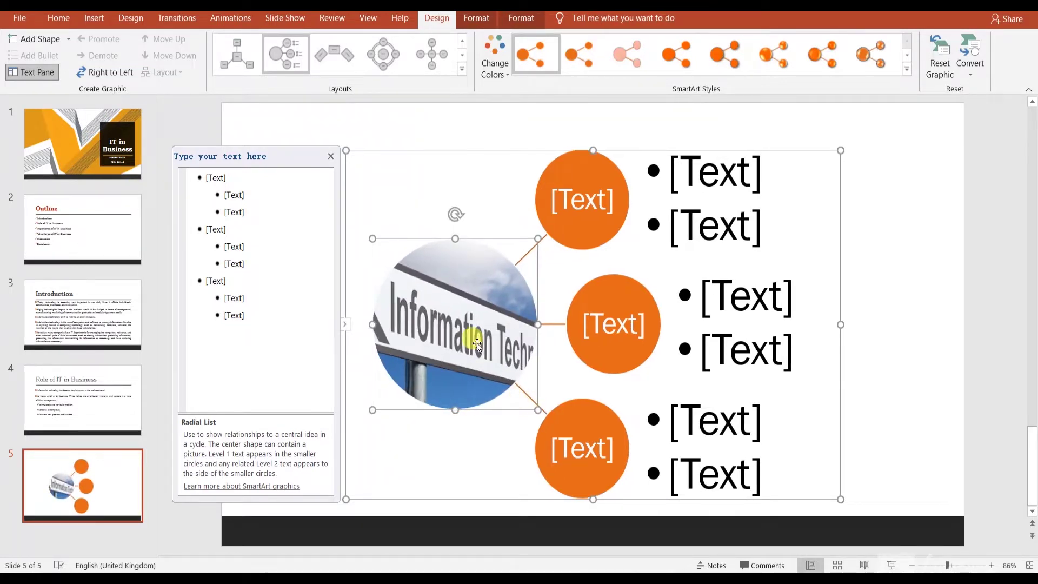
{"action": "left_click", "coordinate": [232, 177]}
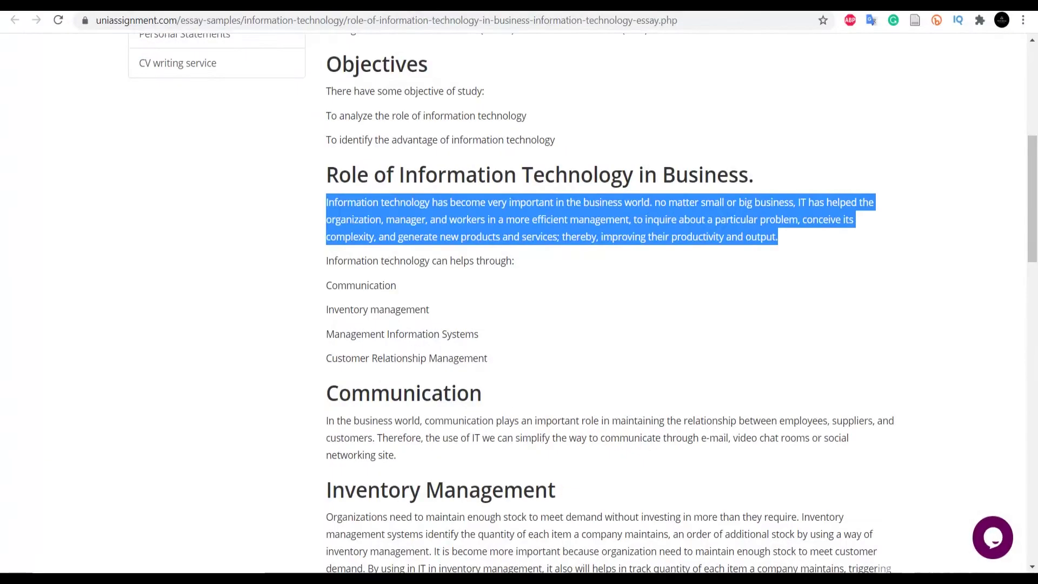
Label the first two circles Communication and Inventory management, copied from the article.
{"action": "left_click_drag", "start_coordinate": [328, 284], "coordinate": [396, 288]}
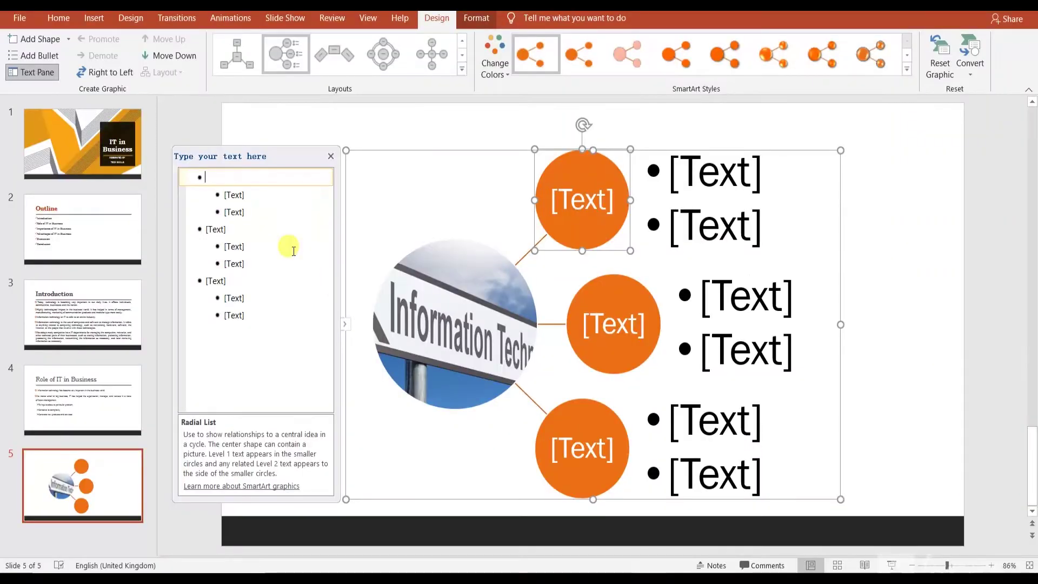
{"action": "type", "text": "Communication"}
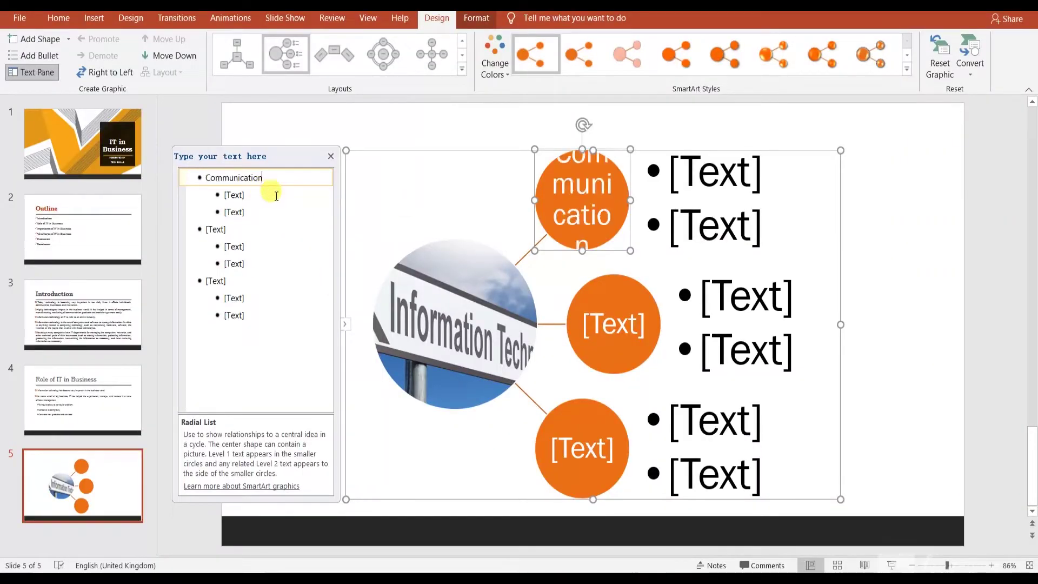
{"action": "left_click", "coordinate": [211, 229]}
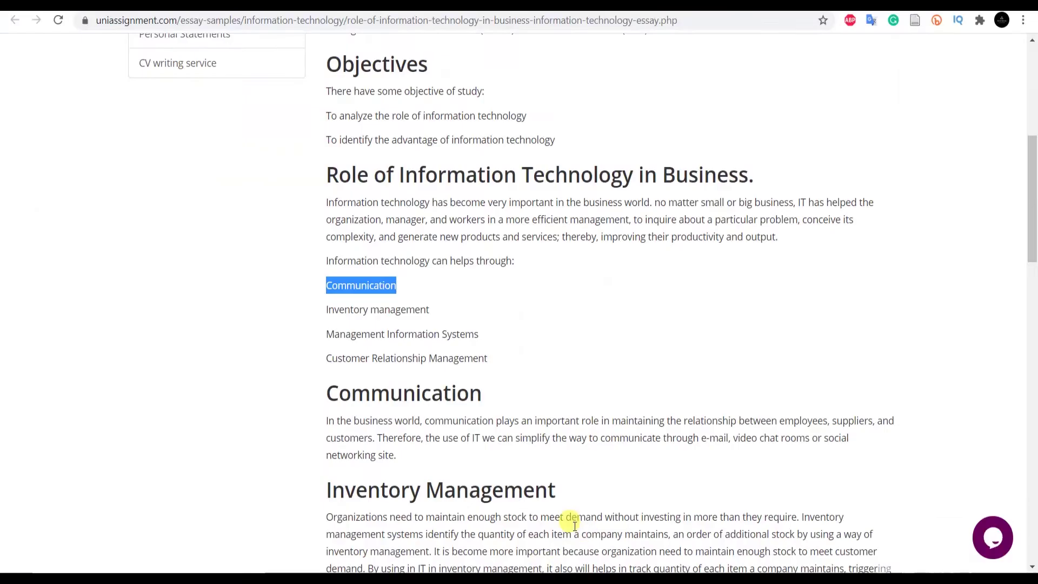
{"action": "left_click", "coordinate": [341, 308]}
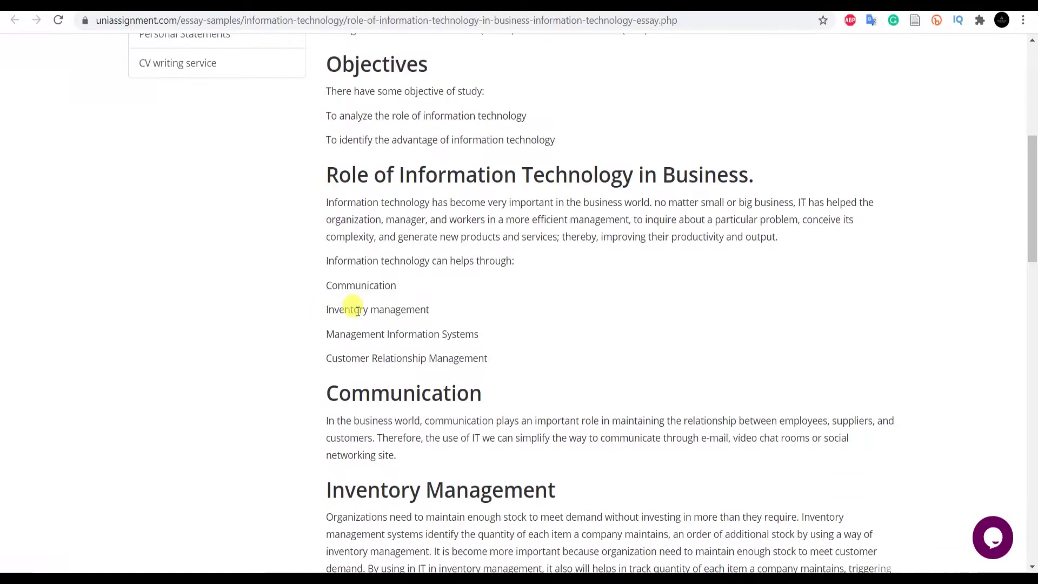
{"action": "triple_click", "coordinate": [343, 309]}
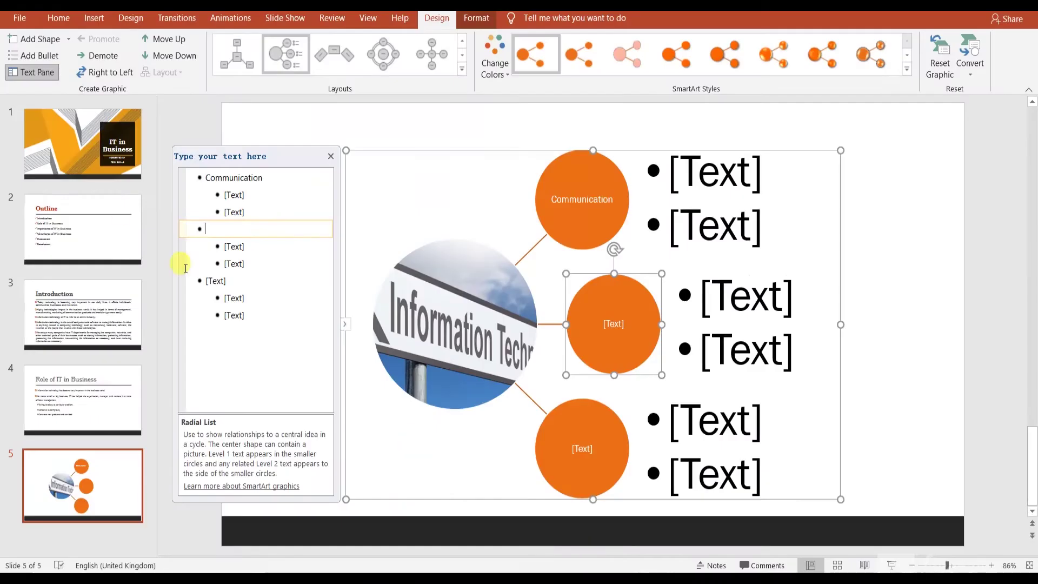
{"action": "type", "text": "Inventory management"}
{"action": "key", "text": "Return"}
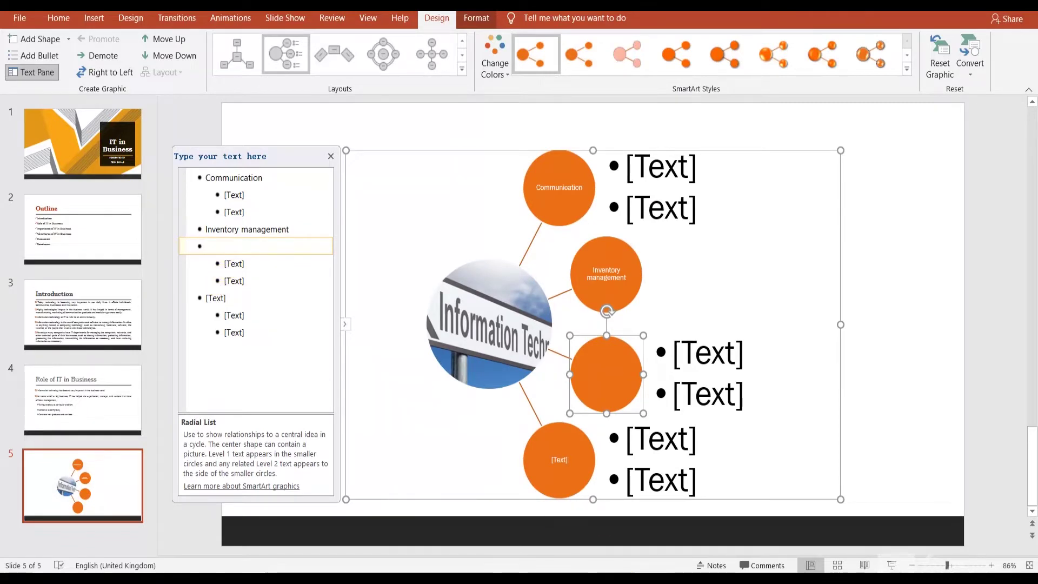
Label the third circle Management Information Systems and remove the stray empty line.
{"action": "key", "text": "alt+Tab"}
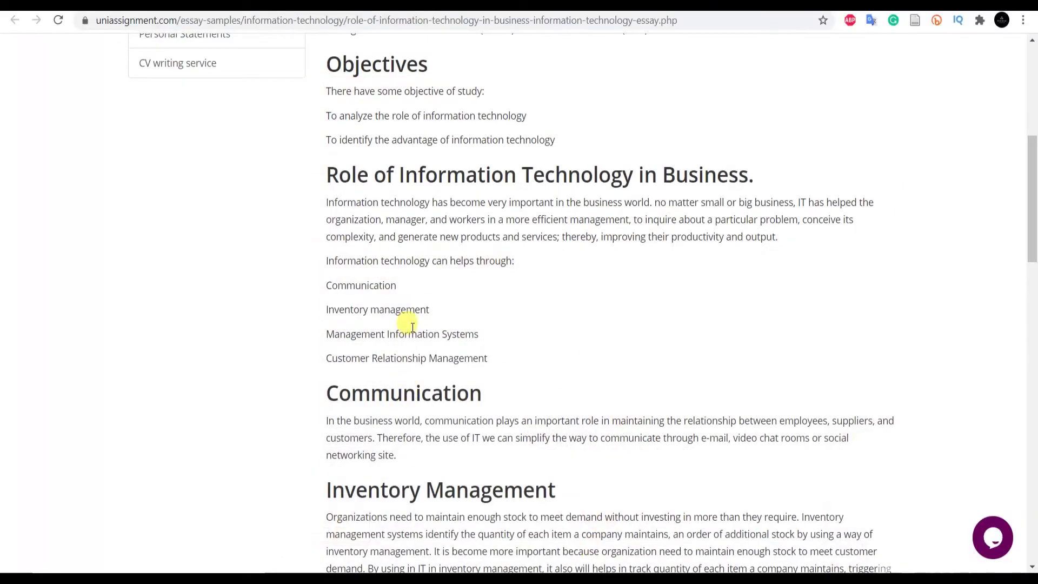
{"action": "double_click", "coordinate": [412, 333]}
{"action": "triple_click", "coordinate": [412, 334]}
{"action": "key", "text": "ctrl+c"}
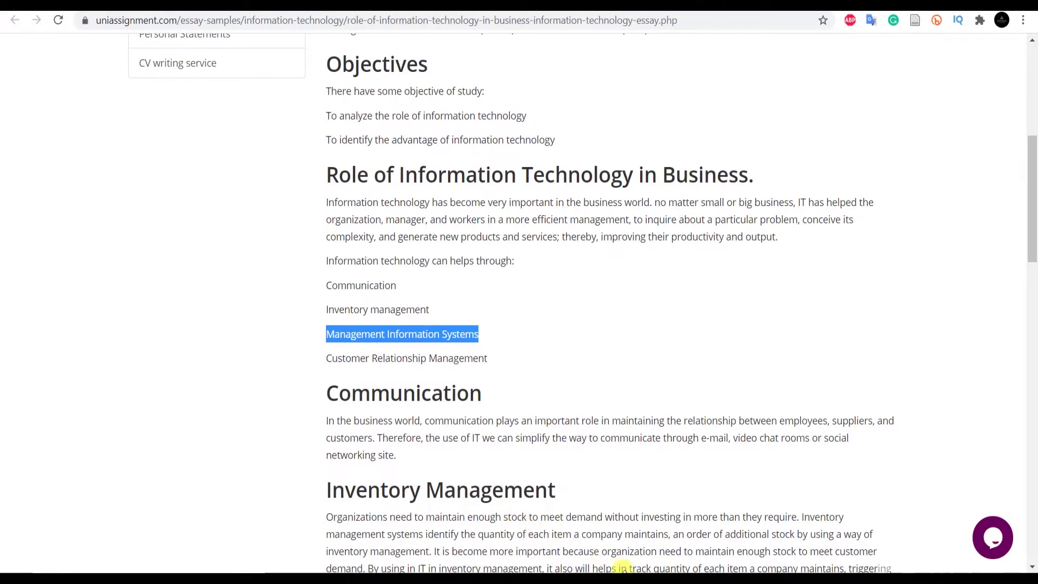
{"action": "key", "text": "alt+Tab"}
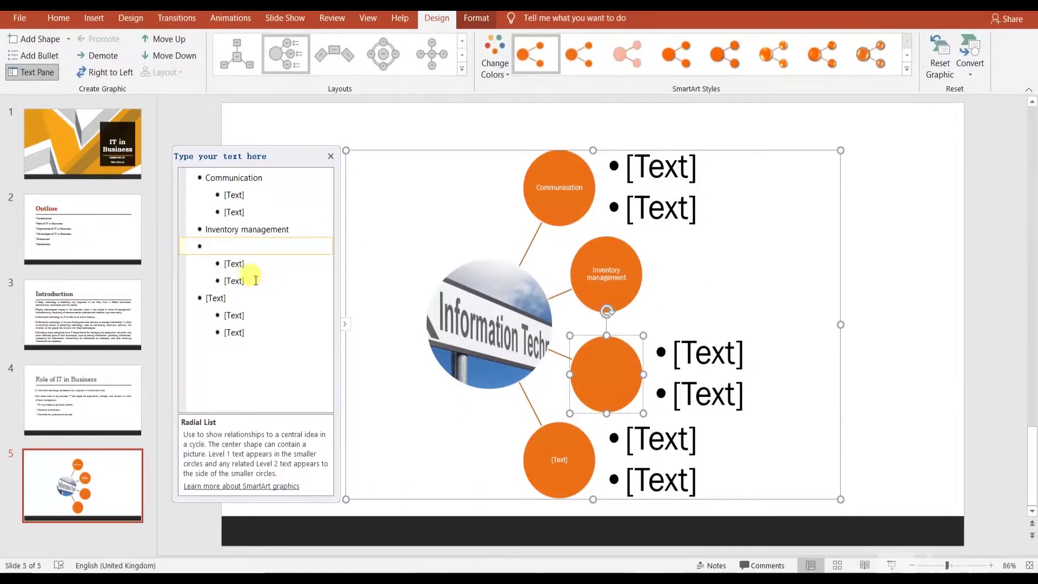
{"action": "key", "text": "ctrl+v"}
{"action": "left_click", "coordinate": [257, 261]}
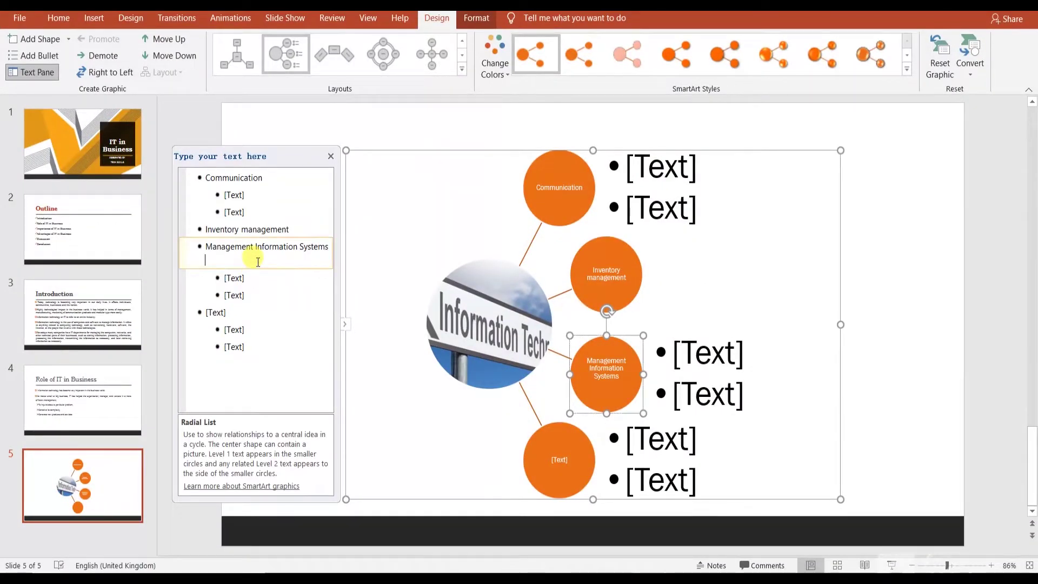
{"action": "key", "text": "BackSpace"}
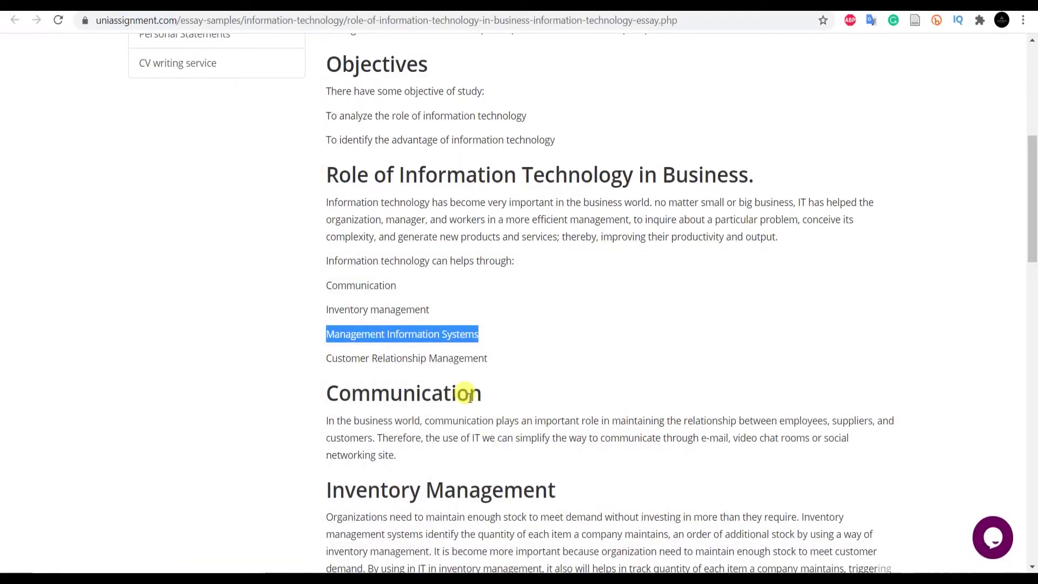
Copy Customer Relationship Management from the article for the fourth circle's label.
{"action": "triple_click", "coordinate": [431, 357]}
{"action": "key", "text": "ctrl+c"}
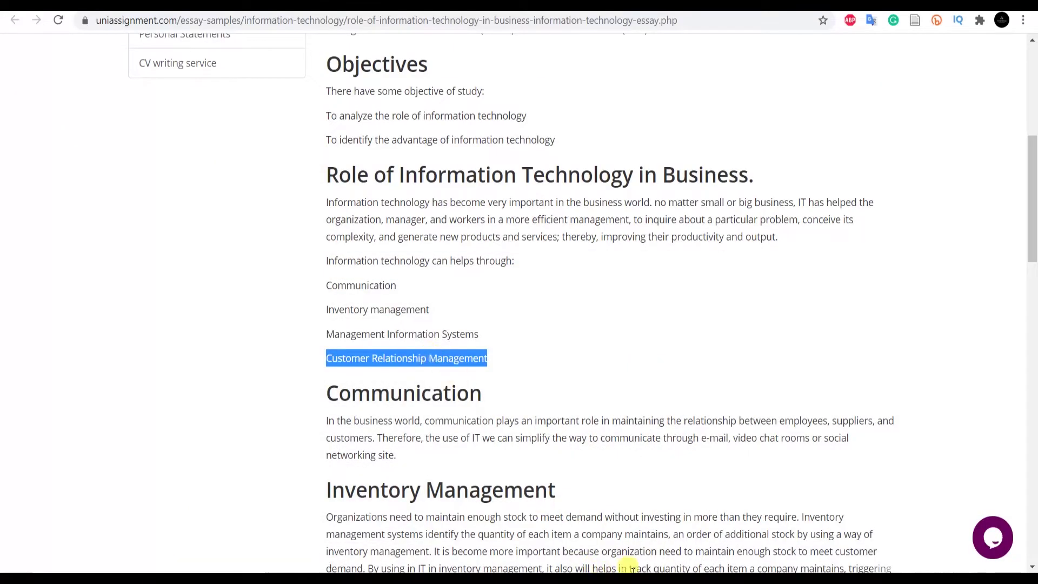
{"action": "key", "text": "alt+Tab"}
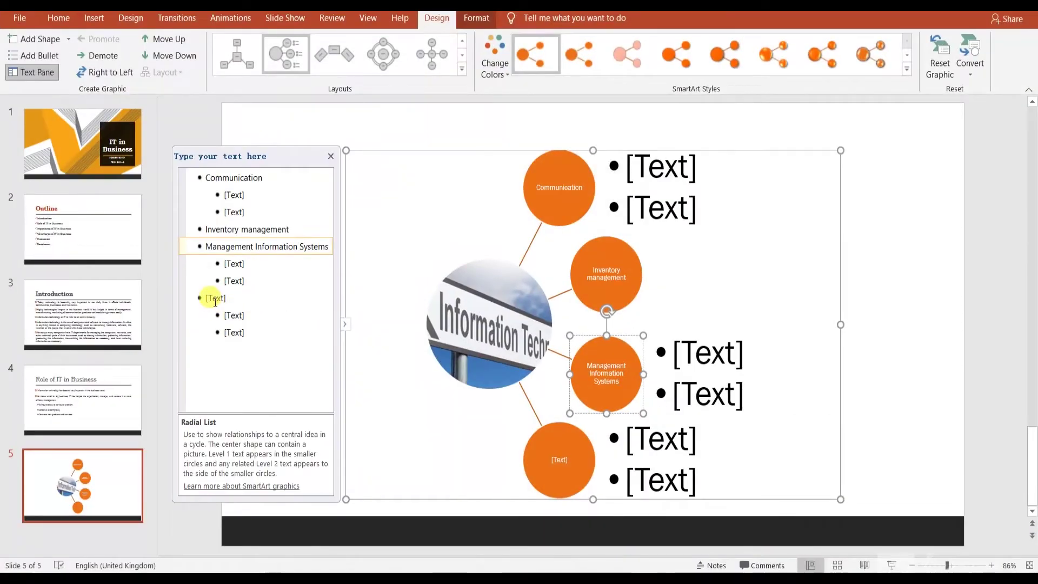
{"action": "left_click", "coordinate": [215, 298]}
Paste Customer Relationship Management as the fourth label and delete its empty sub-bullets.
{"action": "key", "text": "ctrl+v"}
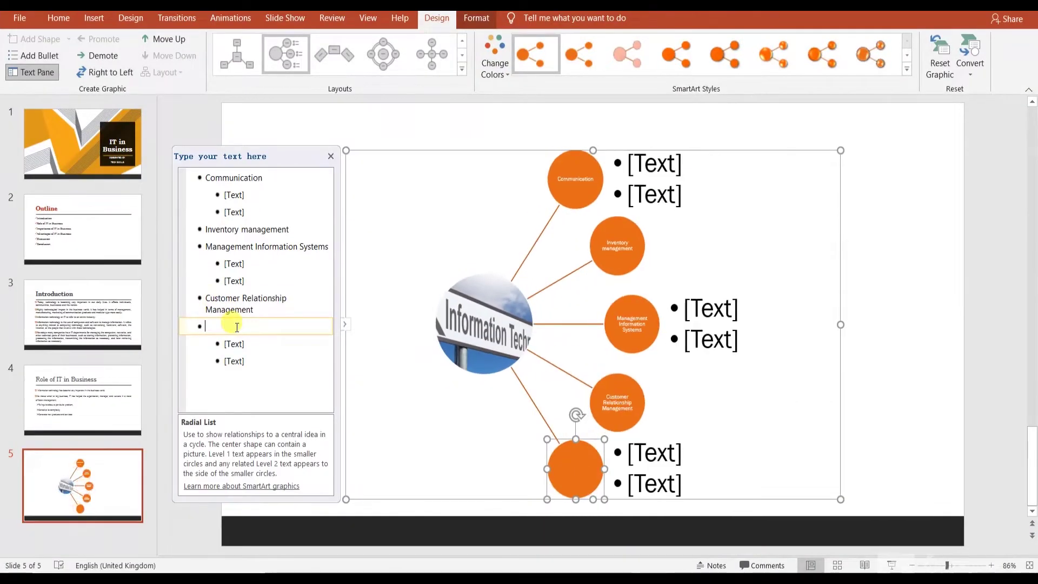
{"action": "key", "text": "BackSpace"}
{"action": "left_click", "coordinate": [251, 339]}
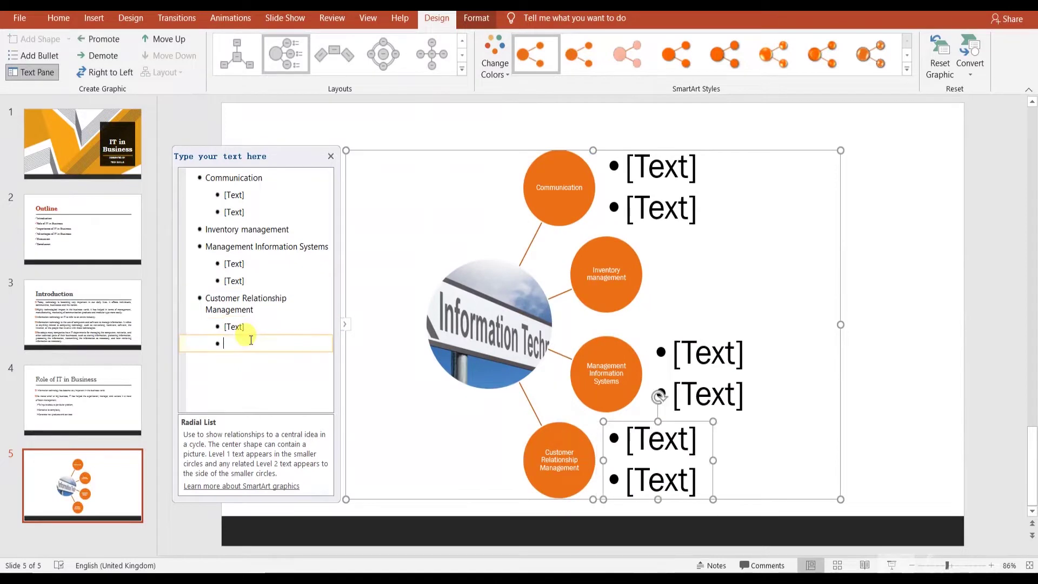
{"action": "key", "text": "BackSpace"}
{"action": "key", "text": "BackSpace"}
{"action": "key", "text": "BackSpace"}
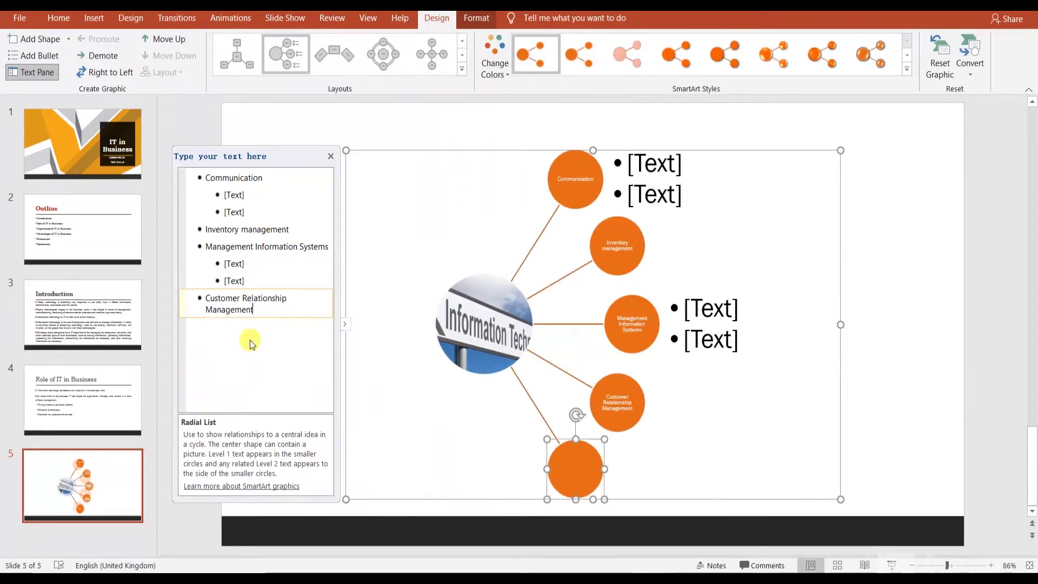
Delete the empty [Text] sub-bullets under Management Information Systems and Communication.
{"action": "left_click", "coordinate": [251, 280]}
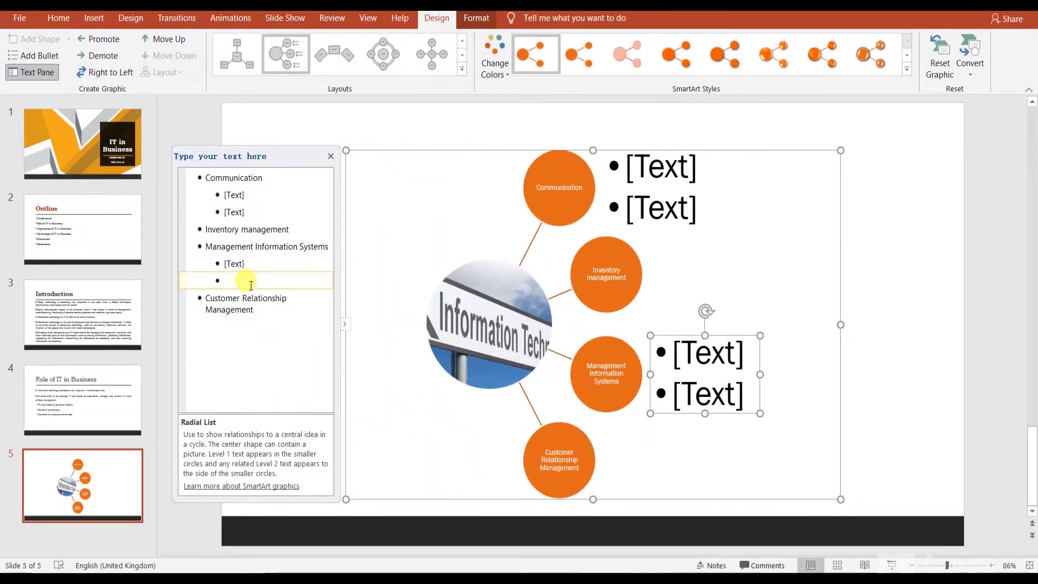
{"action": "key", "text": "BackSpace"}
{"action": "key", "text": "BackSpace"}
{"action": "key", "text": "BackSpace"}
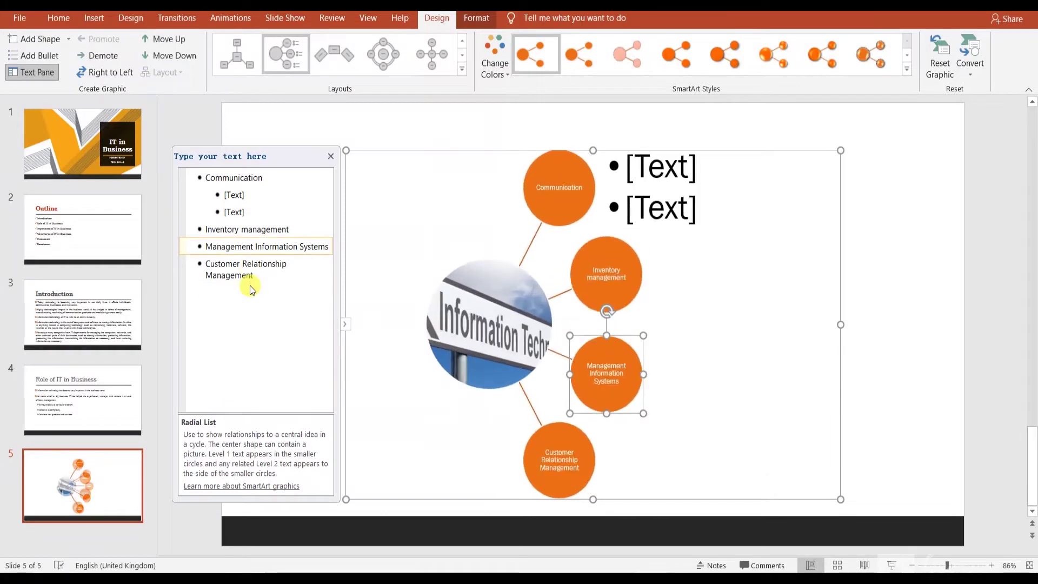
{"action": "key", "text": "BackSpace"}
{"action": "key", "text": "BackSpace"}
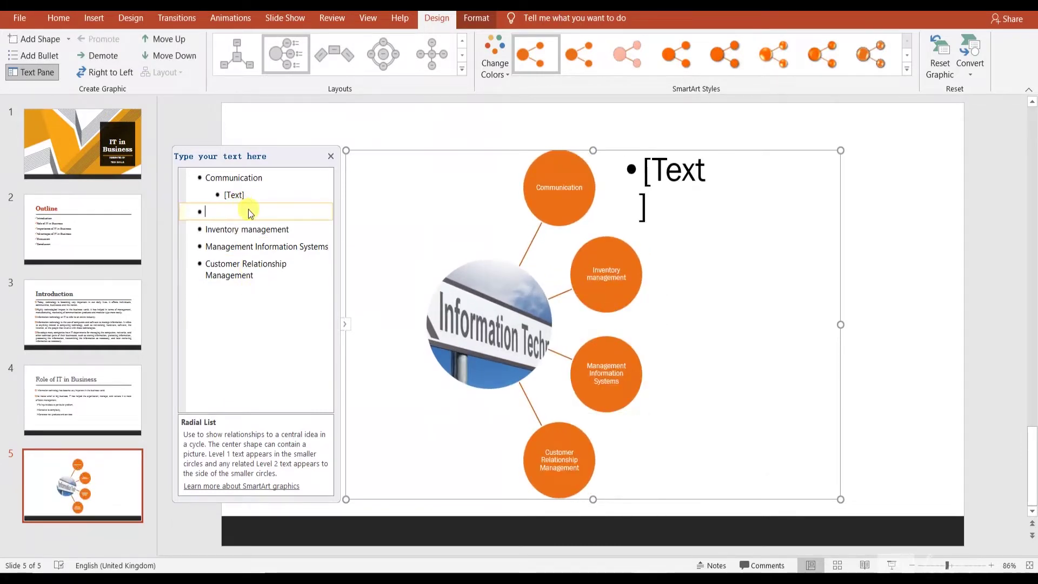
{"action": "key", "text": "BackSpace"}
{"action": "key", "text": "BackSpace"}
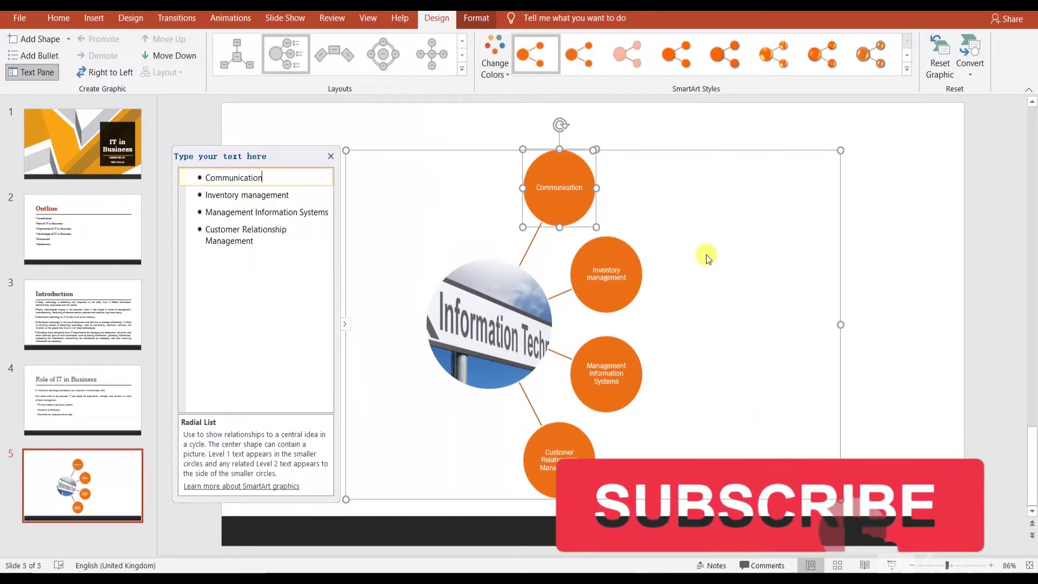
Apply the Intense Effect SmartArt style and enlarge the diagram frame up and to the right.
{"action": "left_click", "coordinate": [908, 69]}
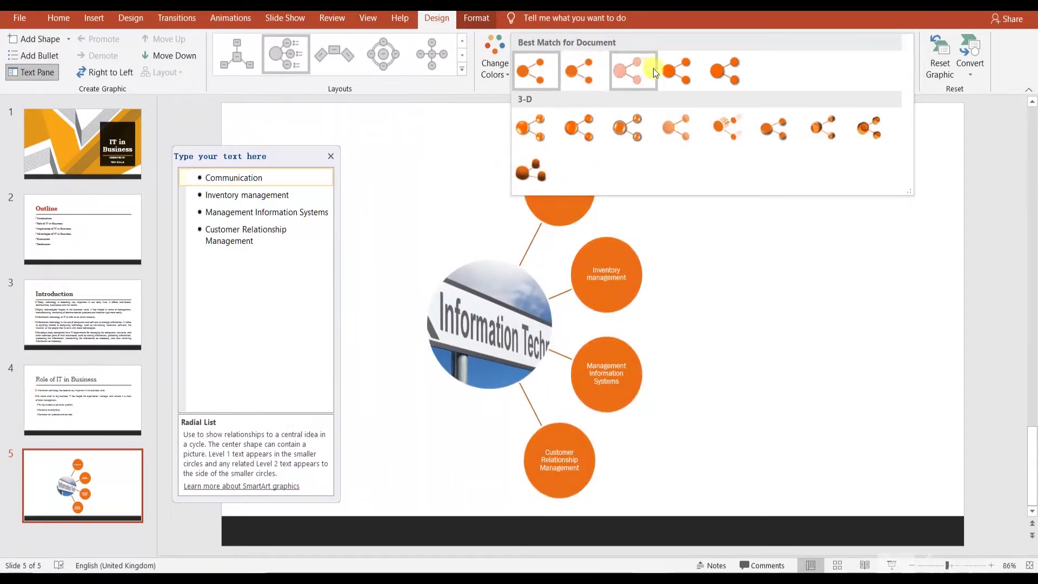
{"action": "left_click", "coordinate": [725, 82]}
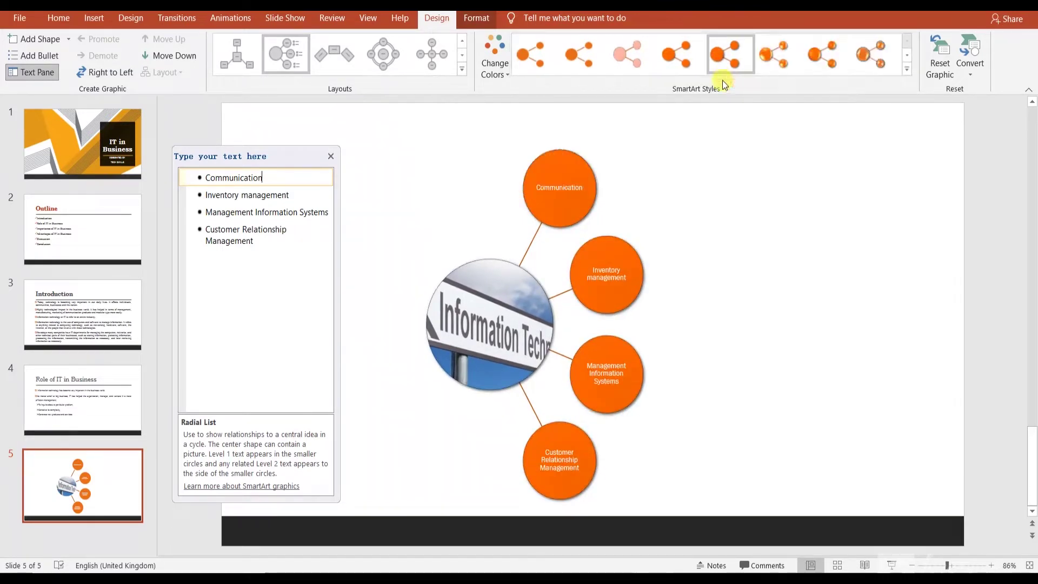
{"action": "left_click_drag", "start_coordinate": [840, 146], "coordinate": [854, 134]}
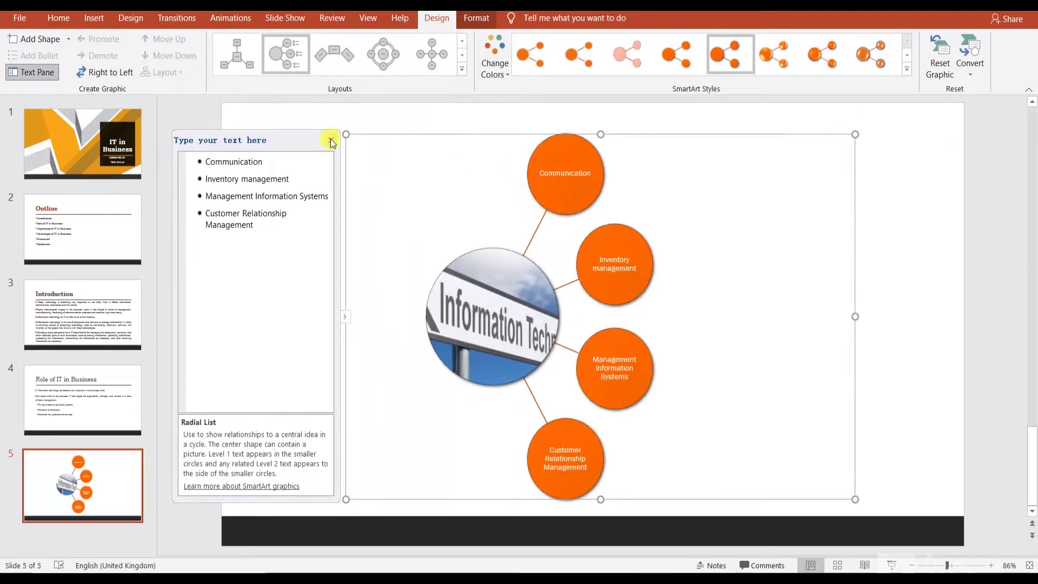
Stretch the Radial List frame up and left, after undoing a trial Communication circle resize.
{"action": "left_click", "coordinate": [331, 141]}
{"action": "left_click", "coordinate": [597, 181]}
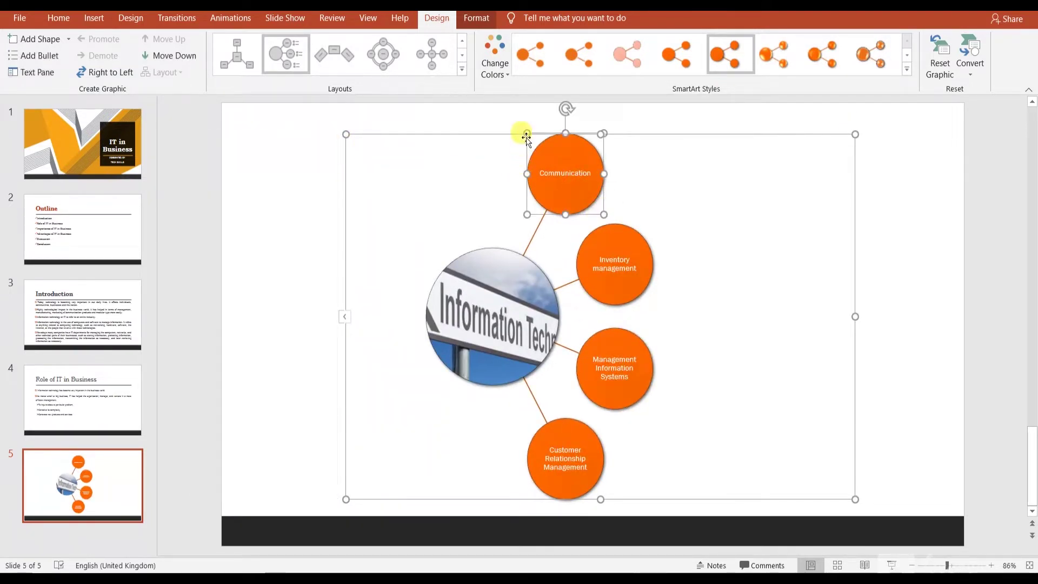
{"action": "left_click_drag", "start_coordinate": [525, 133], "coordinate": [512, 126]}
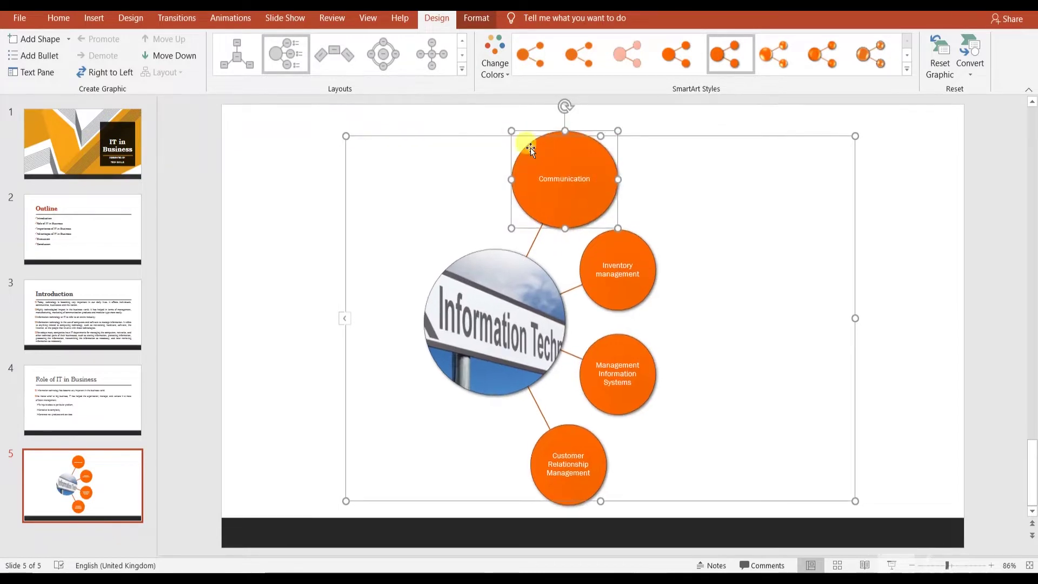
{"action": "key", "text": "ctrl+z"}
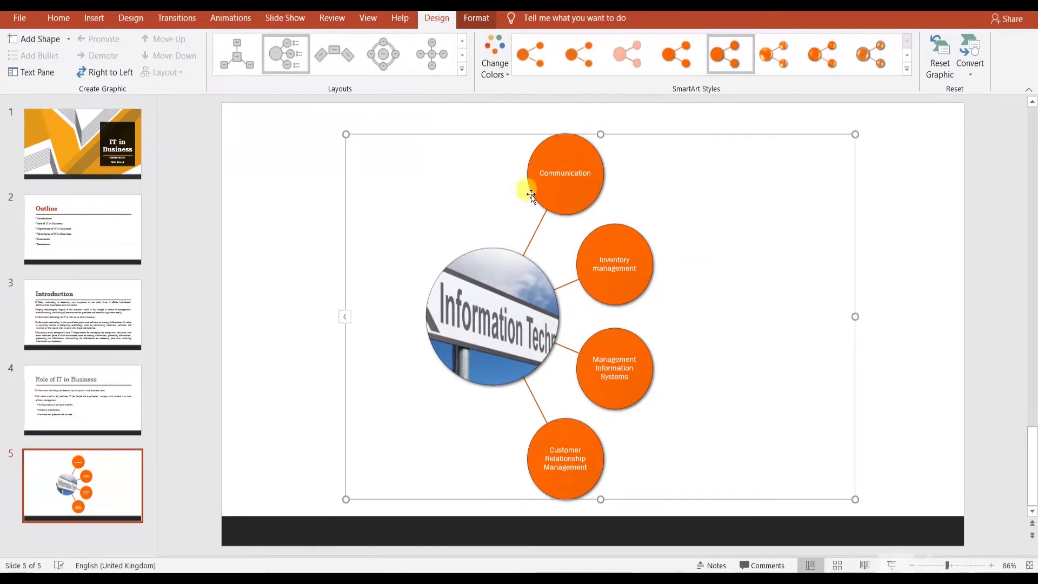
{"action": "left_click", "coordinate": [345, 318]}
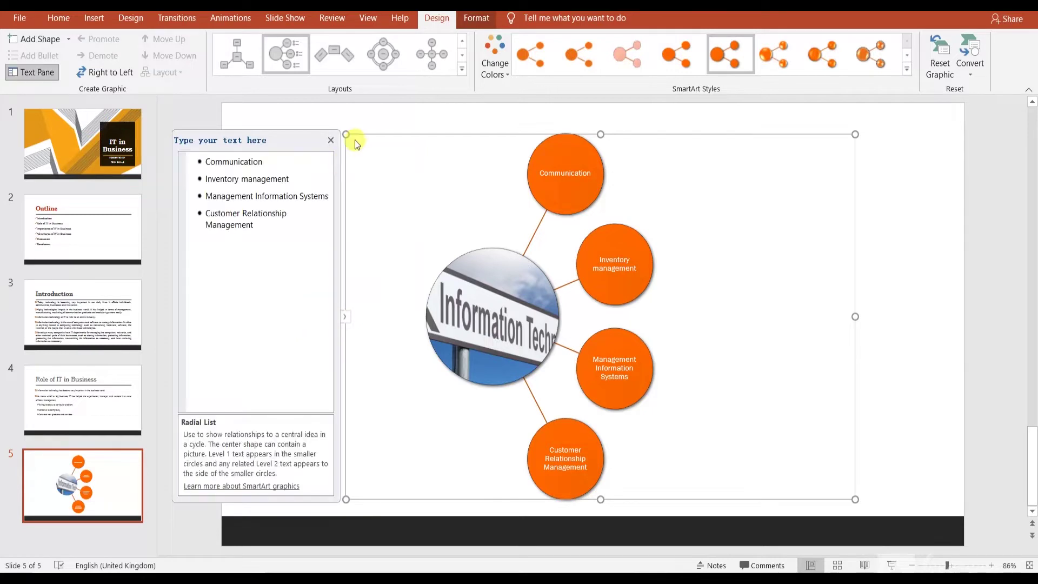
{"action": "left_click_drag", "start_coordinate": [346, 134], "coordinate": [266, 125]}
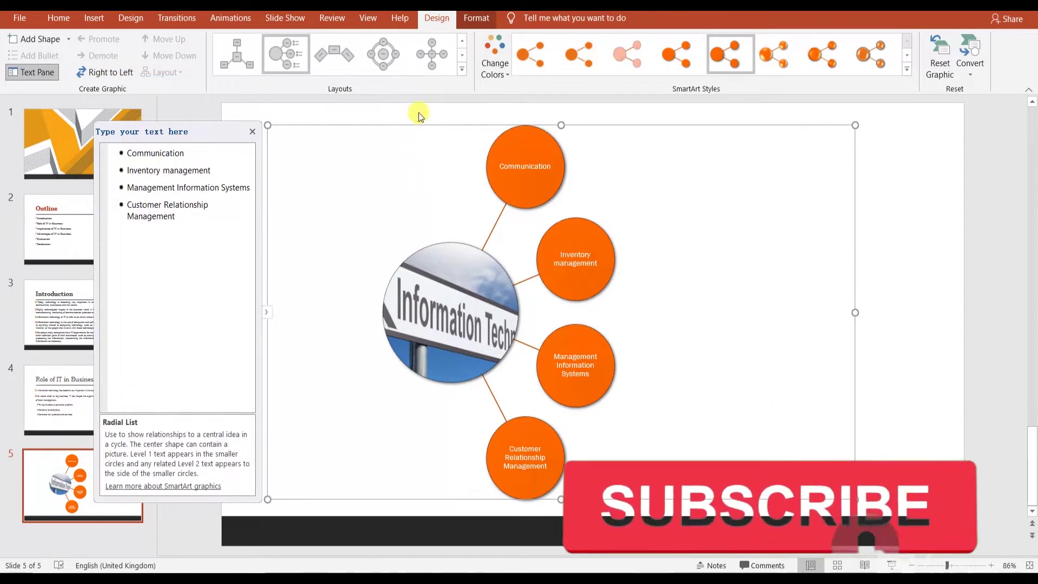
Centre-align the circle labels and make them black with a shadow WordArt style.
{"action": "left_click", "coordinate": [57, 18]}
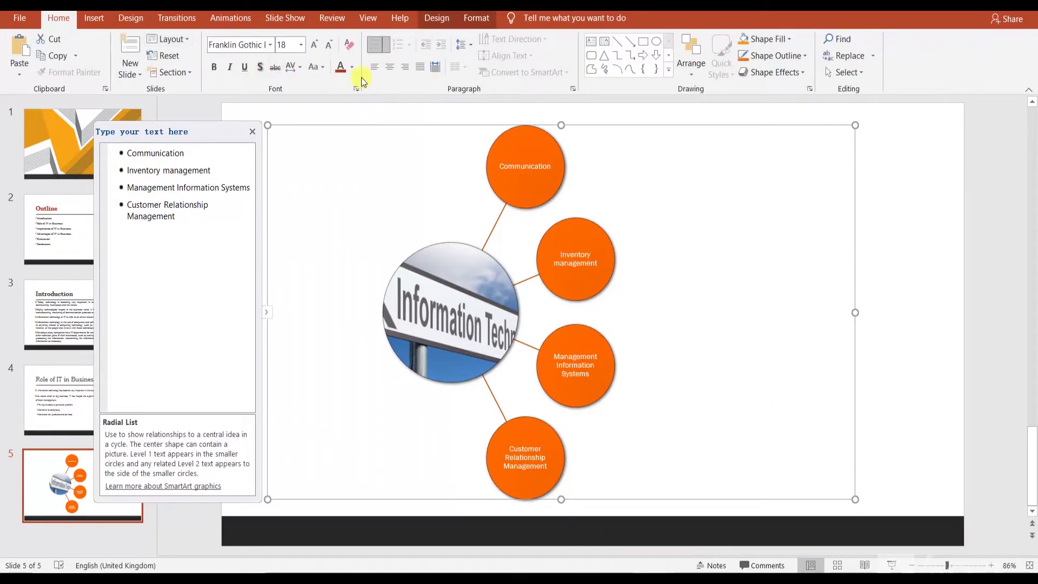
{"action": "left_click", "coordinate": [391, 67]}
{"action": "left_click", "coordinate": [471, 17]}
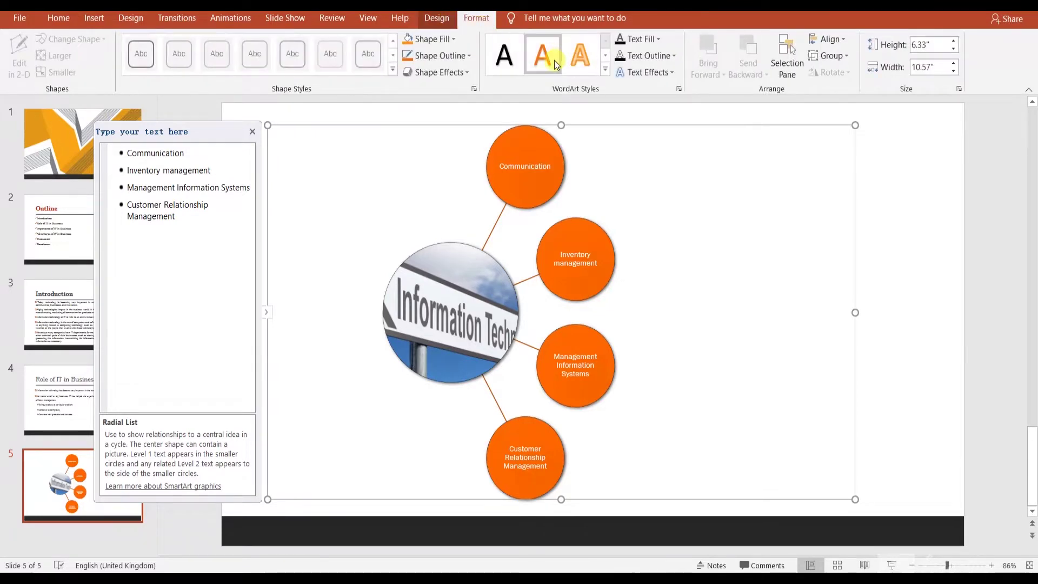
{"action": "left_click", "coordinate": [605, 69]}
{"action": "left_click", "coordinate": [509, 56]}
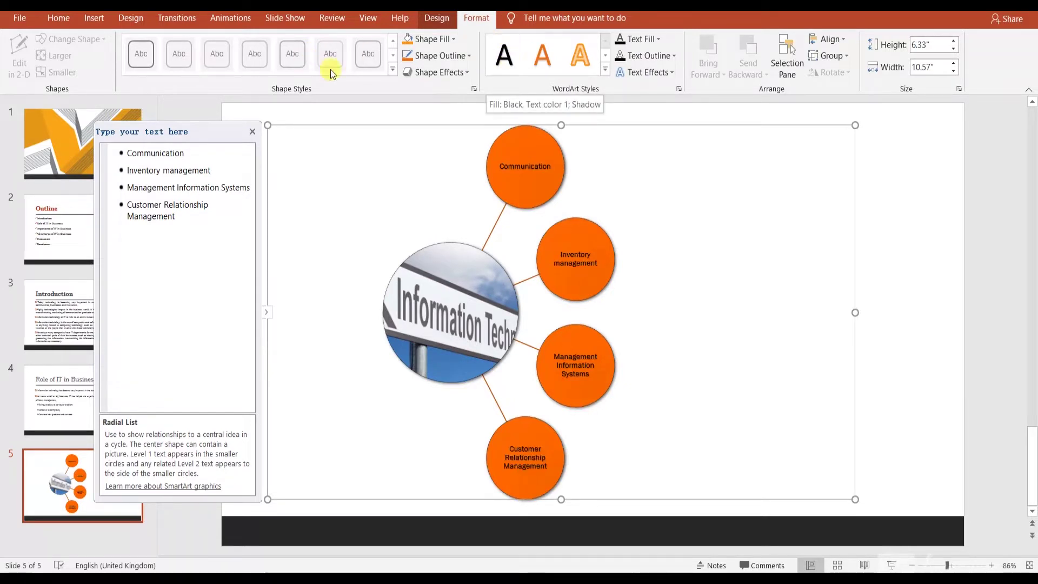
Give the diagram a white fill and bring up shape styles for the Communication circle.
{"action": "left_click", "coordinate": [456, 39]}
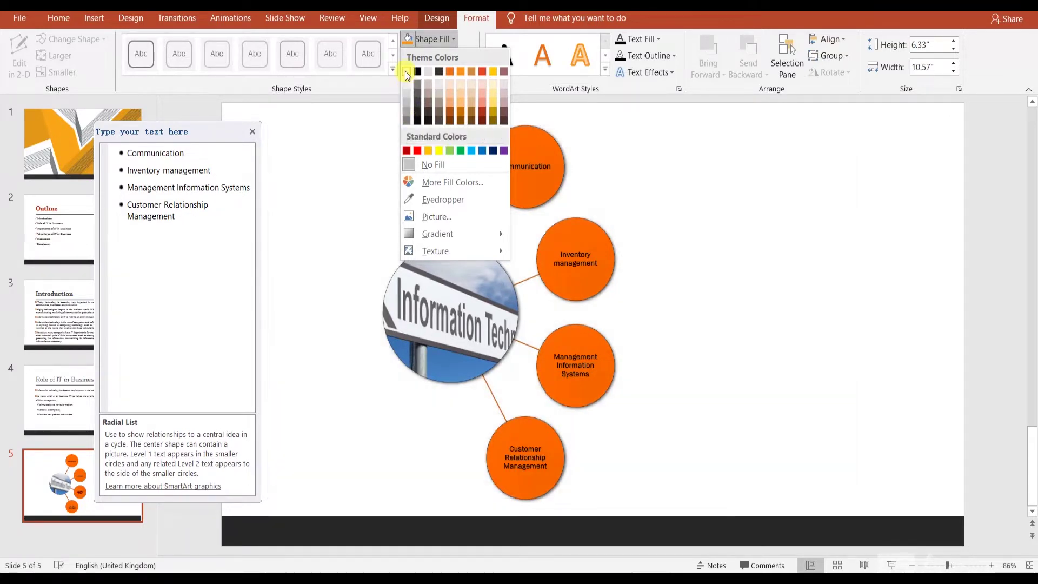
{"action": "left_click", "coordinate": [407, 73]}
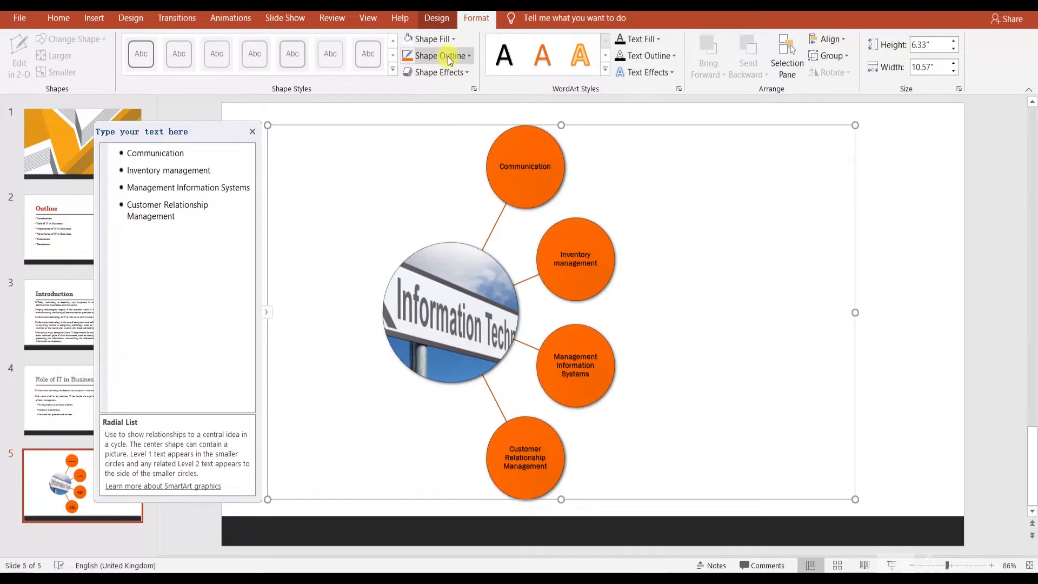
{"action": "left_click", "coordinate": [449, 57]}
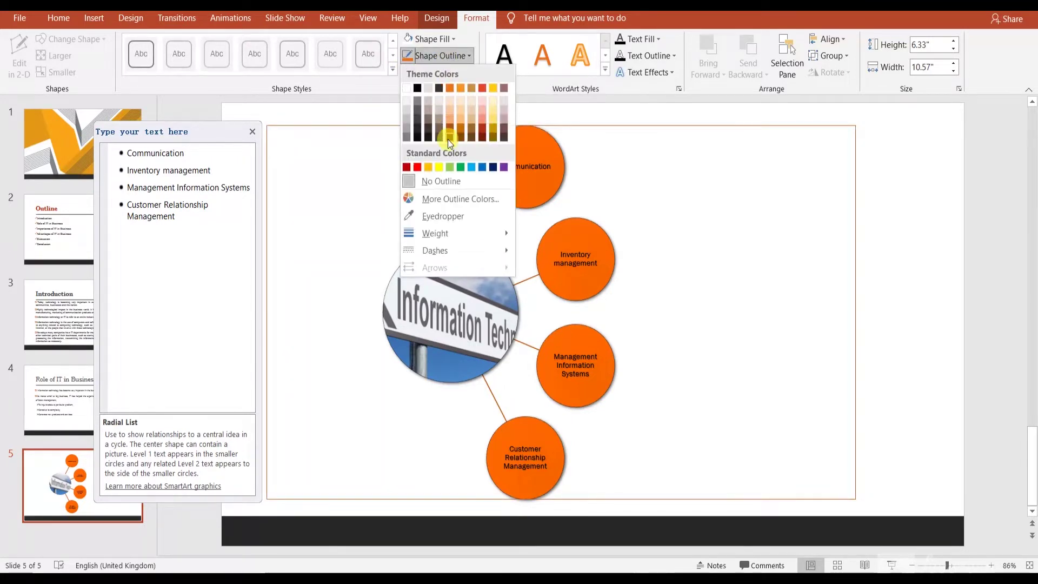
{"action": "left_click", "coordinate": [443, 59]}
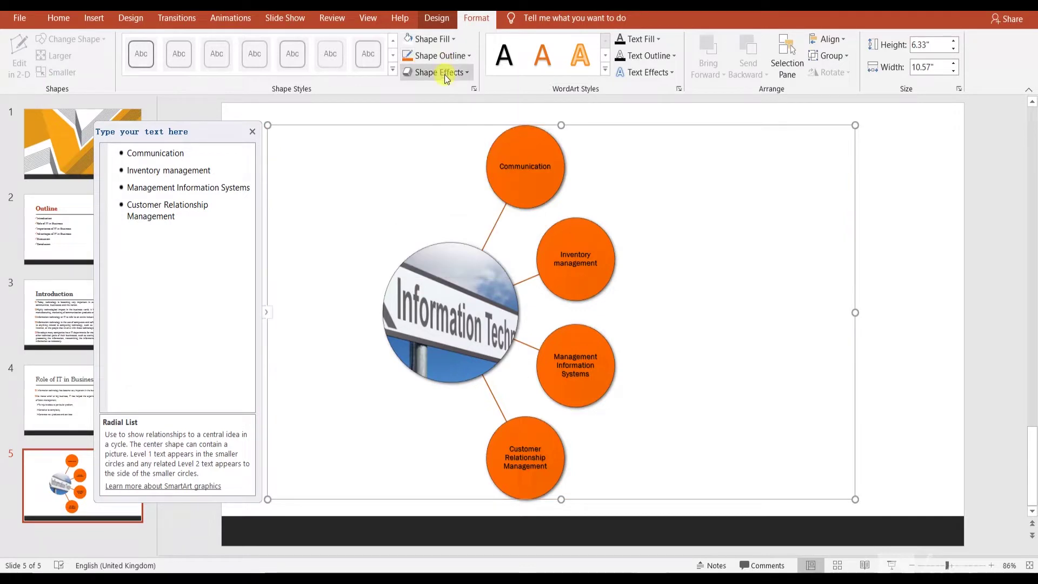
{"action": "left_click", "coordinate": [553, 151]}
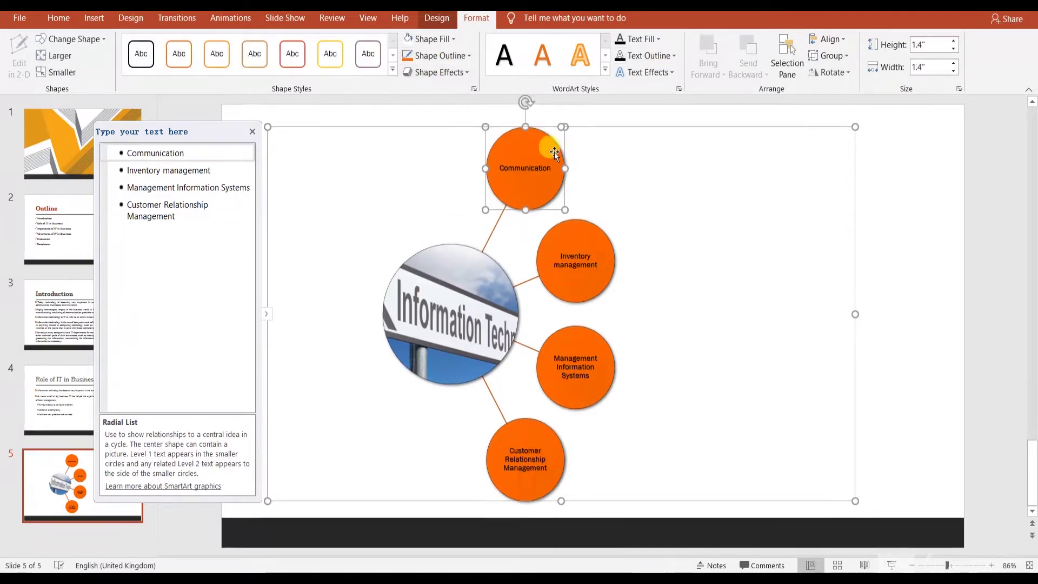
{"action": "left_click", "coordinate": [392, 69]}
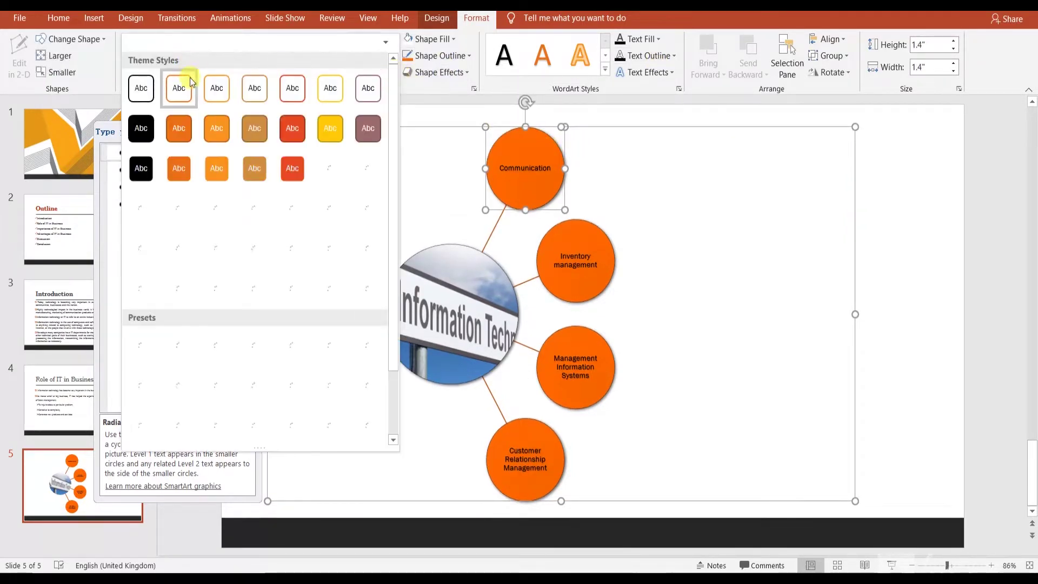
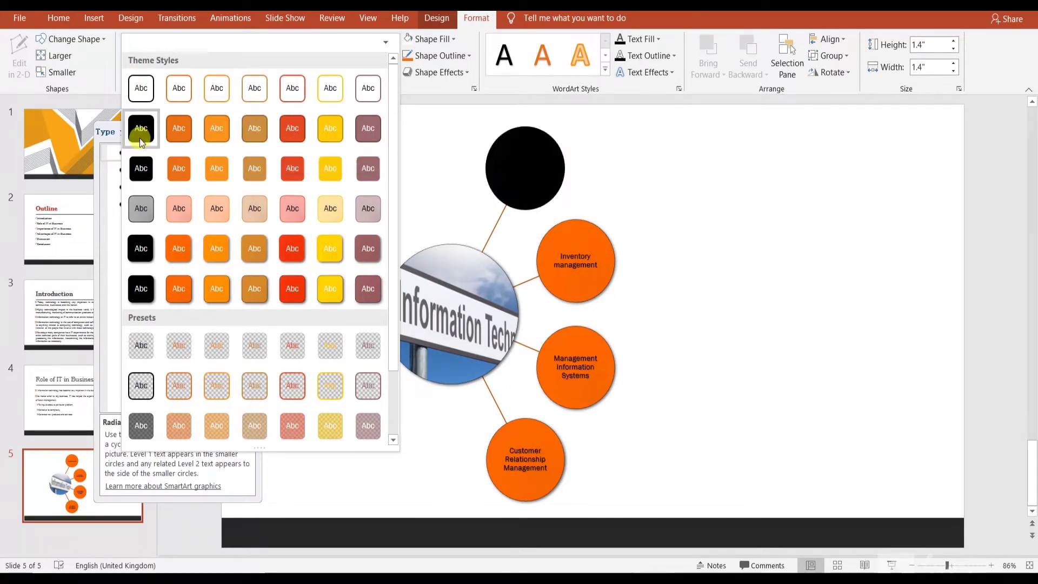
Preview shape styles on the Communication circle, leaving it orange.
{"action": "left_click", "coordinate": [556, 243]}
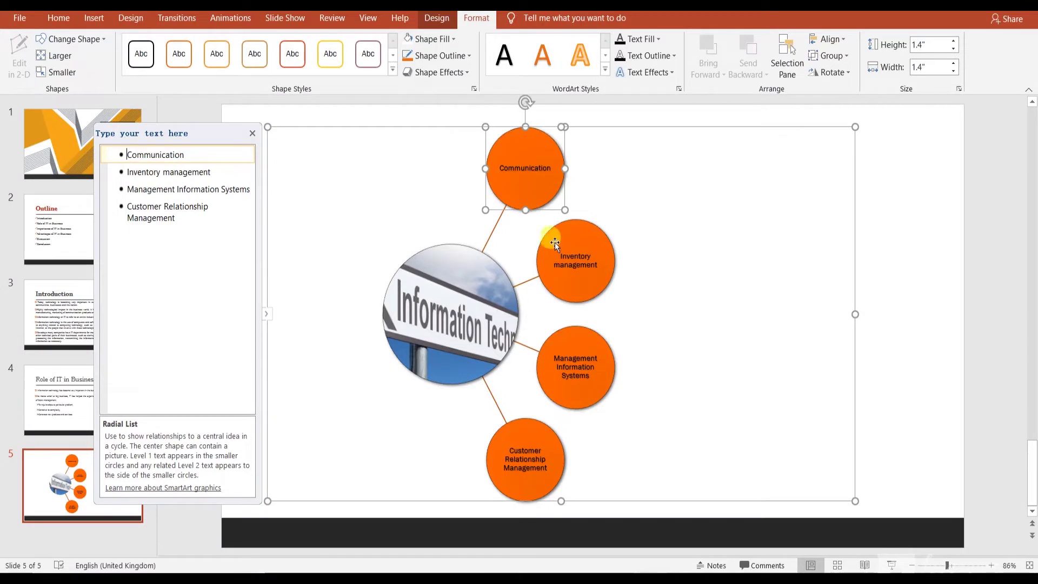
{"action": "left_click", "coordinate": [393, 69]}
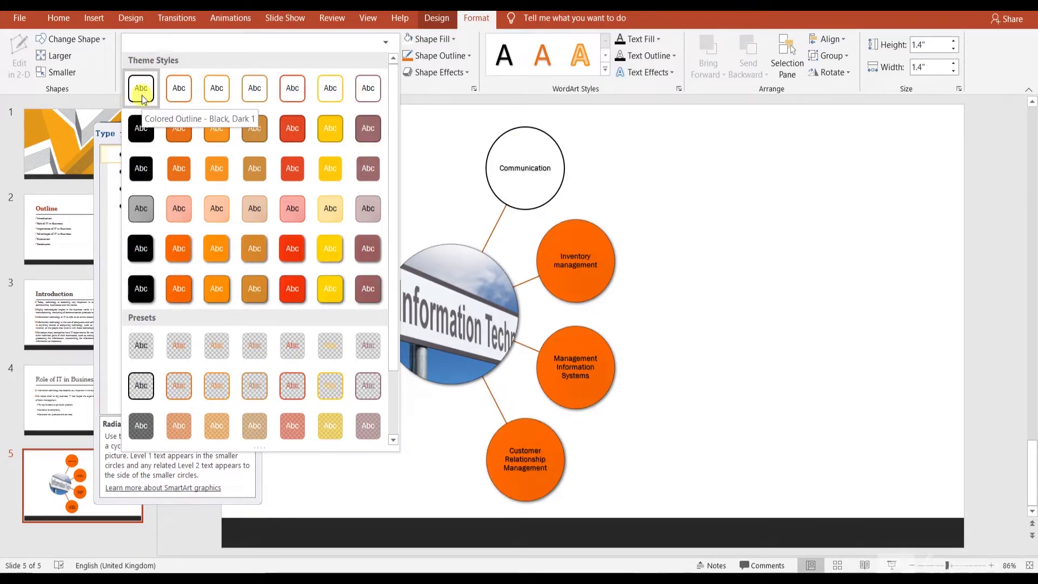
{"action": "left_click", "coordinate": [454, 204]}
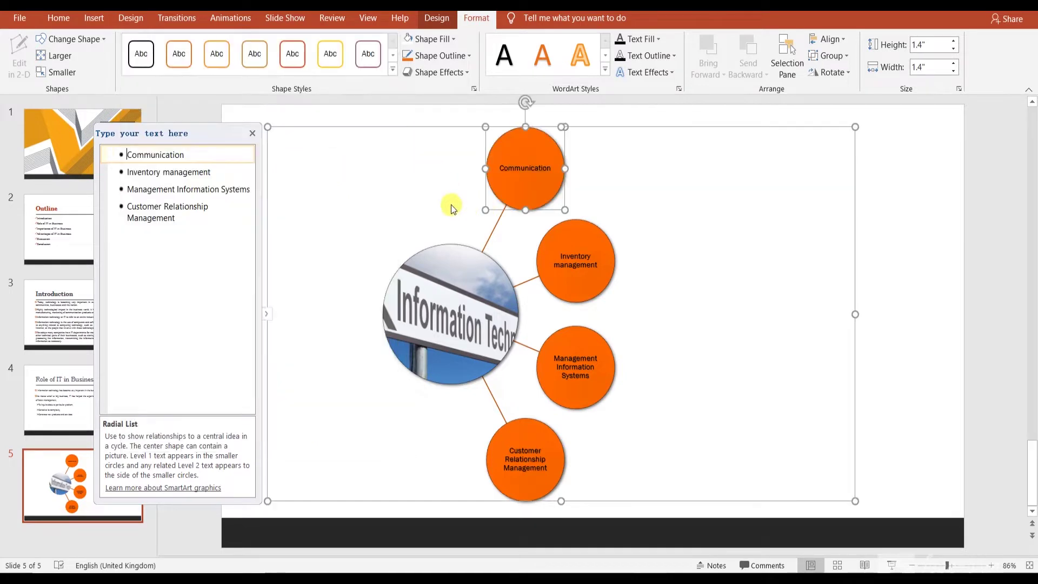
Close the diagram's text pane and move the radial diagram further right.
{"action": "left_click", "coordinate": [252, 133]}
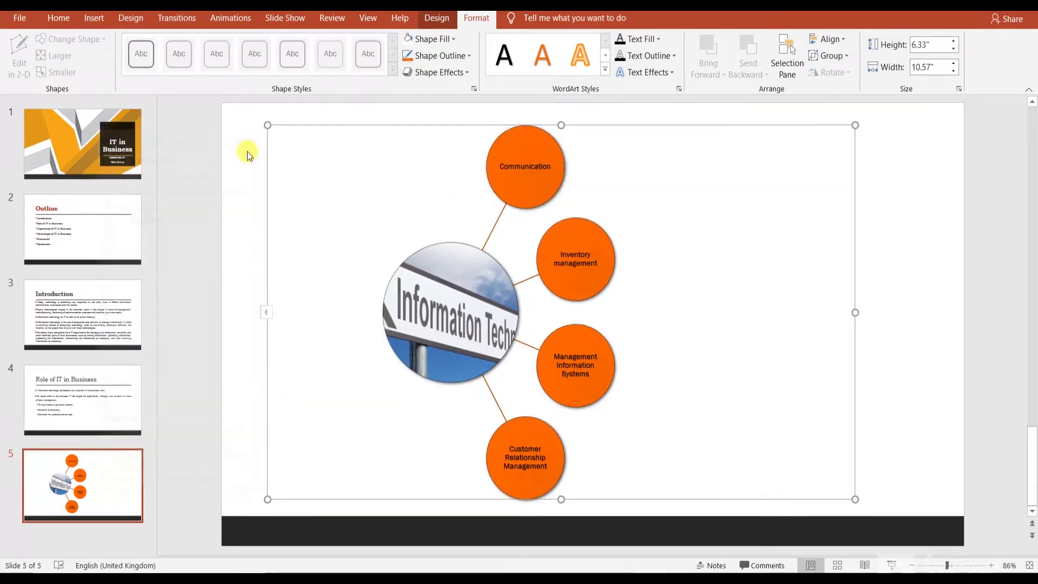
{"action": "left_click", "coordinate": [248, 154]}
{"action": "left_click", "coordinate": [464, 269]}
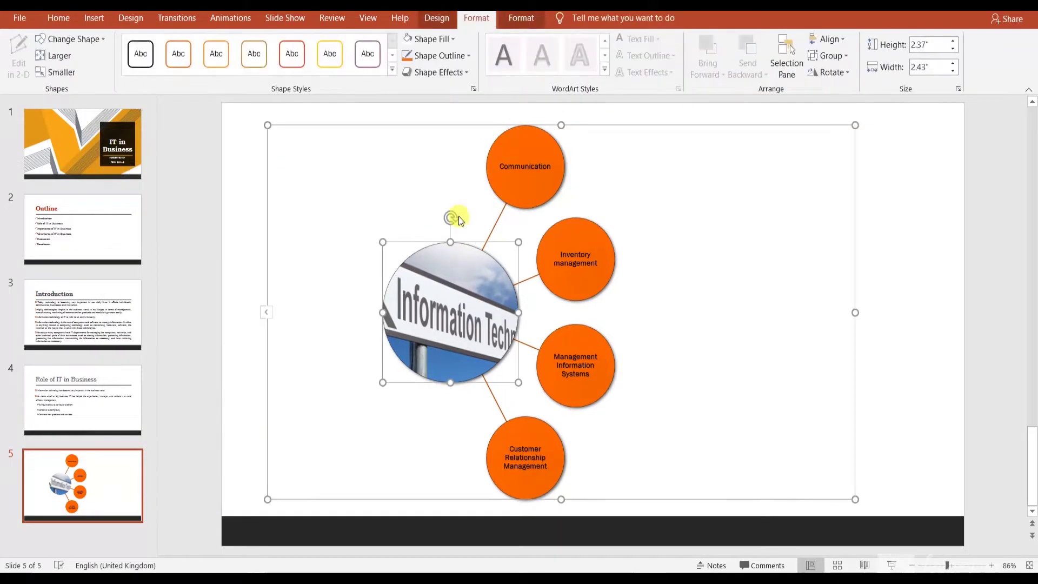
{"action": "left_click_drag", "start_coordinate": [482, 125], "coordinate": [557, 126]}
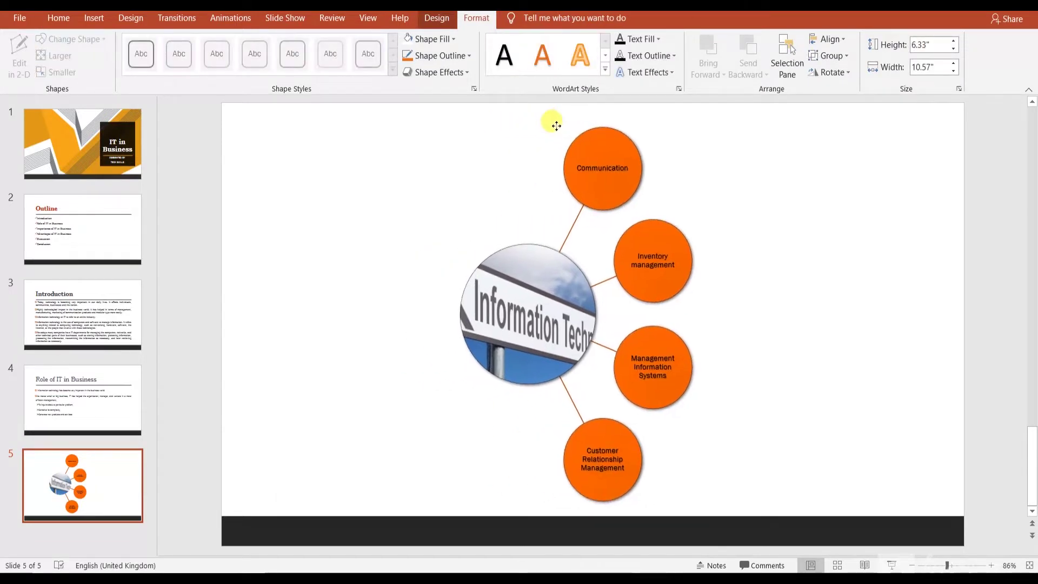
{"action": "left_click", "coordinate": [297, 191]}
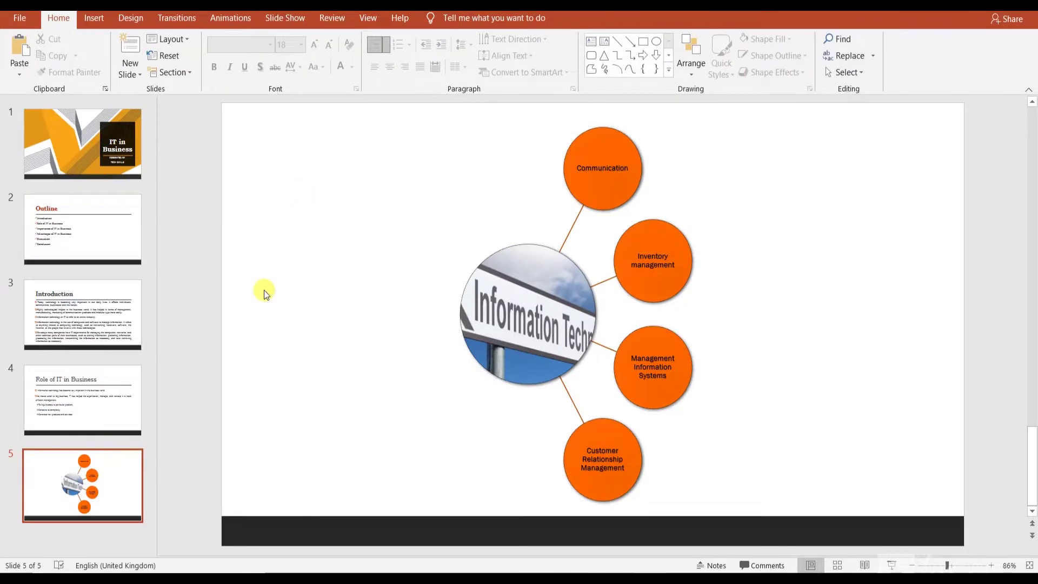
Add a new blank slide 6 after slide 5.
{"action": "left_click", "coordinate": [99, 530]}
{"action": "right_click", "coordinate": [99, 530]}
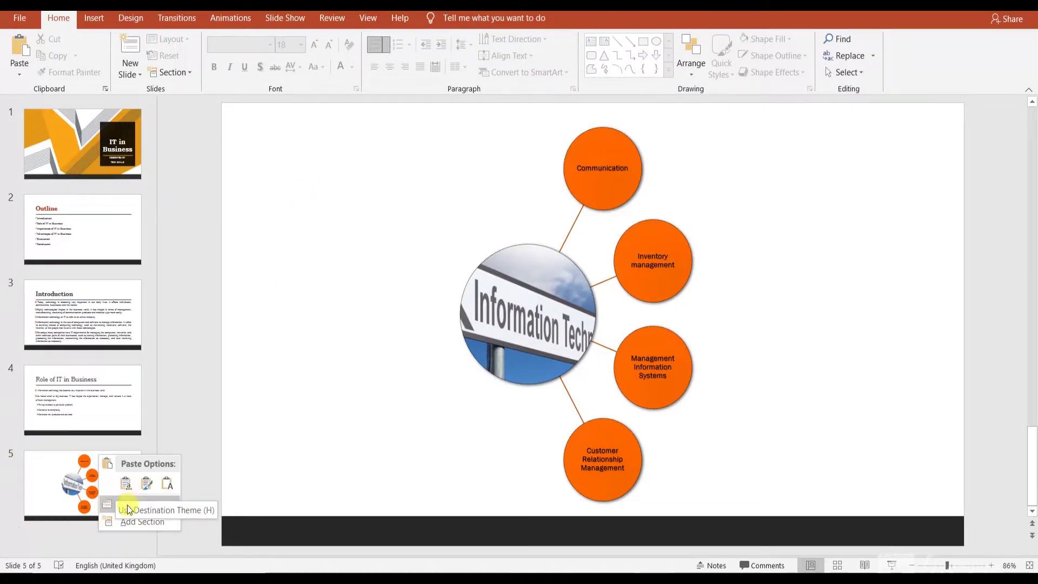
{"action": "left_click", "coordinate": [128, 504]}
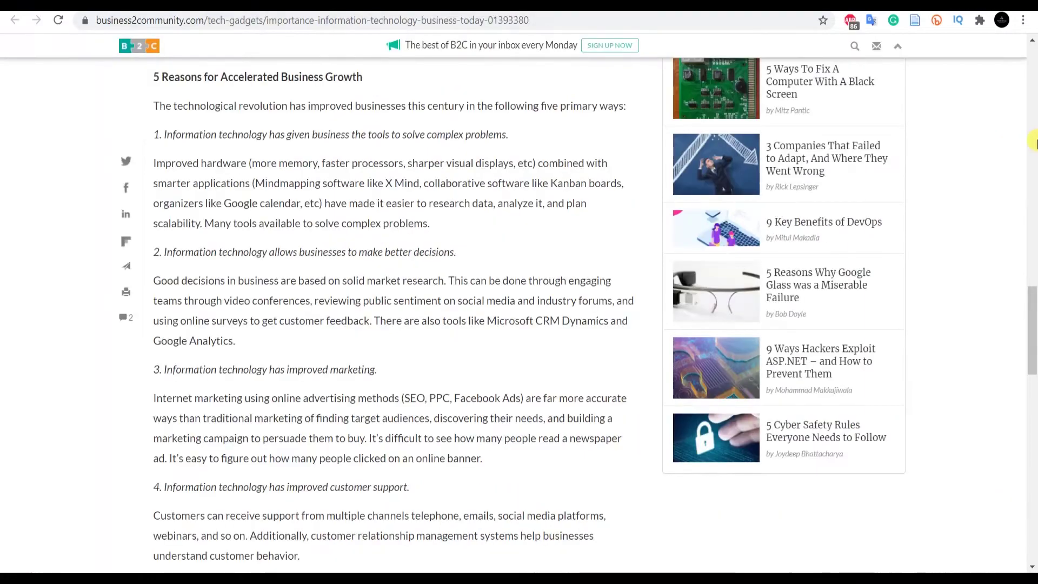
Copy the article's first three paragraphs, ending with 'go far.', and return to PowerPoint.
{"action": "scroll", "coordinate": [1034, 162], "scroll_direction": "up", "scroll_amount": 9}
{"action": "scroll", "coordinate": [1034, 162], "scroll_direction": "up", "scroll_amount": 4}
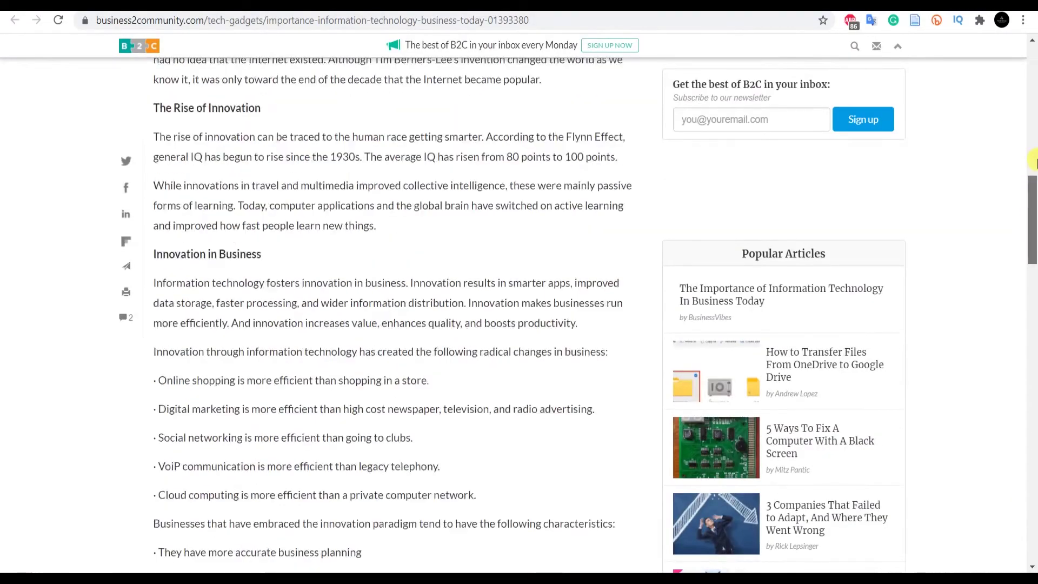
{"action": "scroll", "coordinate": [1029, 135], "scroll_direction": "up", "scroll_amount": 5}
{"action": "scroll", "coordinate": [1027, 65], "scroll_direction": "up", "scroll_amount": 6}
{"action": "scroll", "coordinate": [1022, 111], "scroll_direction": "down", "scroll_amount": 3}
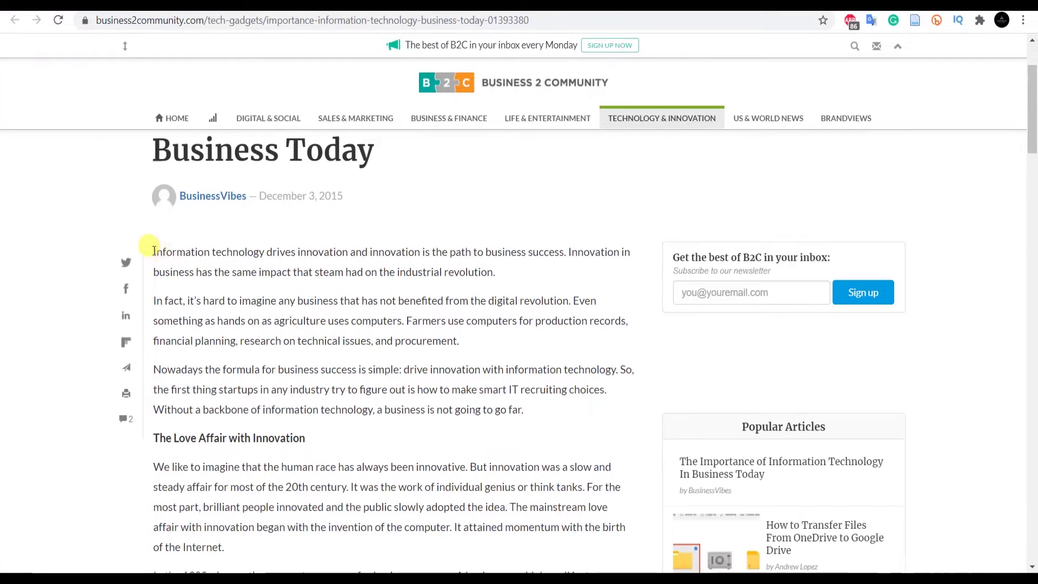
{"action": "mouse_move", "coordinate": [150, 252]}
{"action": "left_mouse_down"}
{"action": "mouse_move", "coordinate": [532, 429]}
{"action": "mouse_move", "coordinate": [523, 411]}
{"action": "left_mouse_up"}
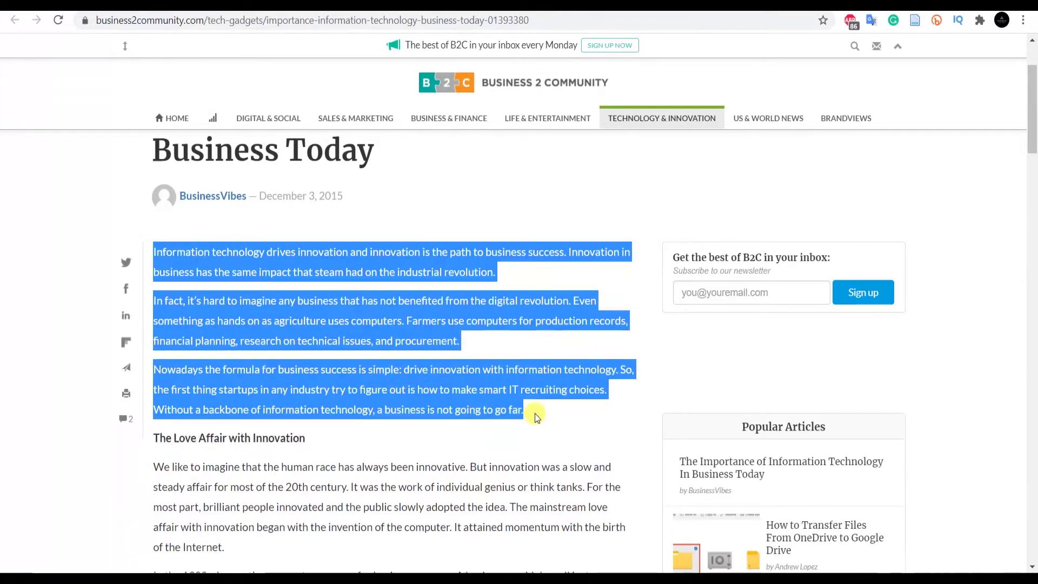
{"action": "right_click", "coordinate": [427, 395]}
{"action": "left_click", "coordinate": [443, 410]}
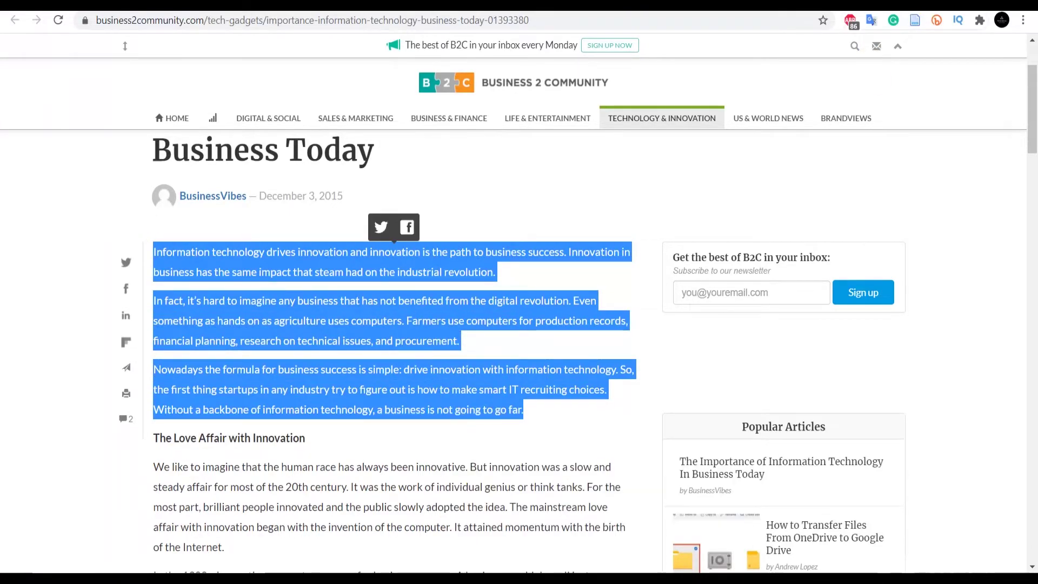
{"action": "key", "text": "alt+Tab"}
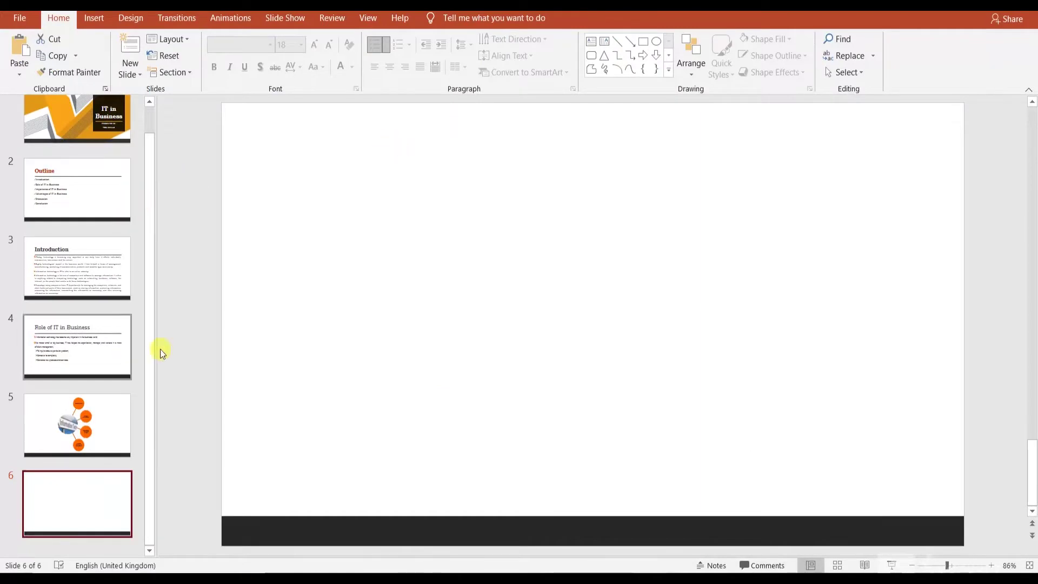
Add a Title and Content slide titled 'Importance of IT in Business'.
{"action": "left_click", "coordinate": [92, 490]}
{"action": "left_click", "coordinate": [96, 466]}
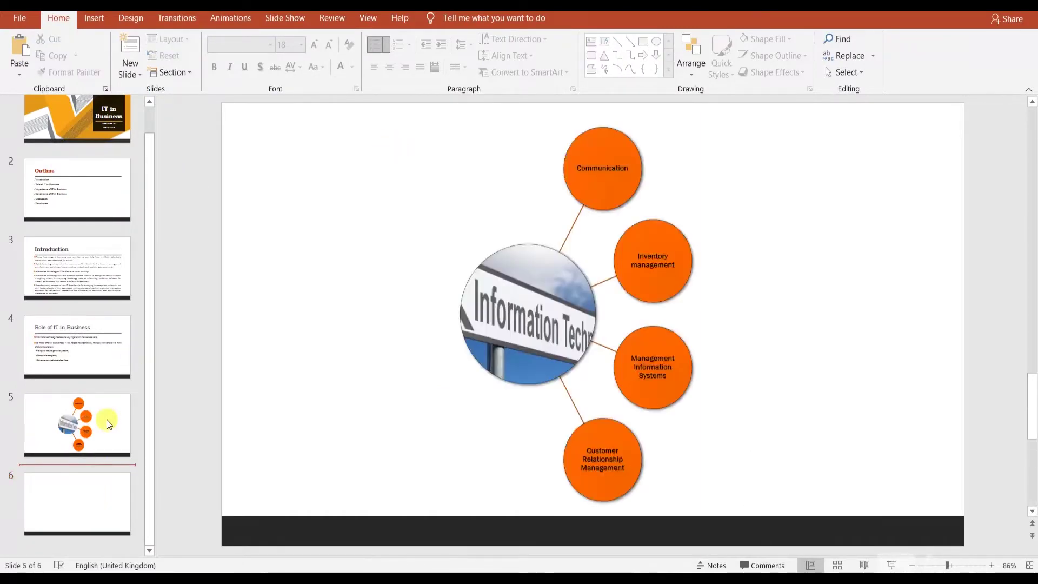
{"action": "left_click", "coordinate": [130, 70]}
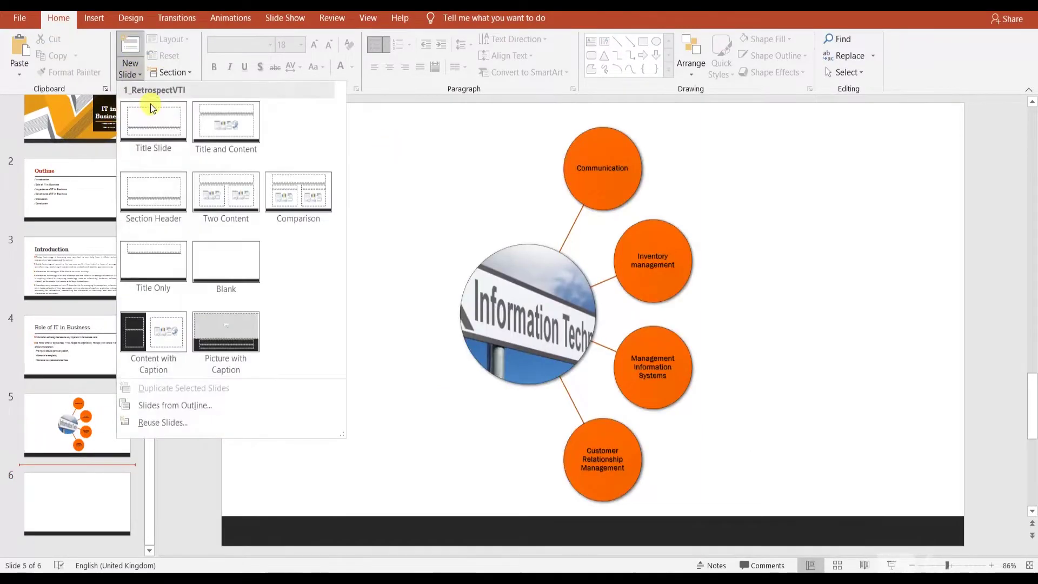
{"action": "left_click", "coordinate": [238, 138]}
{"action": "left_click", "coordinate": [424, 181]}
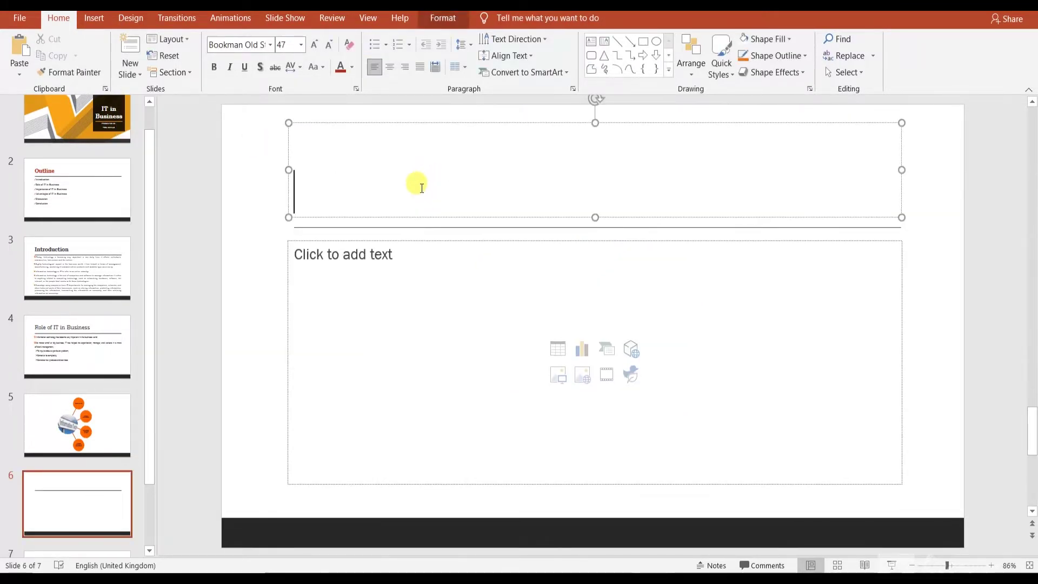
{"action": "type", "text": "Impo"}
{"action": "type", "text": "nt"}
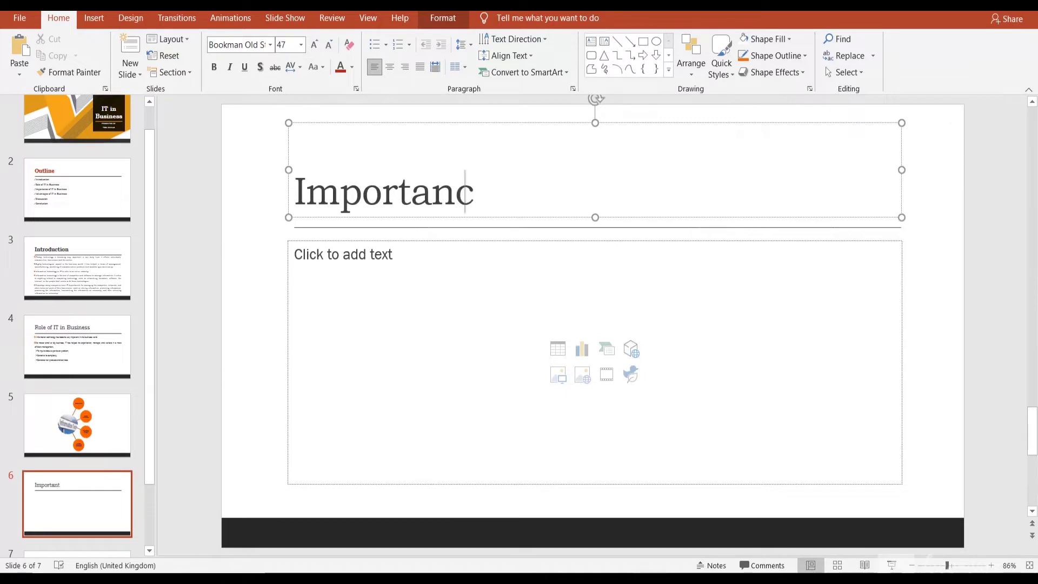
{"action": "type", "text": "e ofIT in "}
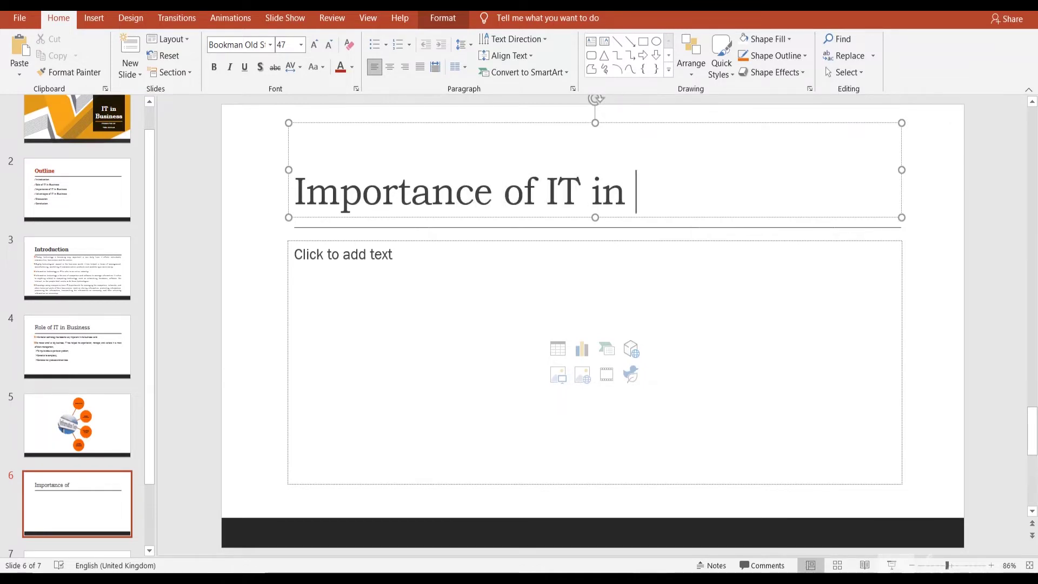
{"action": "type", "text": "Business"}
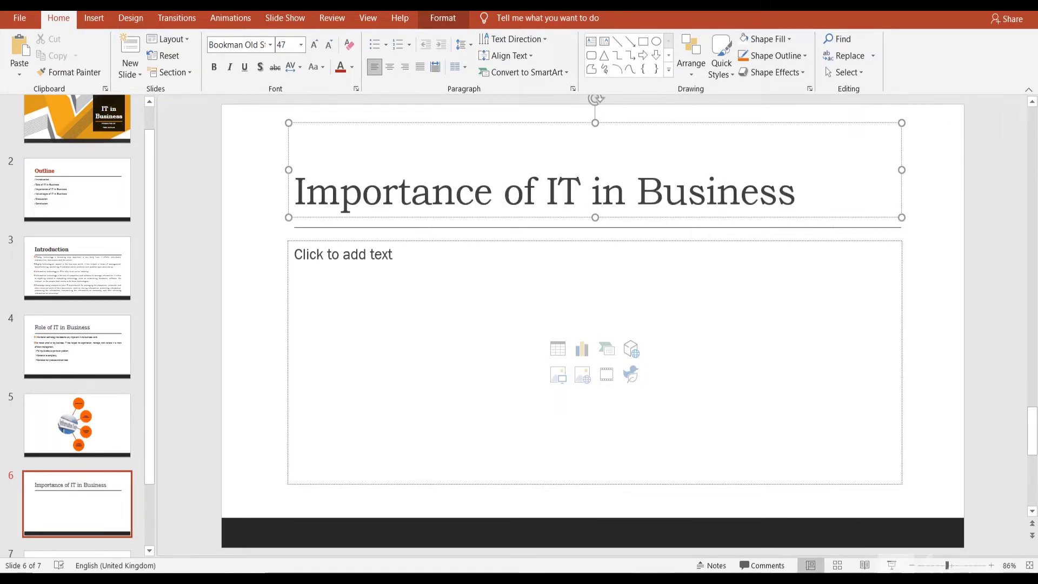
Paste the copied paragraphs with hollow square bullets and remove the blank lines between them.
{"action": "left_click", "coordinate": [329, 255]}
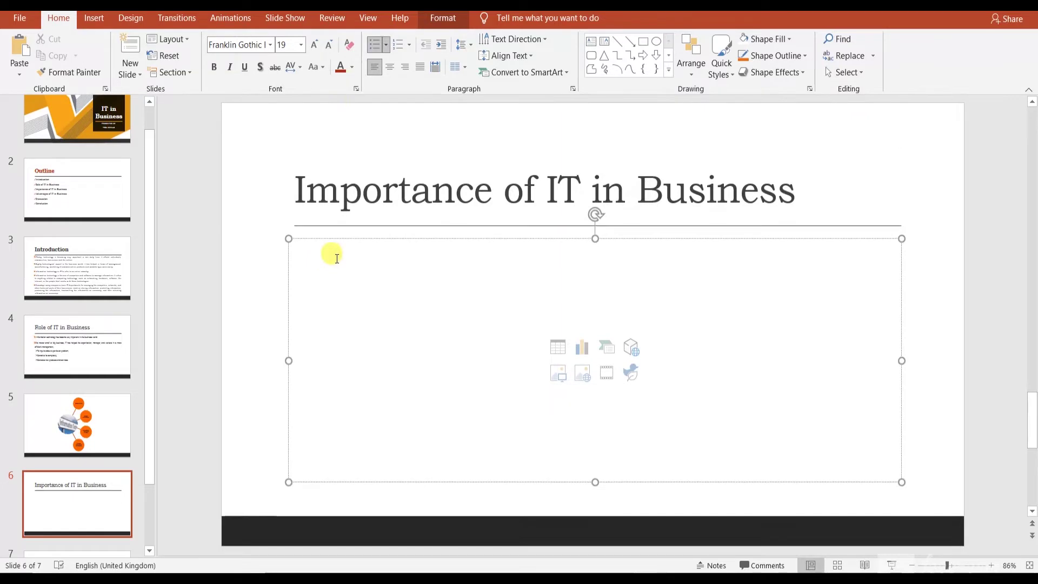
{"action": "left_click", "coordinate": [387, 43]}
{"action": "left_click", "coordinate": [438, 153]}
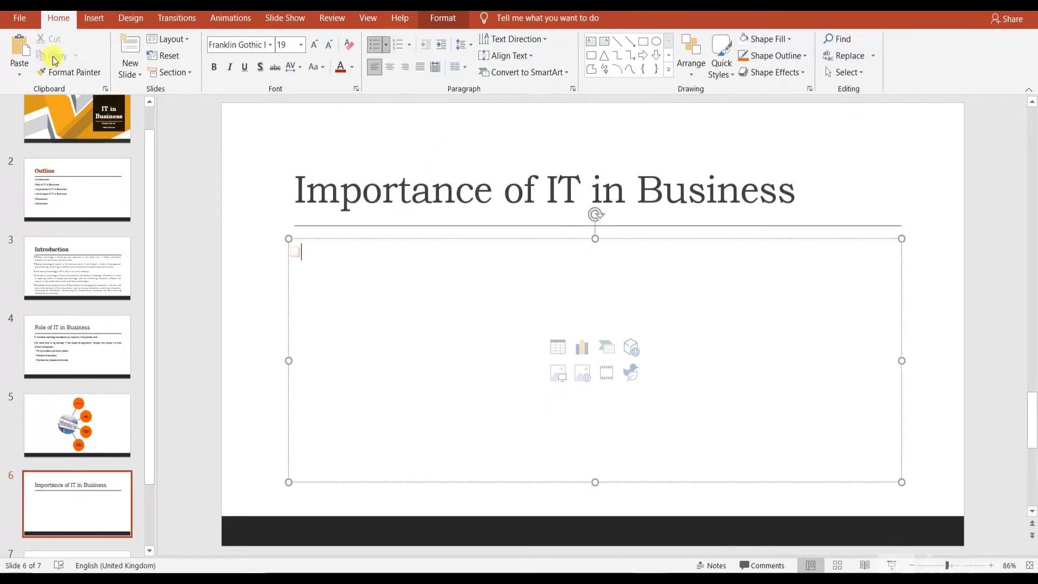
{"action": "left_click", "coordinate": [19, 74]}
{"action": "left_click", "coordinate": [64, 114]}
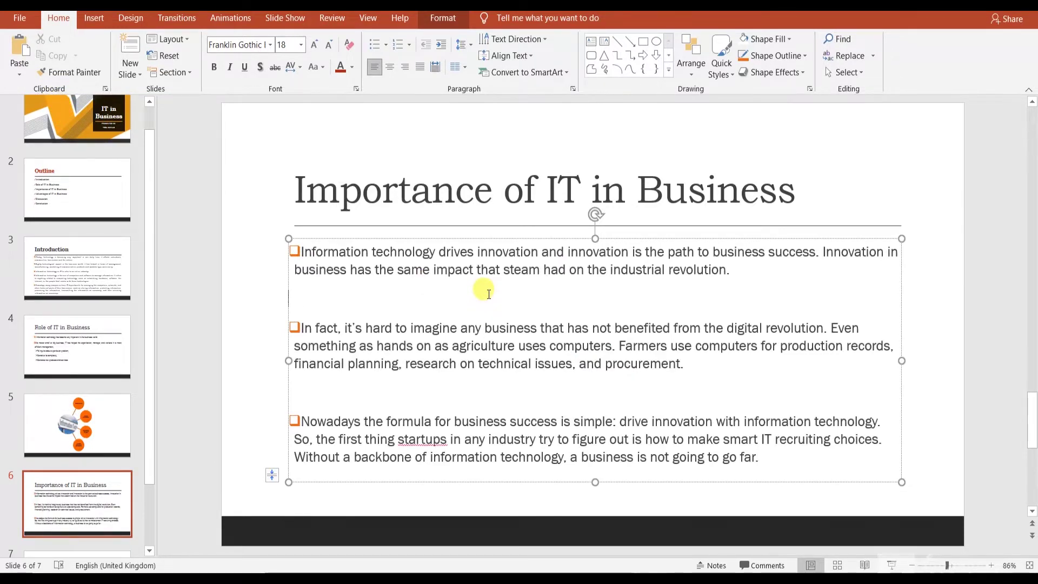
{"action": "key", "text": "BackSpace"}
{"action": "left_click", "coordinate": [456, 368]}
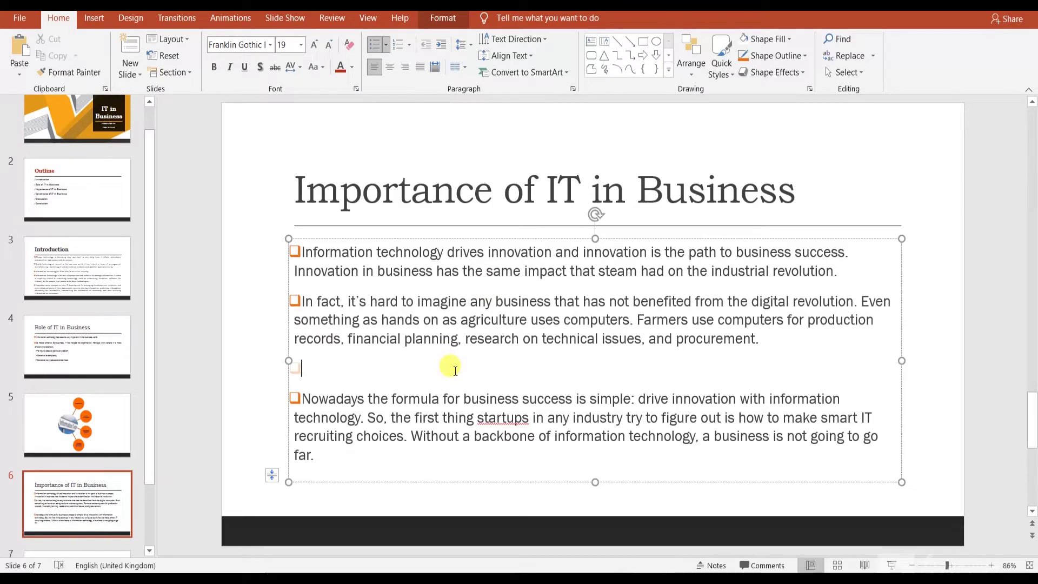
{"action": "key", "text": "Delete"}
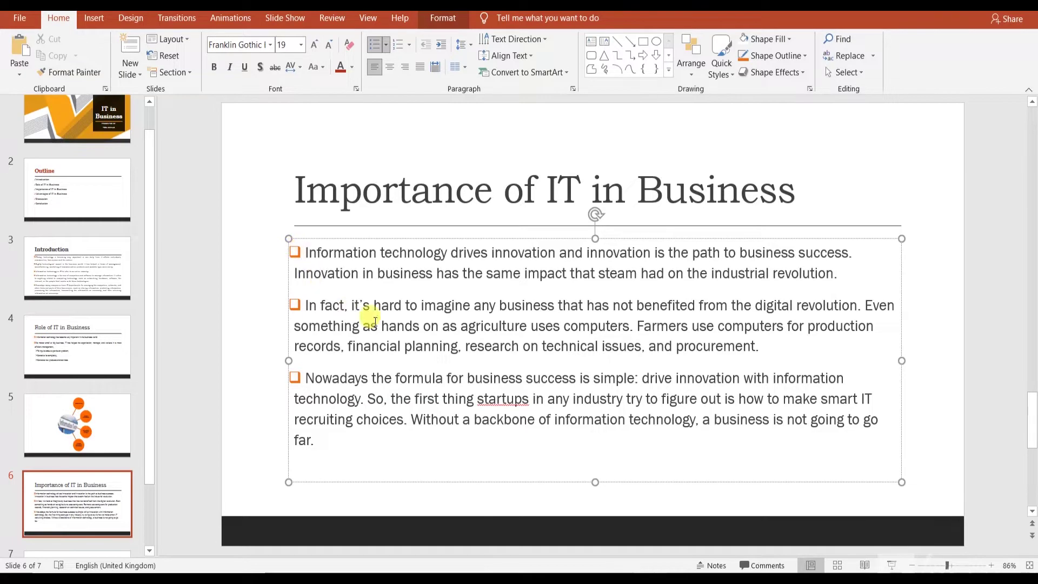
Justify the body text and set it in Bookman Old Style at a smaller size.
{"action": "left_click", "coordinate": [241, 391]}
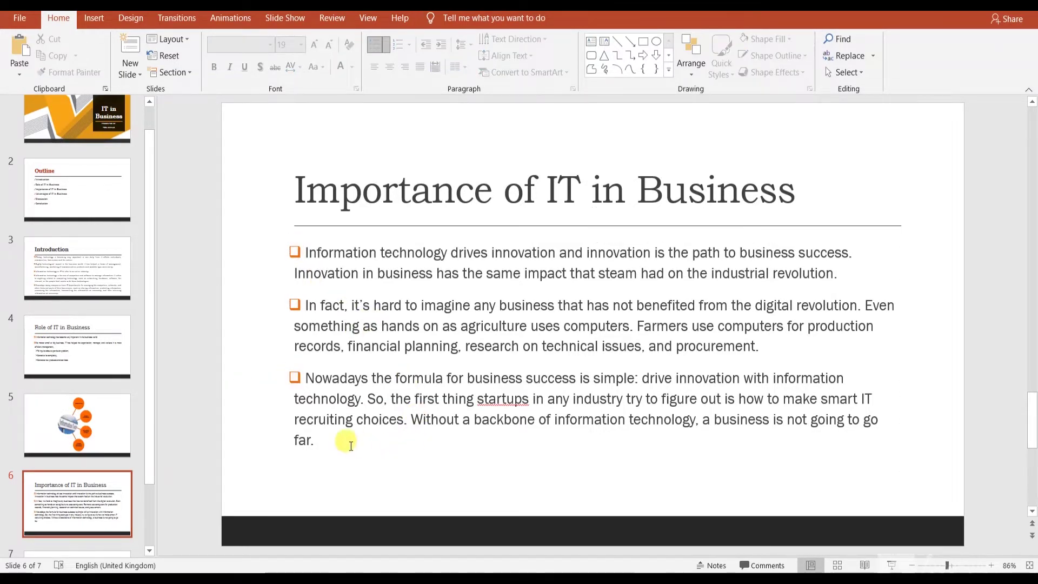
{"action": "left_click_drag", "start_coordinate": [346, 441], "coordinate": [287, 245]}
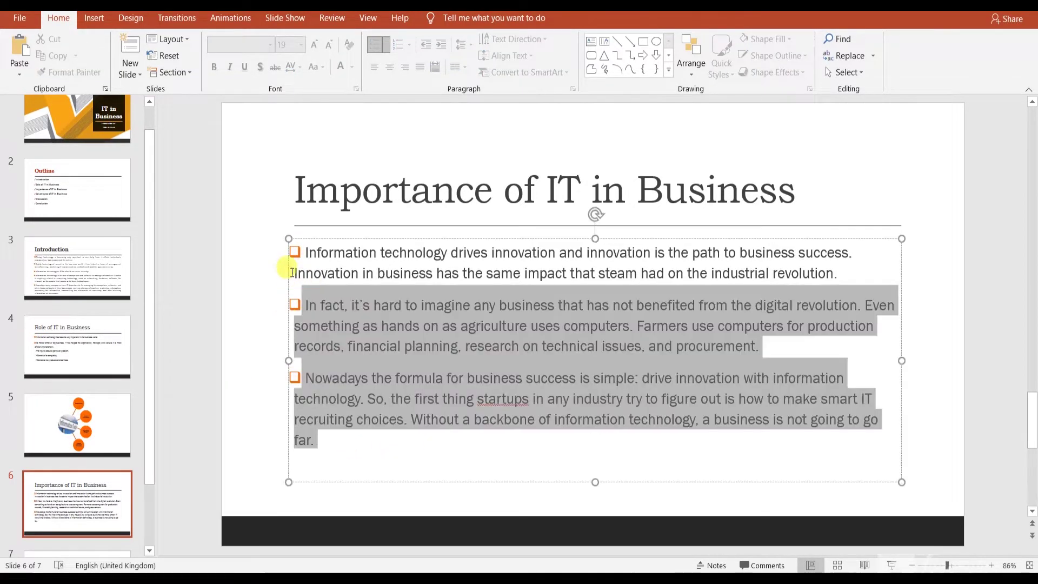
{"action": "left_click", "coordinate": [420, 69]}
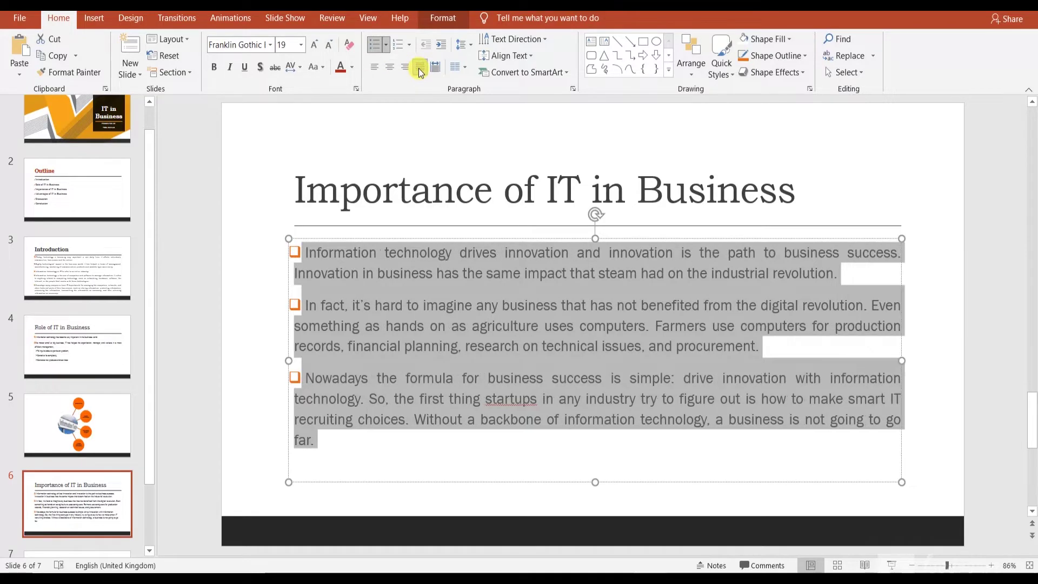
{"action": "left_click", "coordinate": [313, 45]}
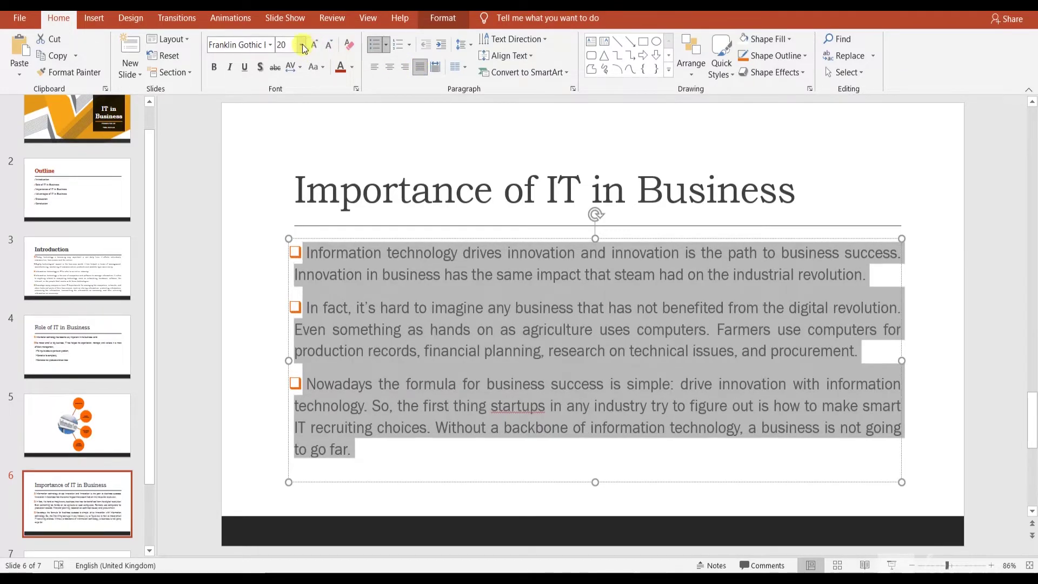
{"action": "left_click", "coordinate": [301, 45]}
{"action": "left_click", "coordinate": [282, 170]}
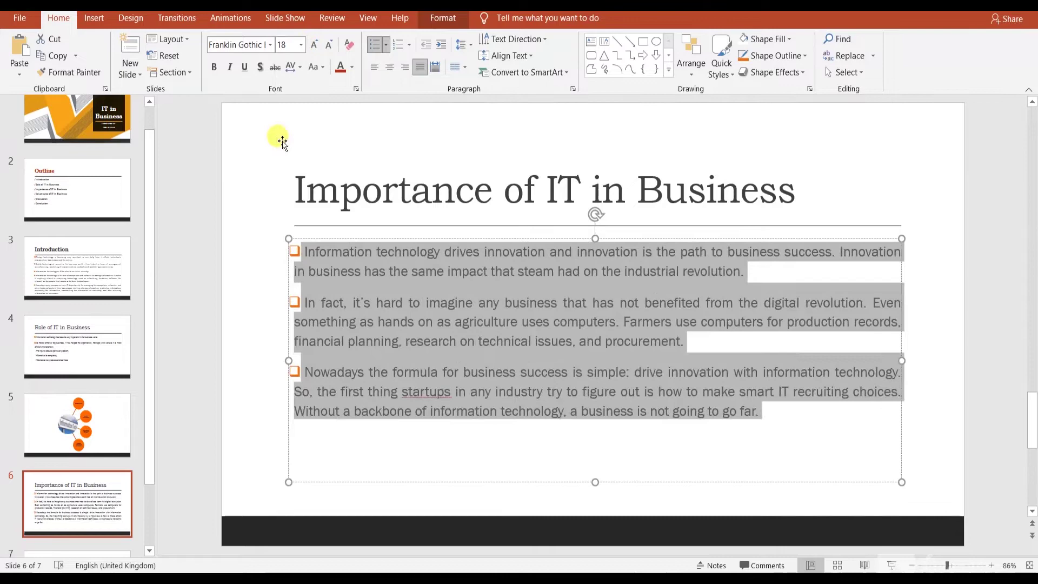
{"action": "left_click", "coordinate": [273, 50]}
{"action": "left_click", "coordinate": [258, 82]}
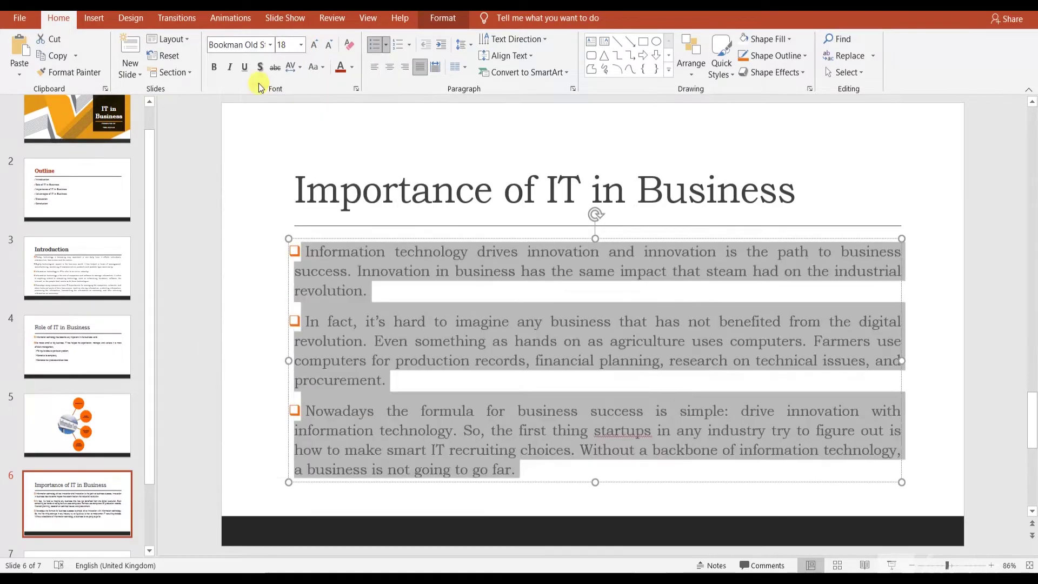
{"action": "left_click", "coordinate": [215, 202]}
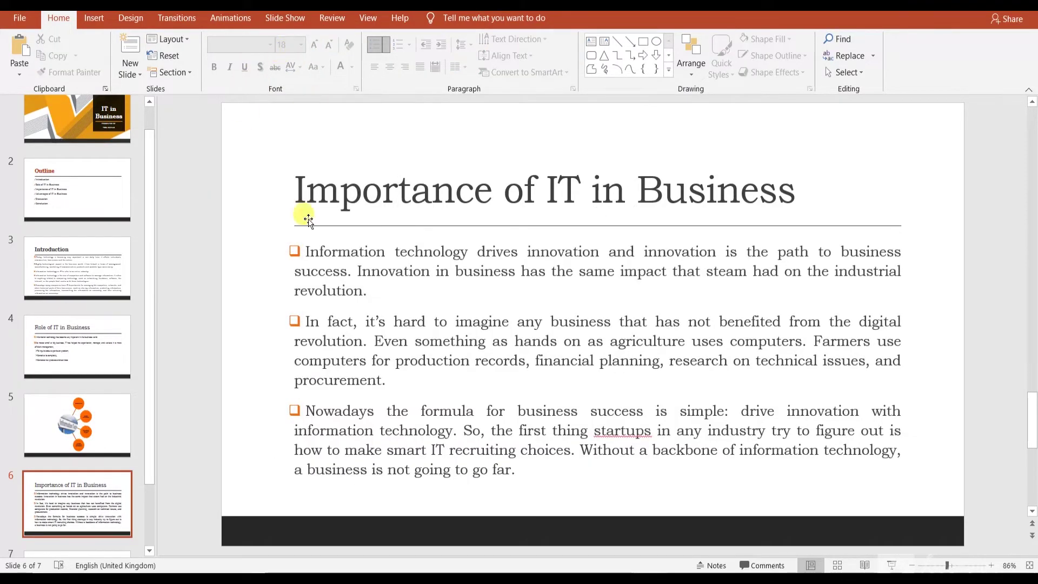
{"action": "left_click", "coordinate": [314, 246]}
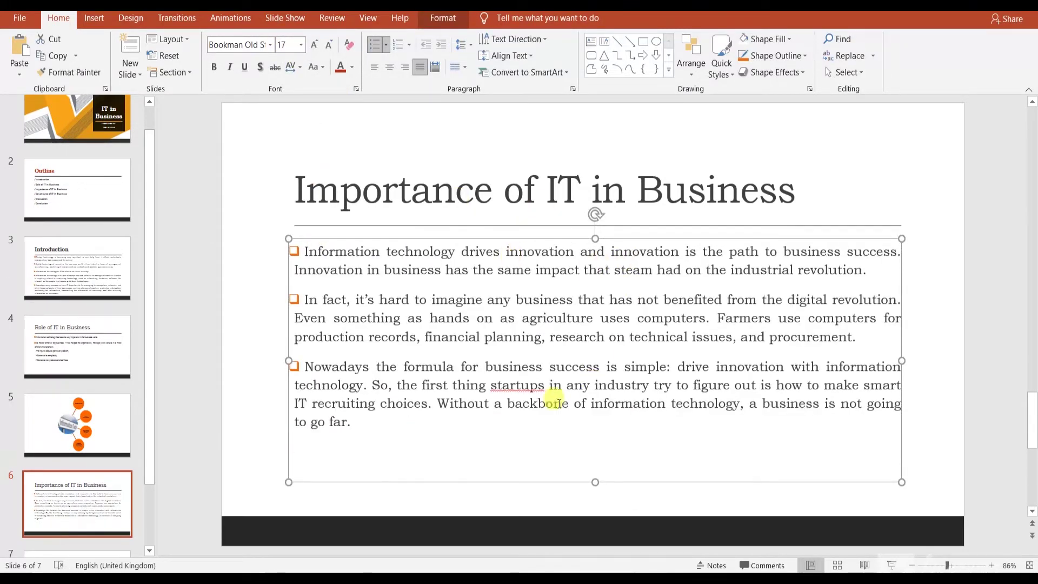
Check the word Advantages on the Outline slide, then return to slide 6.
{"action": "left_click", "coordinate": [252, 293]}
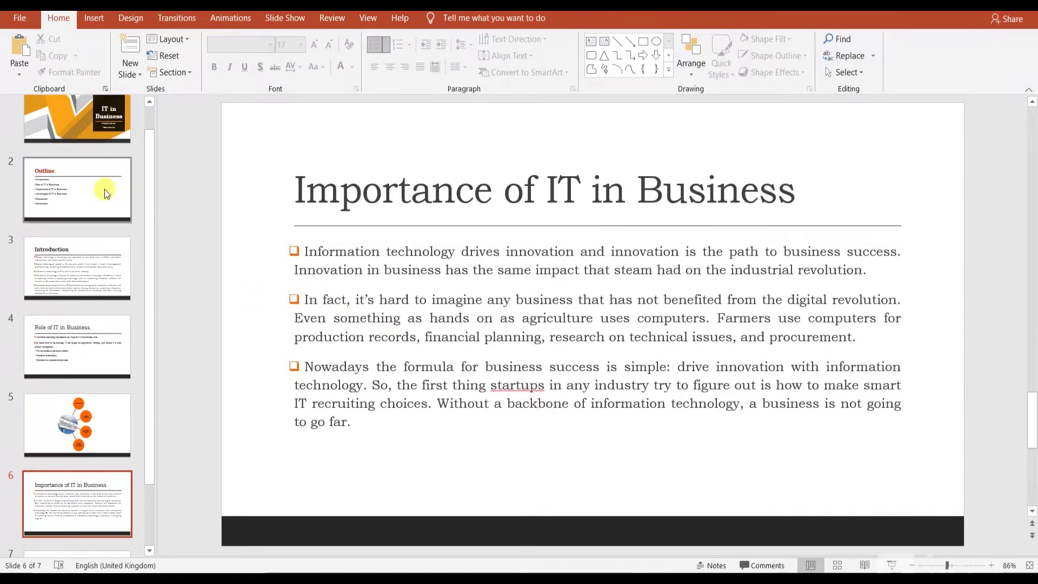
{"action": "left_click", "coordinate": [105, 190]}
{"action": "double_click", "coordinate": [339, 357]}
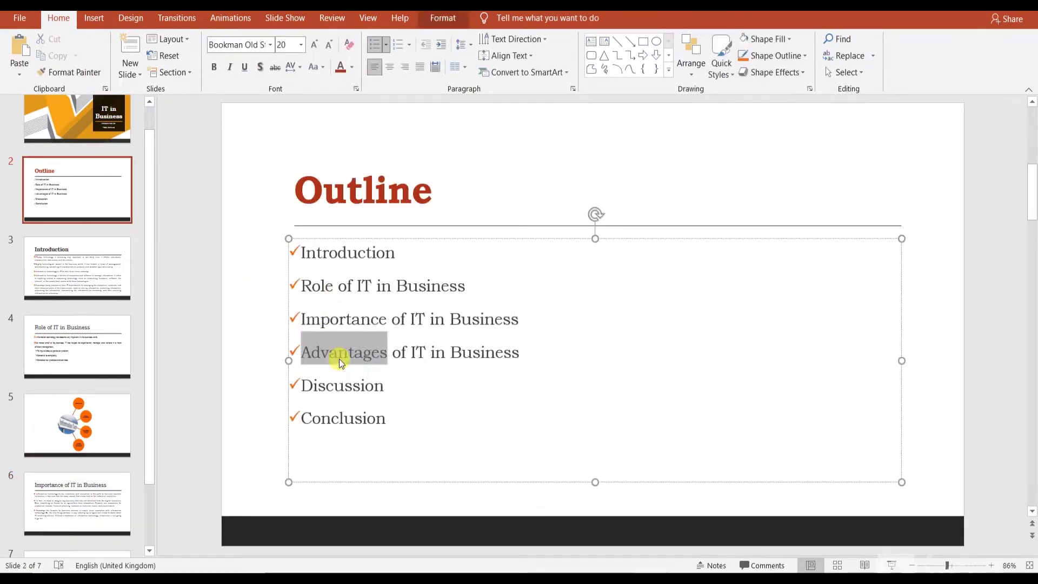
{"action": "left_click", "coordinate": [94, 540]}
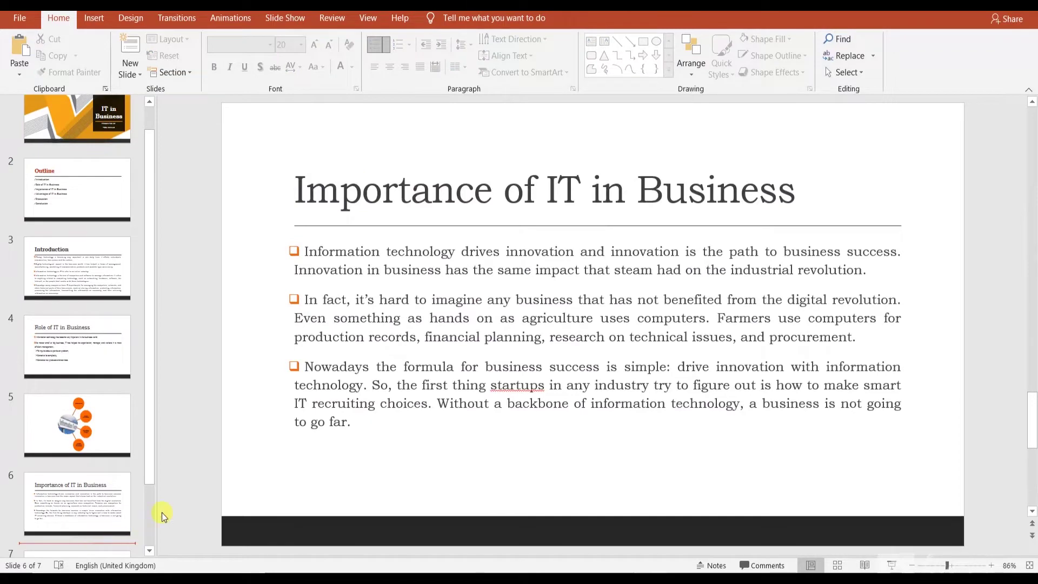
{"action": "scroll", "coordinate": [151, 508], "scroll_direction": "down", "scroll_amount": 2}
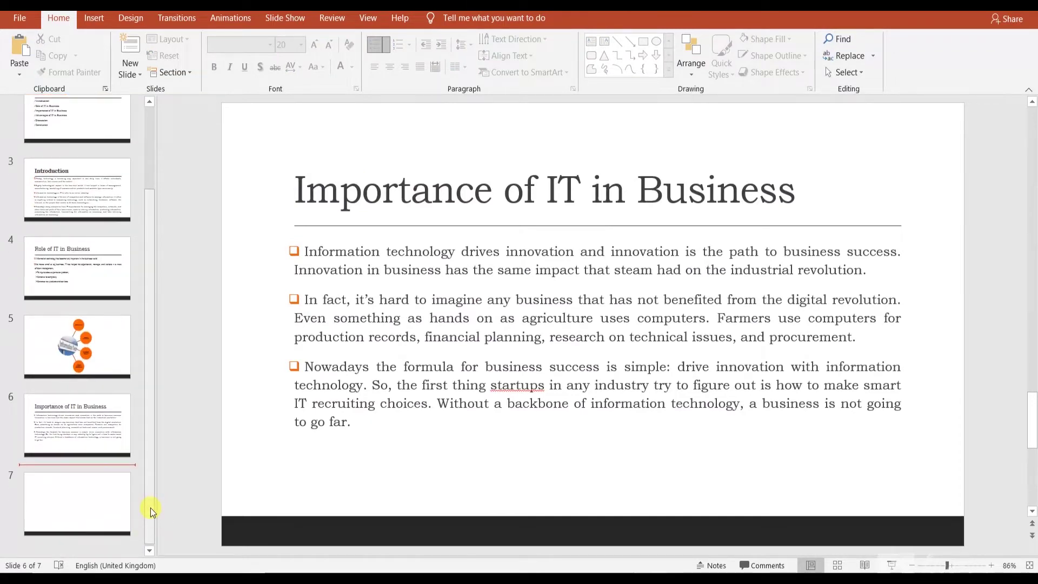
Insert a Trapezoid List SmartArt graphic from the List category on blank slide 7.
{"action": "left_click", "coordinate": [93, 486]}
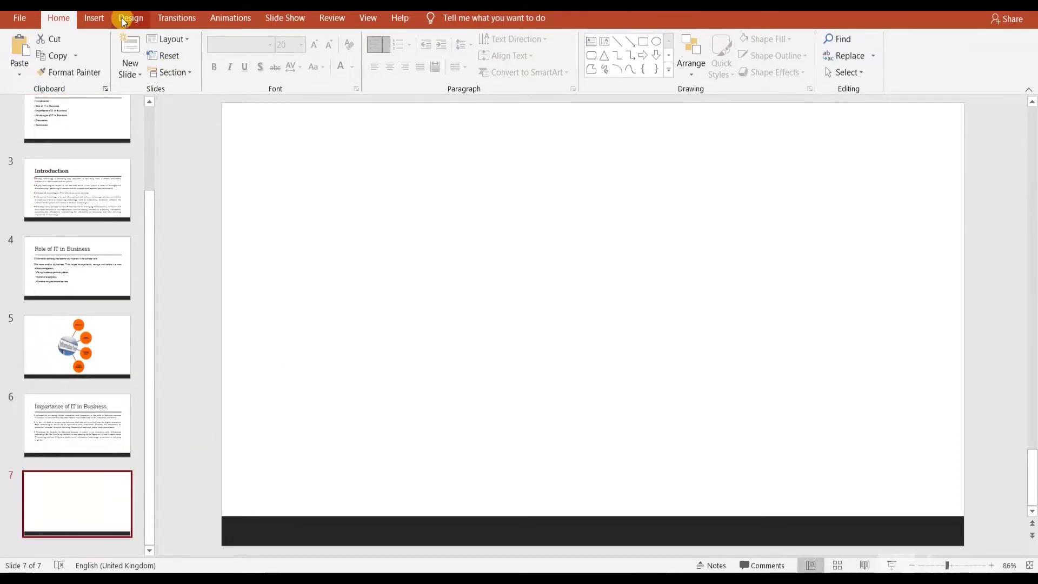
{"action": "left_click", "coordinate": [99, 21]}
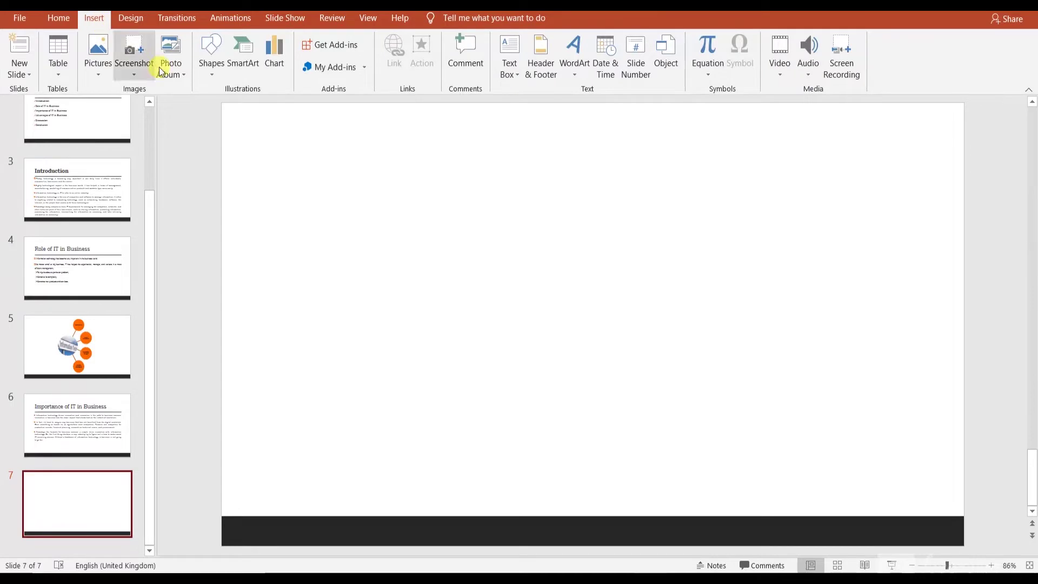
{"action": "left_click", "coordinate": [248, 71]}
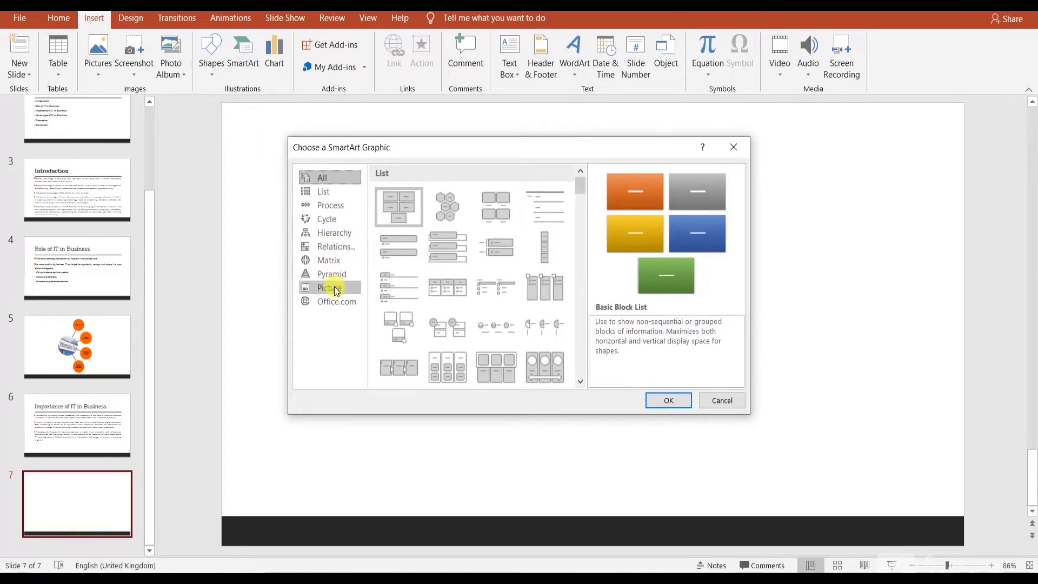
{"action": "left_click", "coordinate": [333, 260]}
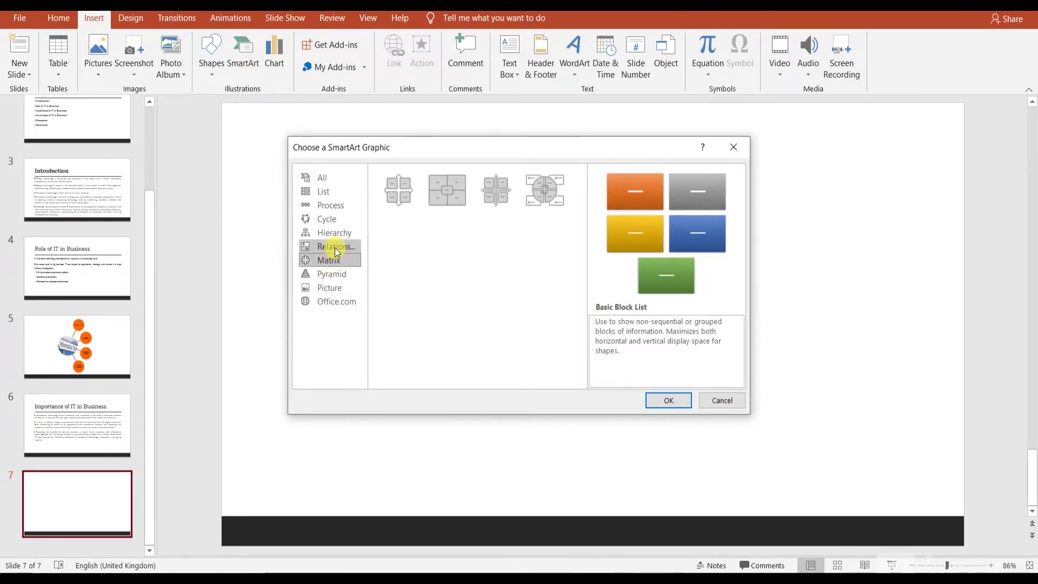
{"action": "left_click", "coordinate": [335, 247]}
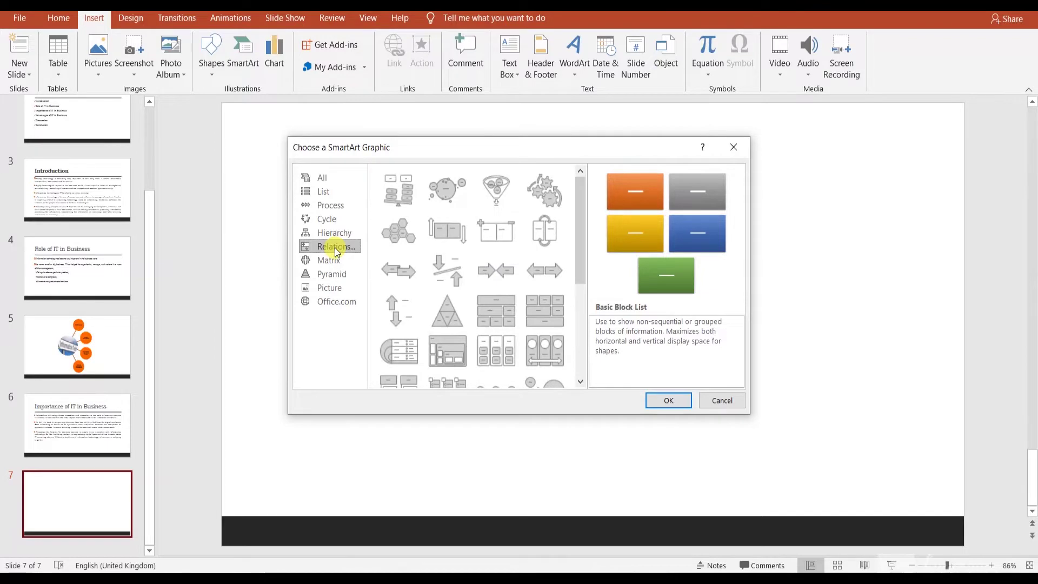
{"action": "left_click", "coordinate": [333, 233]}
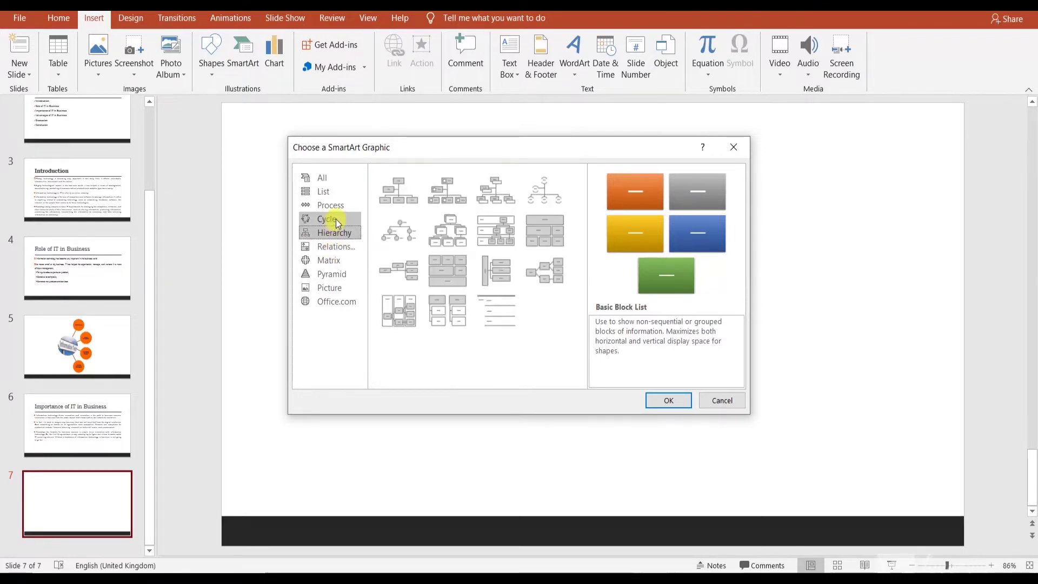
{"action": "left_click", "coordinate": [332, 219]}
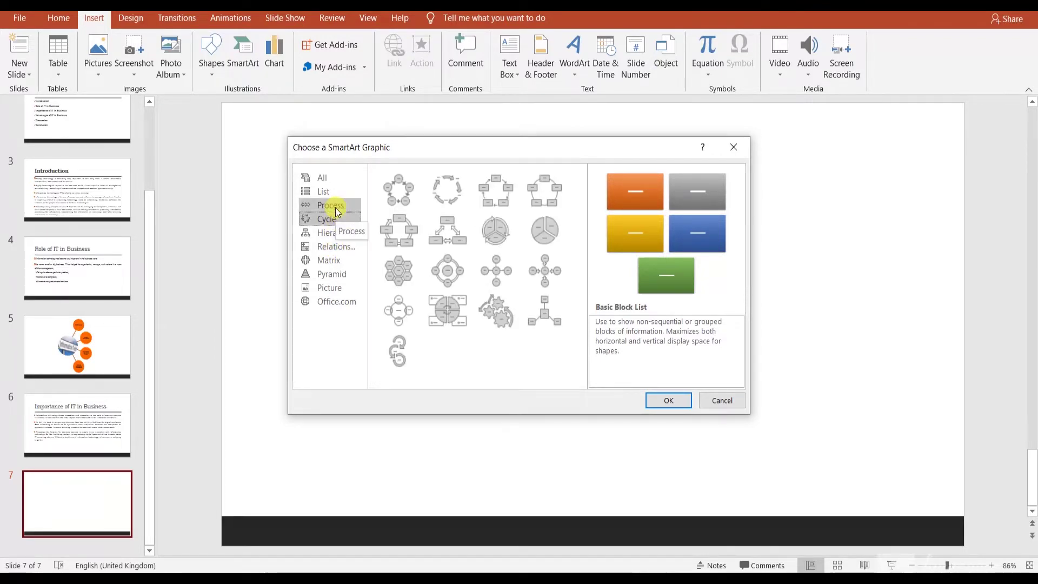
{"action": "left_click", "coordinate": [332, 206]}
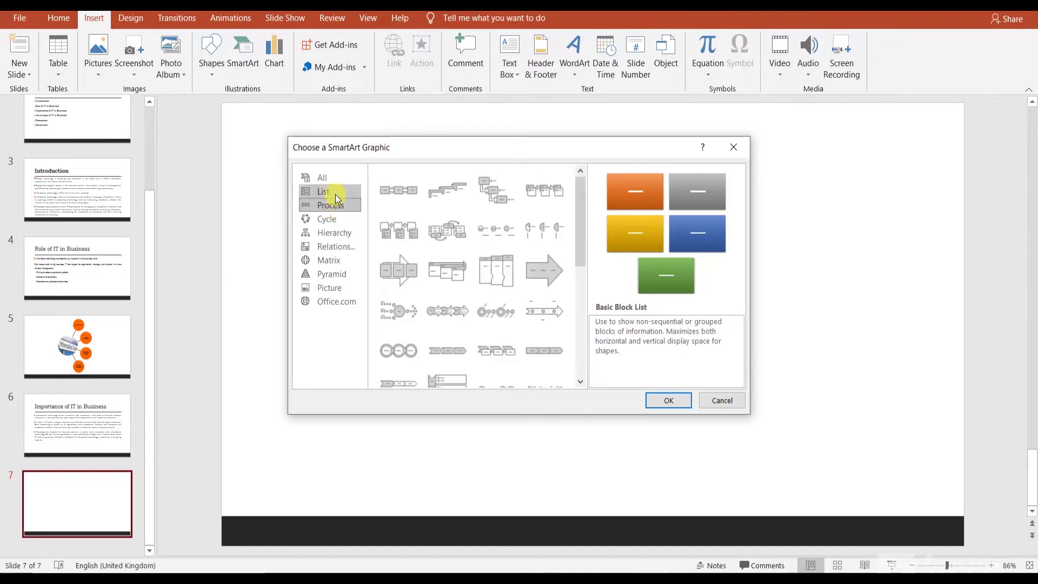
{"action": "left_click", "coordinate": [335, 194]}
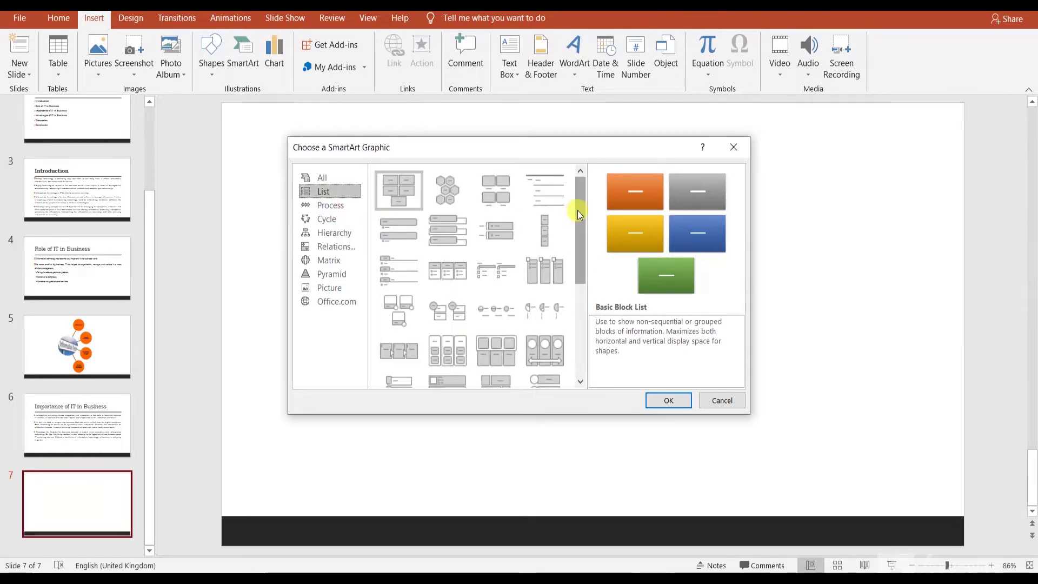
{"action": "left_click_drag", "start_coordinate": [577, 211], "coordinate": [565, 316]}
{"action": "left_click", "coordinate": [432, 275]}
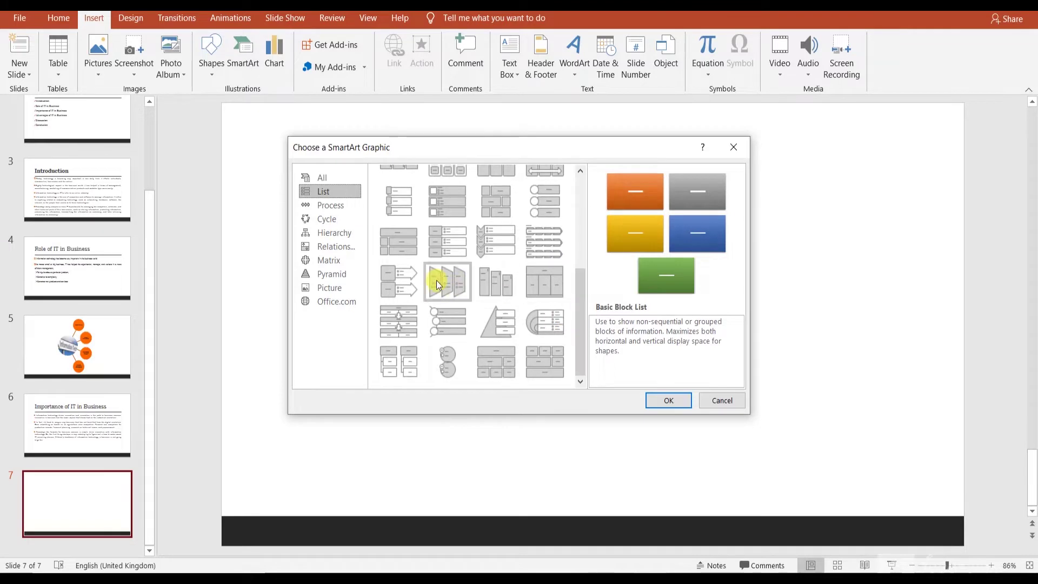
{"action": "left_click", "coordinate": [666, 400]}
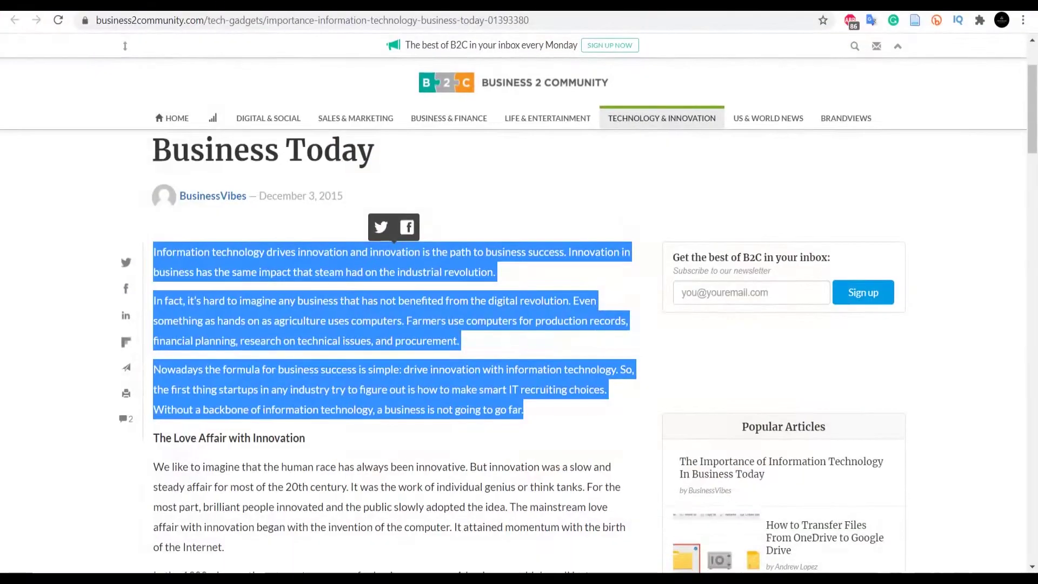
Copy the 'Storing and Protecting Information' line from the essay's advantages and return to PowerPoint.
{"action": "left_click", "coordinate": [401, 446]}
{"action": "left_click_drag", "start_coordinate": [1032, 145], "coordinate": [1022, 265]}
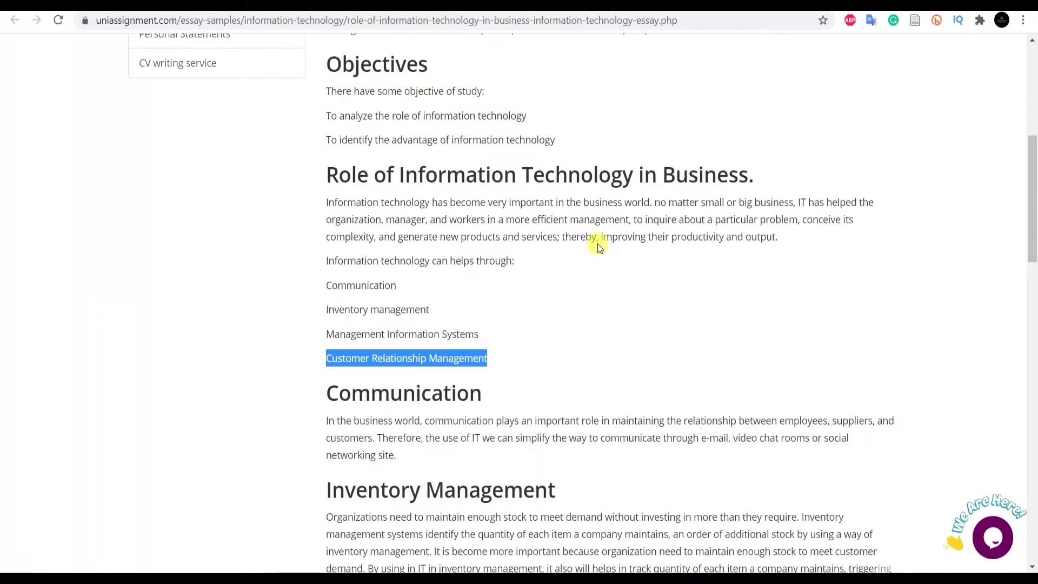
{"action": "left_click_drag", "start_coordinate": [1033, 227], "coordinate": [1032, 395]}
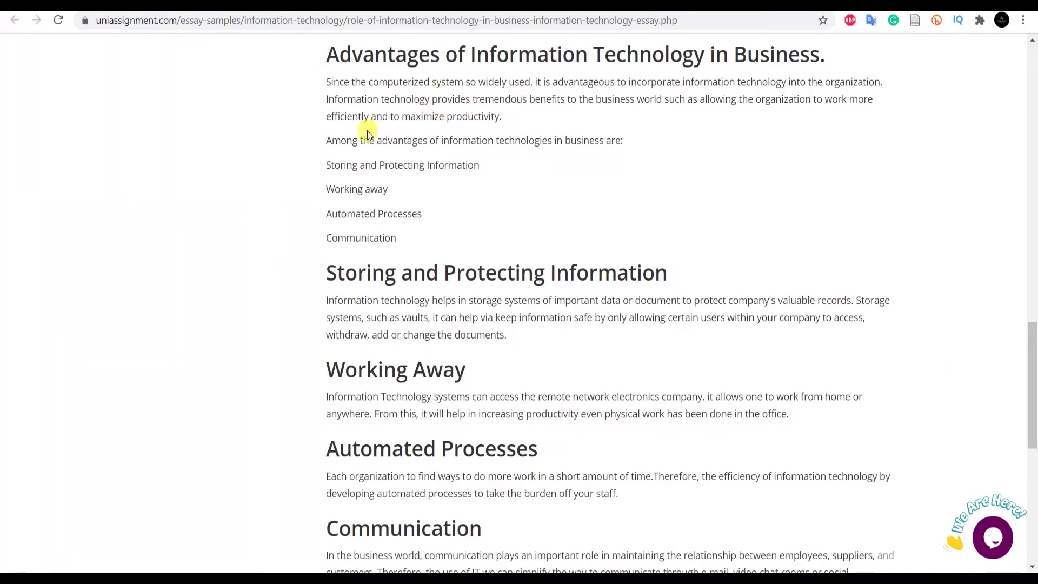
{"action": "triple_click", "coordinate": [449, 141]}
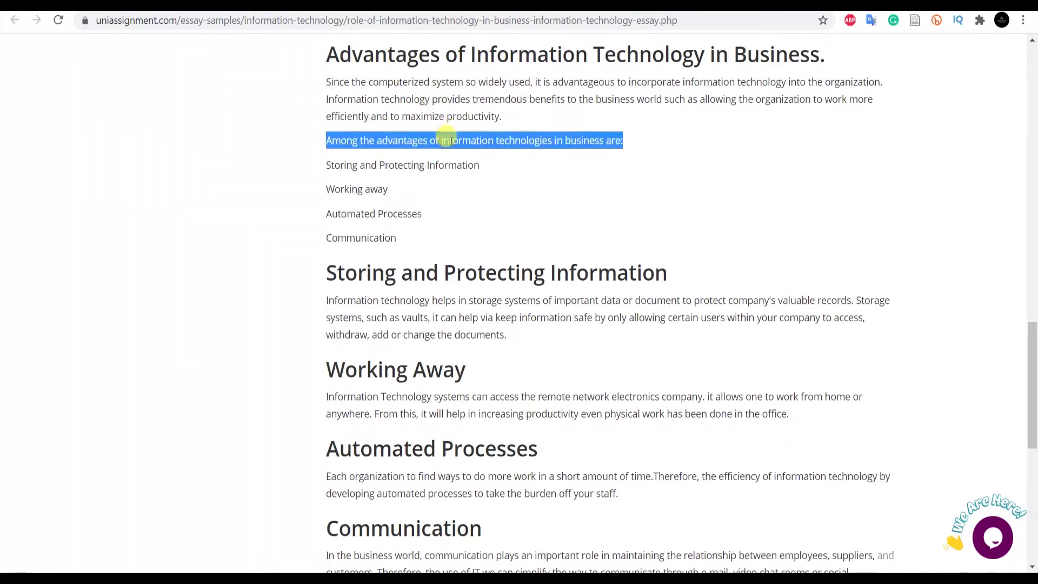
{"action": "left_click", "coordinate": [404, 163]}
{"action": "triple_click", "coordinate": [403, 164]}
{"action": "right_click", "coordinate": [405, 164]}
{"action": "left_click", "coordinate": [423, 174]}
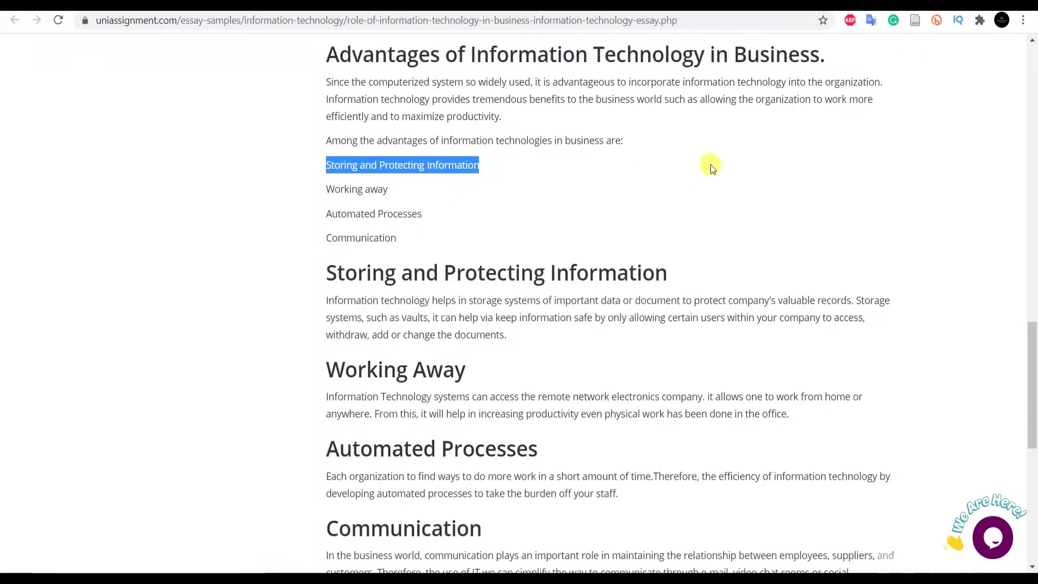
{"action": "key", "text": "alt+Tab"}
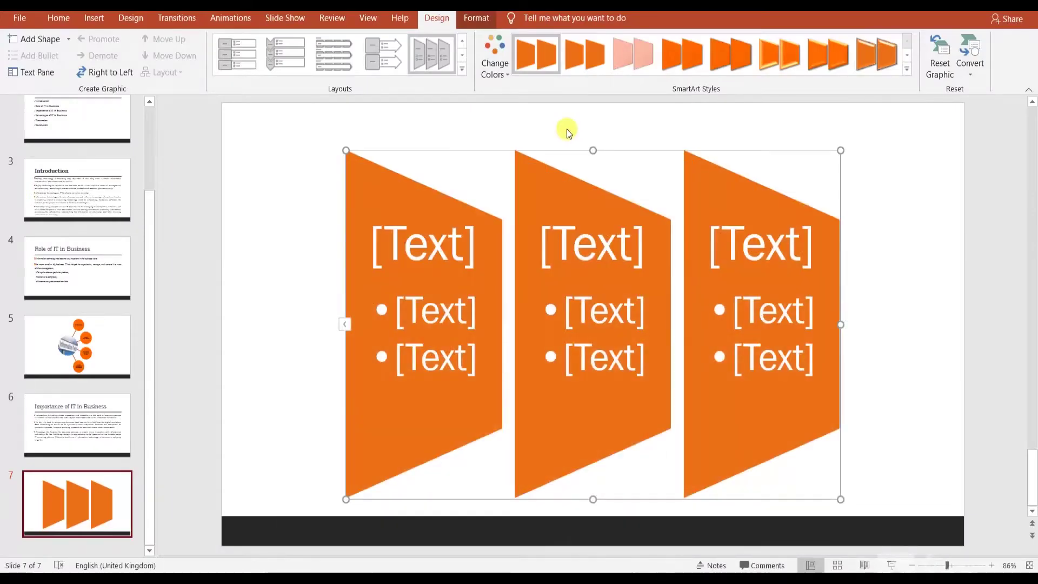
Move the trapezoid graphic lower and add a text box heading 'Advantages of IT in Business'.
{"action": "left_click_drag", "start_coordinate": [590, 168], "coordinate": [590, 209]}
{"action": "left_click", "coordinate": [588, 178]}
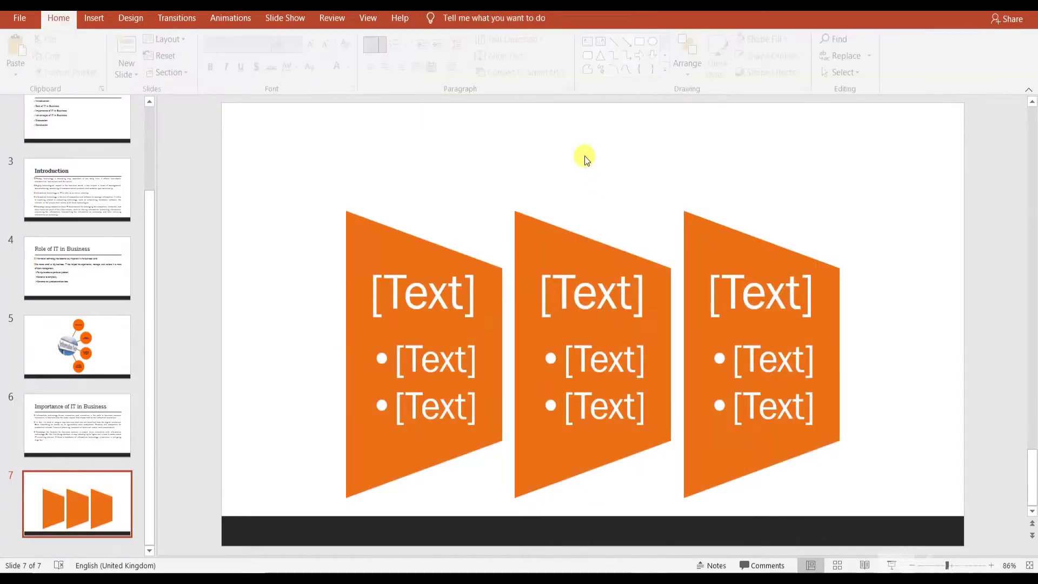
{"action": "left_click", "coordinate": [94, 18]}
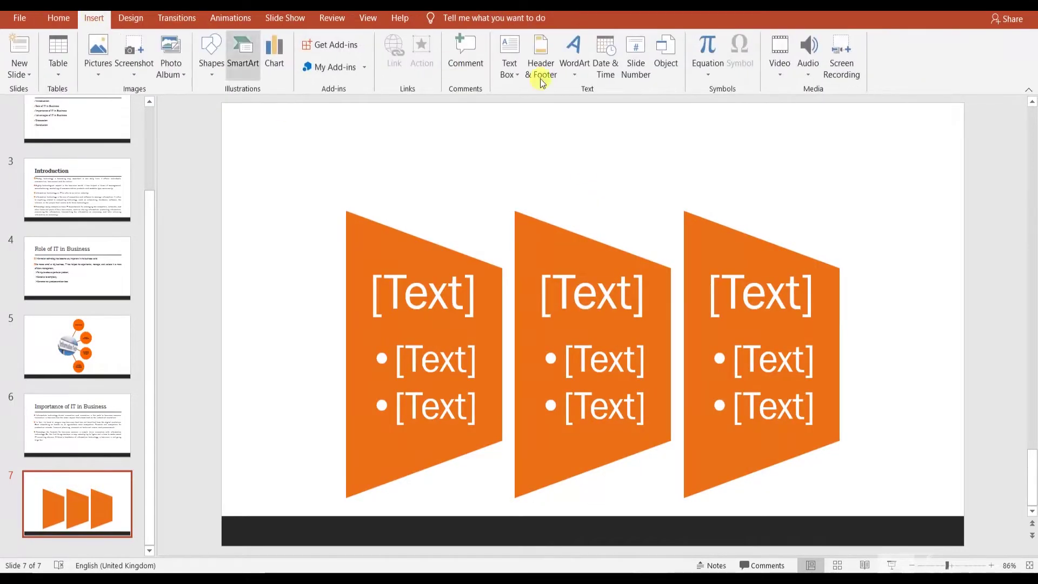
{"action": "left_click", "coordinate": [508, 76]}
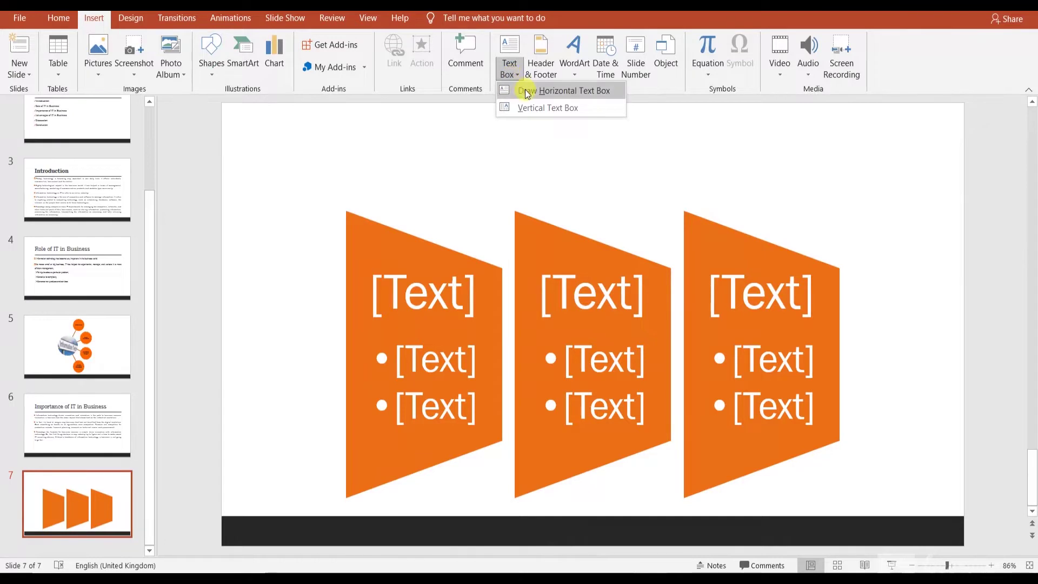
{"action": "left_click", "coordinate": [527, 90]}
{"action": "mouse_move", "coordinate": [307, 122]}
{"action": "left_mouse_down"}
{"action": "mouse_move", "coordinate": [841, 184]}
{"action": "mouse_move", "coordinate": [904, 181]}
{"action": "left_mouse_up"}
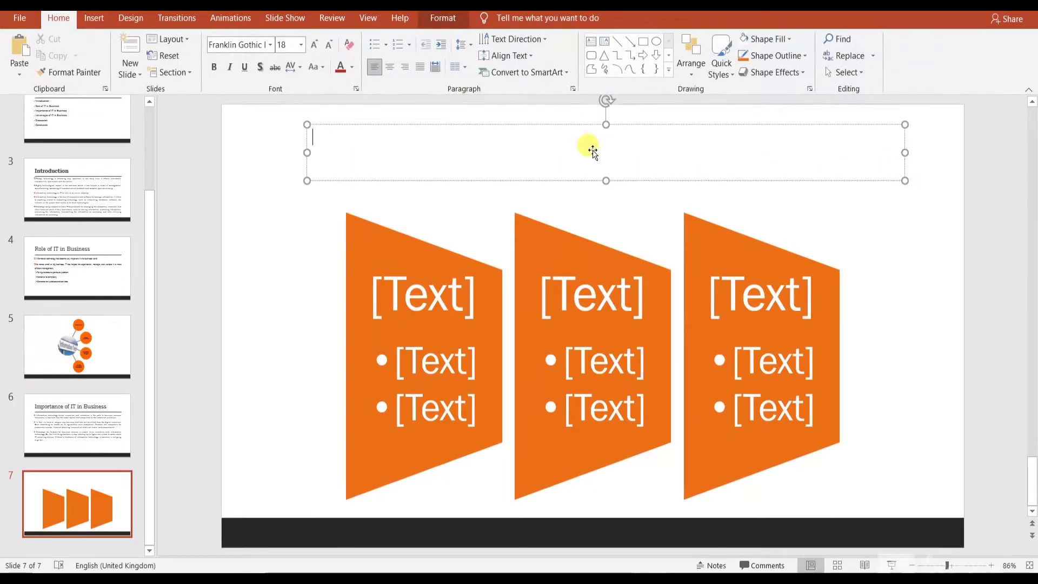
{"action": "type", "text": "Advantages of"}
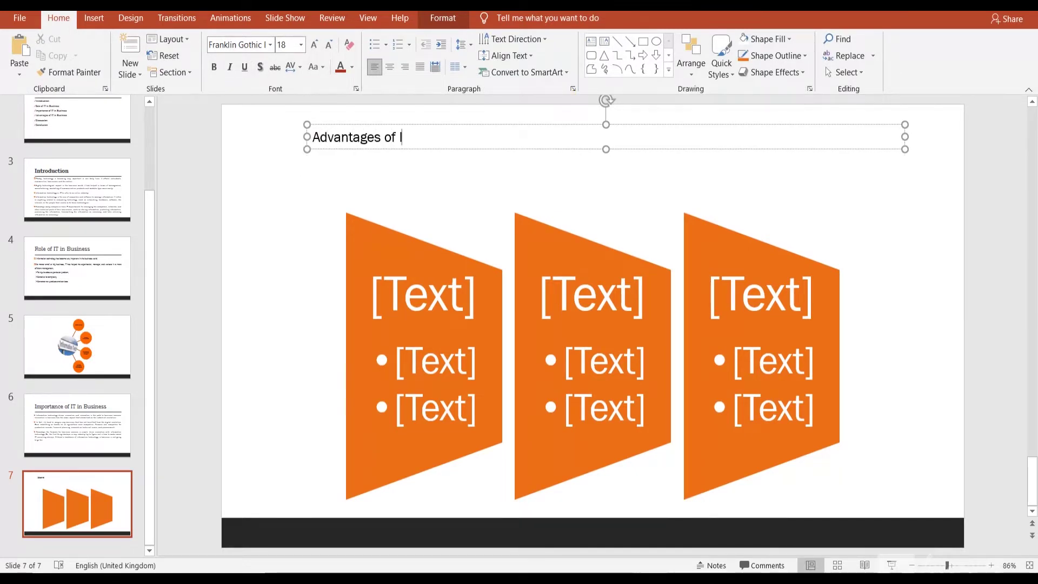
{"action": "type", "text": " in Bus"}
{"action": "type", "text": "iness"}
Centre the heading and format it as Bookman Old Style 36.
{"action": "triple_click", "coordinate": [439, 137]}
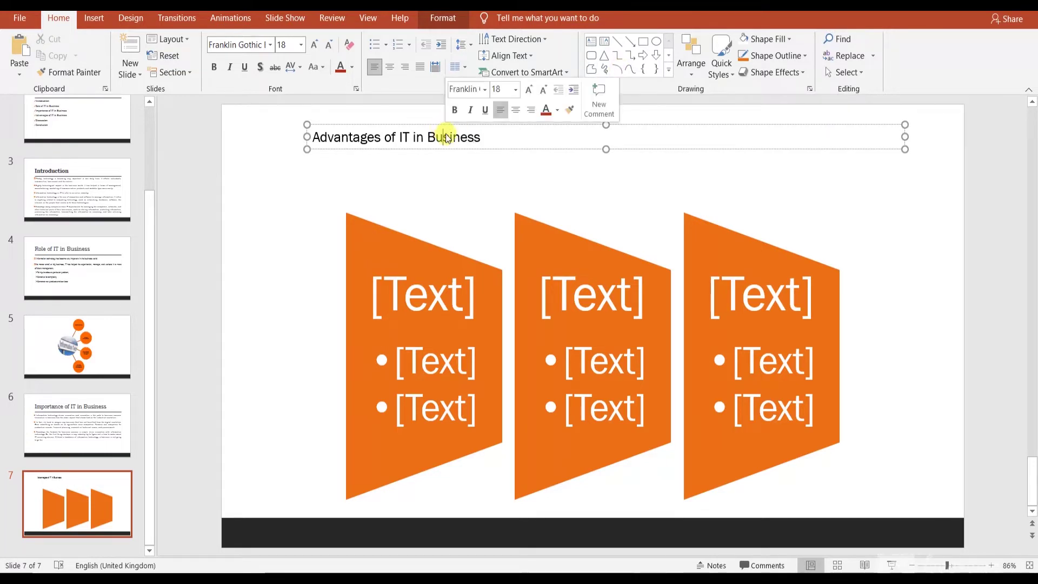
{"action": "left_click", "coordinate": [391, 70]}
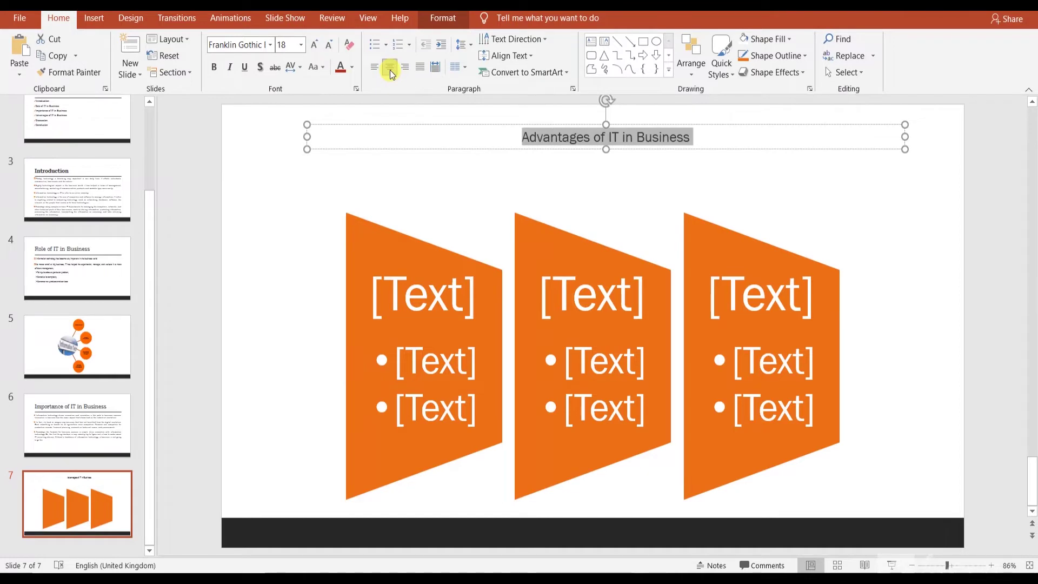
{"action": "left_click", "coordinate": [315, 49]}
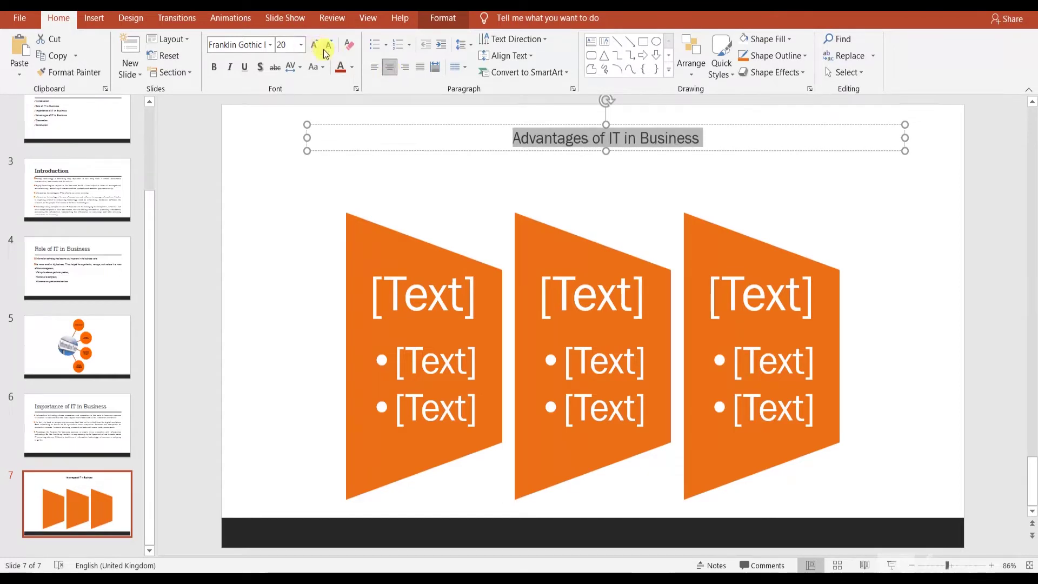
{"action": "left_click", "coordinate": [312, 48]}
{"action": "left_click", "coordinate": [312, 48]}
{"action": "left_click", "coordinate": [312, 48]}
{"action": "left_click", "coordinate": [312, 48]}
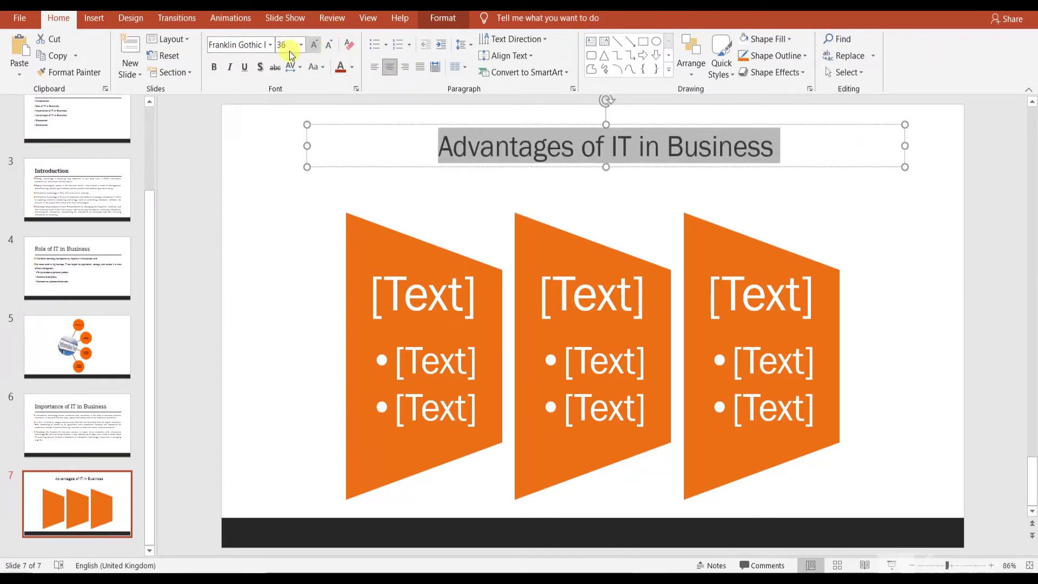
{"action": "left_click", "coordinate": [269, 46]}
{"action": "left_click", "coordinate": [261, 81]}
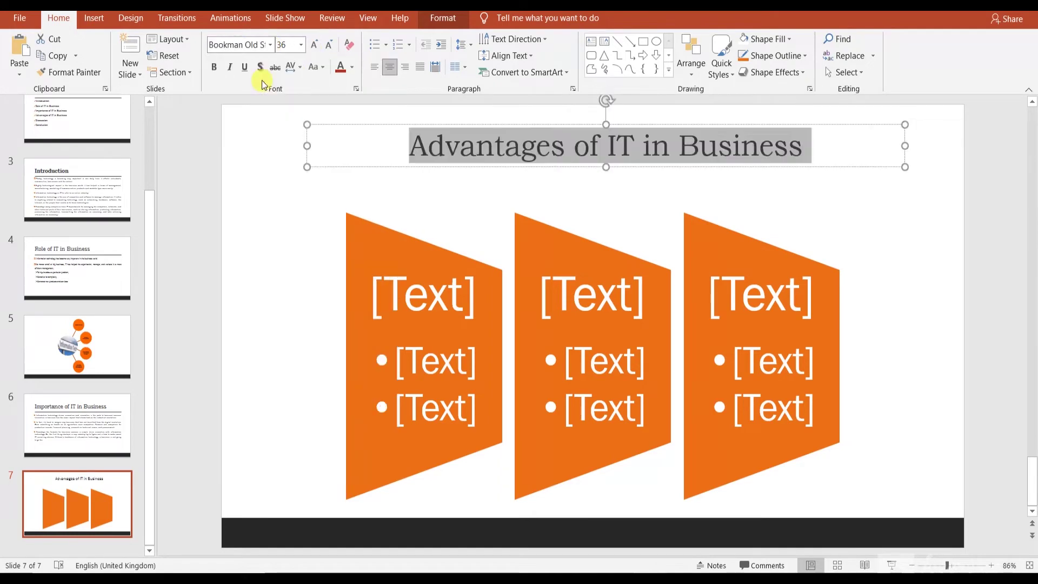
{"action": "left_click", "coordinate": [281, 169]}
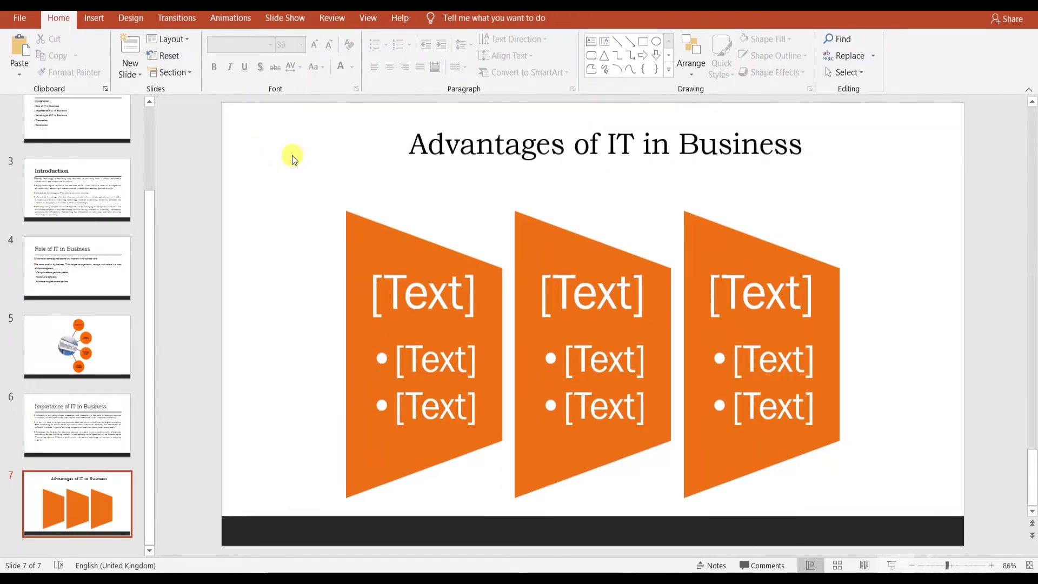
{"action": "left_click", "coordinate": [593, 134]}
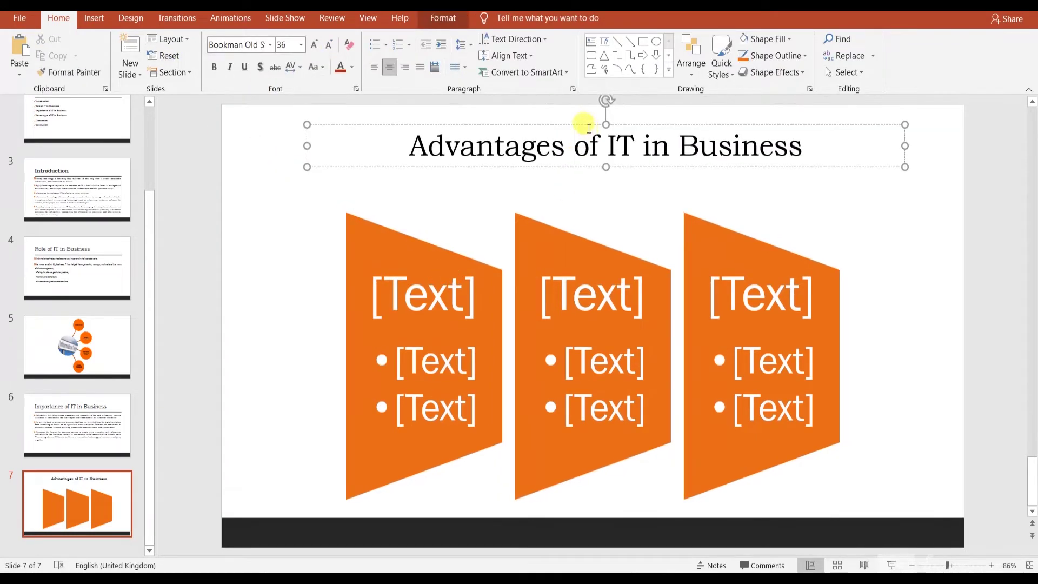
Lower the title slightly and paste 'Storing and Protecting Information' into the first trapezoid.
{"action": "left_click_drag", "start_coordinate": [579, 121], "coordinate": [574, 135]}
{"action": "left_click", "coordinate": [457, 301]}
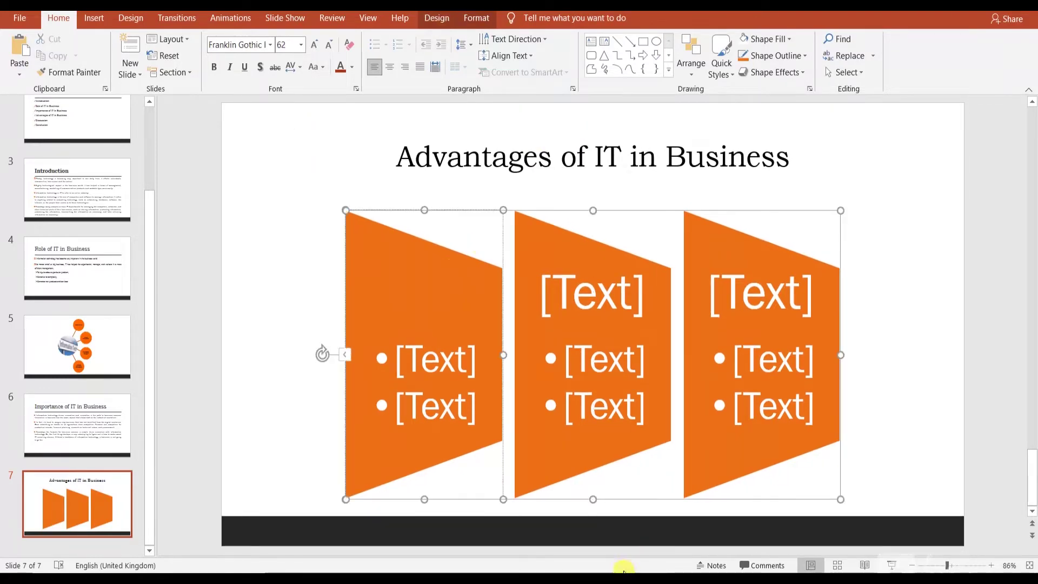
{"action": "key", "text": "alt+Tab"}
{"action": "right_click", "coordinate": [395, 169]}
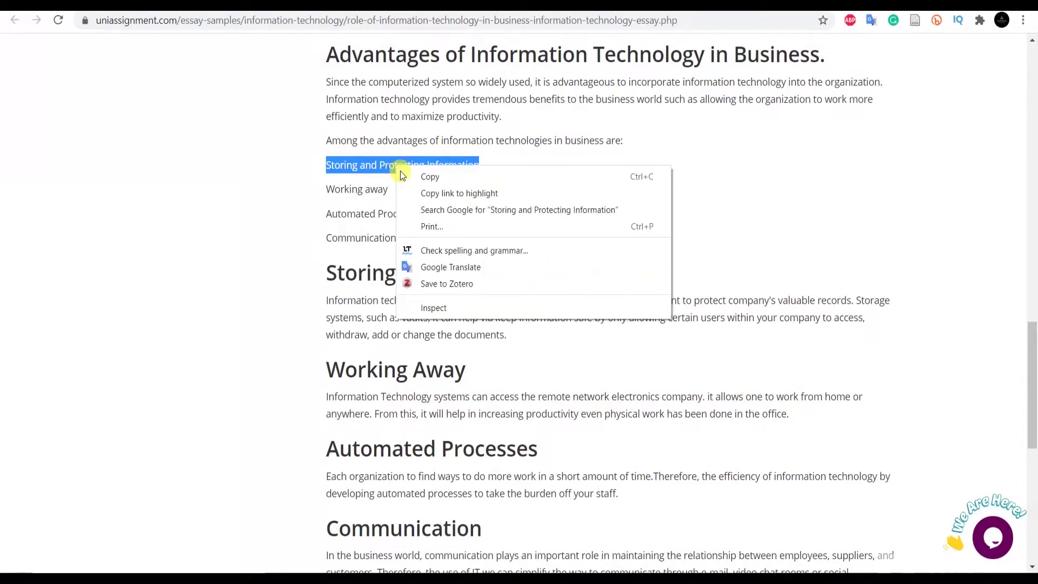
{"action": "left_click", "coordinate": [430, 176]}
{"action": "key", "text": "alt+Tab"}
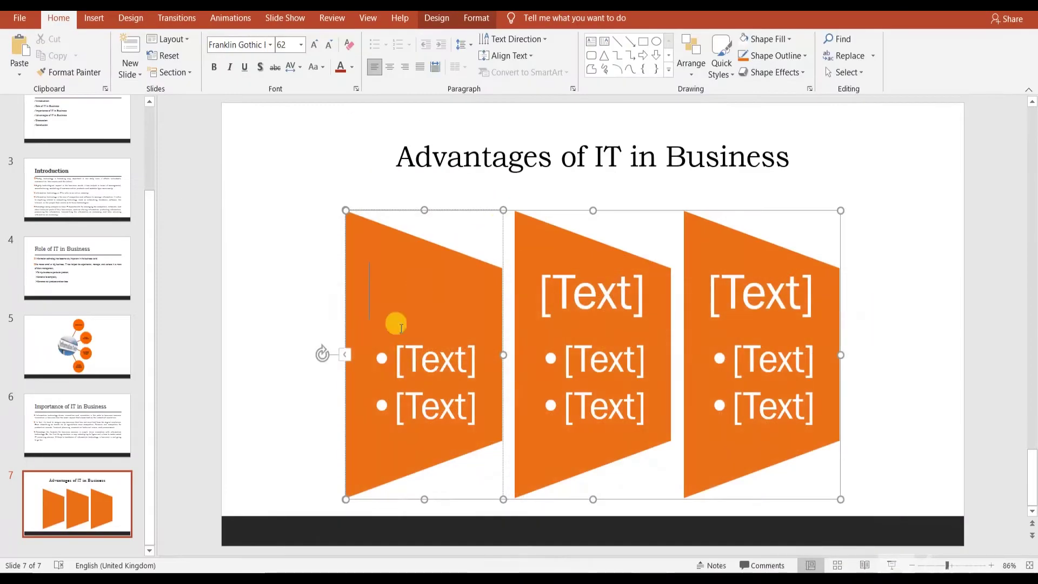
{"action": "key", "text": "ctrl+v"}
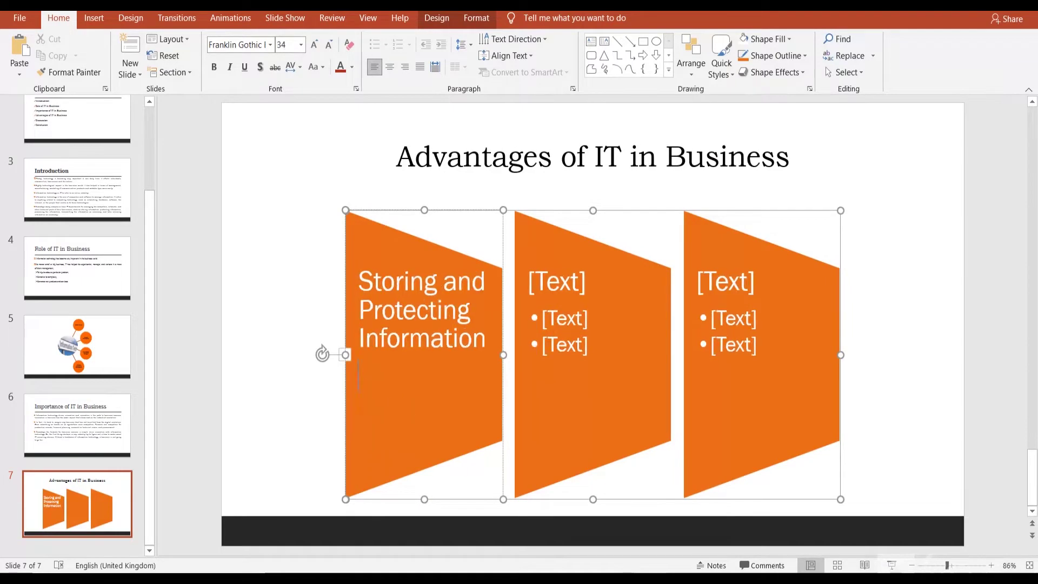
{"action": "key", "text": "BackSpace"}
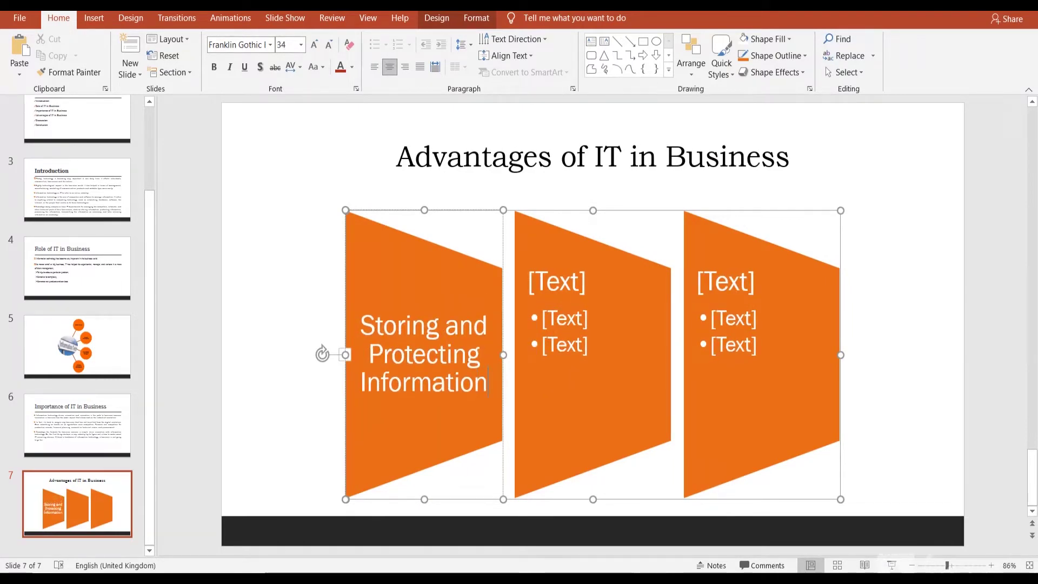
Paste 'Working away' into the middle trapezoid, removing empty bullets and centring it.
{"action": "key", "text": "alt+Tab"}
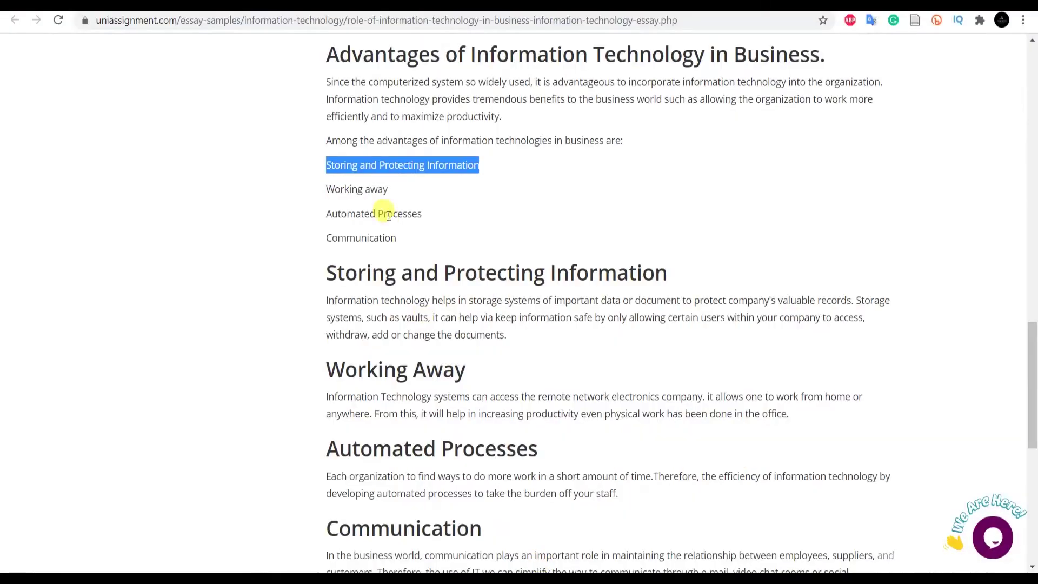
{"action": "triple_click", "coordinate": [372, 189]}
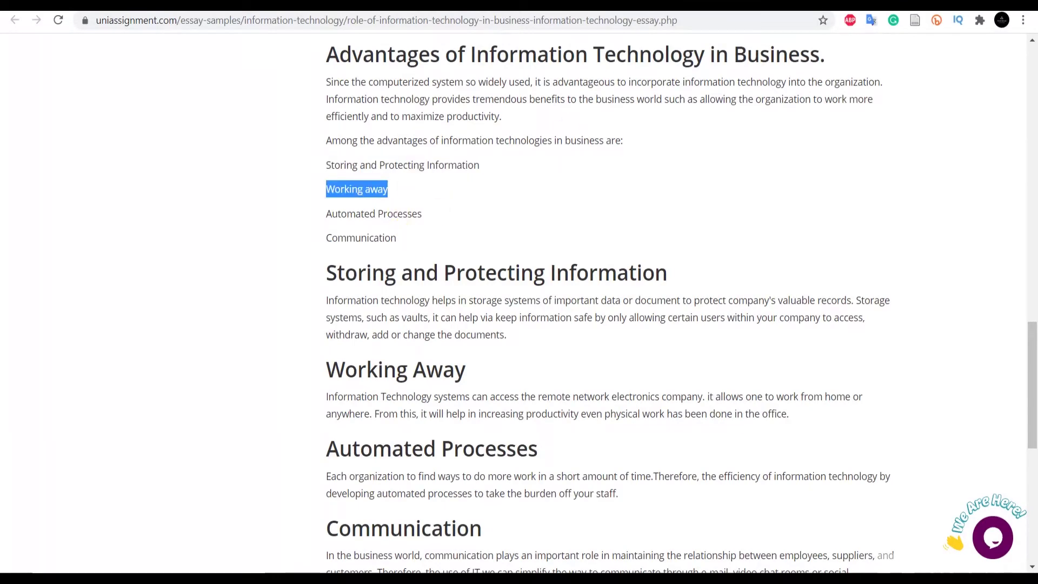
{"action": "key", "text": "ctrl+c"}
{"action": "key", "text": "alt+Tab"}
{"action": "left_click", "coordinate": [565, 292]}
{"action": "key", "text": "ctrl+v"}
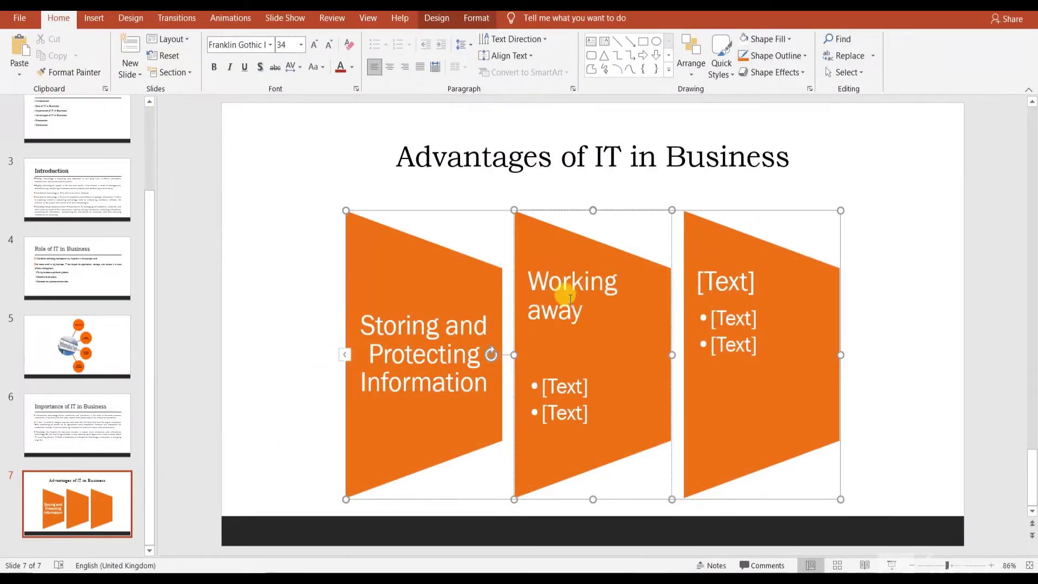
{"action": "key", "text": "Delete"}
{"action": "key", "text": "Delete"}
{"action": "key", "text": "ctrl+e"}
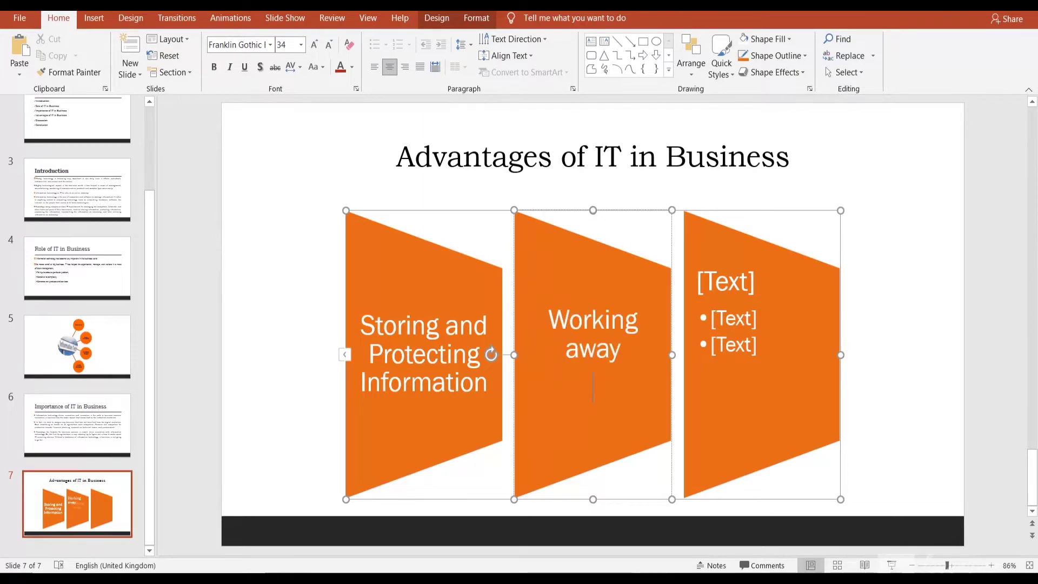
Paste 'Automated Processes' into the third trapezoid and delete leftover empty lines.
{"action": "key", "text": "alt+Tab"}
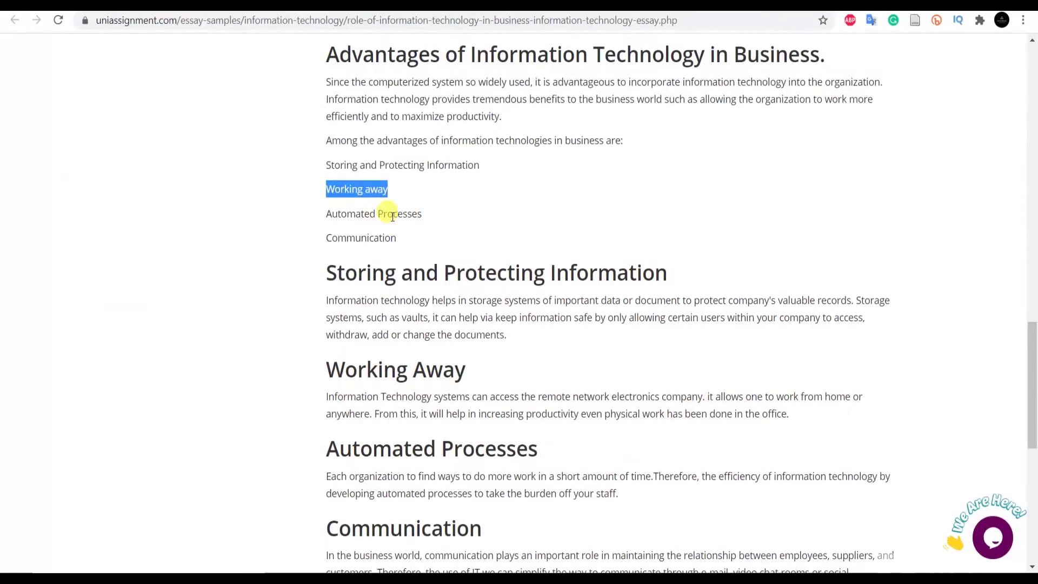
{"action": "triple_click", "coordinate": [376, 213]}
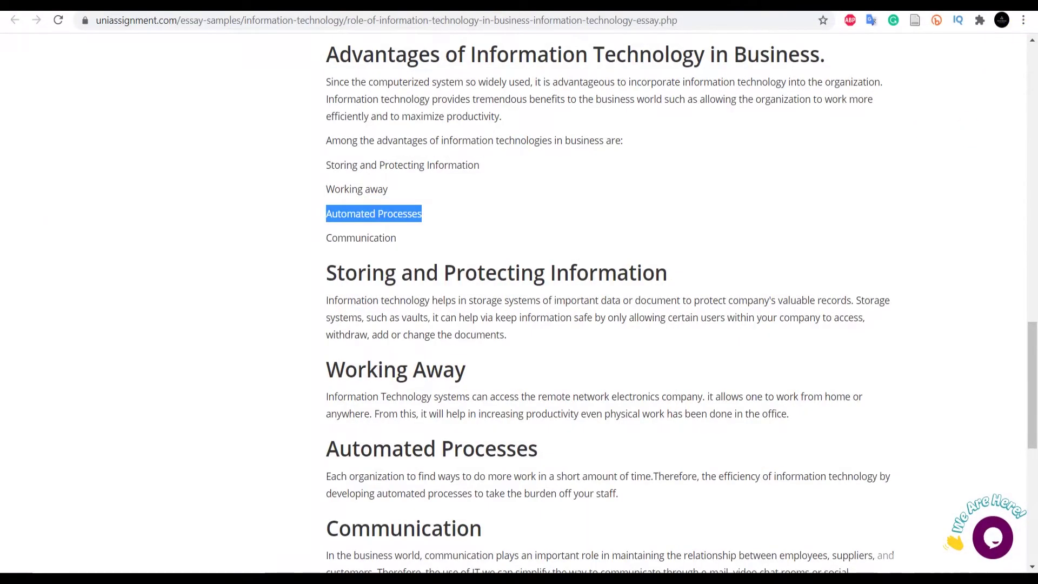
{"action": "key", "text": "alt+Tab"}
{"action": "left_click", "coordinate": [725, 279]}
{"action": "key", "text": "ctrl+v"}
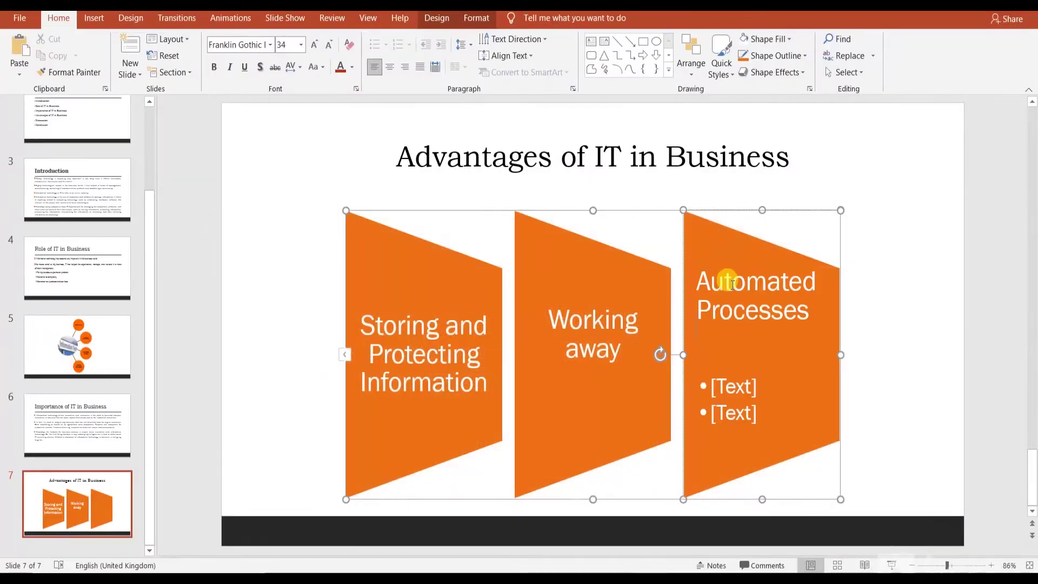
{"action": "key", "text": "Delete"}
{"action": "key", "text": "Delete"}
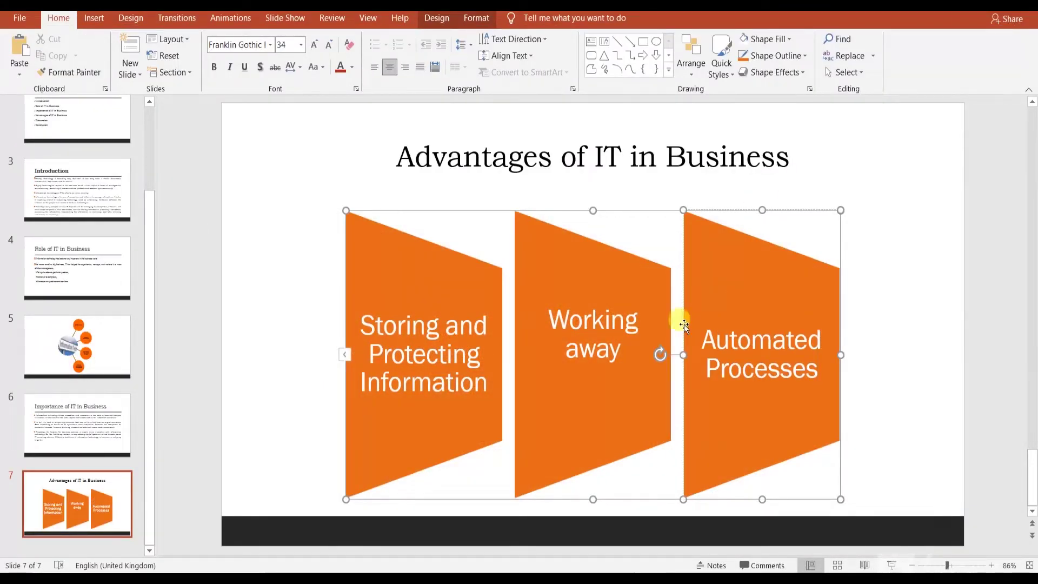
{"action": "left_click", "coordinate": [617, 381]}
{"action": "key", "text": "BackSpace"}
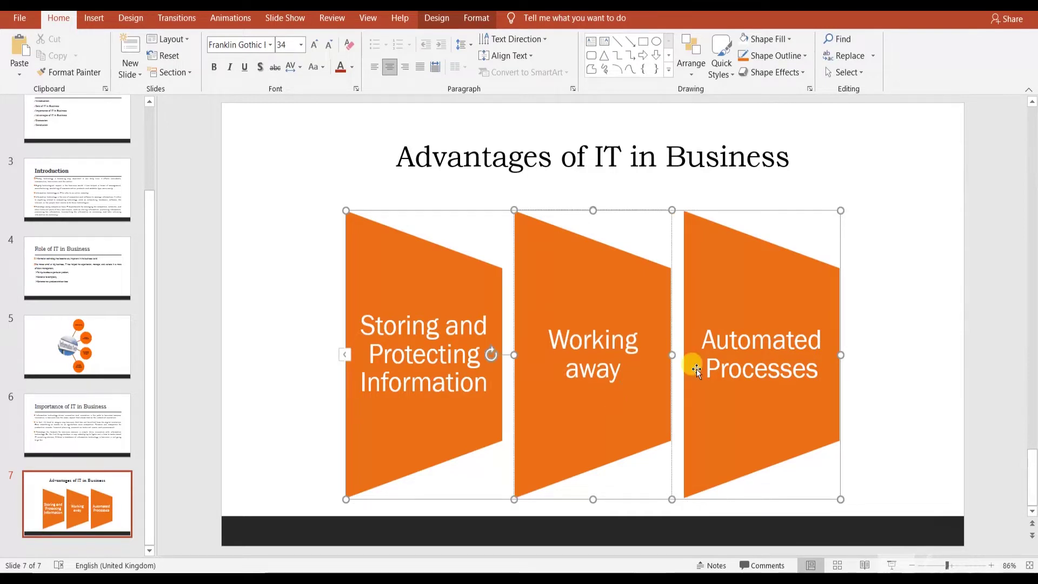
Add a fourth item 'Communication' after Automated Processes in the text pane and delete the extra empty item.
{"action": "left_click", "coordinate": [346, 357]}
{"action": "left_click", "coordinate": [293, 283]}
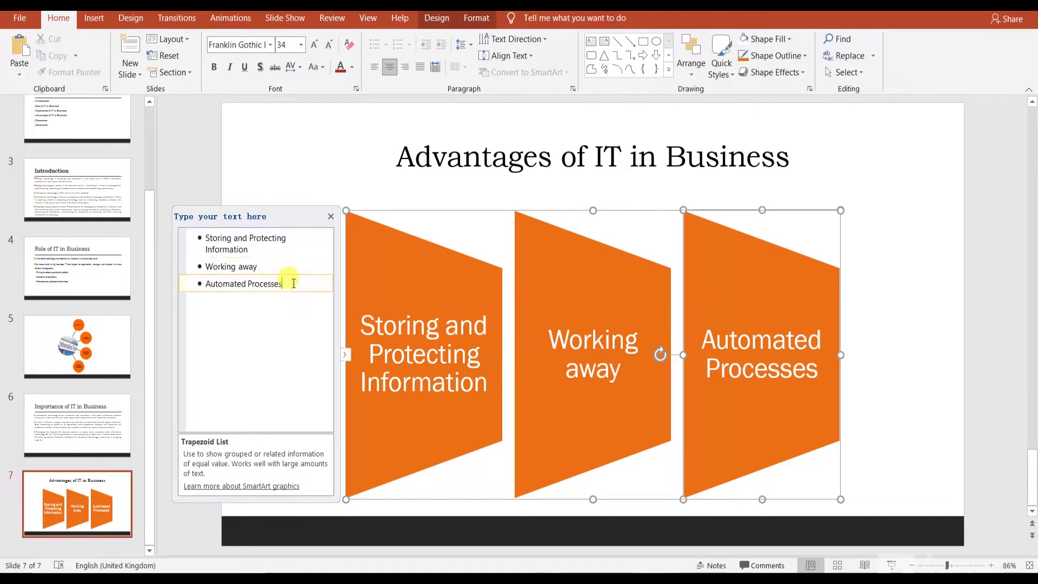
{"action": "key", "text": "Return"}
{"action": "type", "text": "Automated Processes"}
{"action": "key", "text": "Return"}
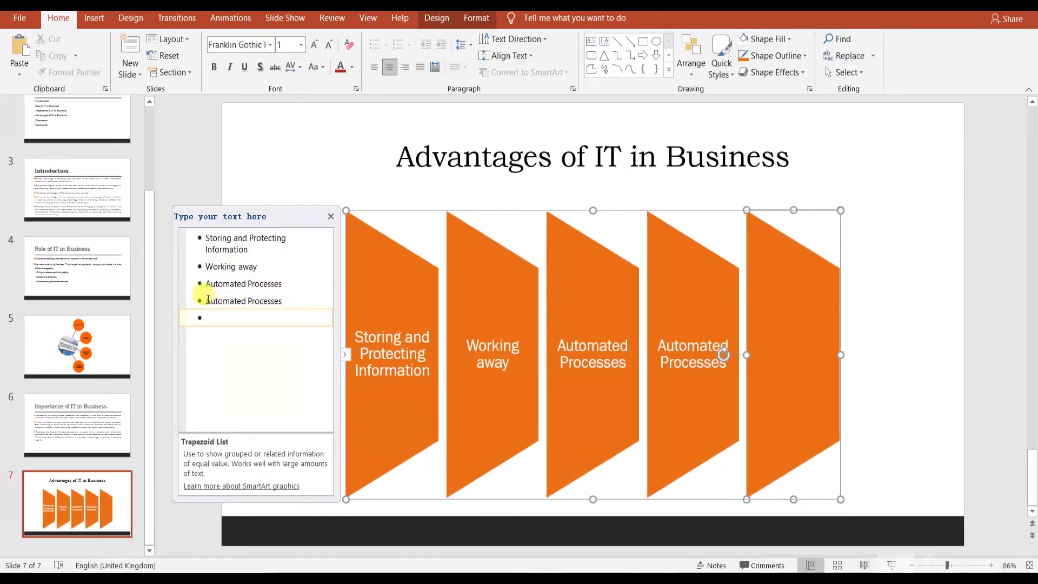
{"action": "left_click_drag", "start_coordinate": [207, 301], "coordinate": [289, 306]}
{"action": "type", "text": "Co"}
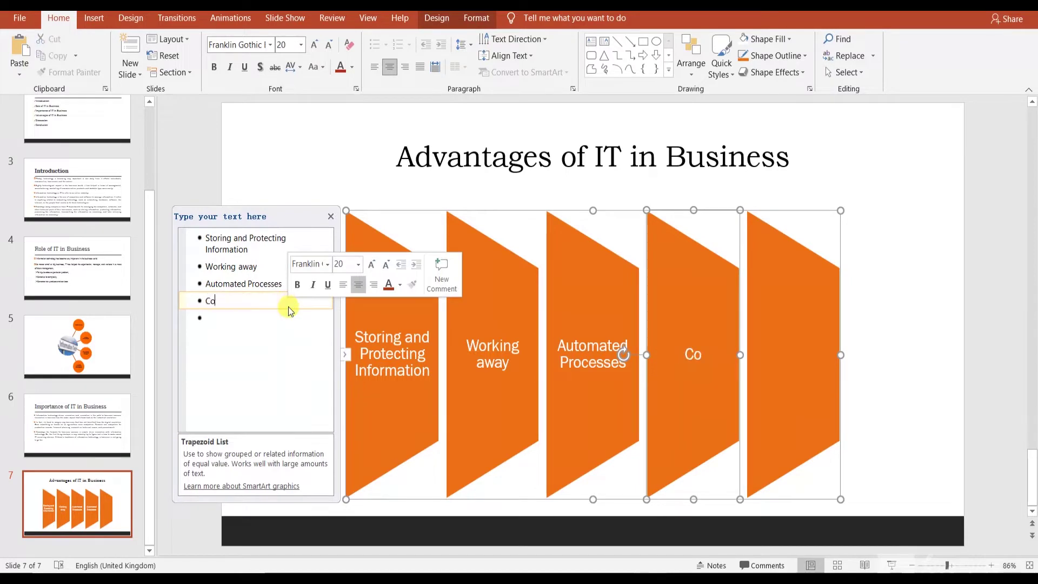
{"action": "type", "text": "mmunicati"}
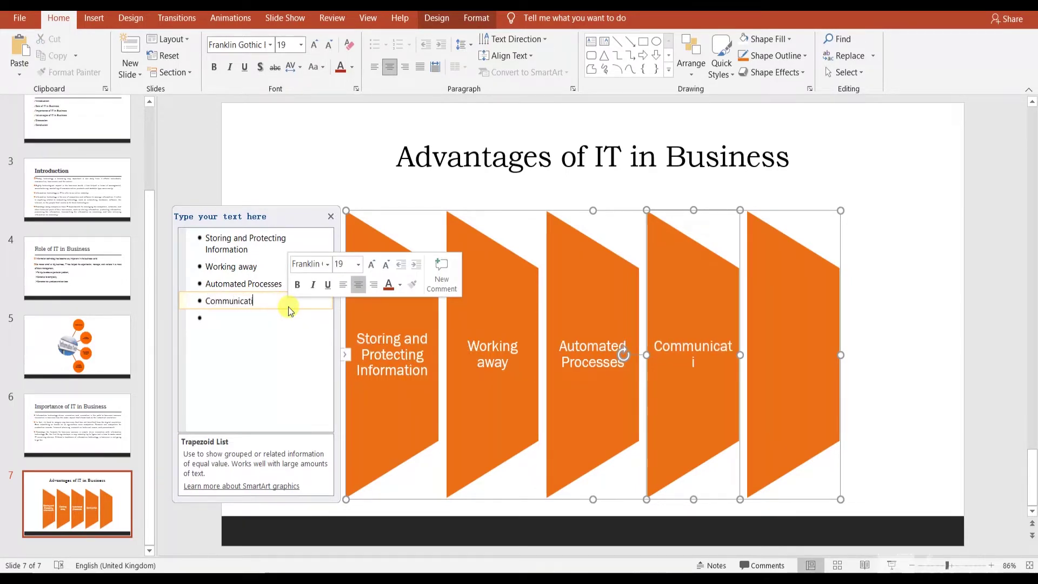
{"action": "type", "text": "on"}
{"action": "left_click", "coordinate": [271, 325]}
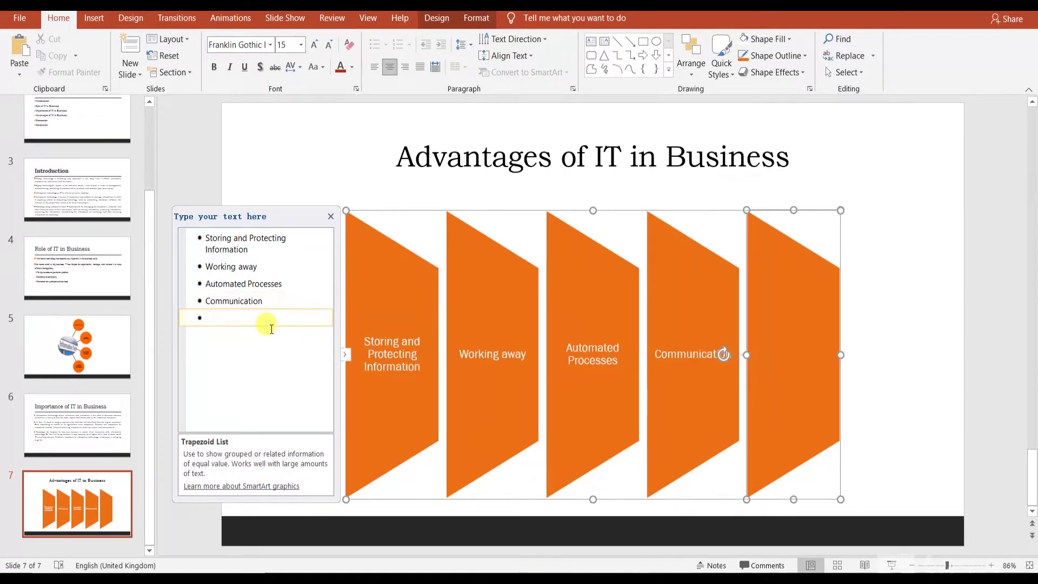
{"action": "key", "text": "BackSpace"}
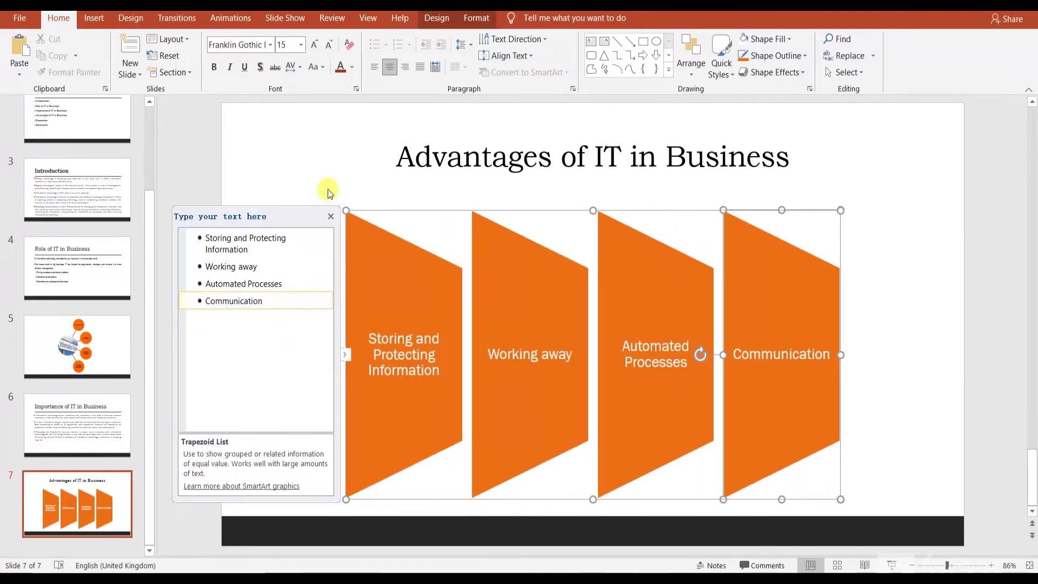
{"action": "left_click", "coordinate": [328, 174]}
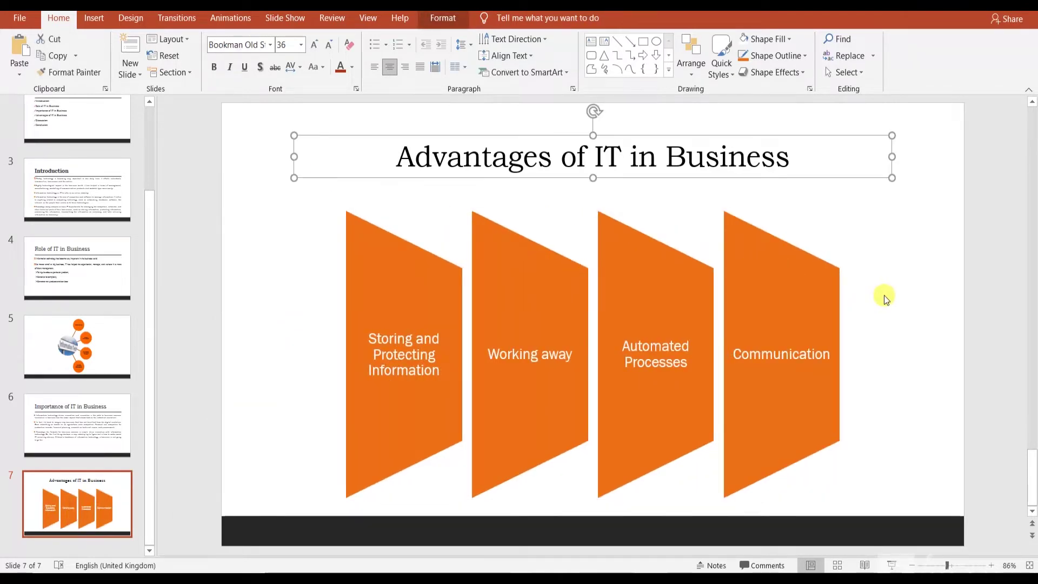
{"action": "left_click", "coordinate": [793, 292]}
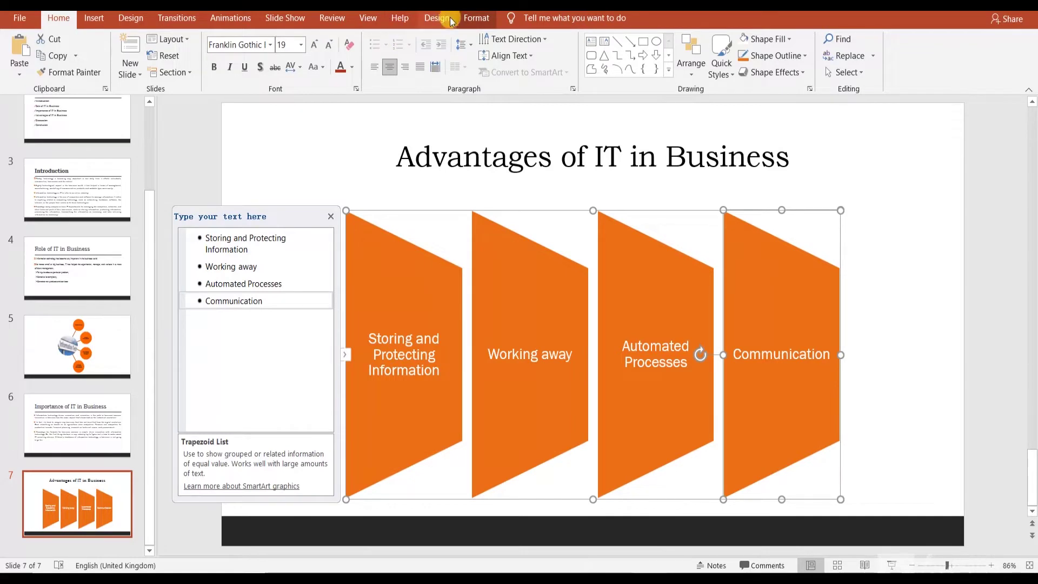
{"action": "left_click", "coordinate": [470, 18]}
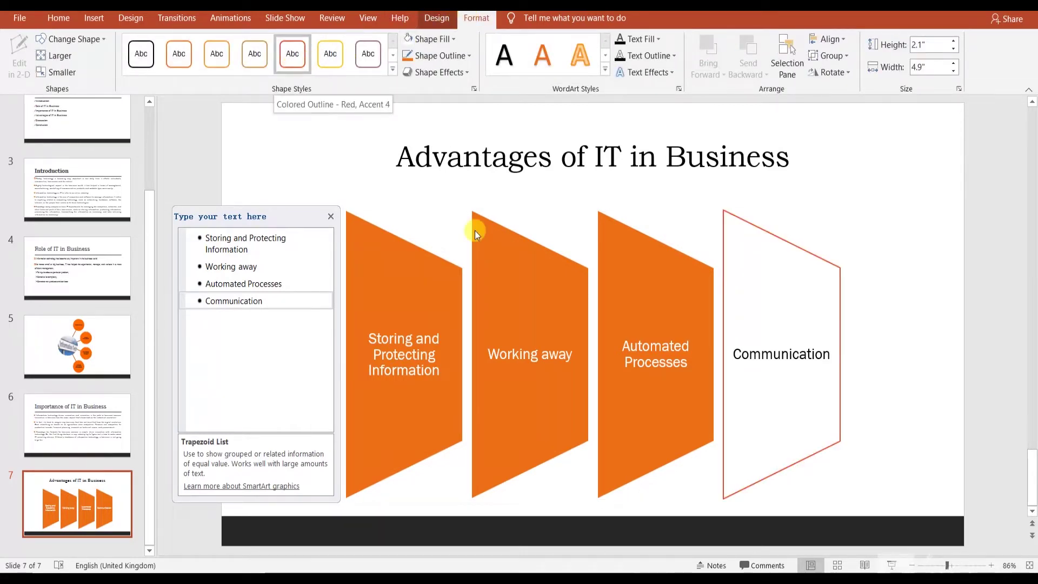
Reposition the slide title and reselect the trapezoid diagram.
{"action": "left_click", "coordinate": [515, 231]}
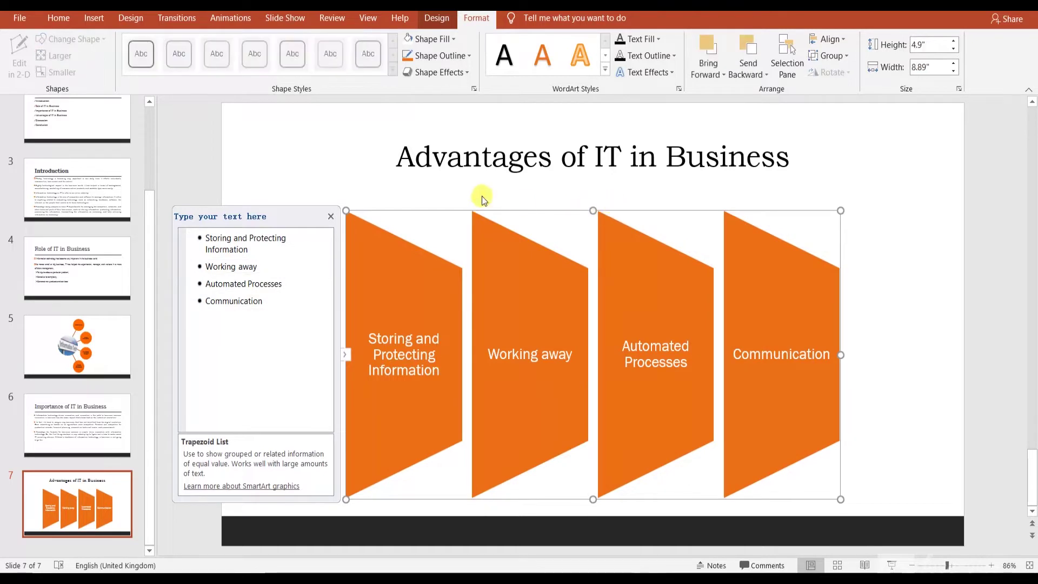
{"action": "mouse_move", "coordinate": [359, 166]}
{"action": "left_mouse_down"}
{"action": "mouse_move", "coordinate": [399, 237]}
{"action": "mouse_move", "coordinate": [322, 153]}
{"action": "left_mouse_up"}
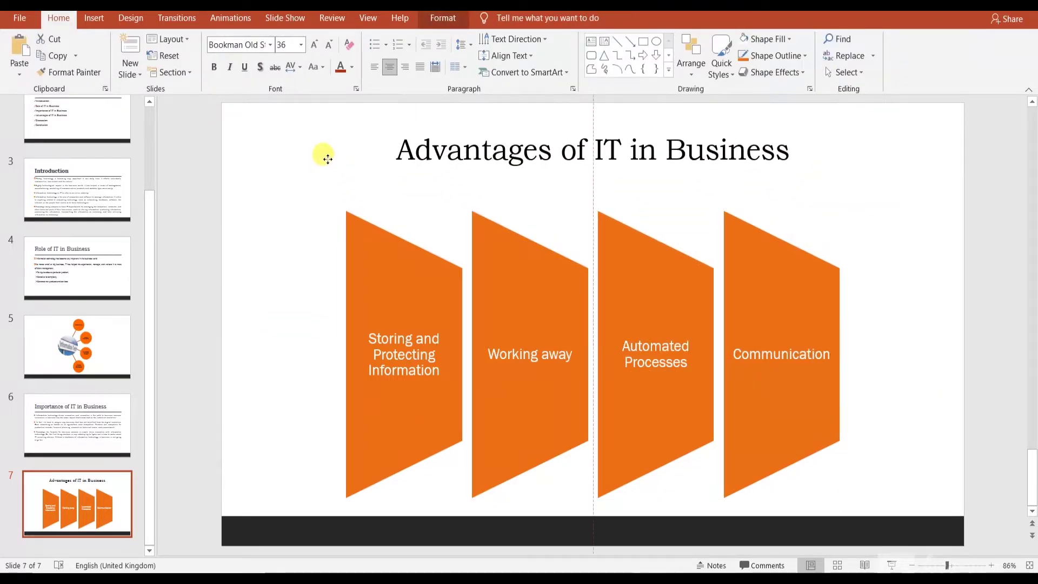
{"action": "left_click", "coordinate": [293, 193]}
{"action": "left_click", "coordinate": [402, 243]}
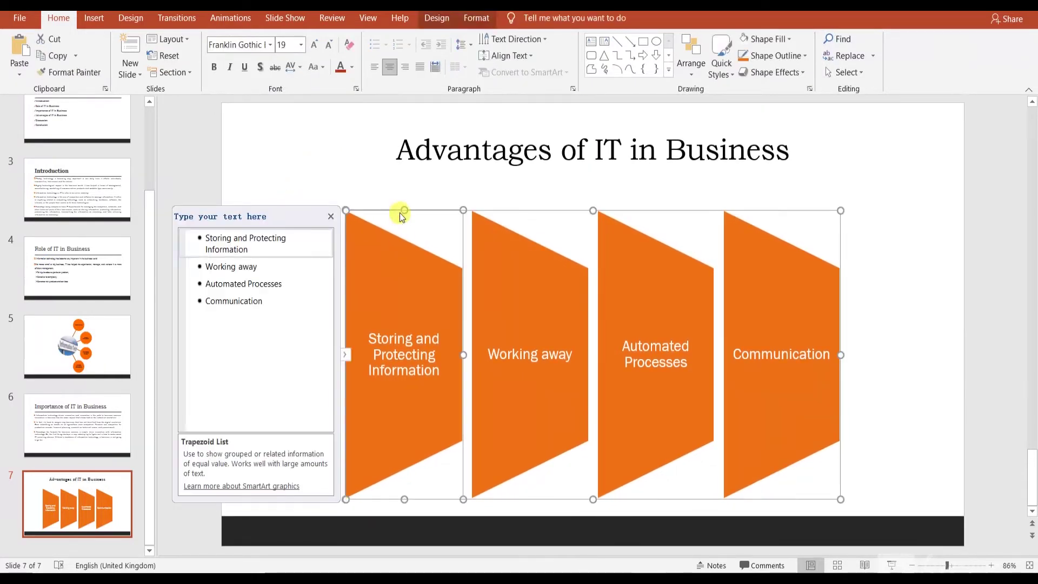
{"action": "left_click", "coordinate": [509, 209]}
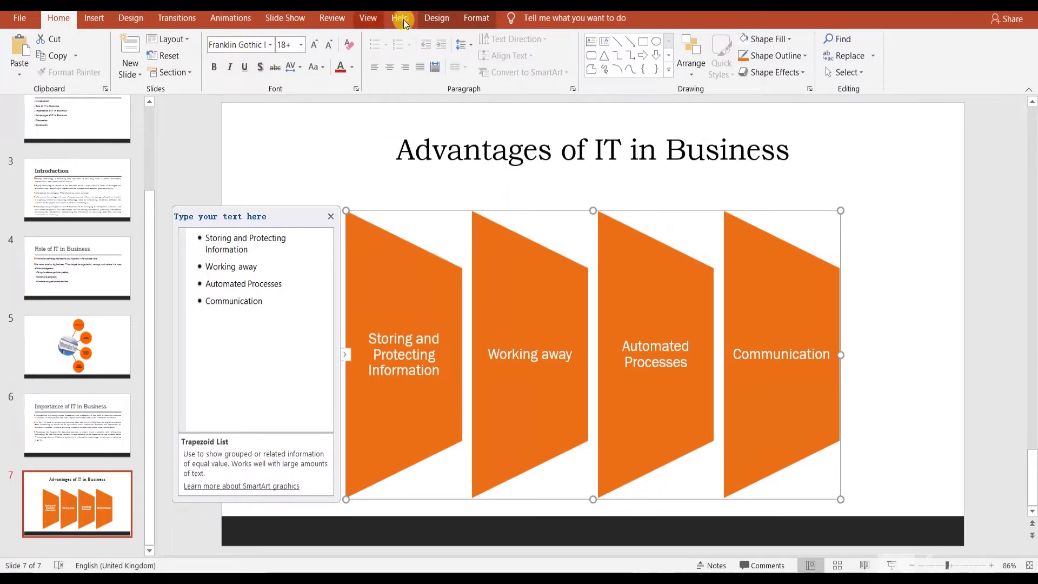
{"action": "left_click", "coordinate": [469, 20]}
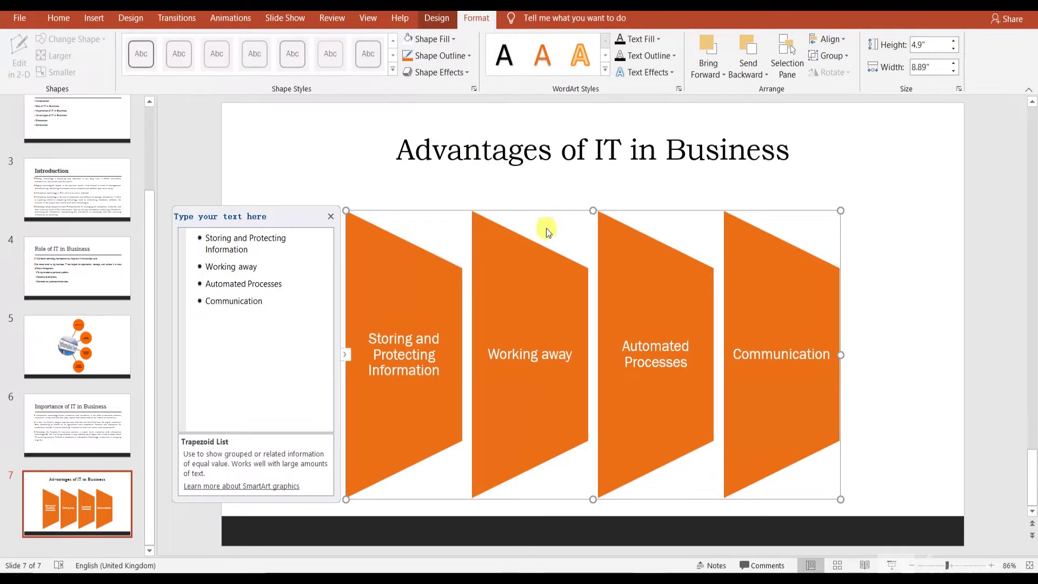
Apply the light peach shape style to all four trapezoids.
{"action": "left_click", "coordinate": [519, 236]}
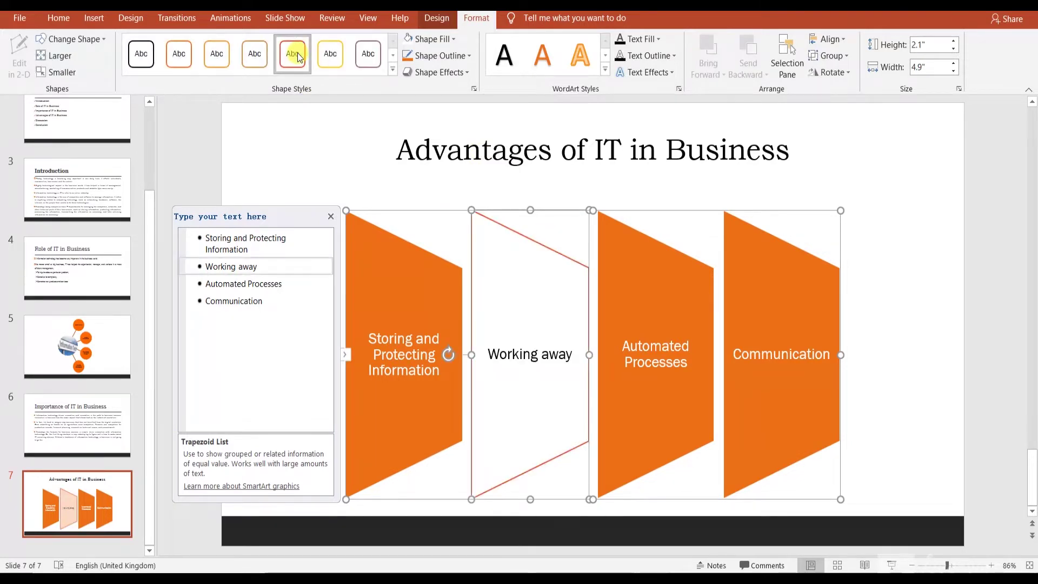
{"action": "left_click", "coordinate": [392, 70]}
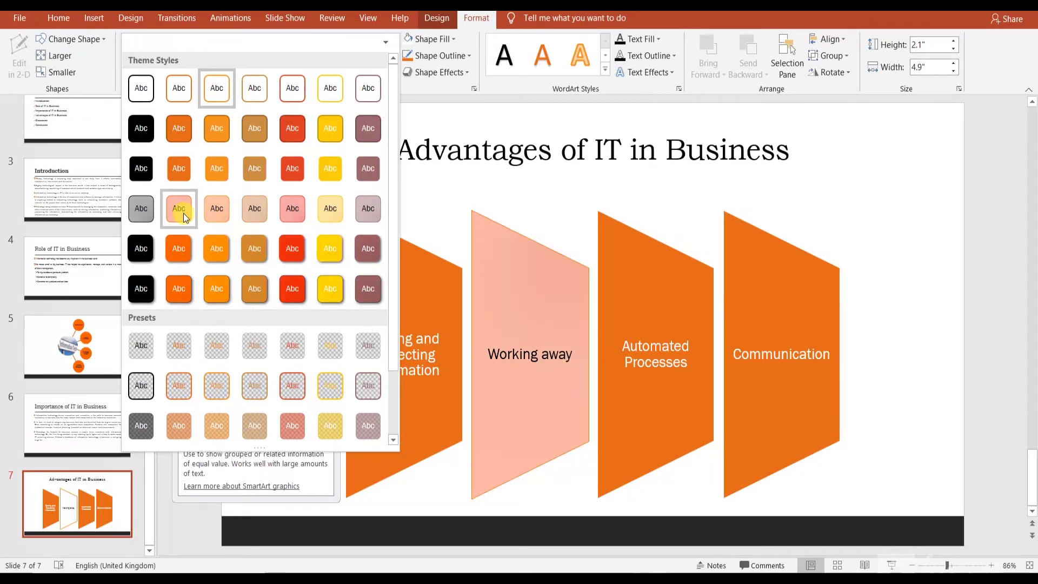
{"action": "left_click", "coordinate": [208, 210]}
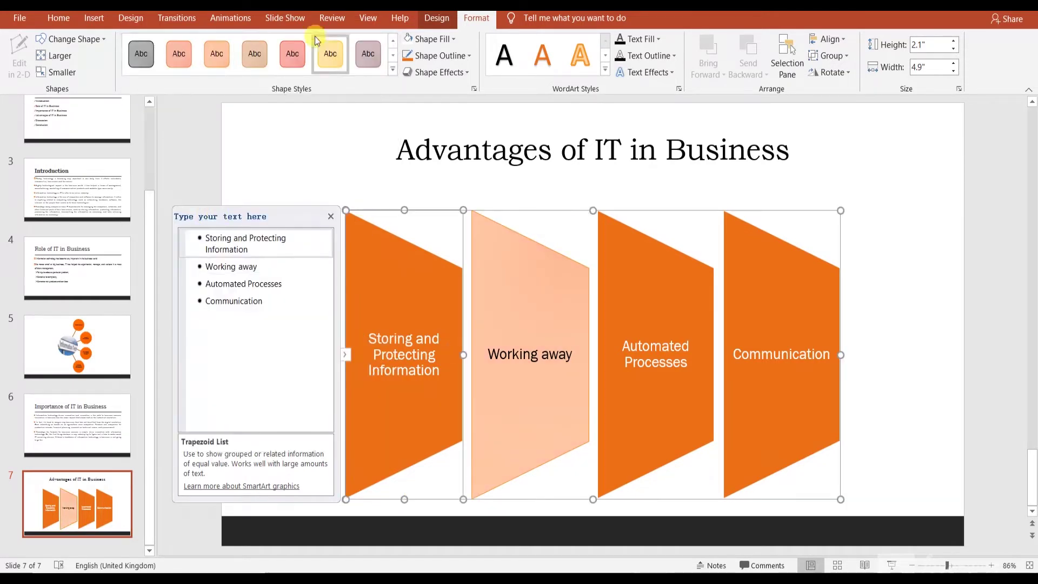
{"action": "left_click", "coordinate": [217, 53]}
{"action": "left_click", "coordinate": [599, 279]}
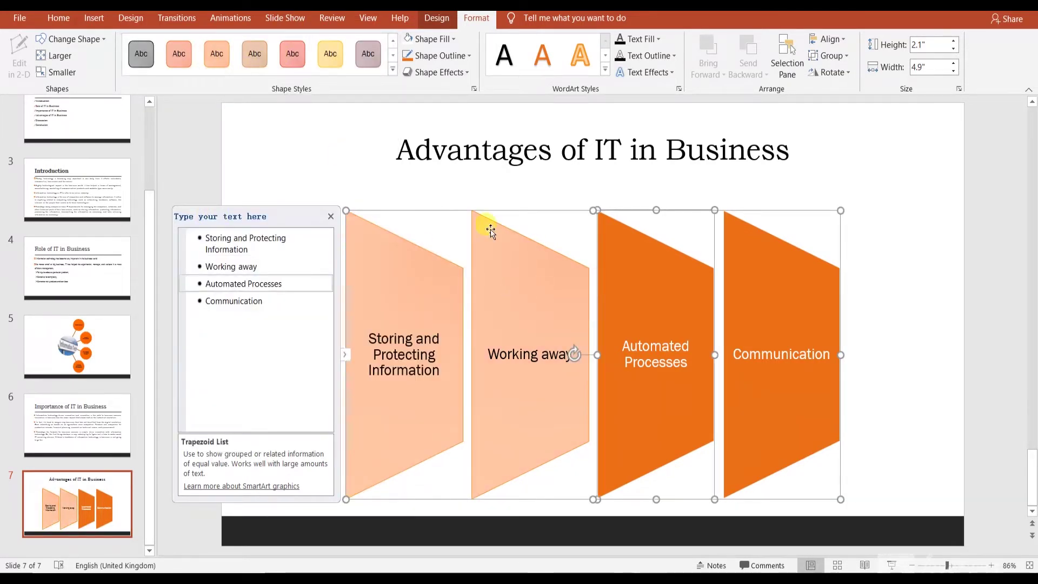
{"action": "left_click", "coordinate": [217, 53]}
{"action": "left_click", "coordinate": [770, 300]}
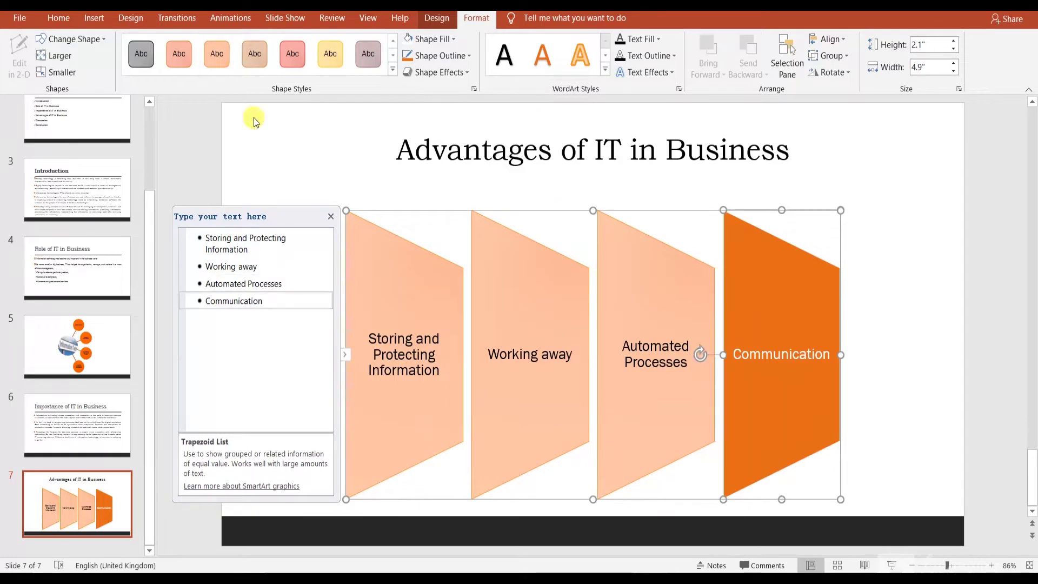
{"action": "left_click", "coordinate": [217, 53]}
{"action": "left_click", "coordinate": [345, 169]}
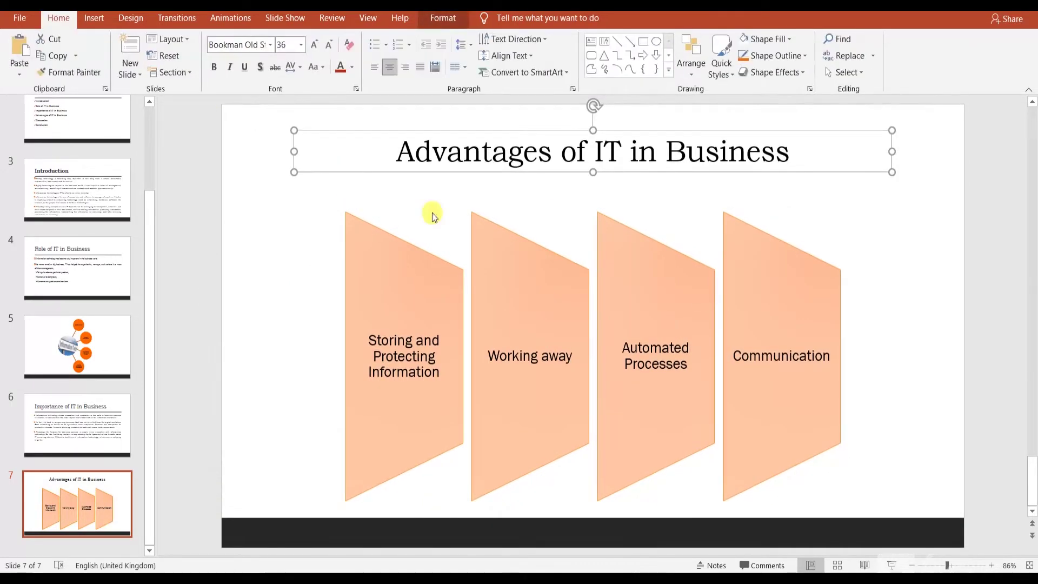
{"action": "left_click", "coordinate": [910, 355]}
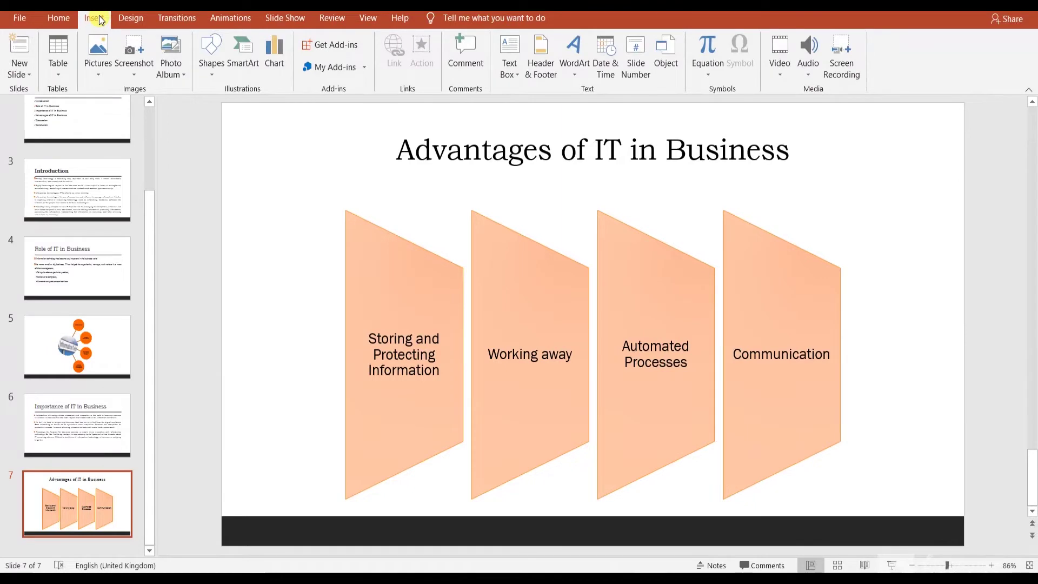
Add a Title and Content slide after slide 7 titled 'Discussion', ready for body text.
{"action": "left_click", "coordinate": [108, 546]}
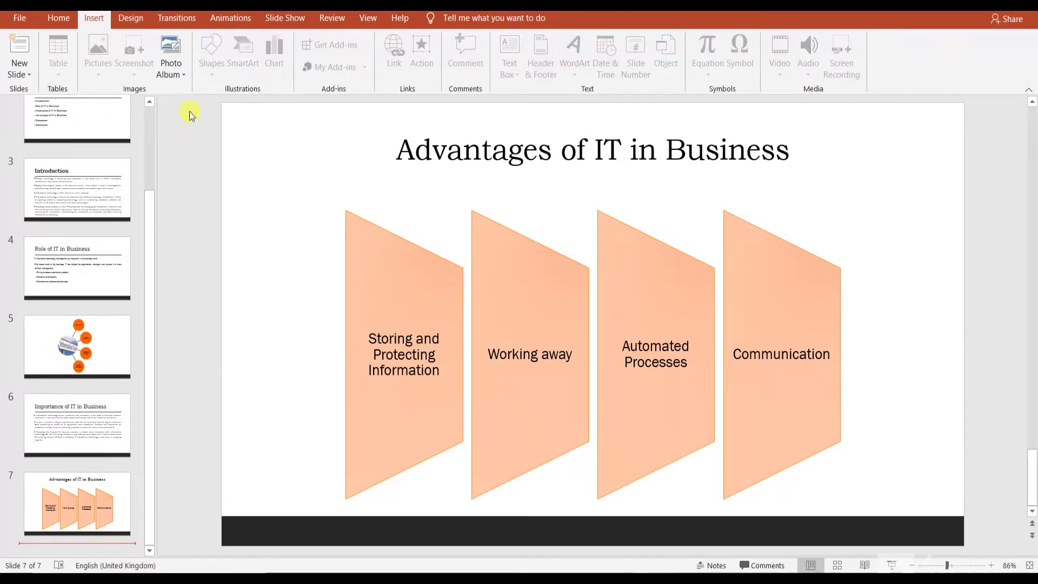
{"action": "left_click", "coordinate": [58, 24]}
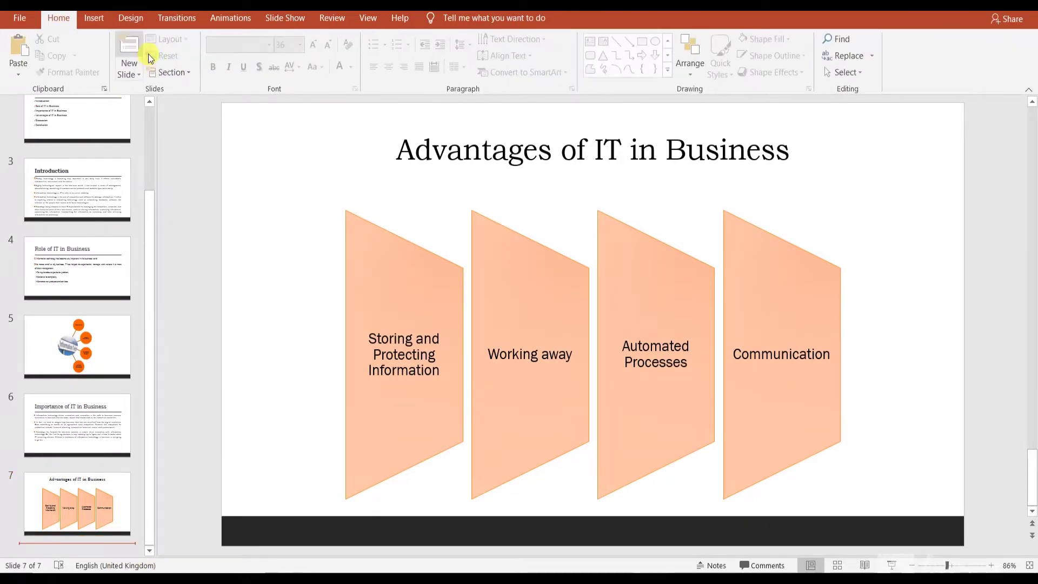
{"action": "left_click", "coordinate": [130, 74]}
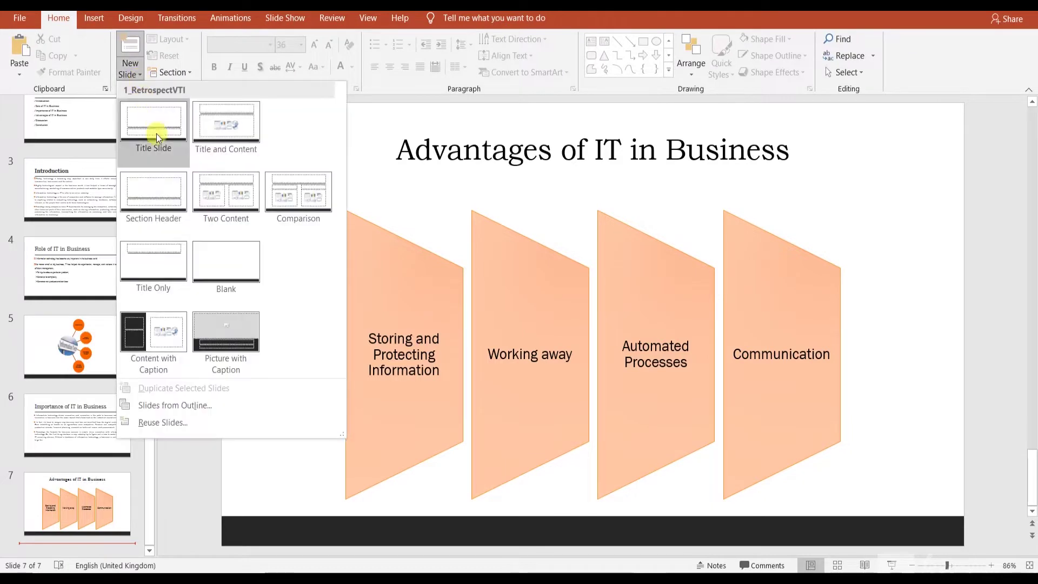
{"action": "left_click", "coordinate": [222, 121]}
{"action": "left_click", "coordinate": [398, 189]}
{"action": "type", "text": "Discussion"}
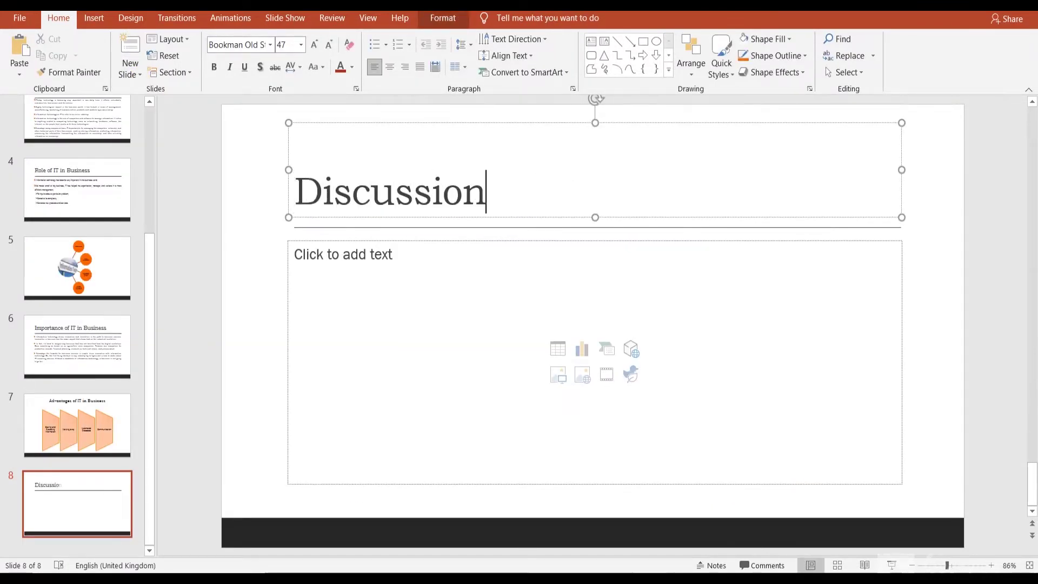
{"action": "left_click", "coordinate": [398, 244]}
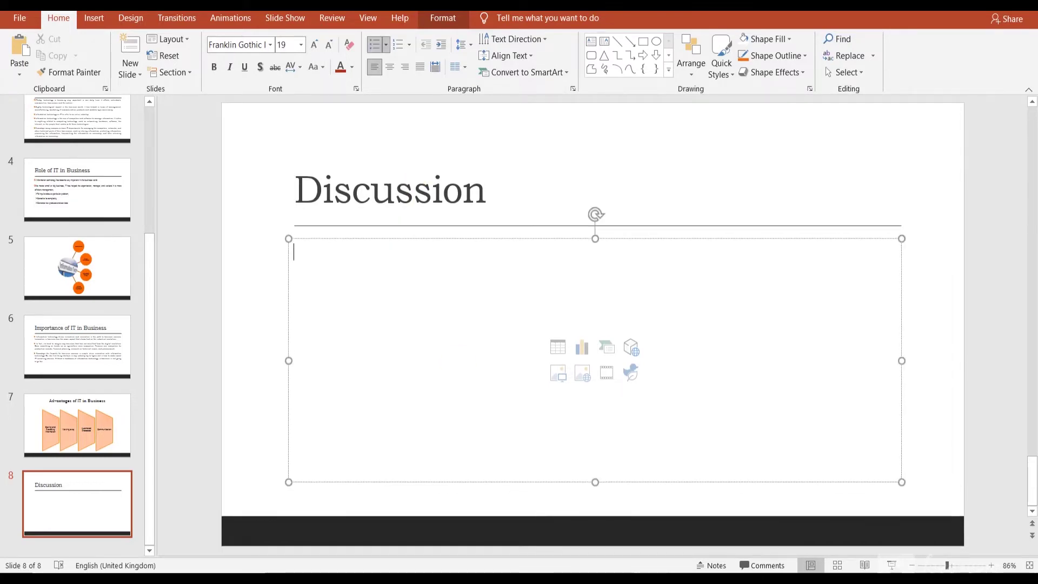
Copy the essay's full Discussion paragraph from Chrome and return to the Discussion slide.
{"action": "key", "text": "alt+Tab"}
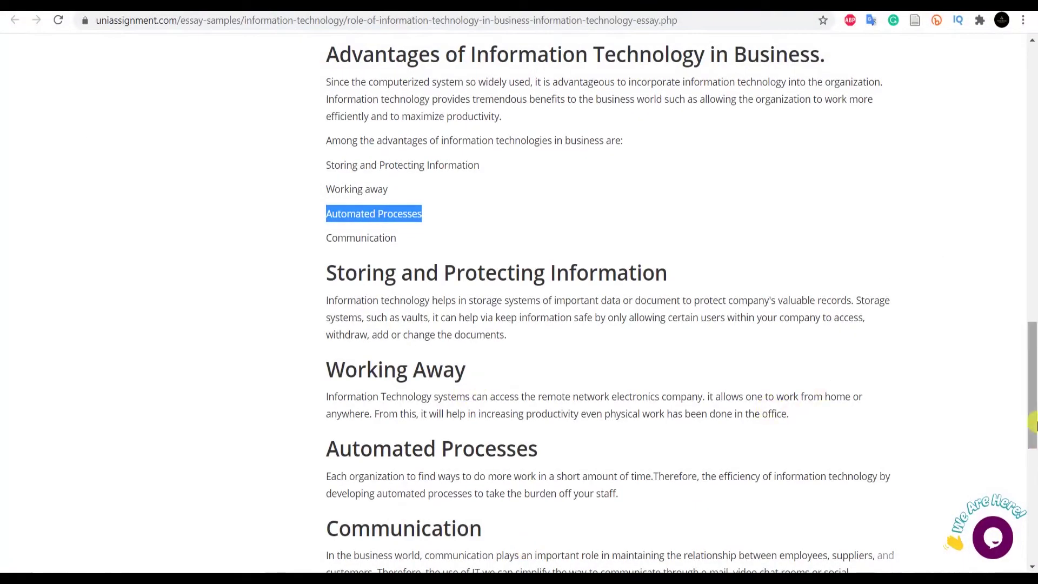
{"action": "scroll", "coordinate": [1029, 520], "scroll_direction": "down", "scroll_amount": 6}
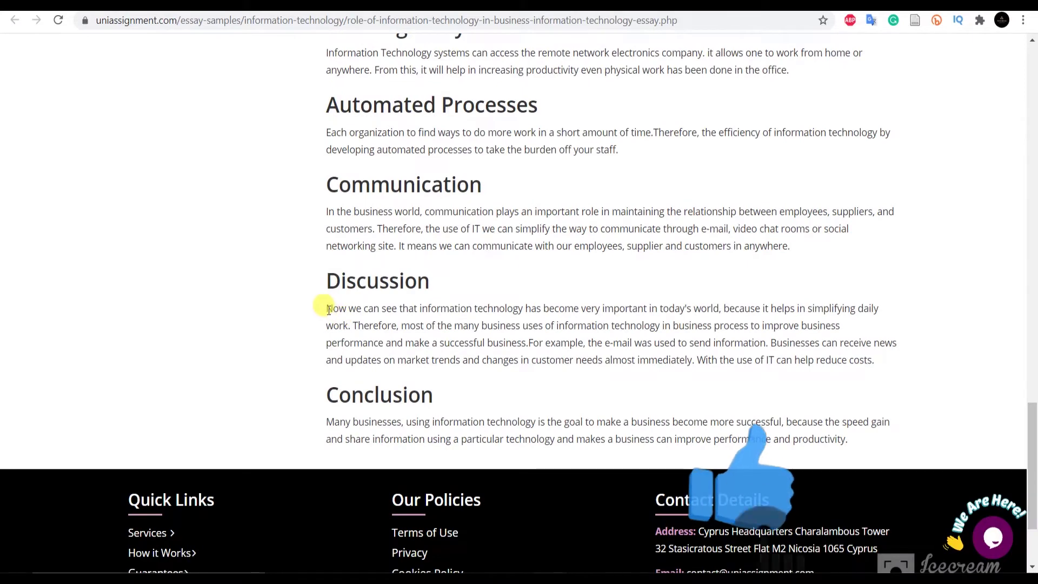
{"action": "left_click_drag", "start_coordinate": [324, 308], "coordinate": [878, 361]}
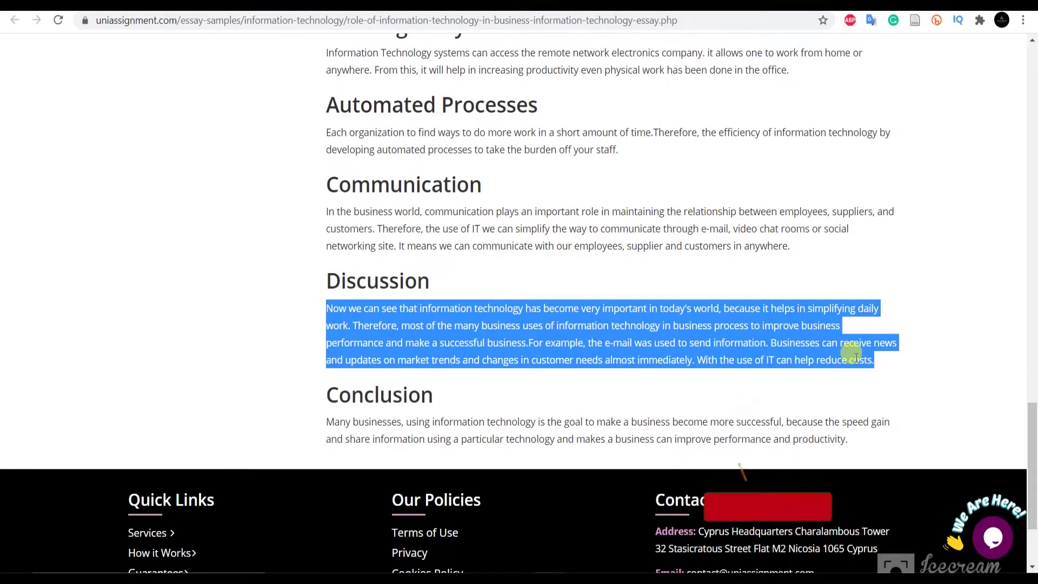
{"action": "right_click", "coordinate": [778, 344]}
{"action": "left_click", "coordinate": [779, 349]}
{"action": "key", "text": "alt+Tab"}
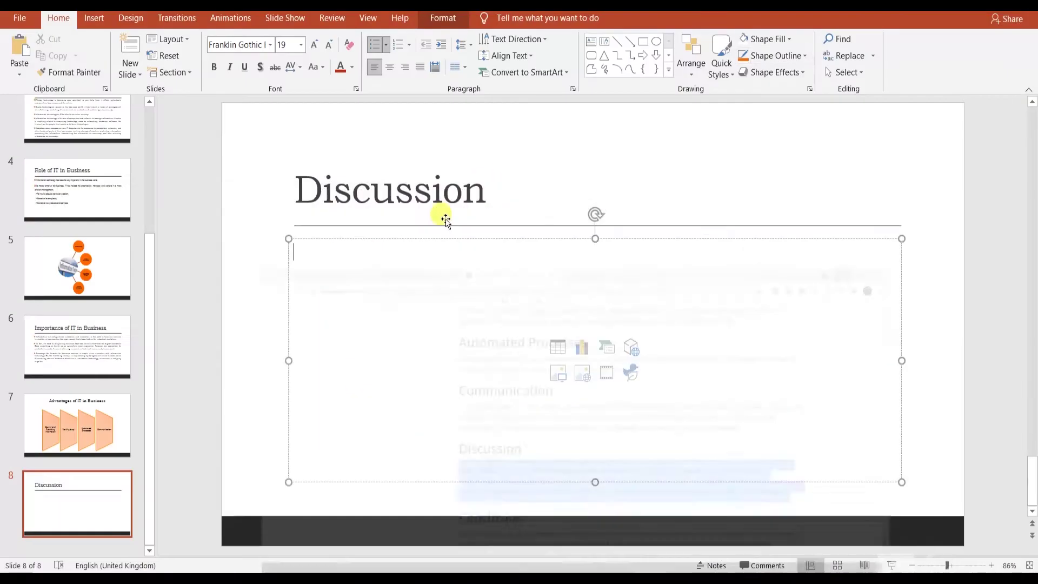
Paste the Discussion paragraph into slide 8's body with hollow square bullets.
{"action": "left_click", "coordinate": [19, 74]}
{"action": "left_click", "coordinate": [57, 109]}
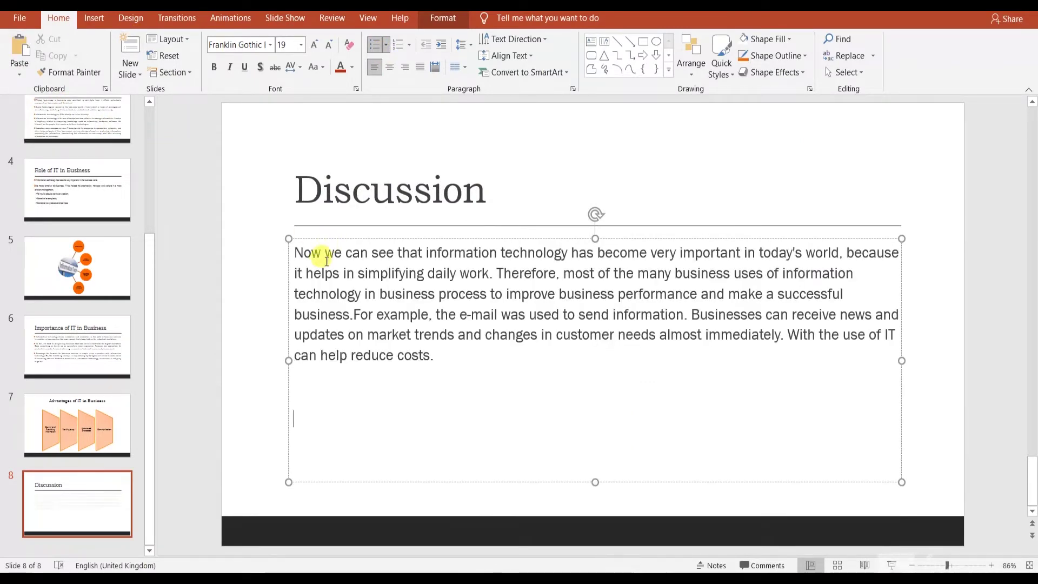
{"action": "left_click", "coordinate": [388, 49]}
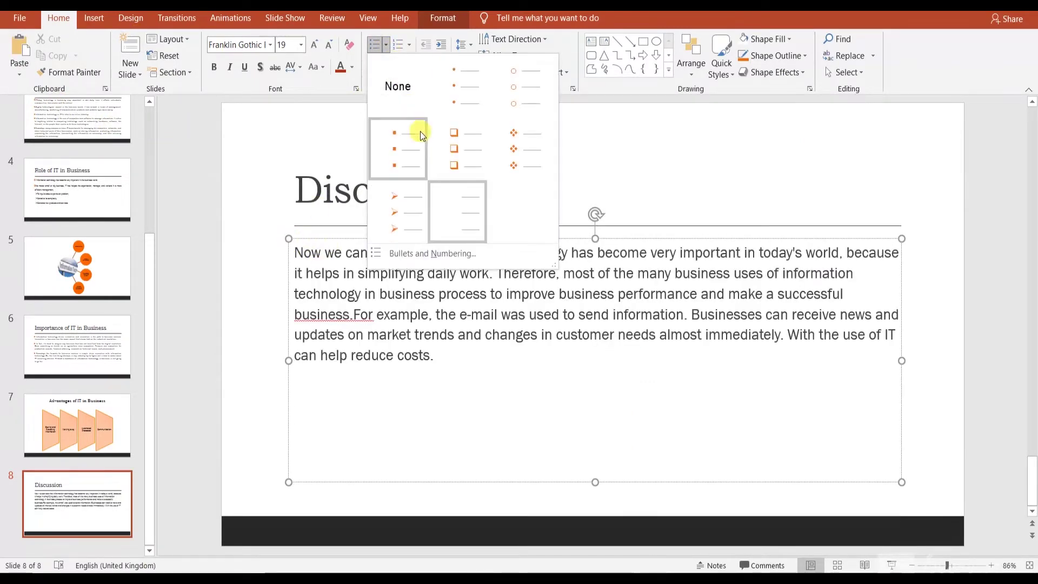
{"action": "left_click", "coordinate": [475, 157]}
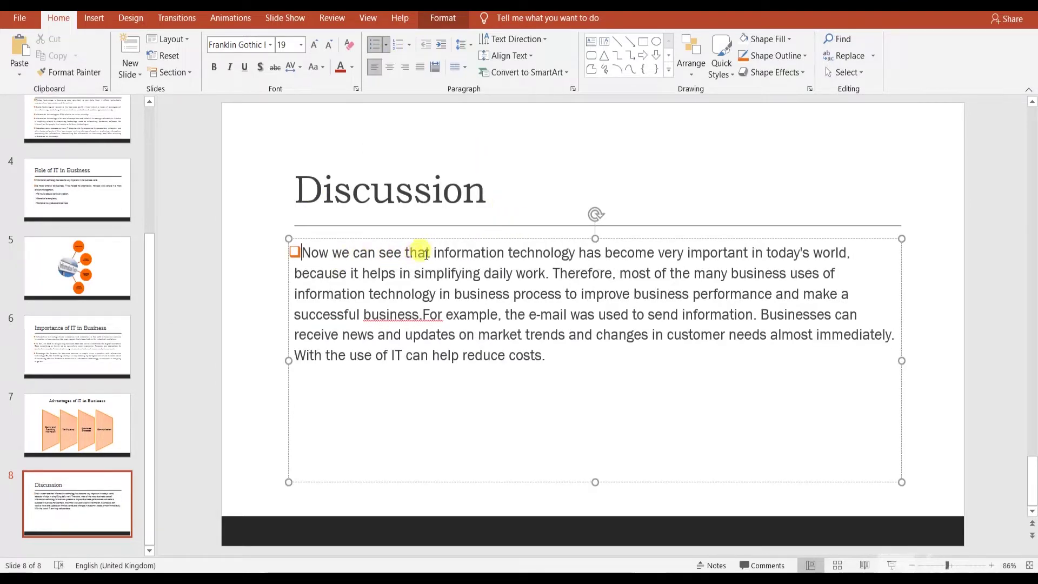
Reword the opening to 'Information technology' and replace 'Therefore, most of the many' with 'Many'.
{"action": "left_click_drag", "start_coordinate": [434, 254], "coordinate": [295, 252]}
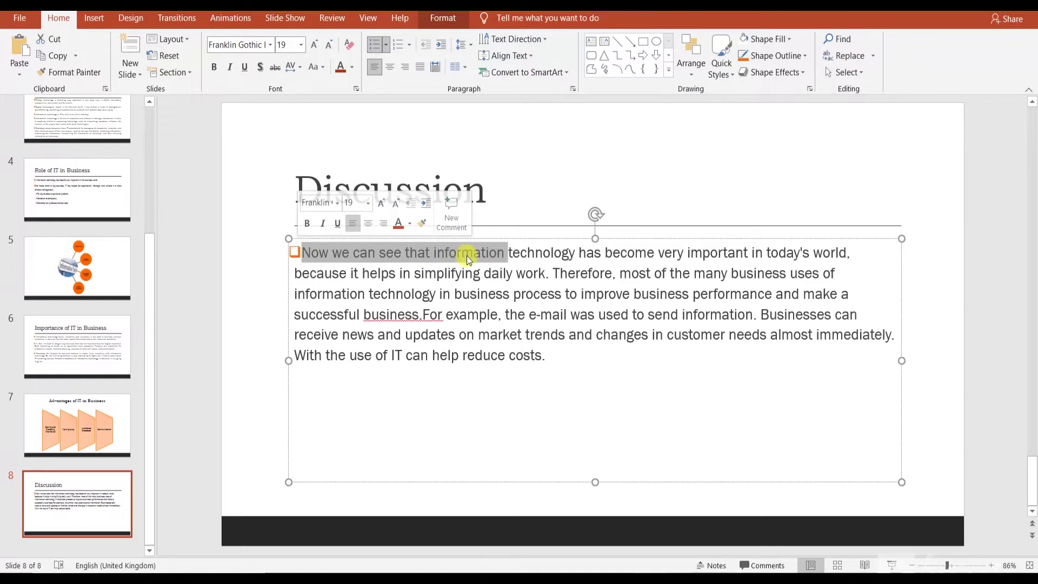
{"action": "key", "text": "BackSpace"}
{"action": "type", "text": "Informa"}
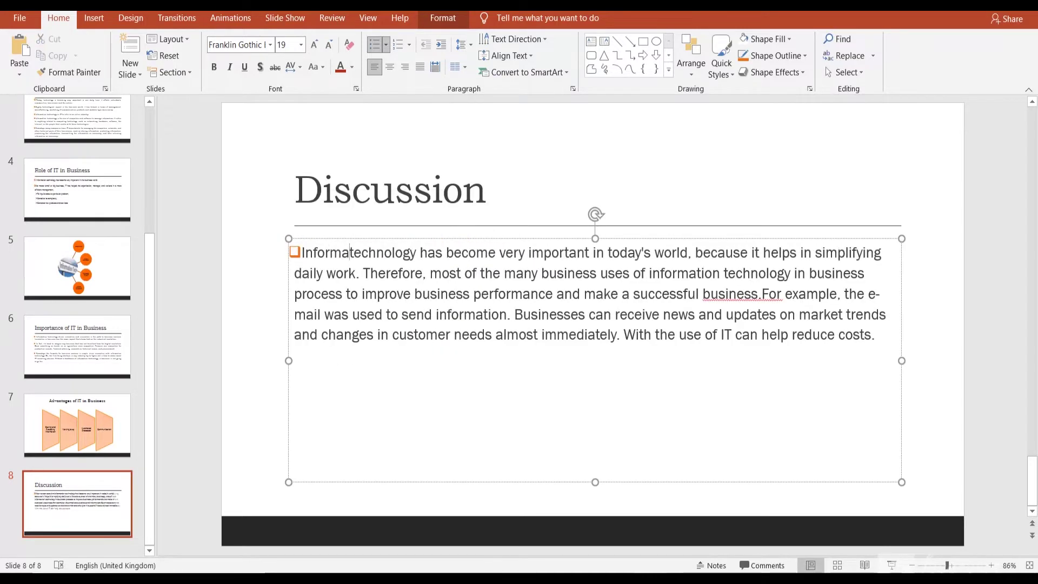
{"action": "type", "text": "tion technology"}
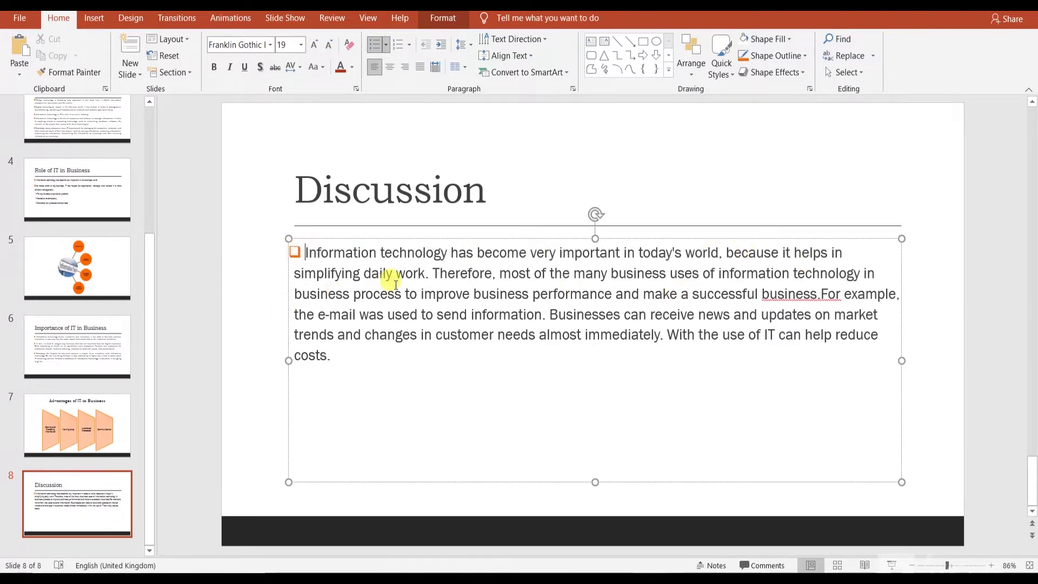
{"action": "left_click_drag", "start_coordinate": [436, 275], "coordinate": [597, 270]}
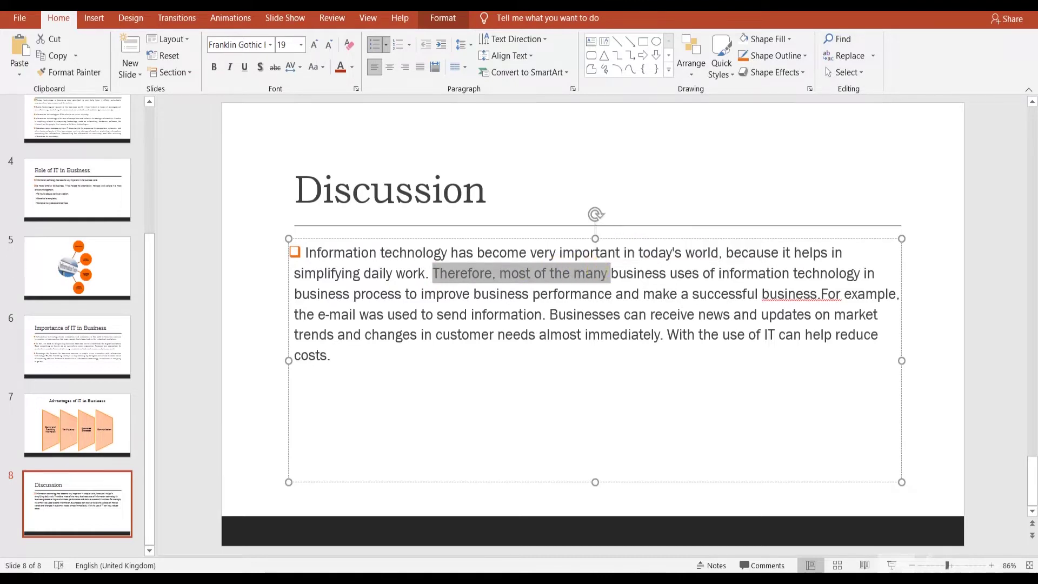
{"action": "key", "text": "BackSpace"}
{"action": "type", "text": "Many"}
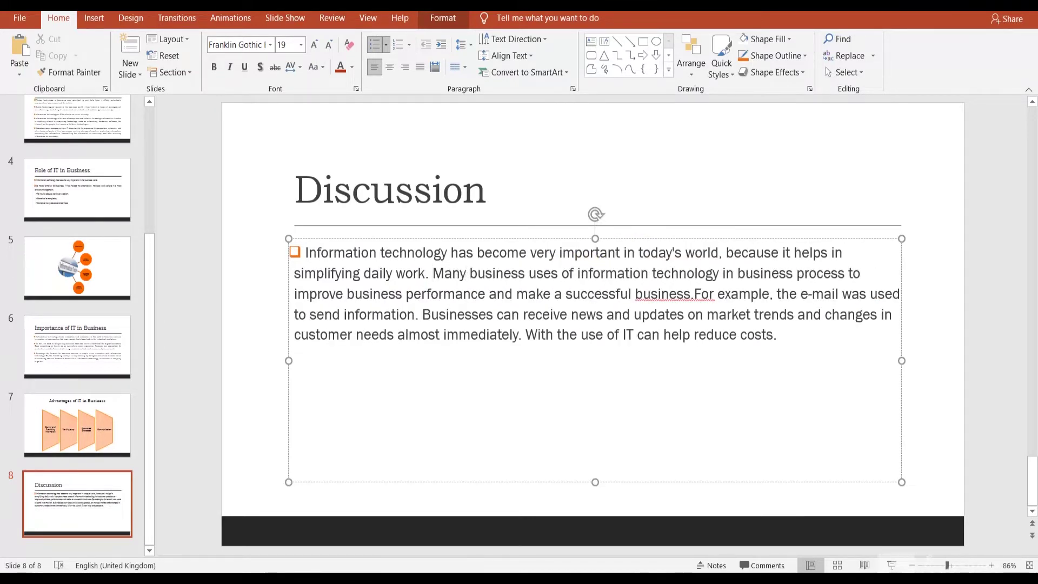
Split the Discussion text into five separate bullets and justify them.
{"action": "key", "text": "Left"}
{"action": "key", "text": "Return"}
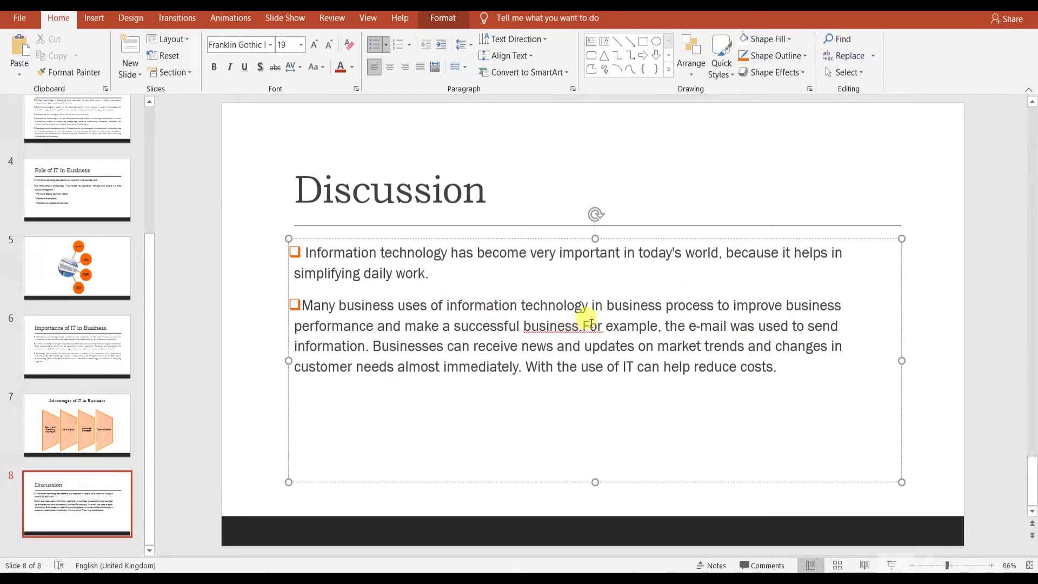
{"action": "key", "text": "Return"}
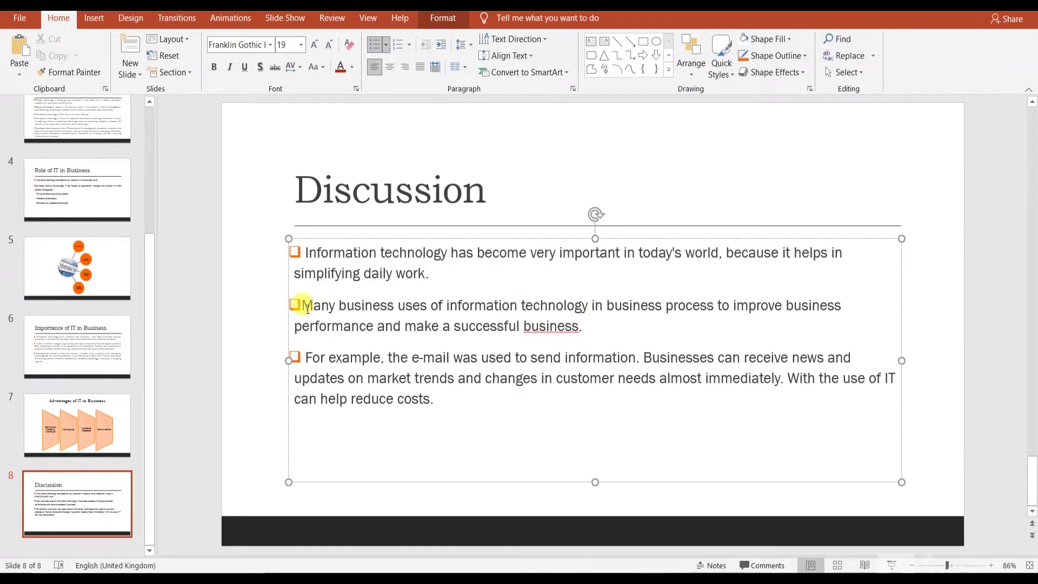
{"action": "left_click", "coordinate": [304, 306]}
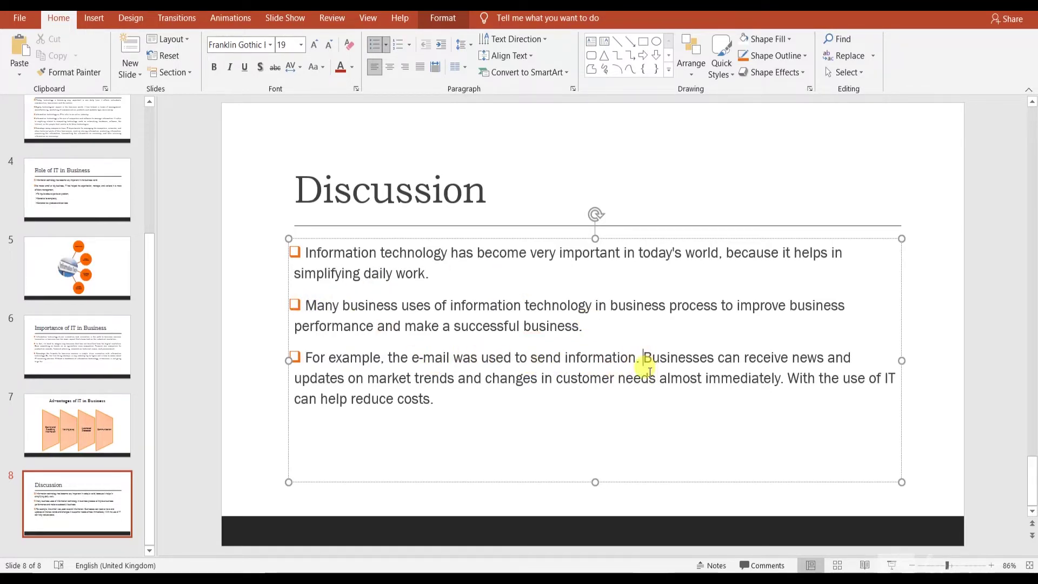
{"action": "key", "text": "Return"}
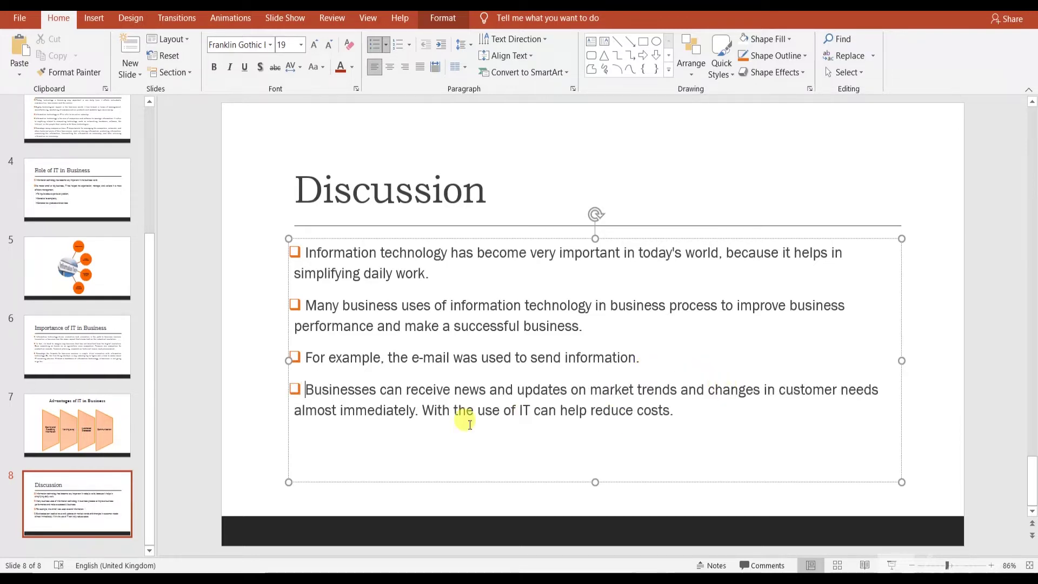
{"action": "left_click", "coordinate": [424, 411]}
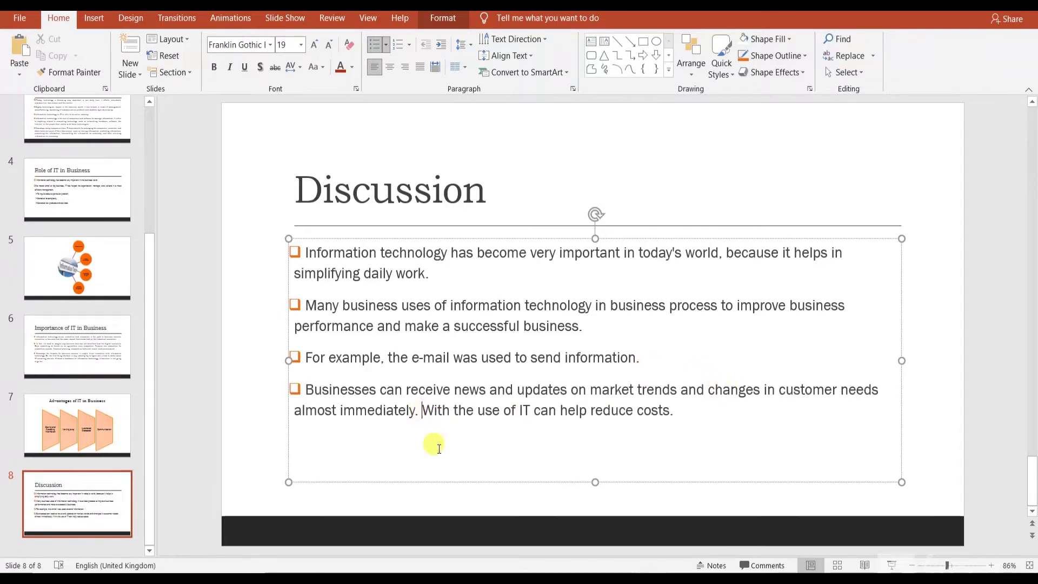
{"action": "key", "text": "Return"}
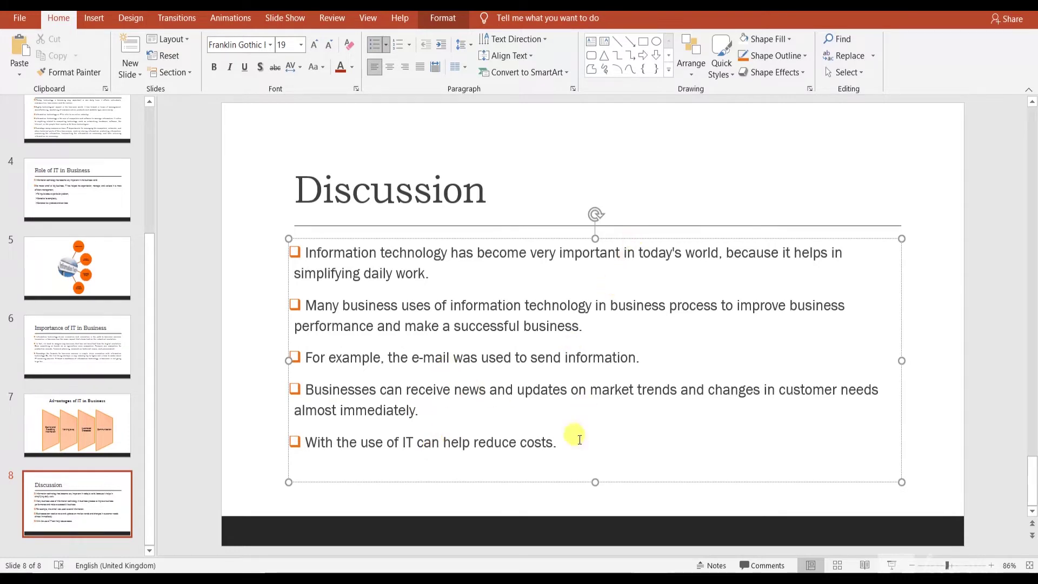
{"action": "left_click_drag", "start_coordinate": [565, 442], "coordinate": [323, 239]}
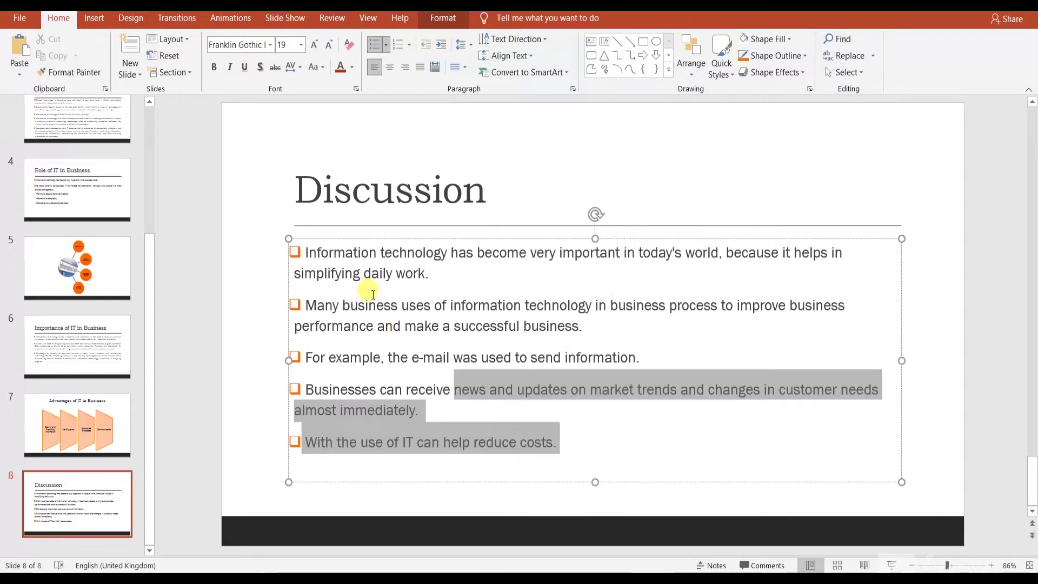
{"action": "left_click", "coordinate": [414, 69]}
{"action": "left_click", "coordinate": [398, 160]}
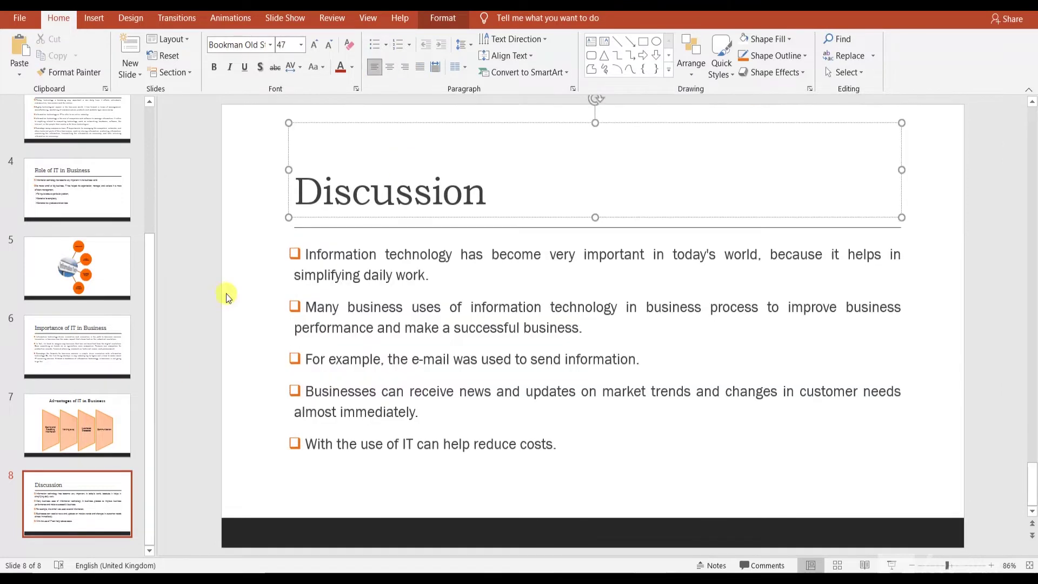
Add a new slide 9 after Discussion titled 'Conclusion'.
{"action": "left_click", "coordinate": [115, 543]}
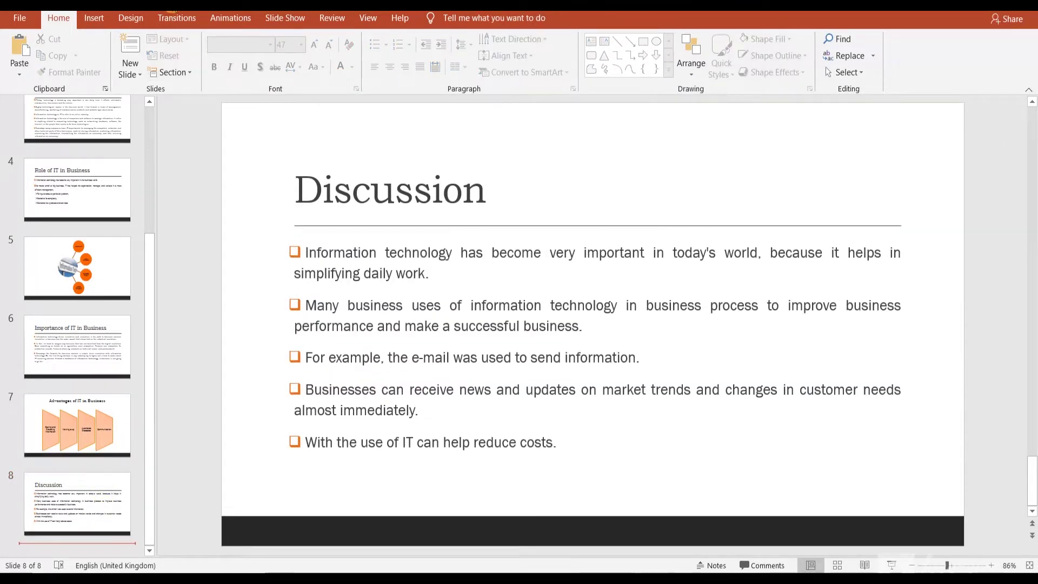
{"action": "left_click", "coordinate": [130, 74]}
{"action": "left_click", "coordinate": [216, 126]}
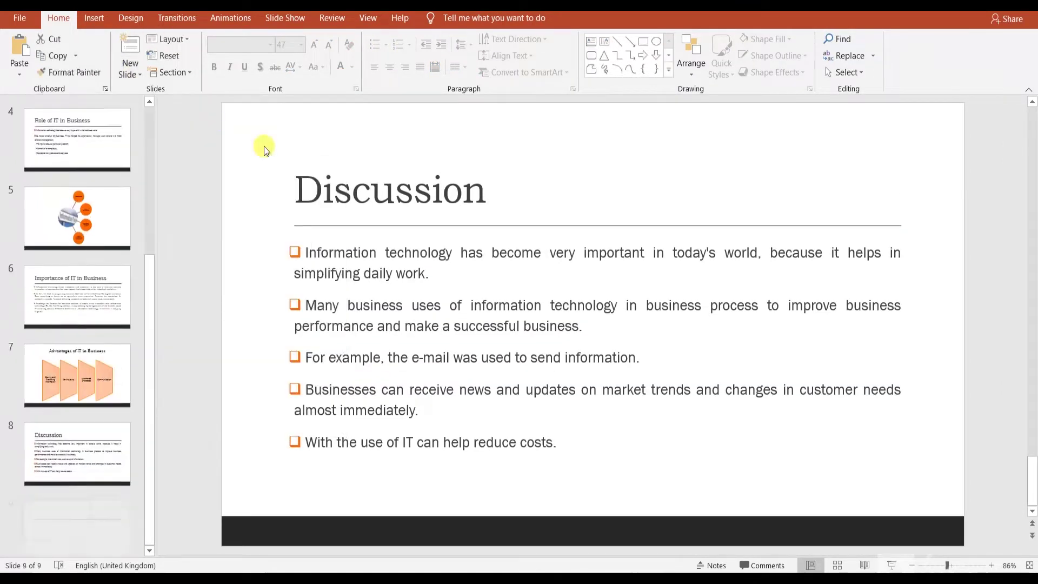
{"action": "left_click", "coordinate": [335, 195]}
{"action": "type", "text": "Conclusion"}
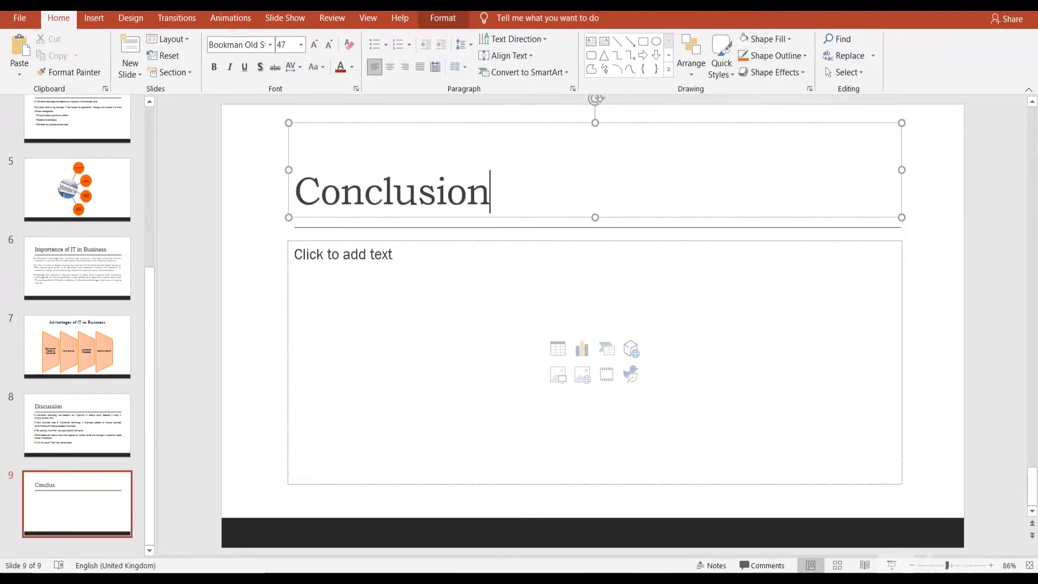
{"action": "left_click", "coordinate": [359, 282]}
Copy the essay's Conclusion paragraph from Chrome and paste it into slide 9's body.
{"action": "key", "text": "alt+Tab"}
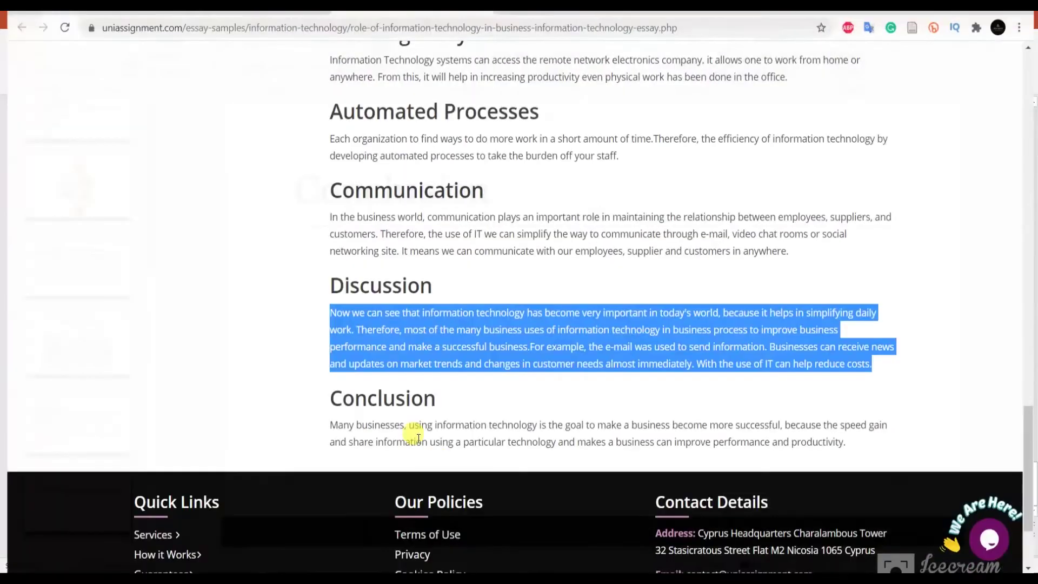
{"action": "left_click", "coordinate": [371, 431]}
{"action": "triple_click", "coordinate": [371, 430]}
{"action": "right_click", "coordinate": [371, 278]}
{"action": "left_click", "coordinate": [387, 290]}
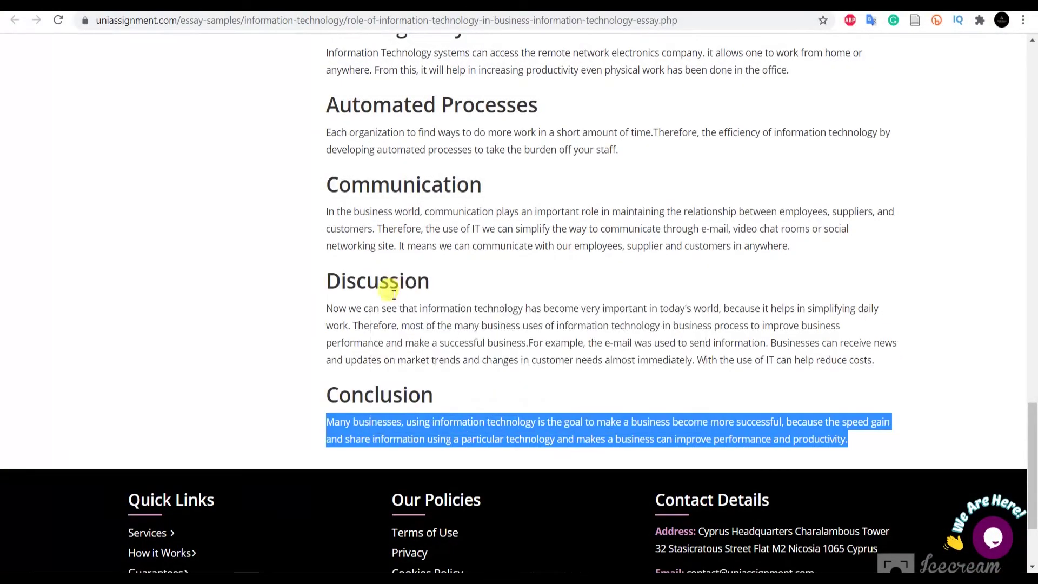
{"action": "key", "text": "alt+Tab"}
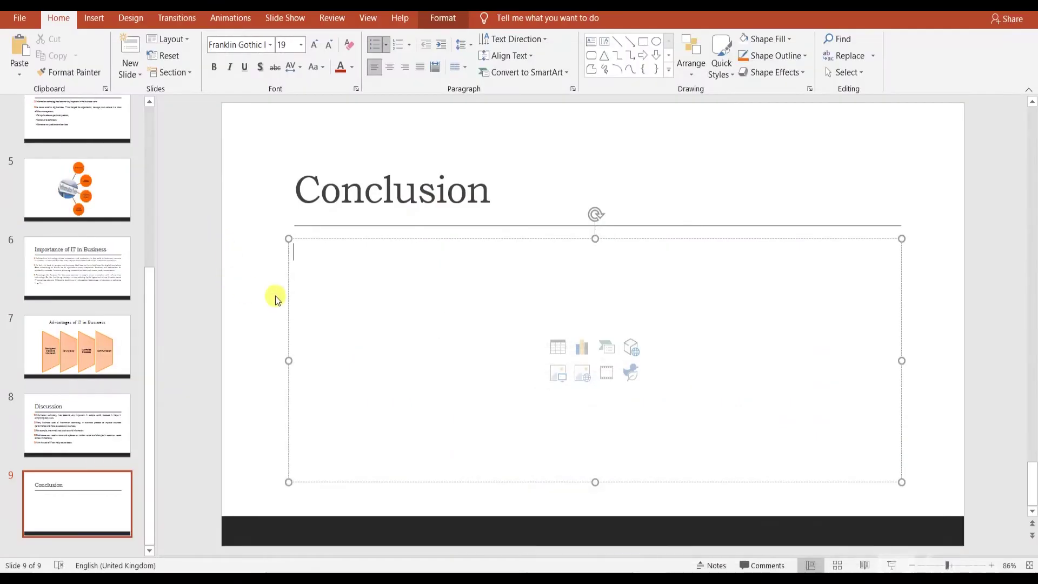
{"action": "key", "text": "ctrl+v"}
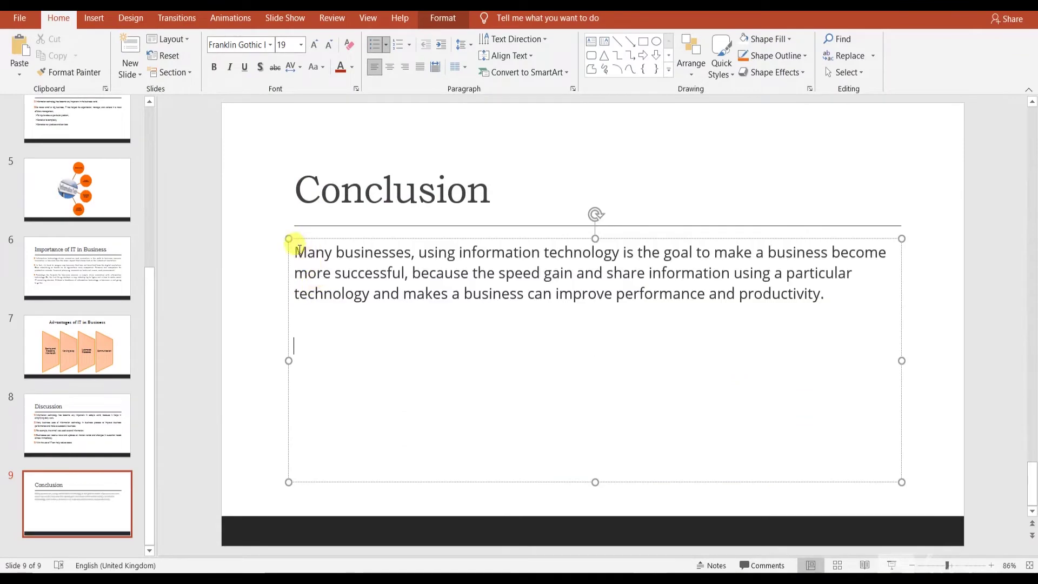
Apply square bullets to the pasted Conclusion paragraph.
{"action": "left_click", "coordinate": [298, 249]}
{"action": "left_click", "coordinate": [385, 44]}
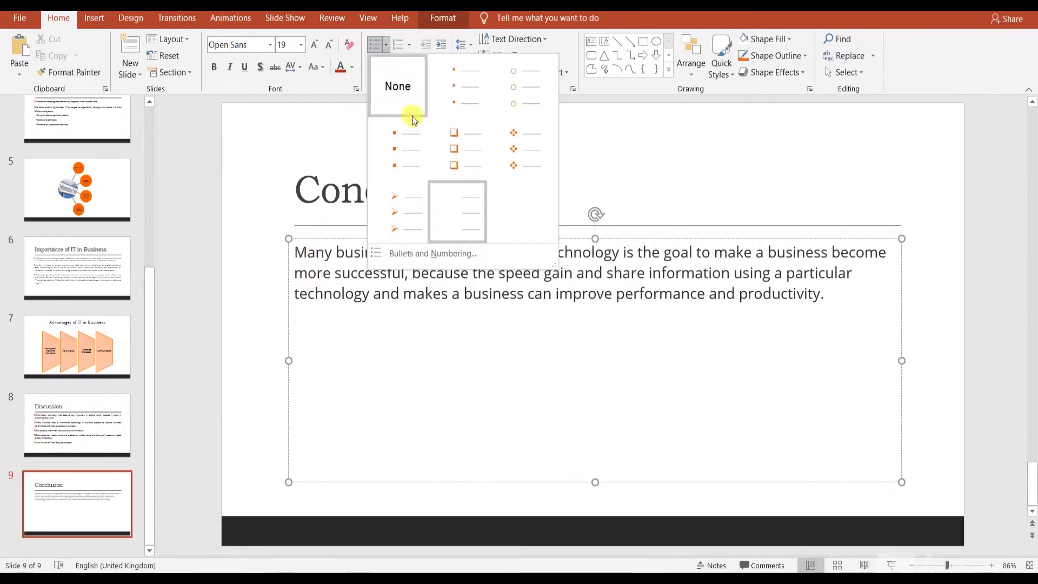
{"action": "left_click", "coordinate": [449, 161]}
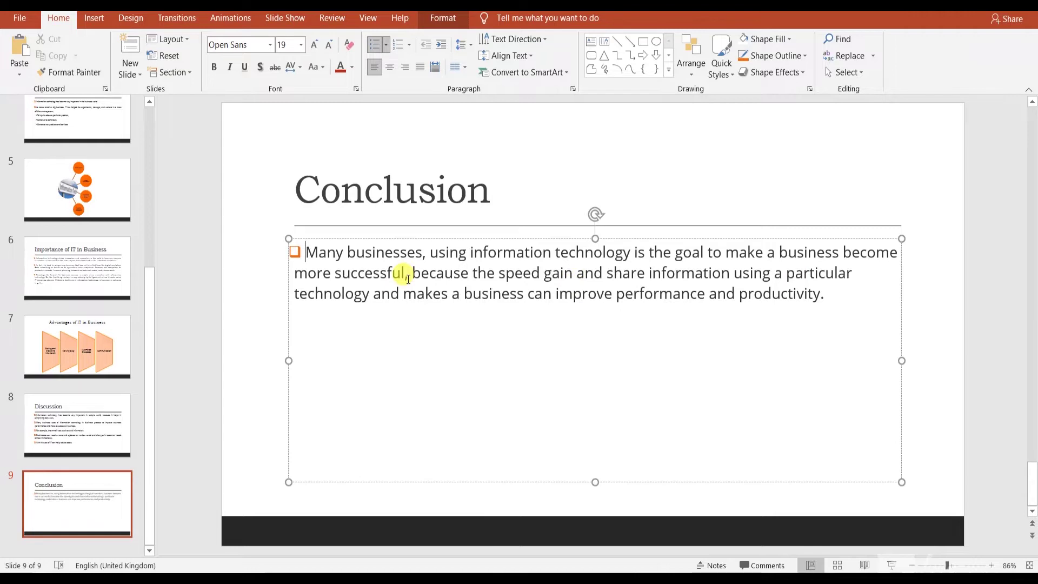
Delete 'because the' and start a second bullet beginning 'The speed gain'.
{"action": "left_click_drag", "start_coordinate": [415, 274], "coordinate": [491, 278]}
{"action": "key", "text": "Delete"}
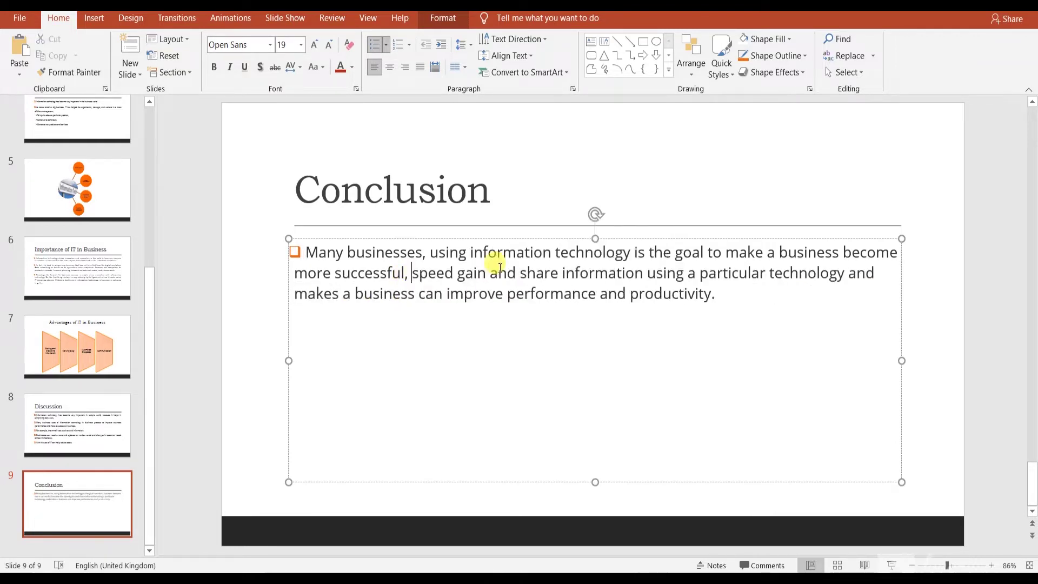
{"action": "key", "text": "Return"}
{"action": "type", "text": "T"}
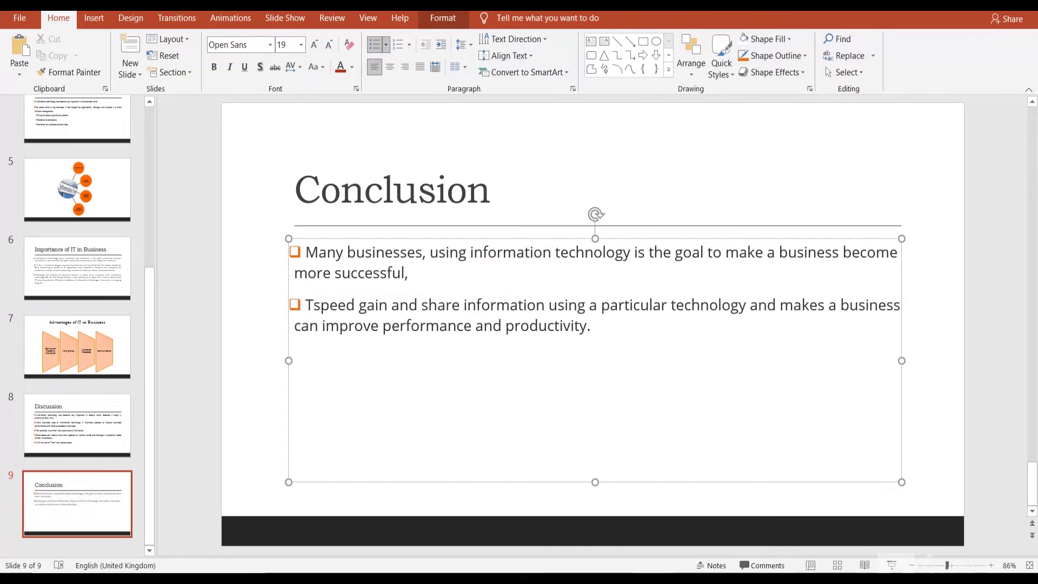
{"action": "type", "text": "he"}
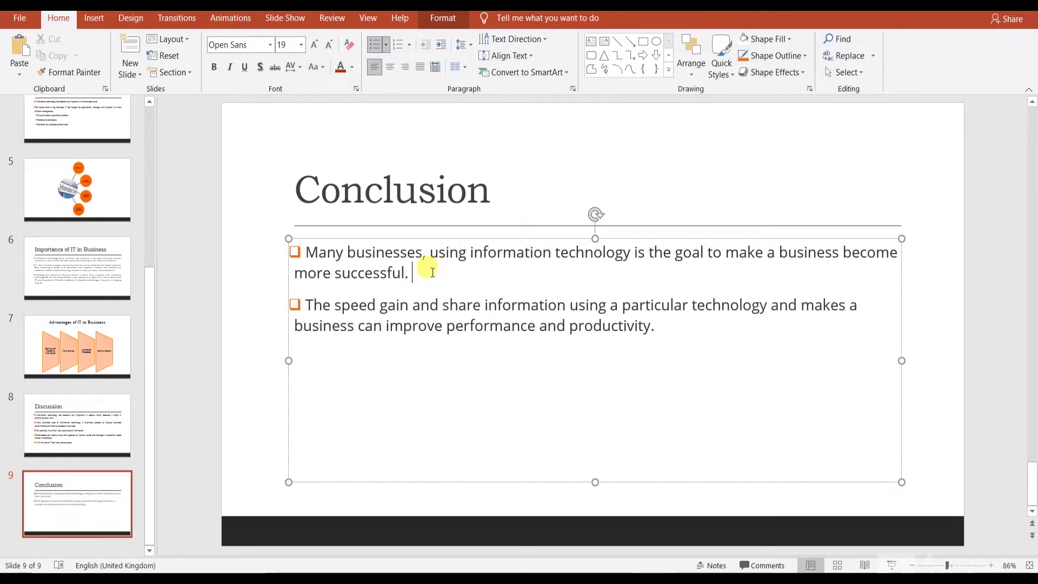
{"action": "left_click", "coordinate": [667, 344]}
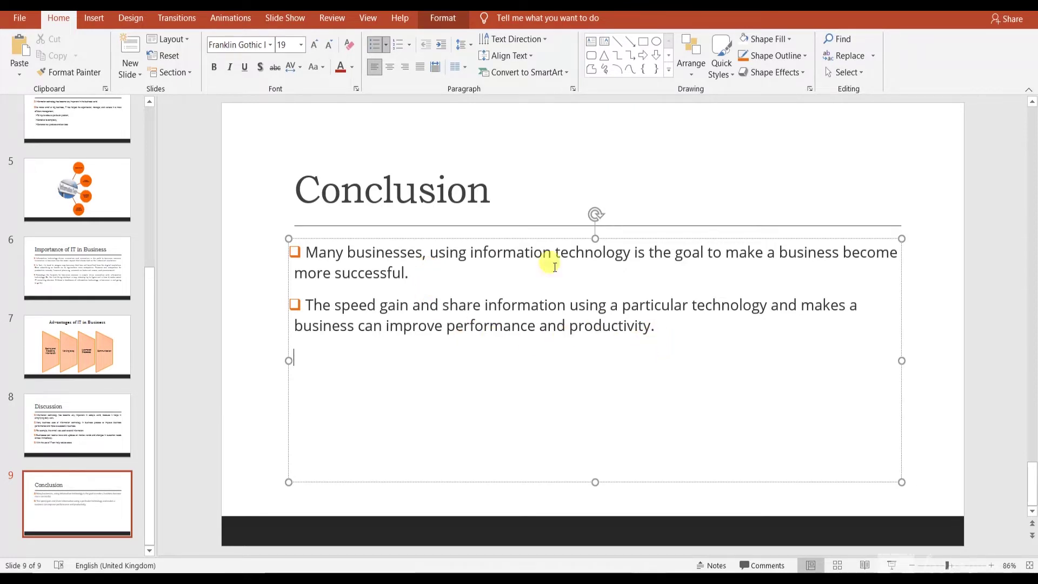
{"action": "left_click", "coordinate": [546, 239]}
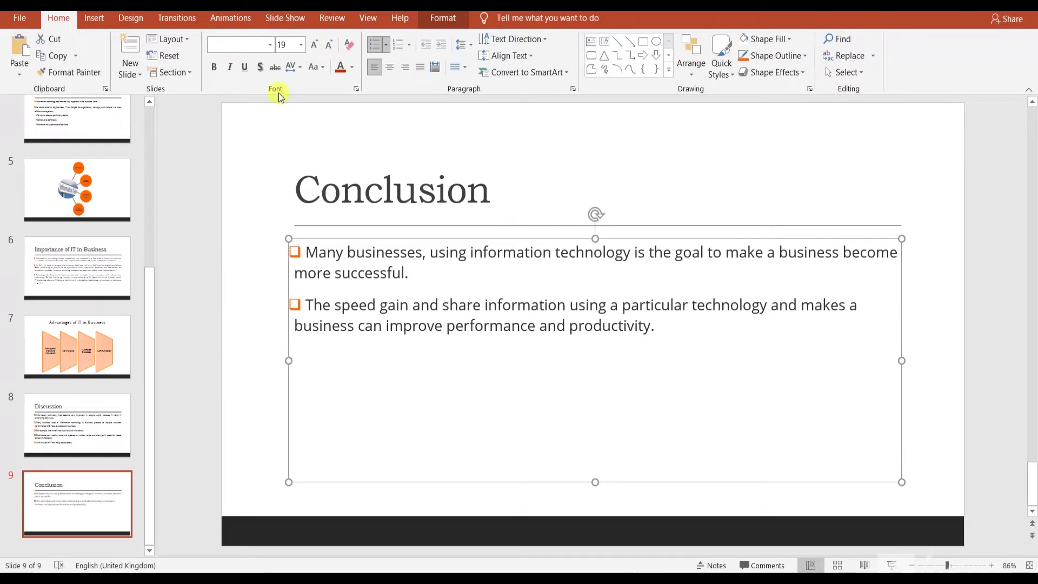
Justify the Conclusion text and set both Conclusion and Discussion text to Bookman Old Style.
{"action": "left_click", "coordinate": [418, 68]}
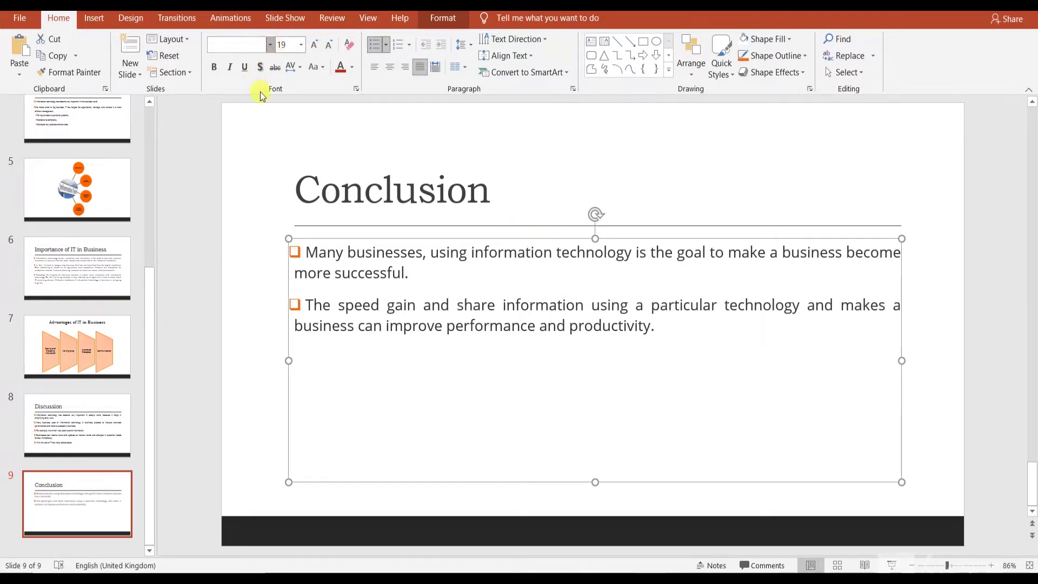
{"action": "left_click", "coordinate": [270, 44]}
{"action": "left_click", "coordinate": [262, 91]}
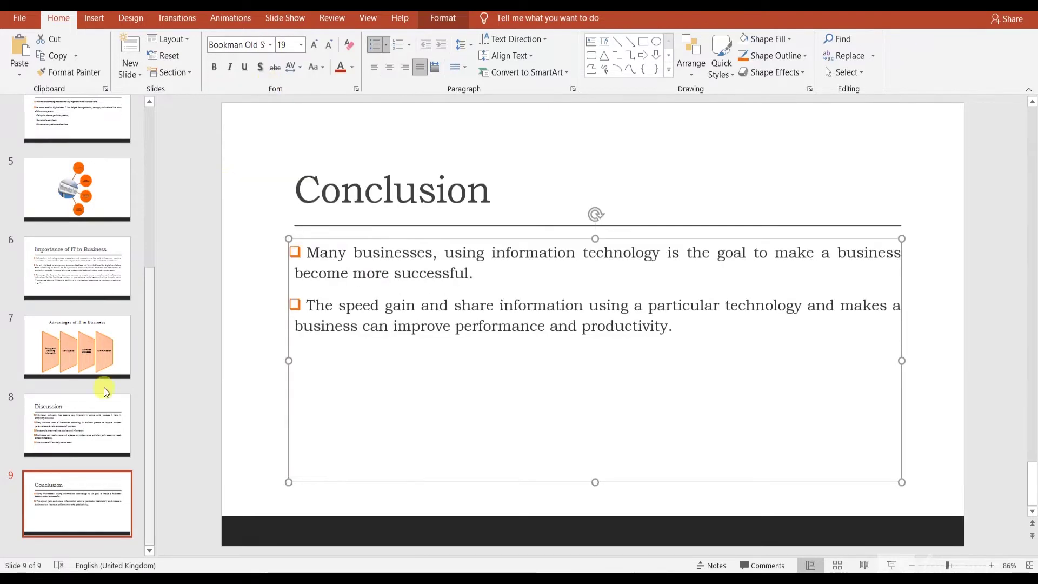
{"action": "left_click", "coordinate": [106, 392]}
{"action": "left_click", "coordinate": [371, 240]}
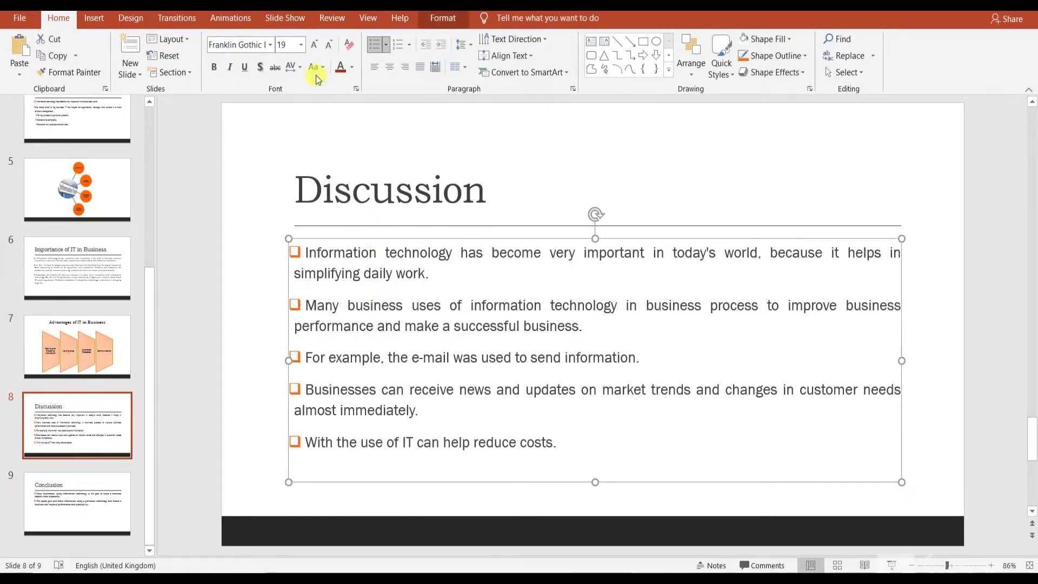
{"action": "left_click", "coordinate": [269, 46]}
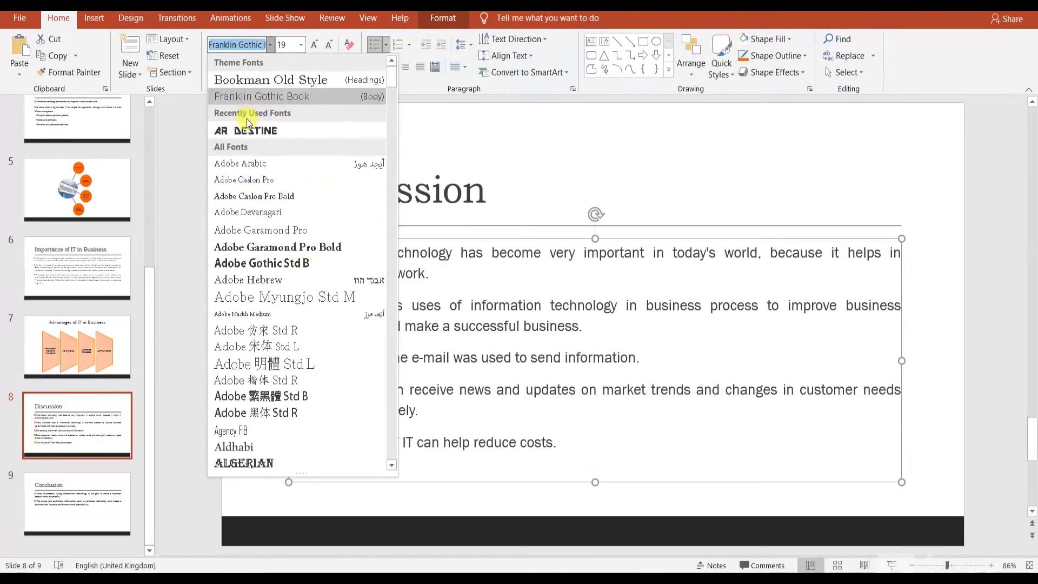
{"action": "left_click", "coordinate": [258, 80]}
On slide 7, set the 'Storing and Protecting Information' and 'Working away' trapezoids to Bookman Old Style.
{"action": "left_click", "coordinate": [92, 347]}
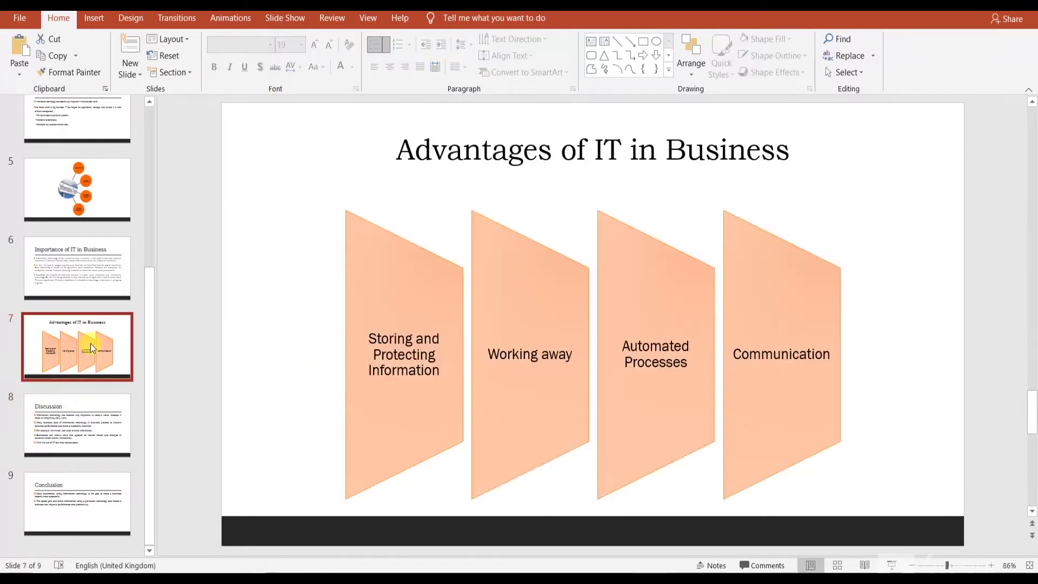
{"action": "left_click", "coordinate": [390, 248]}
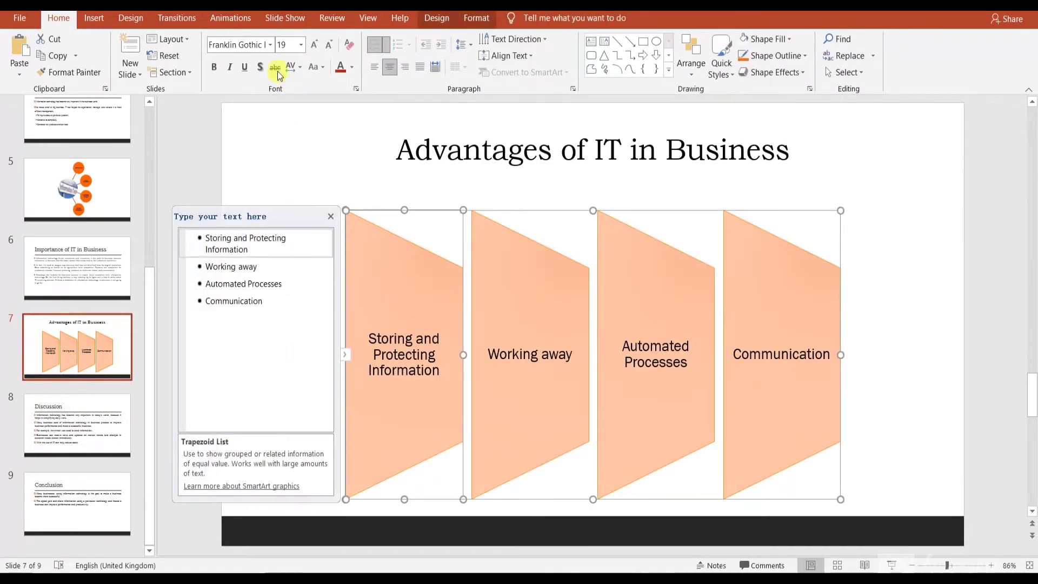
{"action": "left_click", "coordinate": [269, 45]}
{"action": "left_click", "coordinate": [263, 93]}
{"action": "left_click", "coordinate": [270, 45]}
{"action": "left_click", "coordinate": [273, 97]}
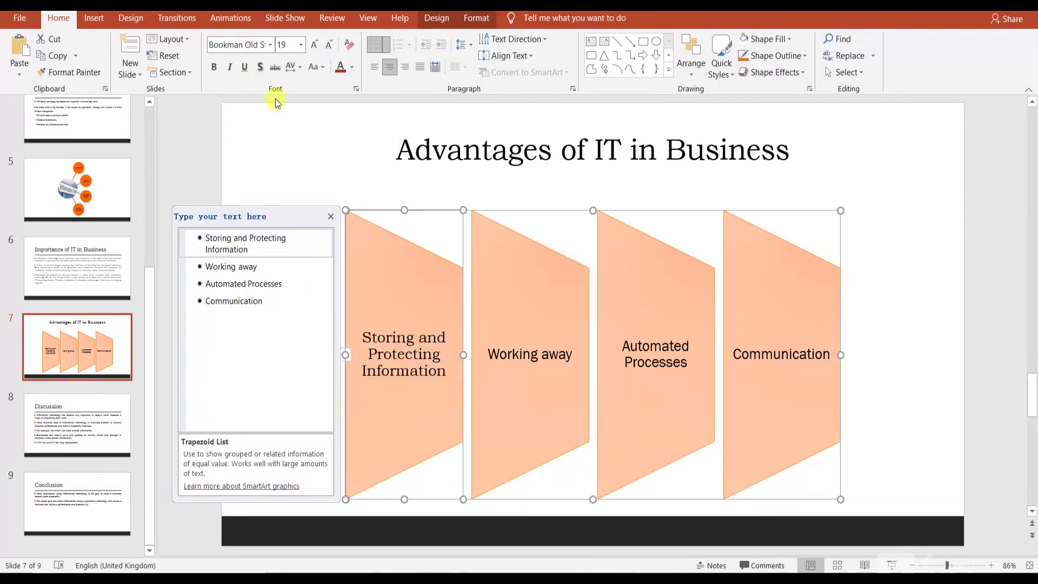
{"action": "left_click", "coordinate": [497, 318]}
{"action": "left_click", "coordinate": [270, 45]}
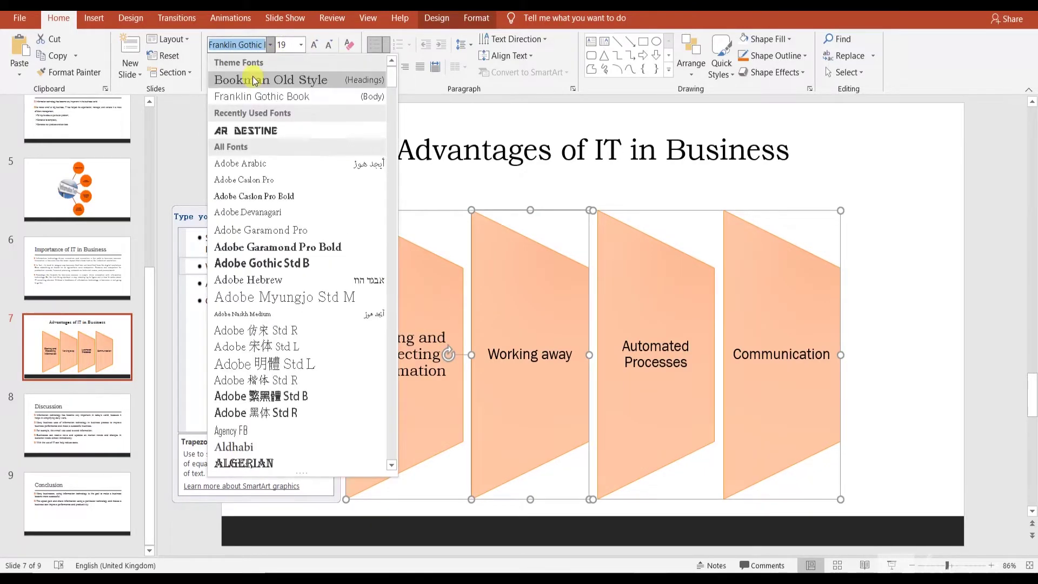
{"action": "left_click", "coordinate": [260, 79]}
Set the 'Automated Processes' and 'Communication' trapezoids to Bookman Old Style as well.
{"action": "left_click", "coordinate": [646, 289]}
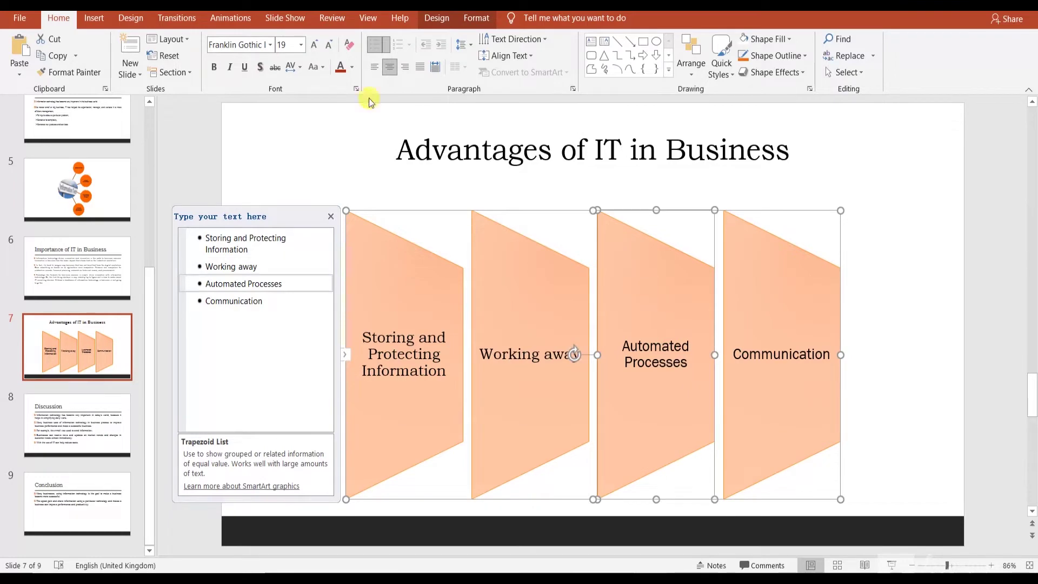
{"action": "left_click", "coordinate": [269, 46]}
{"action": "left_click", "coordinate": [260, 78]}
{"action": "left_click", "coordinate": [823, 326]}
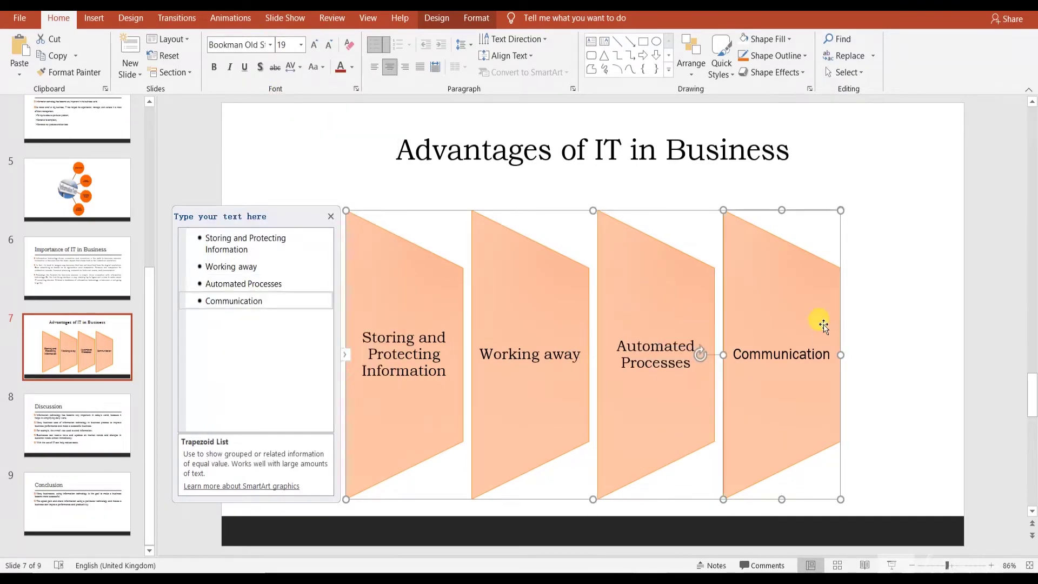
{"action": "left_click", "coordinate": [270, 45]}
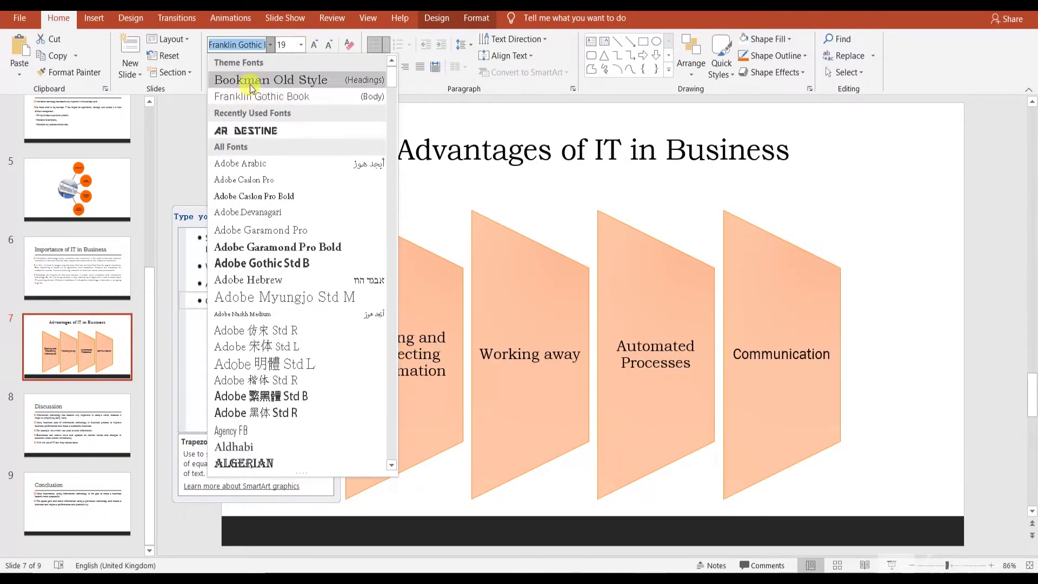
{"action": "left_click", "coordinate": [252, 82]}
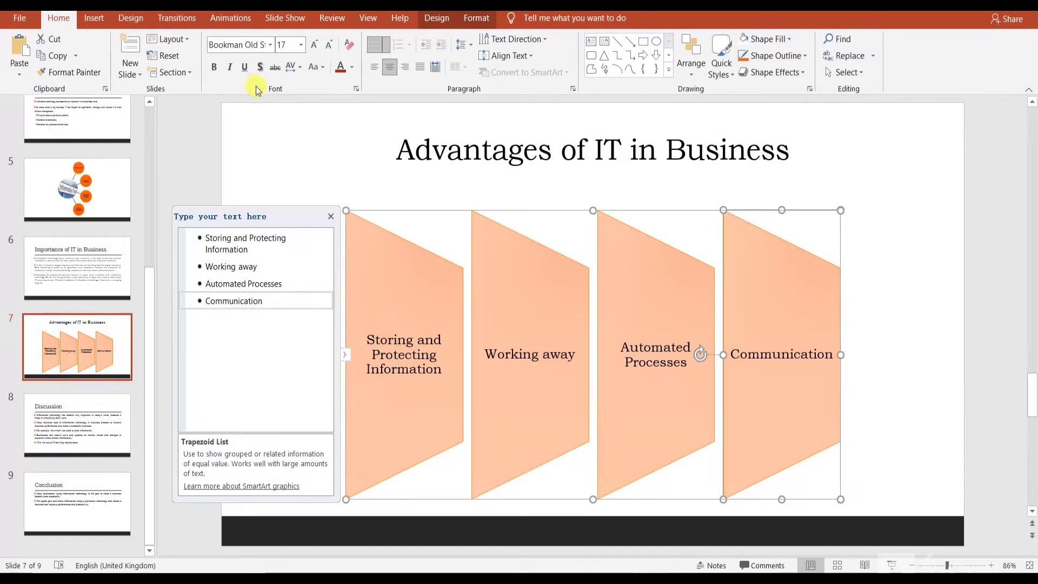
{"action": "left_click", "coordinate": [874, 267]}
{"action": "left_click_drag", "start_coordinate": [150, 261], "coordinate": [138, 96]}
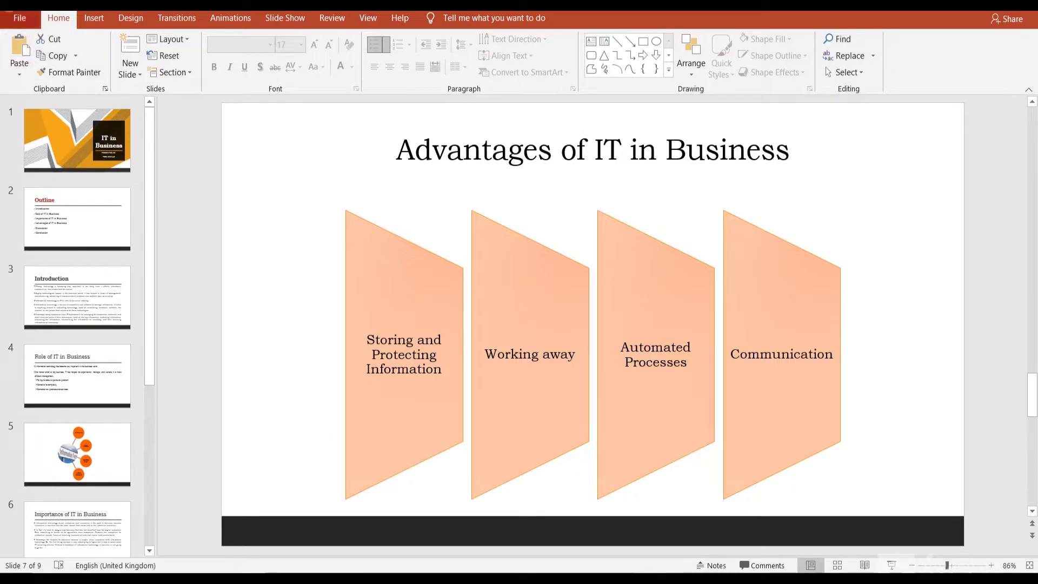
Add a blank slide between slides 7 and 8.
{"action": "left_click", "coordinate": [102, 19]}
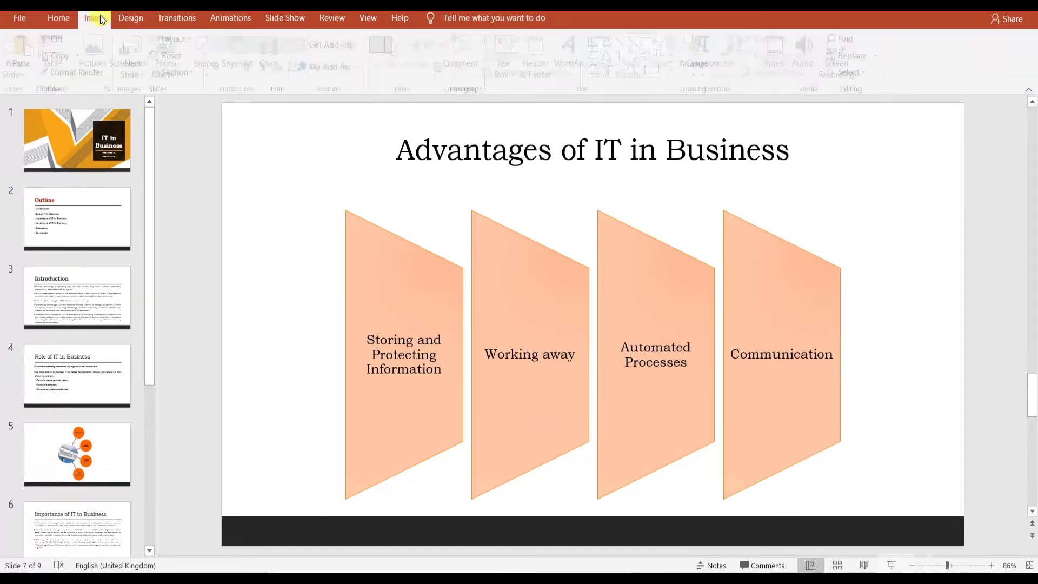
{"action": "left_click", "coordinate": [63, 21]}
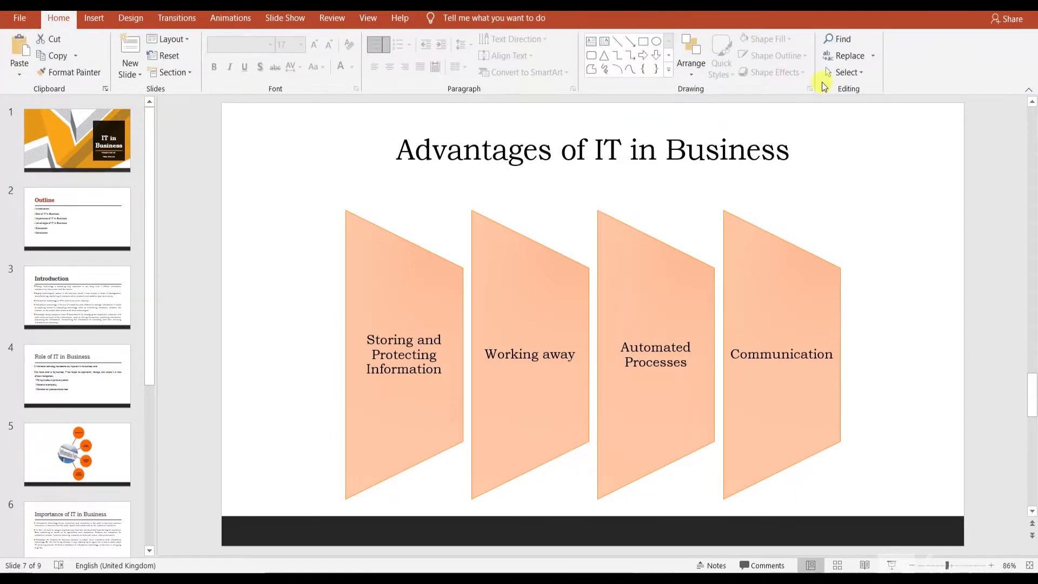
{"action": "left_click", "coordinate": [92, 24]}
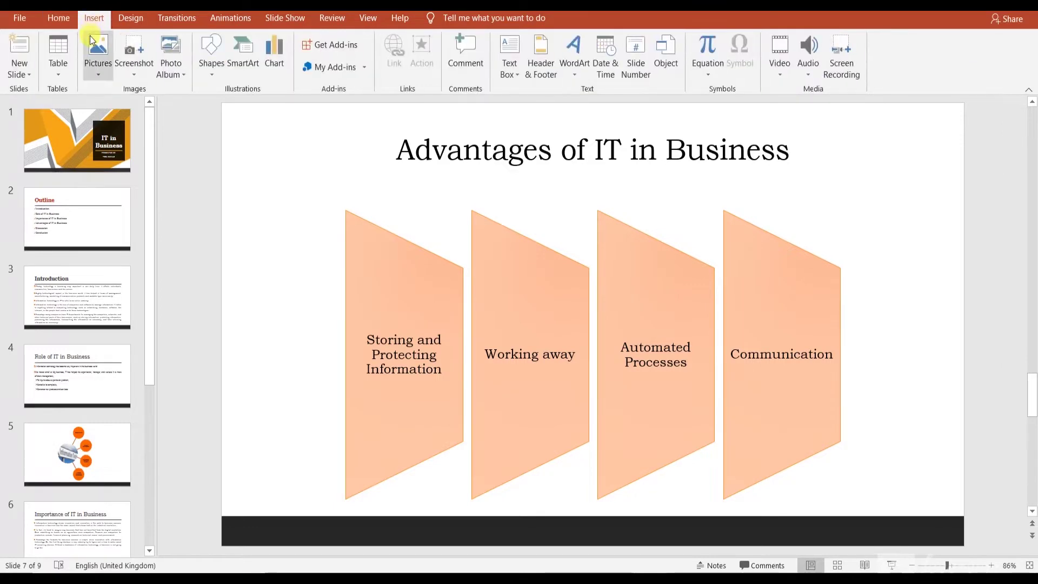
{"action": "scroll", "coordinate": [153, 492], "scroll_direction": "down", "scroll_amount": 5}
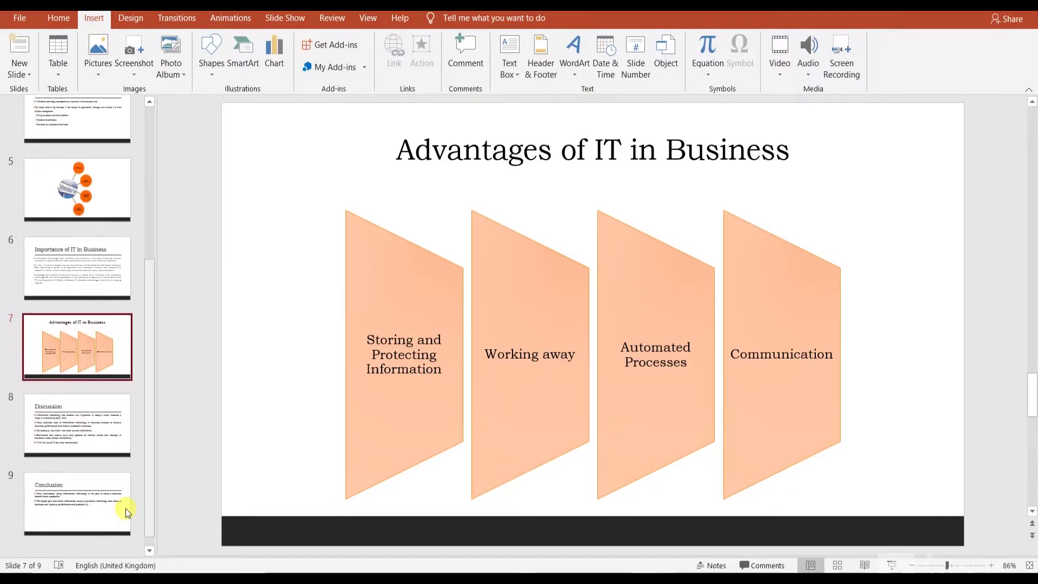
{"action": "left_click", "coordinate": [82, 387]}
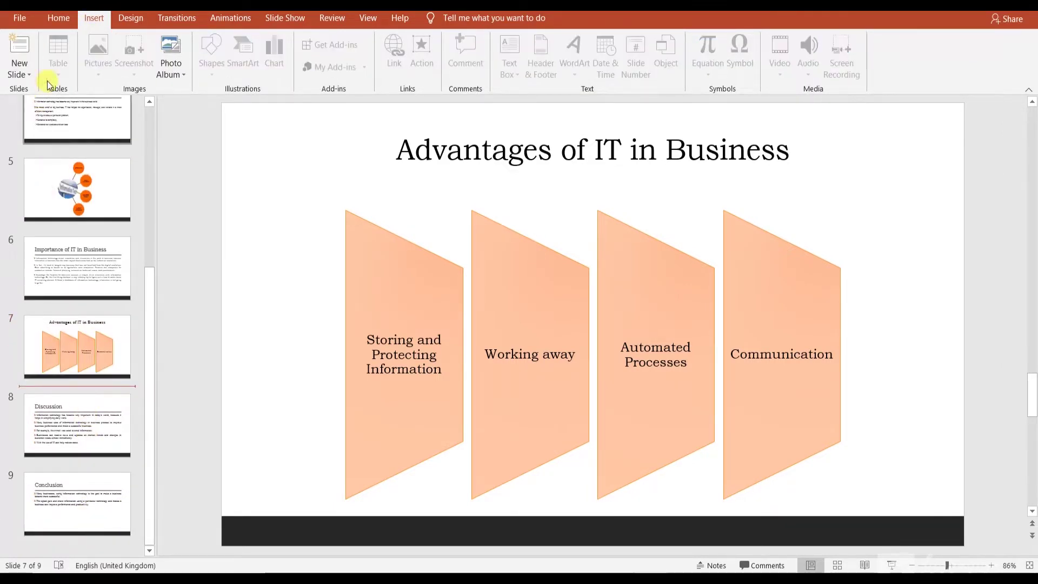
{"action": "left_click", "coordinate": [59, 19]}
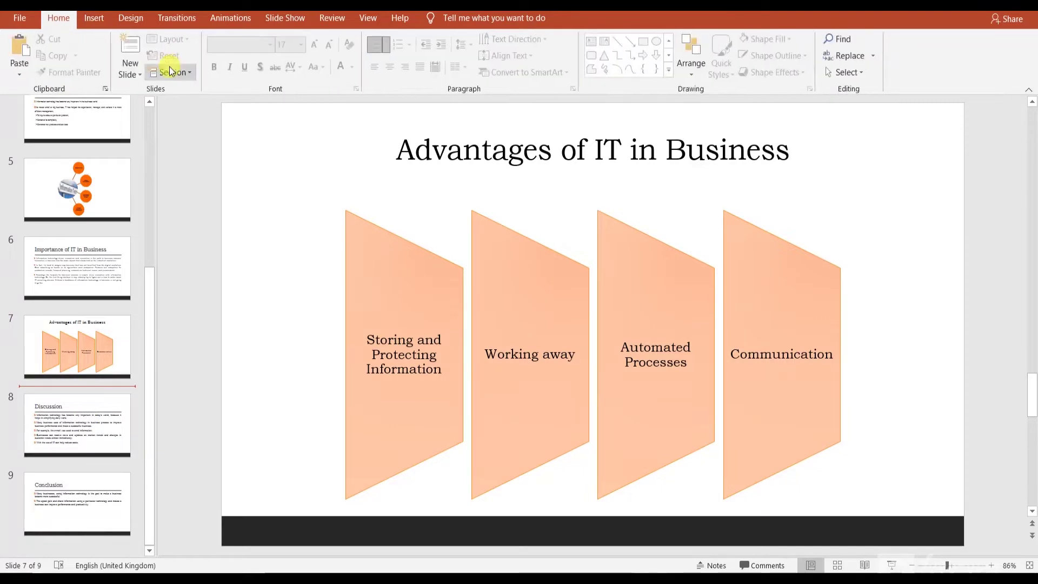
{"action": "left_click", "coordinate": [134, 76]}
{"action": "left_click", "coordinate": [215, 255]}
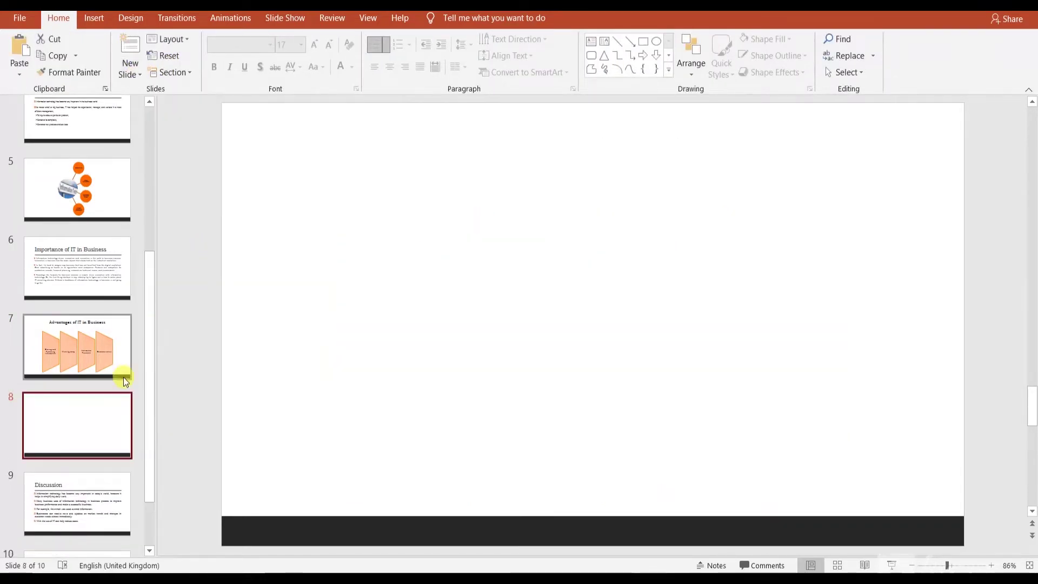
Insert a 4-column, 5-row table and move it down to the slide's middle.
{"action": "left_click", "coordinate": [94, 19]}
{"action": "left_click", "coordinate": [58, 67]}
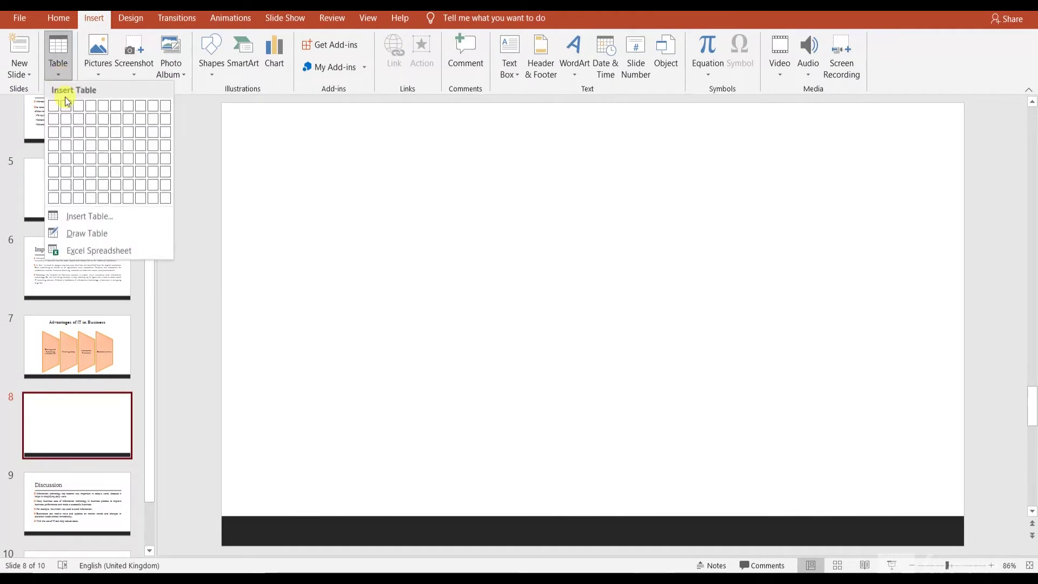
{"action": "left_click", "coordinate": [91, 158]}
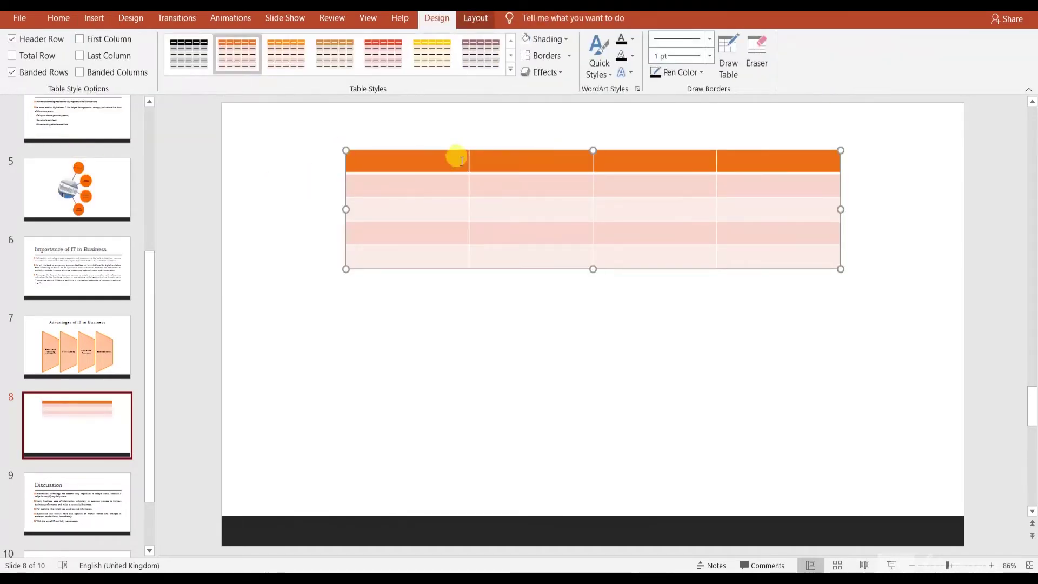
{"action": "left_click_drag", "start_coordinate": [461, 149], "coordinate": [457, 238]}
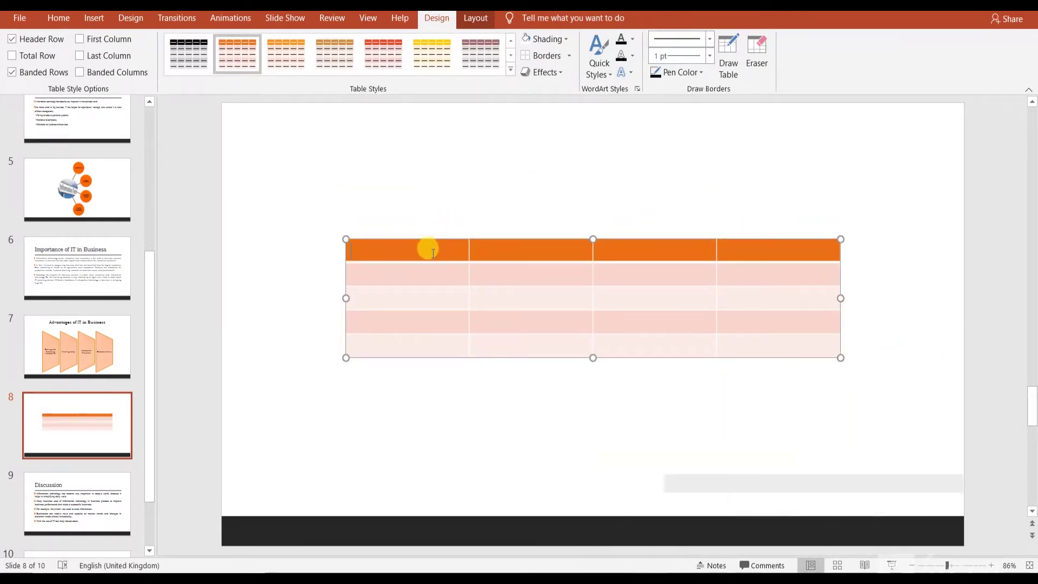
{"action": "left_click", "coordinate": [429, 256]}
{"action": "type", "text": "A"}
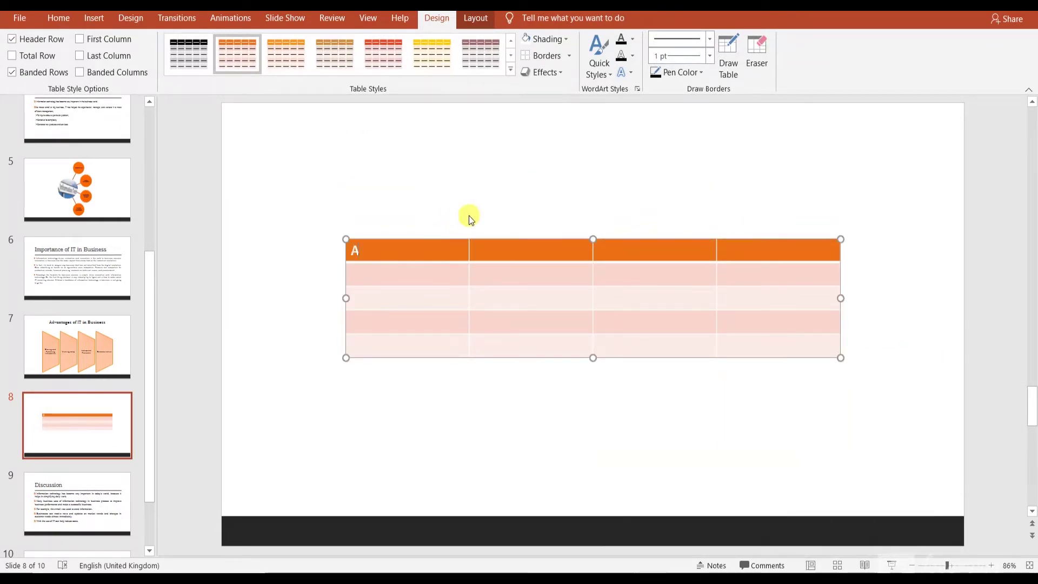
{"action": "key", "text": "BackSpace"}
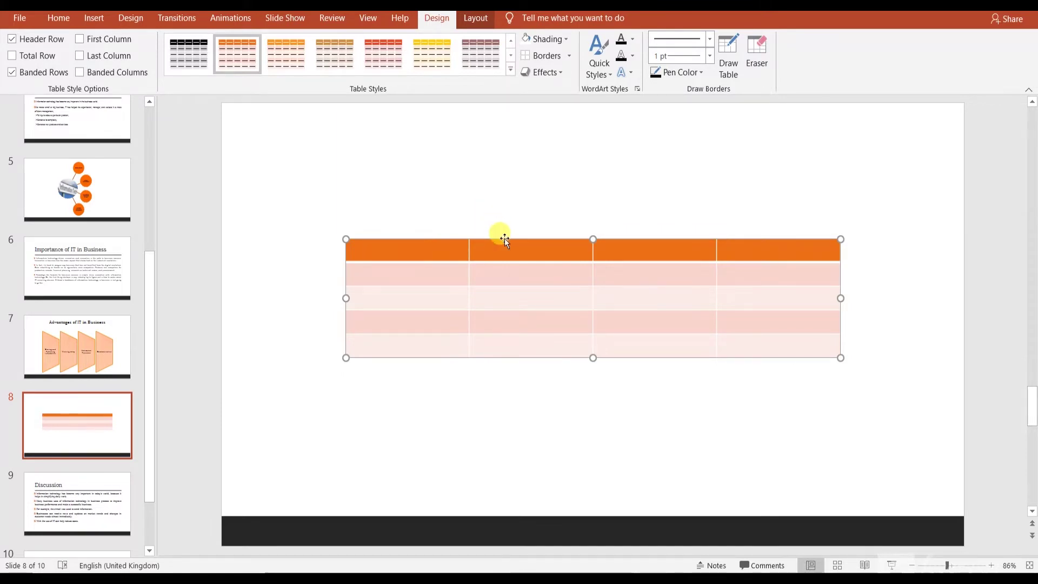
{"action": "left_click", "coordinate": [502, 169]}
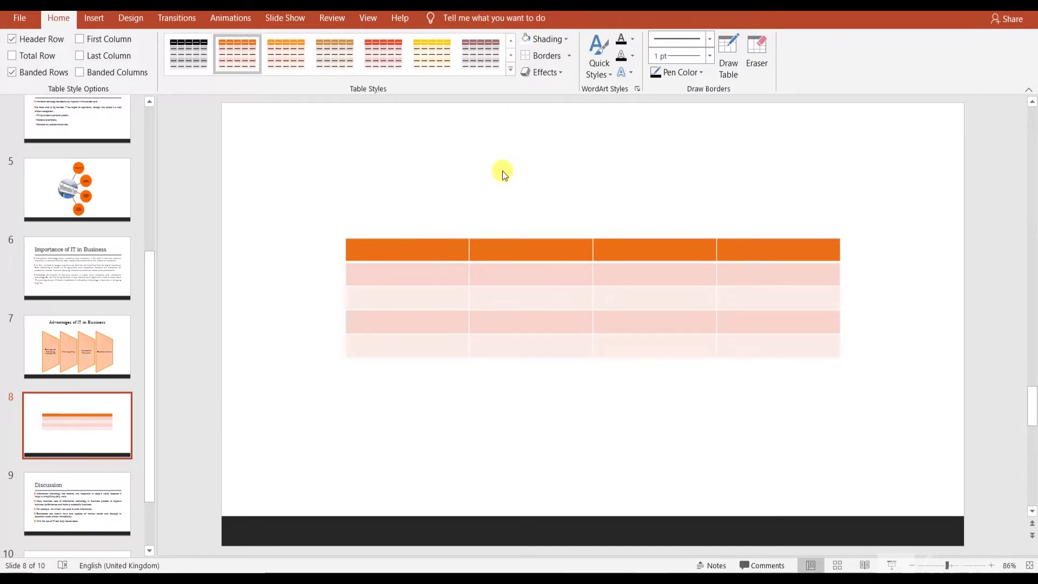
Add the text 'You can also create tables as well in your presentations' centred above the table.
{"action": "left_click", "coordinate": [99, 18]}
{"action": "left_click", "coordinate": [511, 68]}
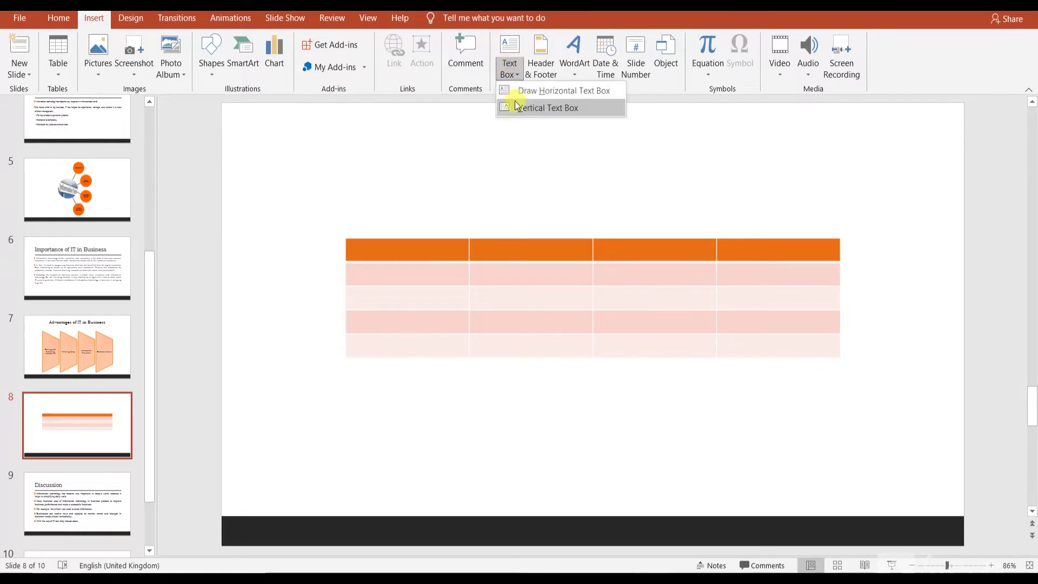
{"action": "left_click", "coordinate": [512, 105]}
{"action": "left_click", "coordinate": [358, 158]}
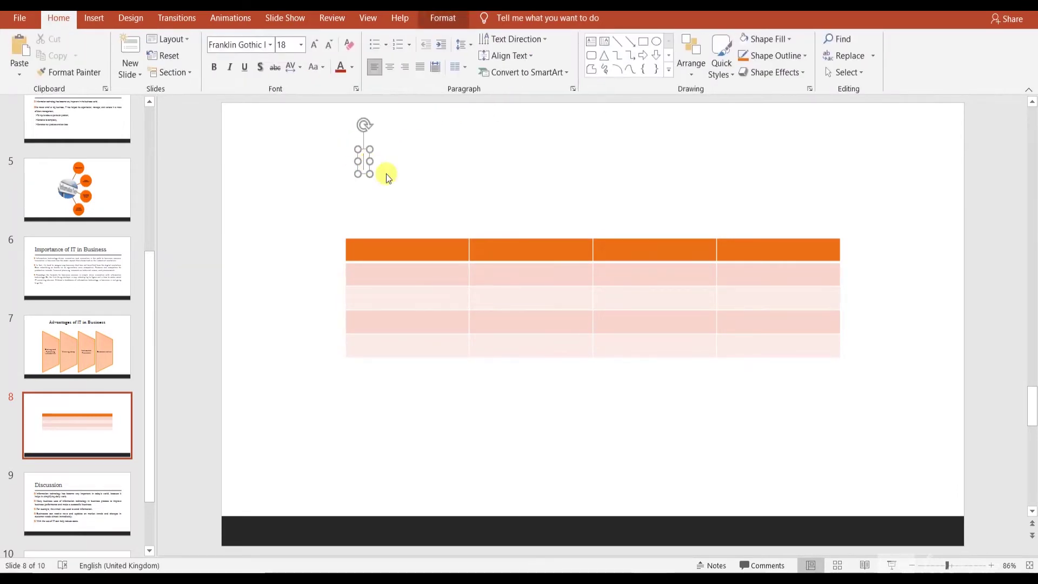
{"action": "type", "text": "You can al"}
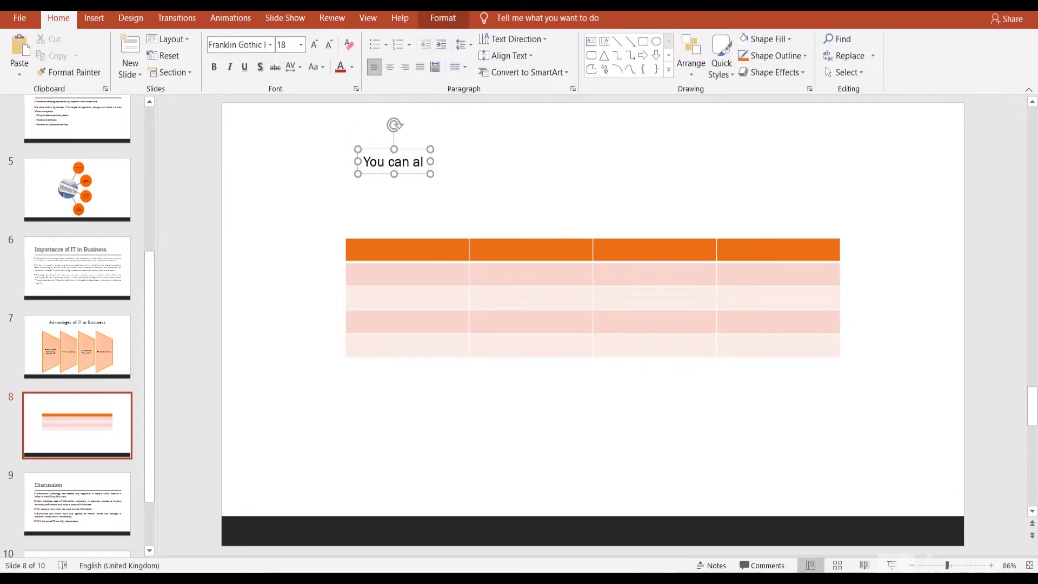
{"action": "type", "text": "so creat"}
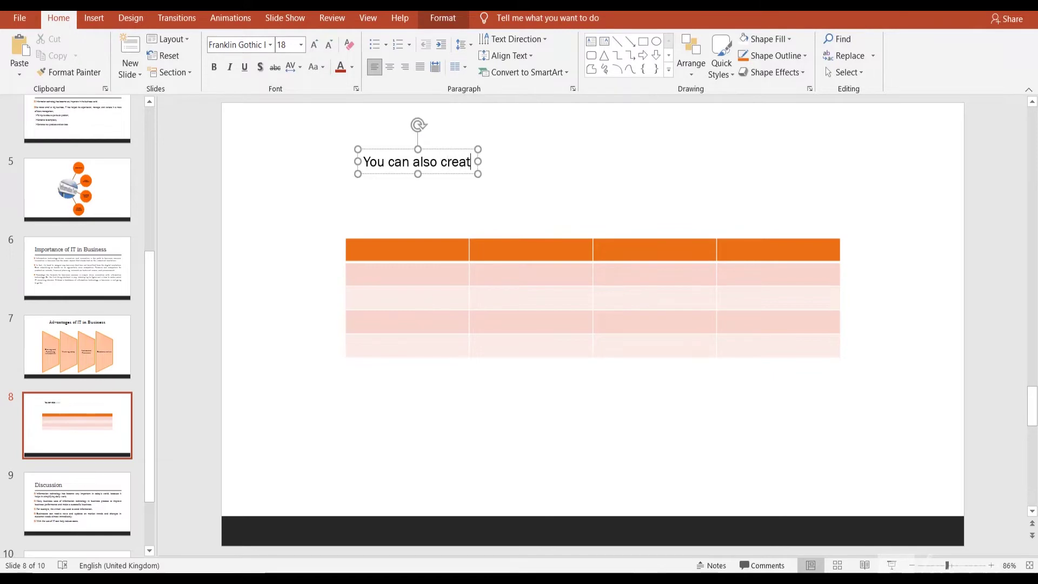
{"action": "type", "text": "e tabl"}
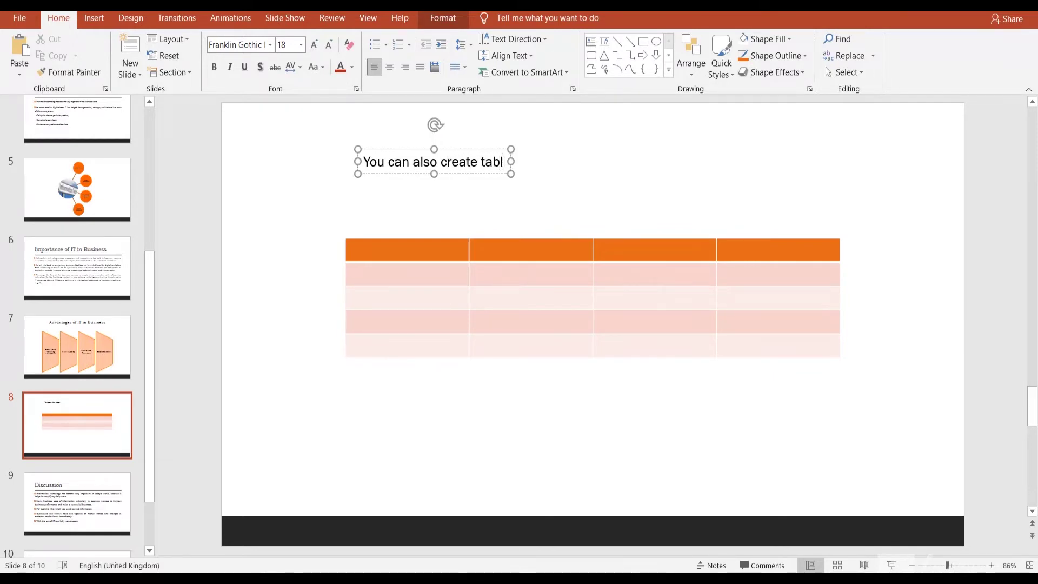
{"action": "type", "text": "es a"}
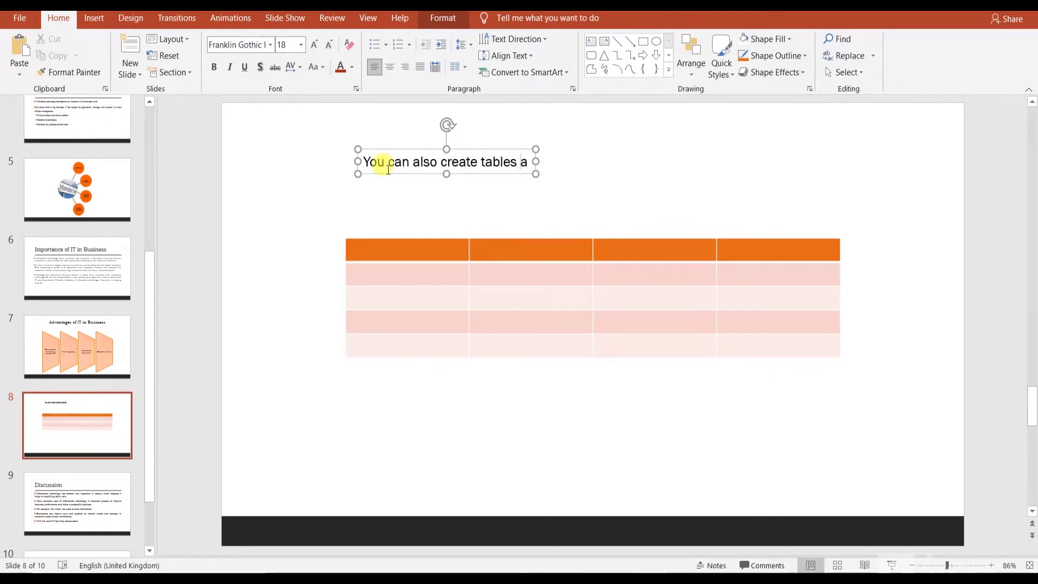
{"action": "type", "text": "s well in"}
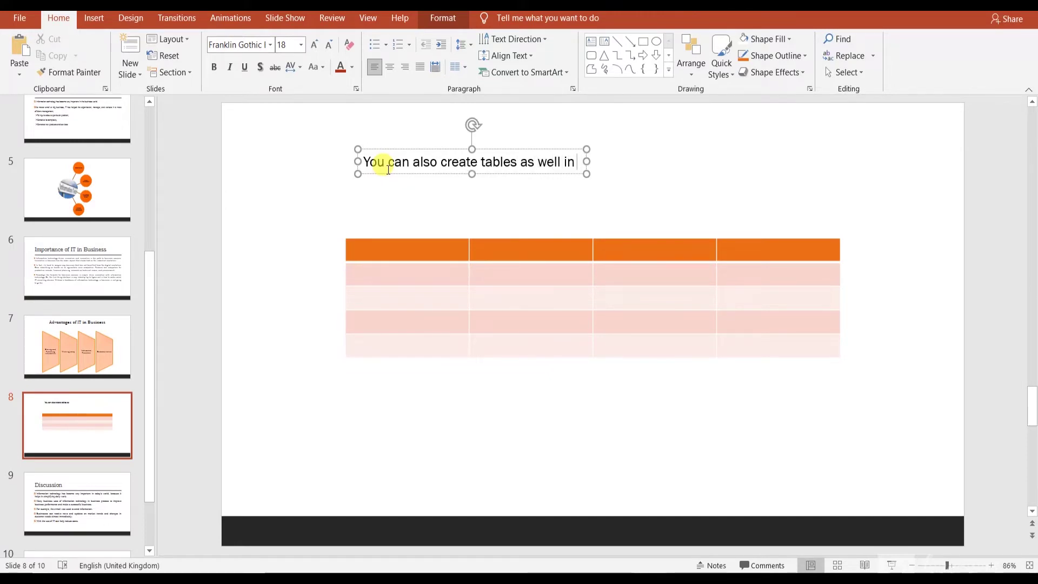
{"action": "type", "text": " your presen"}
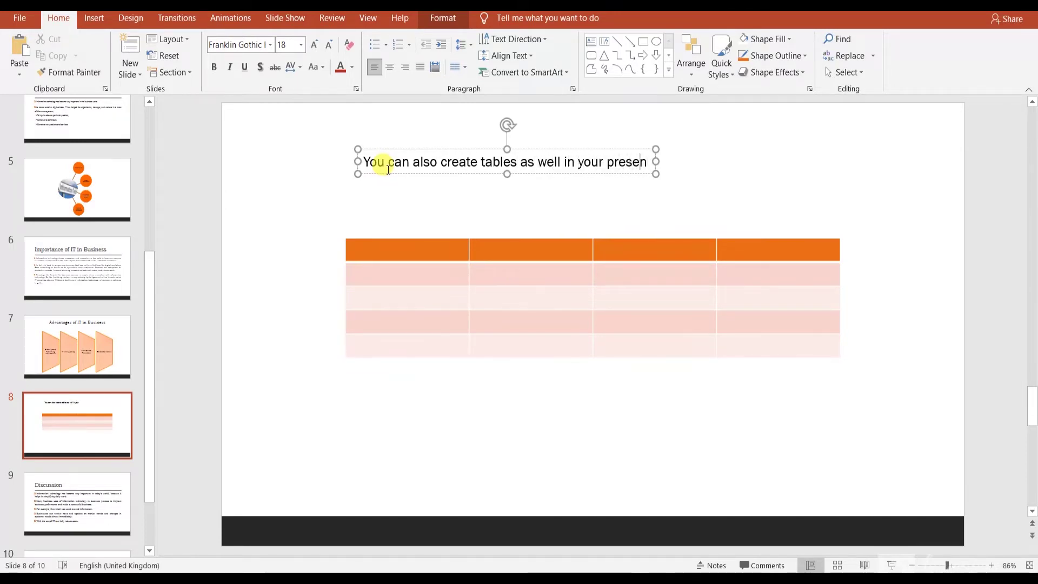
{"action": "type", "text": "tations"}
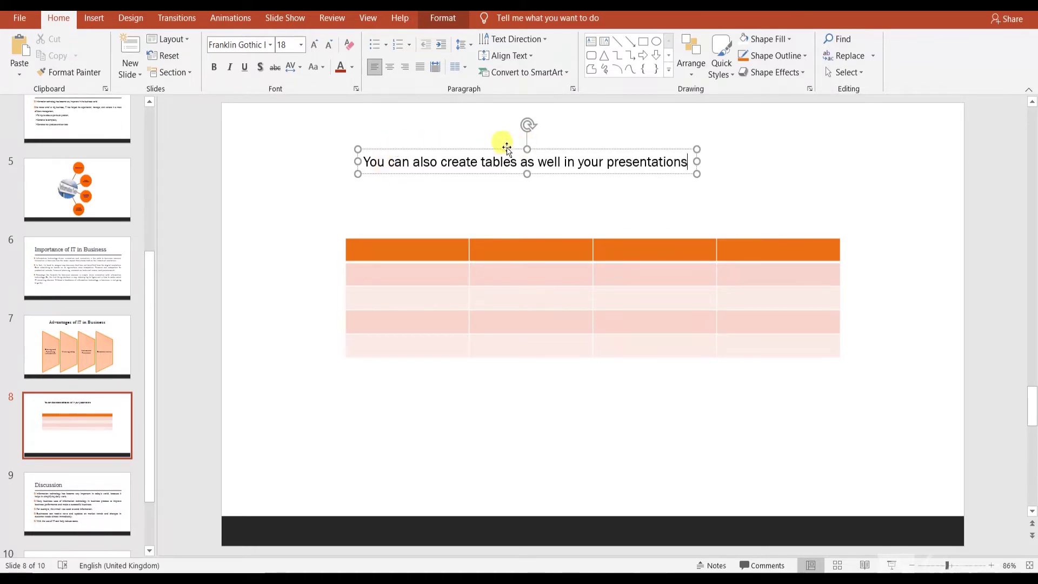
{"action": "left_click_drag", "start_coordinate": [508, 146], "coordinate": [570, 170]}
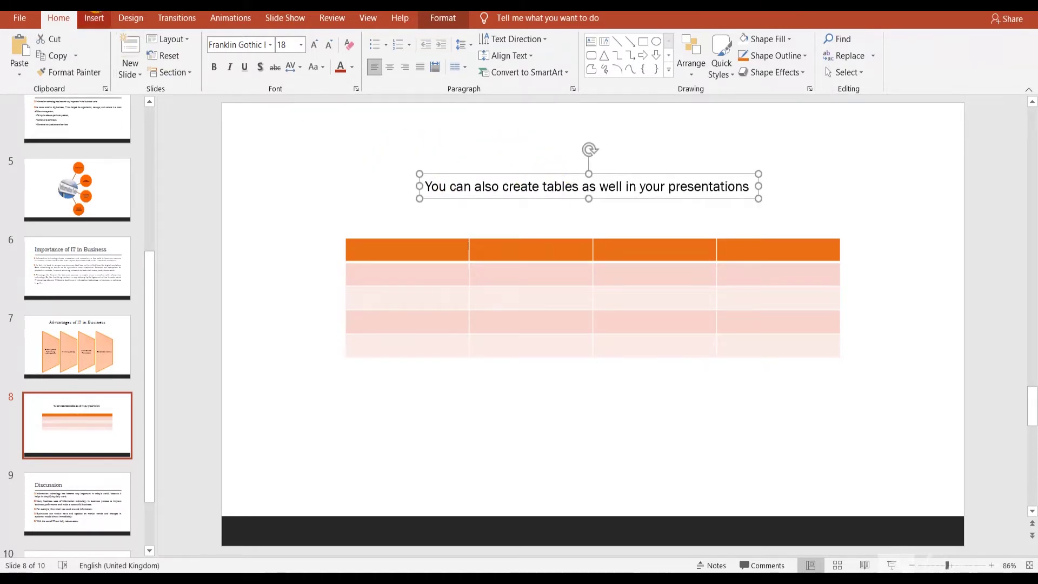
{"action": "left_click", "coordinate": [95, 14]}
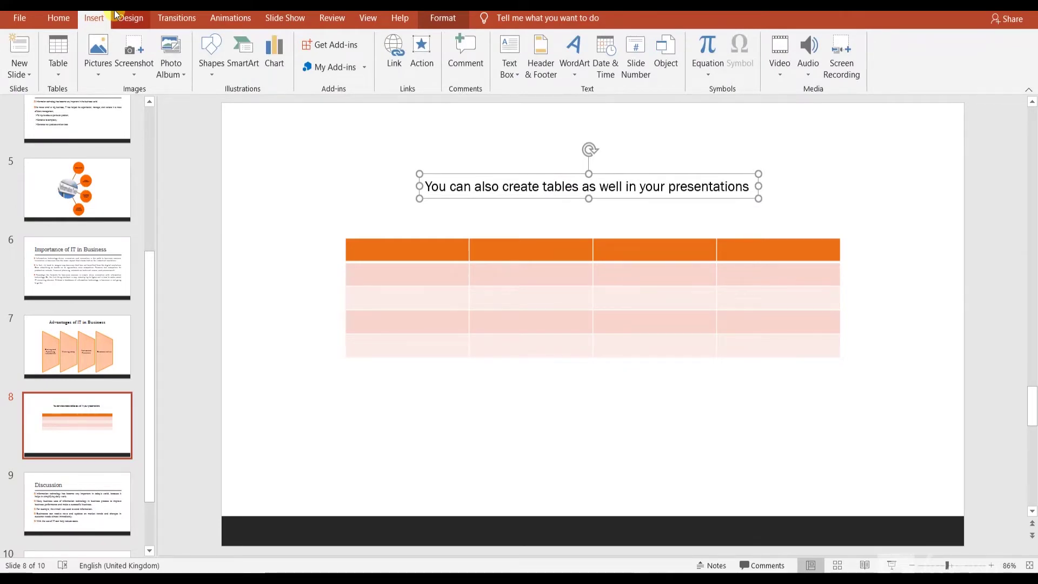
Delete the caption sentence and cut the table off slide 8.
{"action": "triple_click", "coordinate": [692, 187]}
{"action": "key", "text": "BackSpace"}
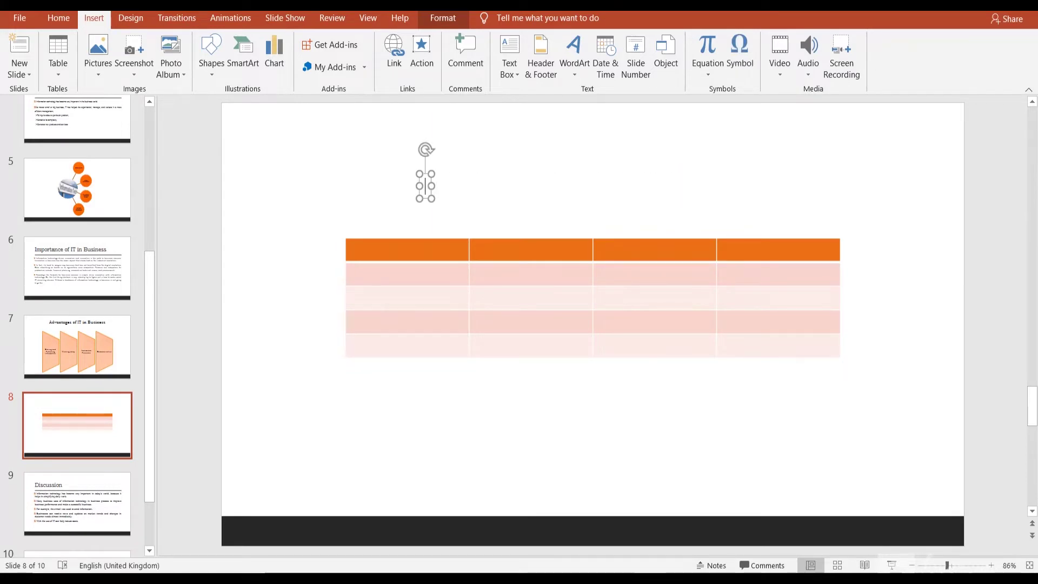
{"action": "left_click", "coordinate": [554, 247]}
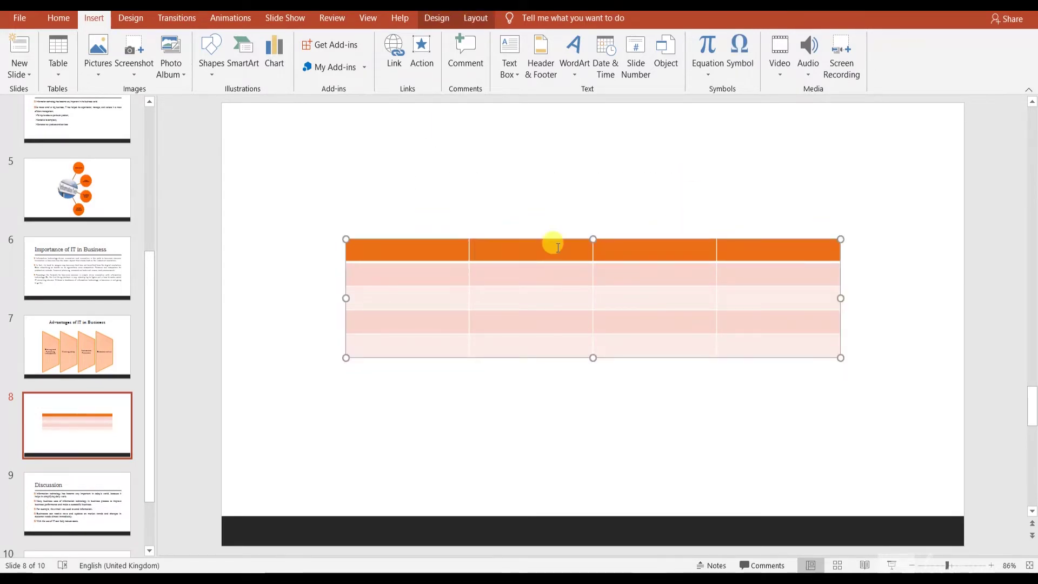
{"action": "right_click", "coordinate": [531, 253]}
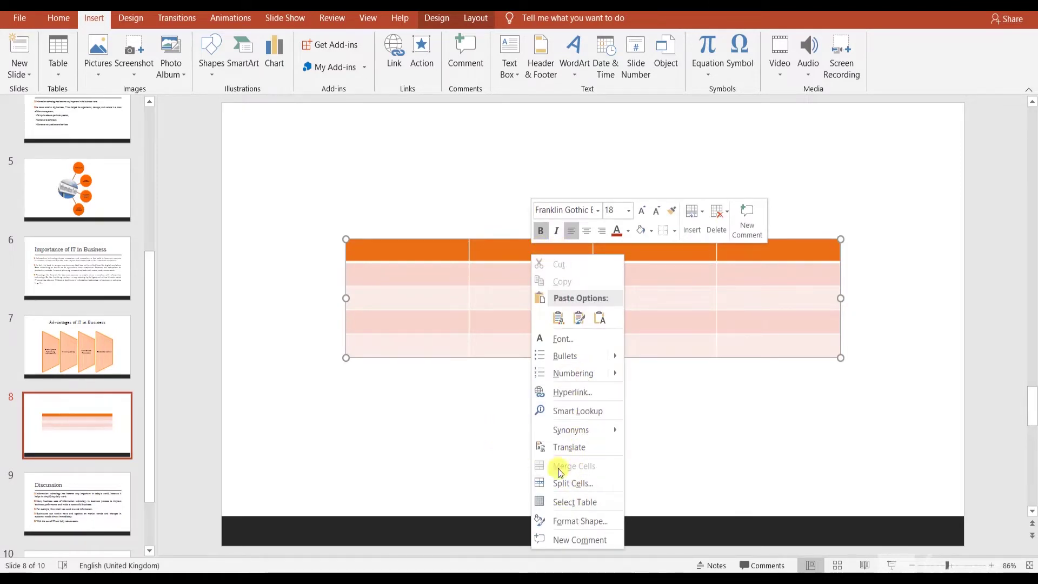
{"action": "left_click", "coordinate": [397, 241]}
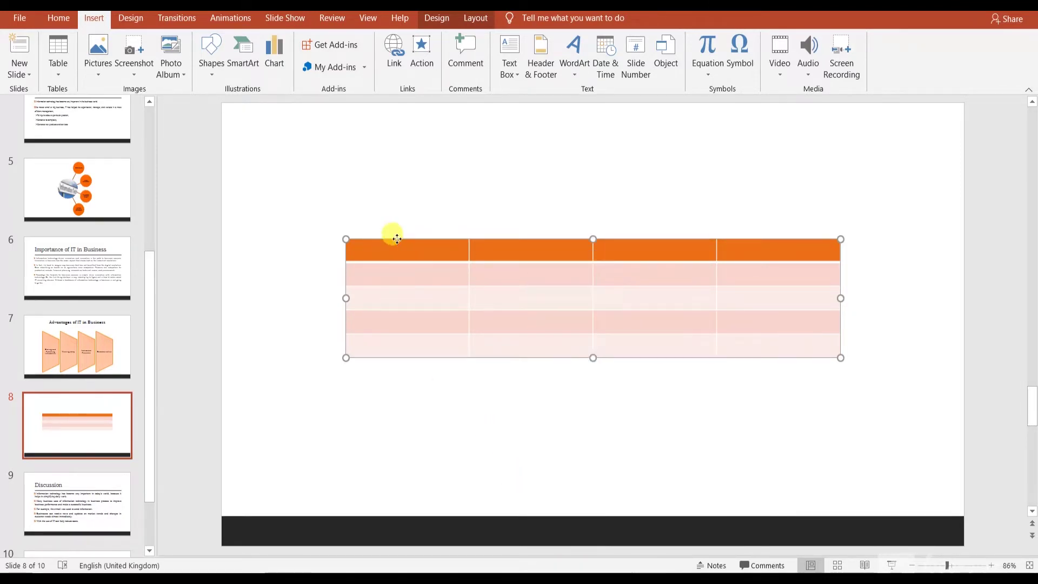
{"action": "right_click", "coordinate": [398, 239]}
{"action": "left_click", "coordinate": [419, 248]}
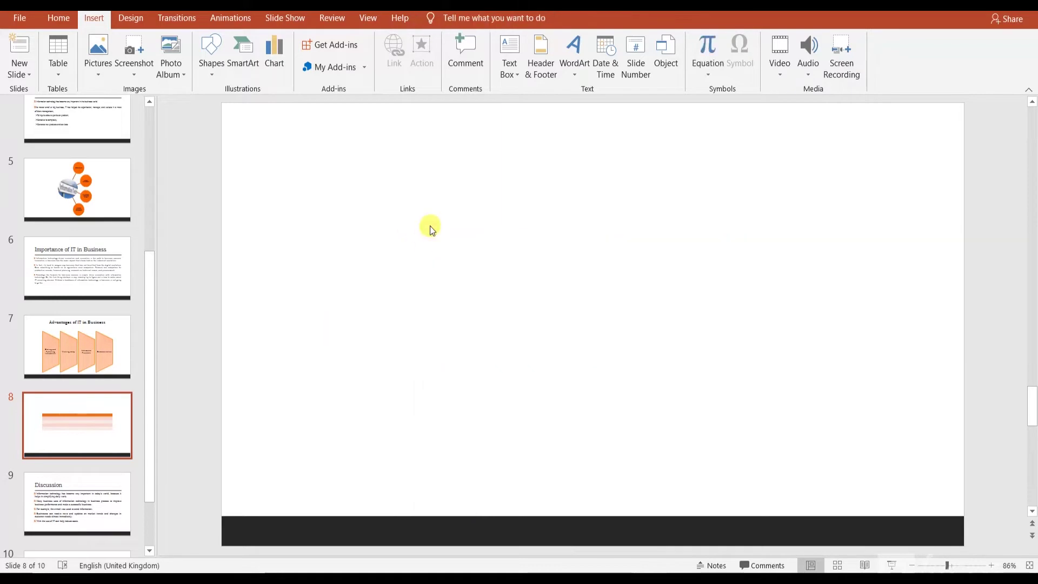
Cut the empty slide 8 from the deck and view the Advantages of IT in Business slide.
{"action": "right_click", "coordinate": [69, 430]}
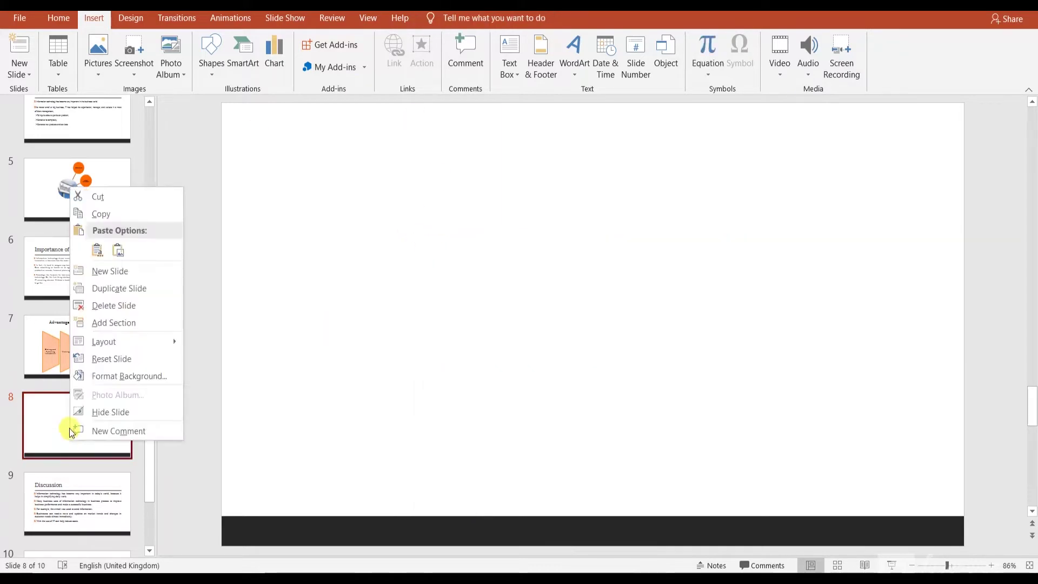
{"action": "left_click", "coordinate": [94, 197]}
{"action": "left_click", "coordinate": [90, 412]}
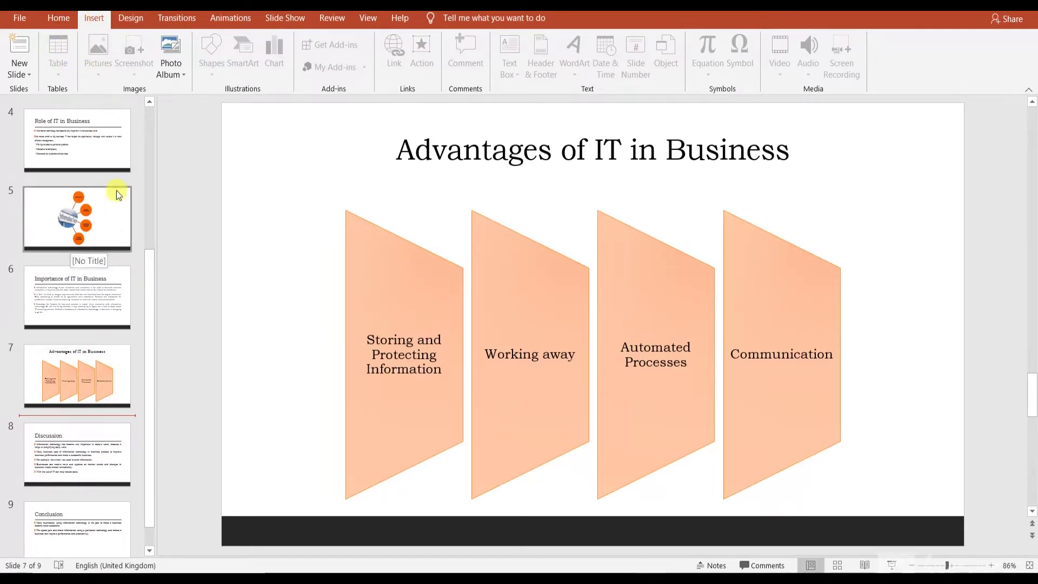
Search online pictures for 'outline' and insert the stacked-books clip art on slide 2.
{"action": "left_click", "coordinate": [148, 171]}
{"action": "left_click", "coordinate": [83, 223]}
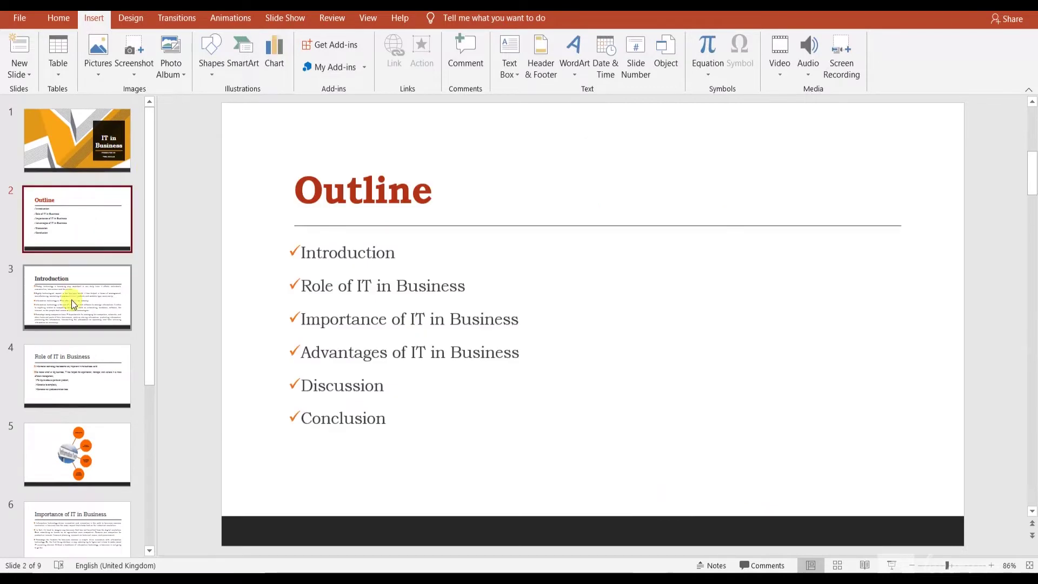
{"action": "left_click", "coordinate": [103, 72]}
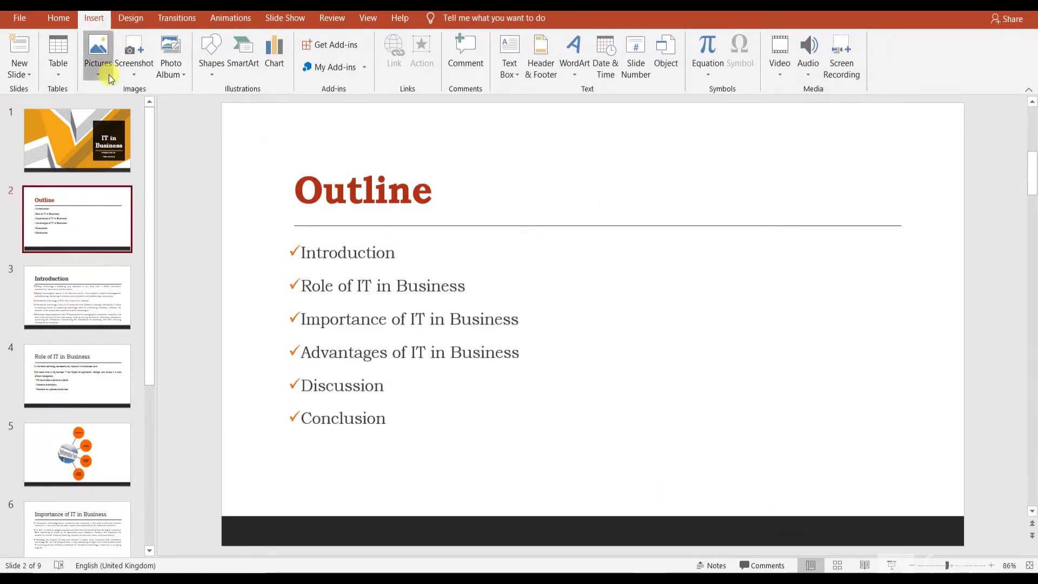
{"action": "left_click", "coordinate": [118, 128]}
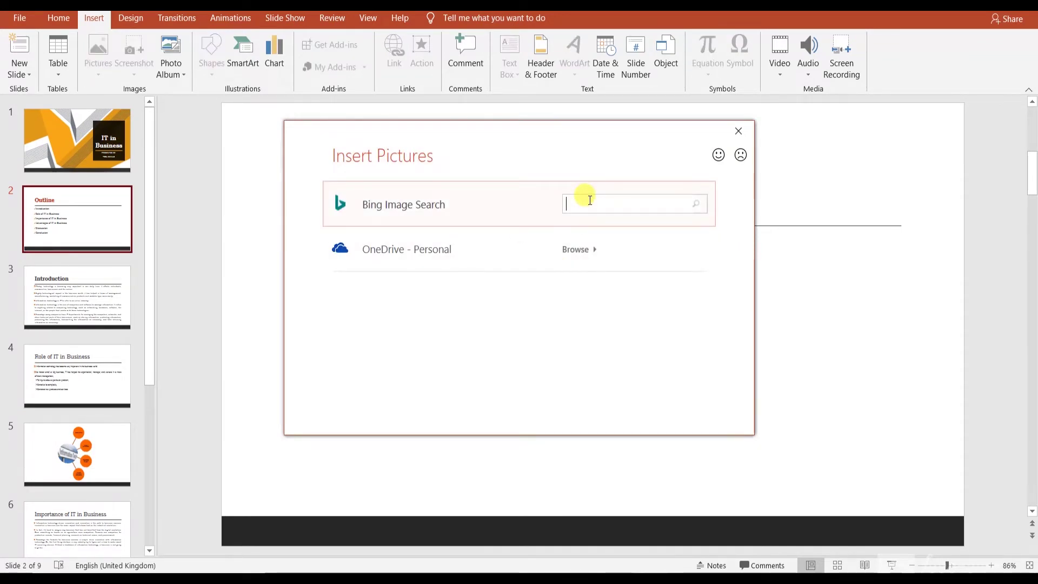
{"action": "type", "text": "outline"}
{"action": "key", "text": "Return"}
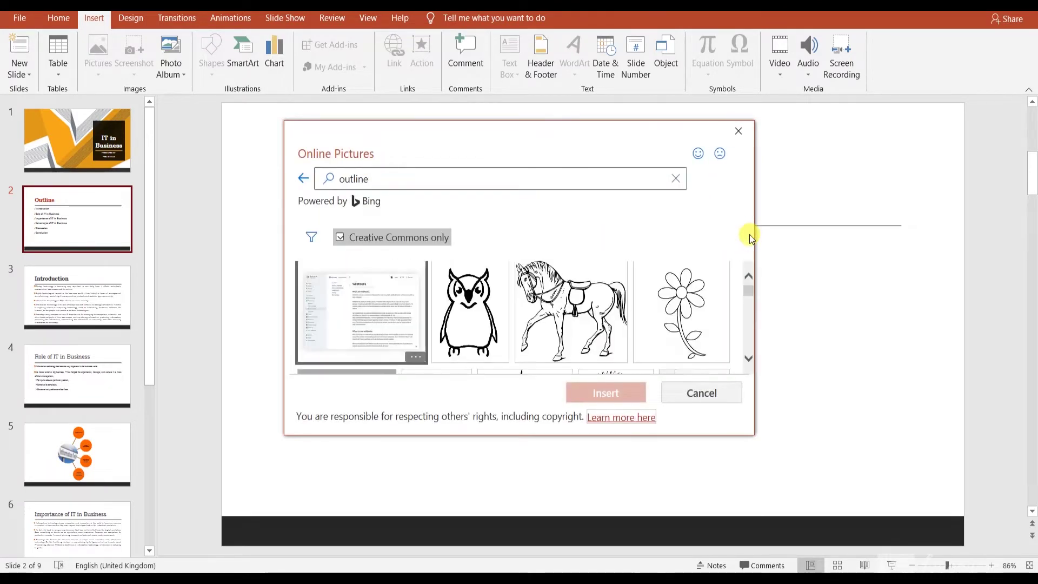
{"action": "left_click_drag", "start_coordinate": [747, 284], "coordinate": [749, 354]}
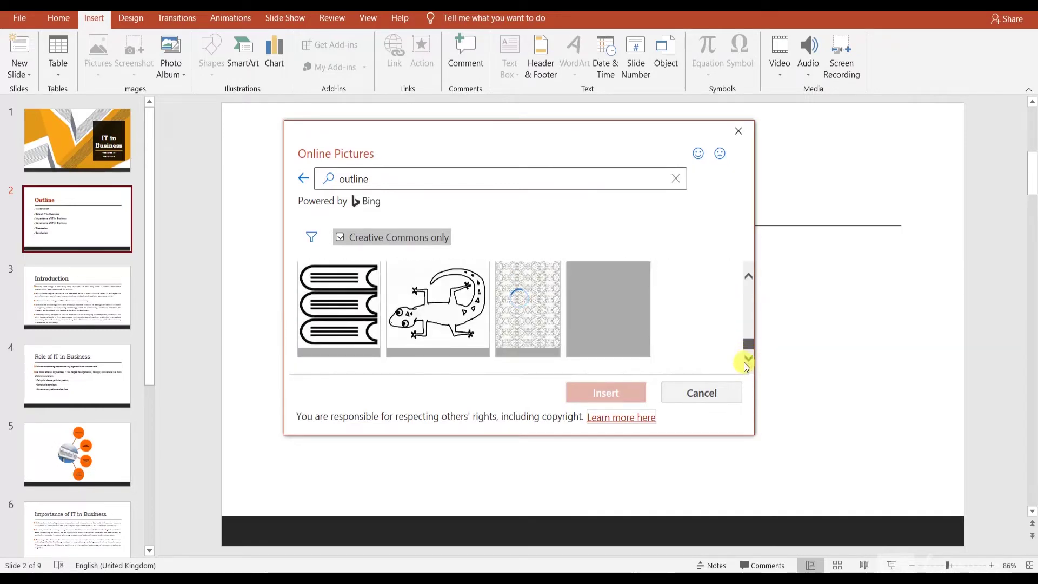
{"action": "left_click", "coordinate": [340, 310]}
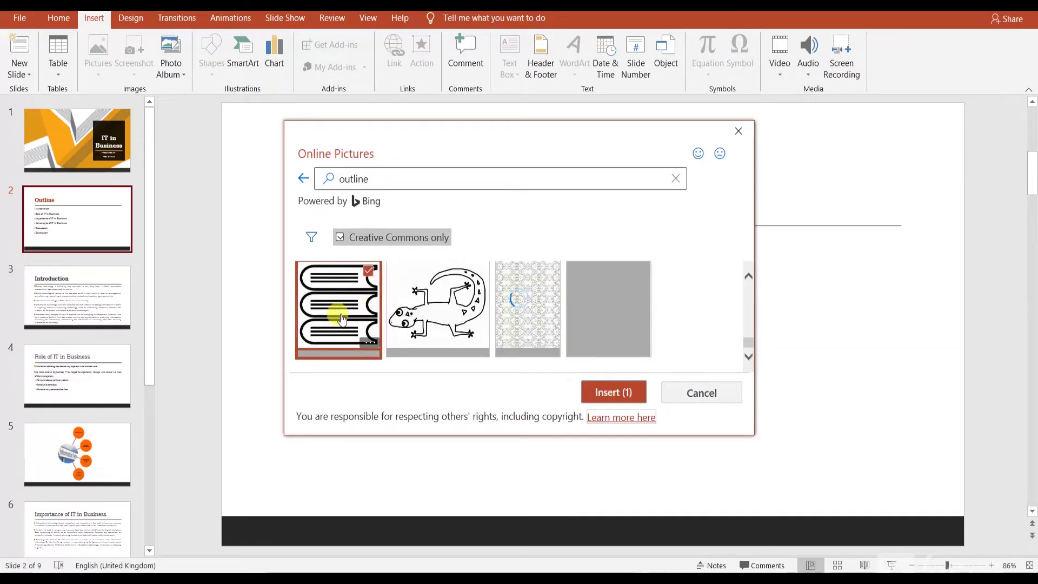
{"action": "left_click", "coordinate": [622, 398]}
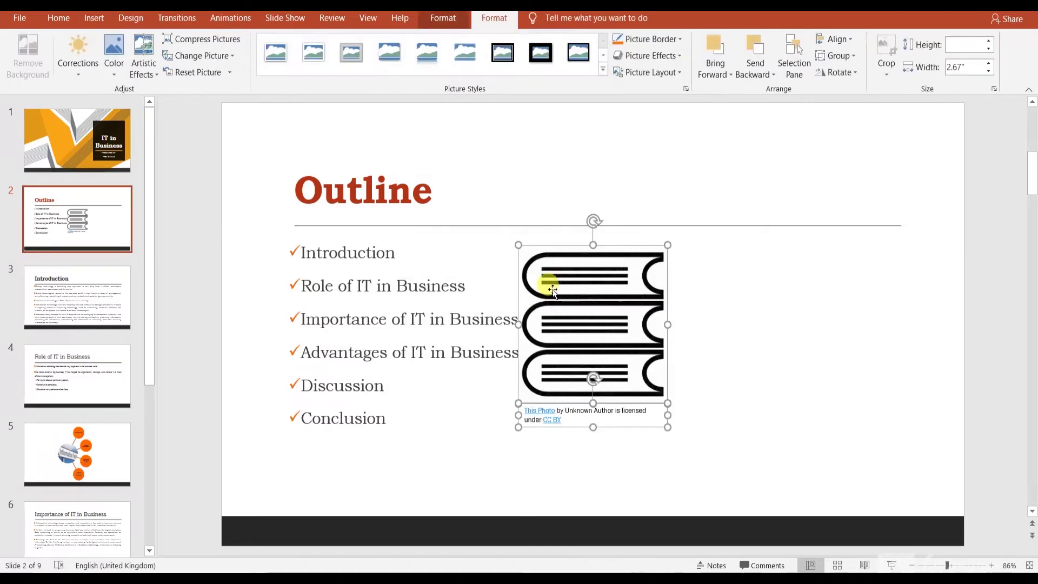
Delete the licence caption and move the enlarged books picture to the slide's right side.
{"action": "left_click_drag", "start_coordinate": [637, 272], "coordinate": [804, 314]}
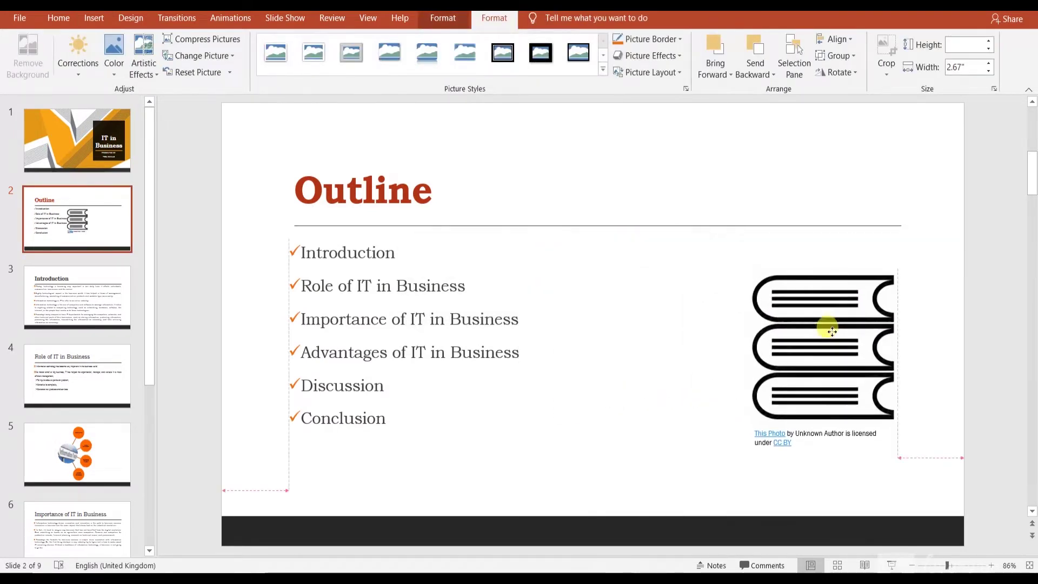
{"action": "left_click", "coordinate": [788, 416]}
{"action": "left_click_drag", "start_coordinate": [788, 417], "coordinate": [713, 399]}
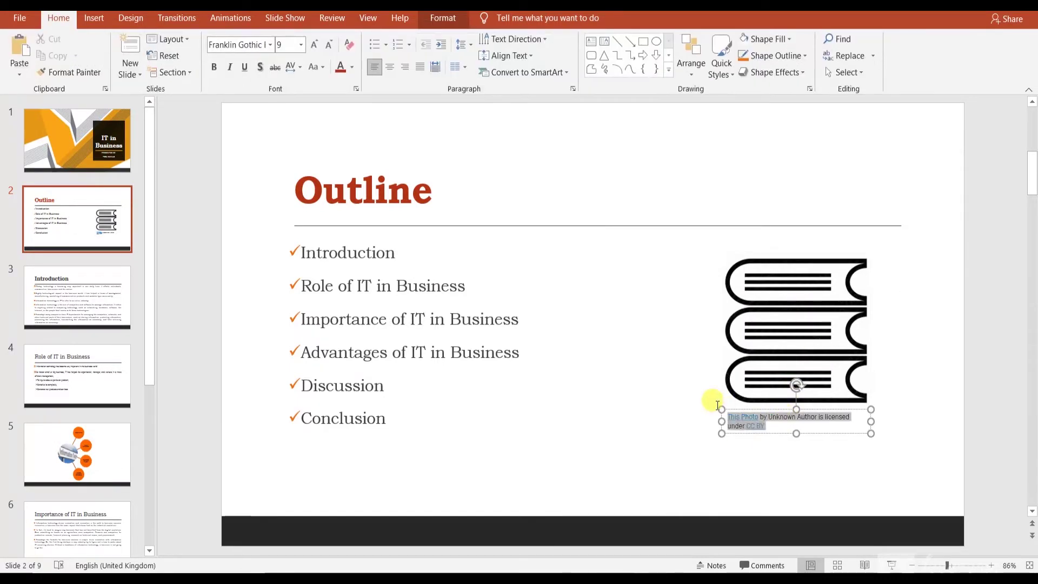
{"action": "key", "text": "Delete"}
{"action": "left_click", "coordinate": [698, 391]}
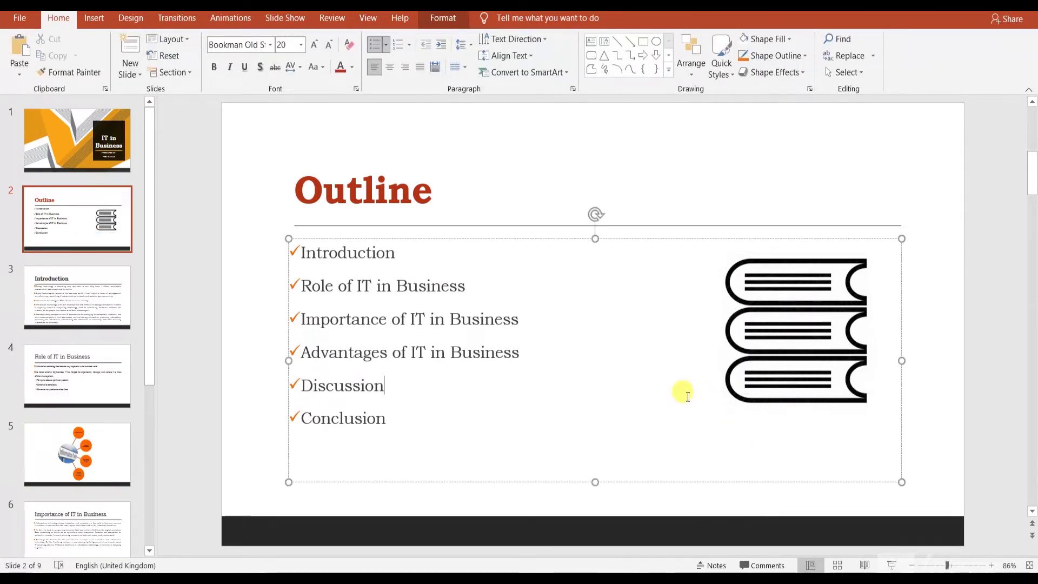
{"action": "left_click_drag", "start_coordinate": [788, 330], "coordinate": [790, 346]}
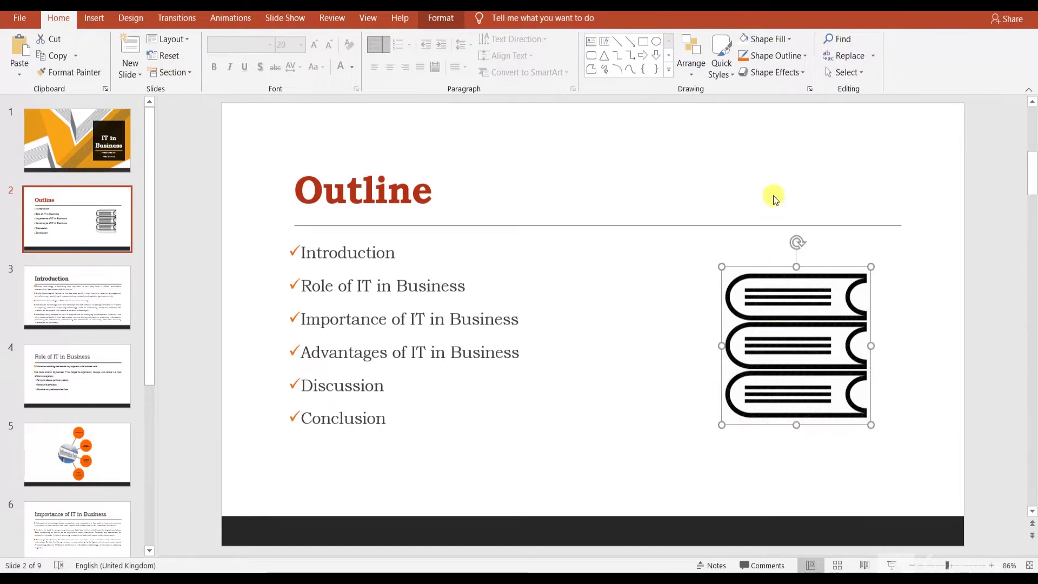
{"action": "left_click", "coordinate": [773, 196]}
{"action": "left_click", "coordinate": [783, 347]}
{"action": "left_click_drag", "start_coordinate": [722, 267], "coordinate": [695, 238]}
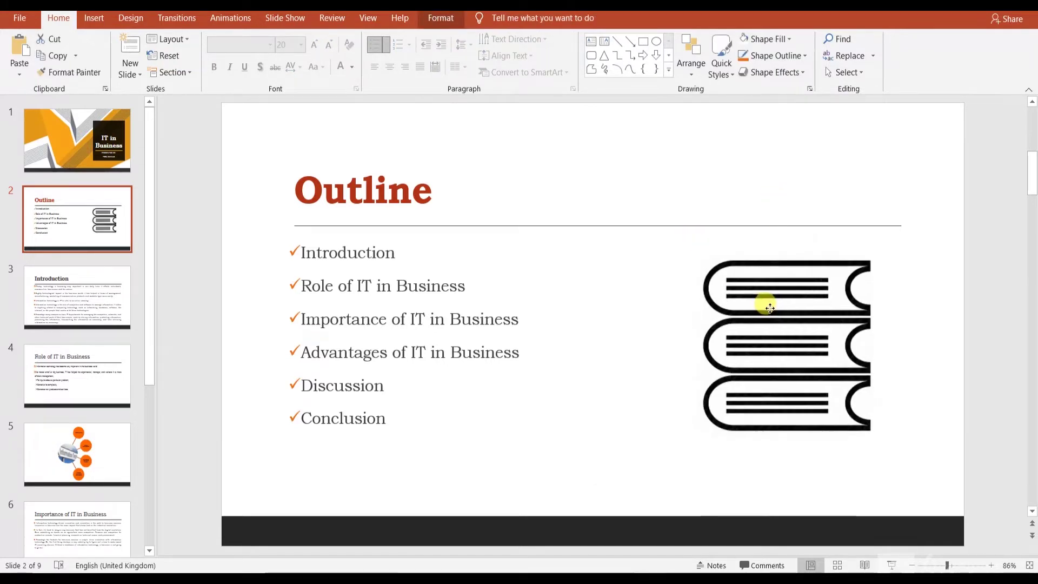
{"action": "left_click_drag", "start_coordinate": [762, 295], "coordinate": [777, 307]}
Give the books picture the Rounded Diagonal Corner, White picture style.
{"action": "left_click", "coordinate": [452, 18]}
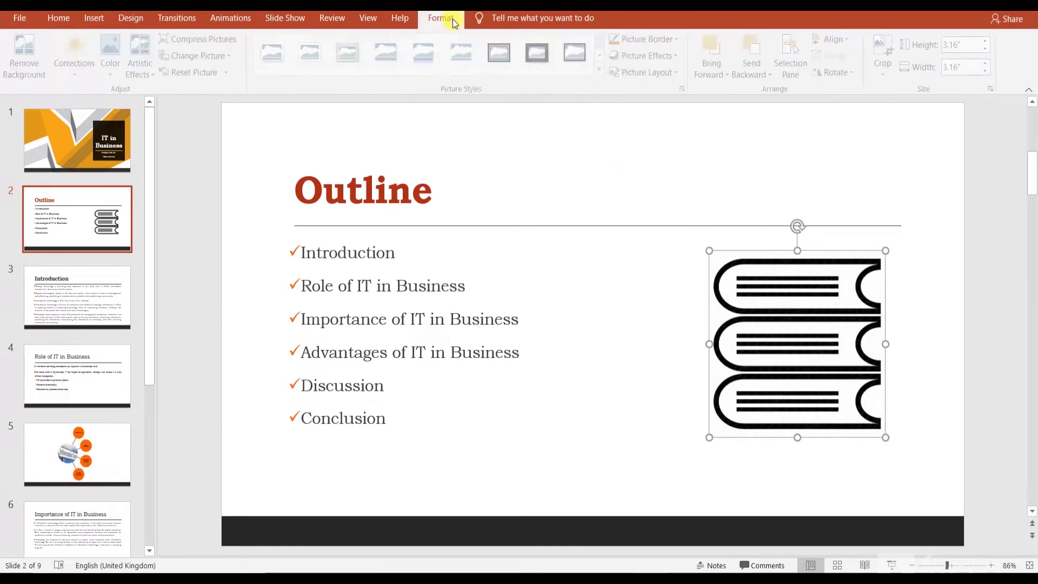
{"action": "left_click", "coordinate": [401, 60]}
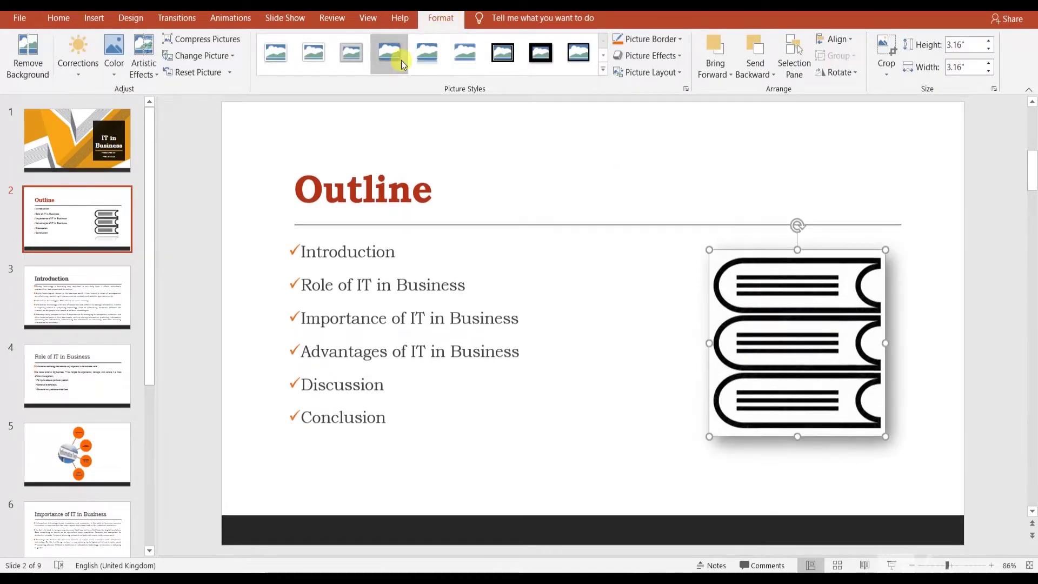
{"action": "left_click", "coordinate": [600, 75]}
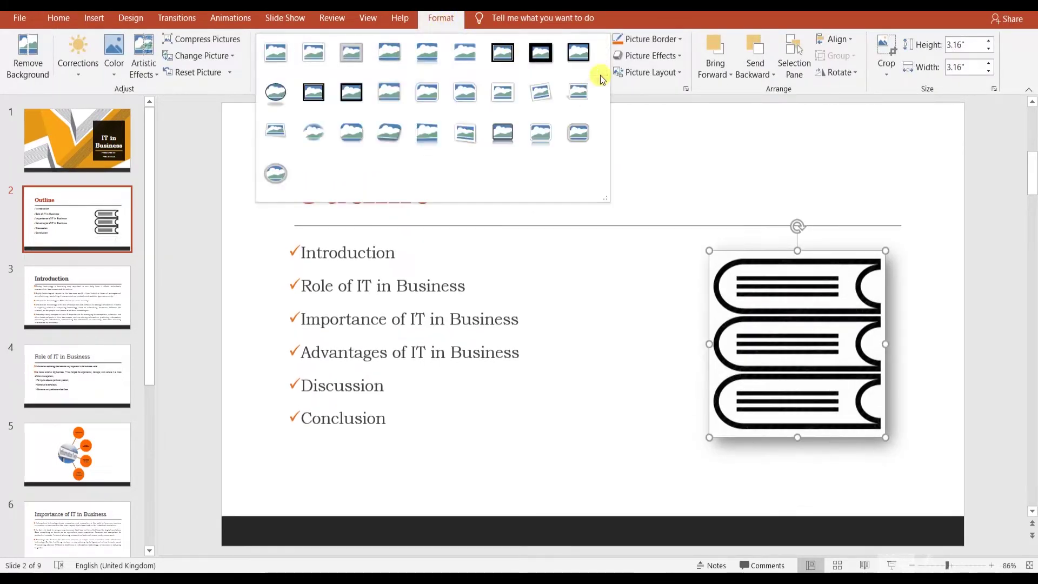
{"action": "left_click", "coordinate": [419, 102]}
{"action": "left_click", "coordinate": [579, 341]}
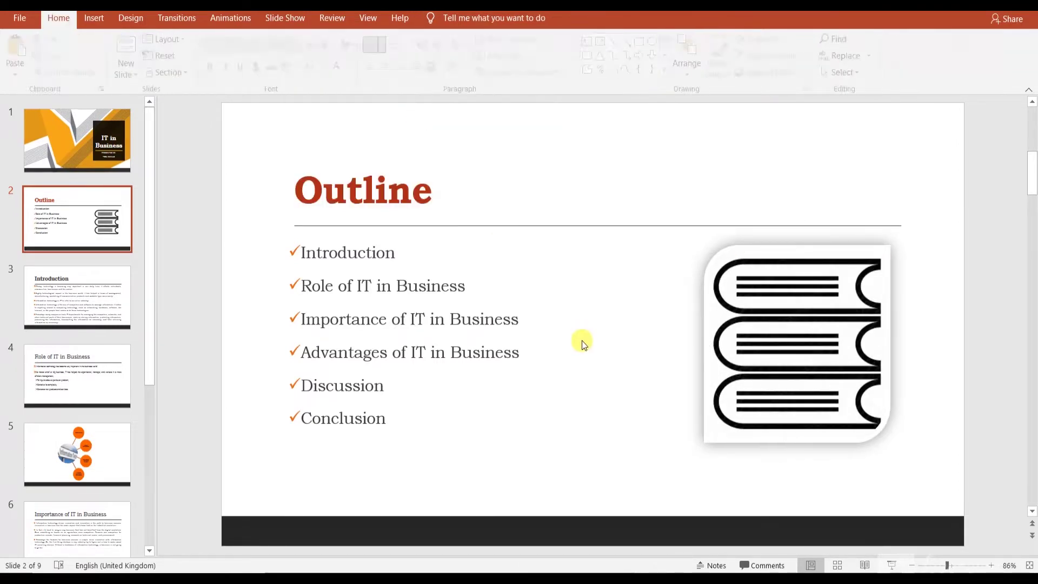
{"action": "left_click", "coordinate": [74, 299]}
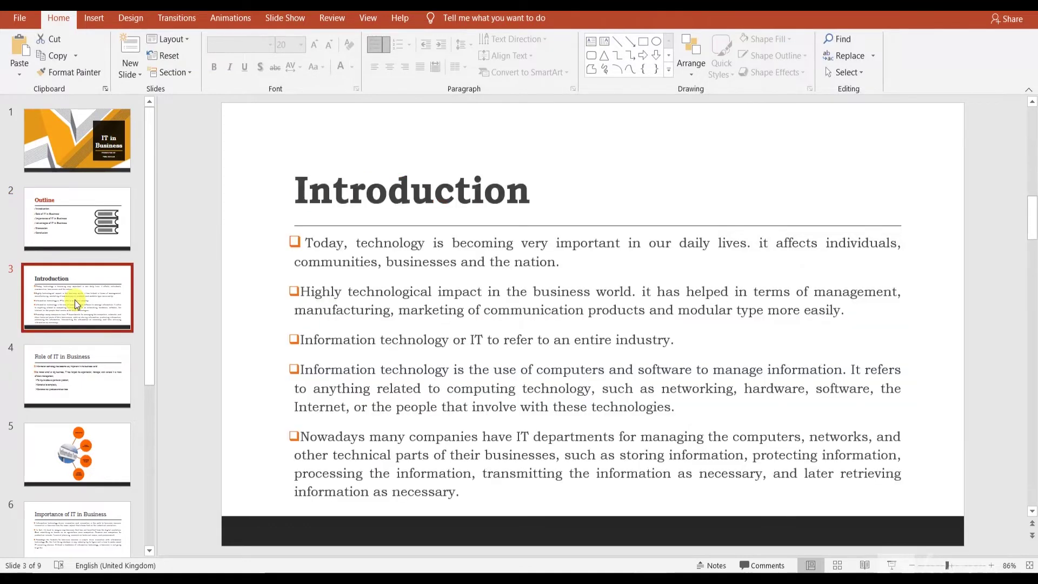
Search online pictures for 'introduction' and insert the clip-art figure holding a megaphone.
{"action": "left_click", "coordinate": [100, 23]}
{"action": "left_click", "coordinate": [98, 59]}
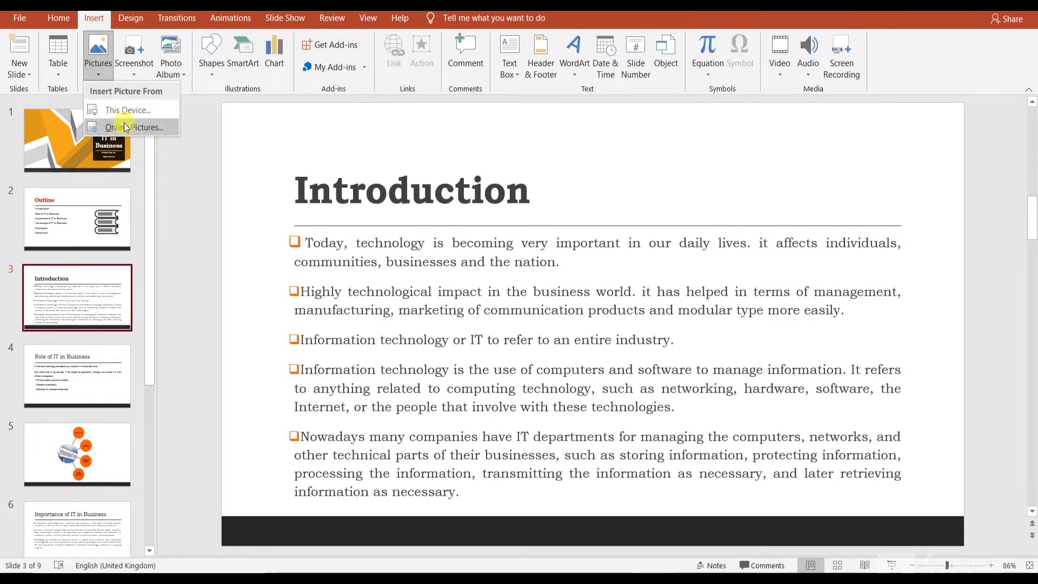
{"action": "left_click", "coordinate": [125, 128]}
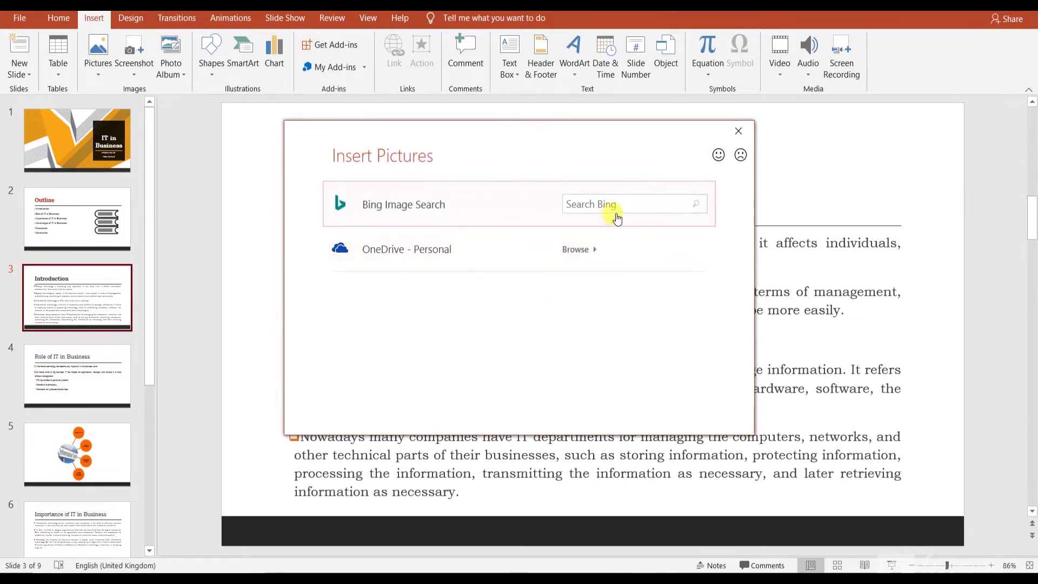
{"action": "left_click", "coordinate": [616, 203]}
{"action": "type", "text": "int"}
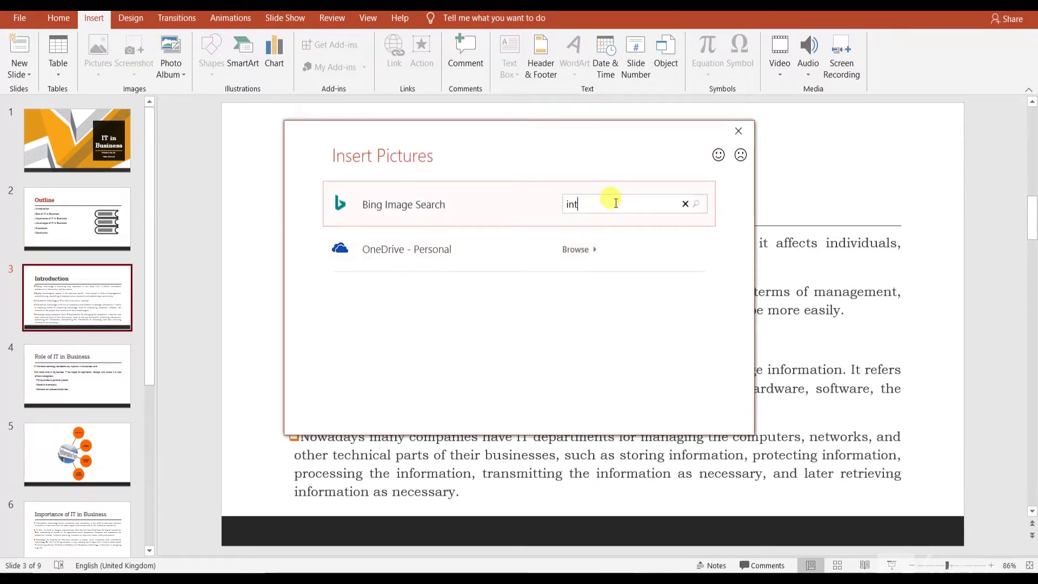
{"action": "type", "text": "roduction"}
{"action": "key", "text": "Return"}
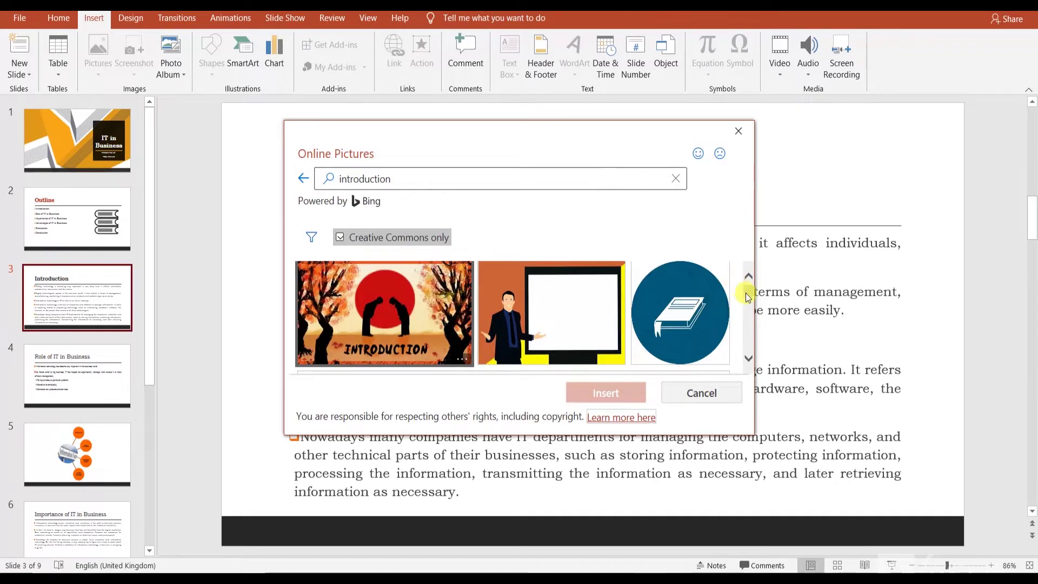
{"action": "mouse_move", "coordinate": [747, 293]}
{"action": "left_mouse_down"}
{"action": "mouse_move", "coordinate": [745, 345]}
{"action": "mouse_move", "coordinate": [742, 304]}
{"action": "left_mouse_up"}
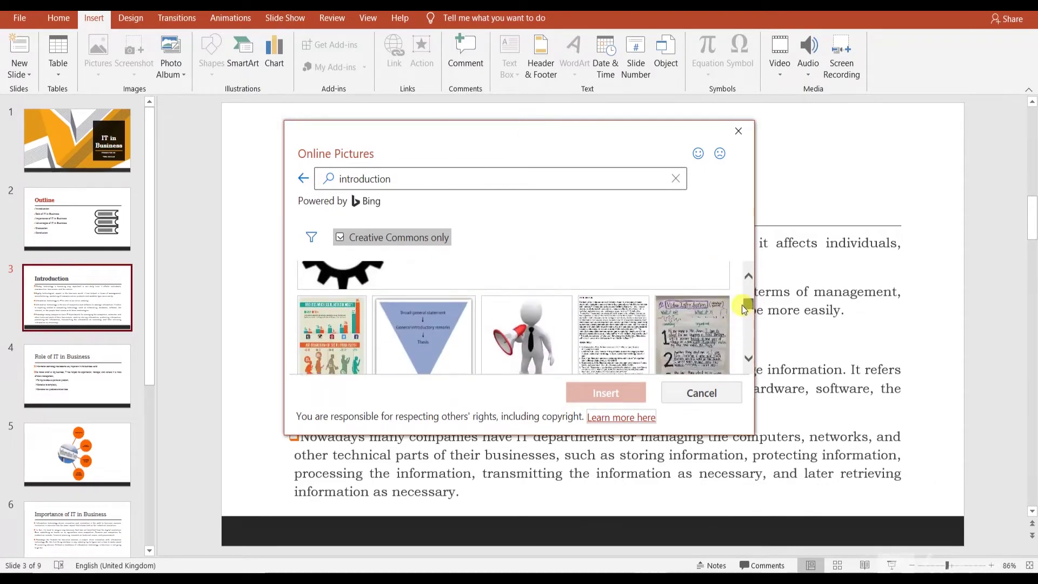
{"action": "left_click", "coordinate": [527, 325]}
{"action": "left_click", "coordinate": [627, 392]}
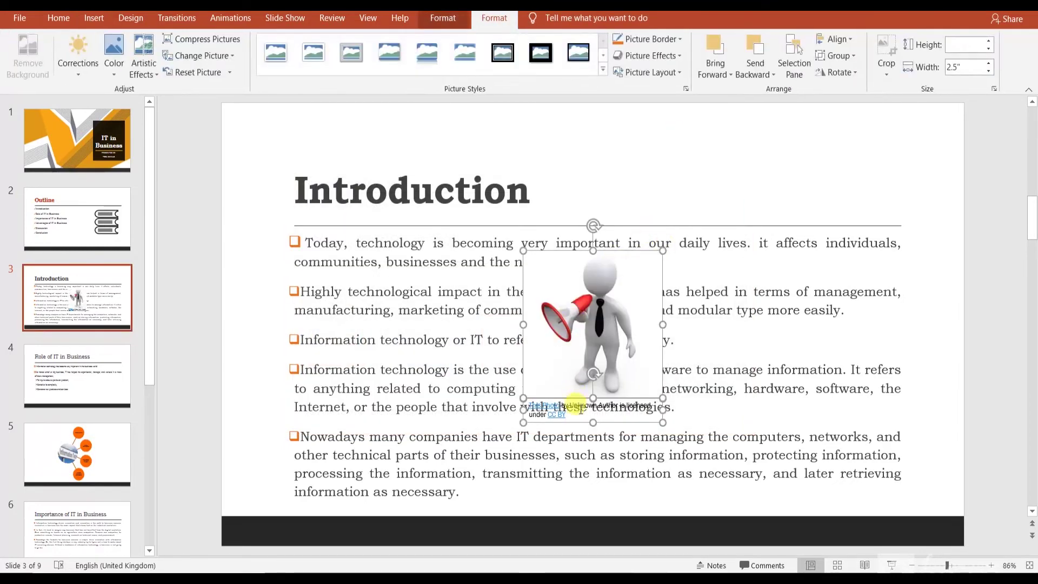
Move the megaphone figure top-right, style it Reflected Rounded Rectangle, then go to slide 4.
{"action": "left_click", "coordinate": [538, 404]}
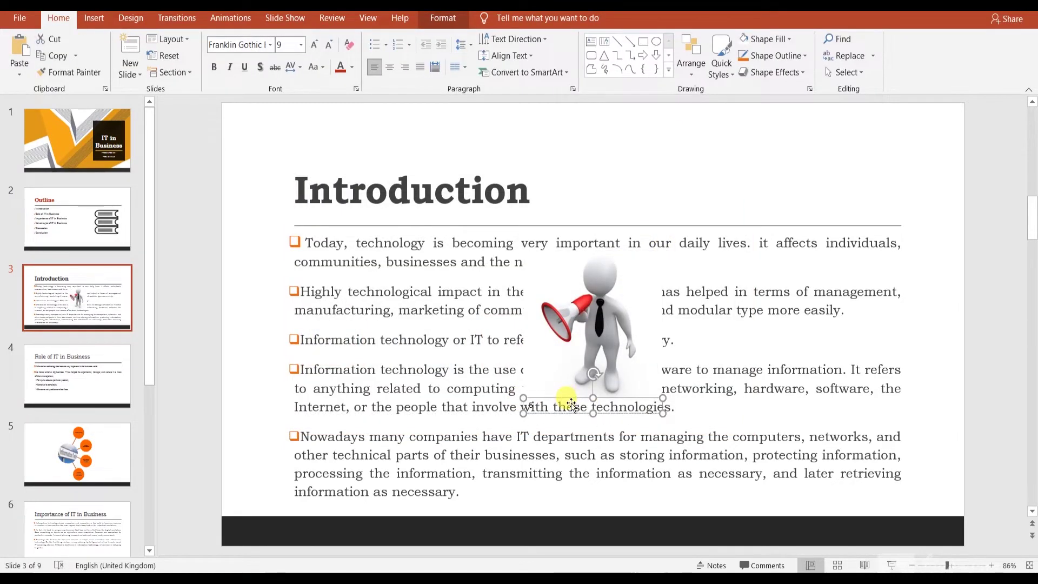
{"action": "mouse_move", "coordinate": [600, 281]}
{"action": "left_mouse_down"}
{"action": "mouse_move", "coordinate": [837, 275]}
{"action": "mouse_move", "coordinate": [834, 224]}
{"action": "mouse_move", "coordinate": [816, 208]}
{"action": "mouse_move", "coordinate": [863, 196]}
{"action": "left_mouse_up"}
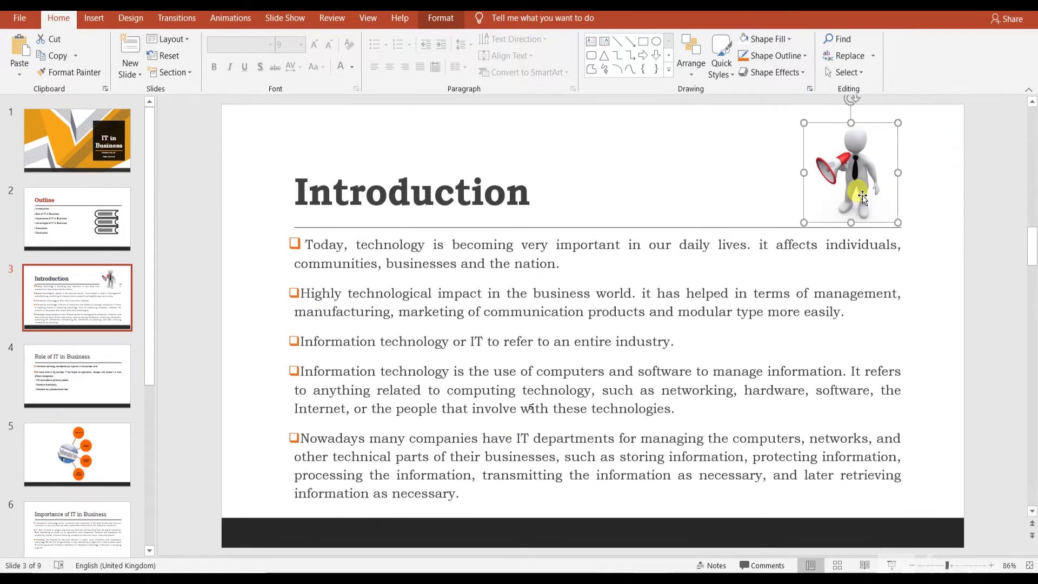
{"action": "left_click", "coordinate": [439, 18]}
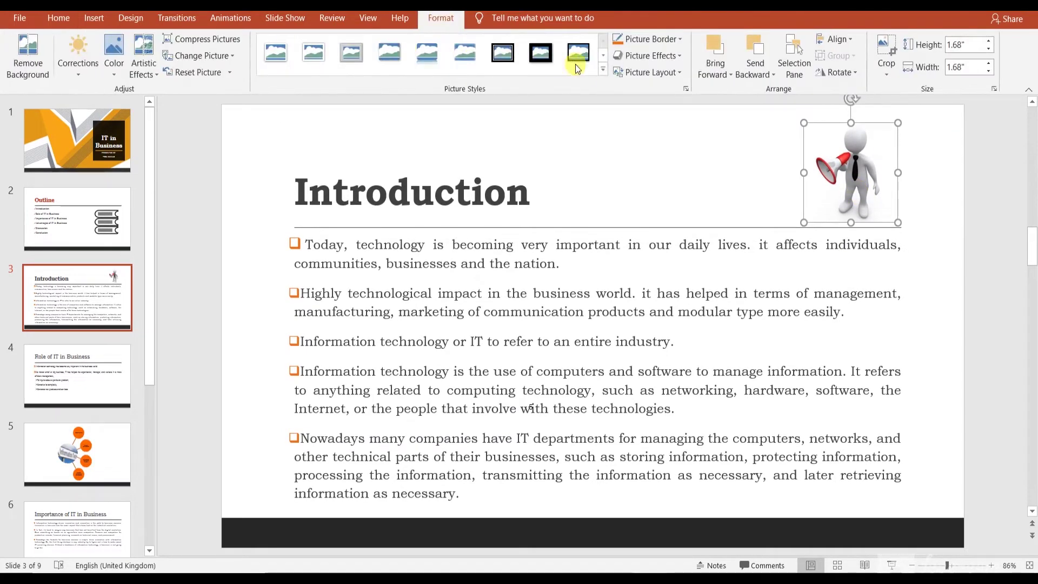
{"action": "left_click", "coordinate": [603, 70]}
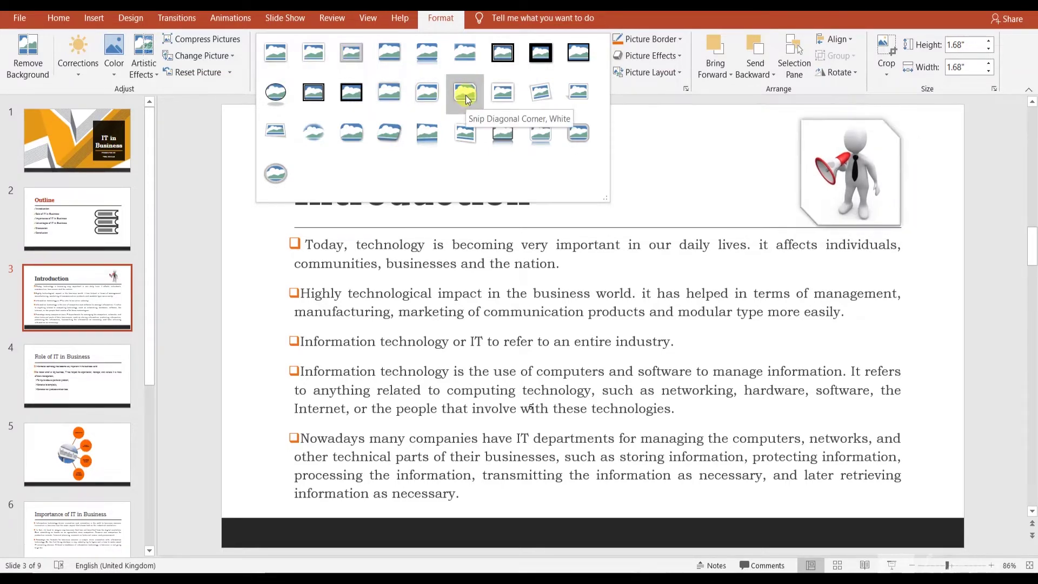
{"action": "left_click", "coordinate": [421, 52]}
{"action": "left_click", "coordinate": [567, 171]}
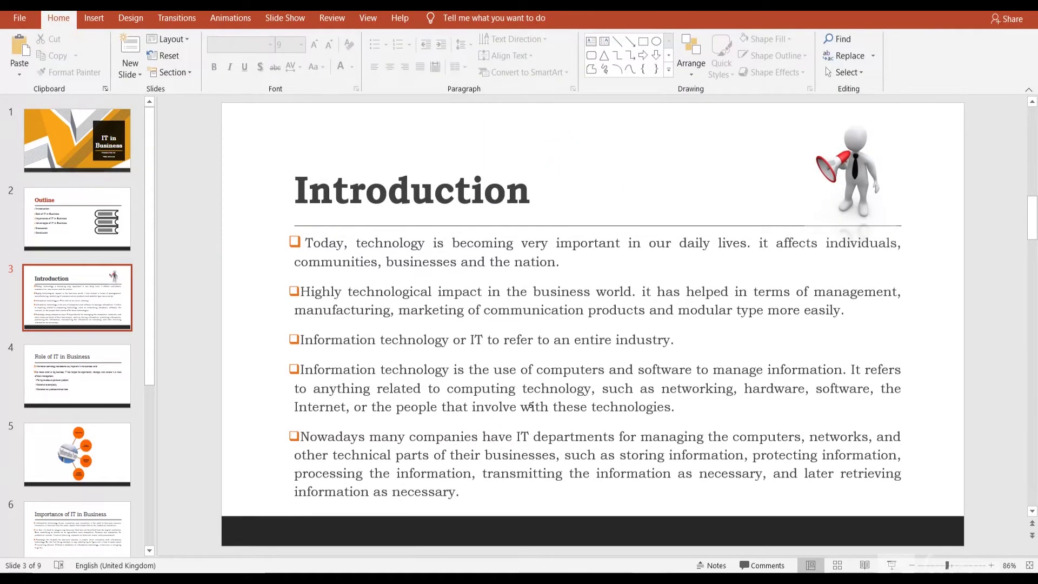
{"action": "left_click", "coordinate": [95, 363]}
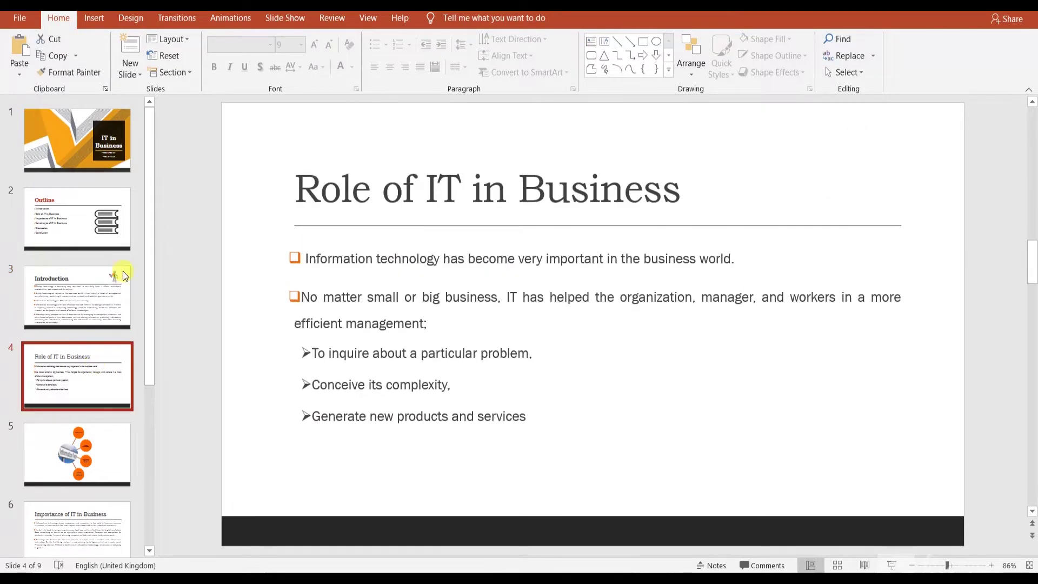
Search online pictures for 'Role of IT', then start removing 'IT' from the query.
{"action": "left_click", "coordinate": [94, 18]}
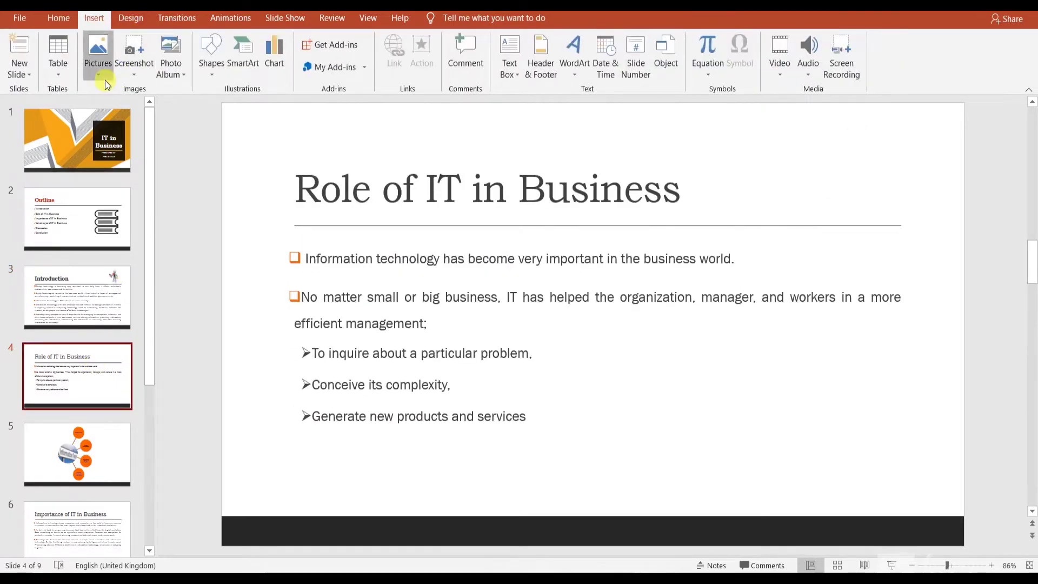
{"action": "left_click", "coordinate": [107, 83]}
{"action": "left_click", "coordinate": [142, 128]}
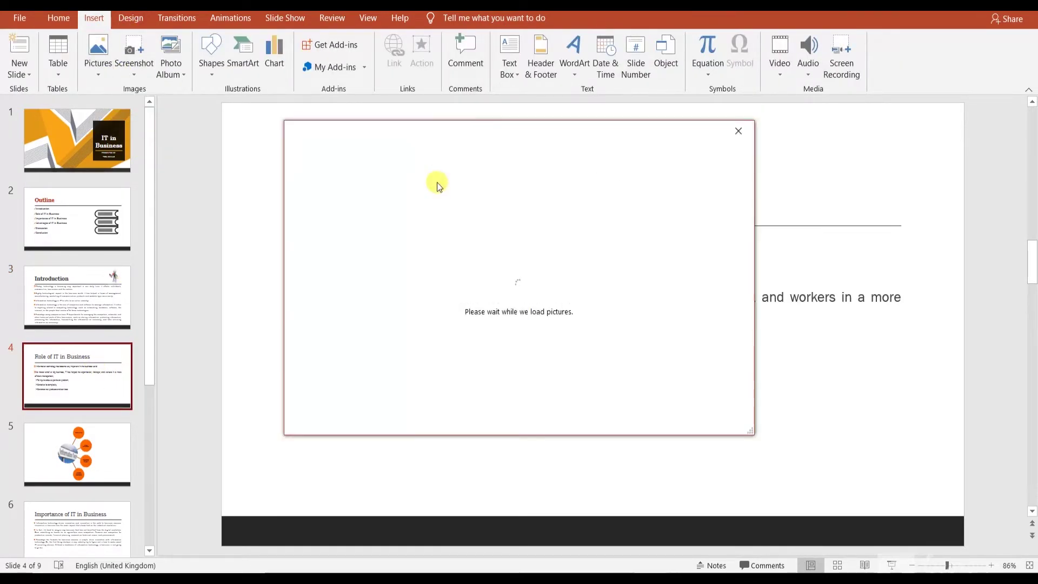
{"action": "left_click", "coordinate": [602, 208]}
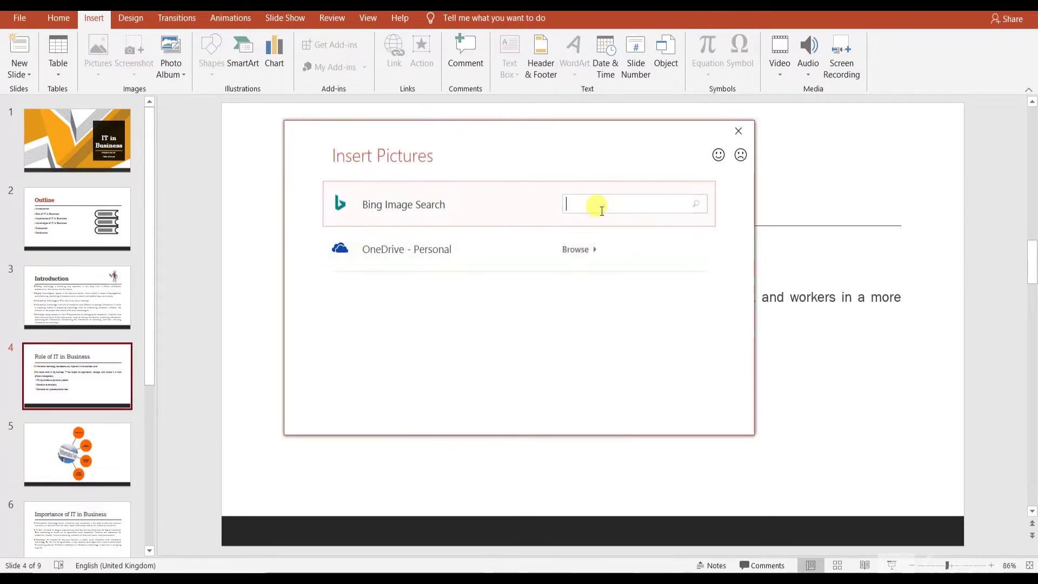
{"action": "type", "text": "Role+of+IT"}
{"action": "key", "text": "Return"}
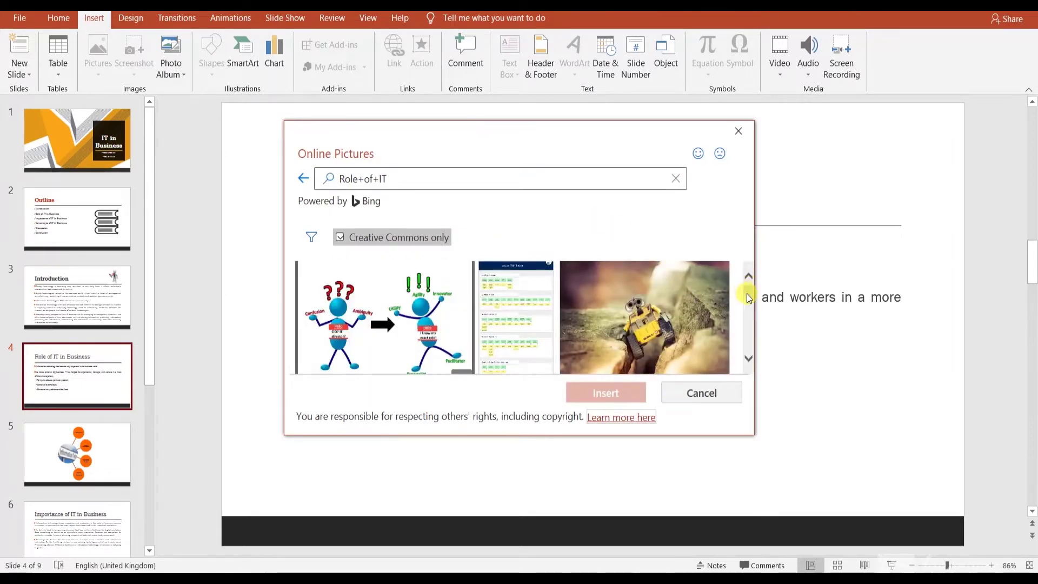
{"action": "left_click_drag", "start_coordinate": [747, 294], "coordinate": [747, 348]}
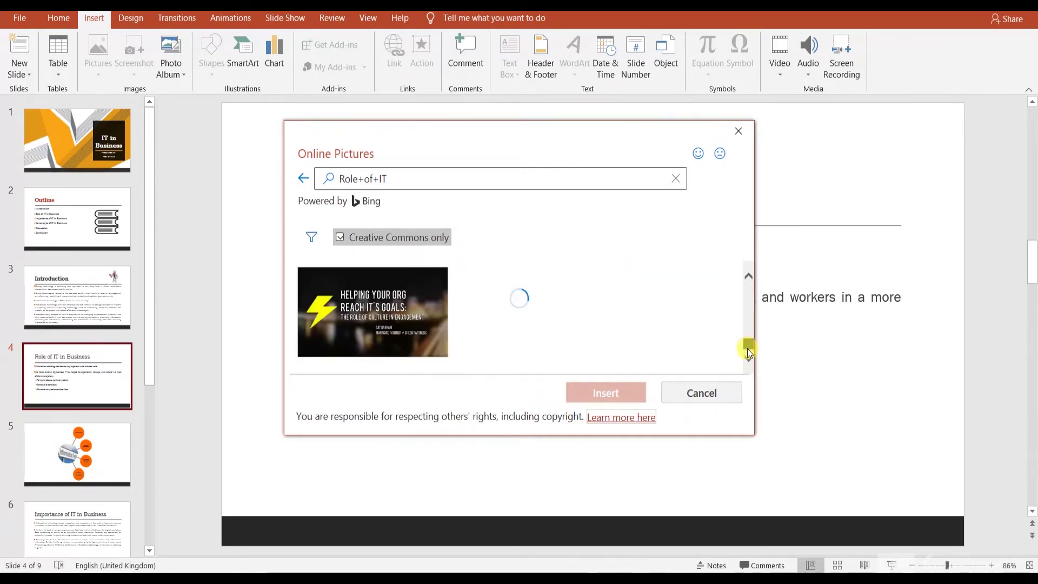
{"action": "left_click", "coordinate": [381, 183]}
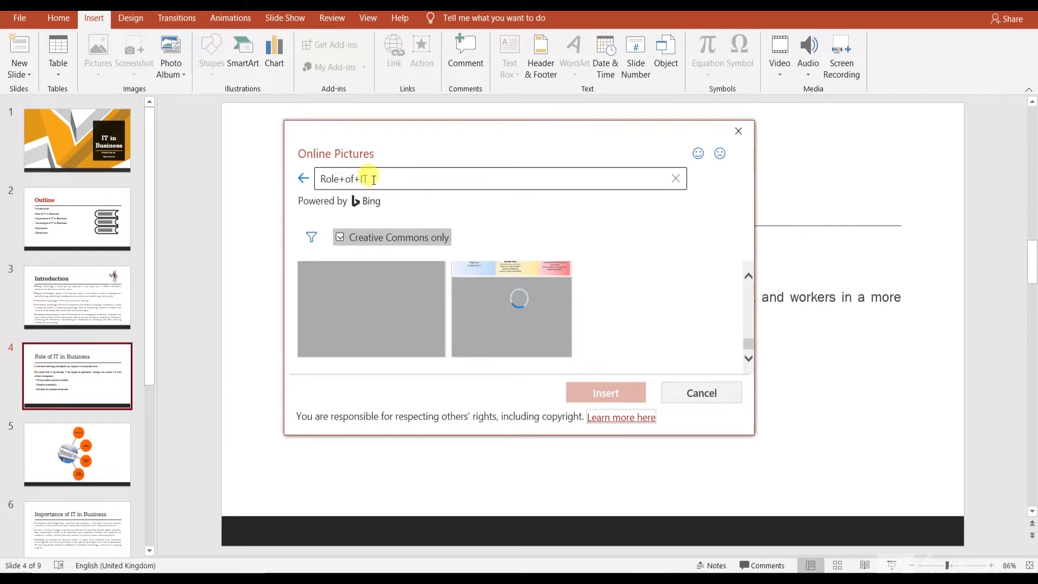
{"action": "key", "text": "BackSpace"}
{"action": "key", "text": "BackSpace"}
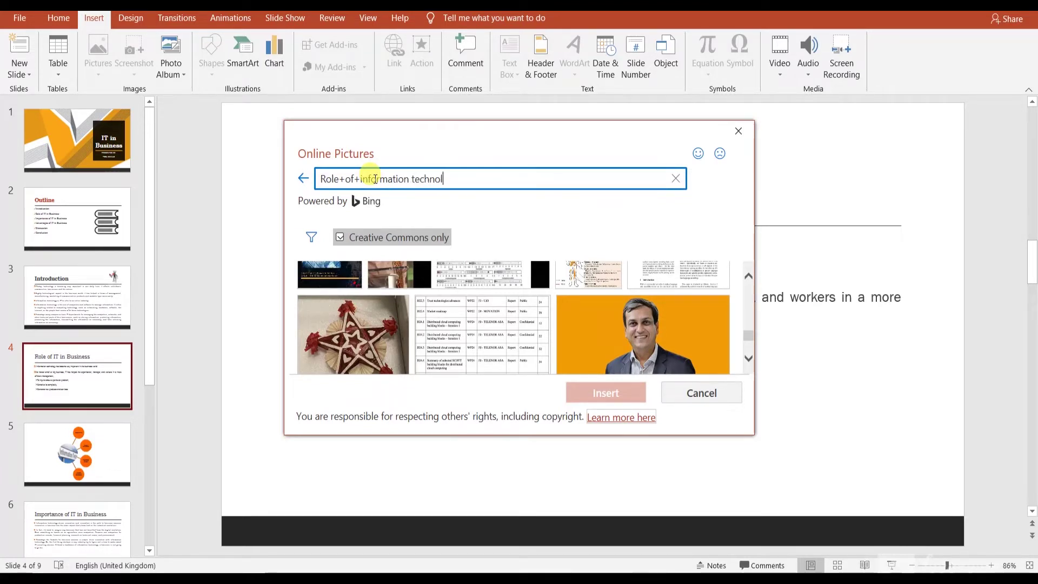
Search online pictures for 'Role of information technology' and insert the technology-tree image on slide 4.
{"action": "key", "text": "Return"}
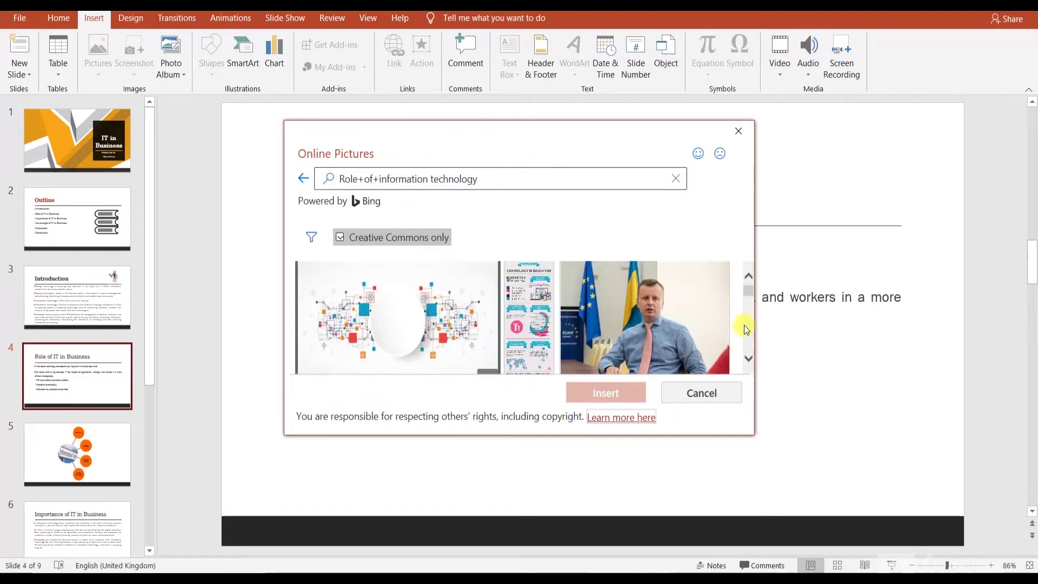
{"action": "scroll", "coordinate": [745, 328], "scroll_direction": "down", "scroll_amount": 2}
{"action": "scroll", "coordinate": [745, 340], "scroll_direction": "down", "scroll_amount": 2}
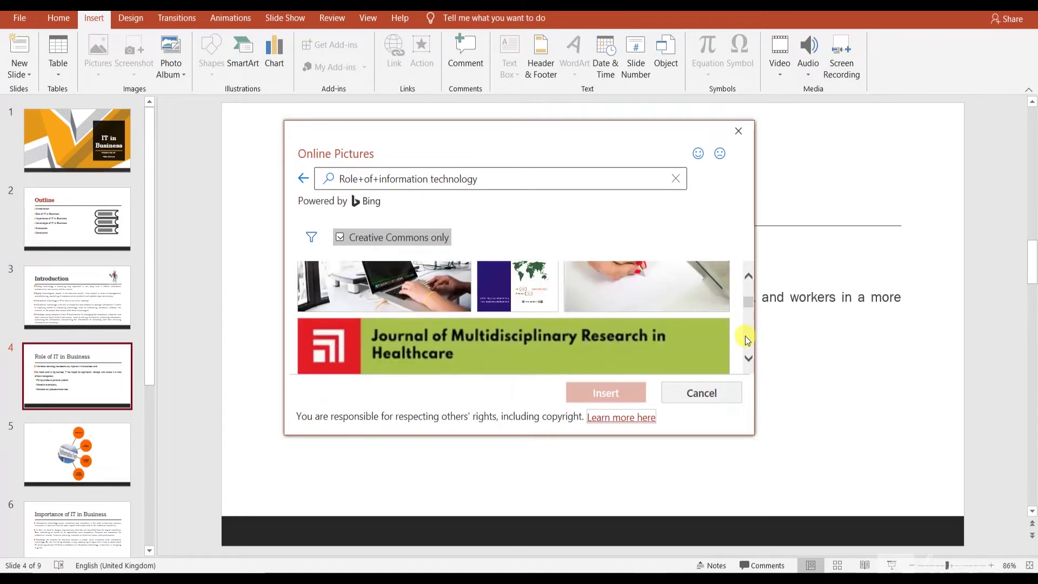
{"action": "scroll", "coordinate": [746, 340], "scroll_direction": "down", "scroll_amount": 2}
{"action": "scroll", "coordinate": [746, 340], "scroll_direction": "down", "scroll_amount": 2}
{"action": "scroll", "coordinate": [746, 340], "scroll_direction": "down", "scroll_amount": 2}
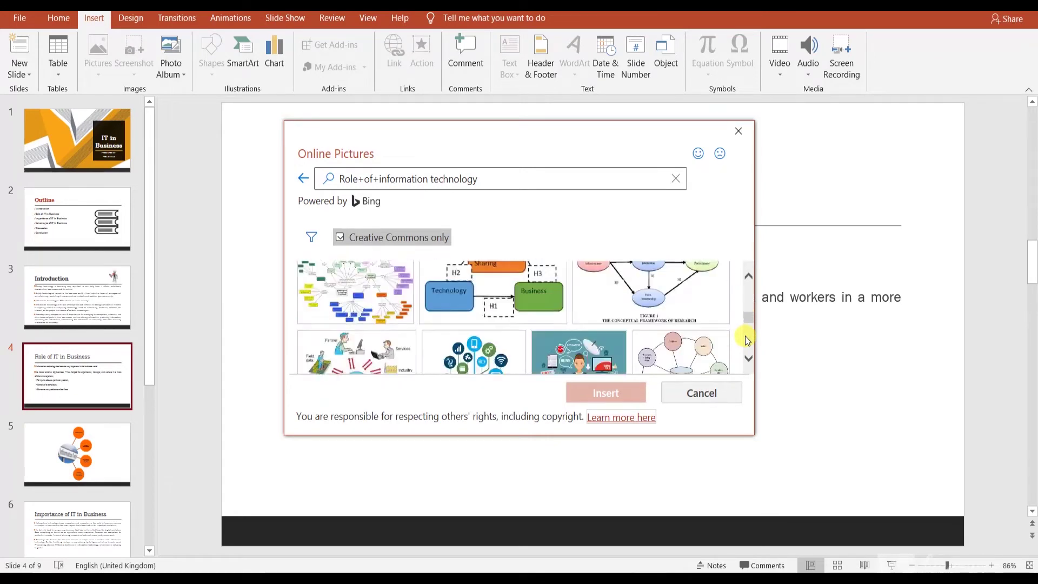
{"action": "scroll", "coordinate": [746, 340], "scroll_direction": "down", "scroll_amount": 2}
{"action": "scroll", "coordinate": [747, 339], "scroll_direction": "down", "scroll_amount": 2}
{"action": "scroll", "coordinate": [743, 297], "scroll_direction": "up", "scroll_amount": 2}
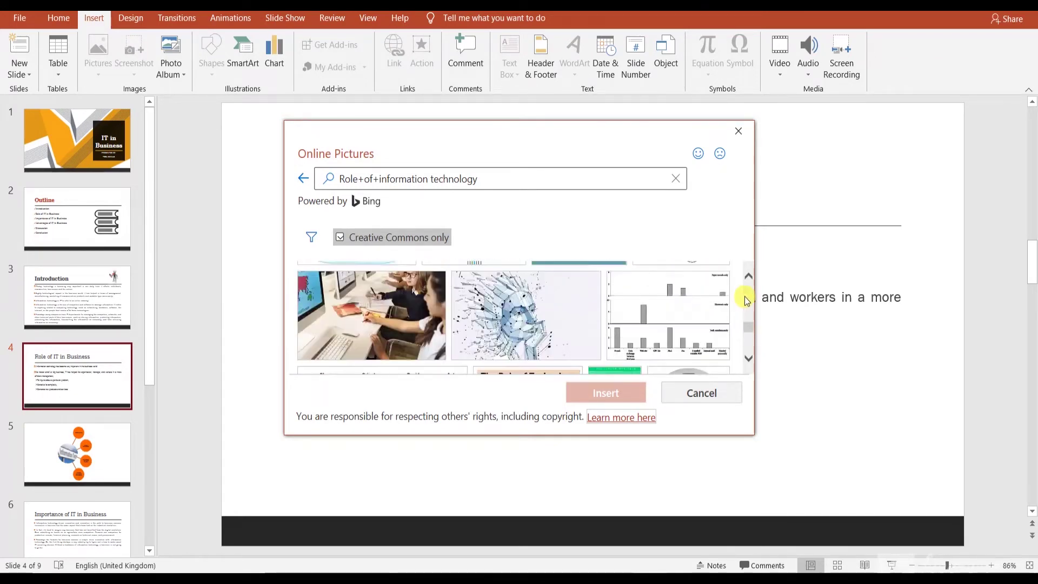
{"action": "scroll", "coordinate": [743, 296], "scroll_direction": "up", "scroll_amount": 2}
{"action": "scroll", "coordinate": [744, 296], "scroll_direction": "up", "scroll_amount": 2}
{"action": "left_click", "coordinate": [485, 354]}
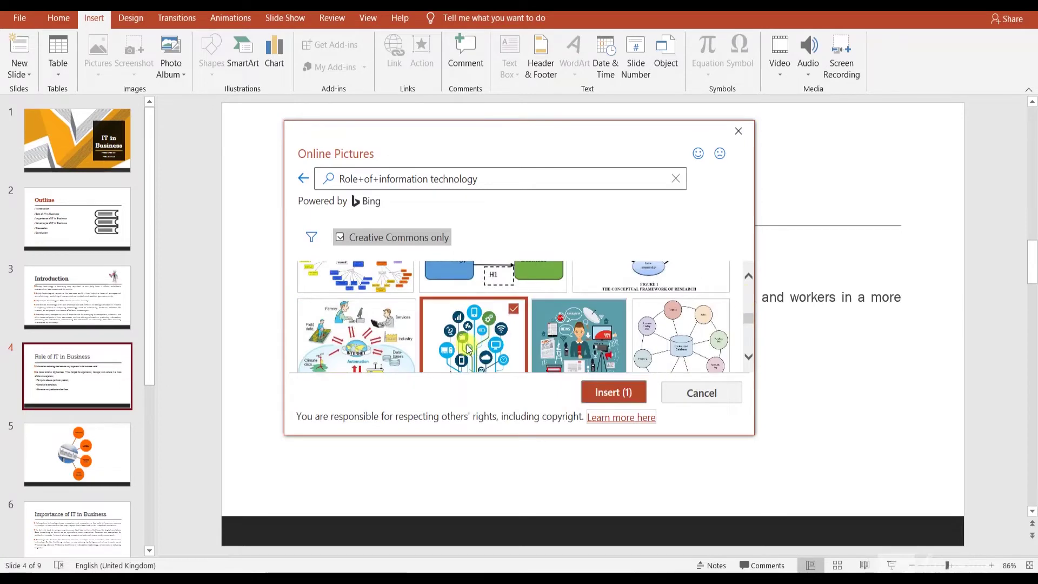
{"action": "left_click", "coordinate": [605, 393]}
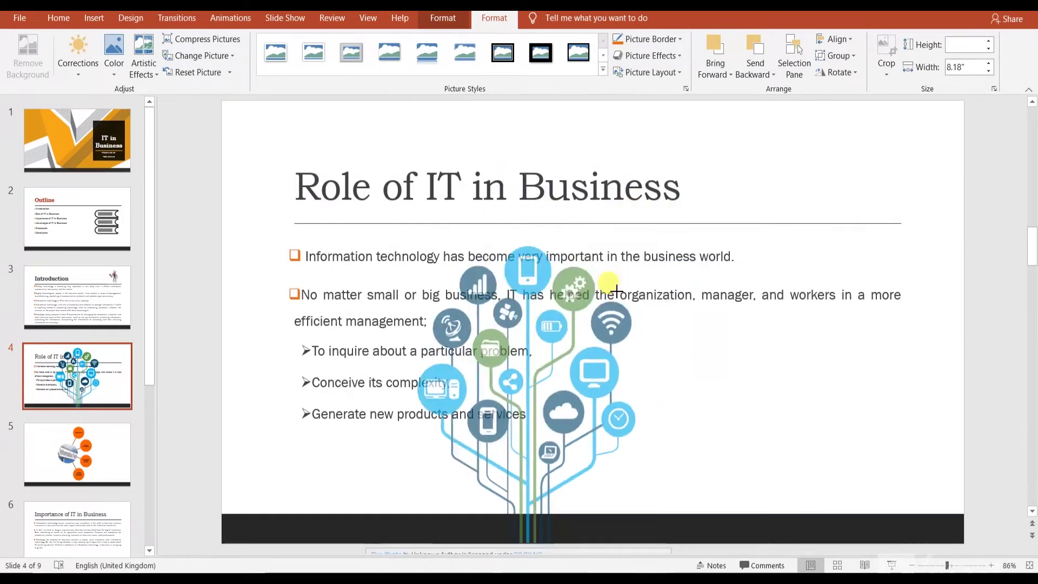
Shrink the tree picture to 3.38 inches wide, move it right of the bullets, and delete its caption.
{"action": "left_click_drag", "start_coordinate": [821, 102], "coordinate": [556, 359]}
{"action": "mouse_move", "coordinate": [520, 422]}
{"action": "left_mouse_down"}
{"action": "mouse_move", "coordinate": [769, 405]}
{"action": "mouse_move", "coordinate": [830, 502]}
{"action": "left_mouse_up"}
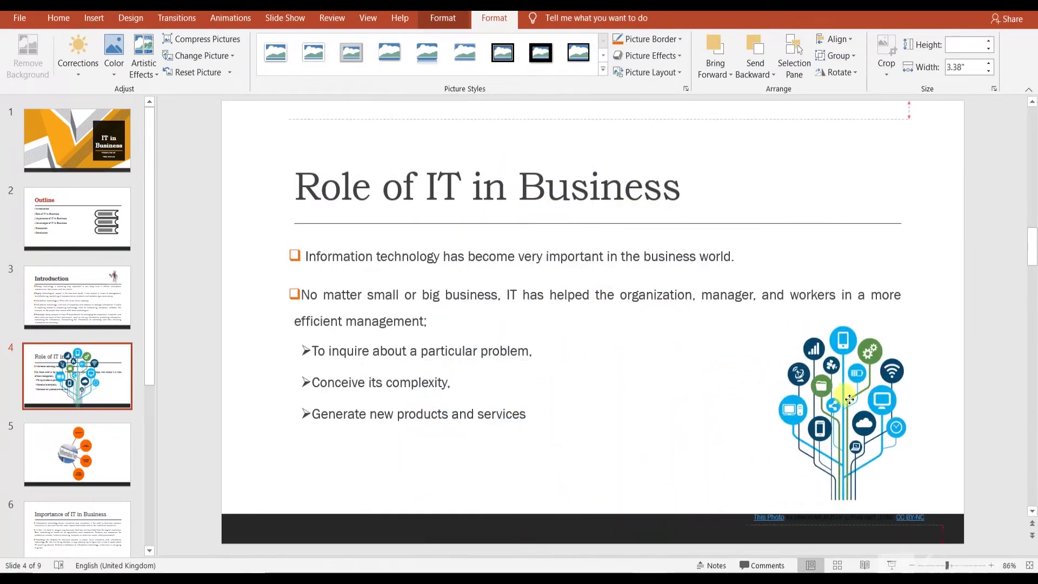
{"action": "left_click_drag", "start_coordinate": [802, 517], "coordinate": [749, 516]}
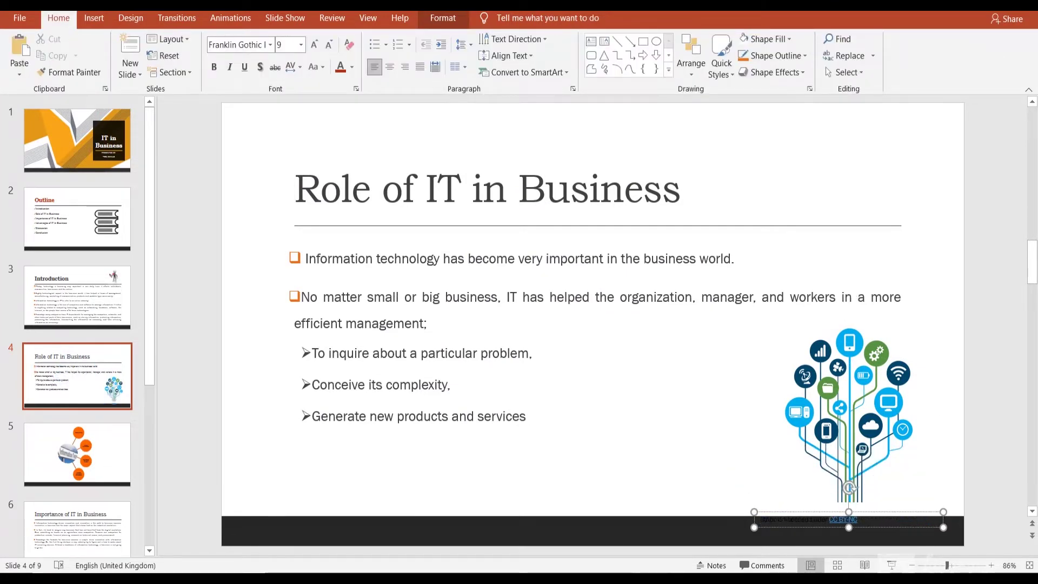
{"action": "left_click", "coordinate": [865, 527]}
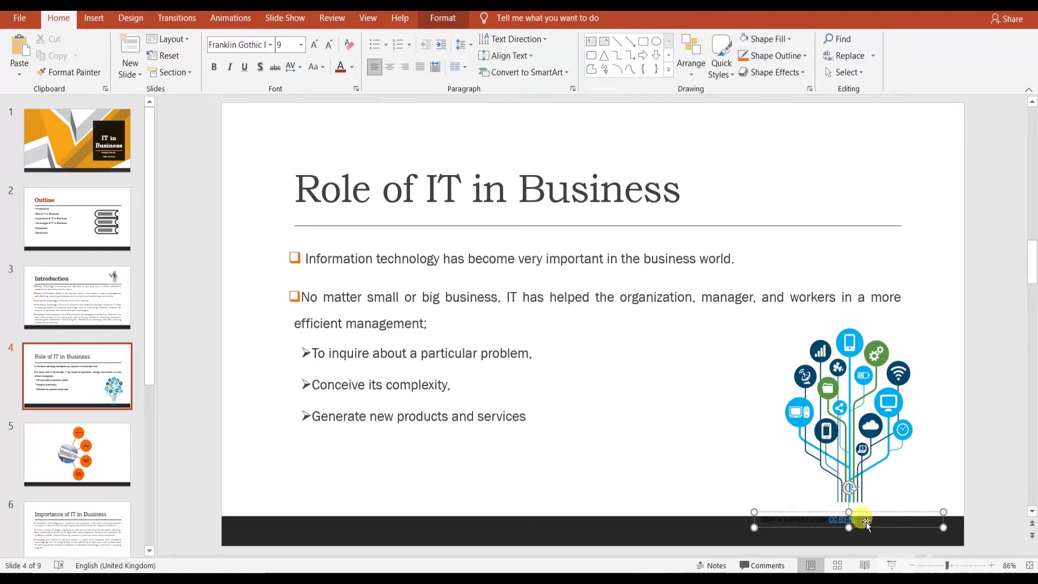
{"action": "left_click_drag", "start_coordinate": [866, 523], "coordinate": [861, 518]}
{"action": "left_click", "coordinate": [883, 516]}
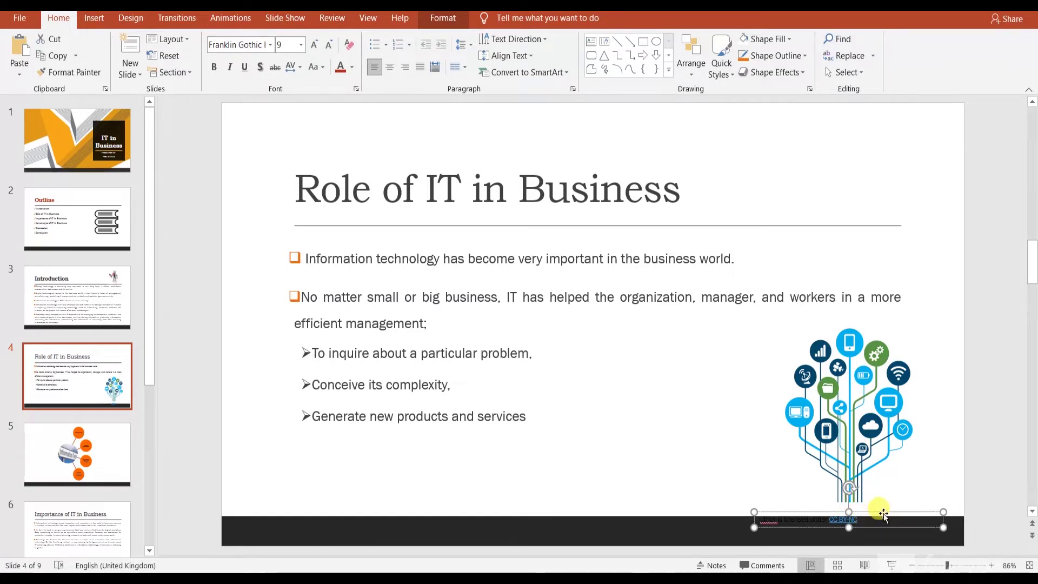
{"action": "key", "text": "Delete"}
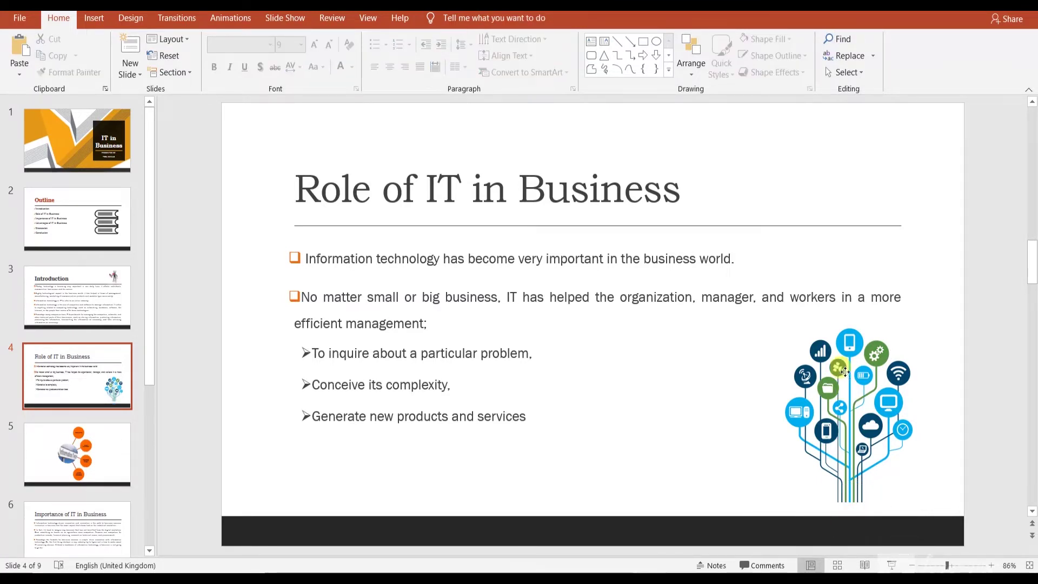
Enlarge the tree picture slightly and nudge it down and right beside the bullets.
{"action": "left_click", "coordinate": [838, 370]}
{"action": "left_click_drag", "start_coordinate": [753, 318], "coordinate": [727, 303]}
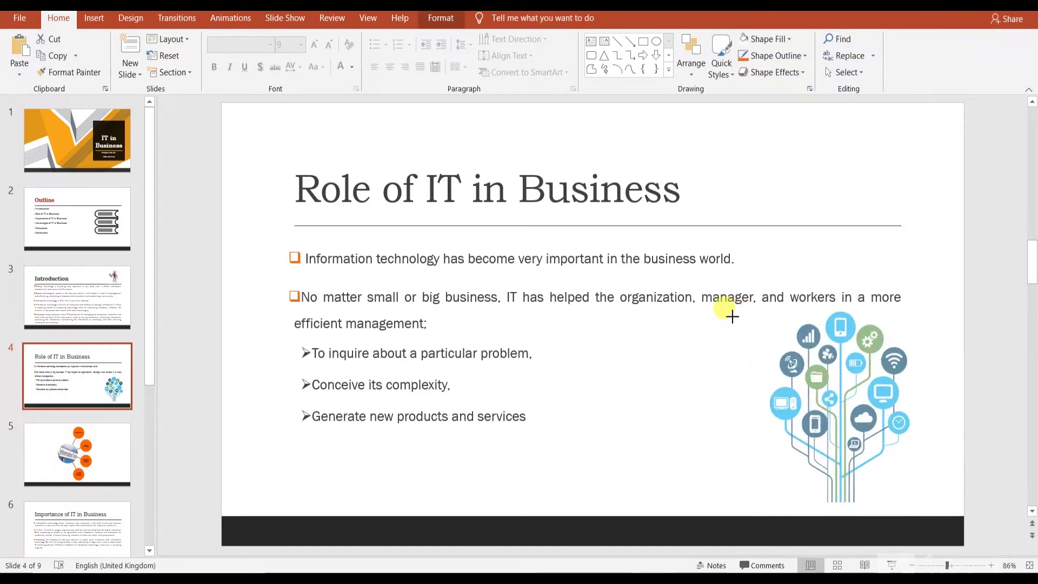
{"action": "left_click", "coordinate": [866, 219]}
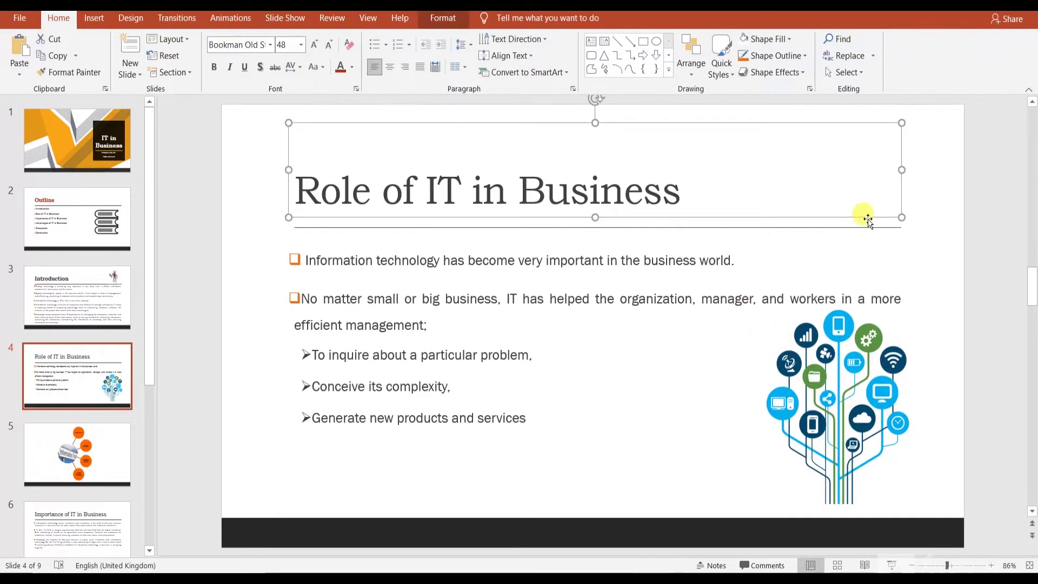
{"action": "left_click", "coordinate": [725, 398]}
{"action": "left_click_drag", "start_coordinate": [837, 400], "coordinate": [846, 412]}
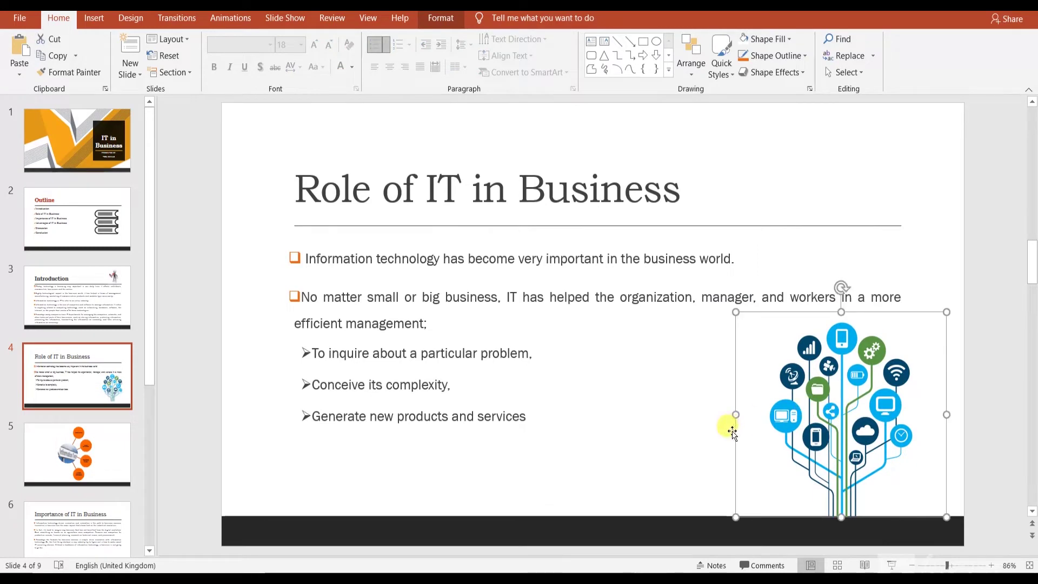
{"action": "left_click", "coordinate": [730, 415]}
{"action": "left_click", "coordinate": [730, 157]}
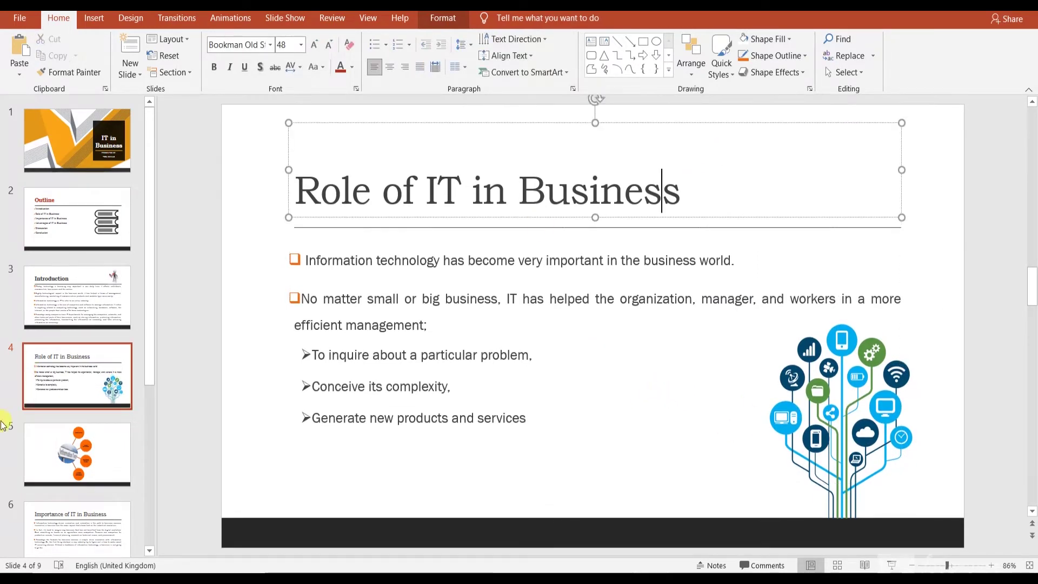
{"action": "left_click", "coordinate": [152, 442]}
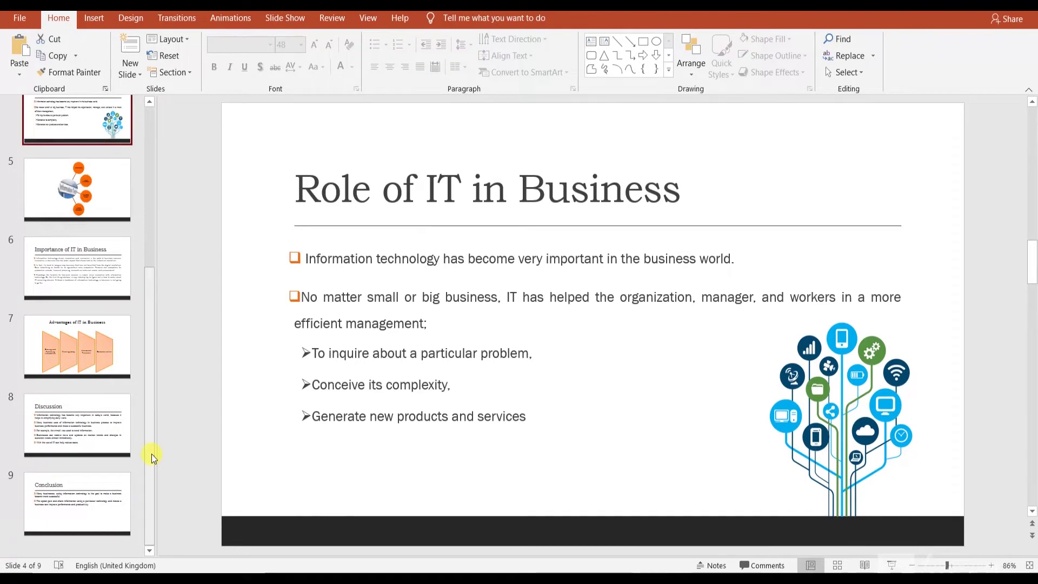
Add a blank slide 10 after the Conclusion slide and bring up the WordArt styles.
{"action": "left_click", "coordinate": [70, 538]}
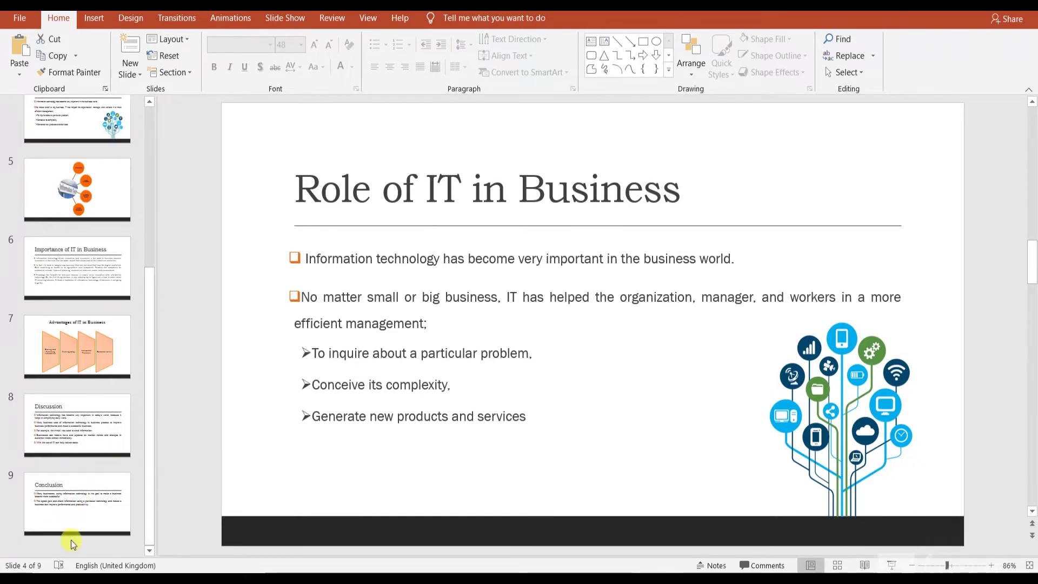
{"action": "left_click", "coordinate": [124, 72]}
{"action": "left_click", "coordinate": [216, 254]}
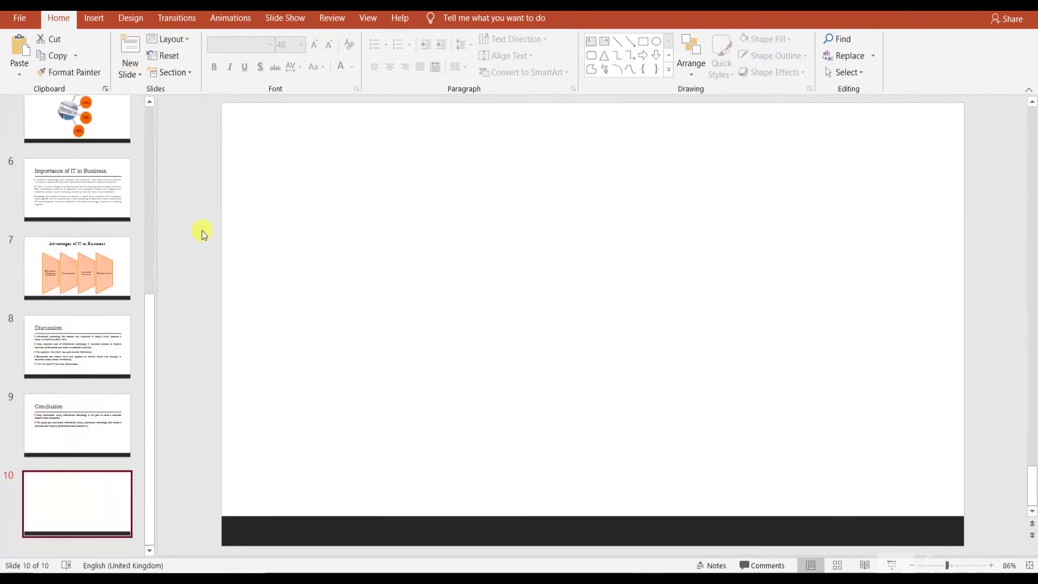
{"action": "left_click", "coordinate": [99, 18]}
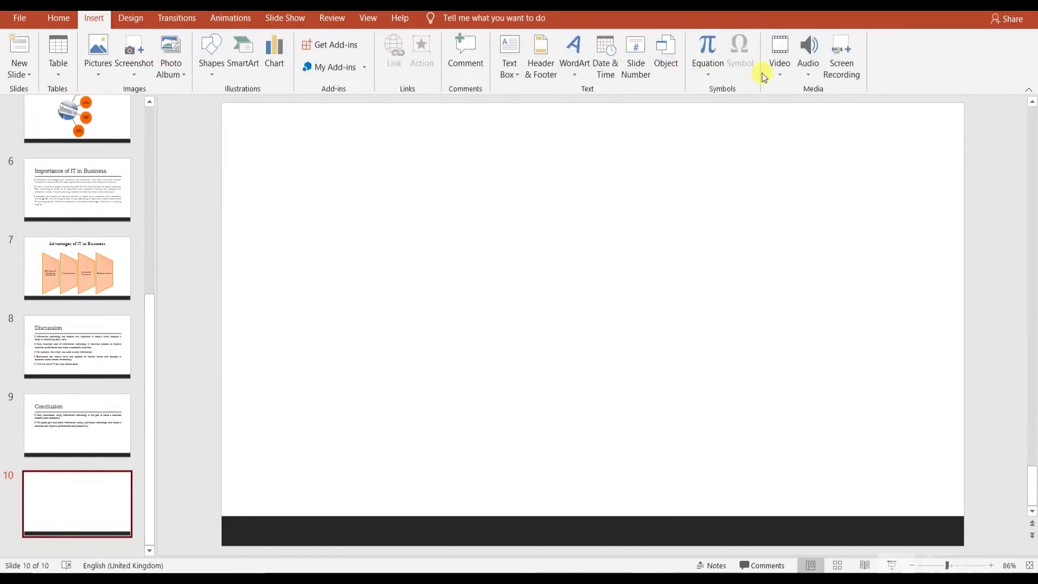
{"action": "left_click", "coordinate": [572, 76]}
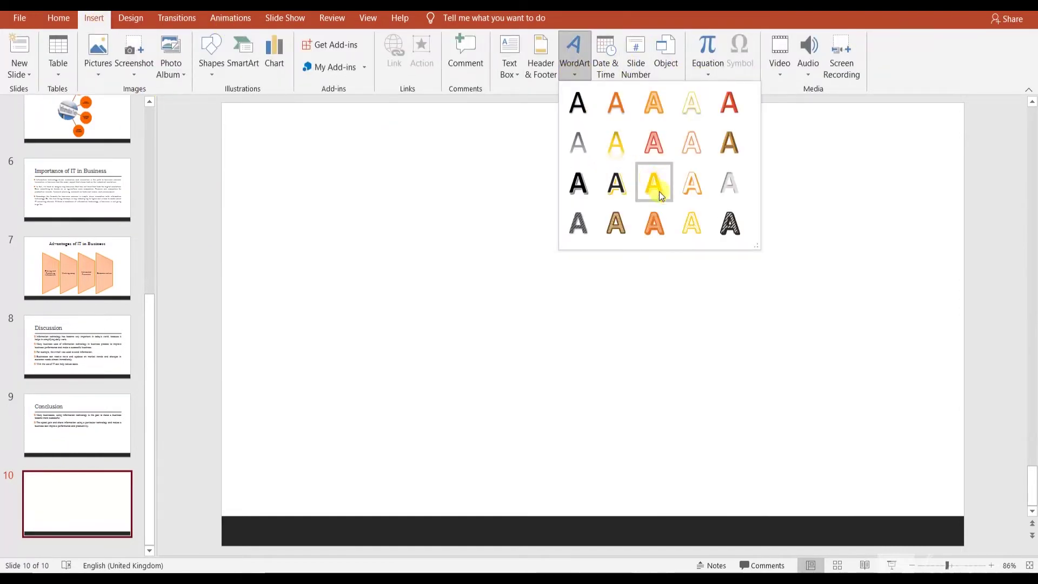
Add orange outlined WordArt reading 'Thank you' and 'Any Questions?' on two lines.
{"action": "left_click", "coordinate": [654, 225]}
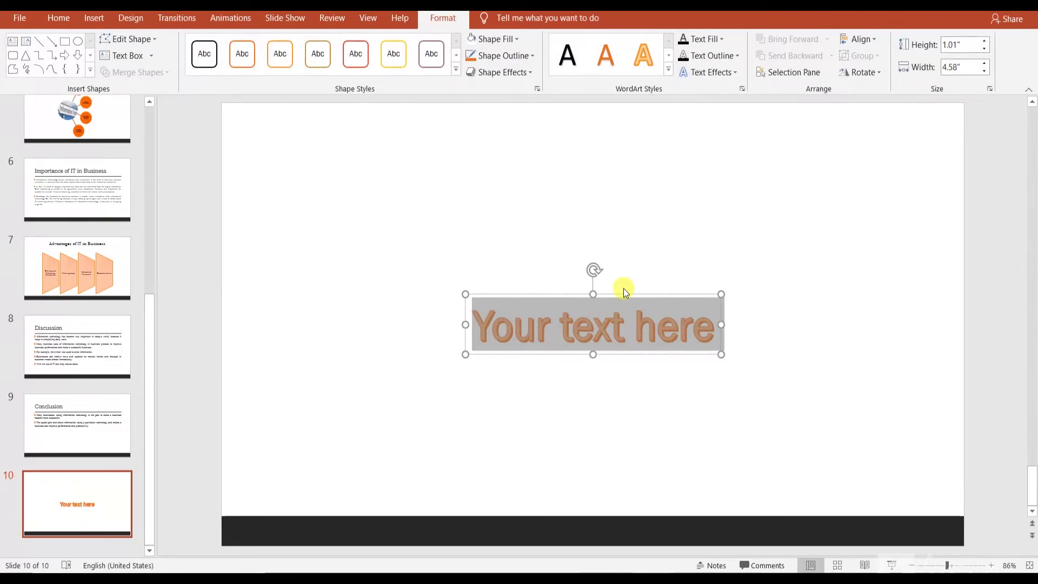
{"action": "type", "text": "Thank yo"}
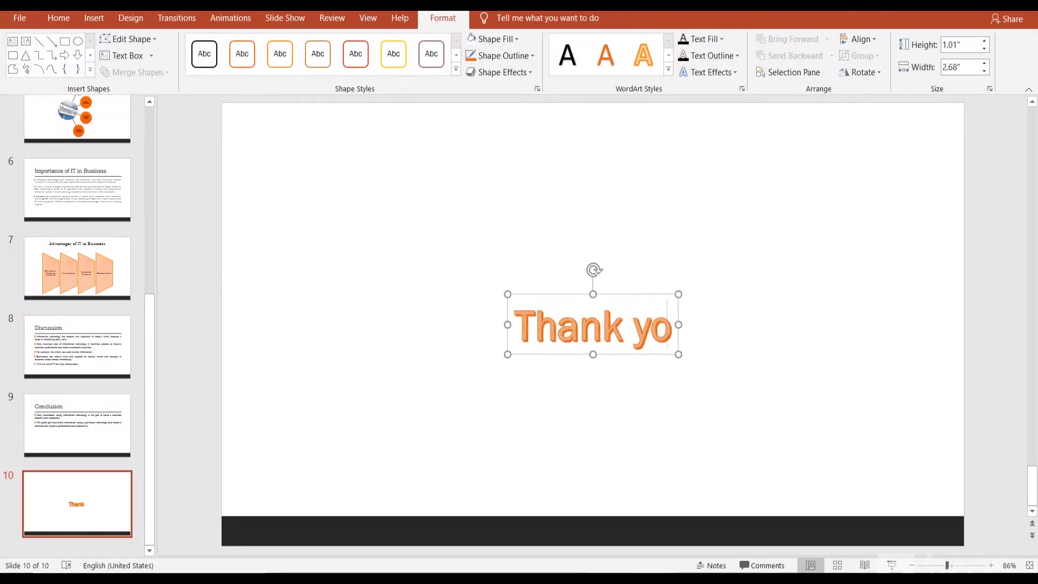
{"action": "type", "text": "u"}
{"action": "key", "text": "Return"}
{"action": "type", "text": "Any "}
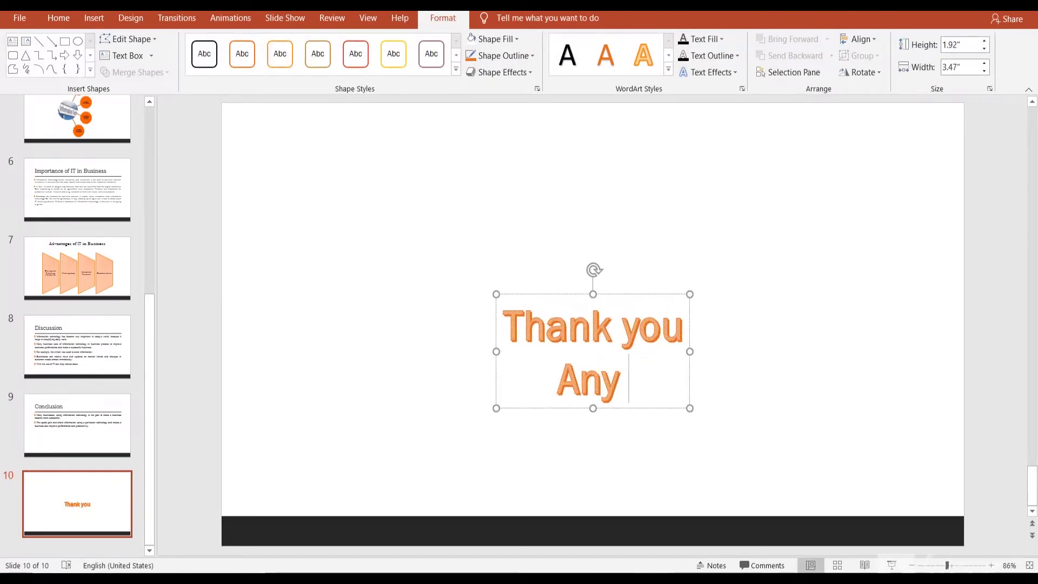
{"action": "type", "text": "question"}
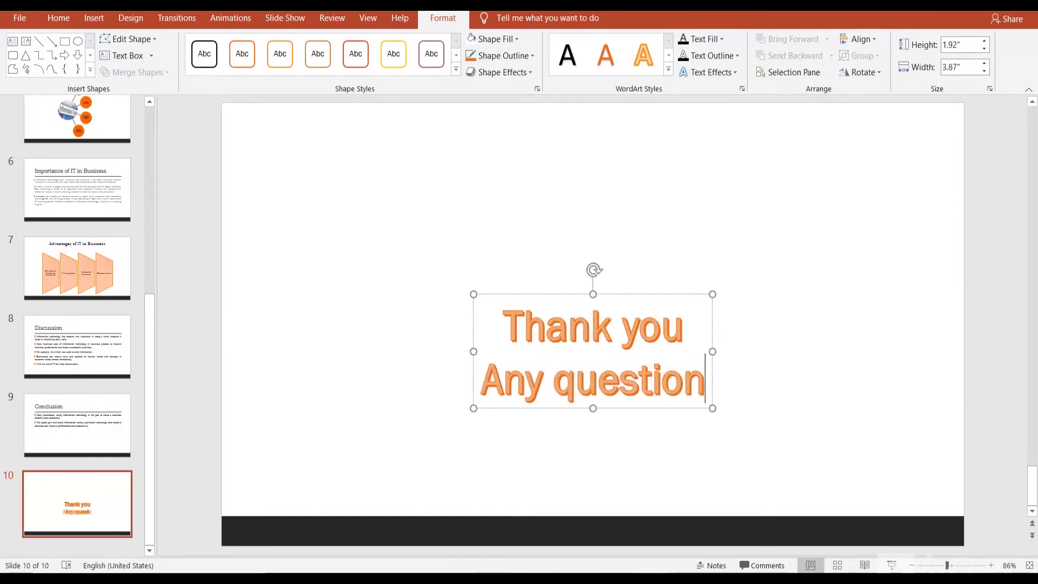
{"action": "type", "text": "s?"}
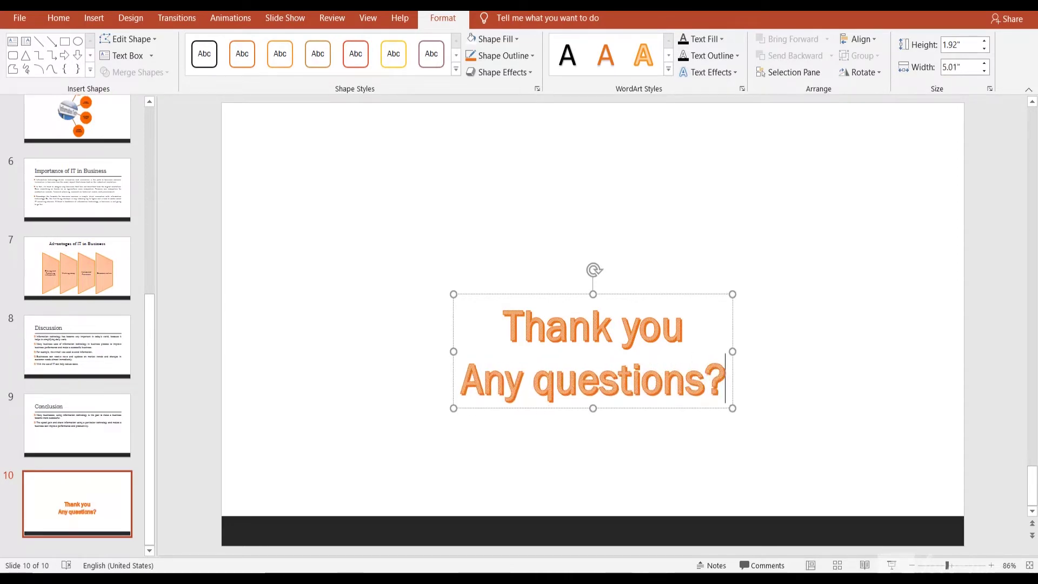
{"action": "left_click_drag", "start_coordinate": [534, 379], "coordinate": [555, 380]}
{"action": "type", "text": "Q"}
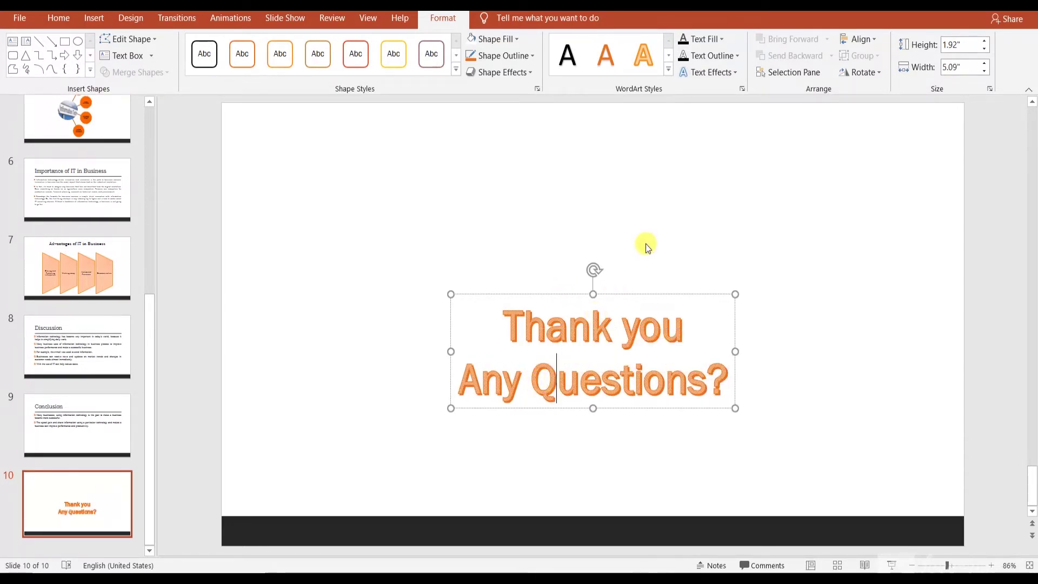
Move the WordArt box higher, widen it to 6.35 inches and centre it on the slide.
{"action": "left_click", "coordinate": [647, 247]}
{"action": "left_click", "coordinate": [634, 295]}
{"action": "left_click_drag", "start_coordinate": [637, 296], "coordinate": [646, 227]}
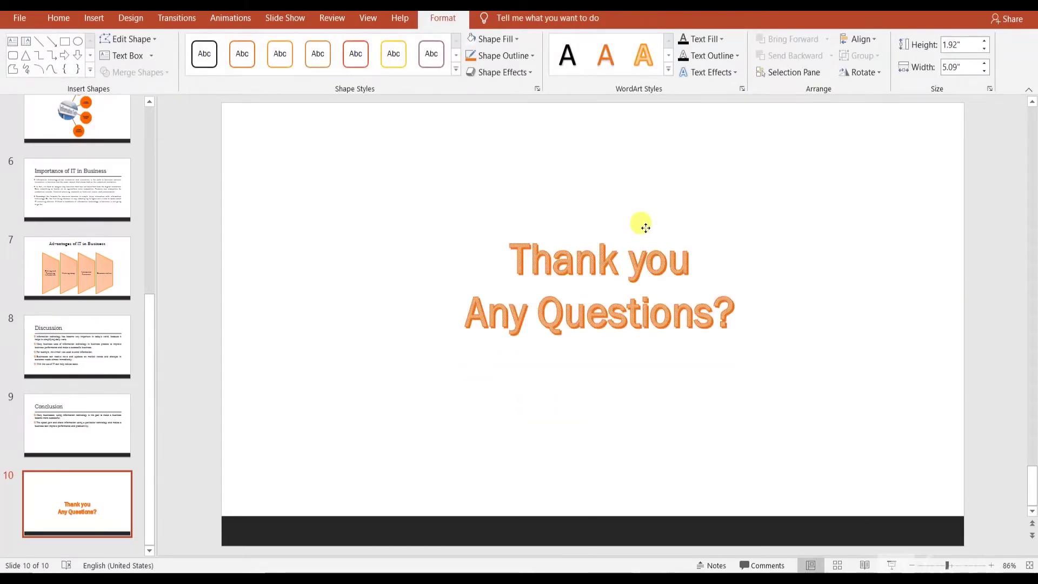
{"action": "left_click_drag", "start_coordinate": [741, 339], "coordinate": [816, 419]}
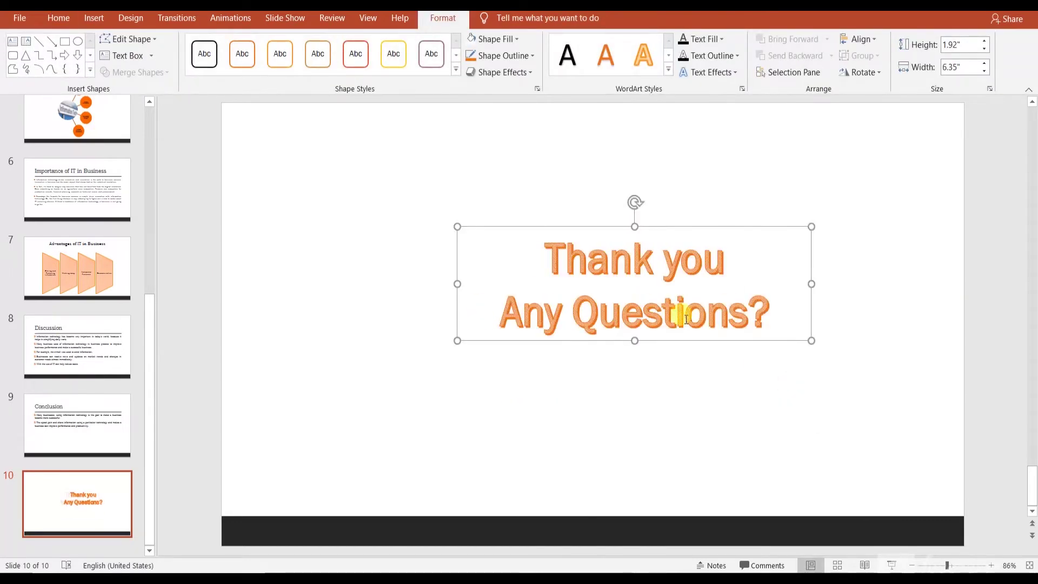
{"action": "left_click_drag", "start_coordinate": [685, 319], "coordinate": [662, 319]}
{"action": "left_click_drag", "start_coordinate": [660, 227], "coordinate": [622, 246]}
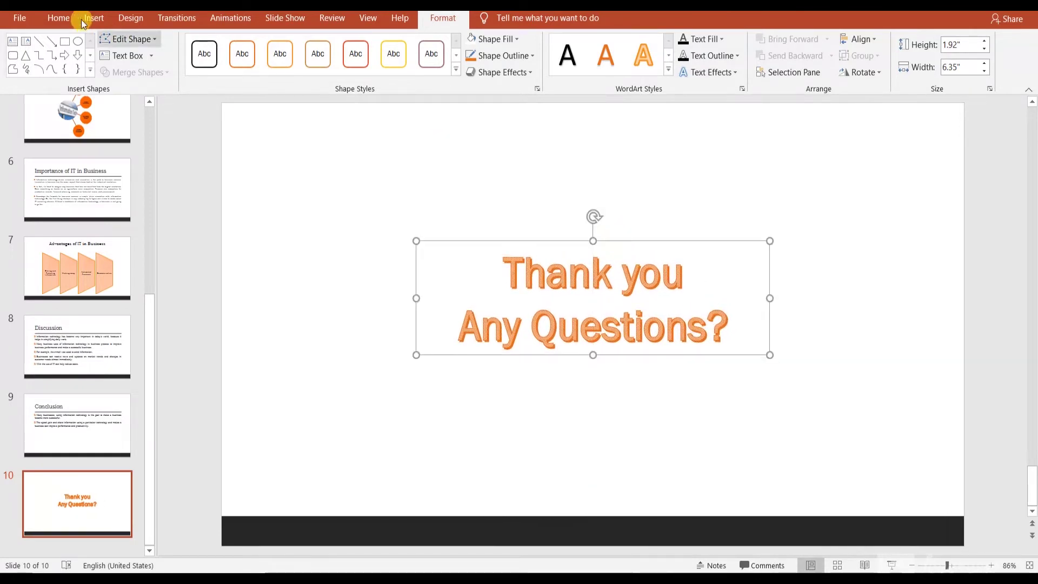
Set the WordArt text to 66 pt, then widen the box and shift it right and down.
{"action": "left_click", "coordinate": [79, 21]}
{"action": "left_click", "coordinate": [316, 44]}
{"action": "left_click", "coordinate": [316, 44]}
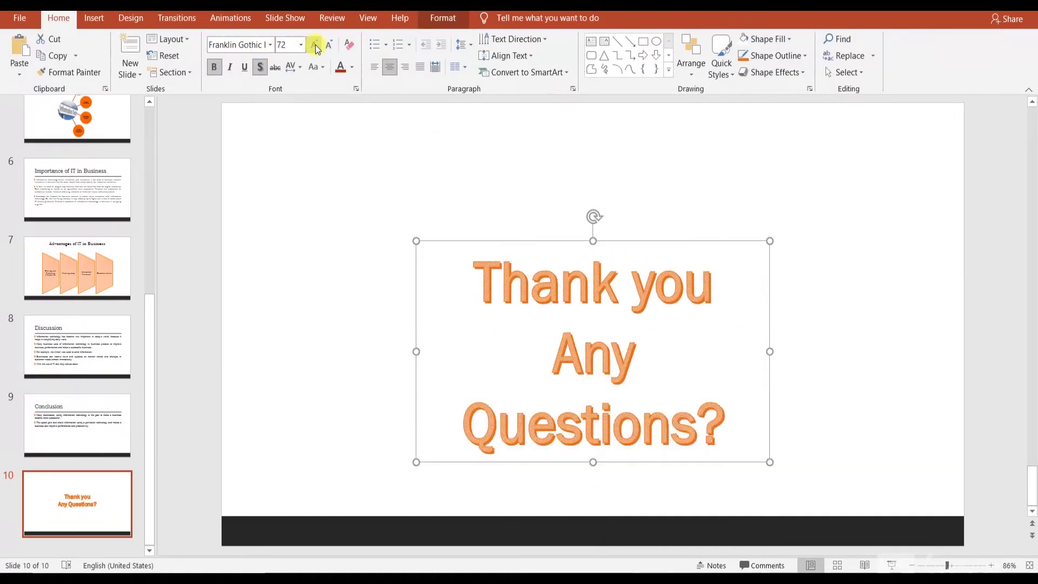
{"action": "left_click", "coordinate": [316, 44]}
{"action": "left_click", "coordinate": [332, 46]}
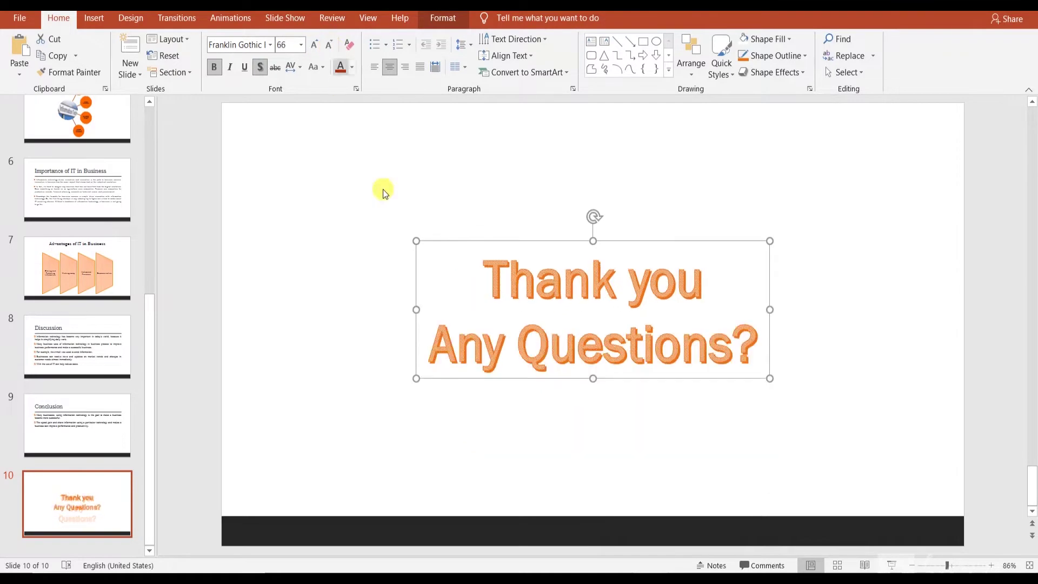
{"action": "left_click_drag", "start_coordinate": [416, 241], "coordinate": [363, 194]}
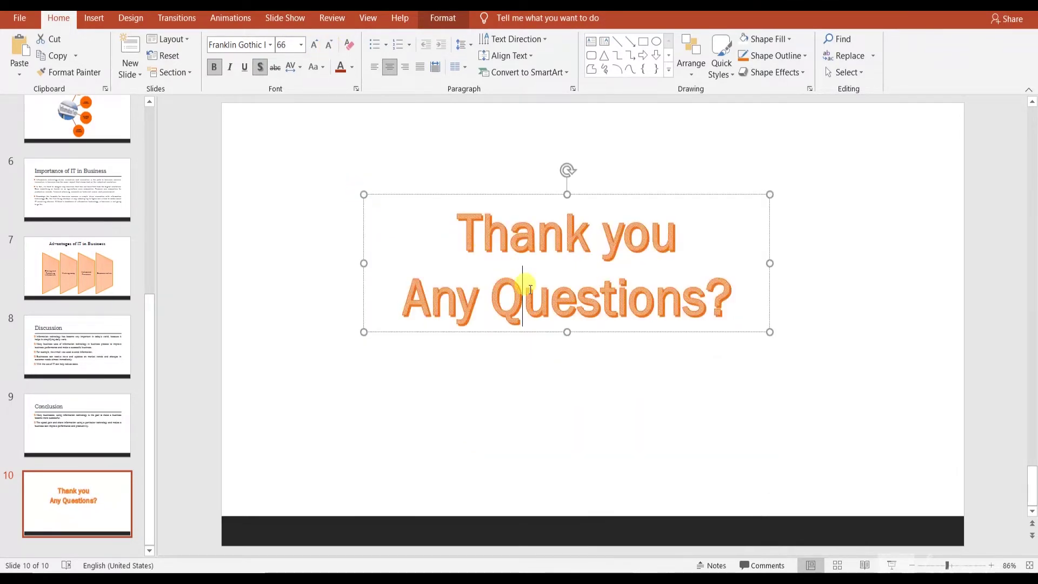
{"action": "left_click_drag", "start_coordinate": [489, 193], "coordinate": [541, 227]}
{"action": "left_click", "coordinate": [322, 251]}
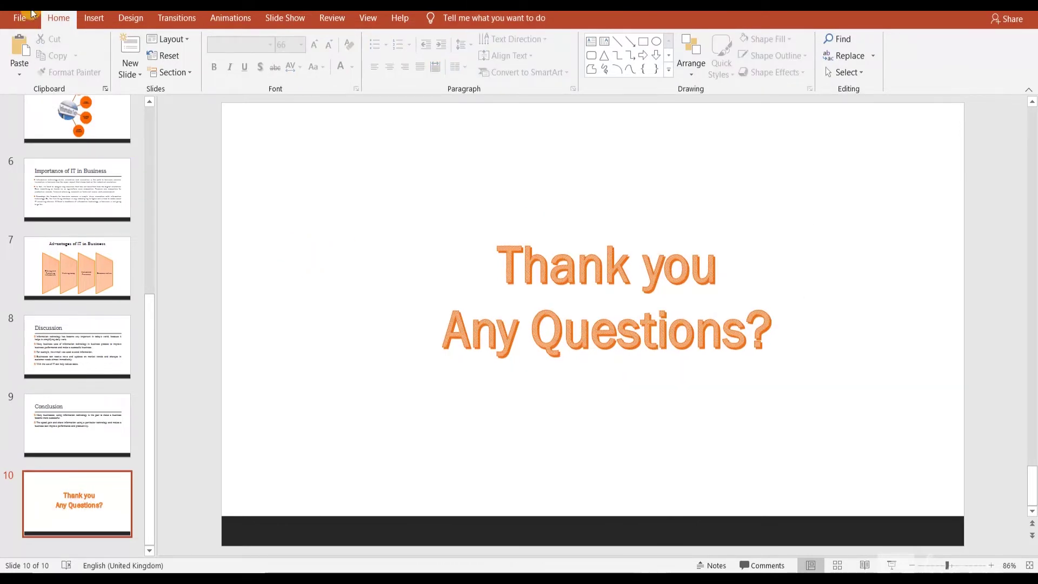
{"action": "left_click", "coordinate": [107, 20]}
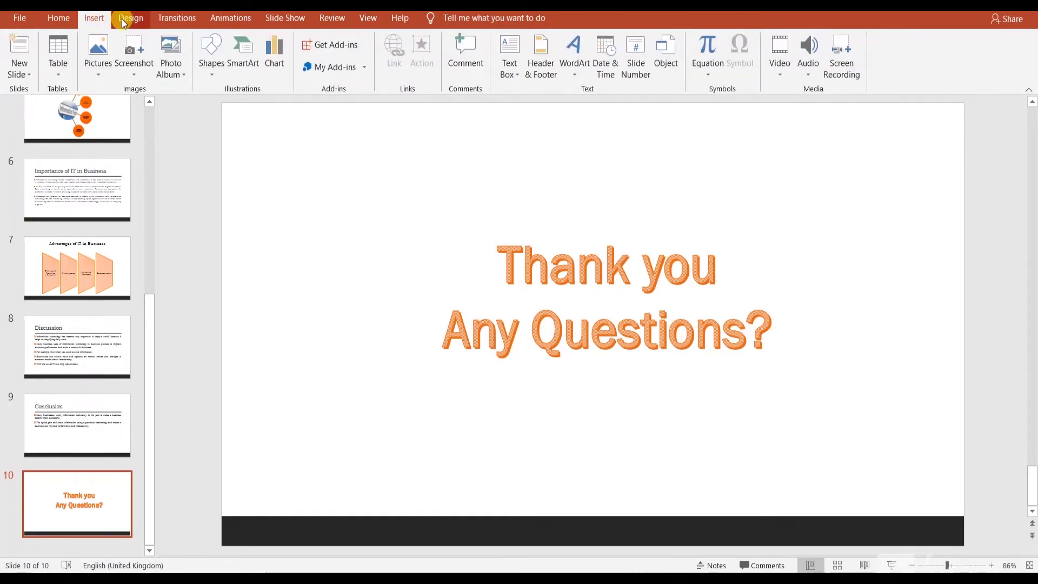
{"action": "left_click", "coordinate": [271, 76]}
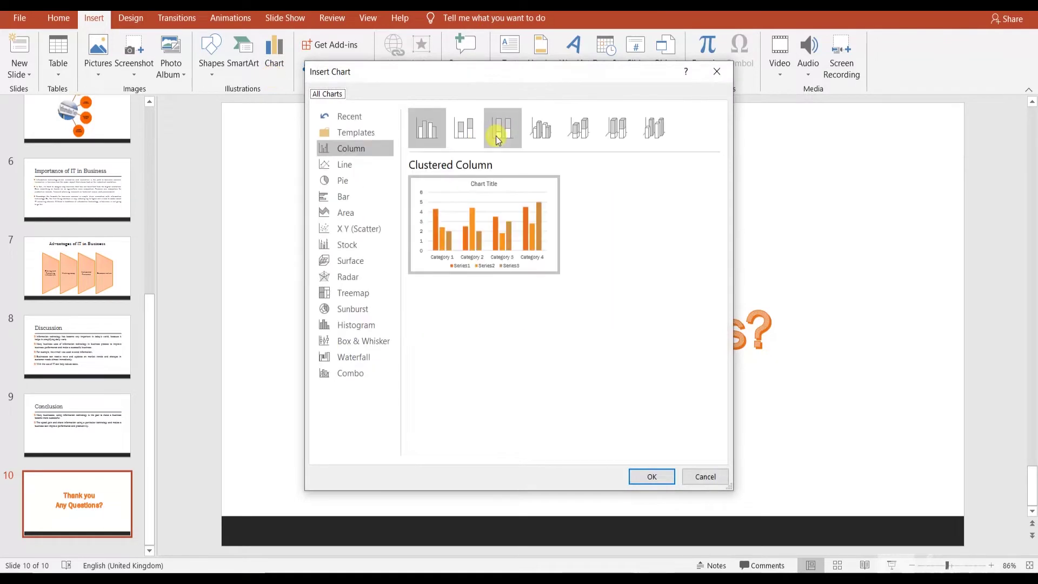
{"action": "left_click", "coordinate": [496, 134]}
{"action": "left_click", "coordinate": [574, 135]}
{"action": "left_click", "coordinate": [657, 129]}
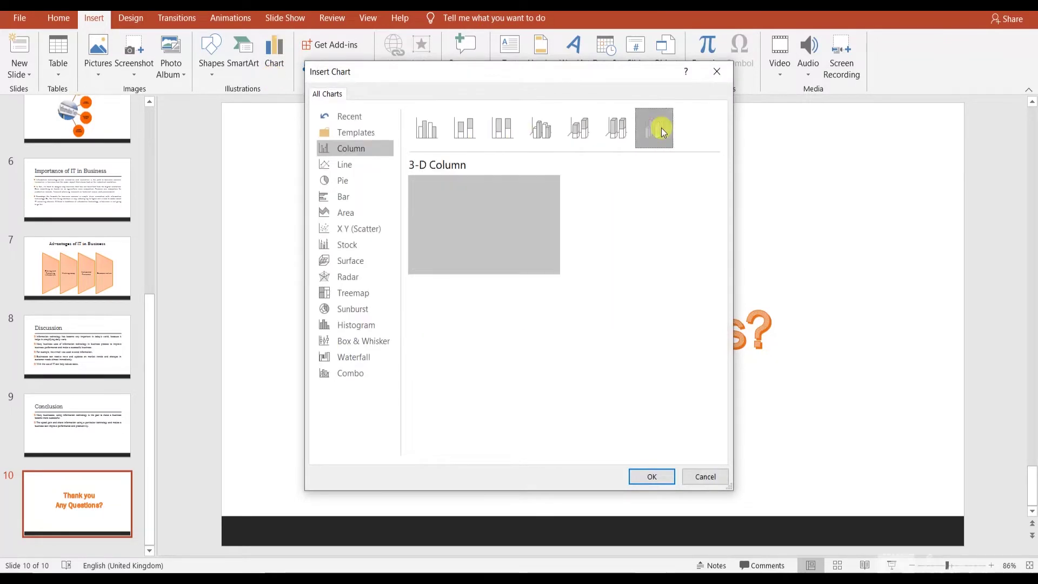
{"action": "left_click", "coordinate": [348, 162]}
{"action": "left_click", "coordinate": [351, 183]}
{"action": "left_click", "coordinate": [352, 198]}
{"action": "left_click", "coordinate": [354, 229]}
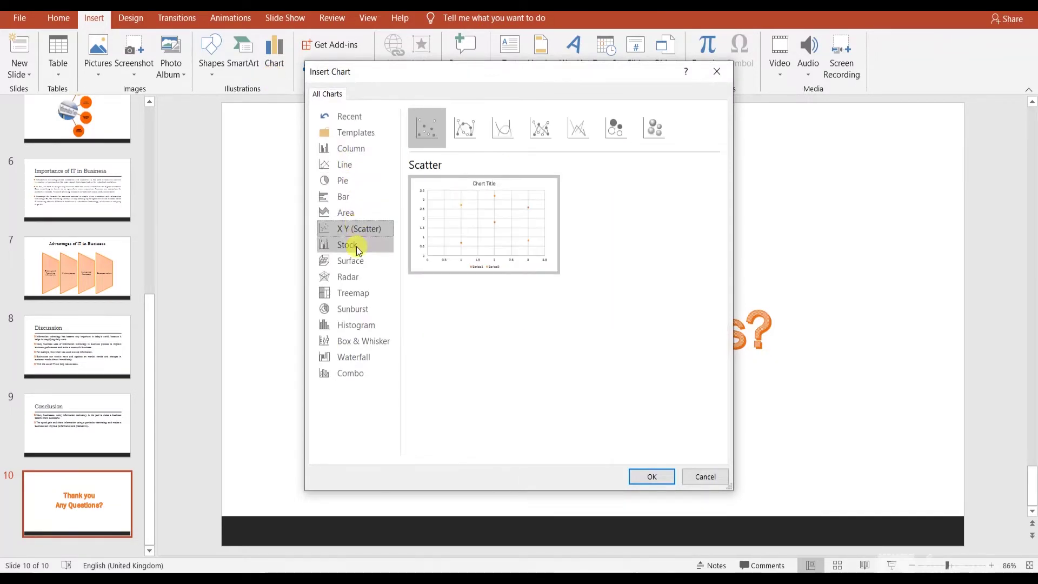
{"action": "left_click", "coordinate": [354, 245]}
{"action": "left_click", "coordinate": [361, 275]}
{"action": "left_click", "coordinate": [357, 181]}
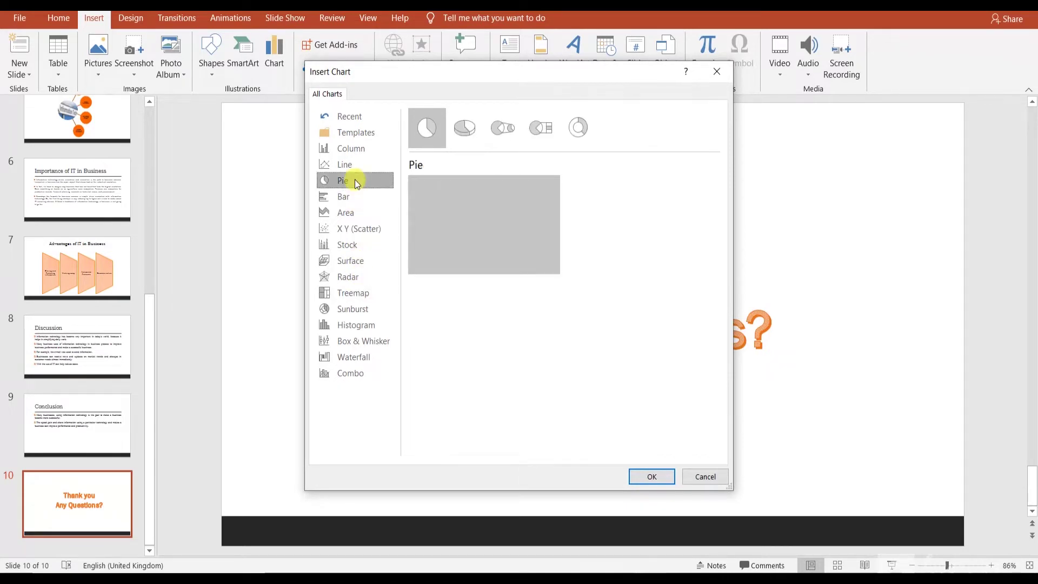
{"action": "left_click", "coordinate": [709, 478]}
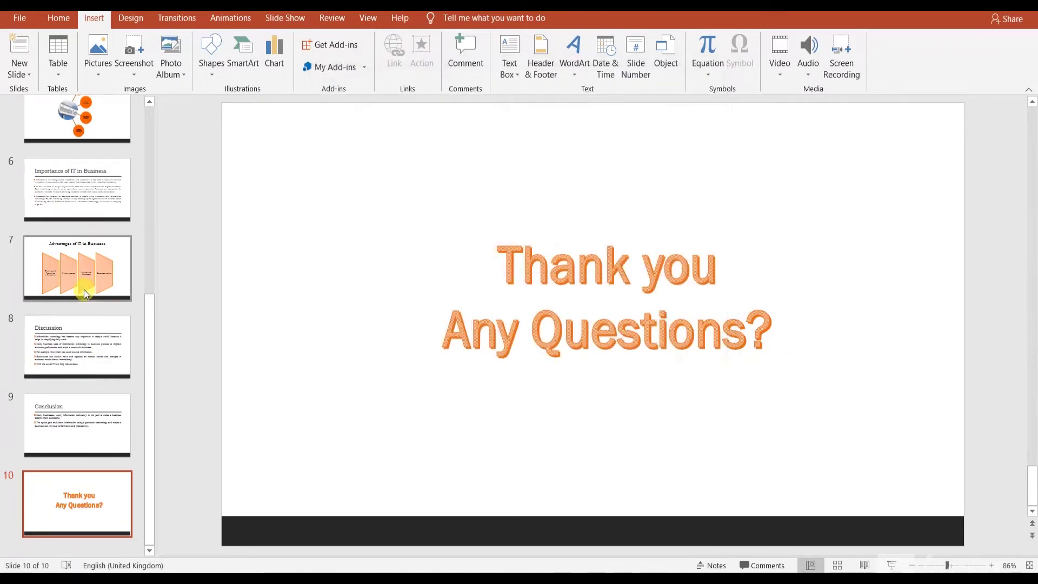
{"action": "scroll", "coordinate": [151, 231], "scroll_direction": "up", "scroll_amount": 5}
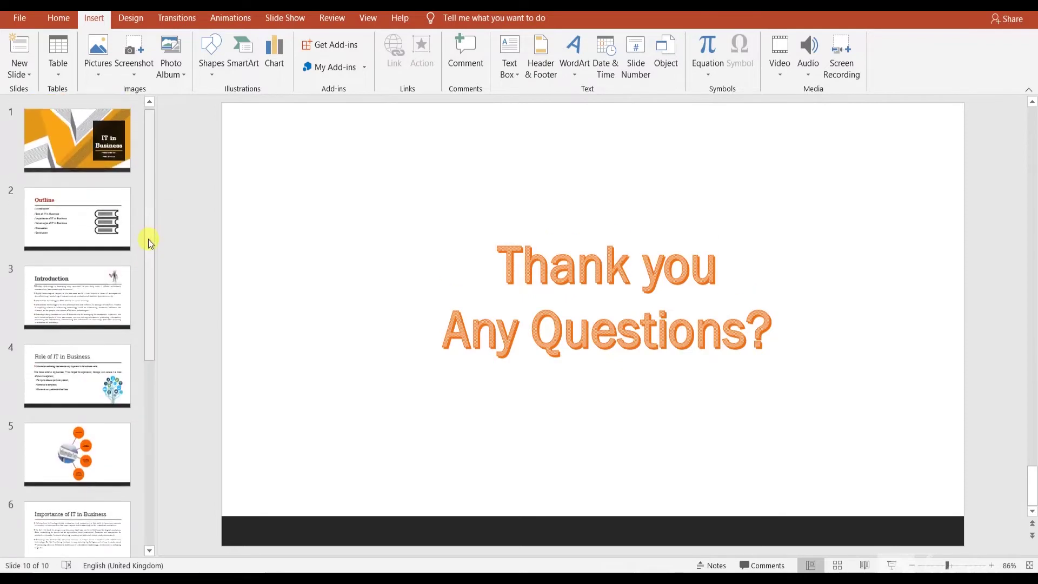
{"action": "scroll", "coordinate": [150, 270], "scroll_direction": "down", "scroll_amount": 3}
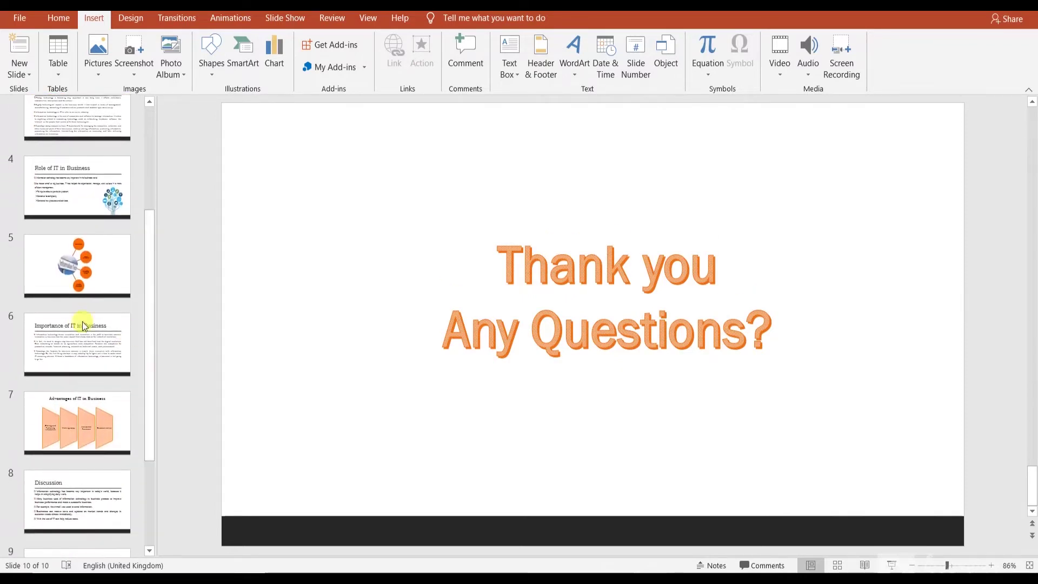
Add a blank slide after slide 6, 'Importance of IT in Business'.
{"action": "left_click_drag", "start_coordinate": [80, 315], "coordinate": [147, 64]}
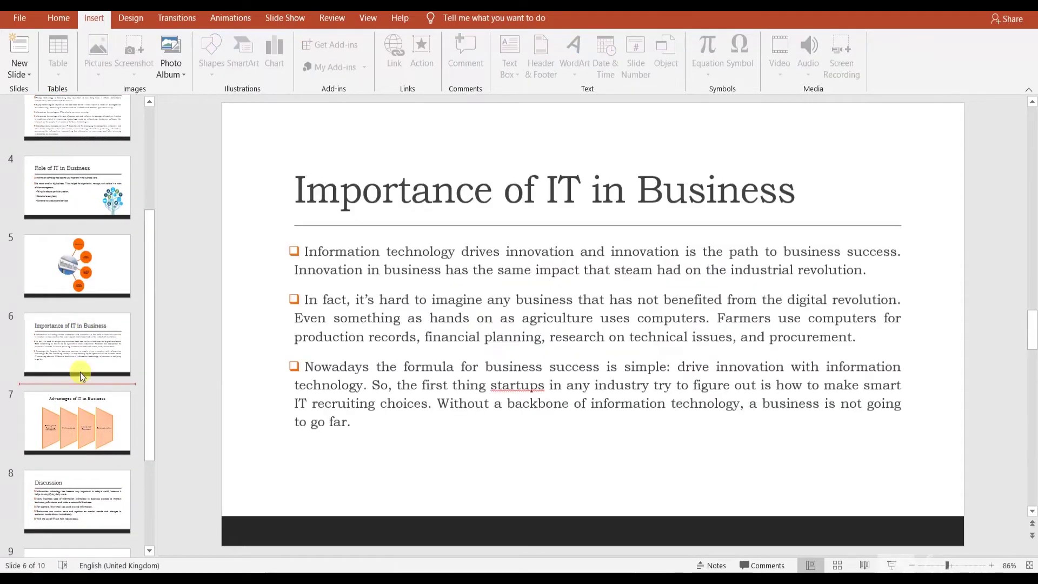
{"action": "left_click", "coordinate": [58, 16]}
{"action": "left_click", "coordinate": [132, 72]}
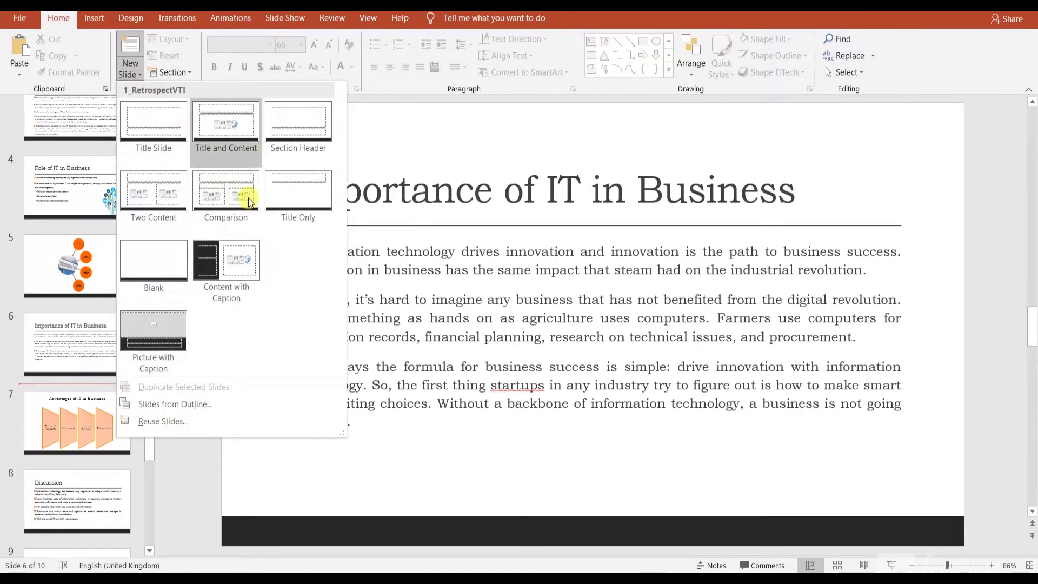
{"action": "left_click", "coordinate": [156, 246]}
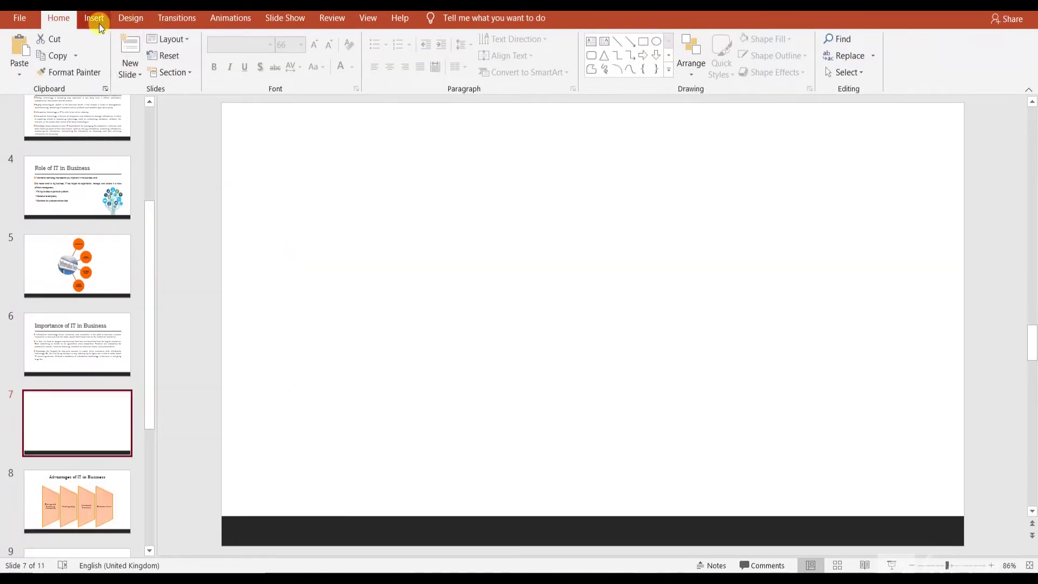
Insert a default Pie chart on the new slide 7 after previewing column and bar variants.
{"action": "left_click", "coordinate": [97, 19]}
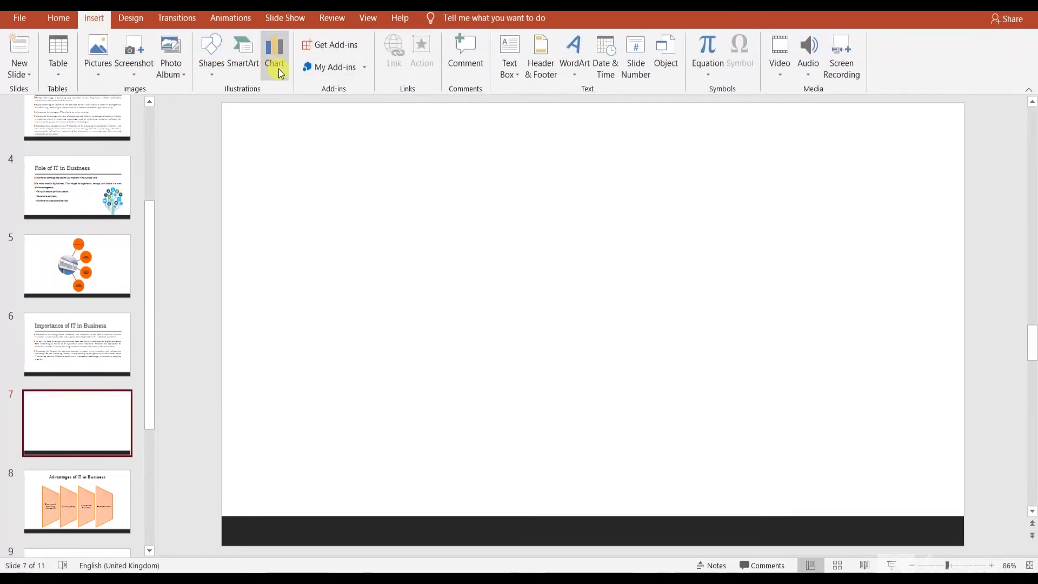
{"action": "left_click", "coordinate": [276, 64]}
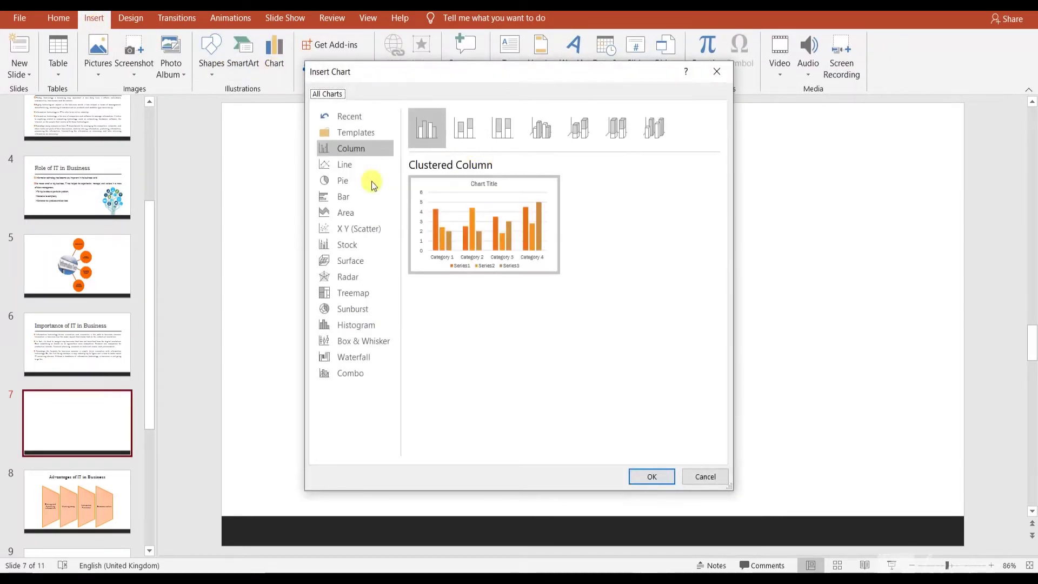
{"action": "left_click", "coordinate": [468, 131]}
{"action": "left_click", "coordinate": [500, 130]}
{"action": "left_click", "coordinate": [541, 130]}
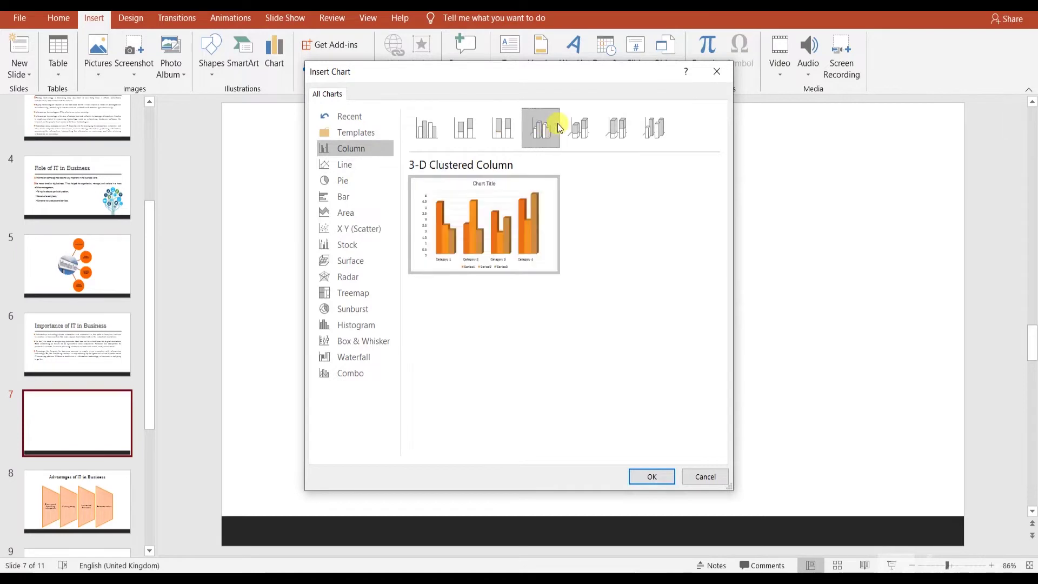
{"action": "left_click", "coordinate": [579, 130]}
{"action": "left_click", "coordinate": [618, 132]}
{"action": "left_click", "coordinate": [654, 129]}
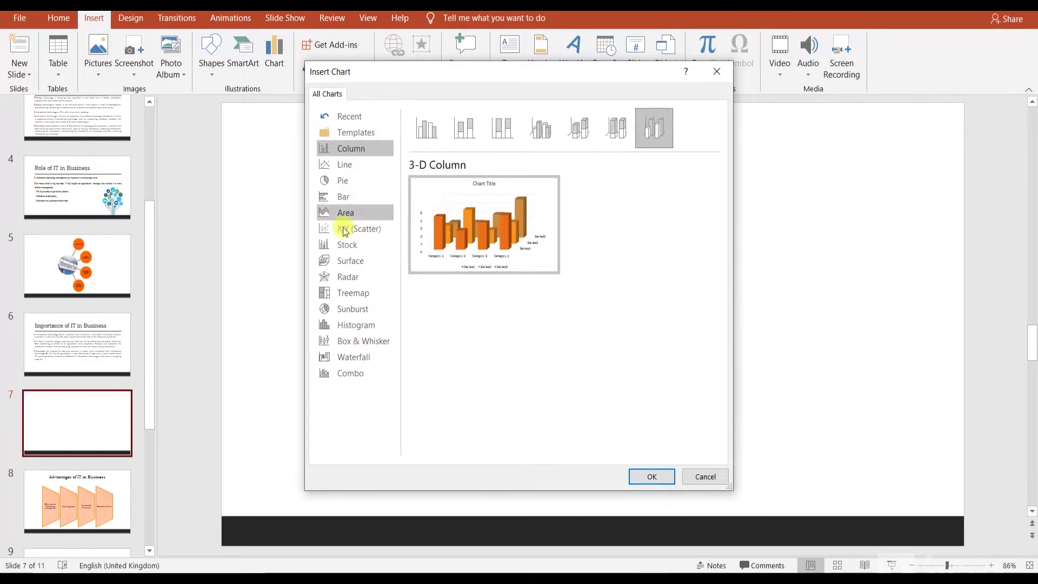
{"action": "left_click", "coordinate": [356, 199]}
{"action": "left_click", "coordinate": [355, 182]}
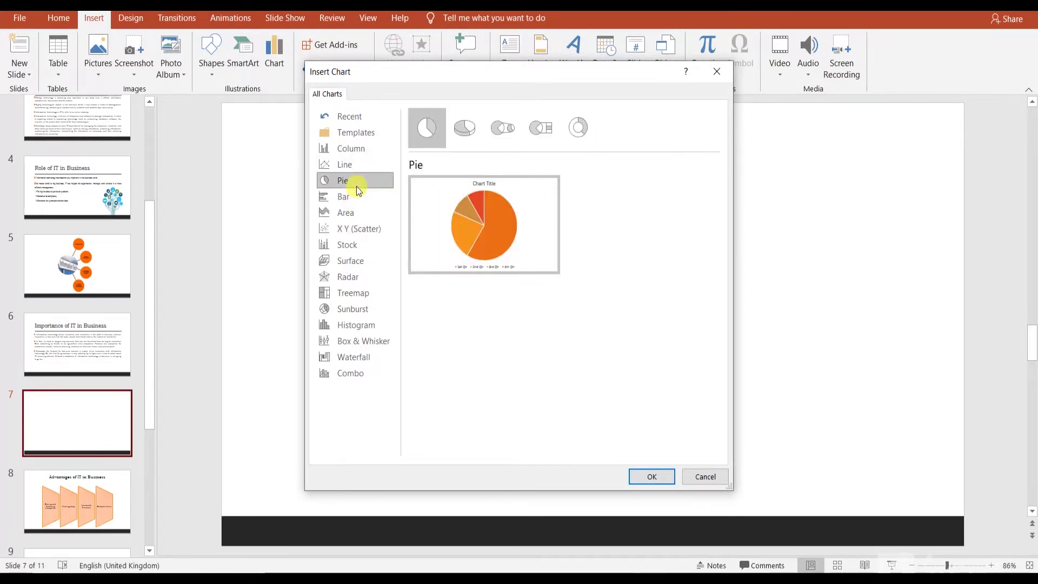
{"action": "left_click", "coordinate": [637, 473]}
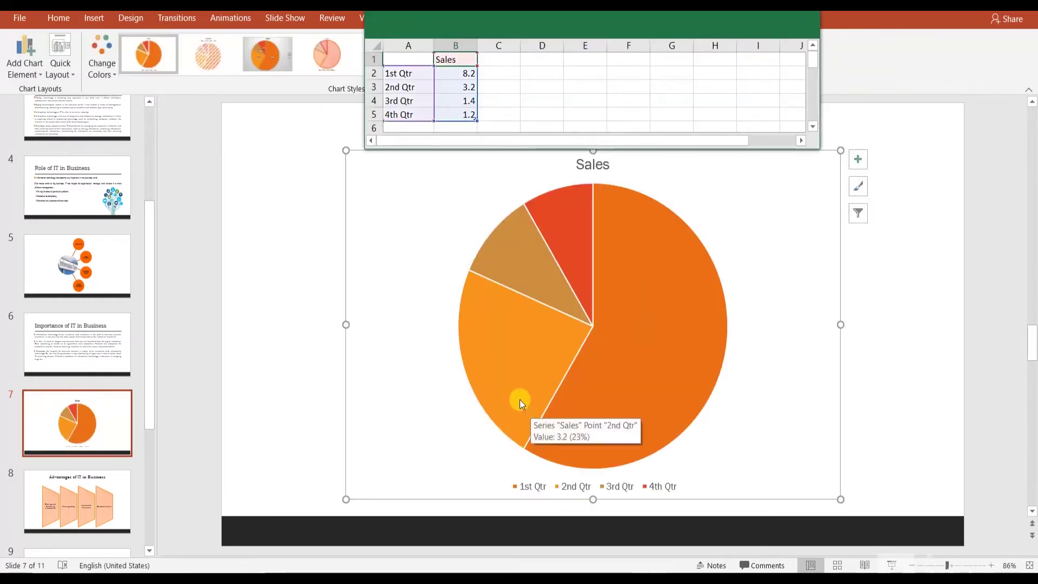
Rename the first two chart categories to Male and Female.
{"action": "double_click", "coordinate": [413, 73]}
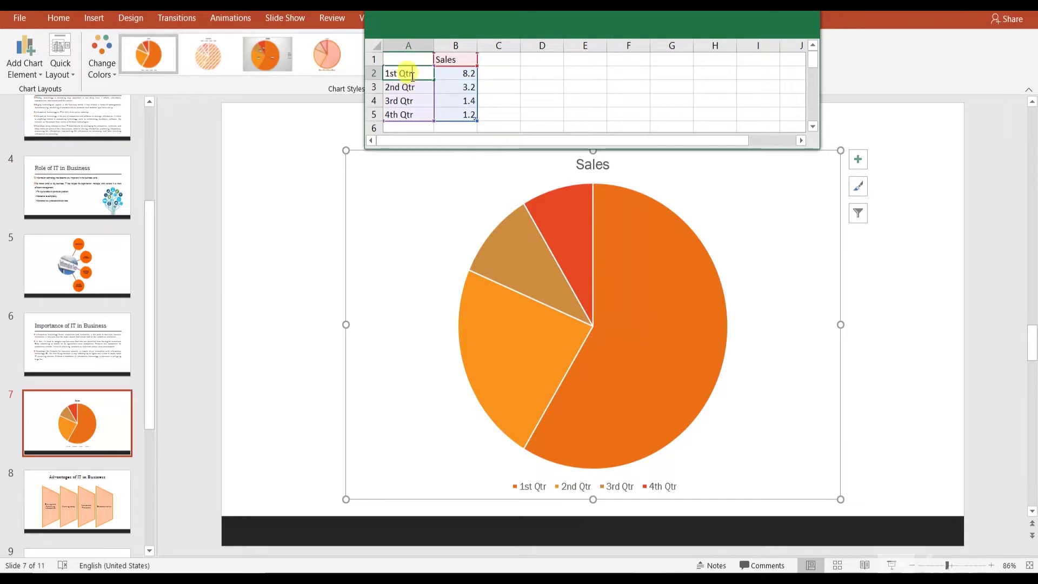
{"action": "left_click_drag", "start_coordinate": [410, 74], "coordinate": [363, 70]}
{"action": "type", "text": "Male"}
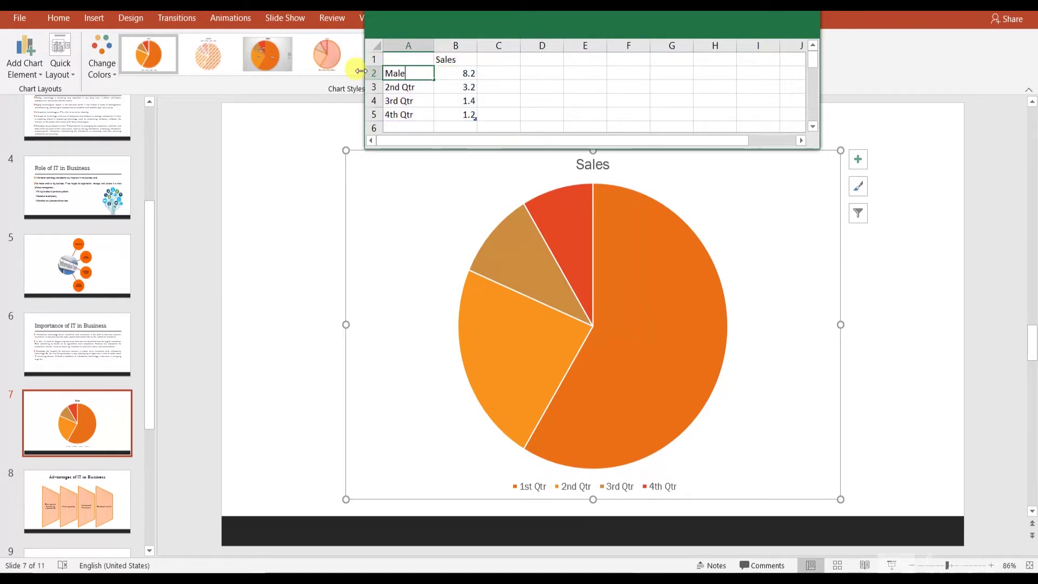
{"action": "key", "text": "Return"}
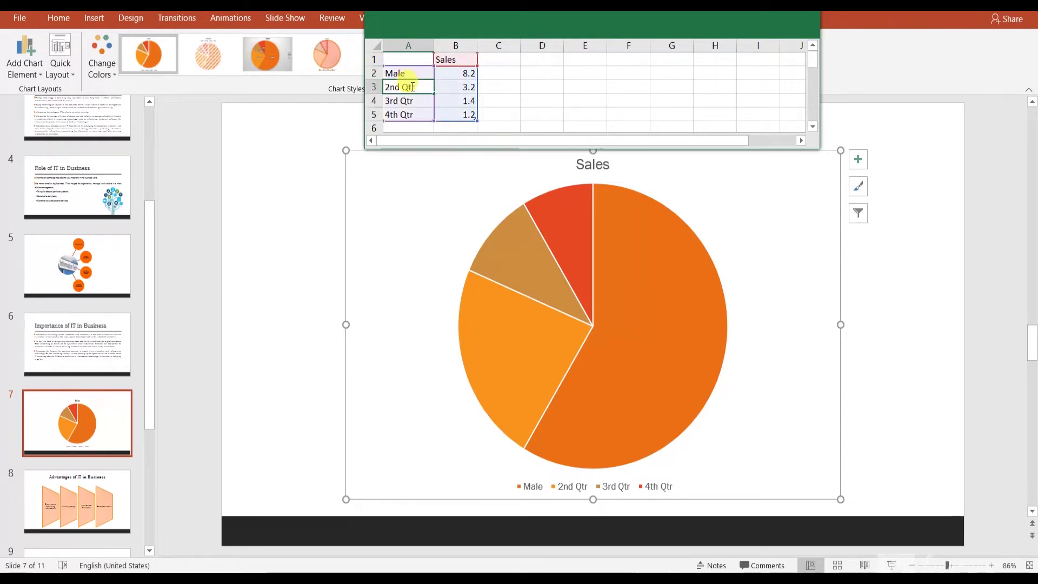
{"action": "type", "text": "Fe"}
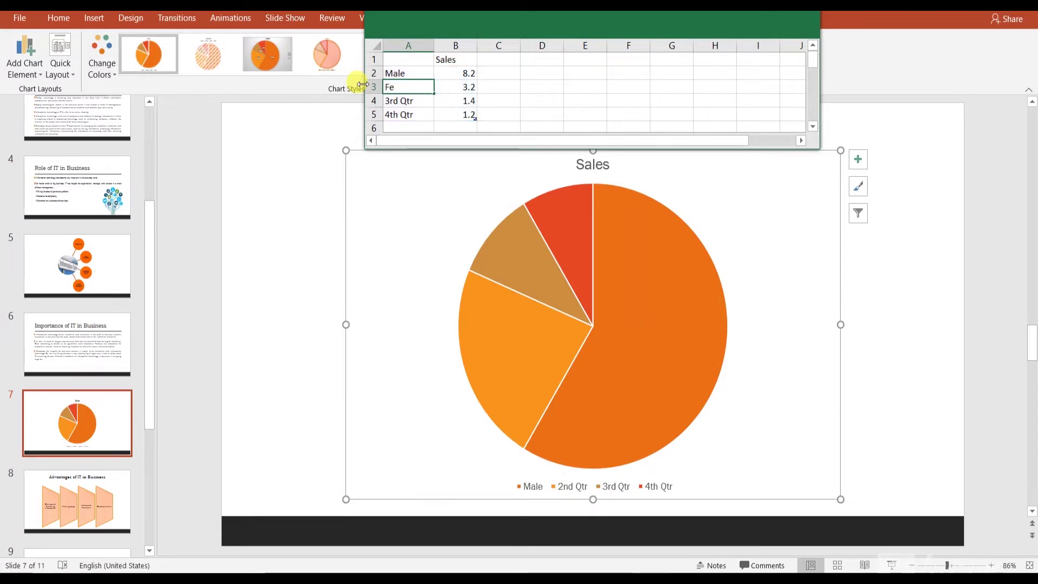
{"action": "type", "text": "male"}
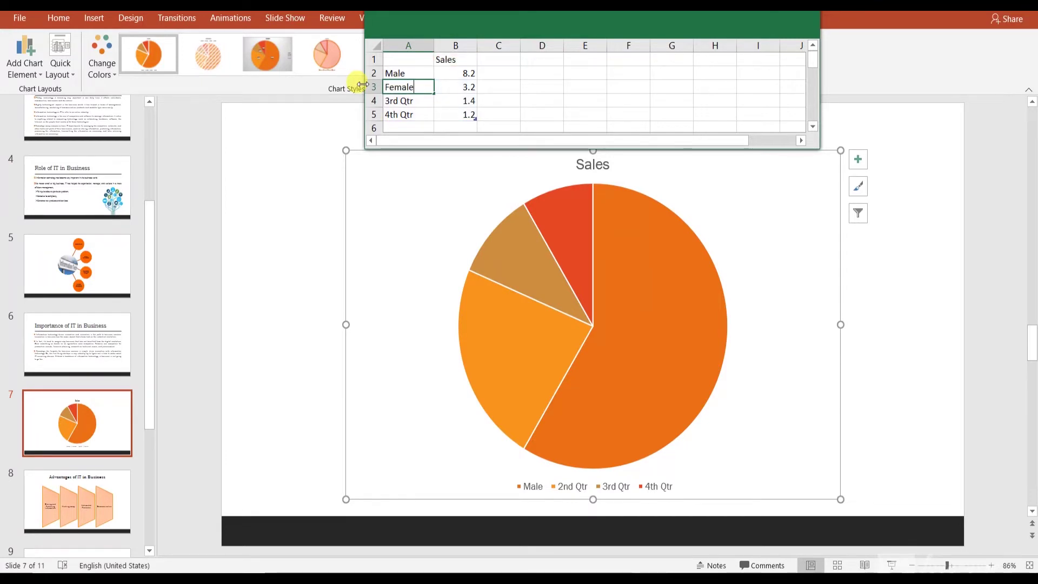
Clear the leftover 3rd and 4th Qtr rows from the chart data.
{"action": "left_click_drag", "start_coordinate": [373, 101], "coordinate": [375, 116]}
{"action": "right_click", "coordinate": [375, 116]}
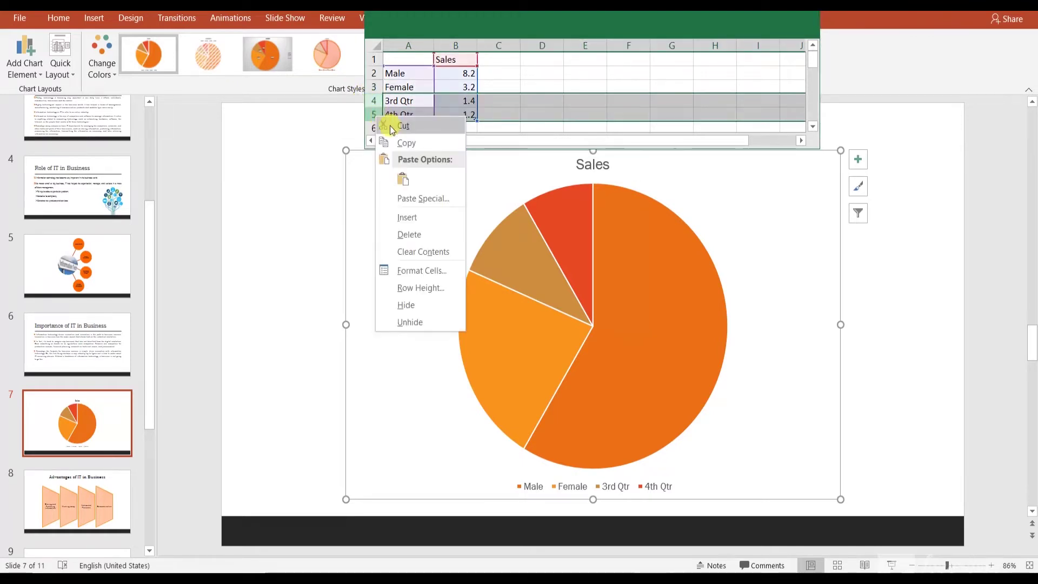
{"action": "left_click", "coordinate": [390, 126]}
{"action": "key", "text": "Delete"}
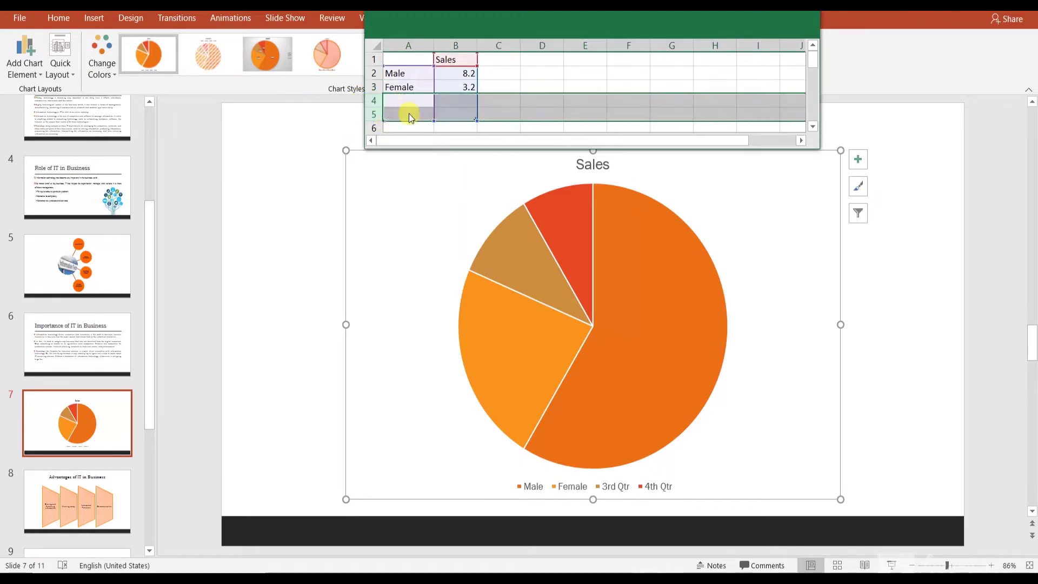
{"action": "left_click", "coordinate": [544, 74]}
Rename the series header to 'Number of working members in IT industry'.
{"action": "left_click", "coordinate": [460, 59]}
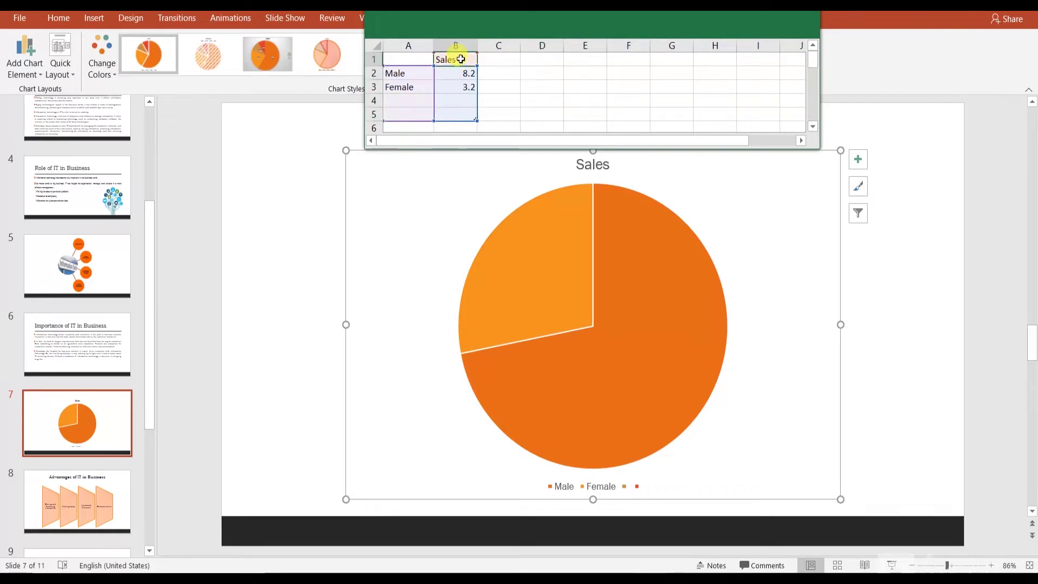
{"action": "type", "text": "N"}
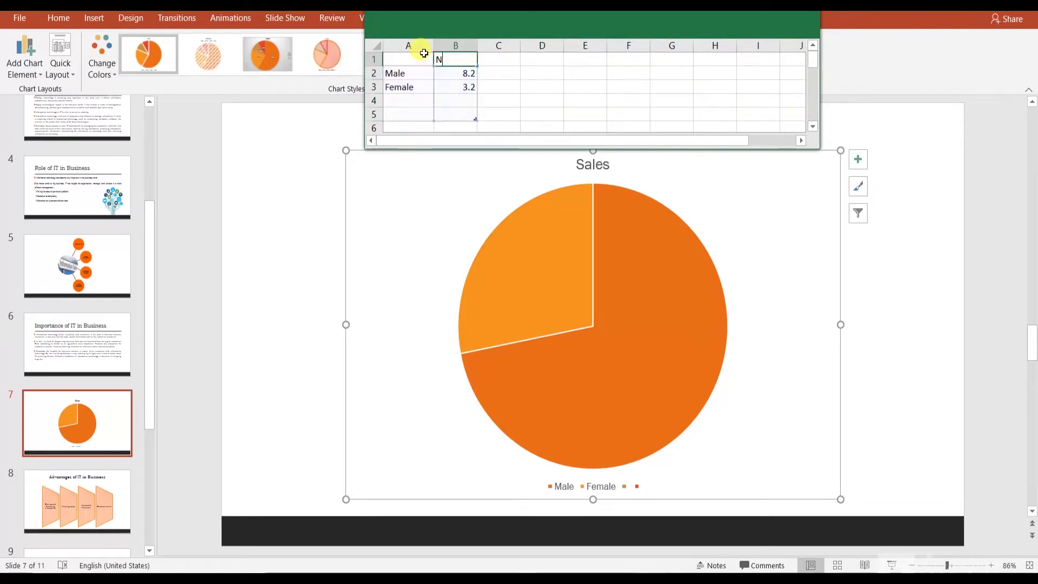
{"action": "type", "text": "umber of members in IT i"}
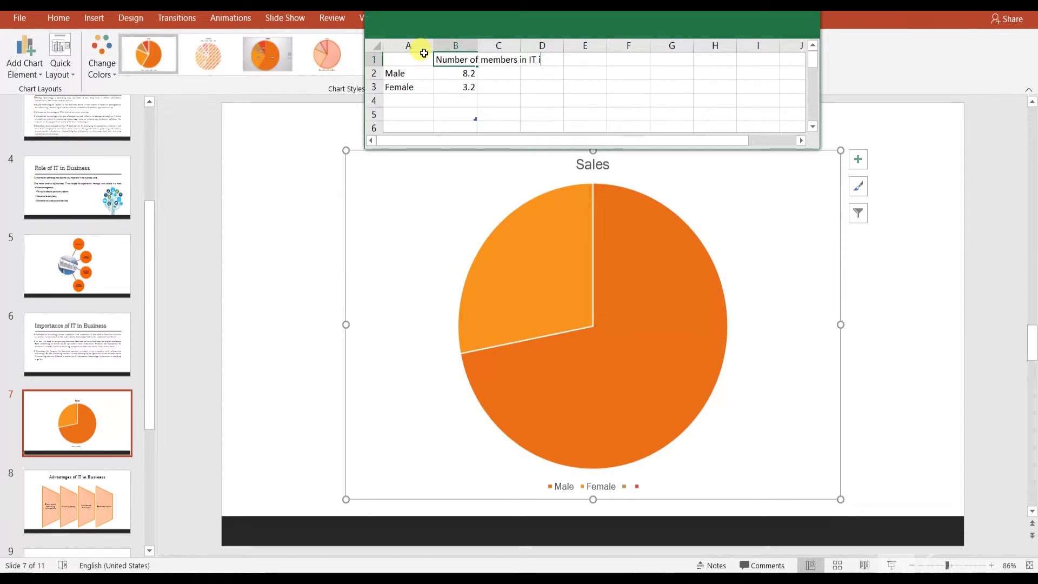
{"action": "type", "text": "nductry"}
{"action": "left_click", "coordinate": [560, 59]}
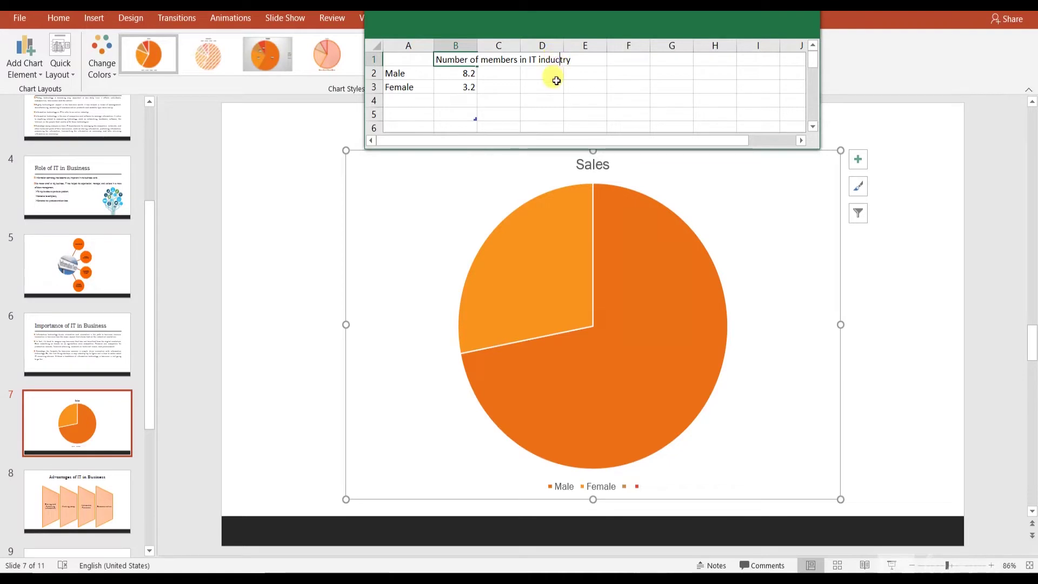
{"action": "left_click", "coordinate": [556, 80]}
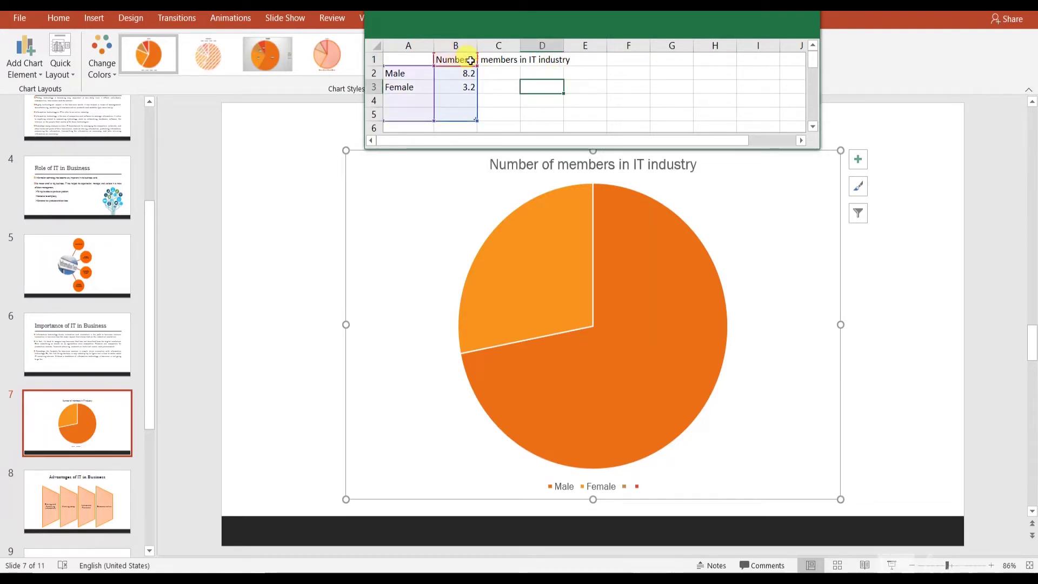
{"action": "double_click", "coordinate": [470, 61]}
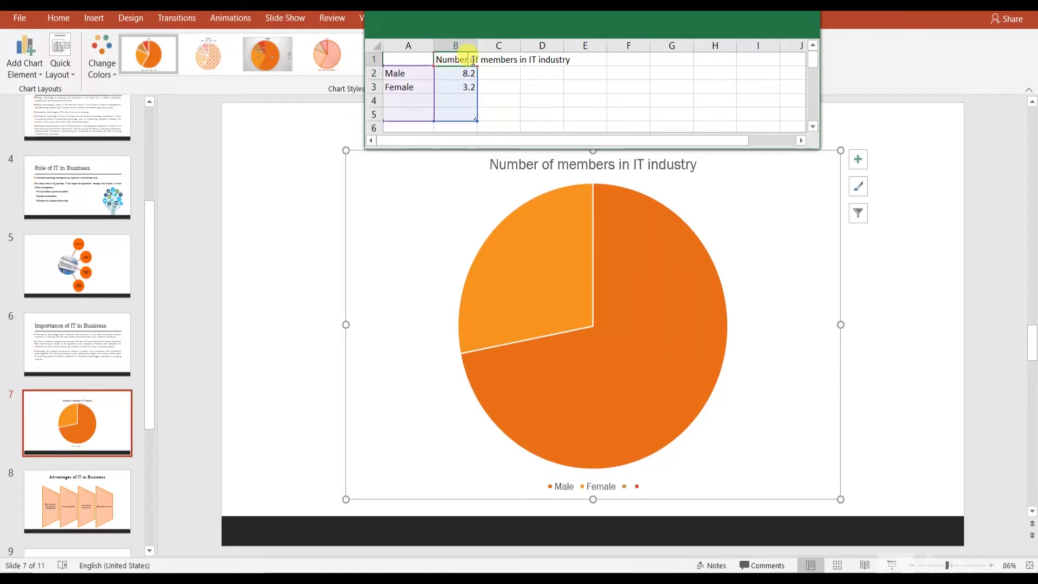
{"action": "left_click", "coordinate": [480, 61]}
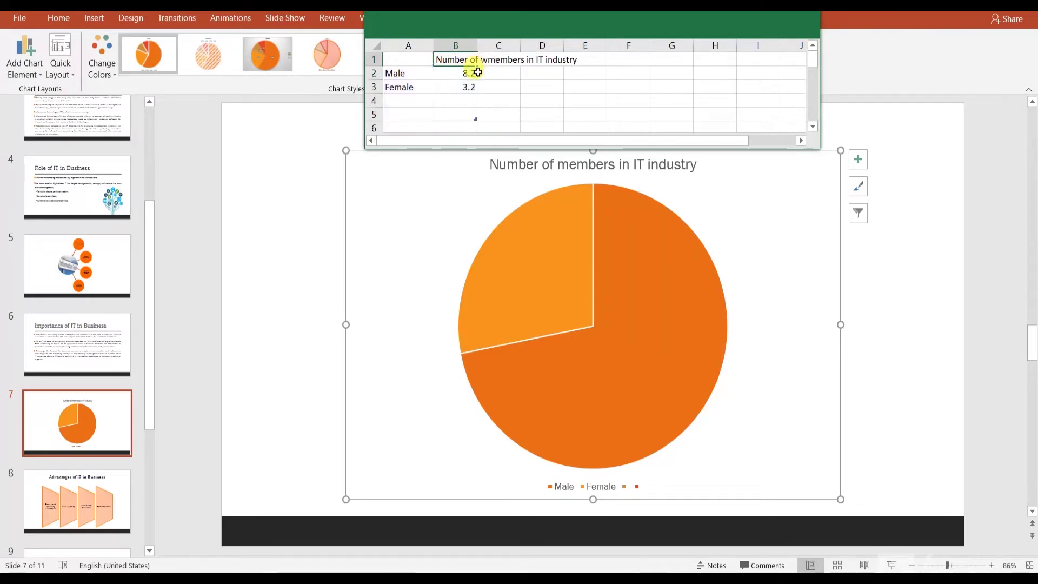
{"action": "type", "text": "working"}
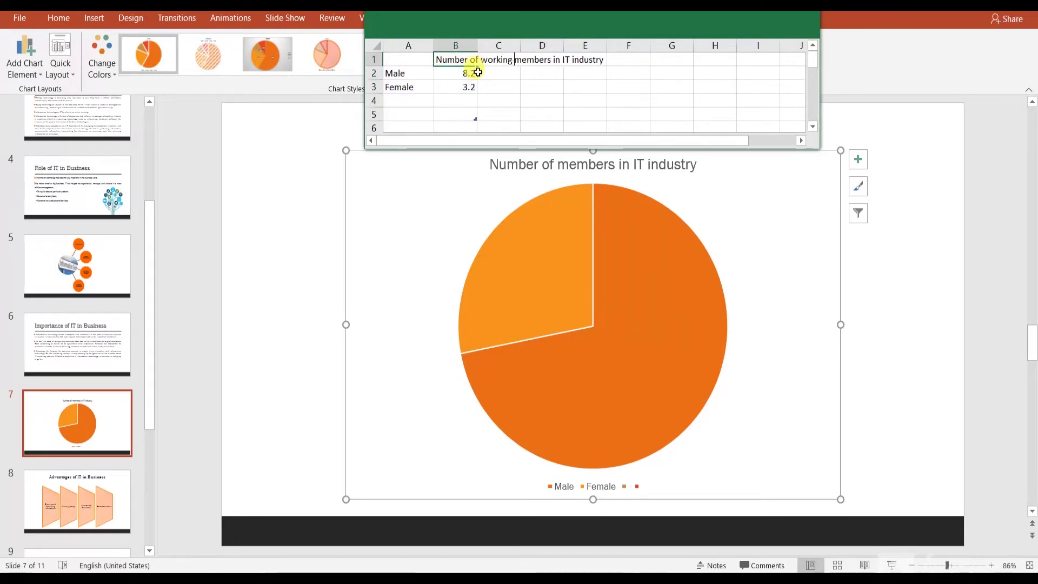
{"action": "left_click", "coordinate": [454, 72]}
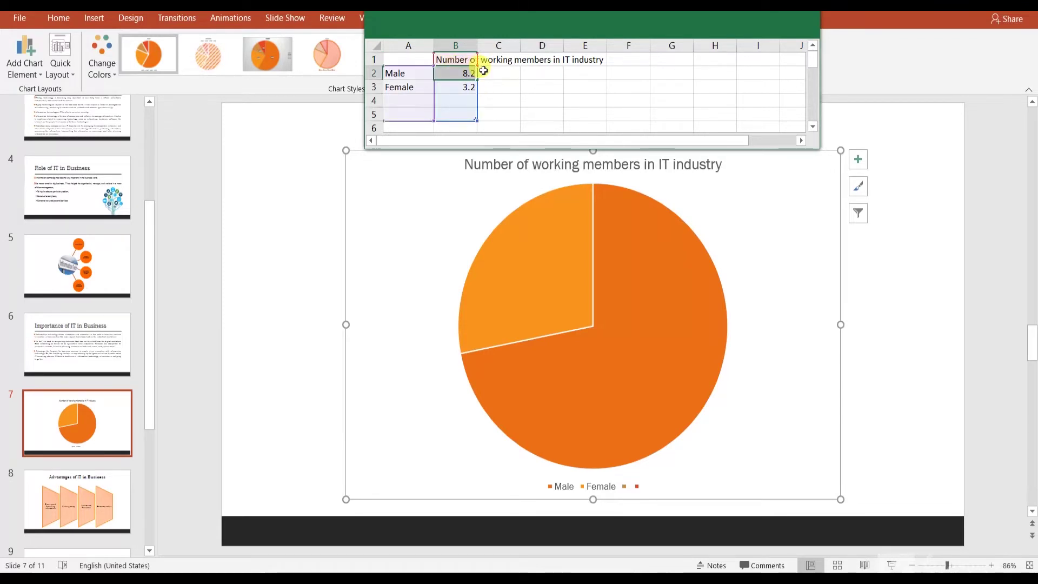
Enter the values Male 60.9 and Female 39.1.
{"action": "type", "text": "60.9"}
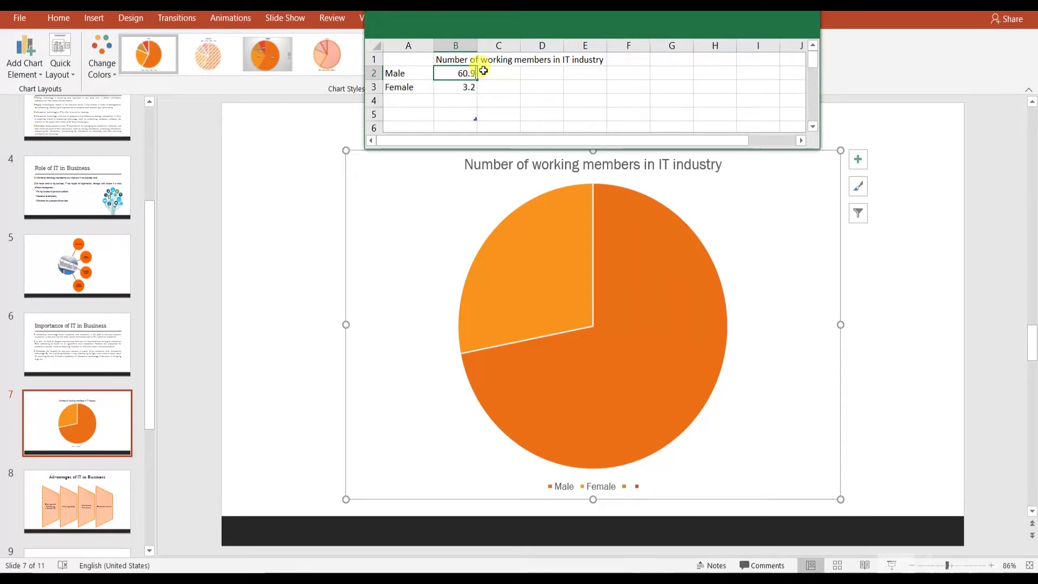
{"action": "left_click", "coordinate": [464, 87]}
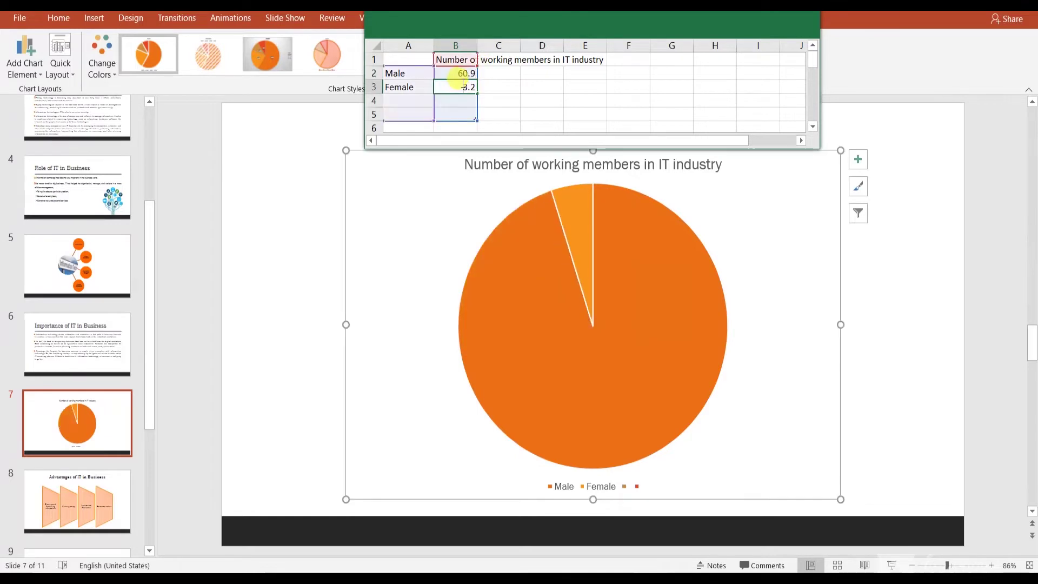
{"action": "left_click_drag", "start_coordinate": [462, 83], "coordinate": [479, 81]}
{"action": "type", "text": "5"}
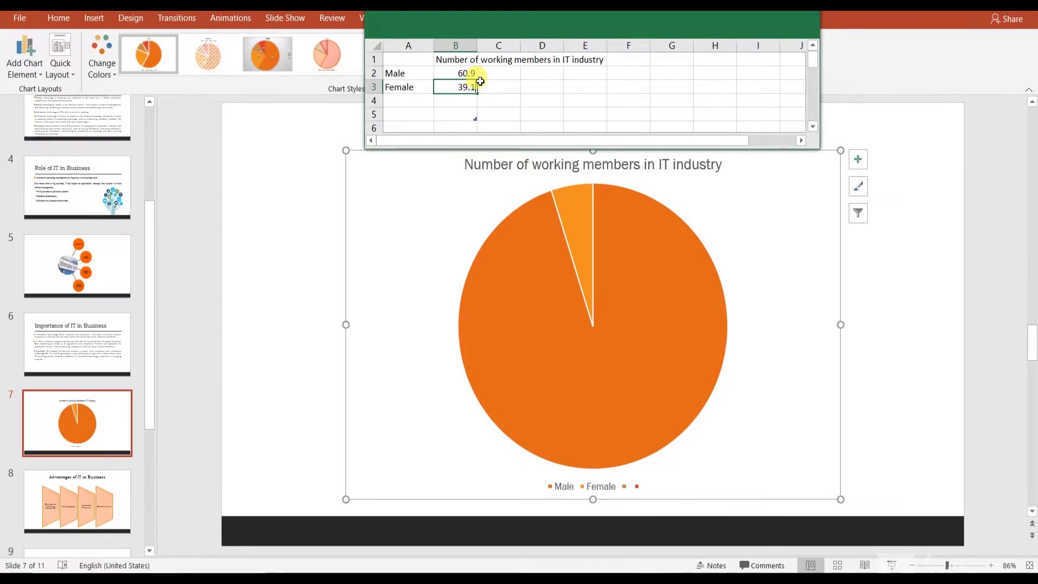
{"action": "left_click", "coordinate": [523, 100]}
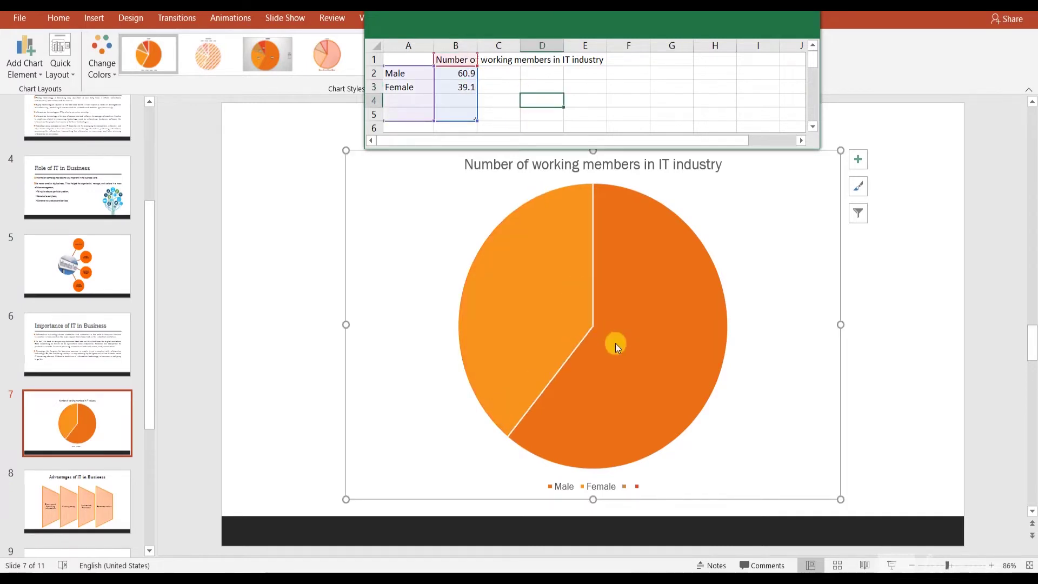
Give the pie chart title a solid coloured border and a light grey solid fill.
{"action": "left_click", "coordinate": [809, 17]}
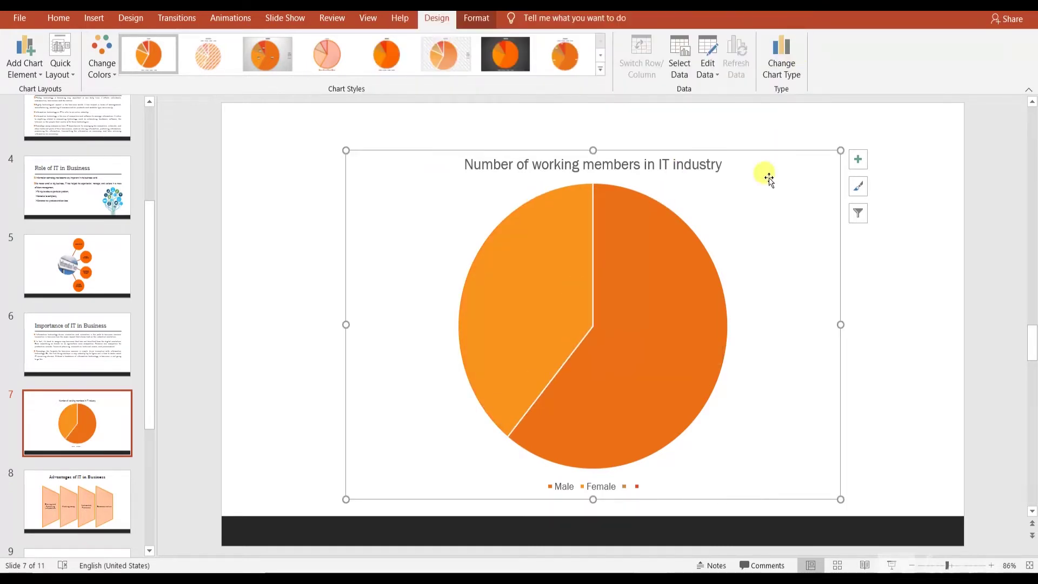
{"action": "left_click", "coordinate": [722, 192]}
{"action": "left_click", "coordinate": [594, 162]}
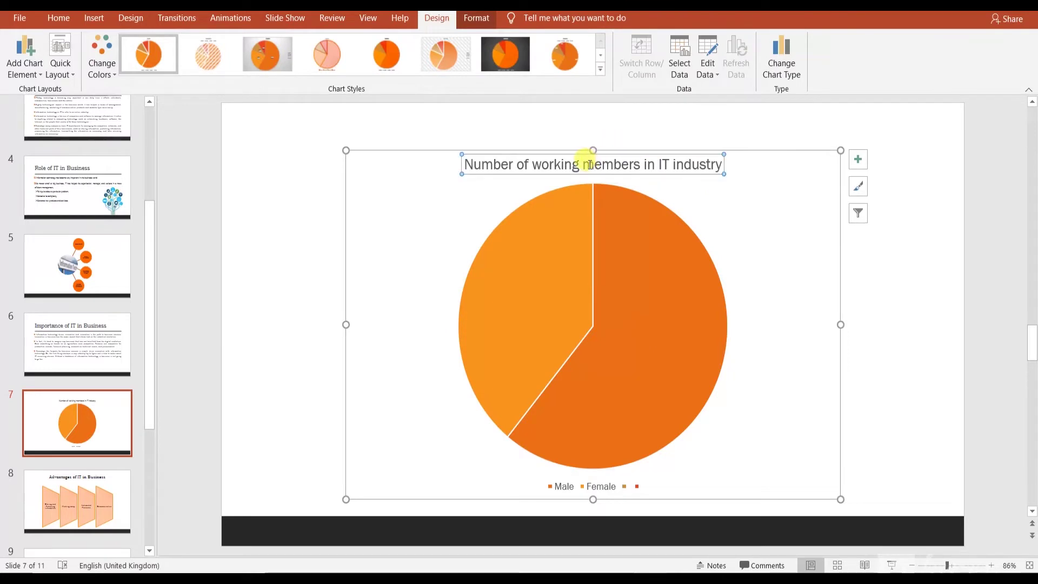
{"action": "double_click", "coordinate": [590, 163]}
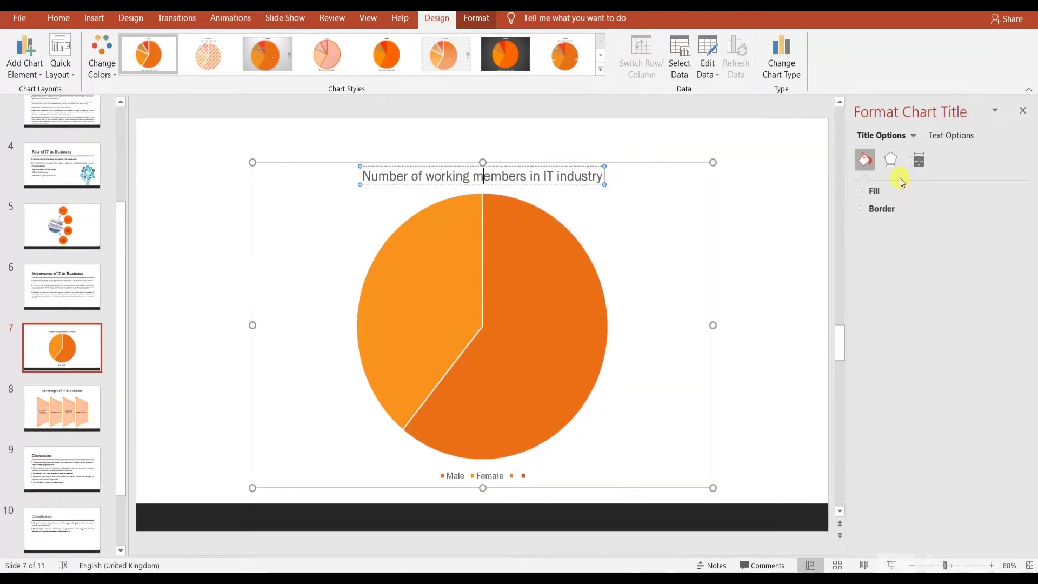
{"action": "left_click", "coordinate": [861, 208]}
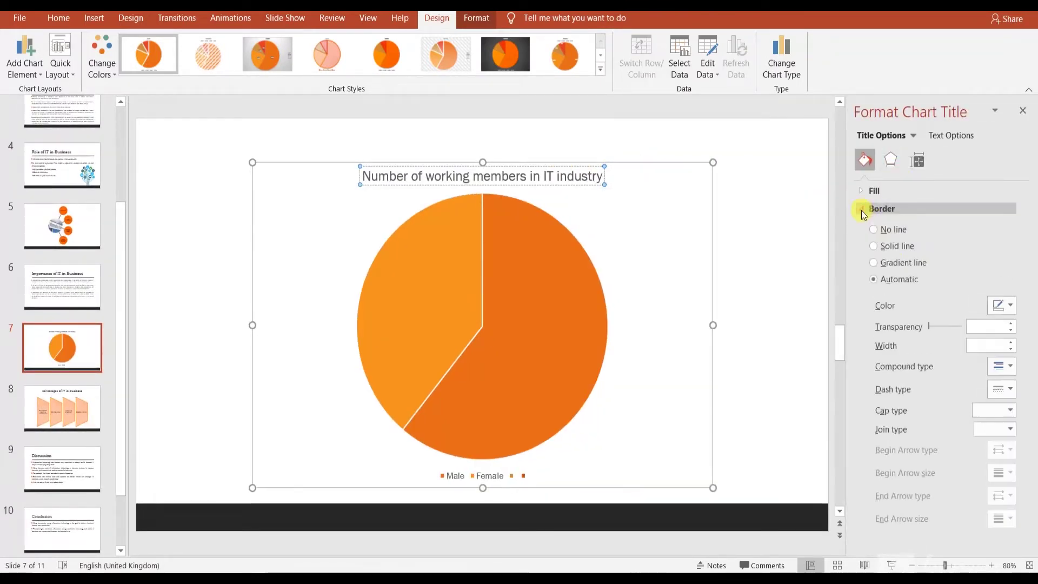
{"action": "left_click", "coordinate": [892, 264]}
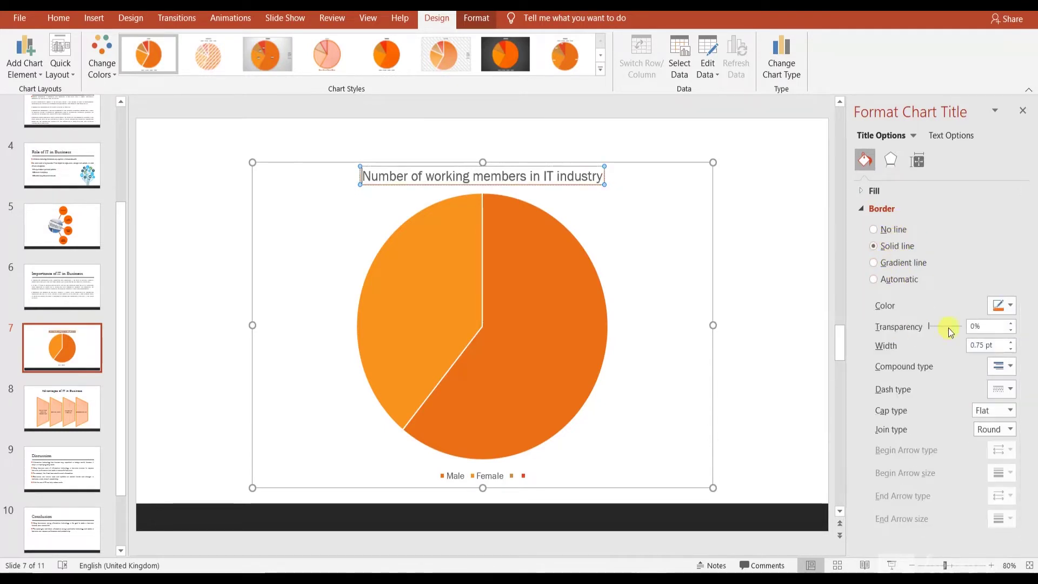
{"action": "left_click", "coordinate": [997, 316]}
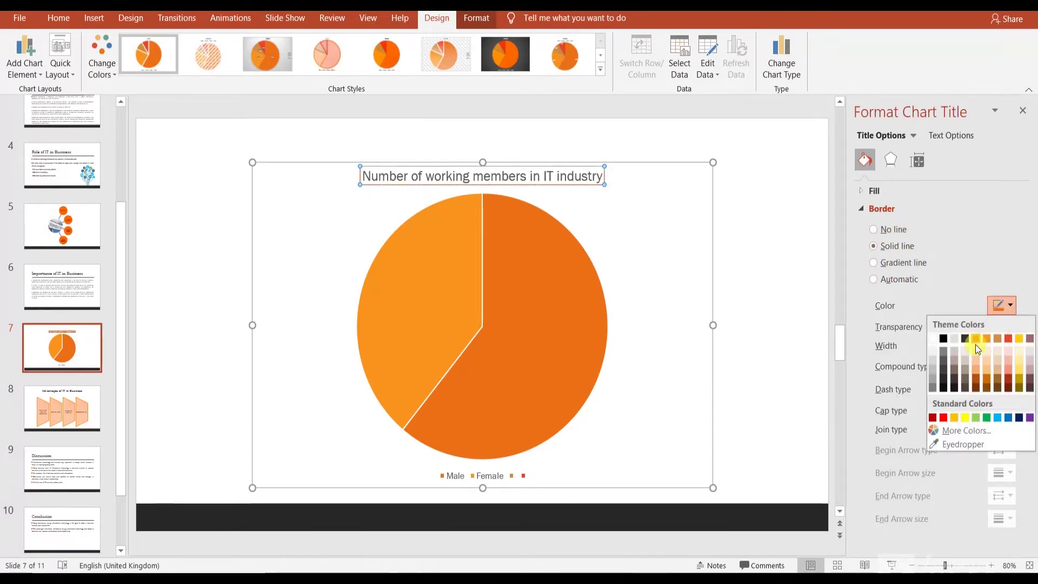
{"action": "left_click", "coordinate": [978, 377]}
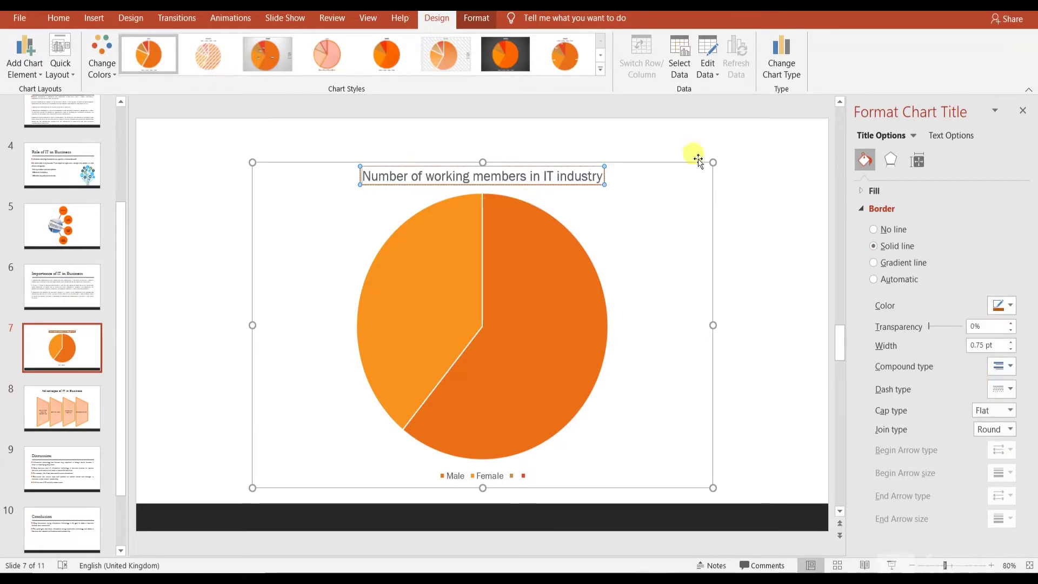
{"action": "left_click", "coordinate": [860, 209]}
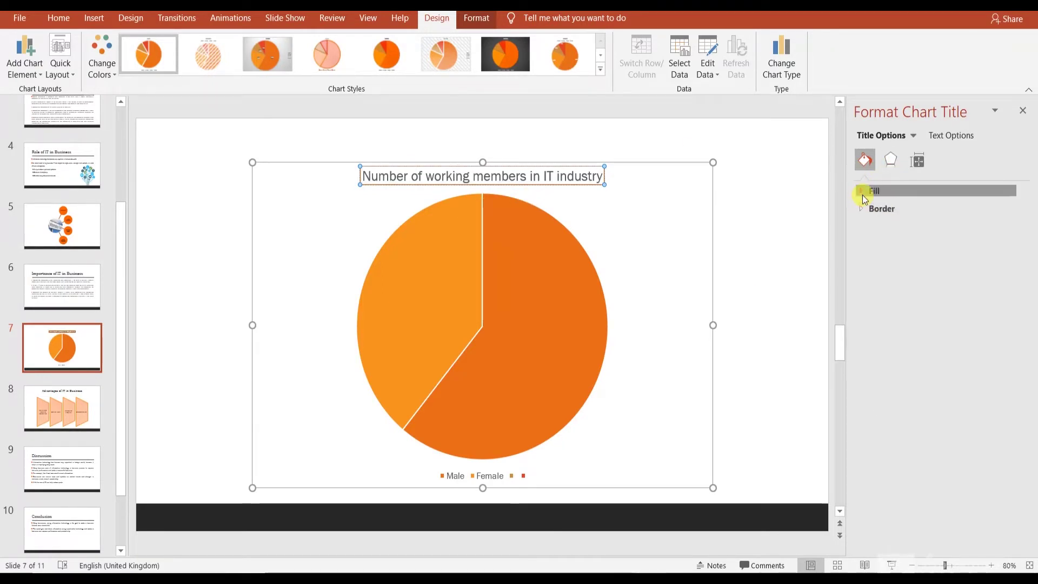
{"action": "left_click", "coordinate": [862, 195]}
{"action": "left_click", "coordinate": [894, 229]}
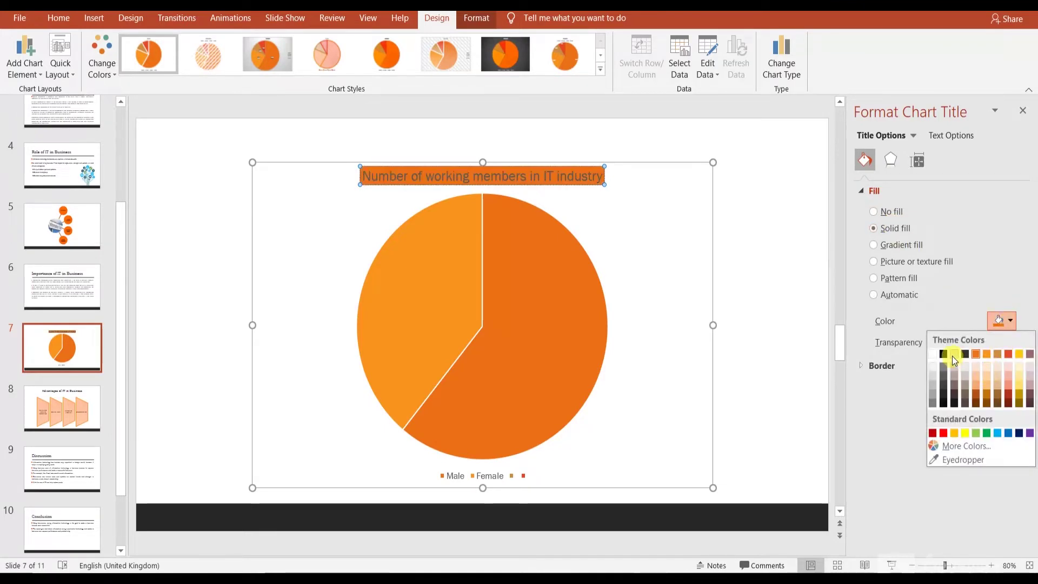
{"action": "left_click", "coordinate": [952, 356]}
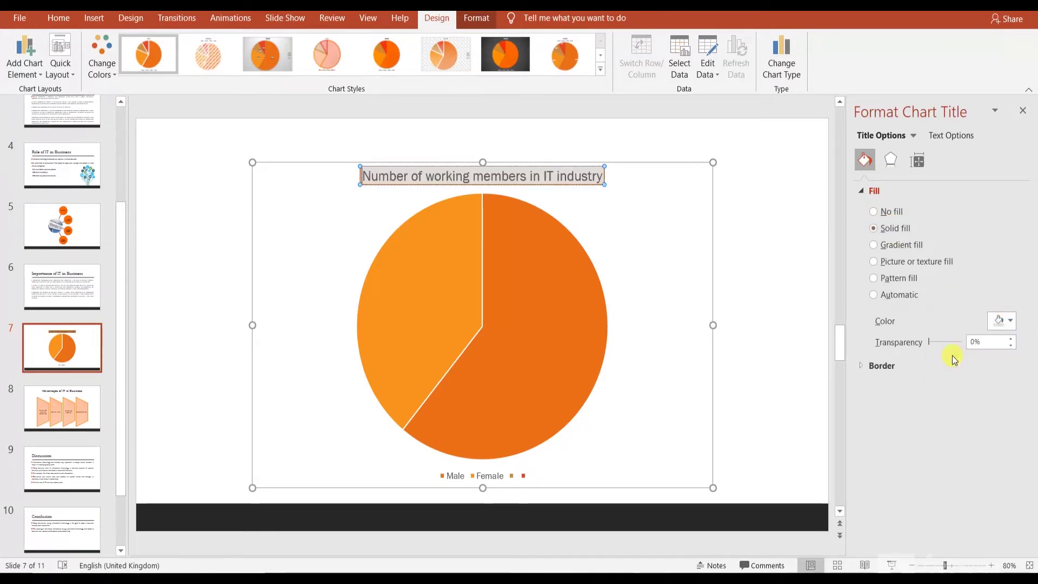
Add an 11 pt red glow at 60% transparency, soft edges and a top bevel to the title.
{"action": "left_click", "coordinate": [891, 161]}
{"action": "left_click", "coordinate": [880, 209]}
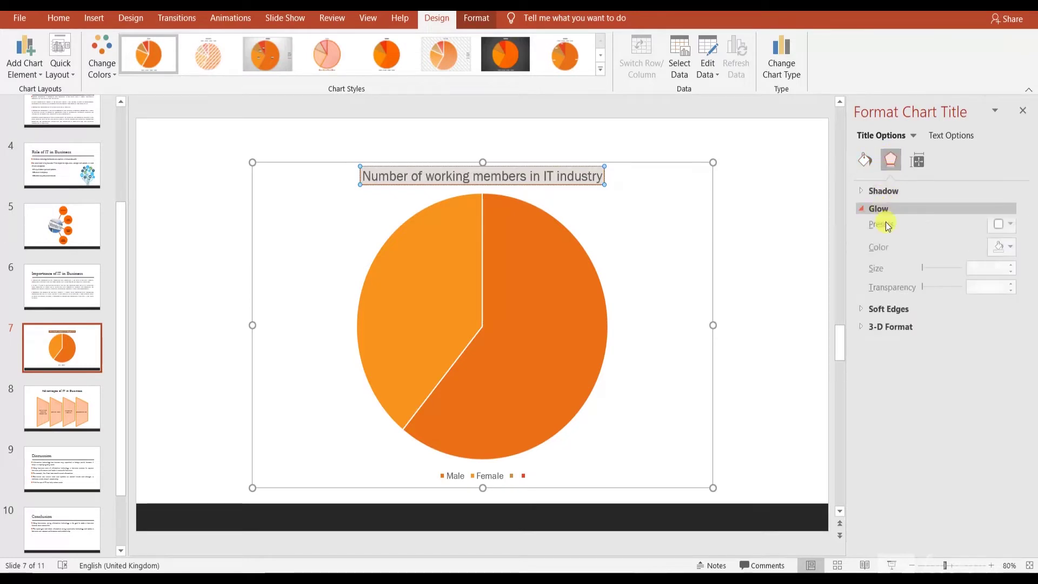
{"action": "left_click", "coordinate": [1008, 231]}
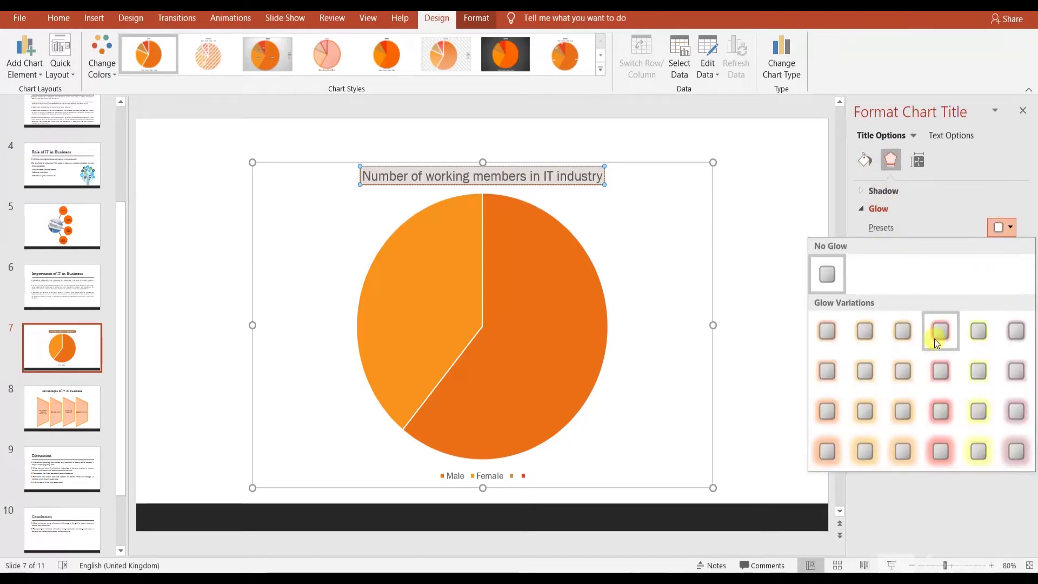
{"action": "left_click", "coordinate": [938, 414]}
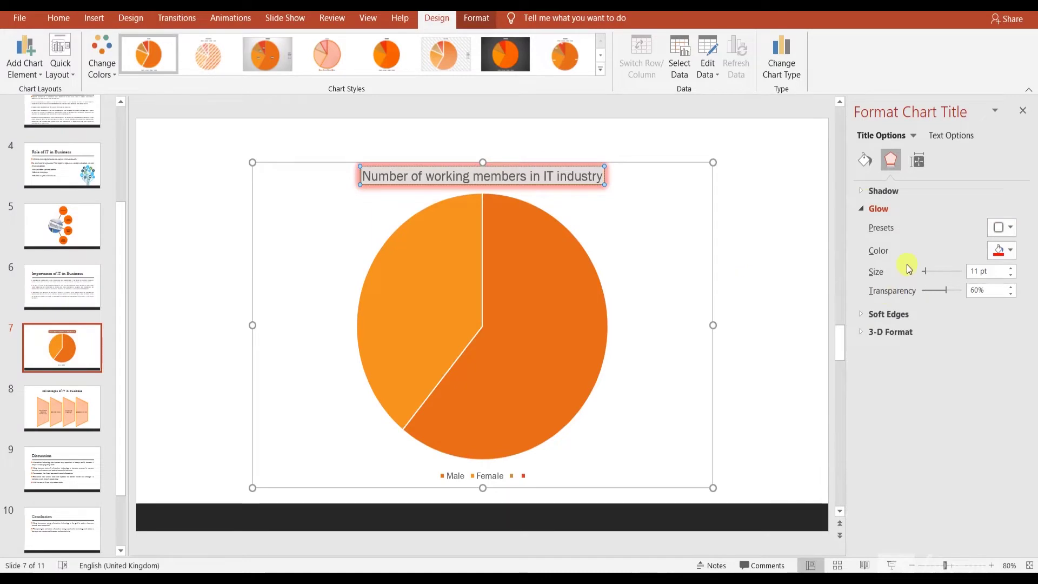
{"action": "left_click", "coordinate": [889, 314]}
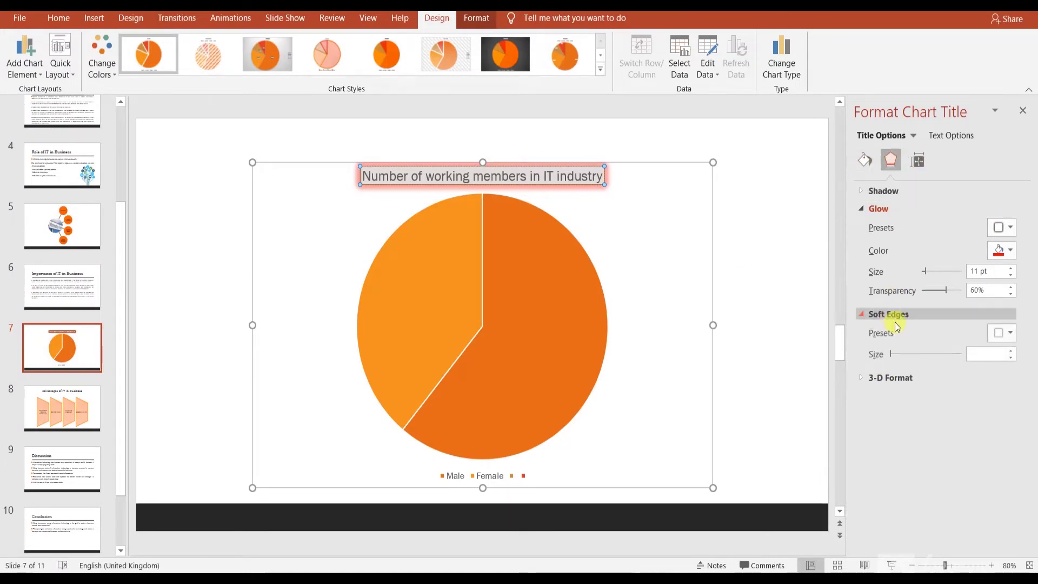
{"action": "left_click", "coordinate": [1004, 332]}
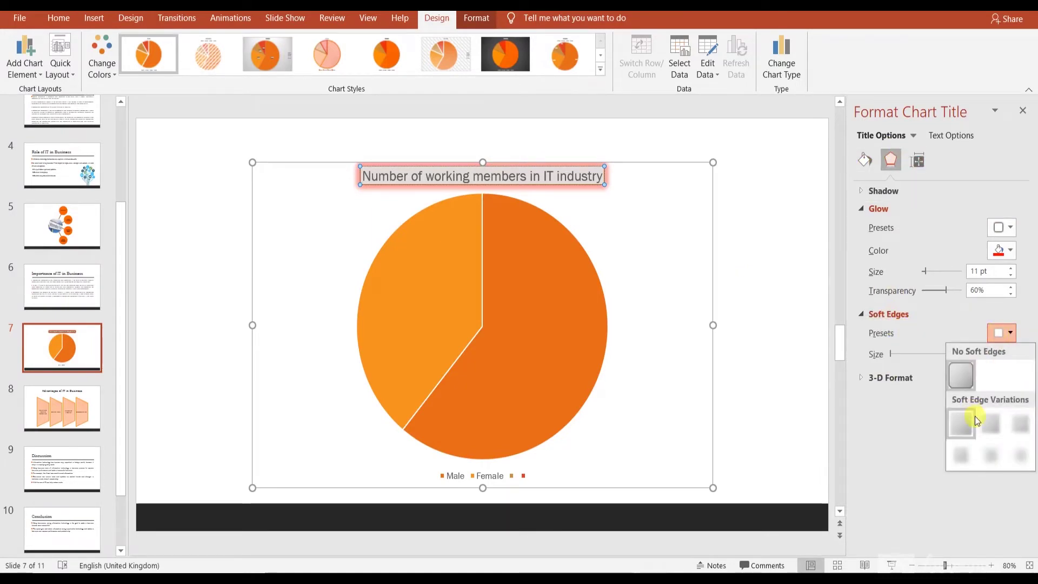
{"action": "left_click", "coordinate": [975, 416]}
{"action": "left_click", "coordinate": [869, 313]}
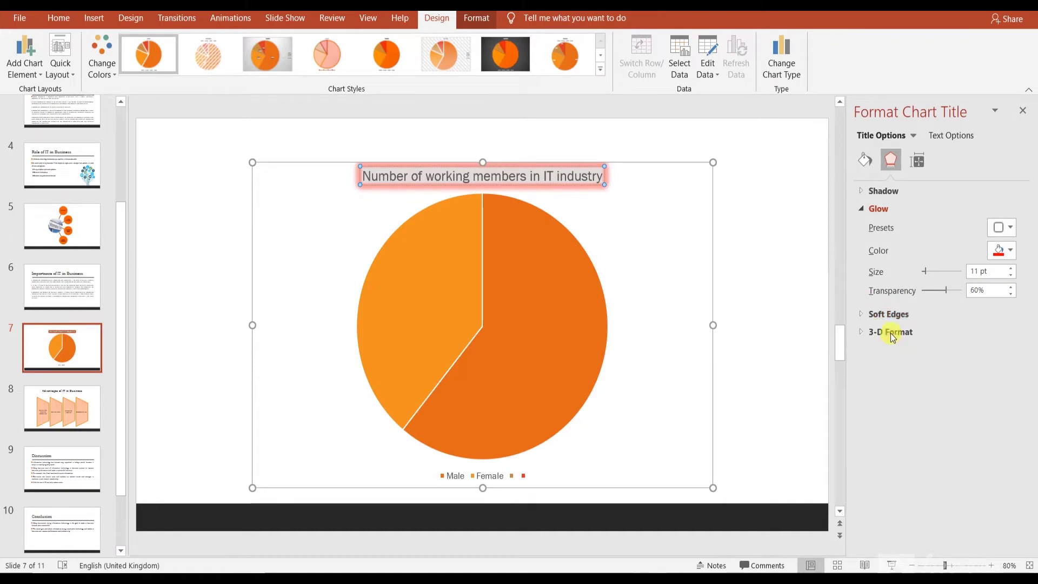
{"action": "left_click", "coordinate": [890, 331]}
{"action": "left_click", "coordinate": [897, 375]}
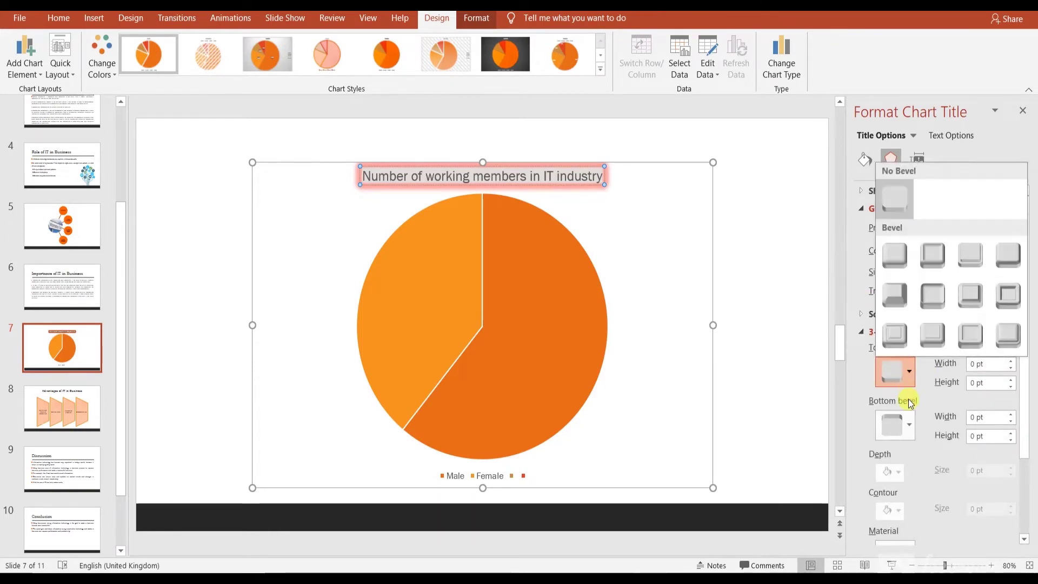
{"action": "left_click", "coordinate": [929, 345]}
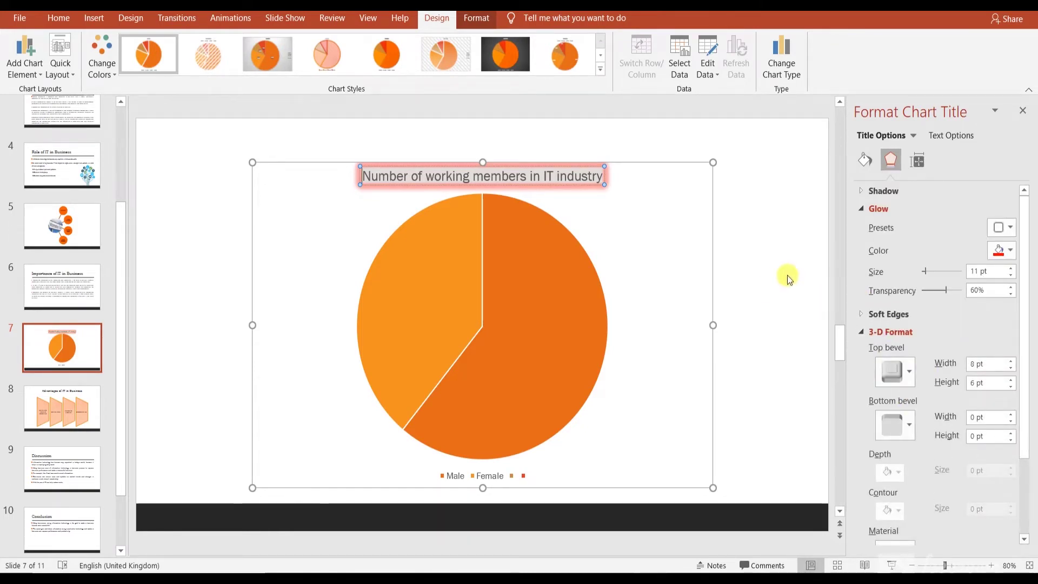
{"action": "left_click", "coordinate": [861, 331]}
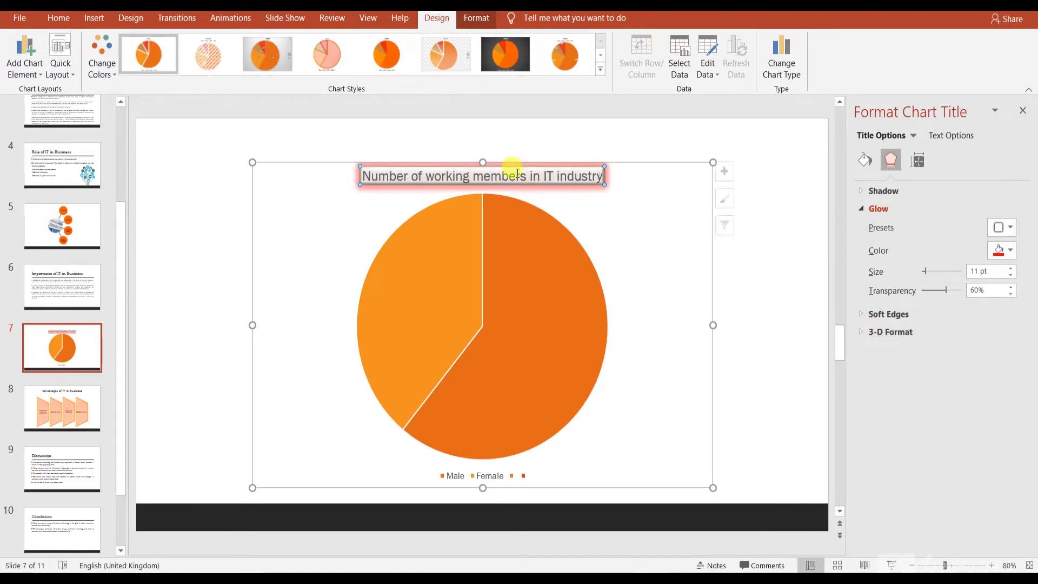
{"action": "triple_click", "coordinate": [517, 173]}
Try several chart styles, then apply Style 1 with percentage labels to the pie chart.
{"action": "left_click", "coordinate": [635, 221]}
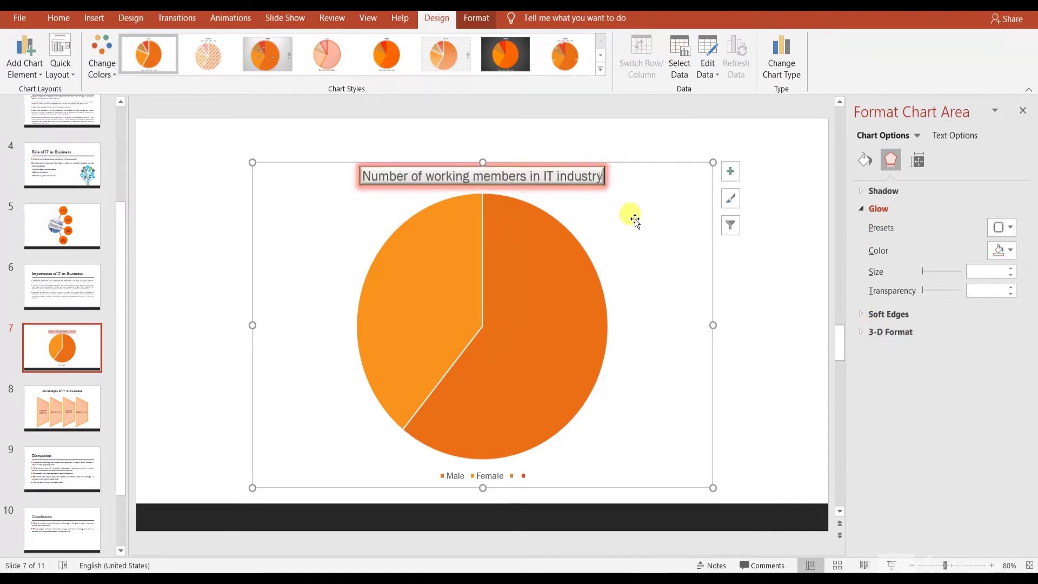
{"action": "left_click", "coordinate": [634, 147]}
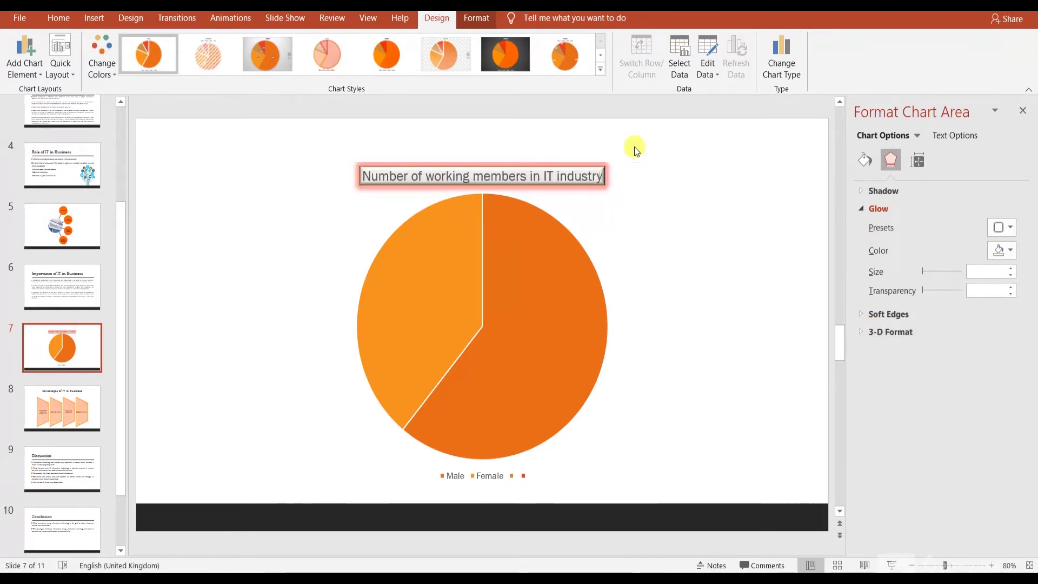
{"action": "left_click", "coordinate": [528, 287]}
{"action": "left_click", "coordinate": [738, 303]}
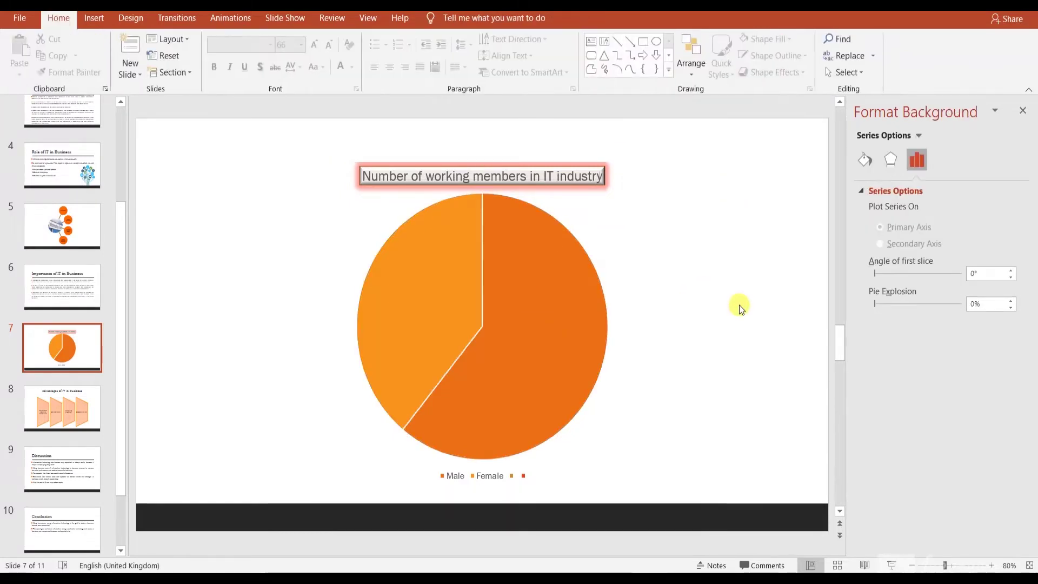
{"action": "left_click", "coordinate": [486, 281]}
{"action": "left_click", "coordinate": [442, 44]}
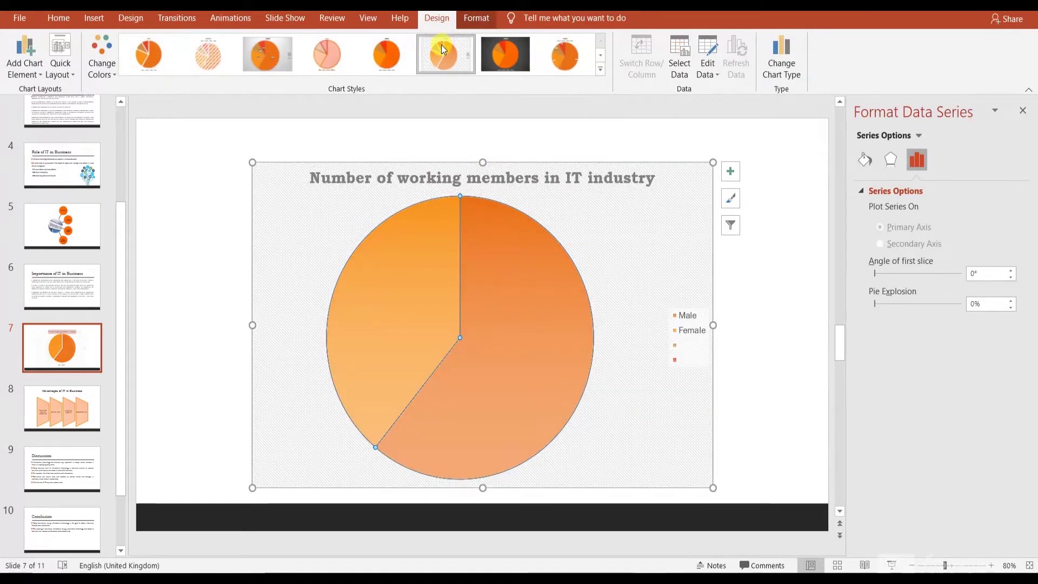
{"action": "left_click", "coordinate": [375, 57]}
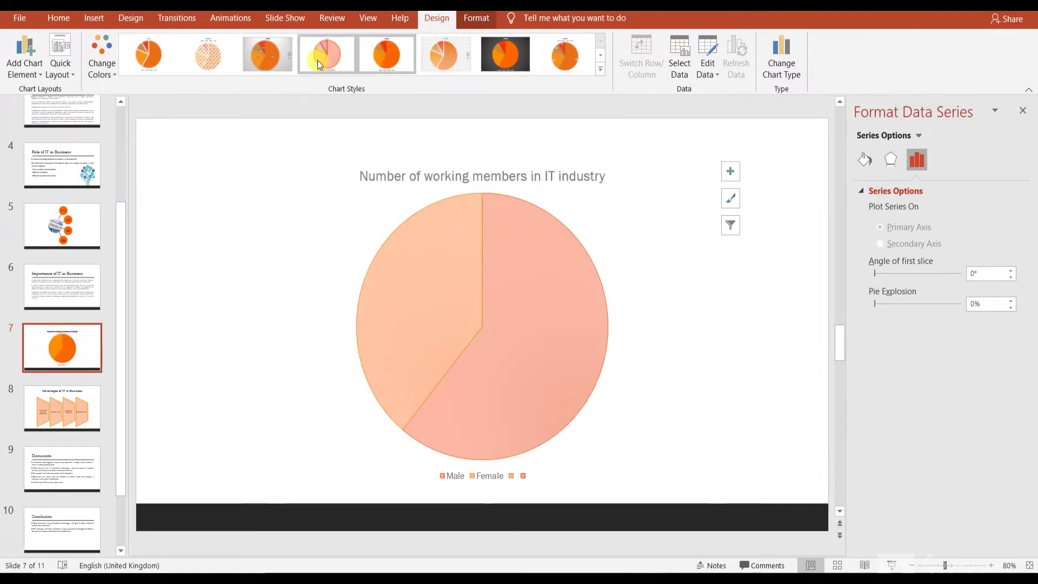
{"action": "left_click", "coordinate": [262, 61]}
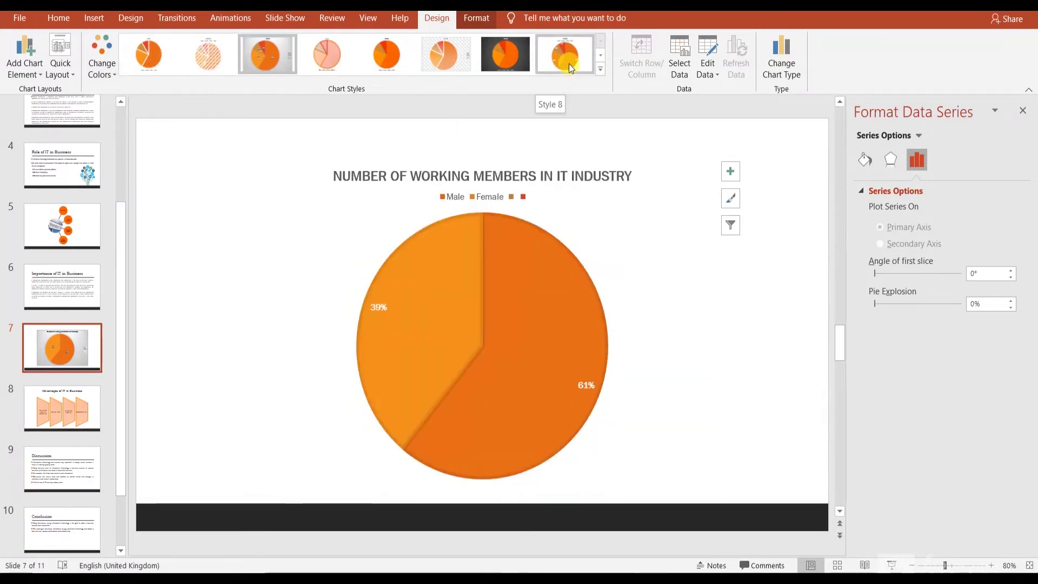
{"action": "left_click", "coordinate": [600, 69]}
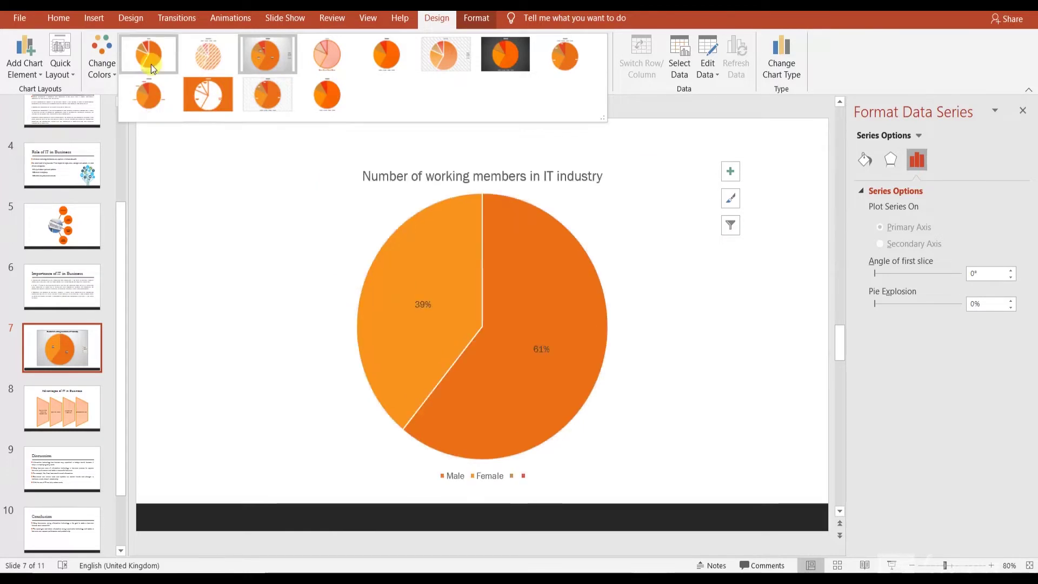
{"action": "left_click", "coordinate": [151, 64]}
{"action": "left_click", "coordinate": [209, 209]}
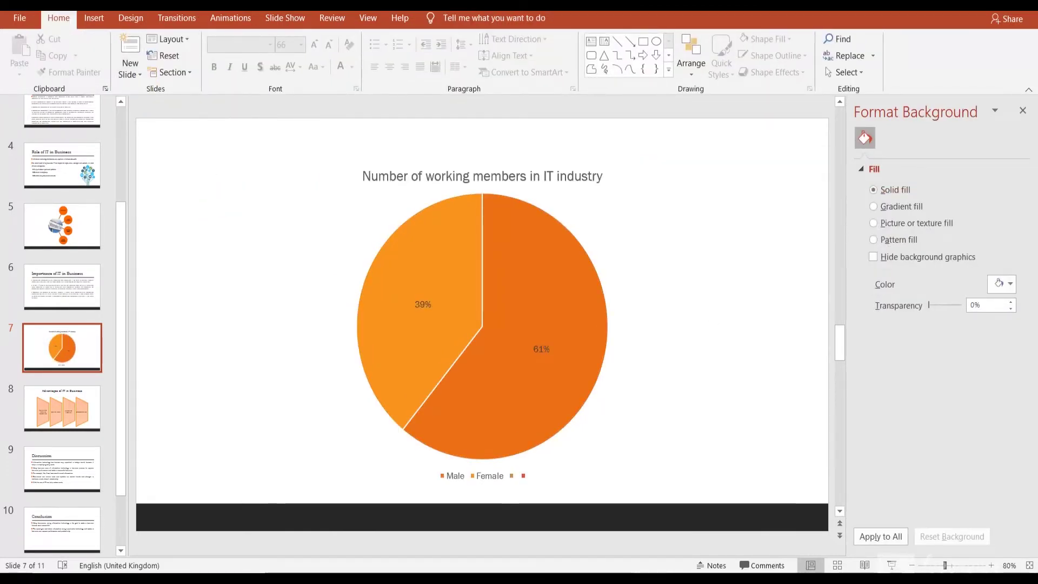
Add a Title and Content slide after the closing Thank you slide.
{"action": "left_click", "coordinate": [96, 20]}
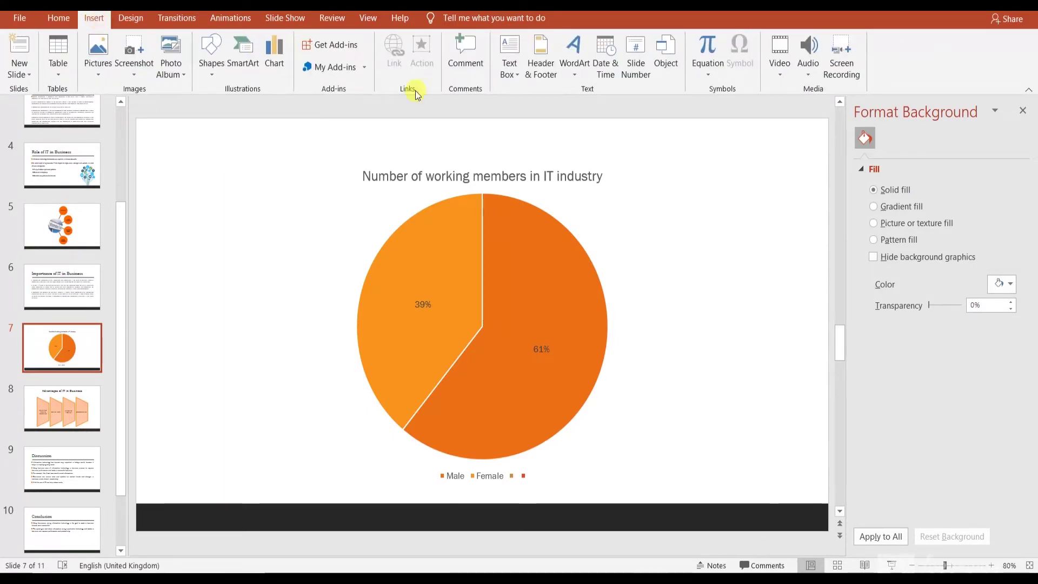
{"action": "left_click_drag", "start_coordinate": [69, 479], "coordinate": [72, 496]}
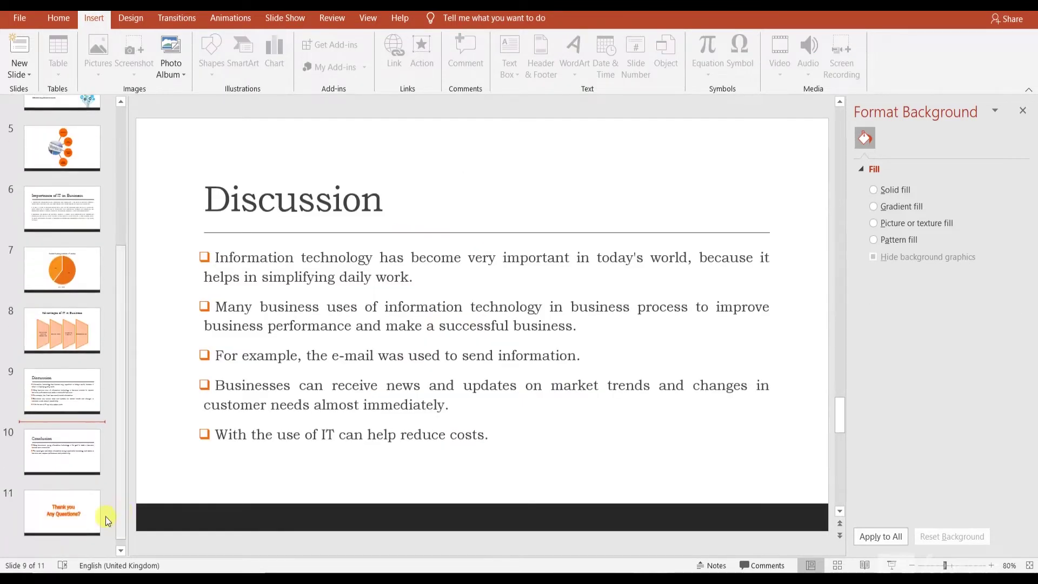
{"action": "left_click", "coordinate": [69, 508]}
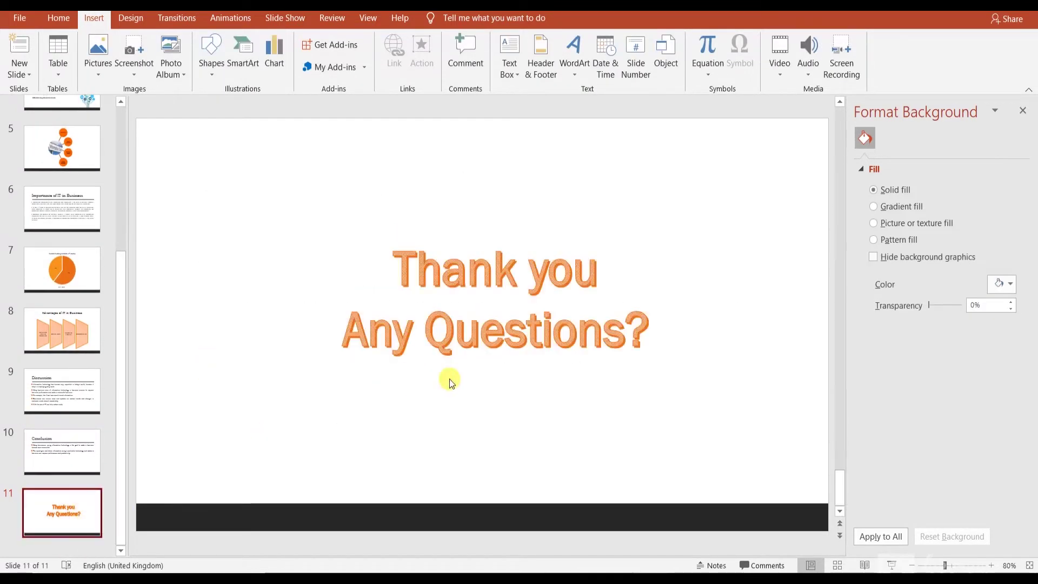
{"action": "left_click", "coordinate": [85, 548]}
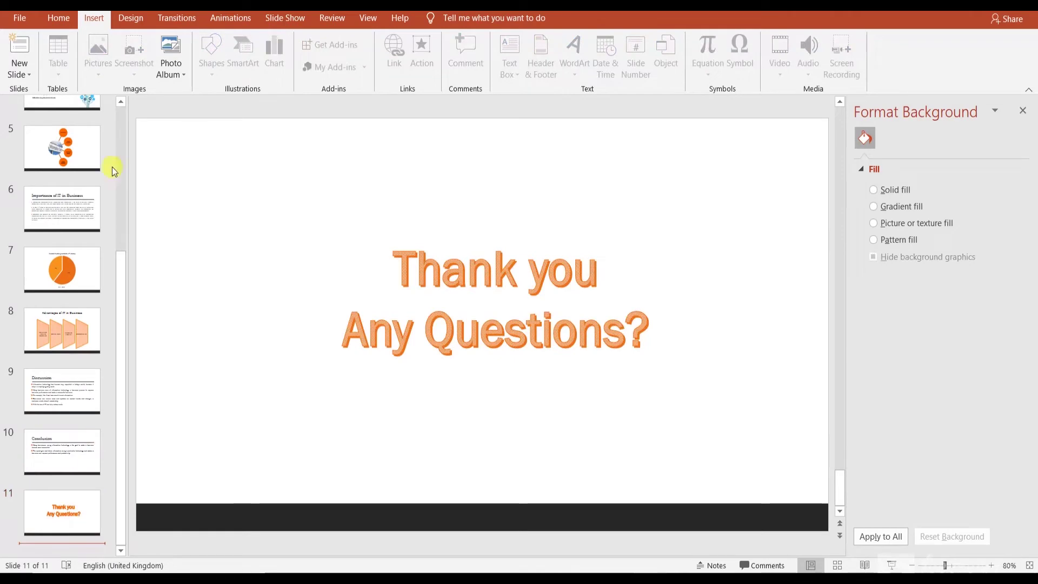
{"action": "left_click", "coordinate": [67, 22]}
{"action": "left_click", "coordinate": [130, 71]}
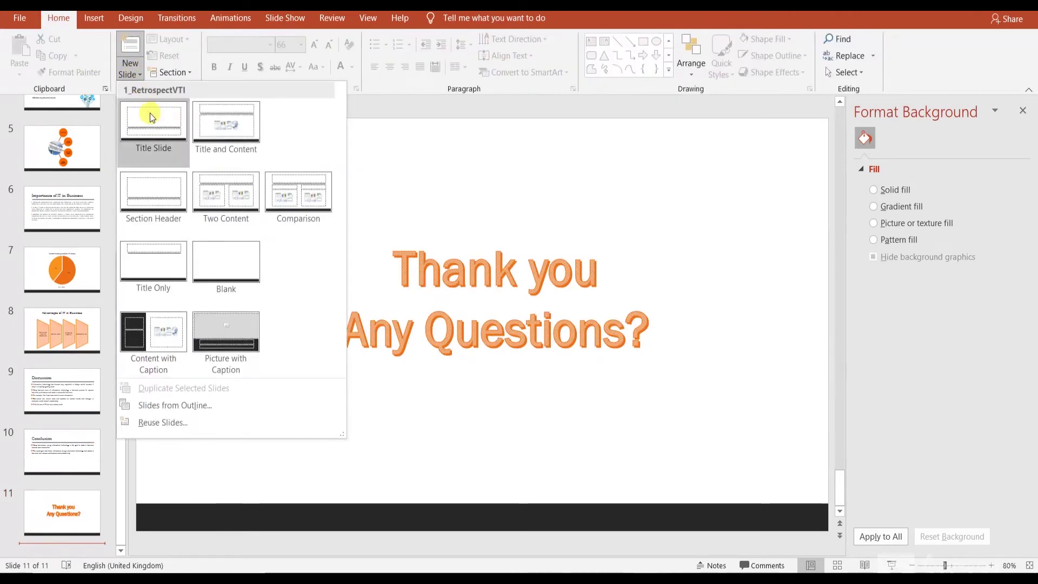
{"action": "left_click", "coordinate": [214, 156]}
Title the new slide 'You can also add equations and symbols'.
{"action": "left_click", "coordinate": [310, 199]}
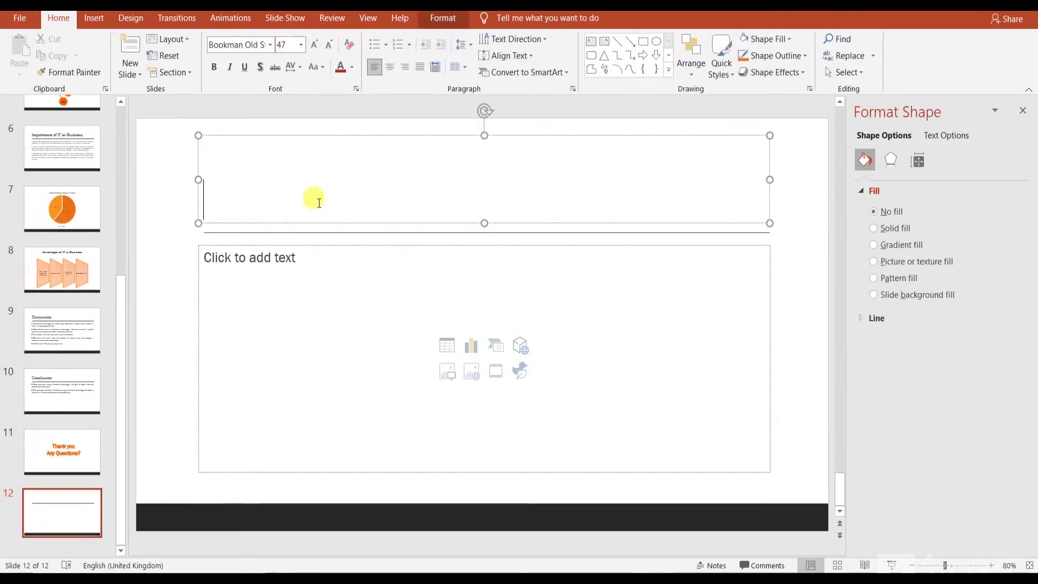
{"action": "type", "text": "youcan a"}
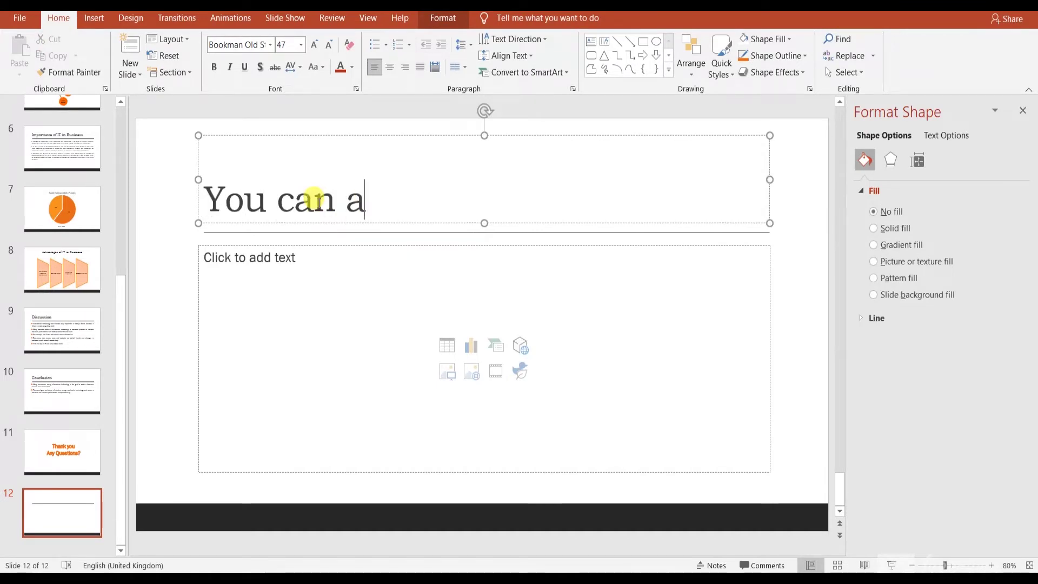
{"action": "type", "text": "dd"}
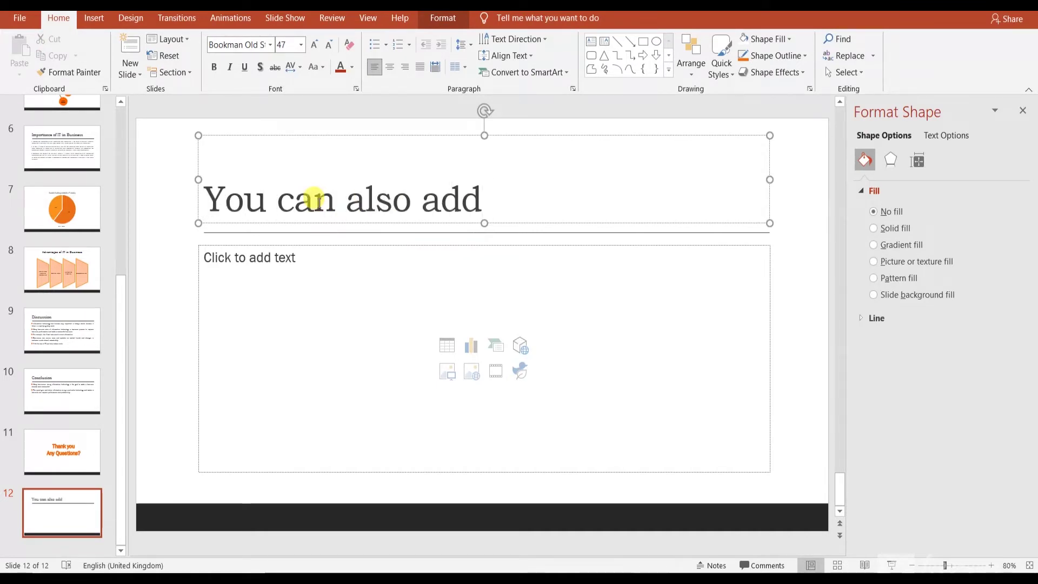
{"action": "type", "text": " equati"}
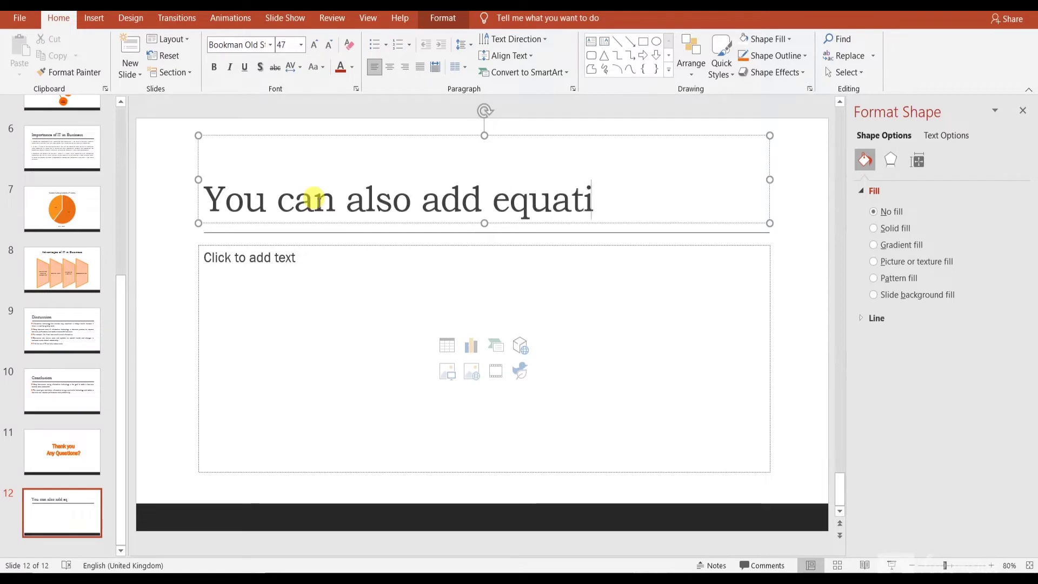
{"action": "type", "text": "ons and symbols"}
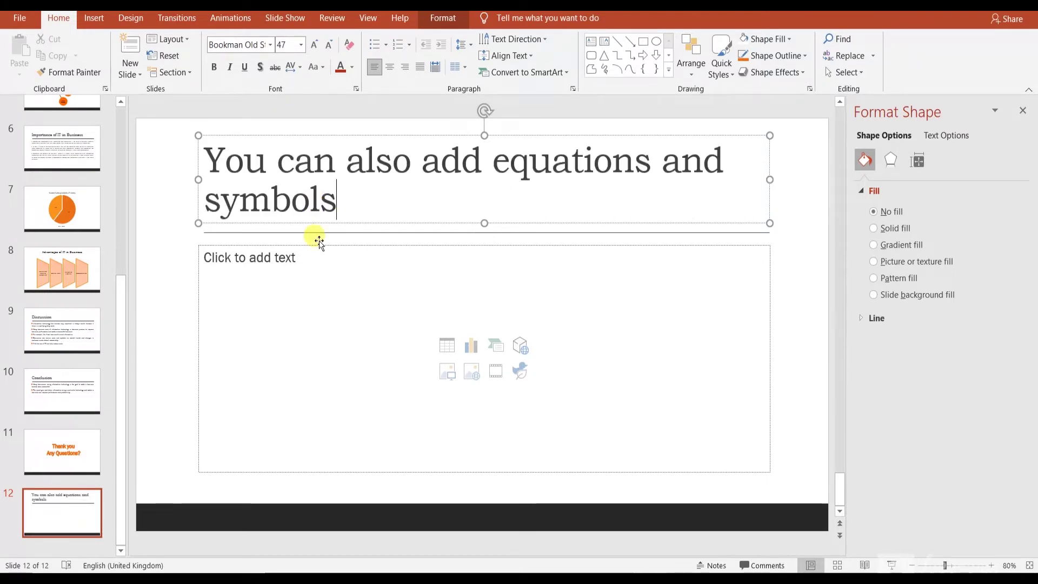
{"action": "left_click", "coordinate": [311, 255]}
Insert a new blank equation into slide 12's content box.
{"action": "left_click", "coordinate": [95, 18]}
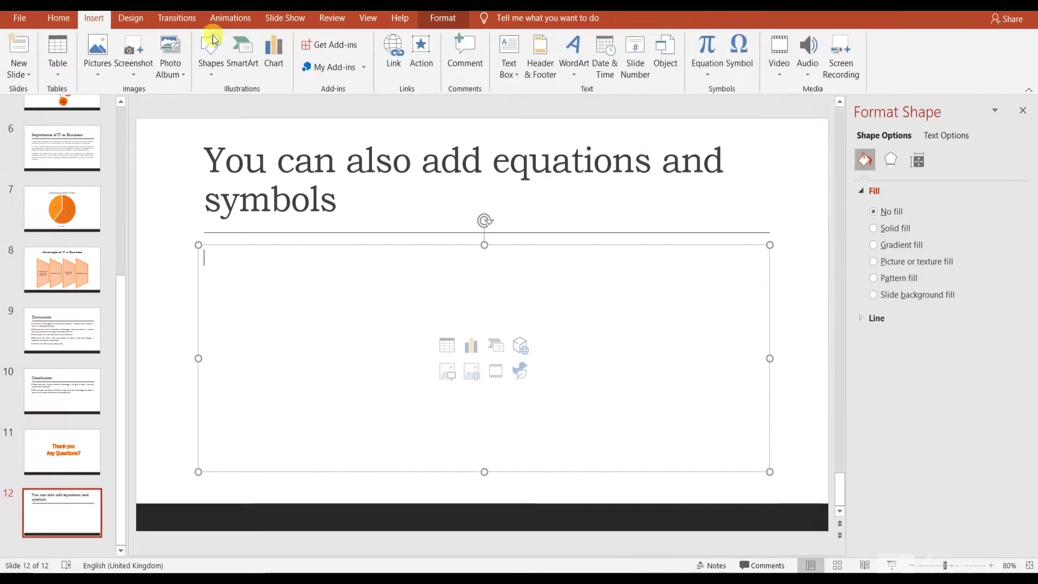
{"action": "left_click", "coordinate": [714, 74]}
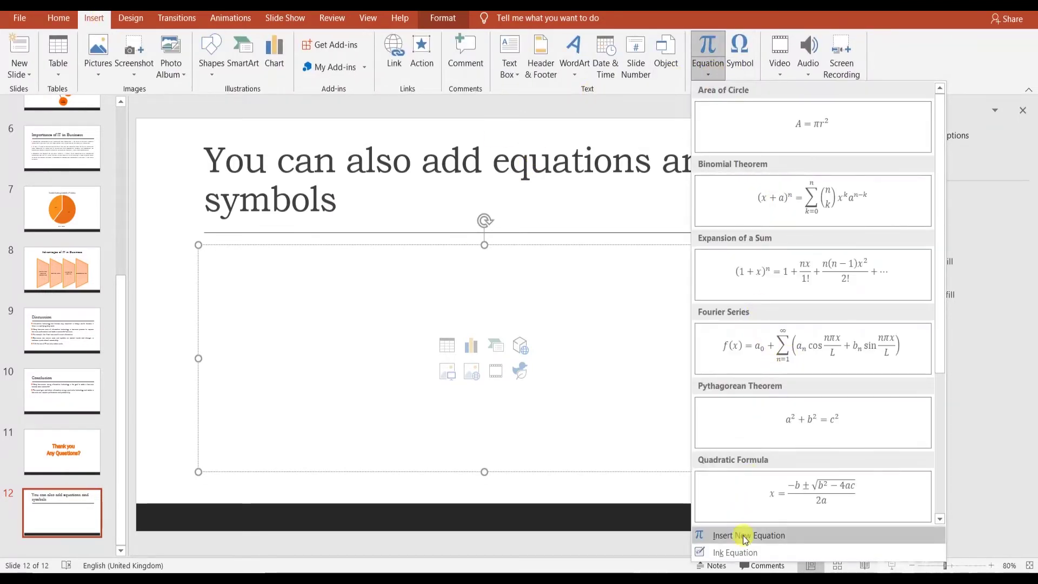
{"action": "left_click", "coordinate": [721, 535]}
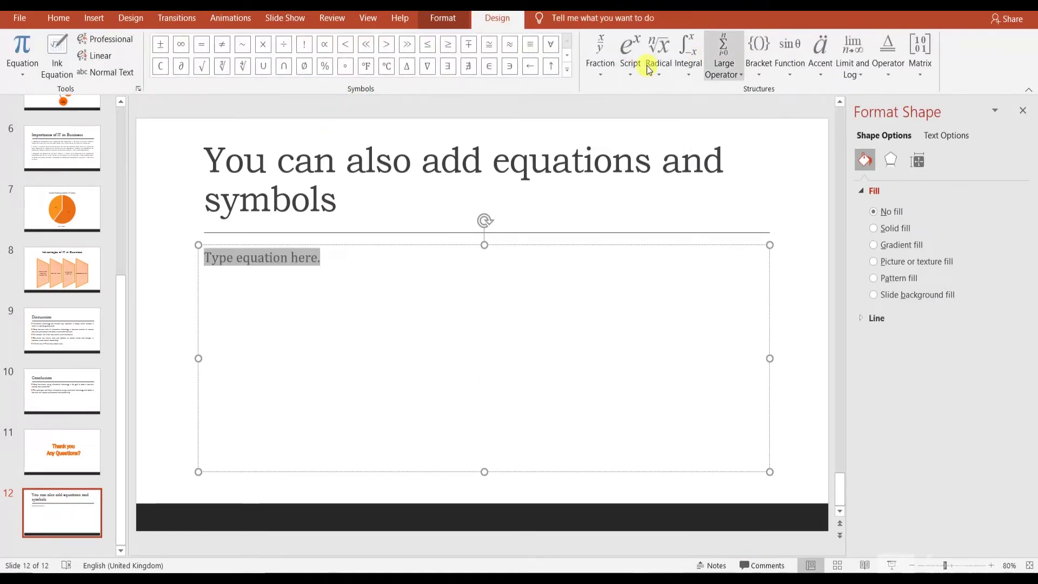
Browse the equation structure galleries, from fractions and scripts through to matrices.
{"action": "left_click", "coordinate": [595, 76]}
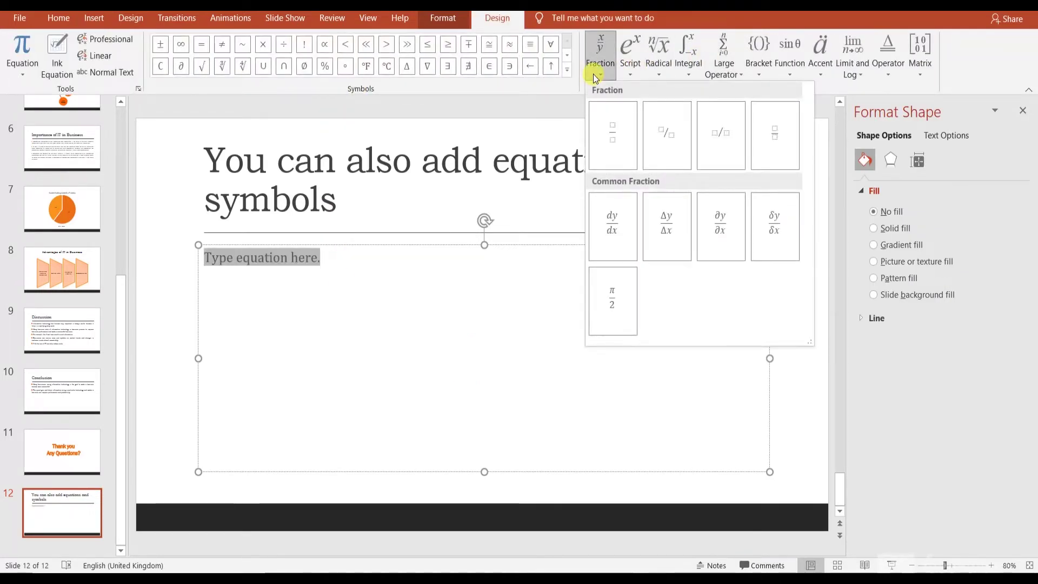
{"action": "left_click", "coordinate": [634, 74]}
{"action": "left_click", "coordinate": [656, 75]}
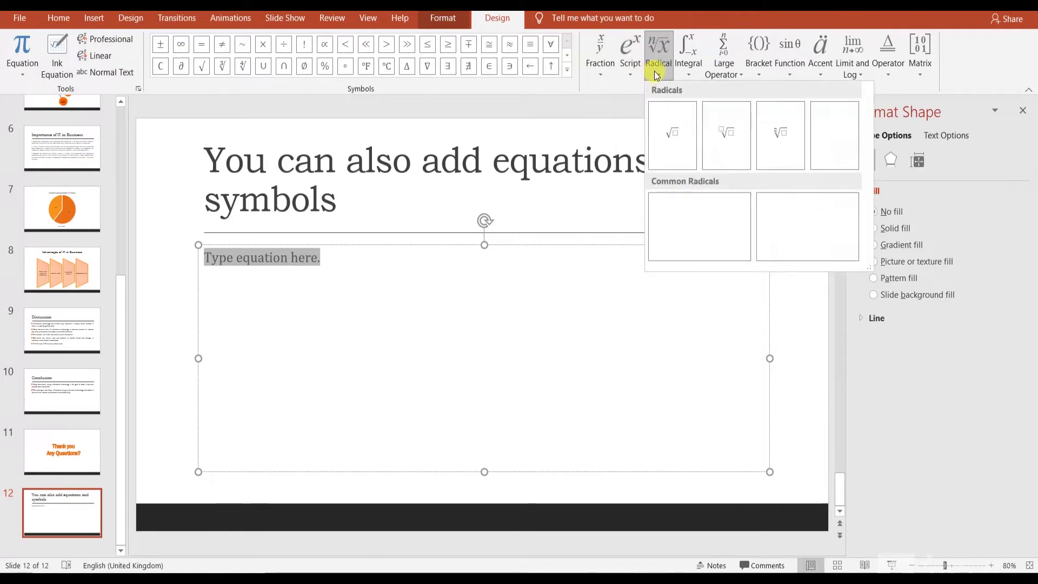
{"action": "left_click", "coordinate": [689, 80]}
{"action": "left_click", "coordinate": [689, 81]}
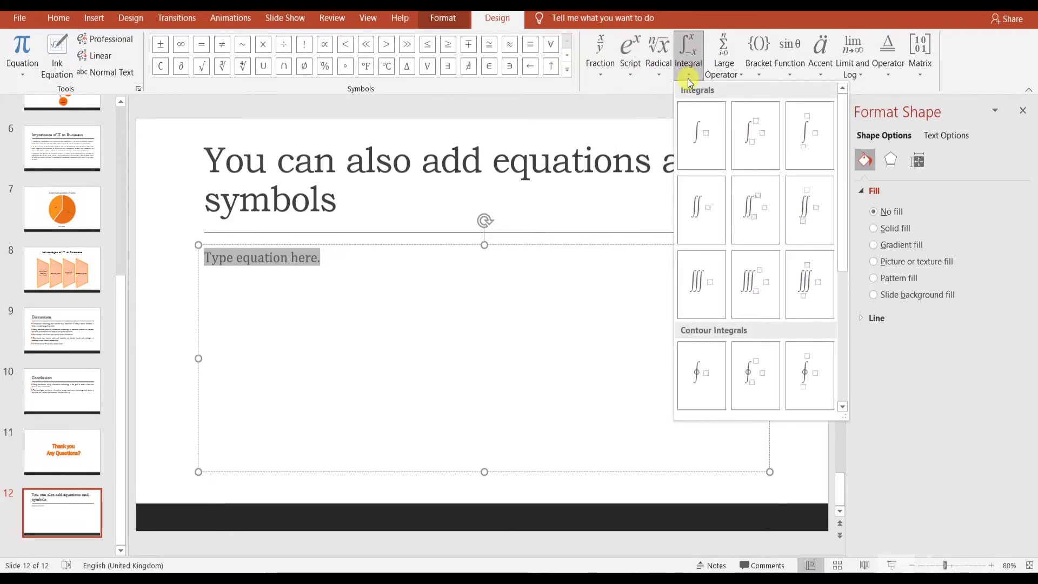
{"action": "left_click", "coordinate": [730, 77]}
{"action": "left_click", "coordinate": [734, 75]}
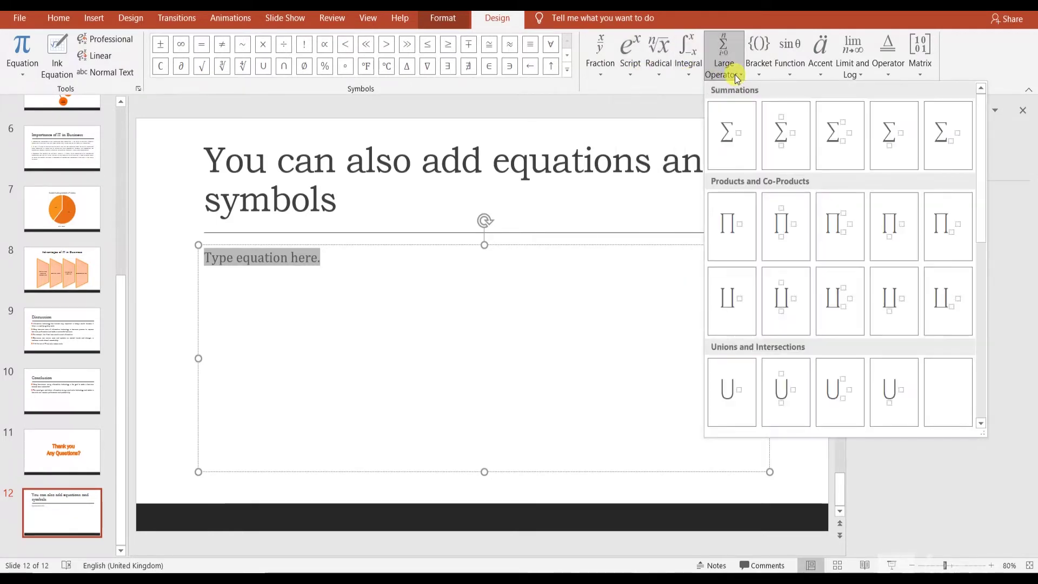
{"action": "left_click", "coordinate": [758, 75]}
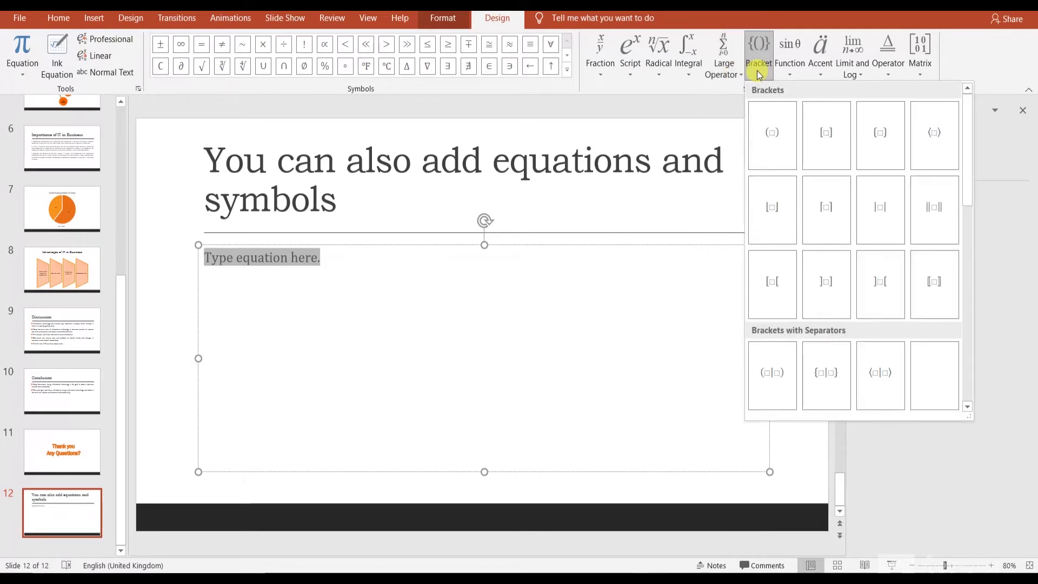
{"action": "left_click", "coordinate": [790, 70]}
{"action": "left_click", "coordinate": [790, 70]}
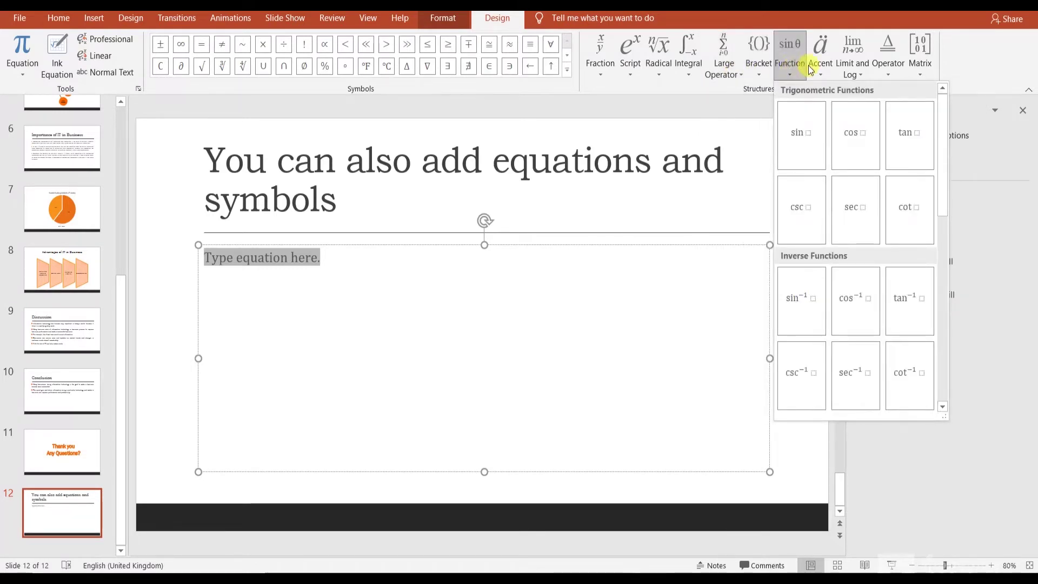
{"action": "left_click", "coordinate": [822, 70]}
{"action": "left_click", "coordinate": [854, 73]}
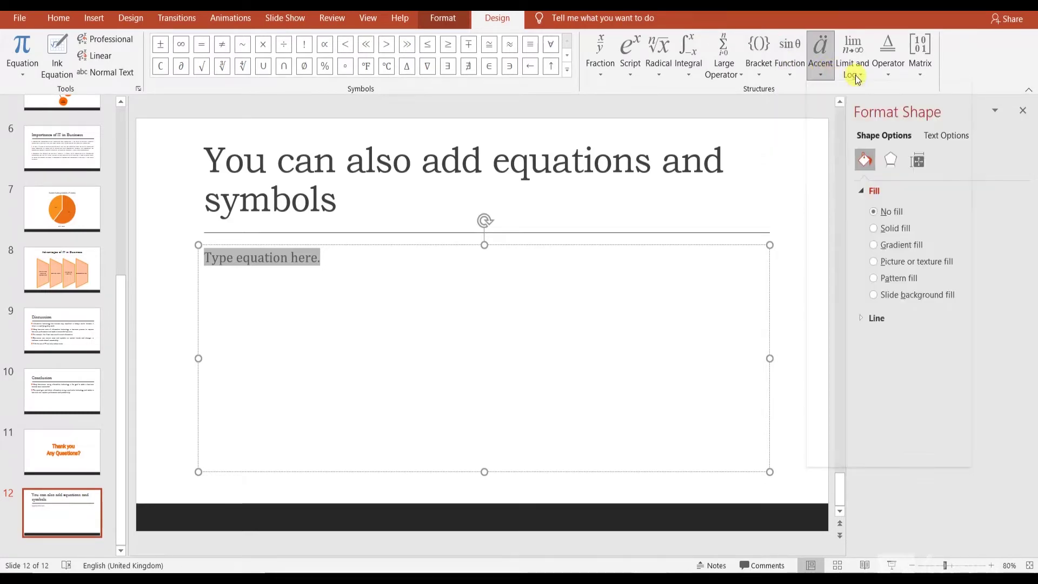
{"action": "left_click", "coordinate": [855, 75]}
{"action": "left_click", "coordinate": [893, 73]}
{"action": "left_click", "coordinate": [892, 73]}
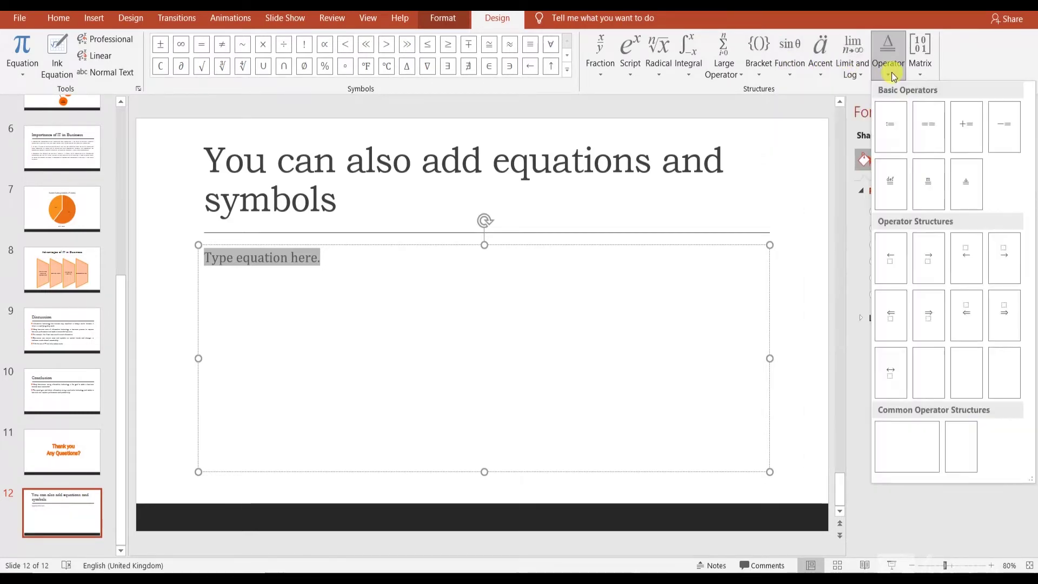
{"action": "left_click", "coordinate": [917, 70]}
{"action": "left_click", "coordinate": [917, 70]}
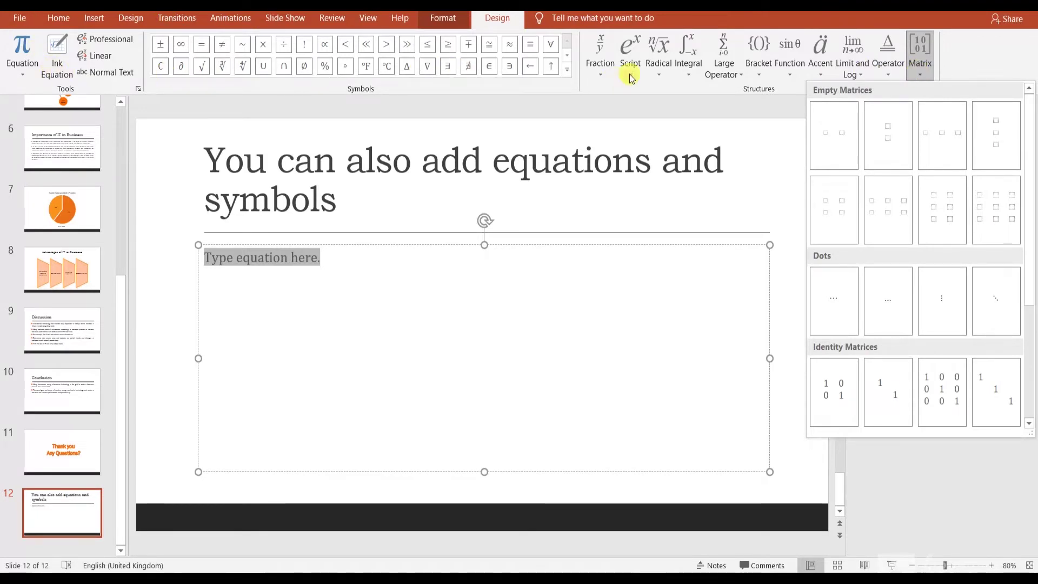
{"action": "left_click", "coordinate": [606, 77]}
{"action": "left_click", "coordinate": [606, 77]}
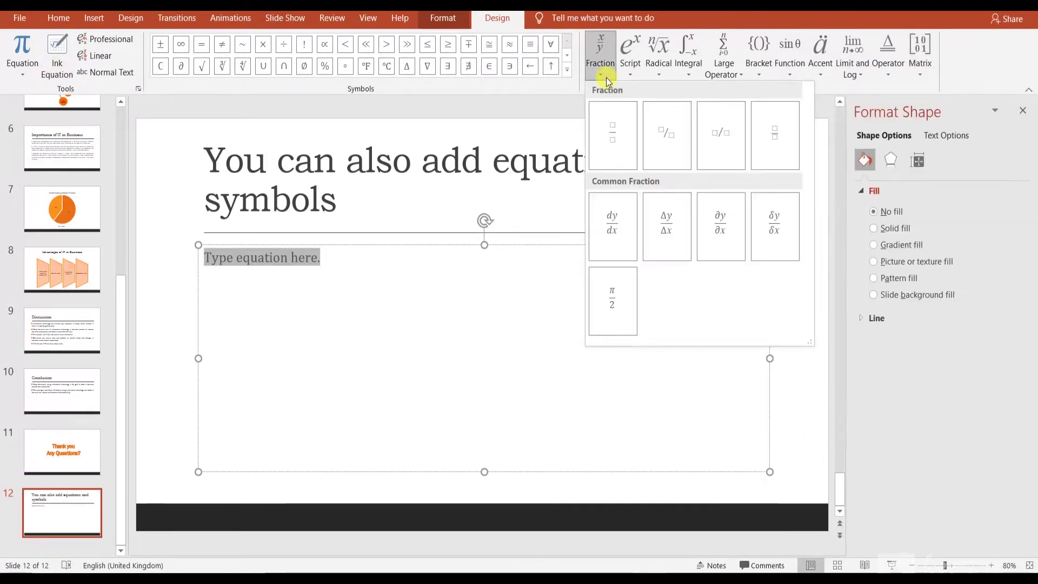
Insert the e^-iωt expression from the Script structures gallery.
{"action": "left_click", "coordinate": [640, 76]}
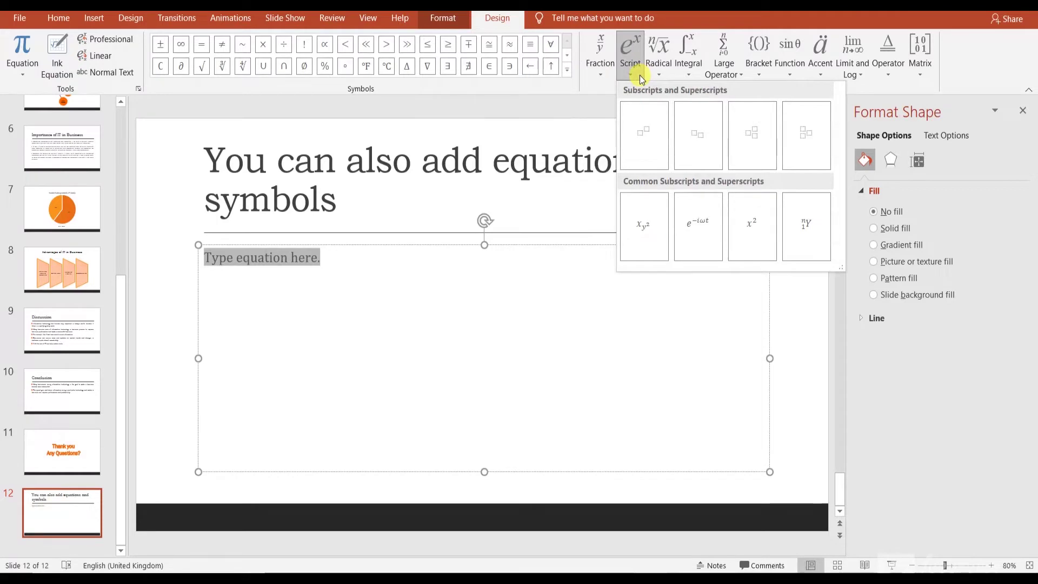
{"action": "left_click", "coordinate": [697, 240]}
{"action": "left_click", "coordinate": [246, 265]}
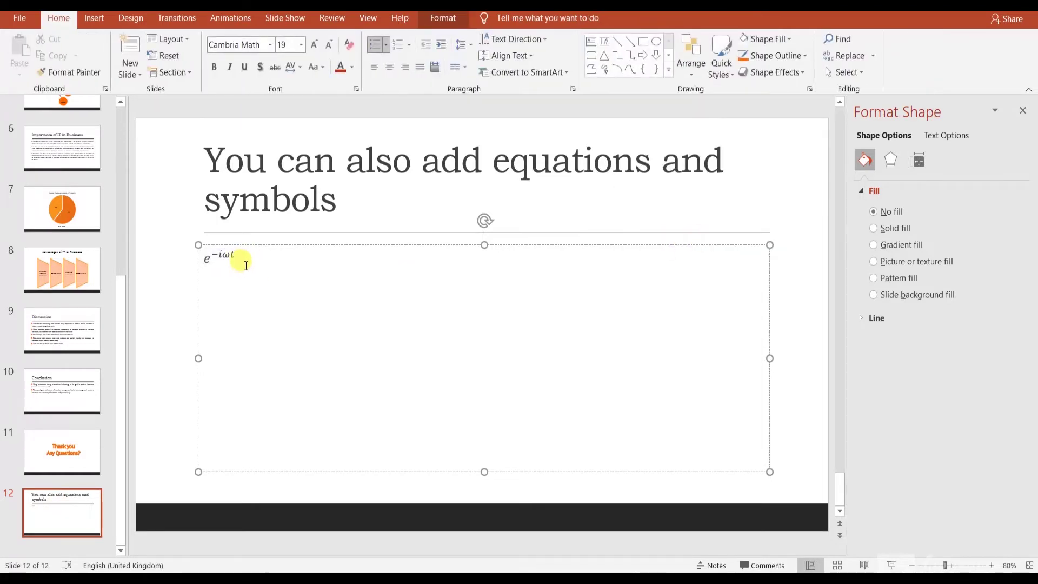
{"action": "left_click", "coordinate": [204, 254]}
Keep the first equation in Cambria Math and enlarge it one size step.
{"action": "left_click", "coordinate": [58, 18]}
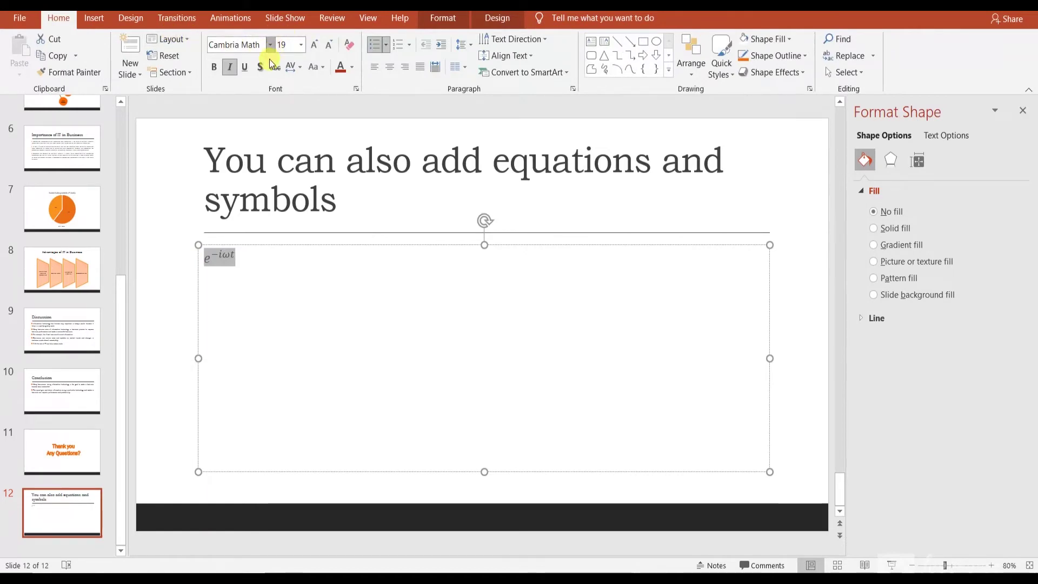
{"action": "left_click", "coordinate": [270, 44]}
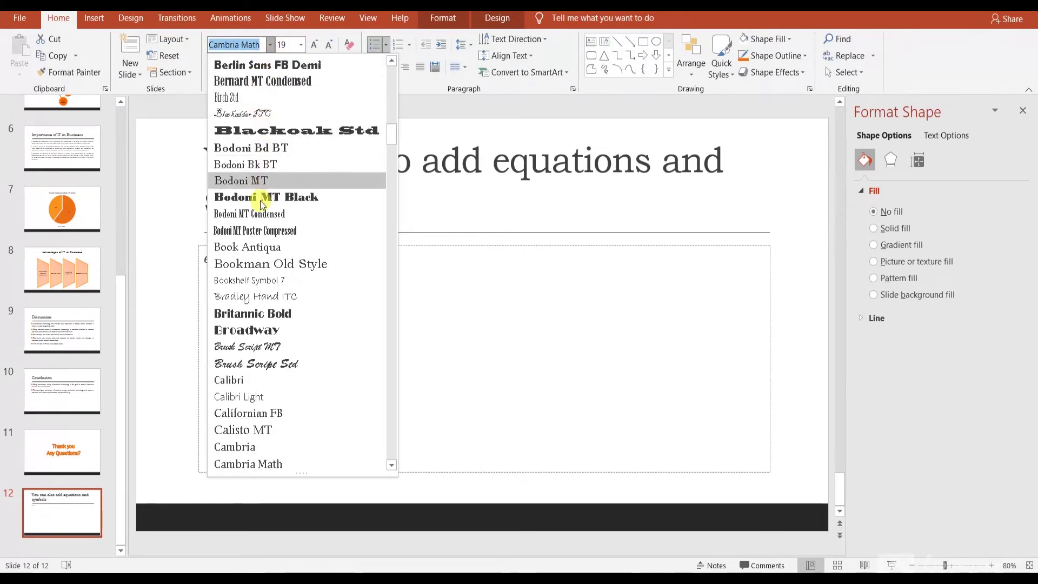
{"action": "left_click", "coordinate": [266, 263]}
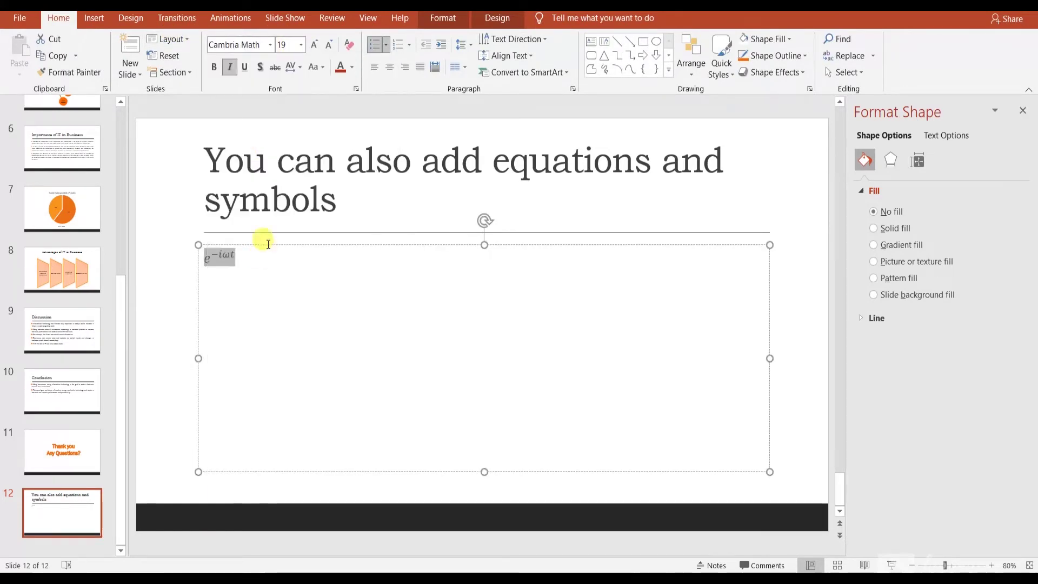
{"action": "left_click", "coordinate": [313, 46]}
Add the built-in Area of Circle equation A = πr² on a new line below.
{"action": "left_click", "coordinate": [331, 288]}
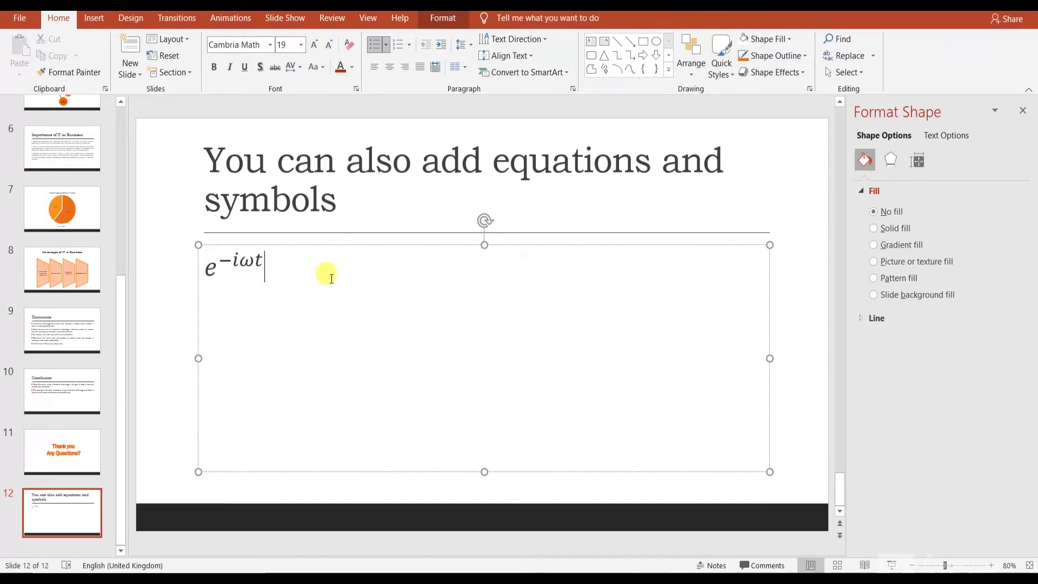
{"action": "key", "text": "Return"}
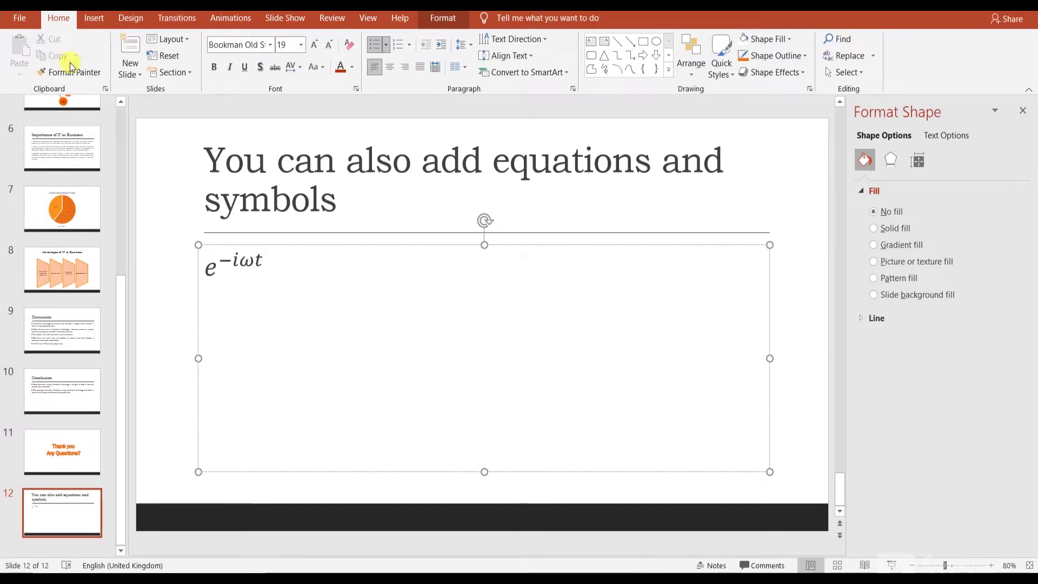
{"action": "left_click", "coordinate": [90, 18]}
{"action": "left_click", "coordinate": [706, 77]}
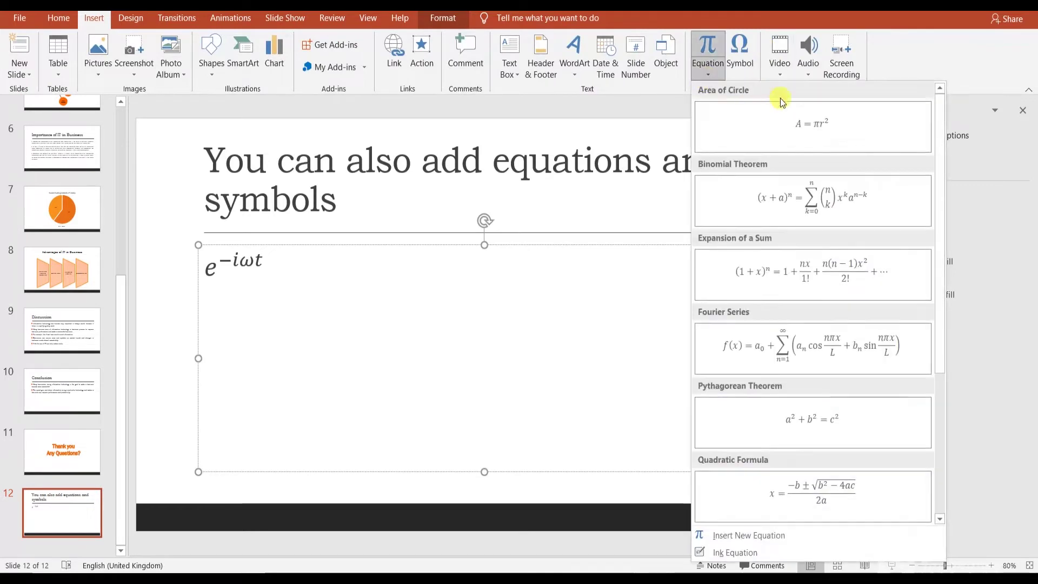
{"action": "left_click", "coordinate": [813, 137]}
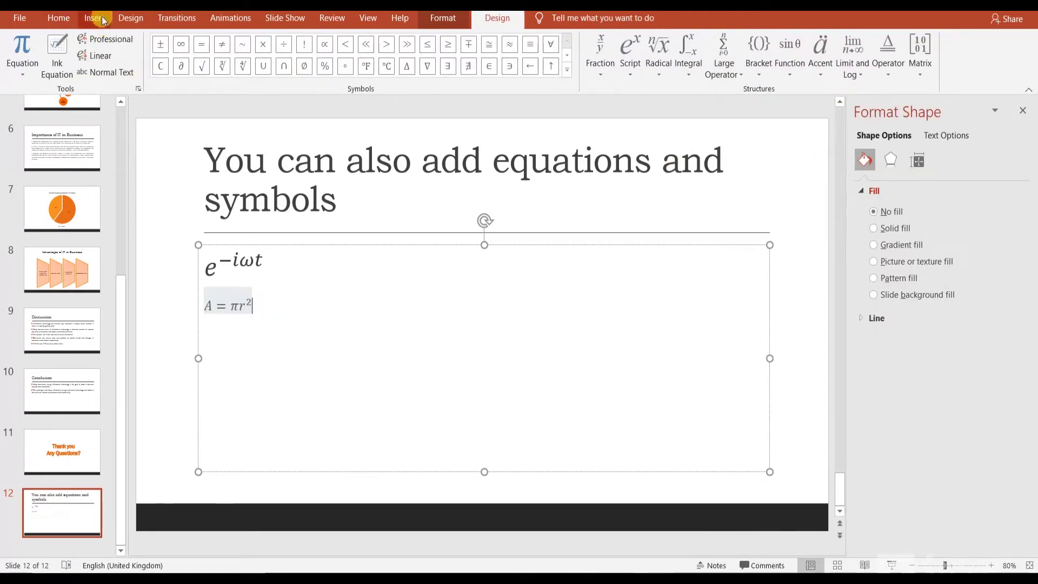
{"action": "left_click", "coordinate": [283, 301]}
{"action": "key", "text": "Return"}
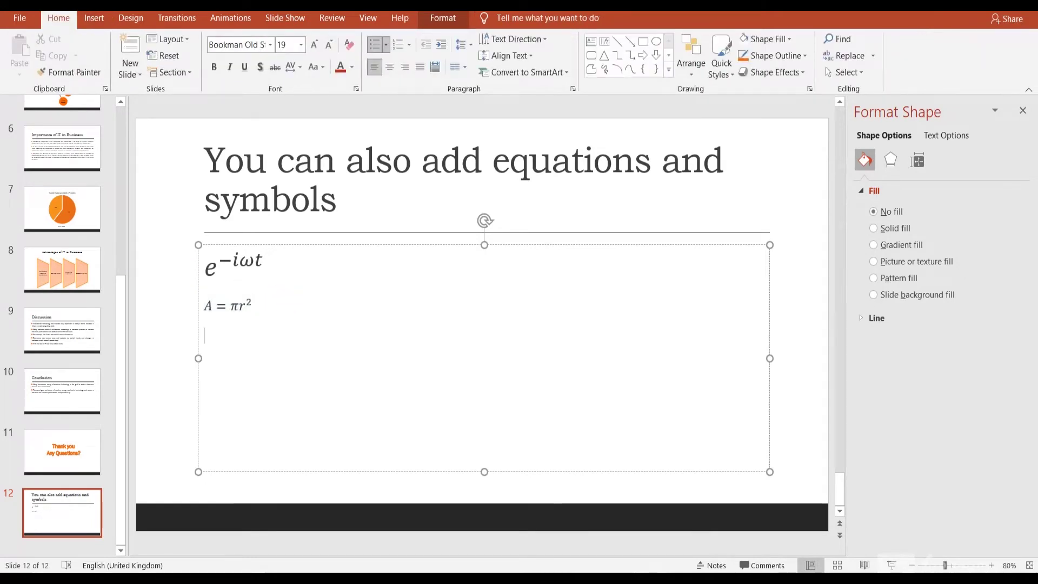
Insert a new blank equation holding an empty three-row, two-column matrix.
{"action": "left_click", "coordinate": [94, 18]}
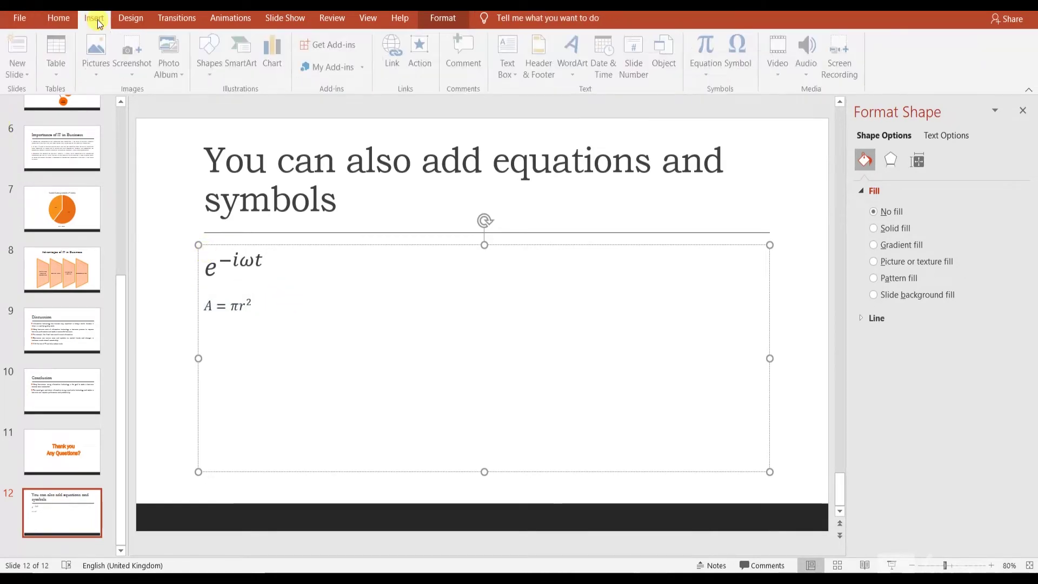
{"action": "left_click", "coordinate": [700, 79]}
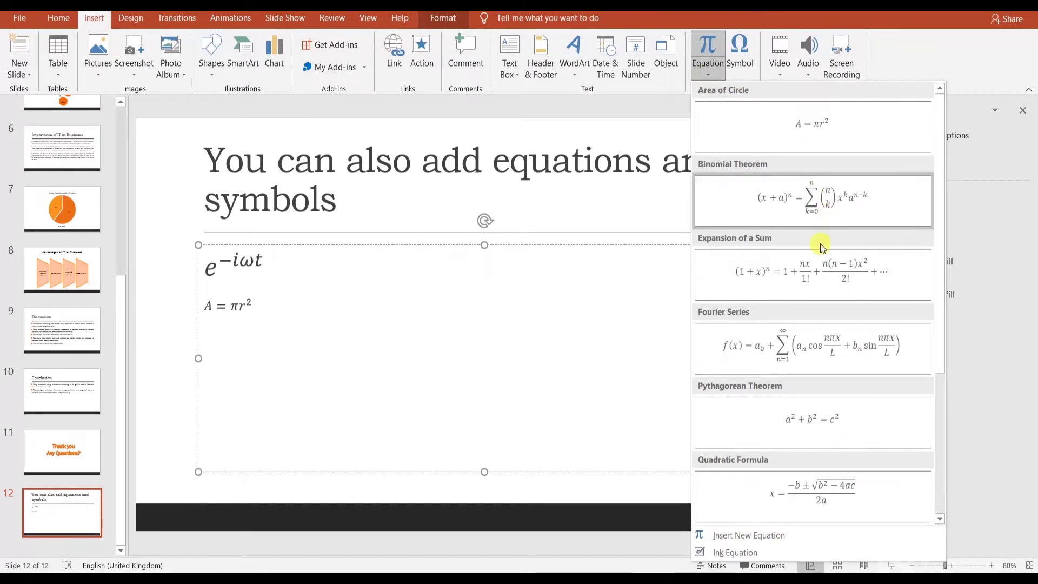
{"action": "left_click", "coordinate": [767, 535]}
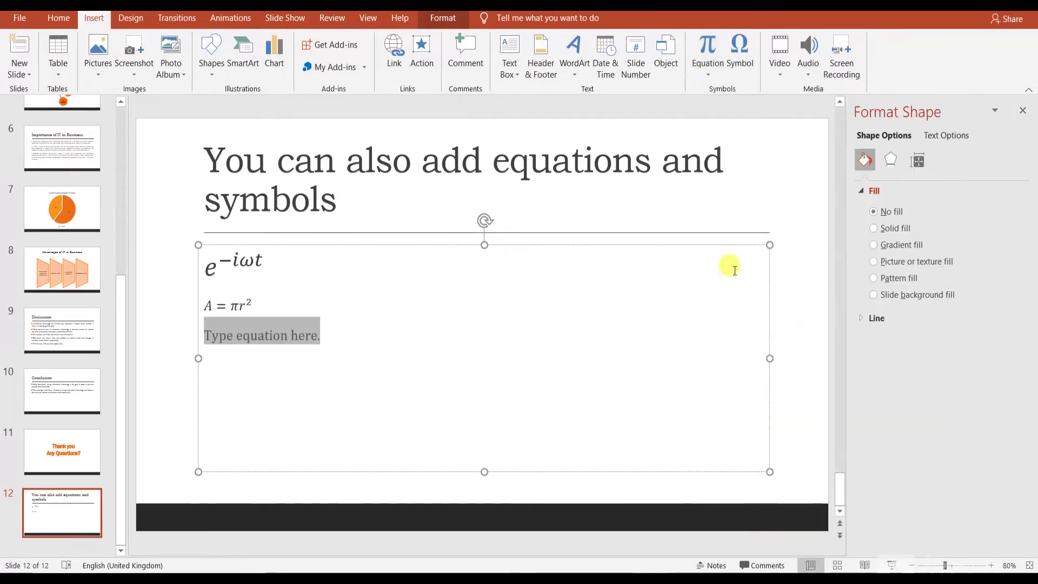
{"action": "left_click", "coordinate": [766, 76]}
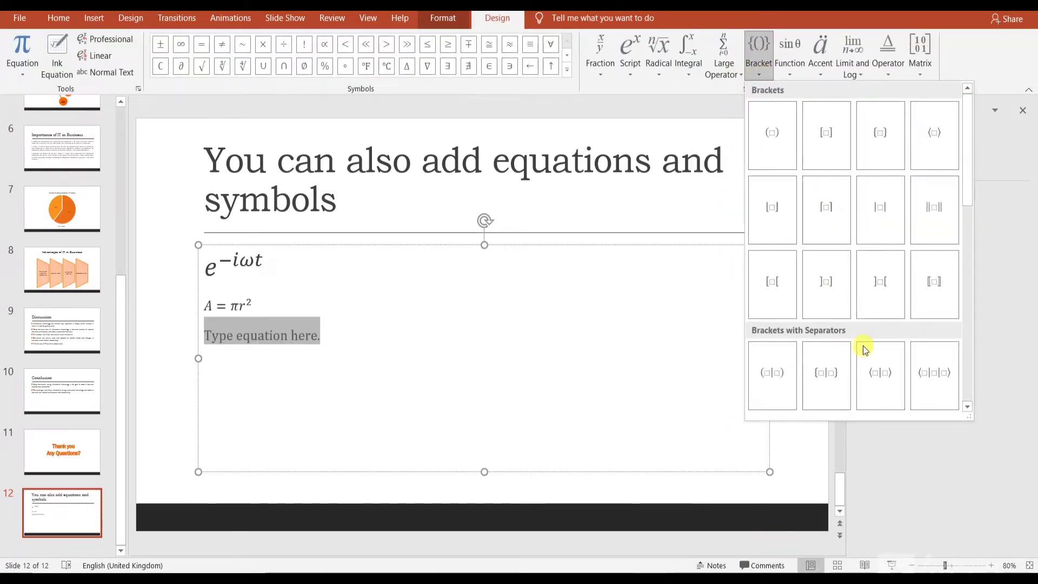
{"action": "left_click", "coordinate": [790, 79]}
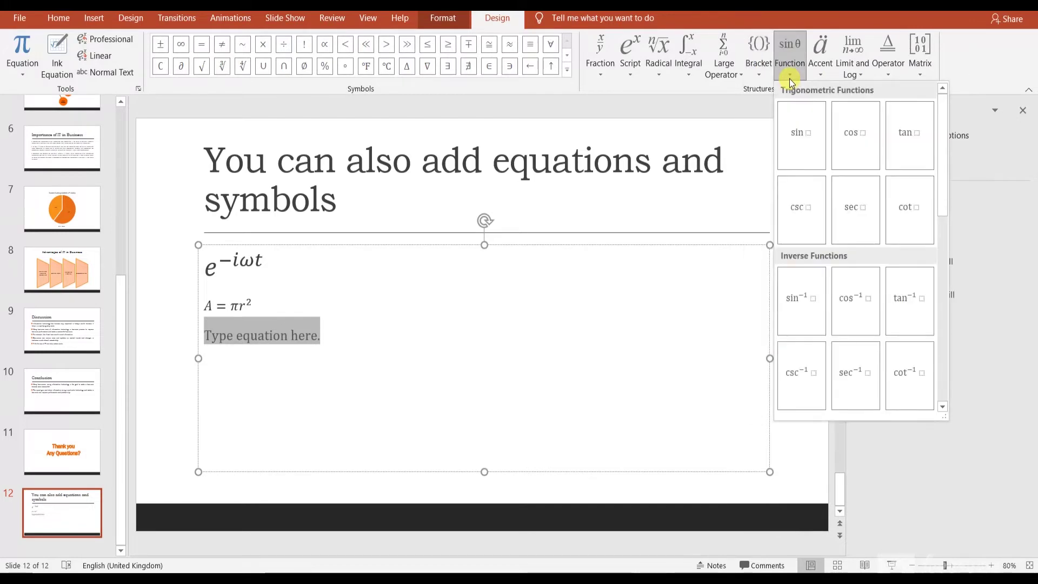
{"action": "left_click", "coordinate": [915, 74]}
{"action": "left_click", "coordinate": [943, 222]}
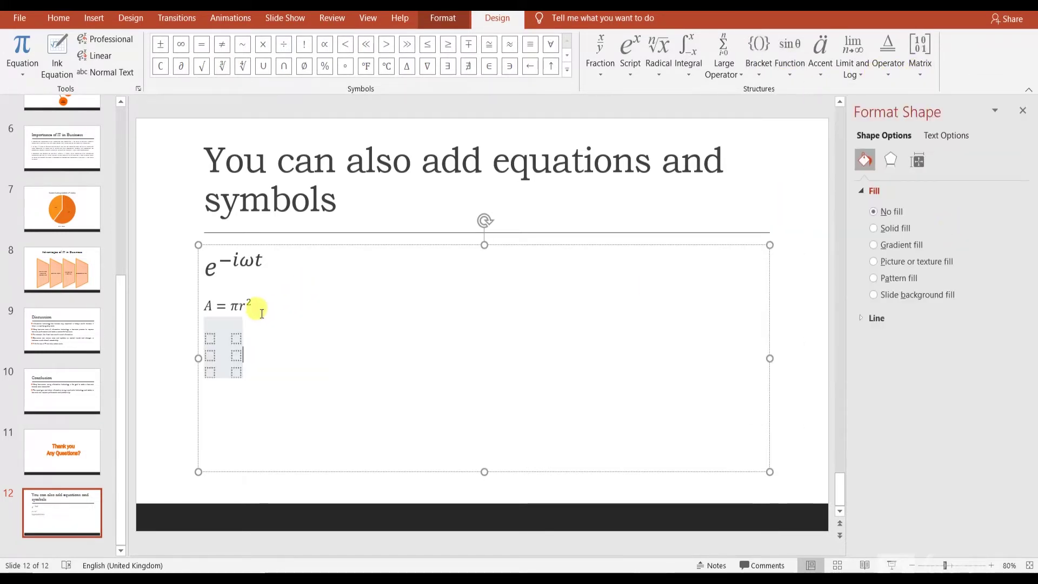
Fill the matrix cells with 6, 6, 4, 5, 4, 6.
{"action": "left_click", "coordinate": [210, 339]}
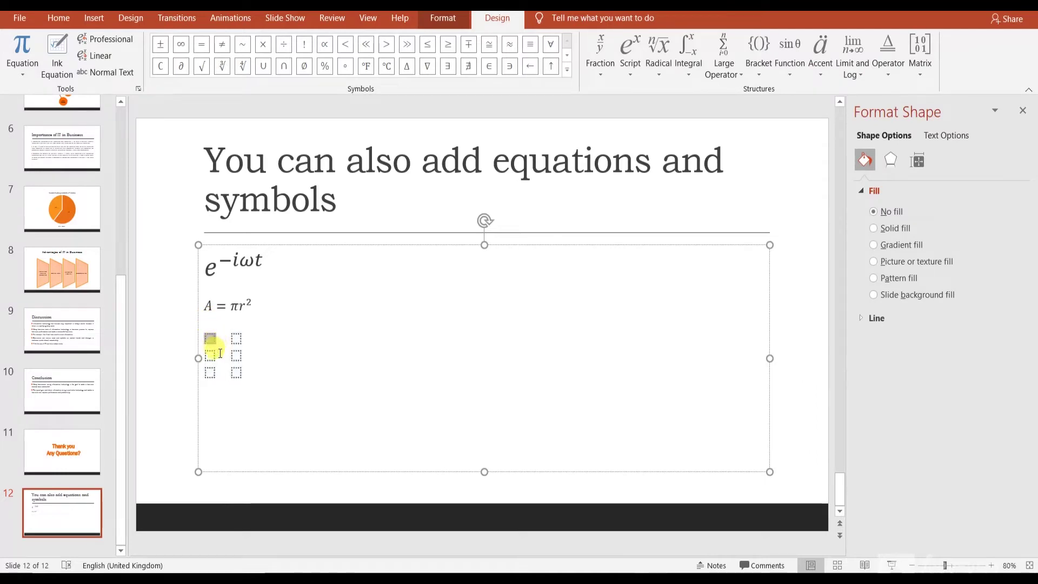
{"action": "type", "text": "6"}
{"action": "left_click", "coordinate": [237, 339]}
{"action": "type", "text": "6"}
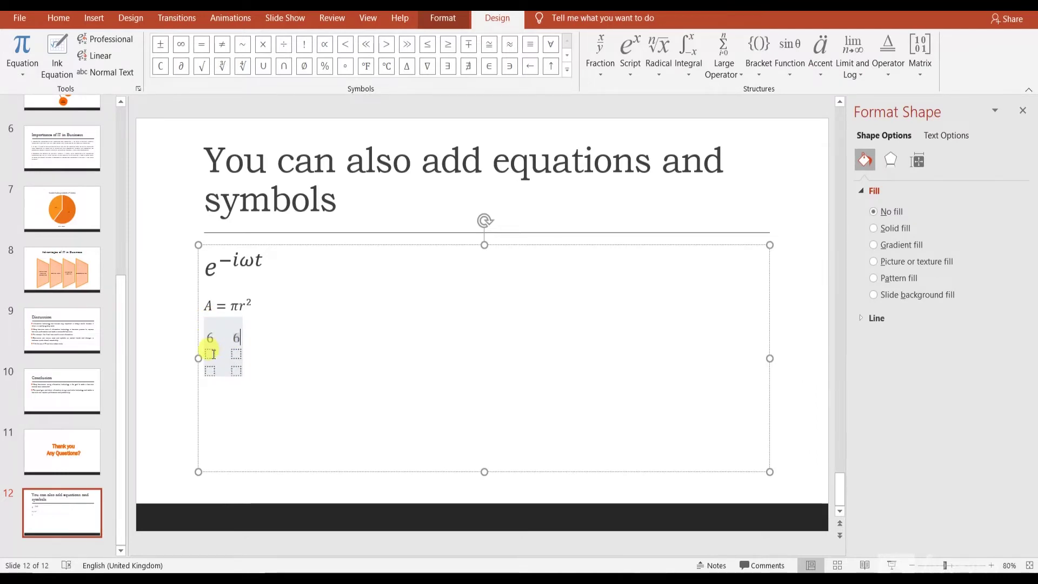
{"action": "left_click", "coordinate": [210, 356]}
{"action": "type", "text": "4"}
{"action": "left_click", "coordinate": [236, 354]}
{"action": "type", "text": "5  "}
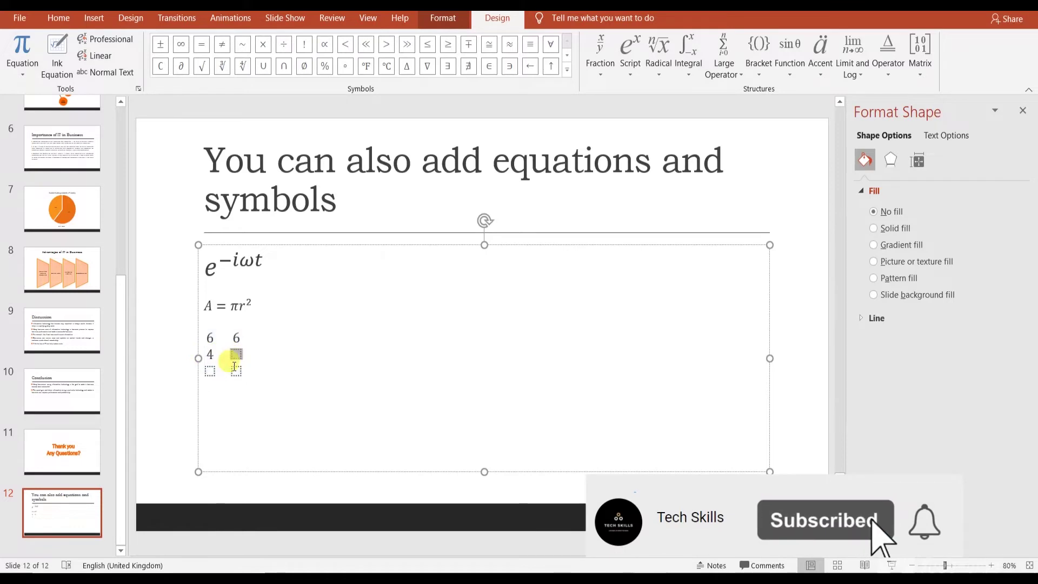
{"action": "type", "text": "6"}
{"action": "left_click", "coordinate": [210, 373]}
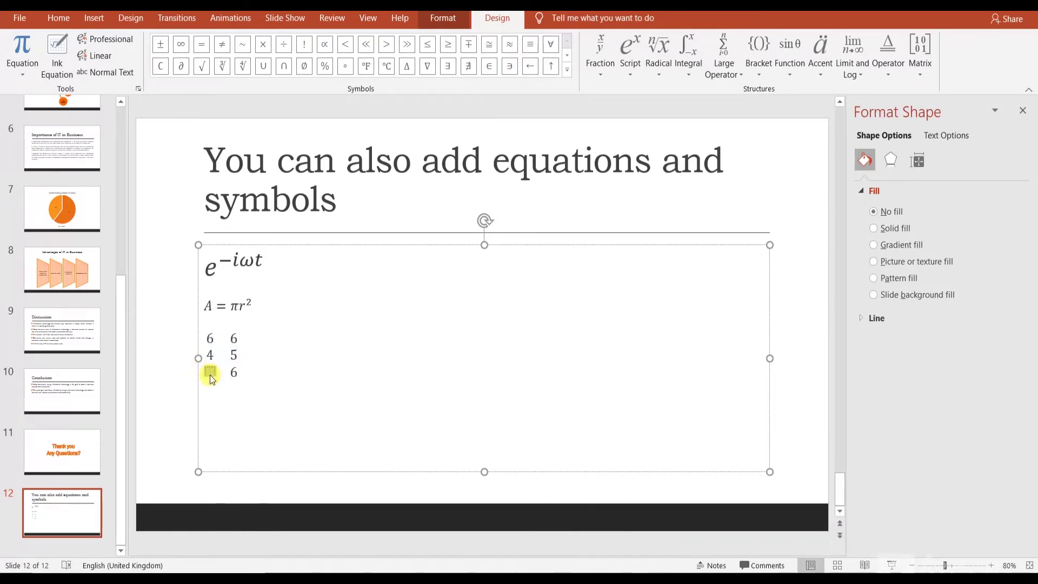
{"action": "type", "text": "4"}
{"action": "left_click", "coordinate": [270, 361]}
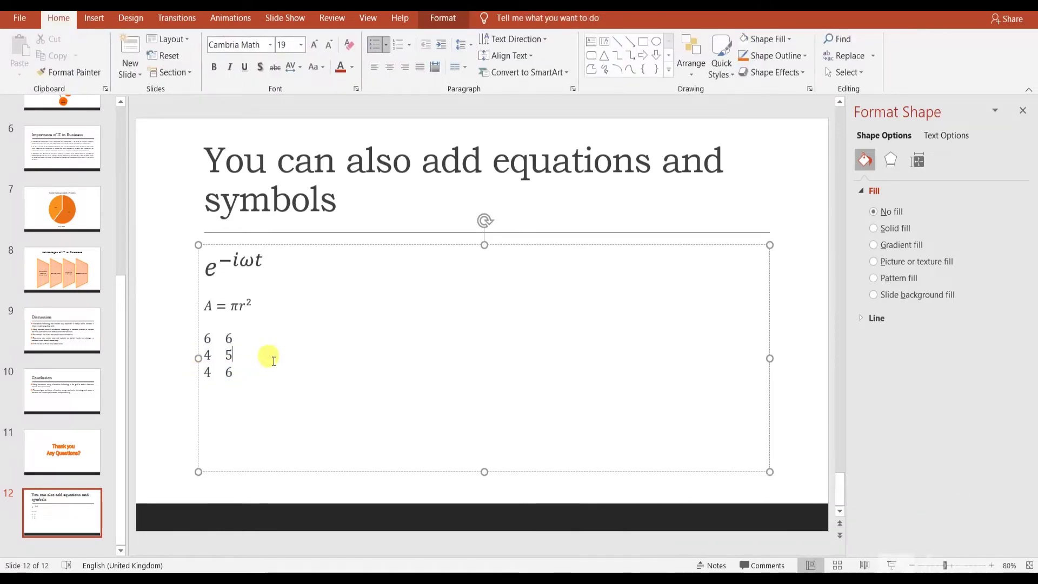
Set all three equations to Bookman Old Style at size 18, then enlarge them to 28.
{"action": "left_click_drag", "start_coordinate": [254, 381], "coordinate": [185, 262]}
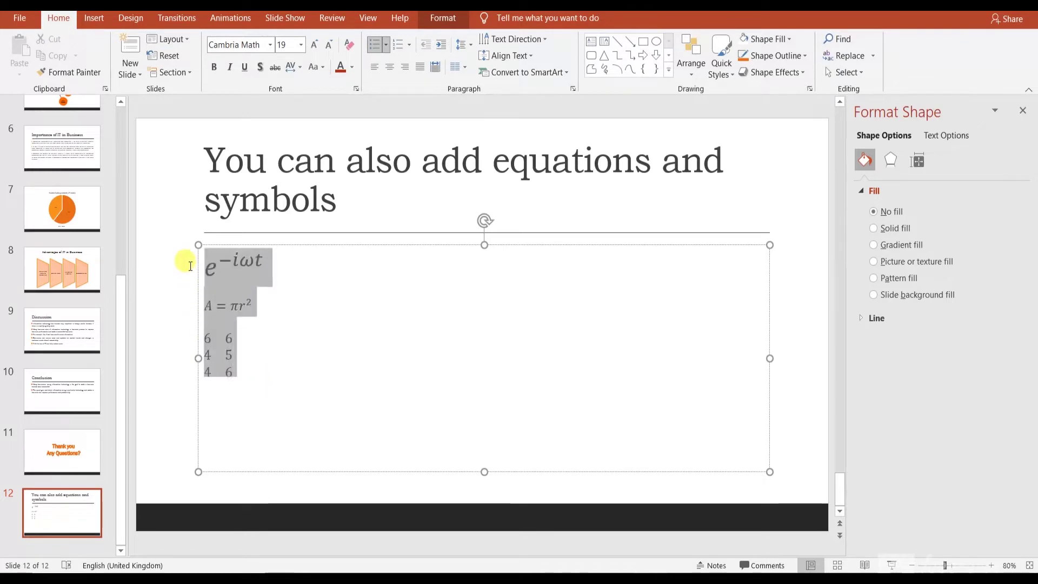
{"action": "left_click", "coordinate": [58, 18]}
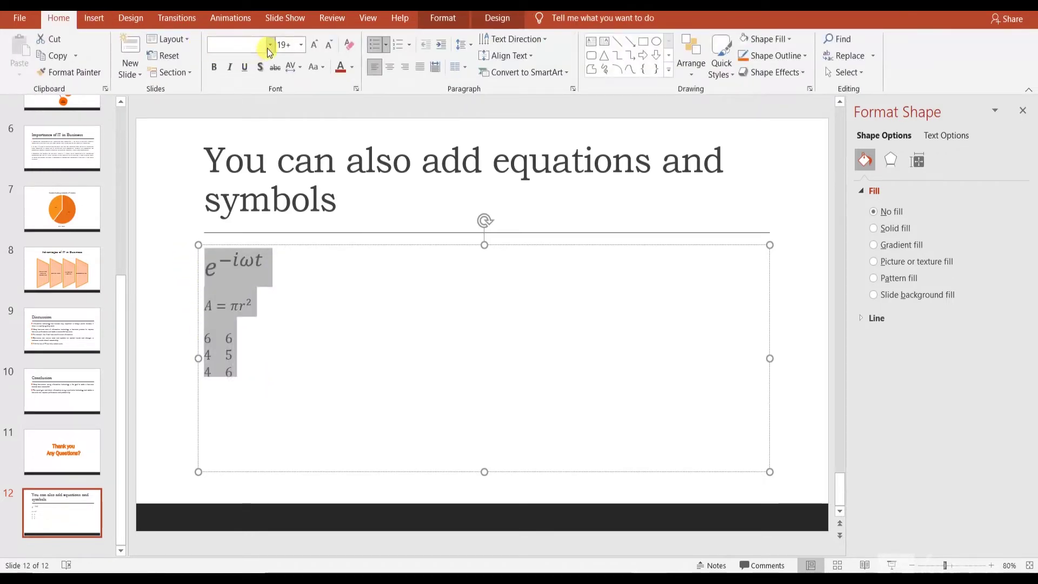
{"action": "left_click", "coordinate": [269, 45]}
{"action": "left_click", "coordinate": [248, 76]}
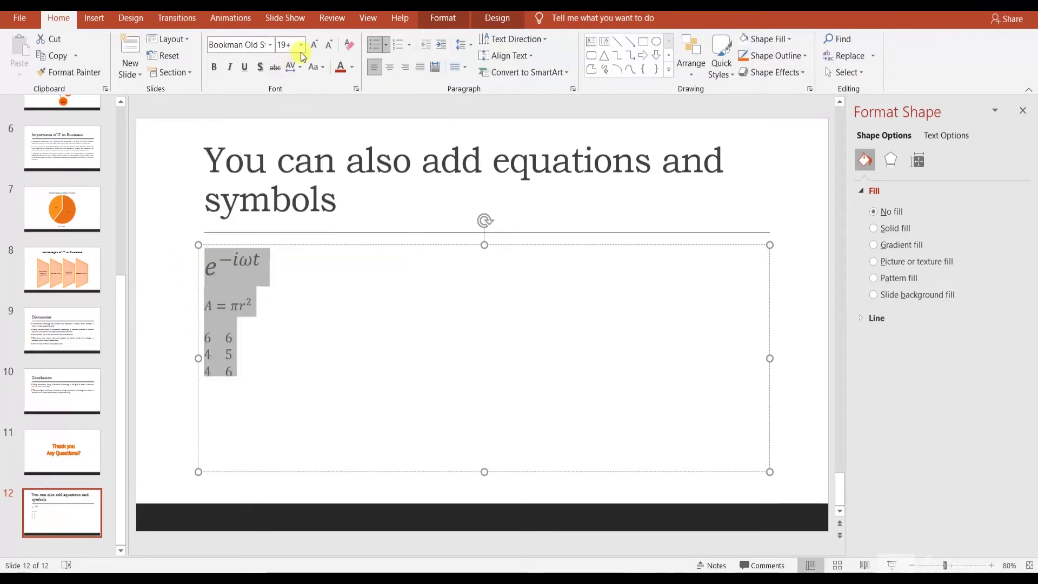
{"action": "left_click", "coordinate": [301, 44]}
{"action": "left_click", "coordinate": [290, 169]}
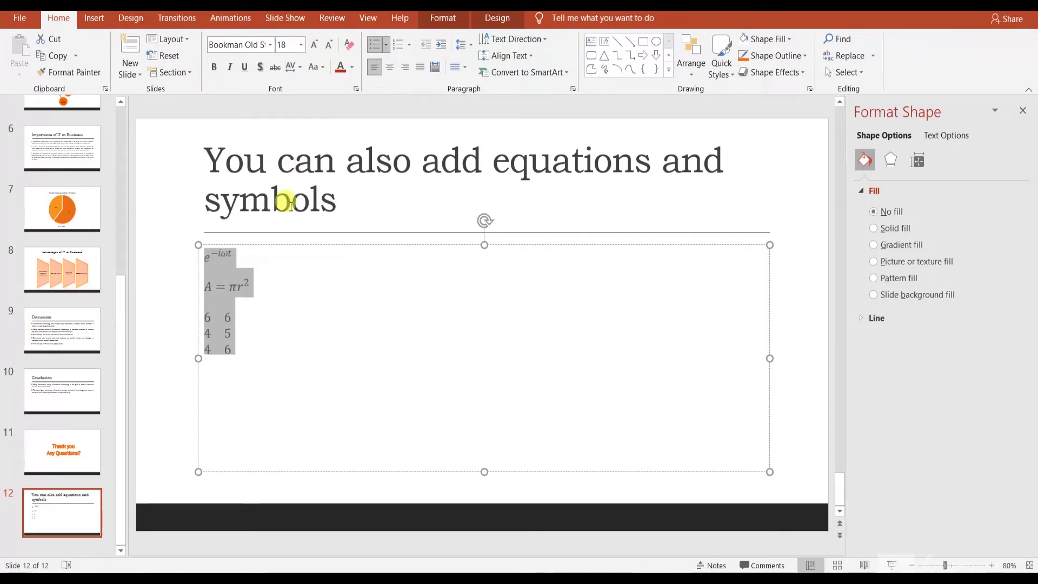
{"action": "left_click", "coordinate": [314, 46]}
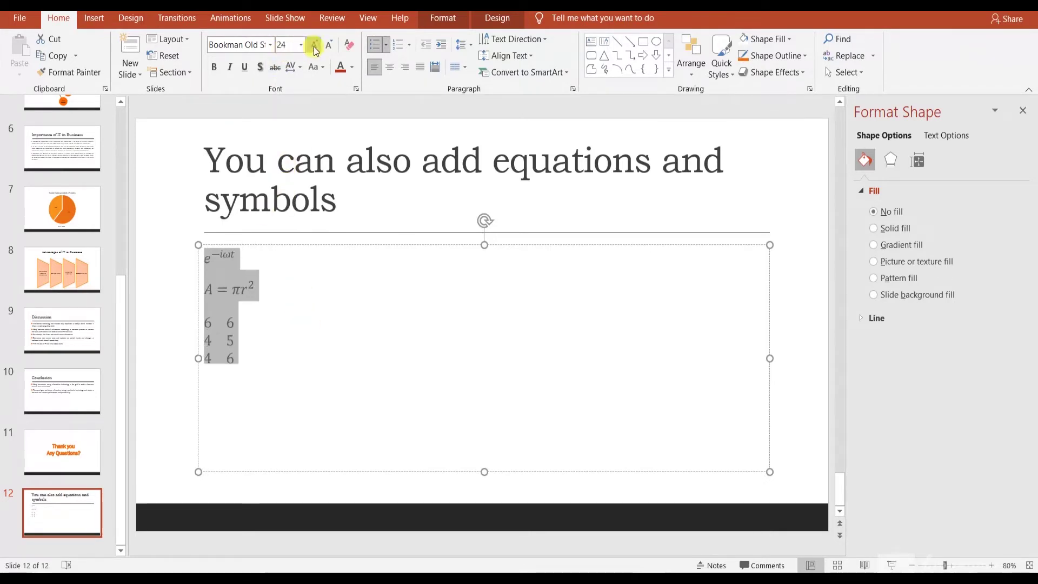
{"action": "left_click", "coordinate": [314, 45]}
{"action": "left_click", "coordinate": [314, 45]}
{"action": "left_click", "coordinate": [338, 367]}
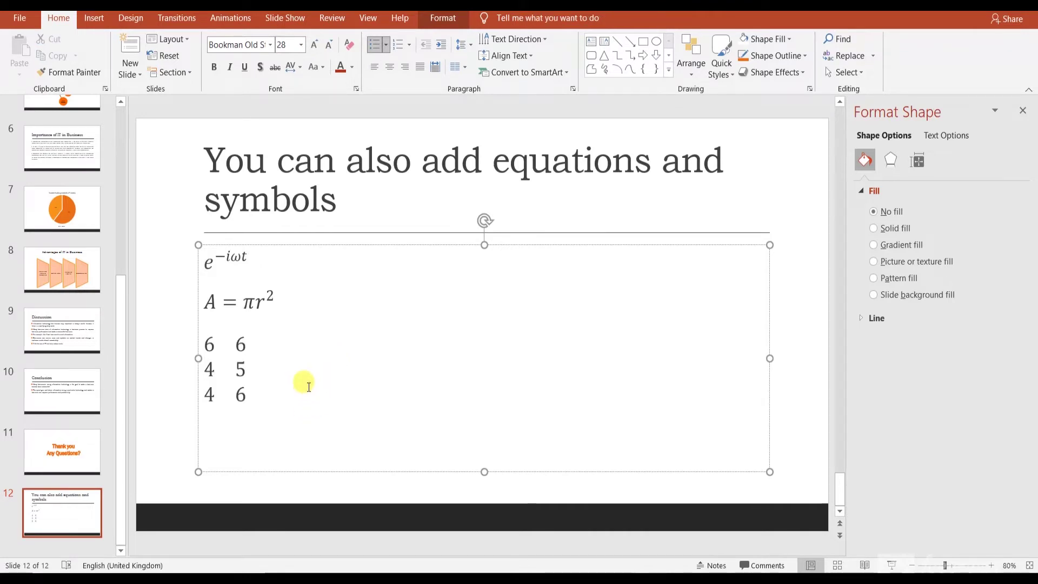
{"action": "key", "text": "ctrl+l"}
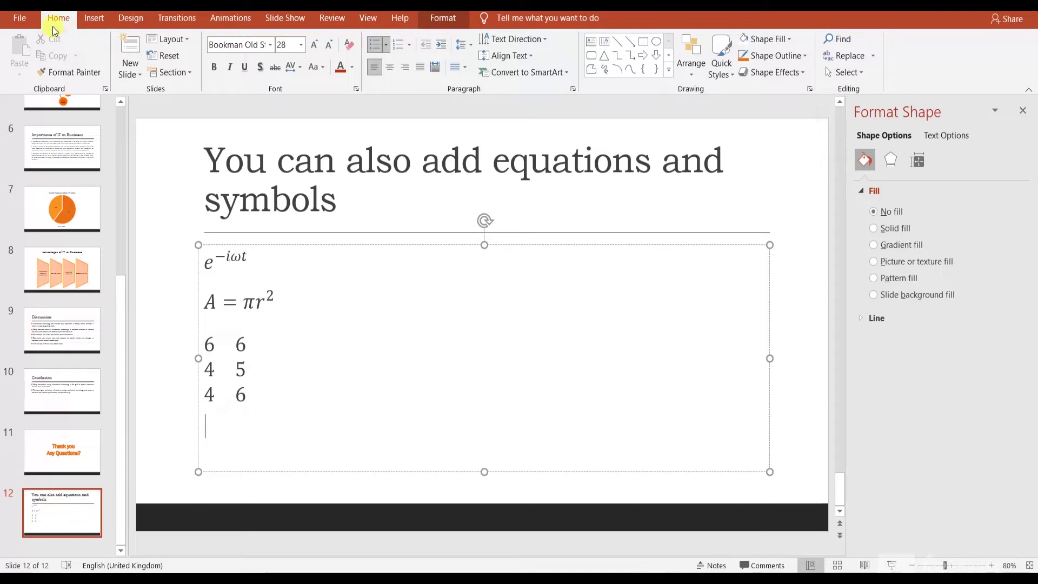
Open the Symbol dialog and browse the symbols in the Walbaum Heading font.
{"action": "left_click", "coordinate": [93, 18]}
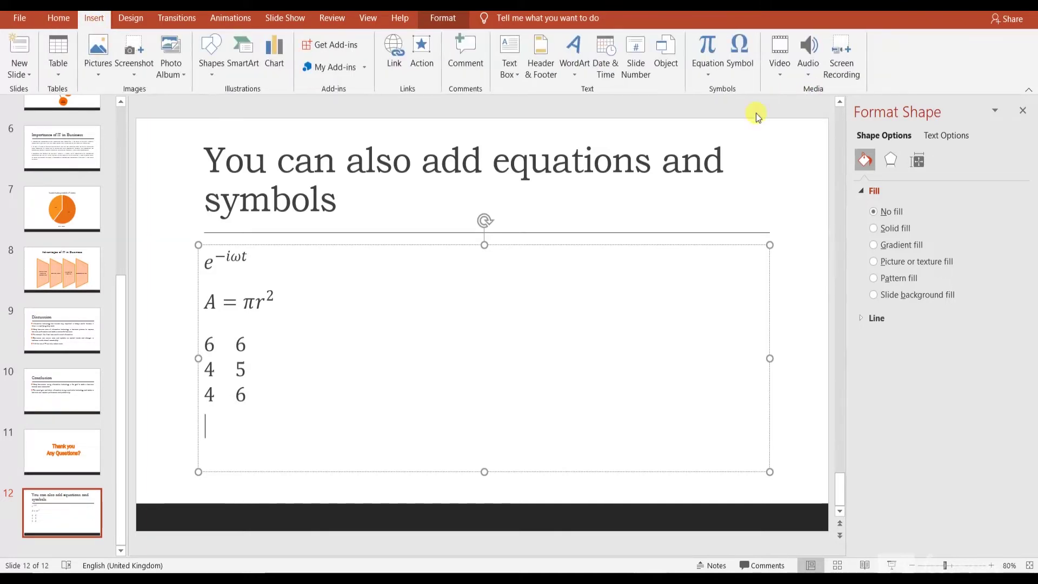
{"action": "left_click", "coordinate": [743, 69]}
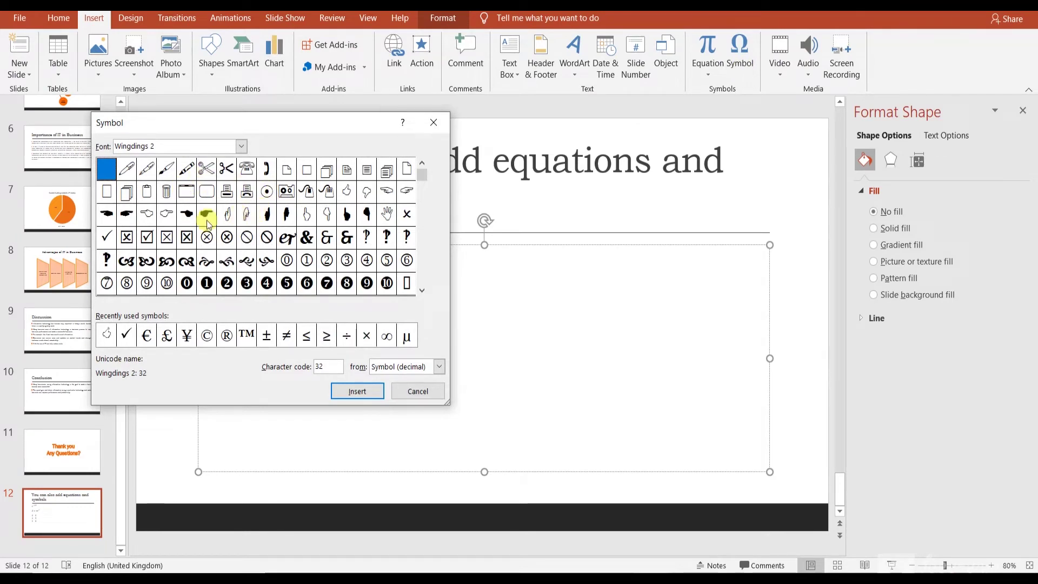
{"action": "left_click", "coordinate": [342, 196]}
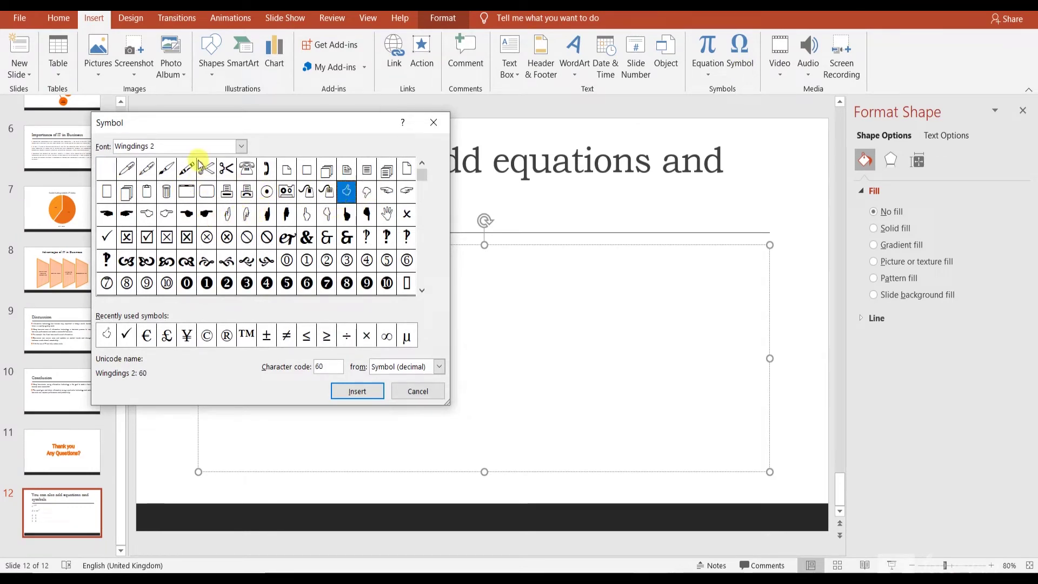
{"action": "left_click", "coordinate": [241, 147]}
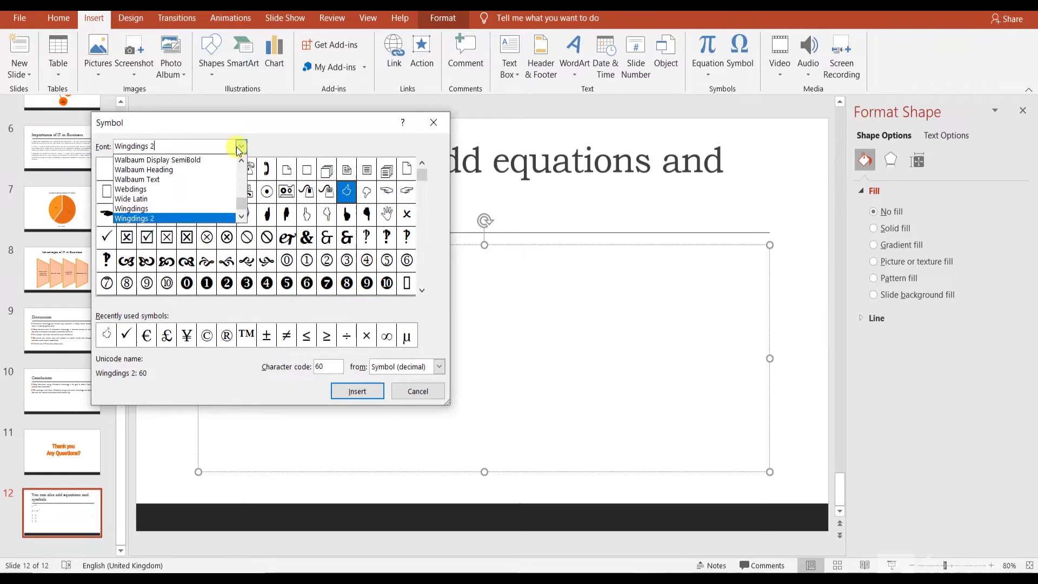
{"action": "left_click", "coordinate": [208, 169]}
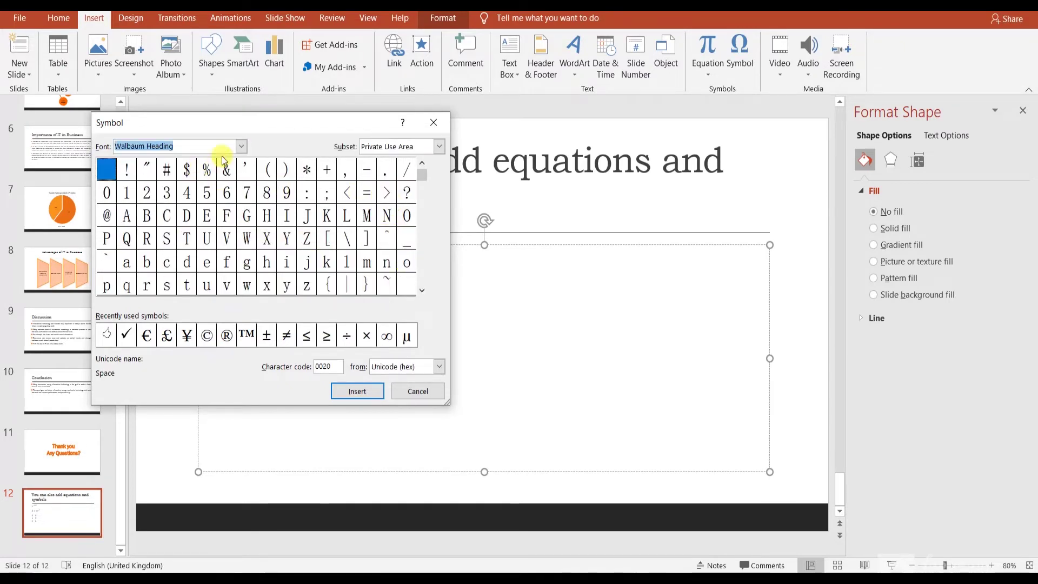
{"action": "scroll", "coordinate": [417, 263], "scroll_direction": "down", "scroll_amount": 3}
{"action": "scroll", "coordinate": [423, 277], "scroll_direction": "down", "scroll_amount": 5}
{"action": "scroll", "coordinate": [423, 278], "scroll_direction": "down", "scroll_amount": 10}
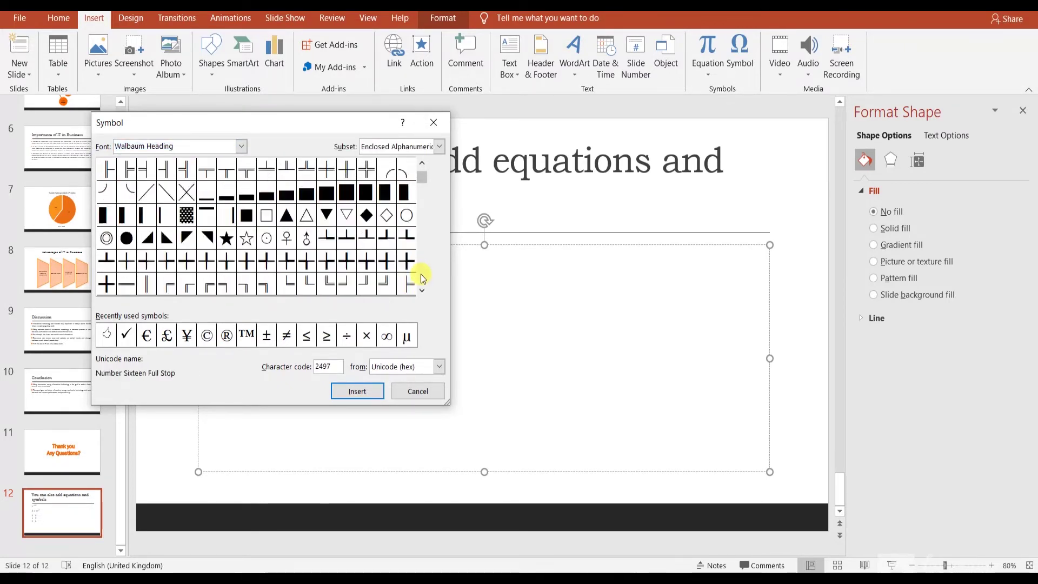
{"action": "scroll", "coordinate": [424, 278], "scroll_direction": "down", "scroll_amount": 5}
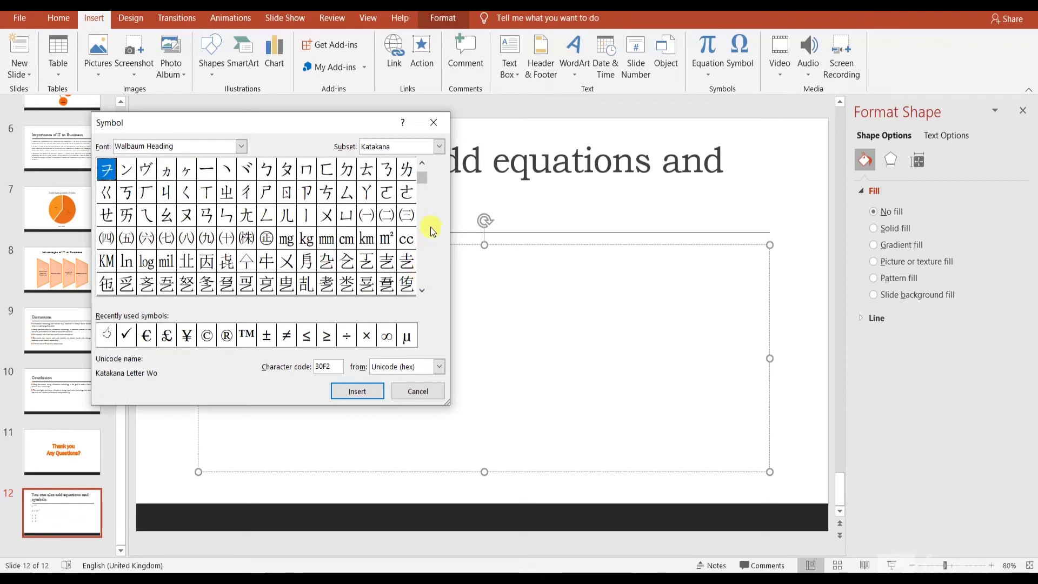
{"action": "scroll", "coordinate": [425, 172], "scroll_direction": "up", "scroll_amount": 1}
{"action": "scroll", "coordinate": [425, 171], "scroll_direction": "up", "scroll_amount": 1}
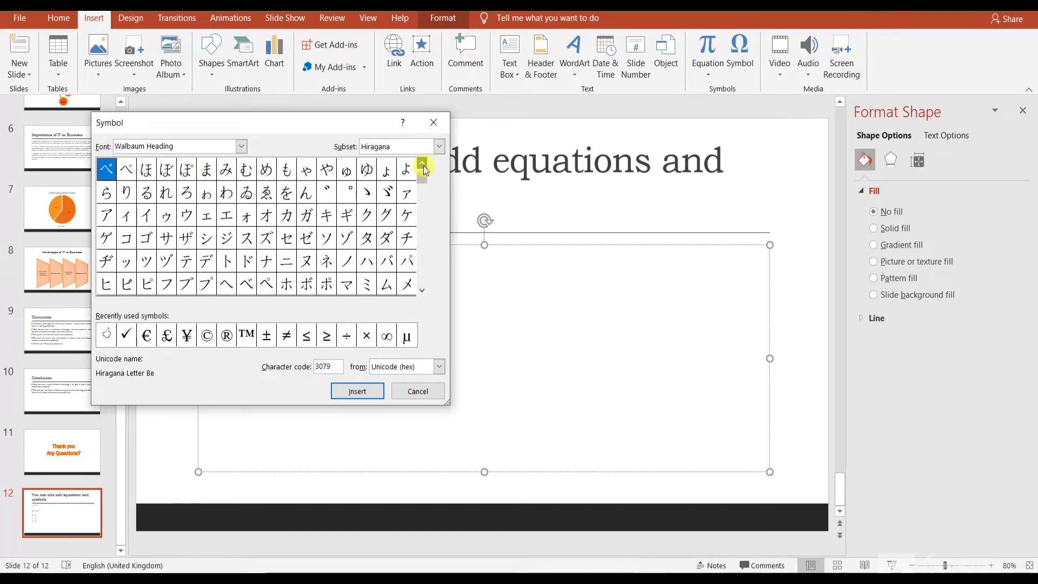
{"action": "scroll", "coordinate": [425, 170], "scroll_direction": "up", "scroll_amount": 1}
{"action": "scroll", "coordinate": [425, 170], "scroll_direction": "up", "scroll_amount": 1}
{"action": "left_click", "coordinate": [423, 165]}
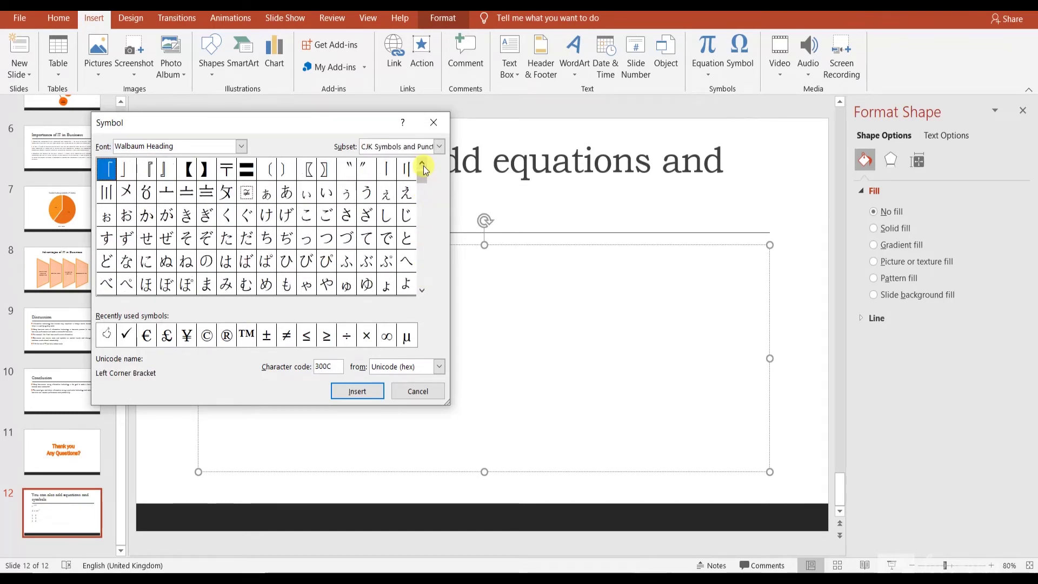
{"action": "left_click", "coordinate": [424, 165]}
{"action": "left_click", "coordinate": [424, 165]}
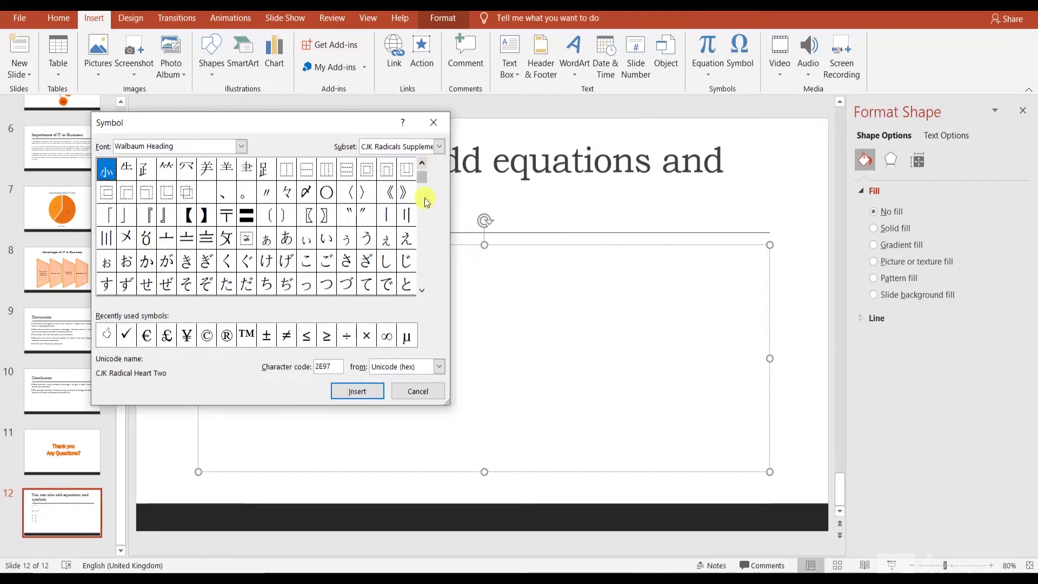
{"action": "scroll", "coordinate": [428, 277], "scroll_direction": "down", "scroll_amount": 2}
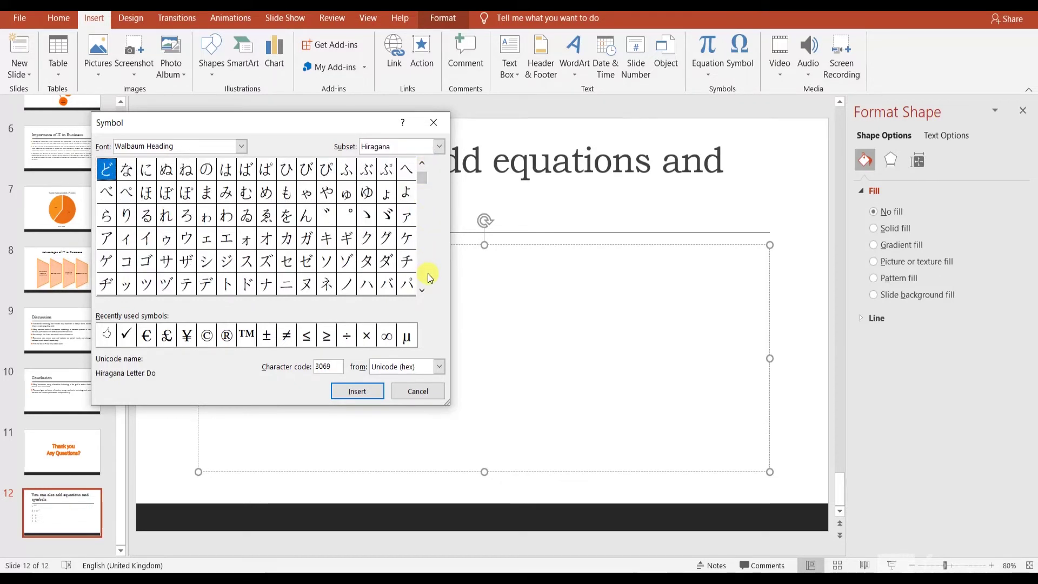
{"action": "left_click_drag", "start_coordinate": [423, 202], "coordinate": [421, 206]}
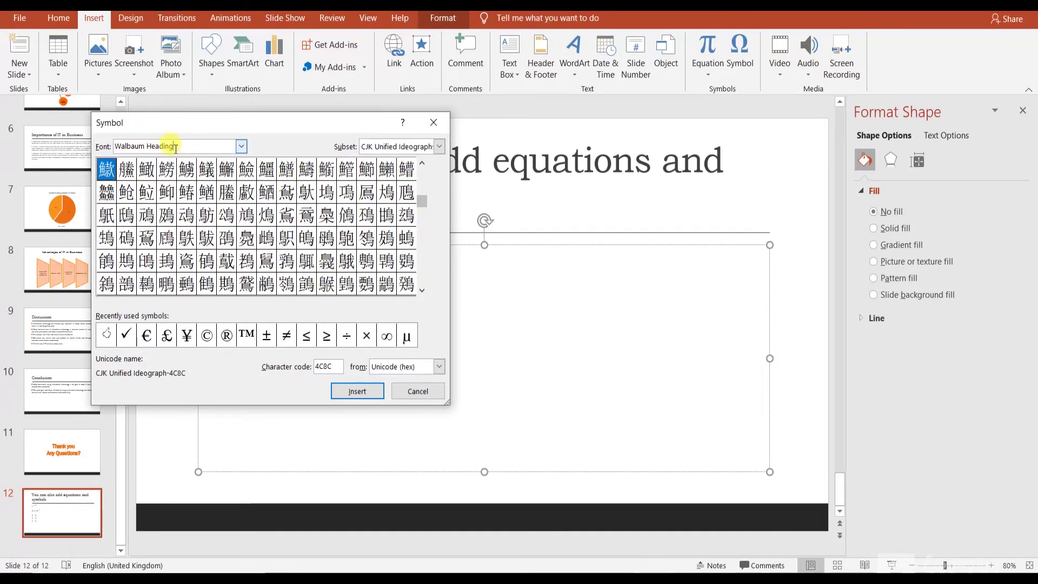
Try the Webdings and Wide Latin symbol fonts, then settle on Wingdings.
{"action": "left_click", "coordinate": [241, 146]}
{"action": "left_click", "coordinate": [201, 194]}
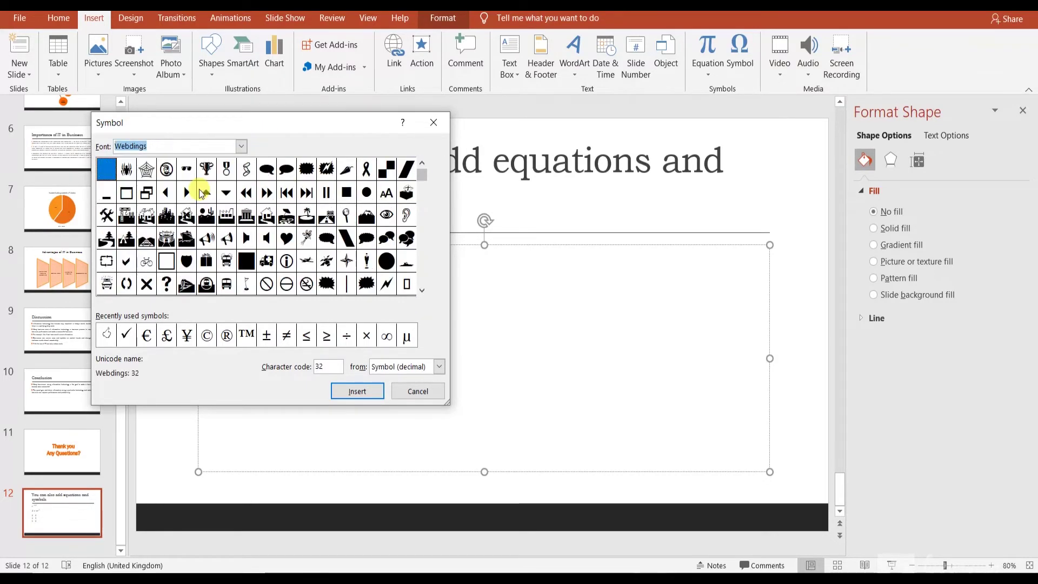
{"action": "left_click", "coordinate": [422, 265]}
{"action": "left_click", "coordinate": [422, 265]}
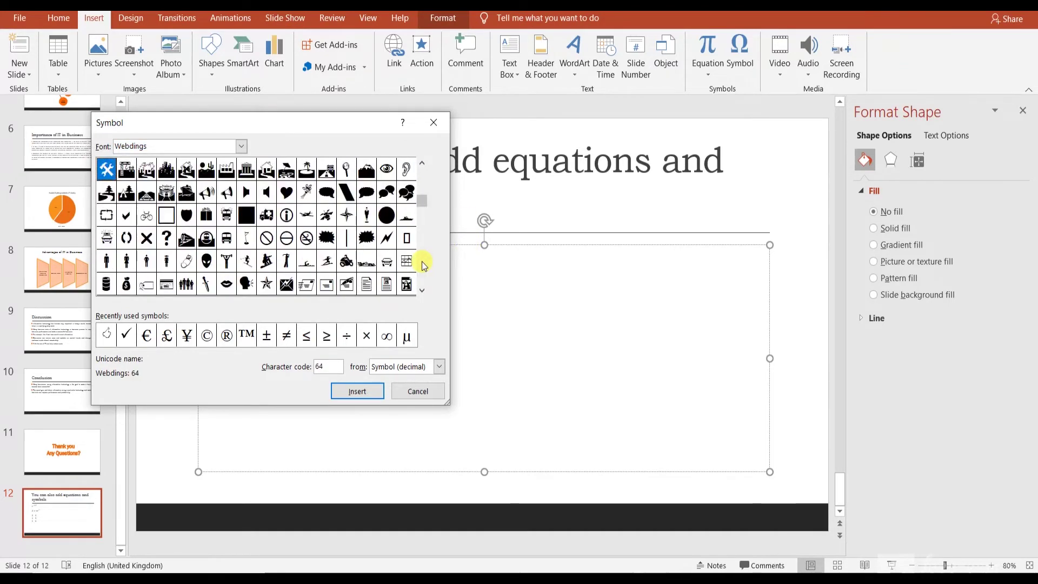
{"action": "left_click", "coordinate": [422, 261]}
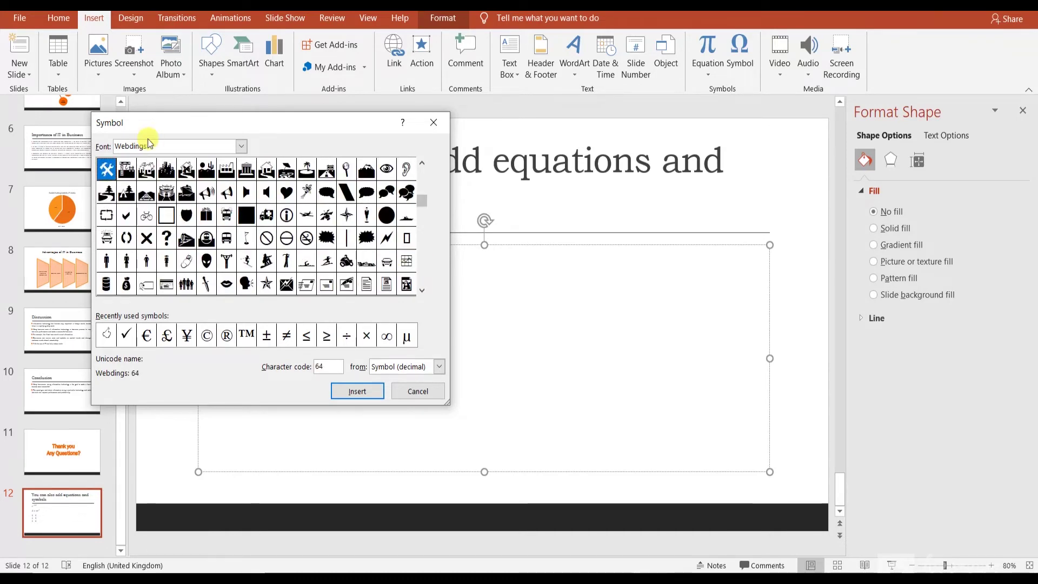
{"action": "left_click", "coordinate": [241, 146]}
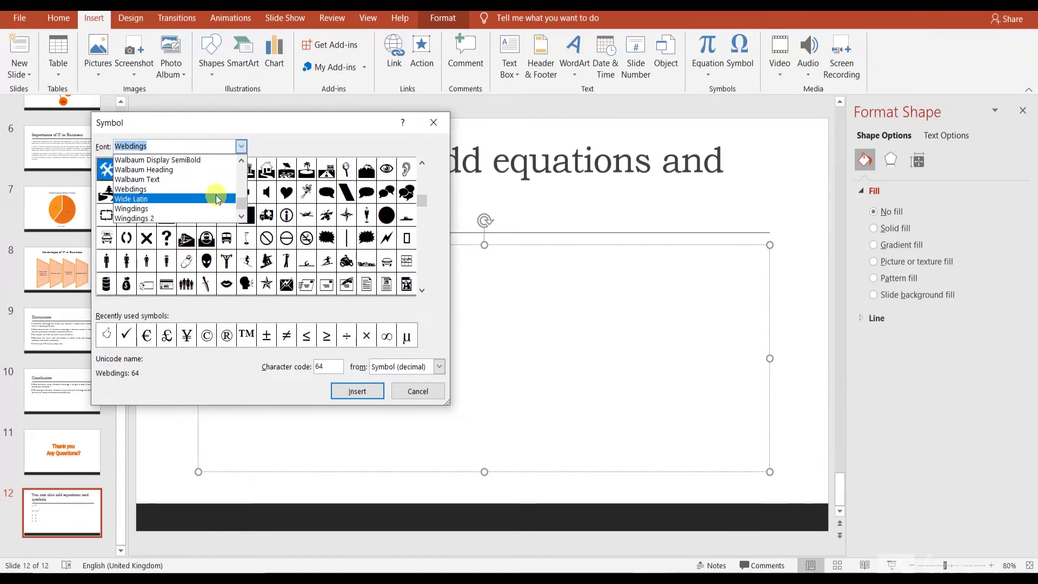
{"action": "left_click", "coordinate": [216, 198]}
{"action": "left_click", "coordinate": [417, 262]}
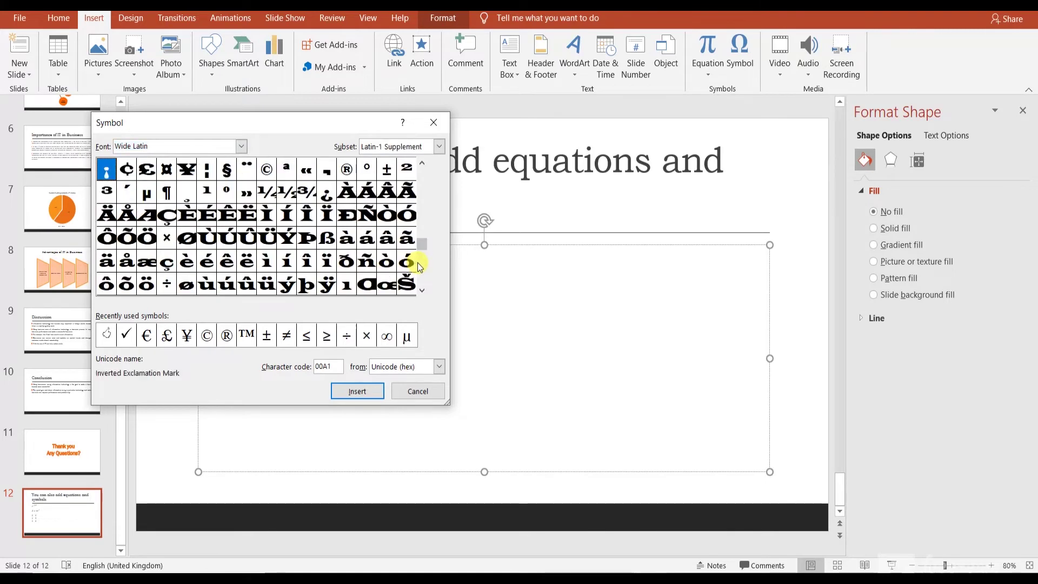
{"action": "scroll", "coordinate": [417, 262], "scroll_direction": "down", "scroll_amount": 1}
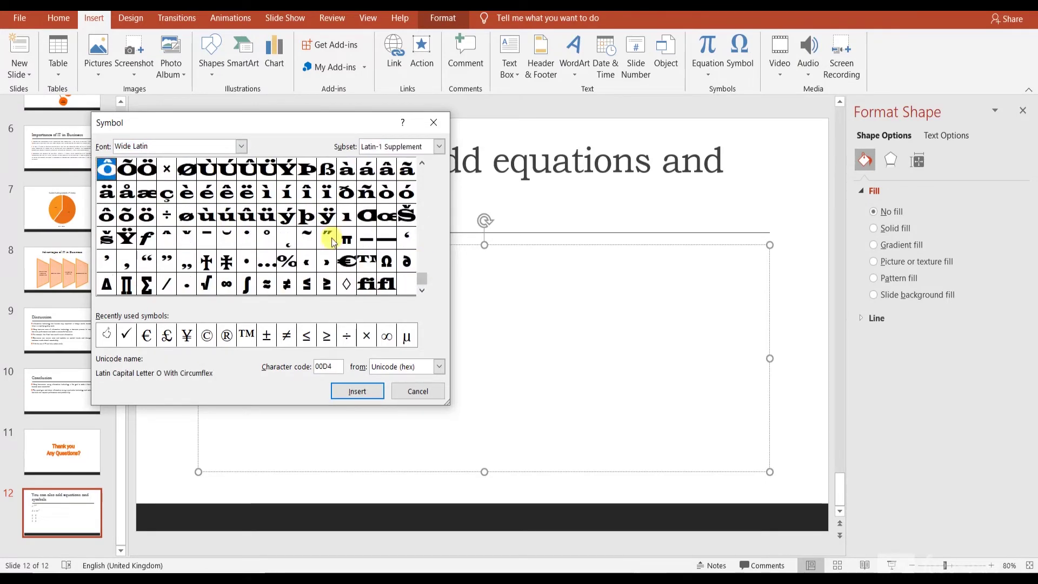
{"action": "left_click", "coordinate": [239, 146]}
{"action": "left_click", "coordinate": [220, 208]}
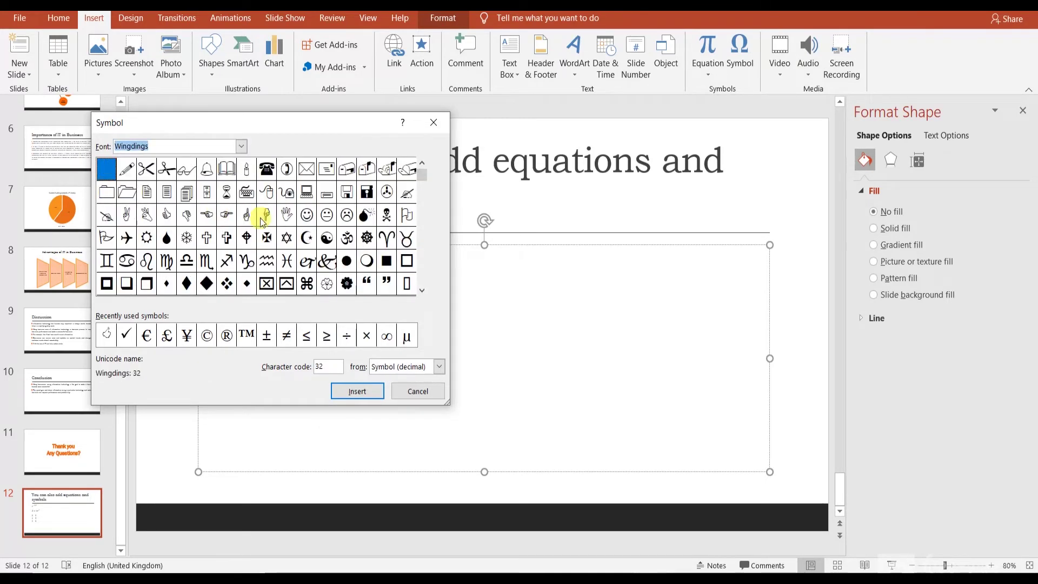
Insert the Wingdings thumbs-up, check mark and × symbols into the text.
{"action": "left_click", "coordinate": [167, 215]}
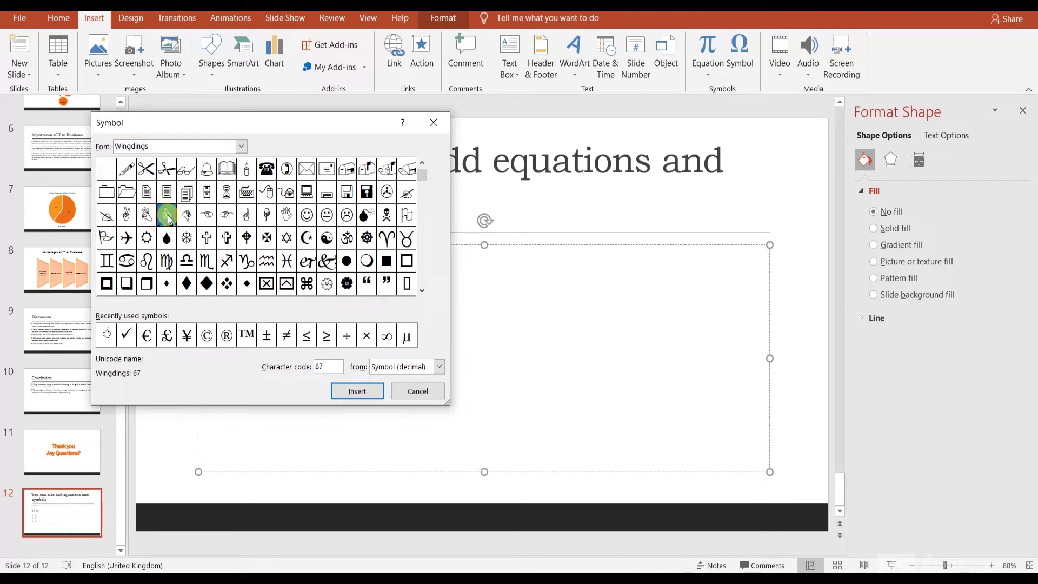
{"action": "left_click", "coordinate": [344, 392]}
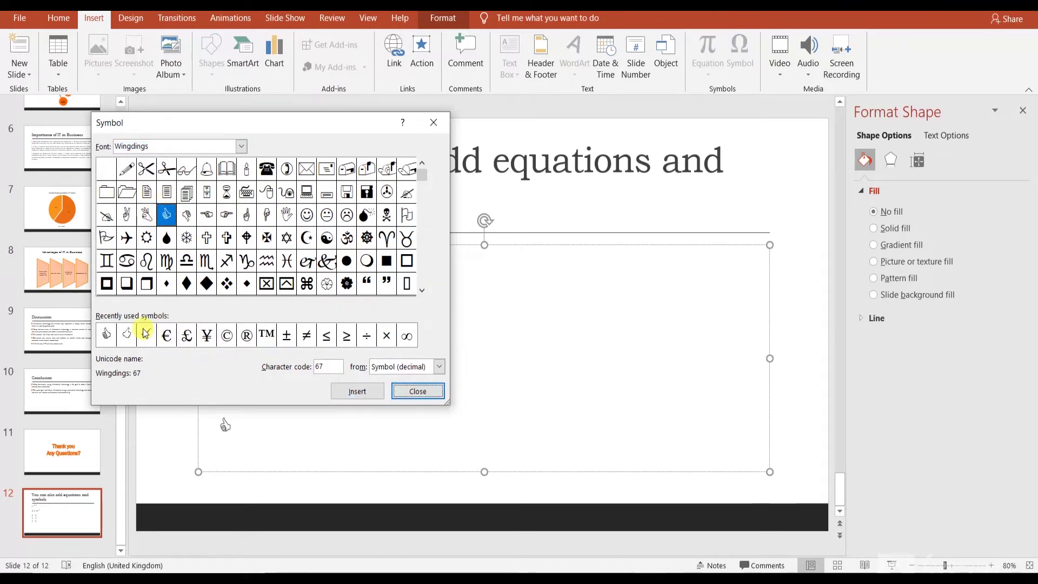
{"action": "left_click", "coordinate": [146, 335]}
{"action": "left_click", "coordinate": [333, 392]}
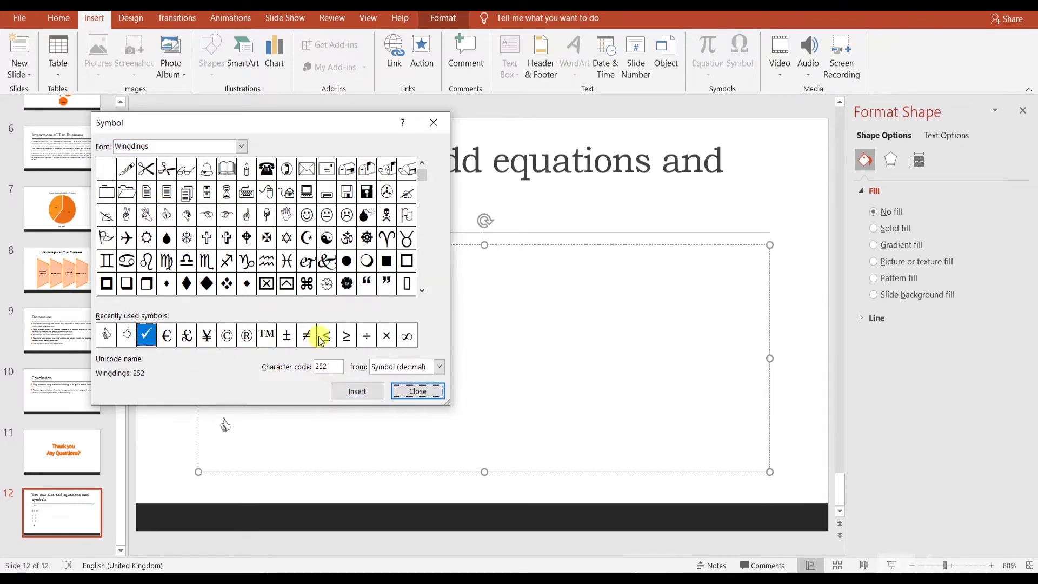
{"action": "left_click", "coordinate": [426, 254]}
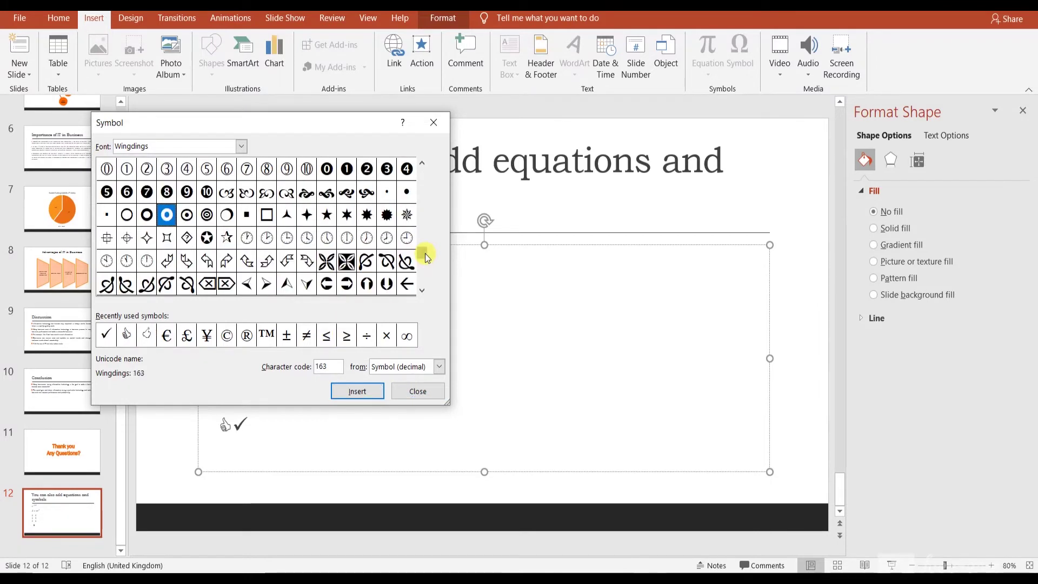
{"action": "left_click_drag", "start_coordinate": [425, 253], "coordinate": [422, 281]}
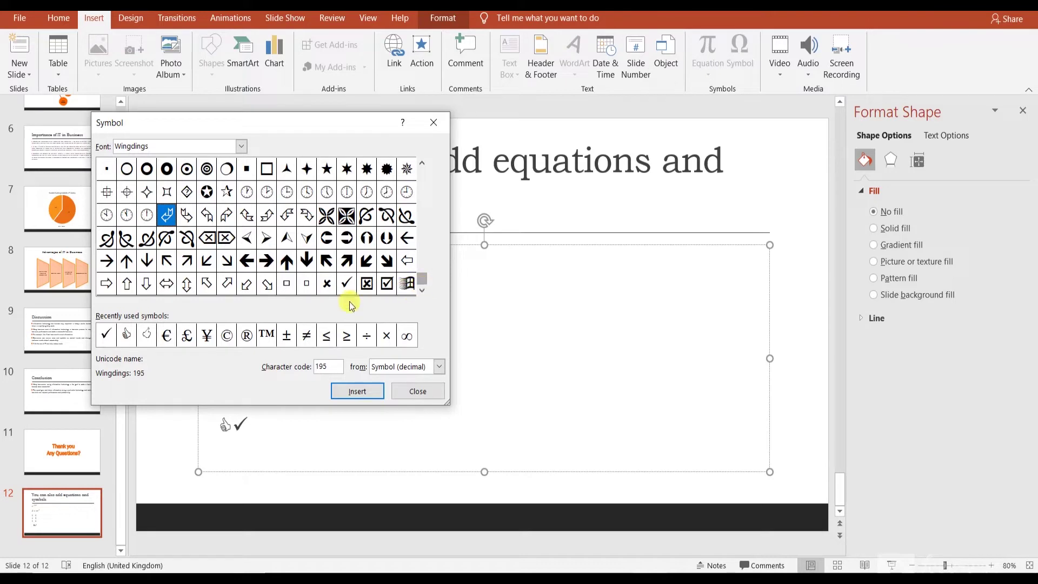
{"action": "left_click", "coordinate": [330, 290]}
{"action": "left_click", "coordinate": [328, 287]}
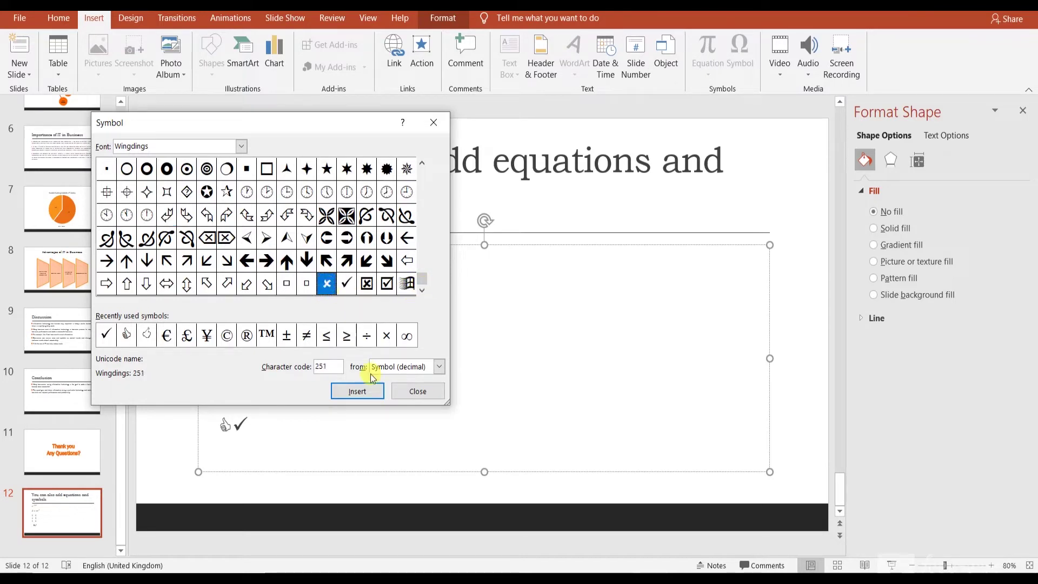
{"action": "left_click", "coordinate": [356, 391]}
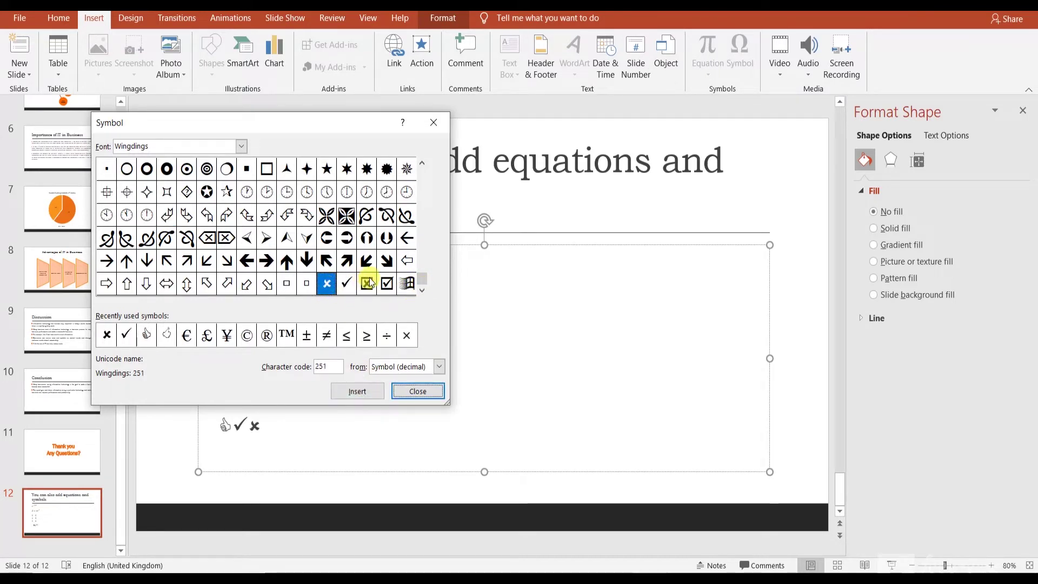
Add the smiley and the hand symbol (code 64), then close the Symbol dialog.
{"action": "left_click", "coordinate": [419, 243]}
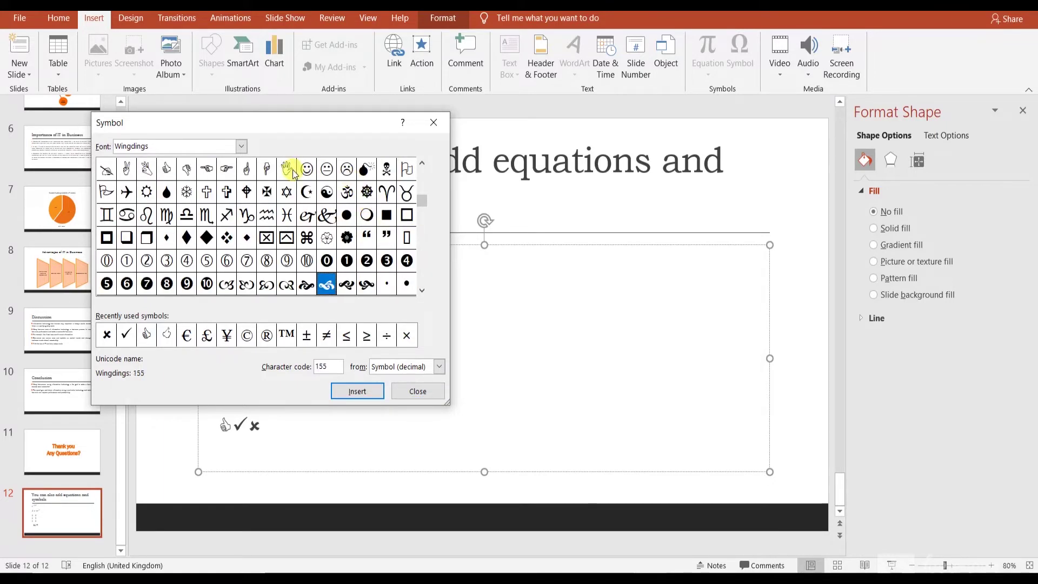
{"action": "left_click", "coordinate": [306, 169]}
{"action": "left_click", "coordinate": [358, 390]}
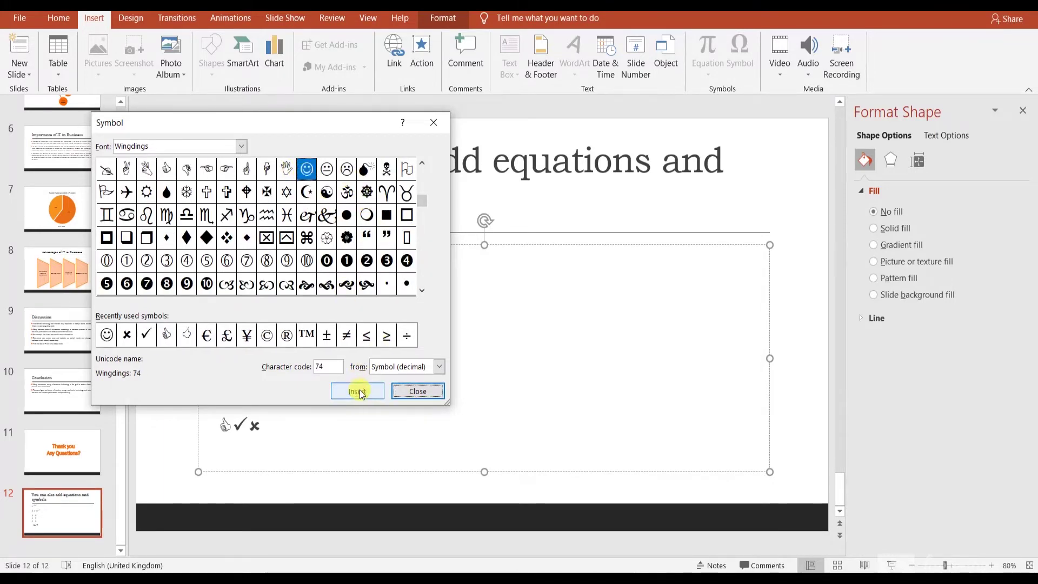
{"action": "left_click", "coordinate": [107, 169]}
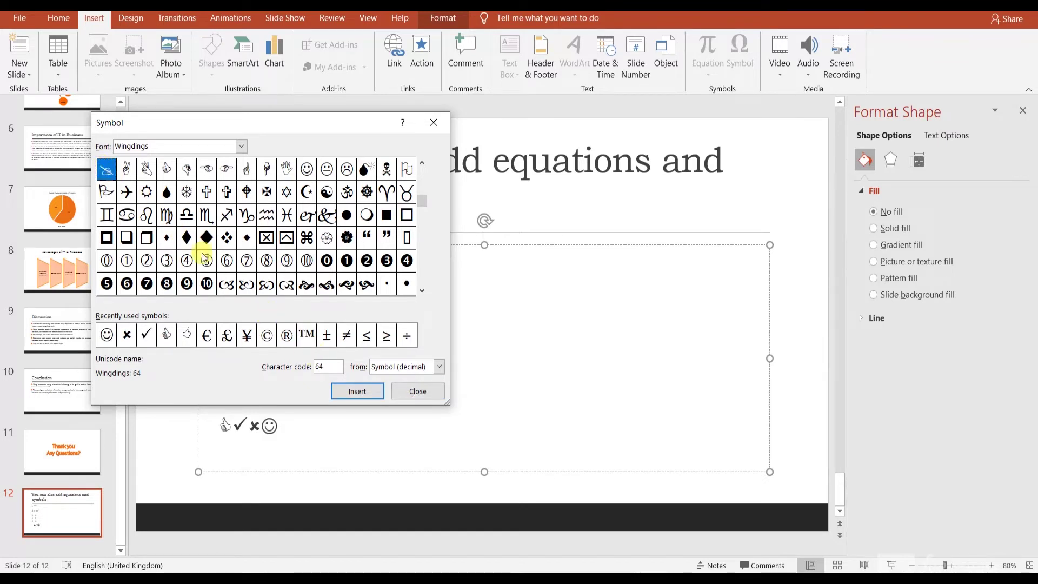
{"action": "left_click", "coordinate": [357, 390]}
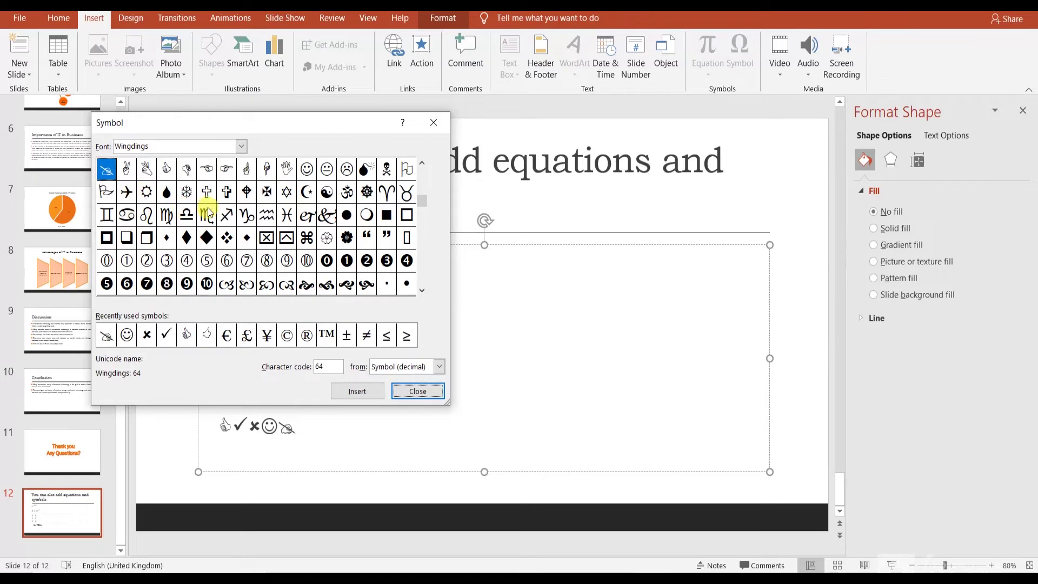
{"action": "left_click", "coordinate": [418, 390]}
Make the symbols row bold and try a tan font colour on it.
{"action": "left_click_drag", "start_coordinate": [292, 427], "coordinate": [202, 427]}
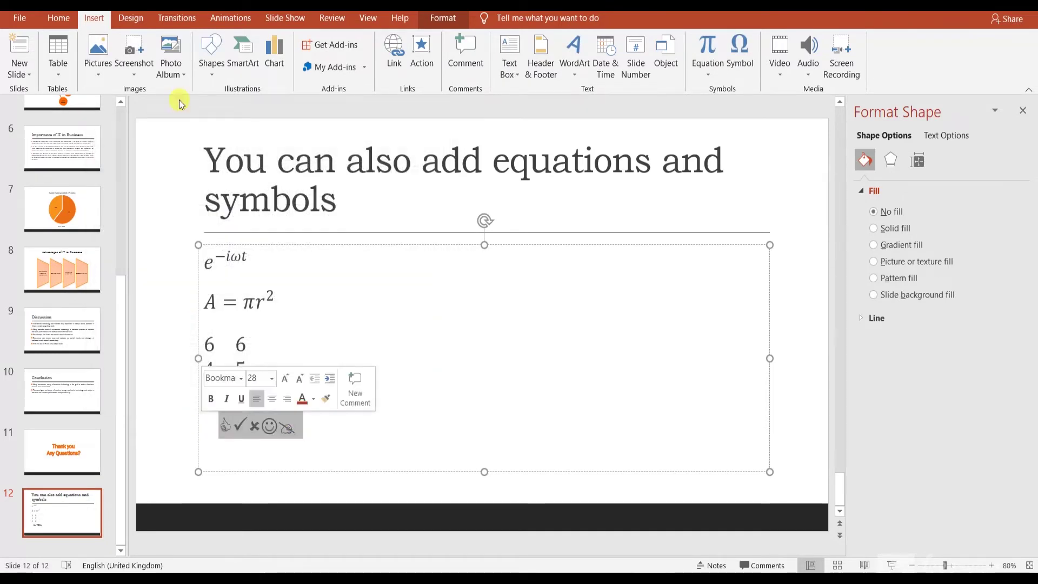
{"action": "left_click", "coordinate": [61, 20]}
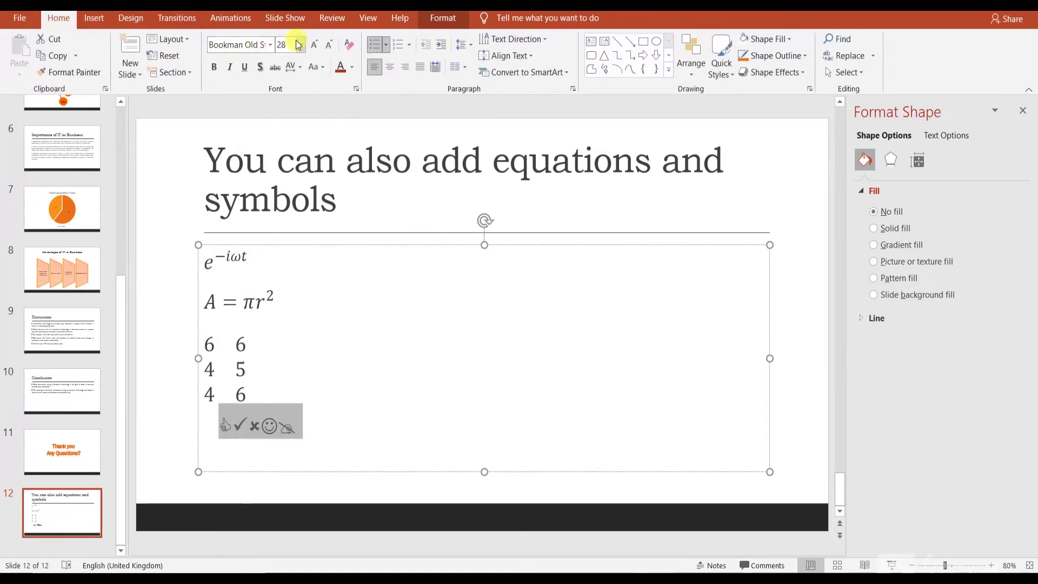
{"action": "left_click", "coordinate": [214, 67]}
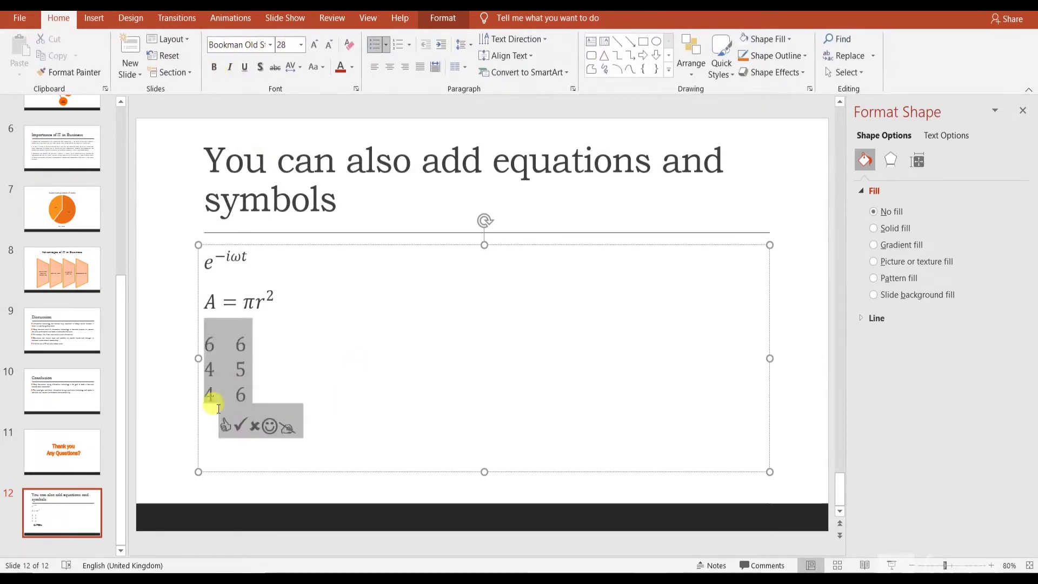
{"action": "left_click", "coordinate": [238, 421]}
{"action": "double_click", "coordinate": [237, 422]}
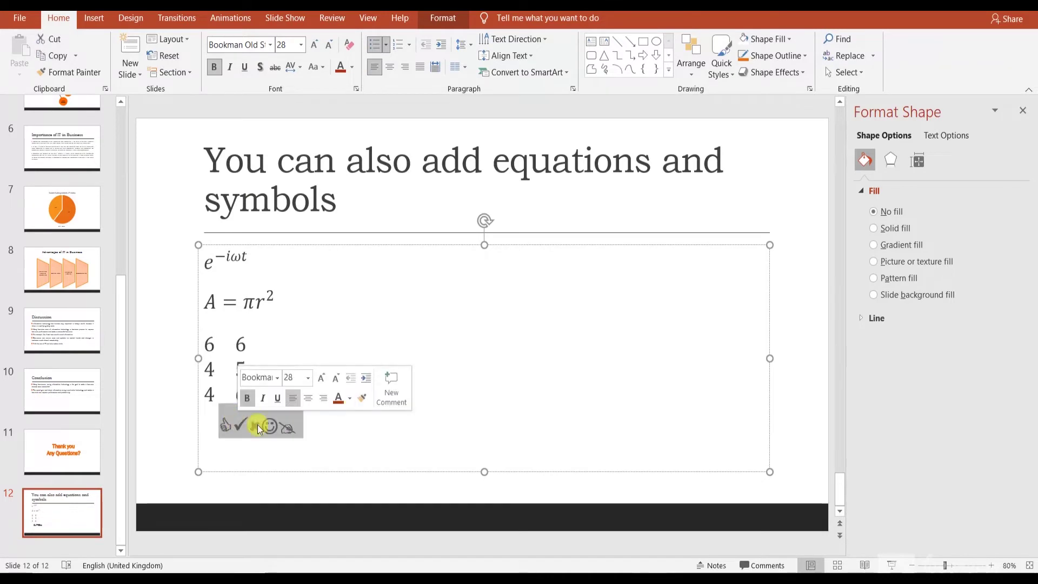
{"action": "left_click", "coordinate": [350, 398]}
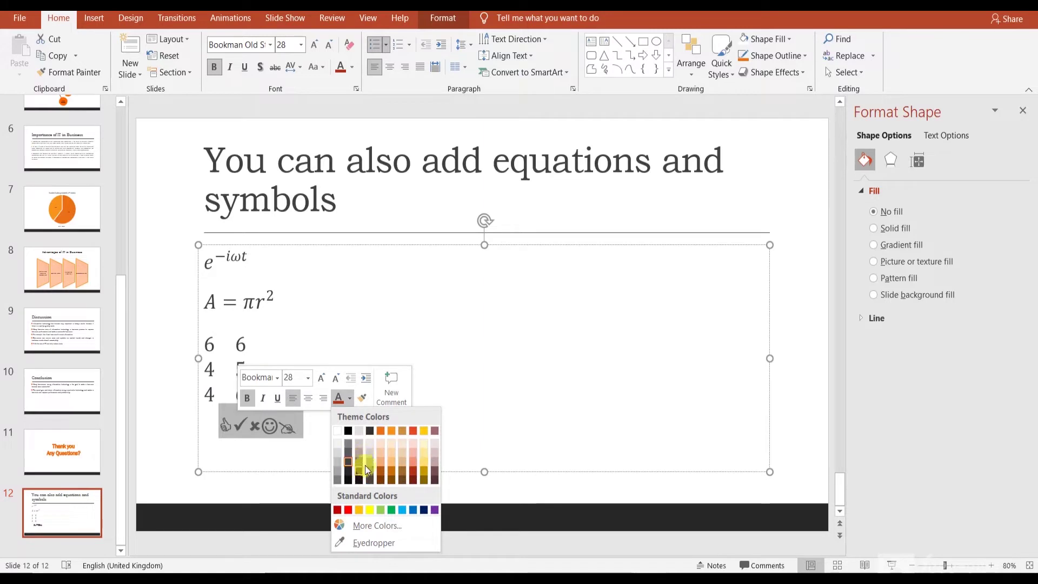
{"action": "left_click", "coordinate": [384, 459]}
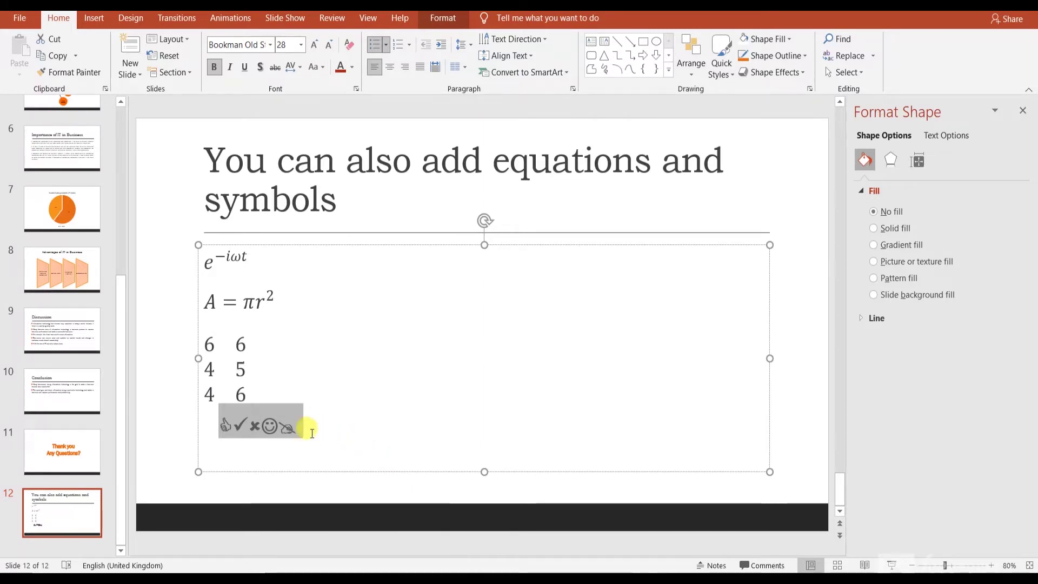
{"action": "left_click", "coordinate": [295, 426]}
Recolour the whole symbols row red from Standard Colors.
{"action": "left_click_drag", "start_coordinate": [311, 430], "coordinate": [219, 426]}
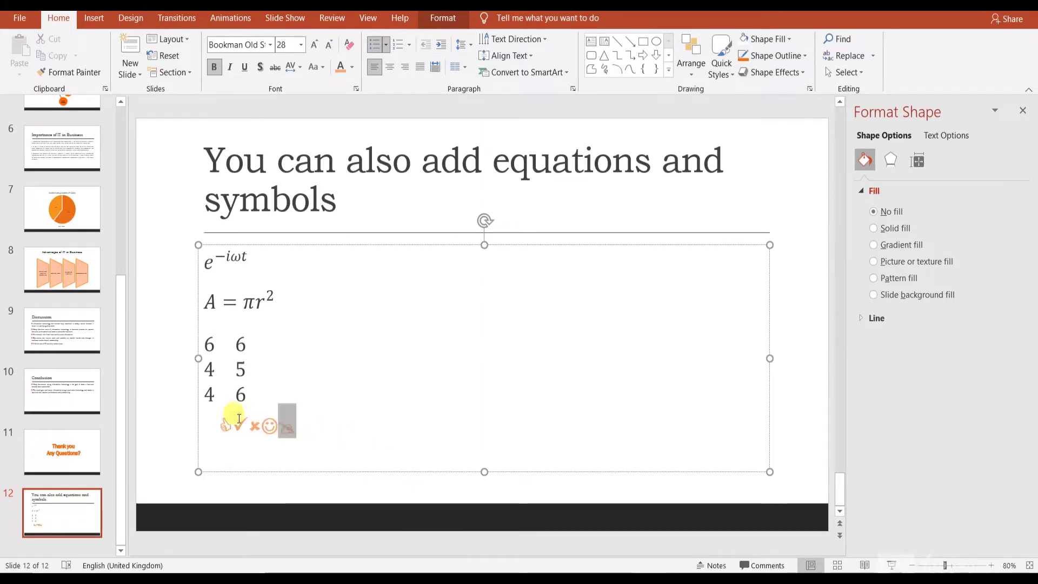
{"action": "left_click", "coordinate": [352, 67]}
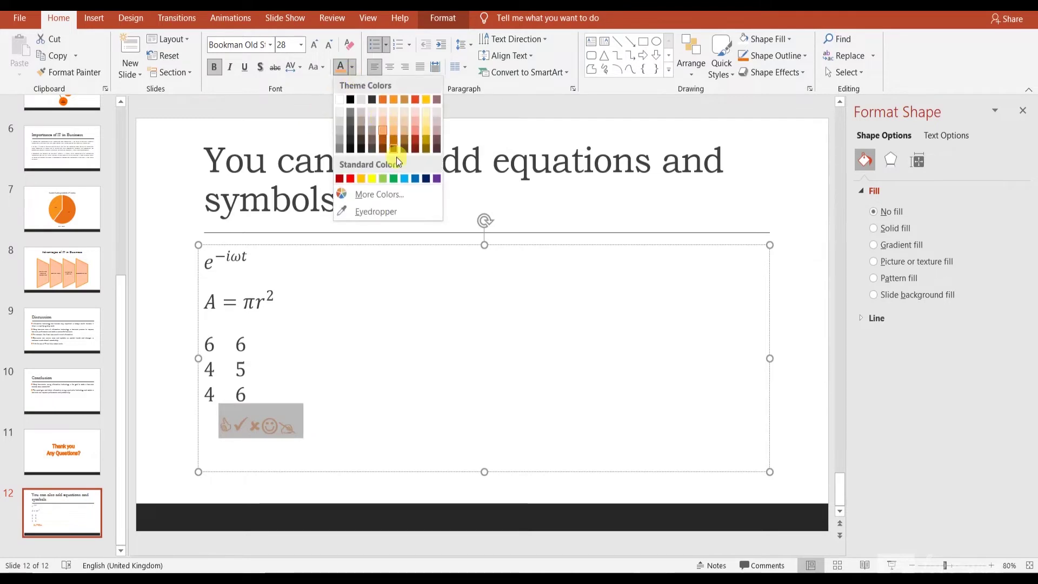
{"action": "left_click", "coordinate": [350, 178]}
{"action": "left_click", "coordinate": [364, 367]}
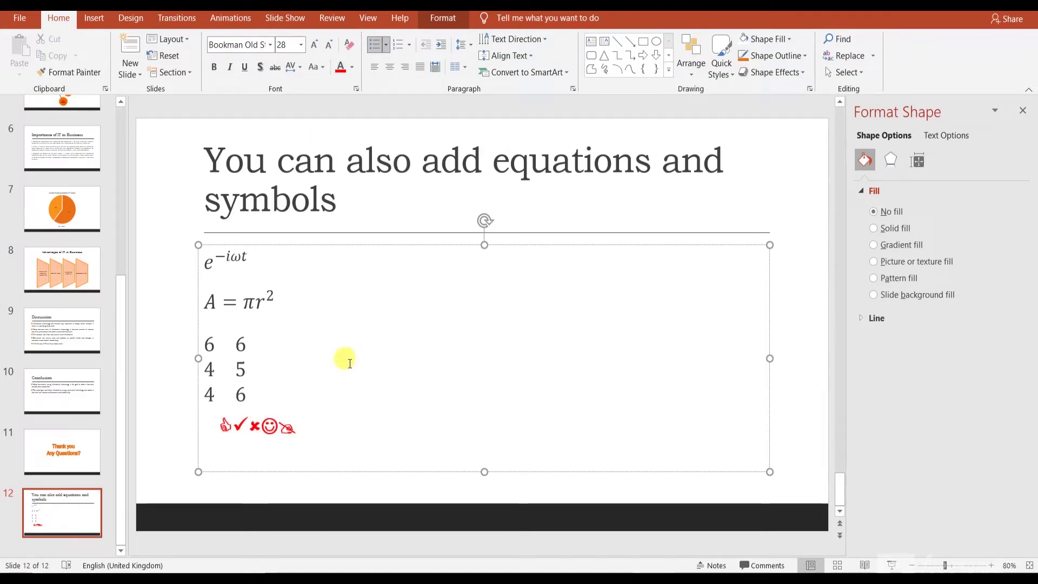
{"action": "left_click", "coordinate": [106, 19]}
{"action": "type", "text": "12"}
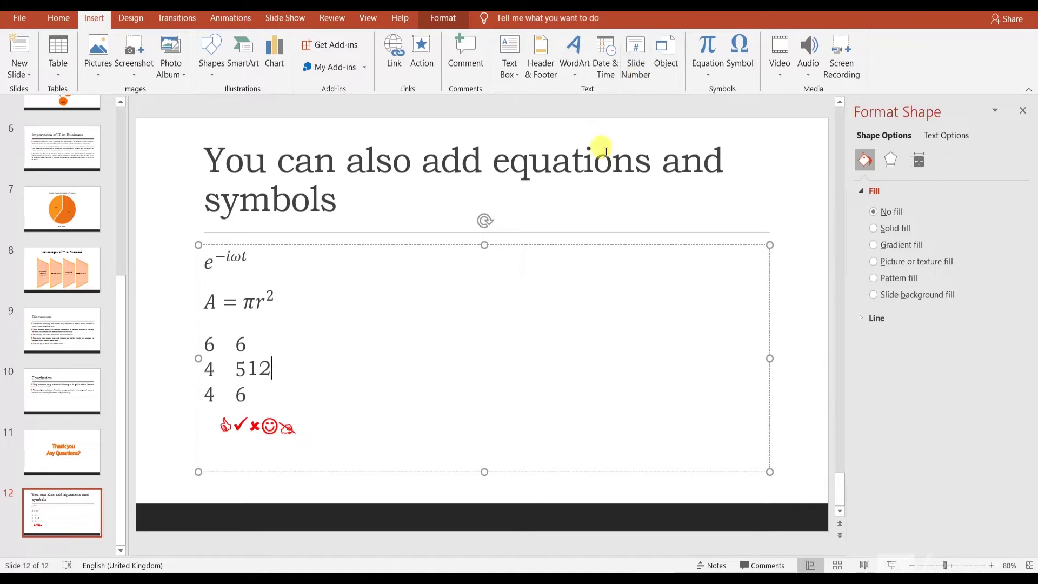
{"action": "left_click", "coordinate": [638, 76]}
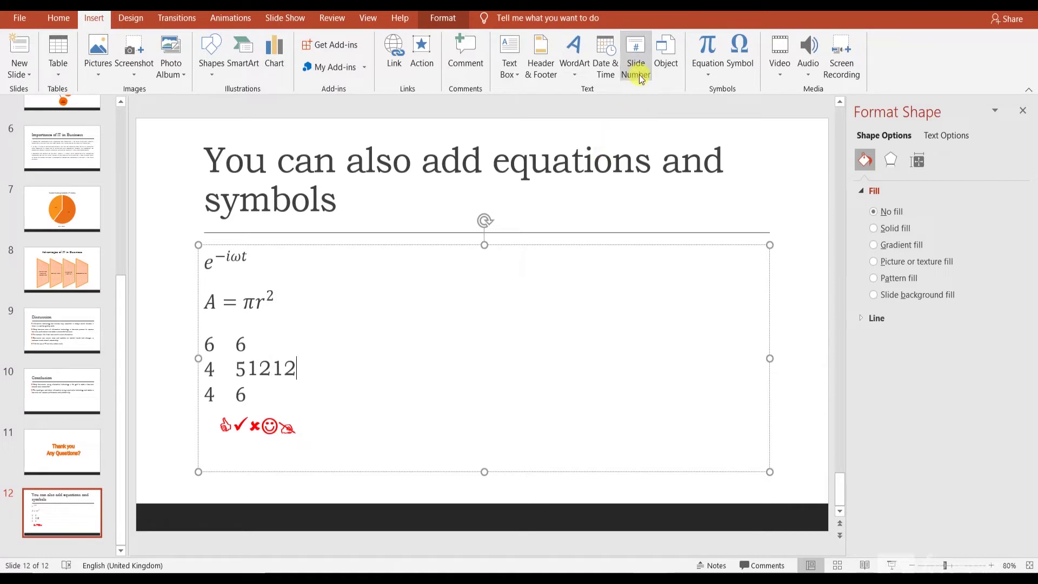
{"action": "left_click", "coordinate": [640, 76]}
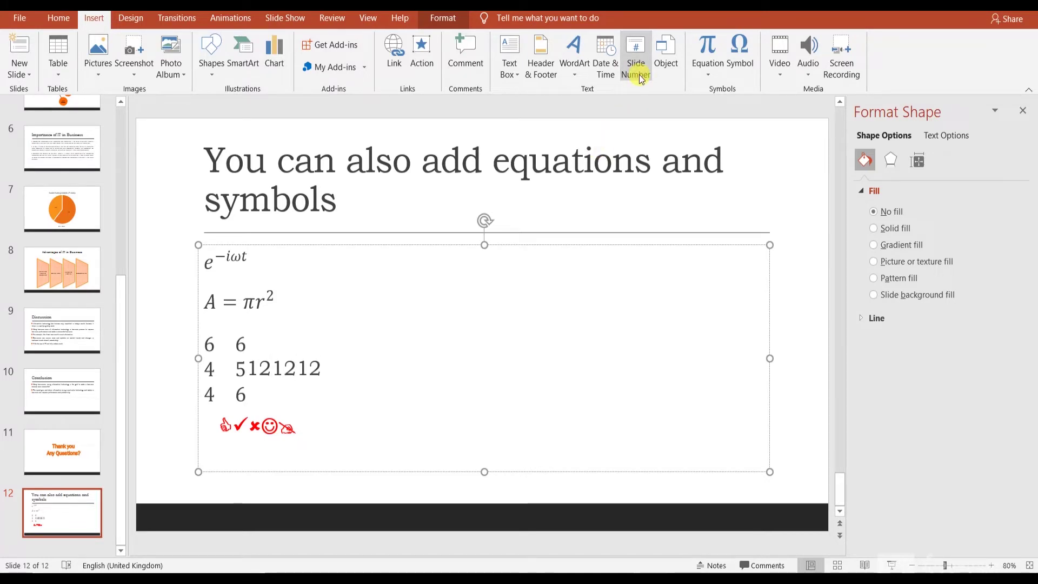
{"action": "key", "text": "BackSpace"}
{"action": "key", "text": "BackSpace"}
{"action": "key", "text": "BackSpace"}
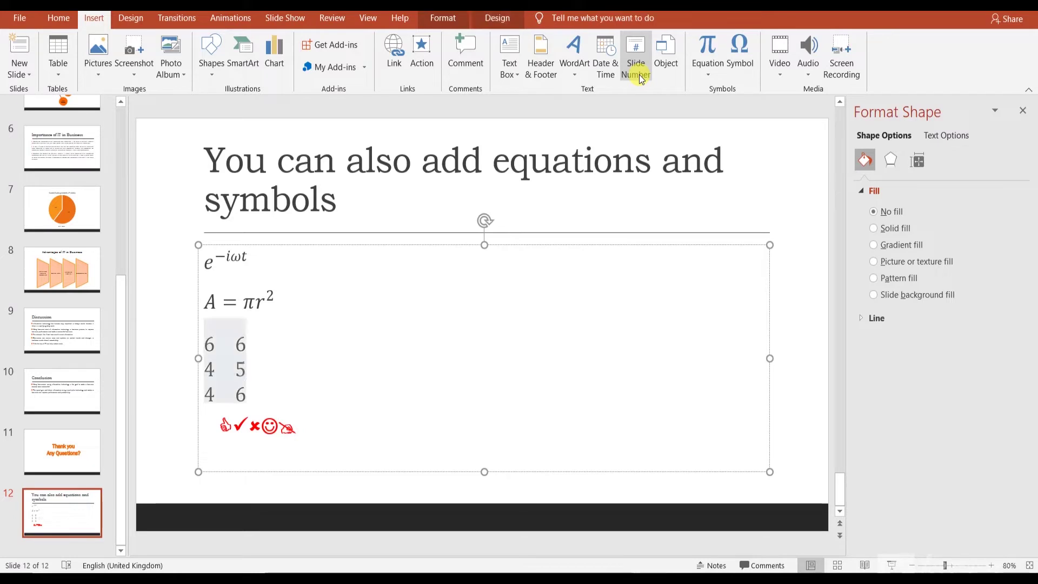
{"action": "left_click", "coordinate": [754, 133]}
{"action": "left_click", "coordinate": [778, 134]}
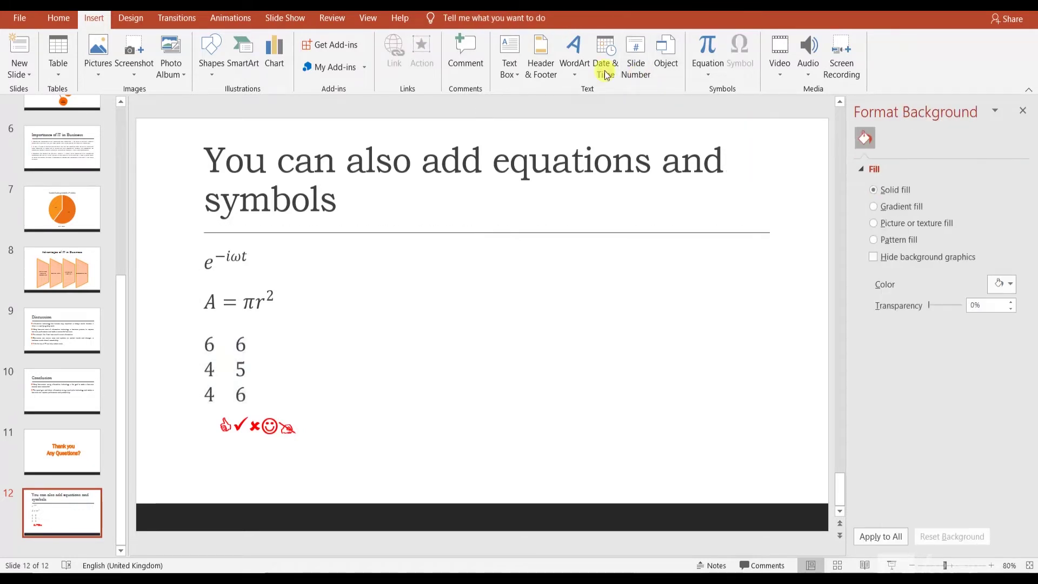
Turn on slide numbers and the 'Tech Skills' footer, hidden on the title slide.
{"action": "left_click", "coordinate": [635, 65]}
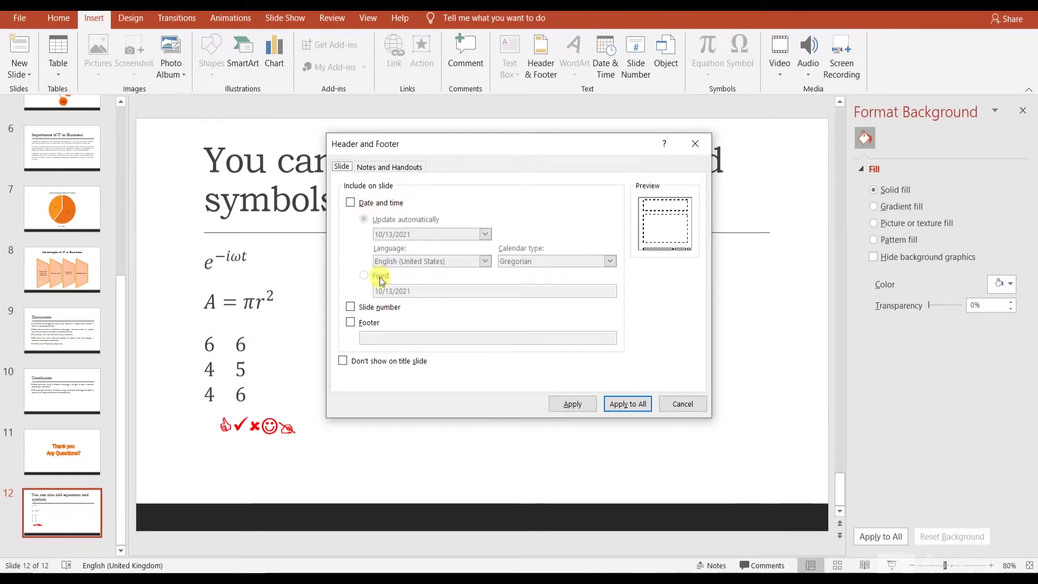
{"action": "left_click", "coordinate": [373, 309]}
{"action": "left_click", "coordinate": [371, 324]}
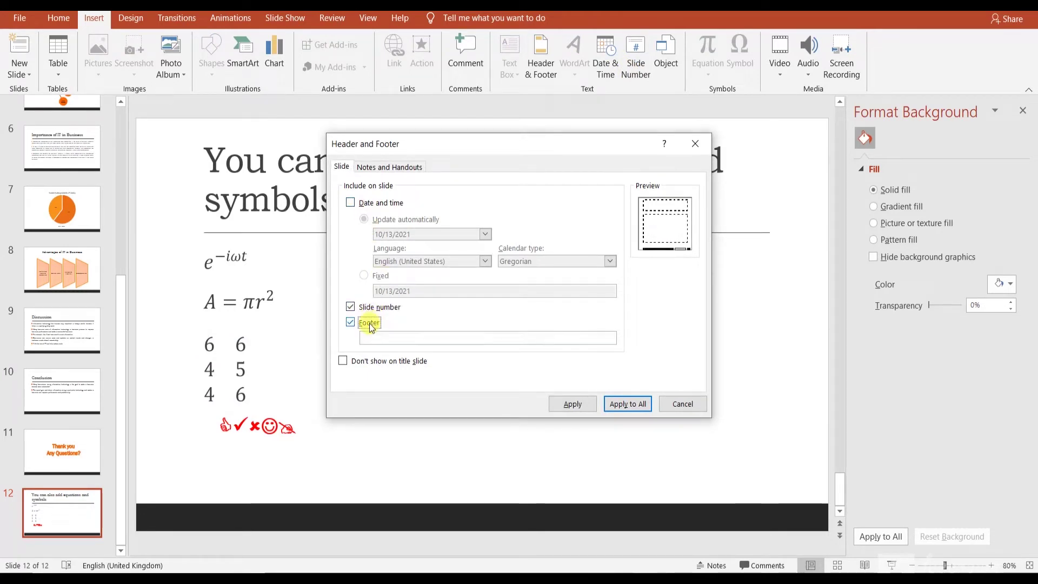
{"action": "left_click", "coordinate": [386, 336]}
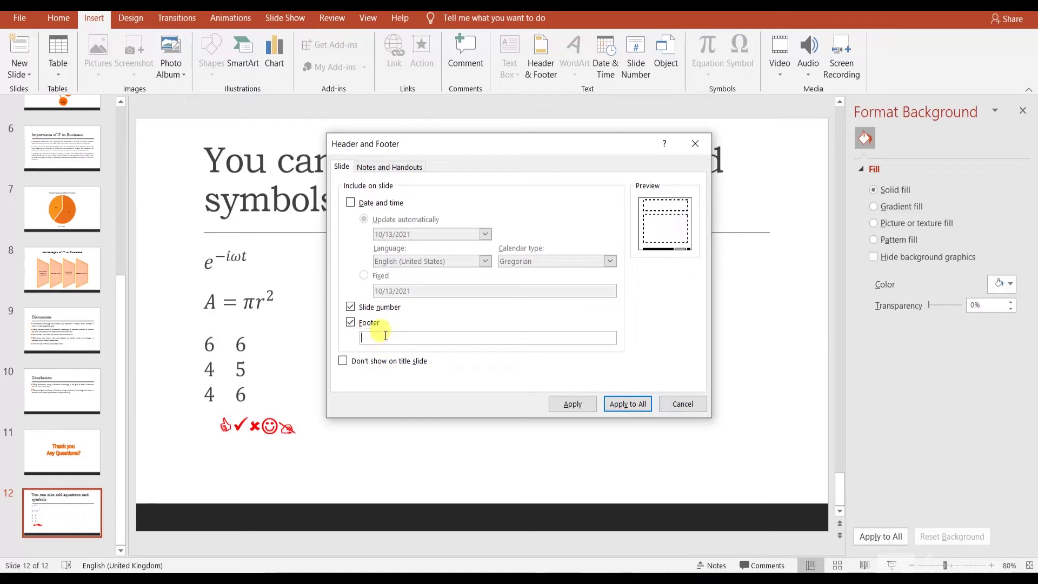
{"action": "type", "text": "Presente"}
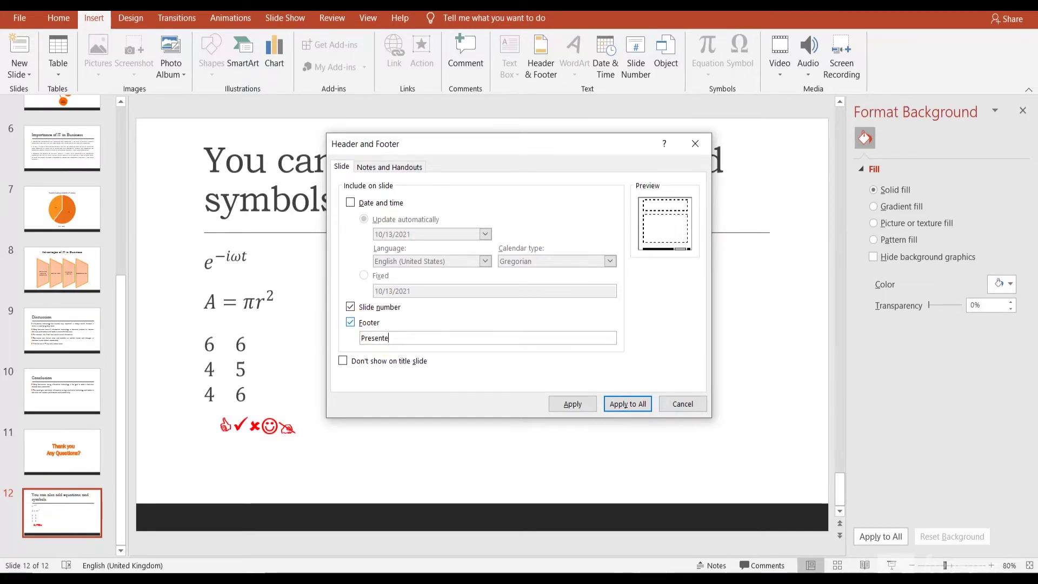
{"action": "key", "text": "BackSpace"}
{"action": "key", "text": "BackSpace"}
{"action": "key", "text": "BackSpace"}
{"action": "type", "text": "Tech Ski"}
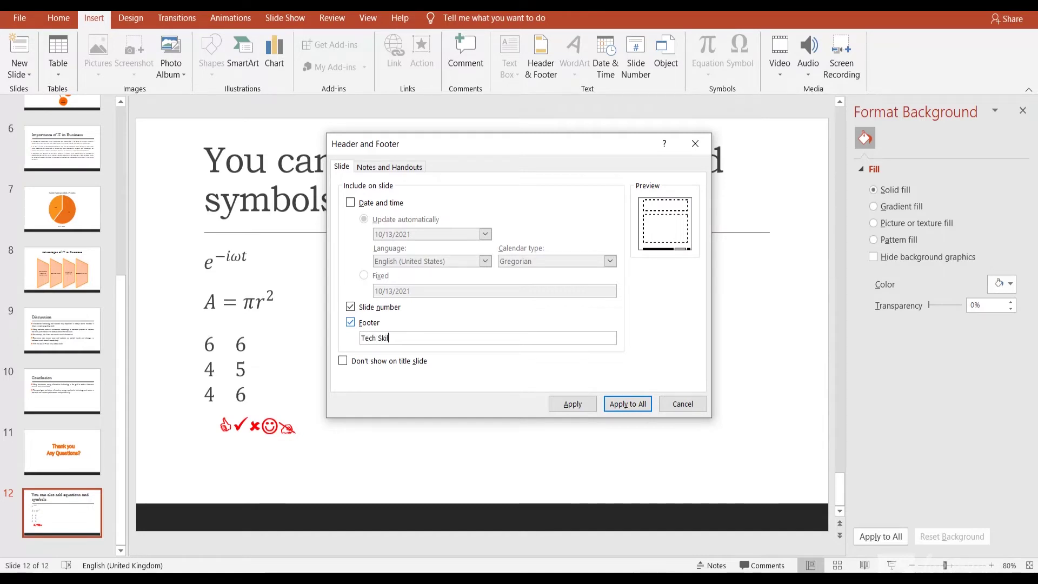
{"action": "type", "text": "ls"}
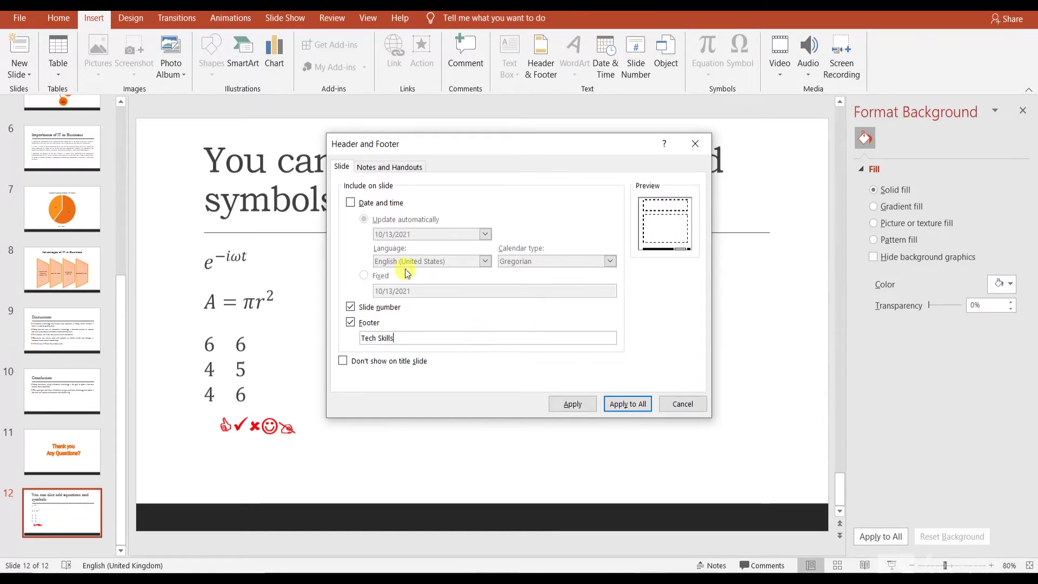
{"action": "left_click", "coordinate": [342, 363]}
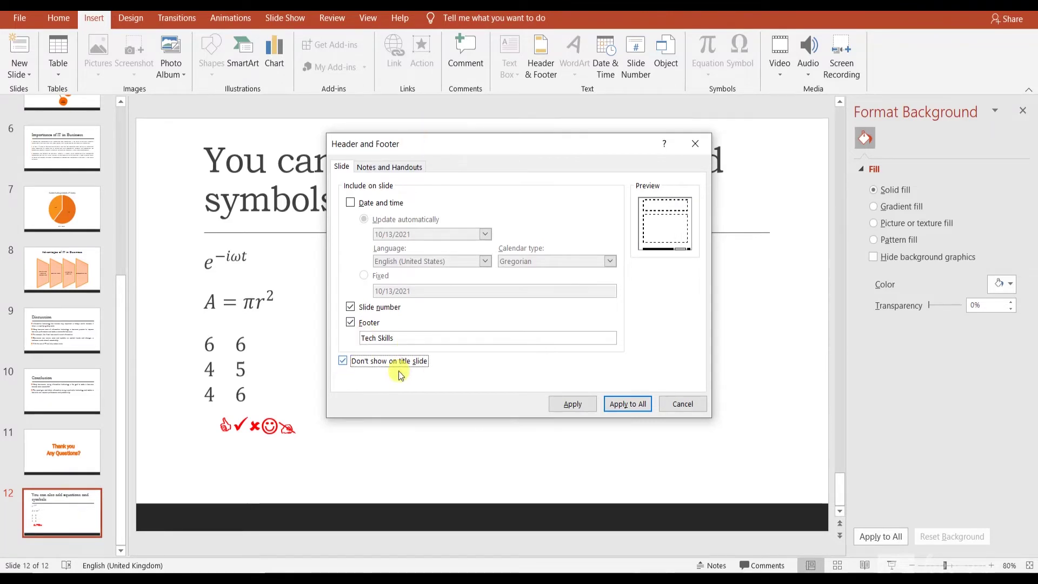
Give notes and handouts the header 'IT in Business', apply to all, and check the footer.
{"action": "left_click", "coordinate": [382, 165]}
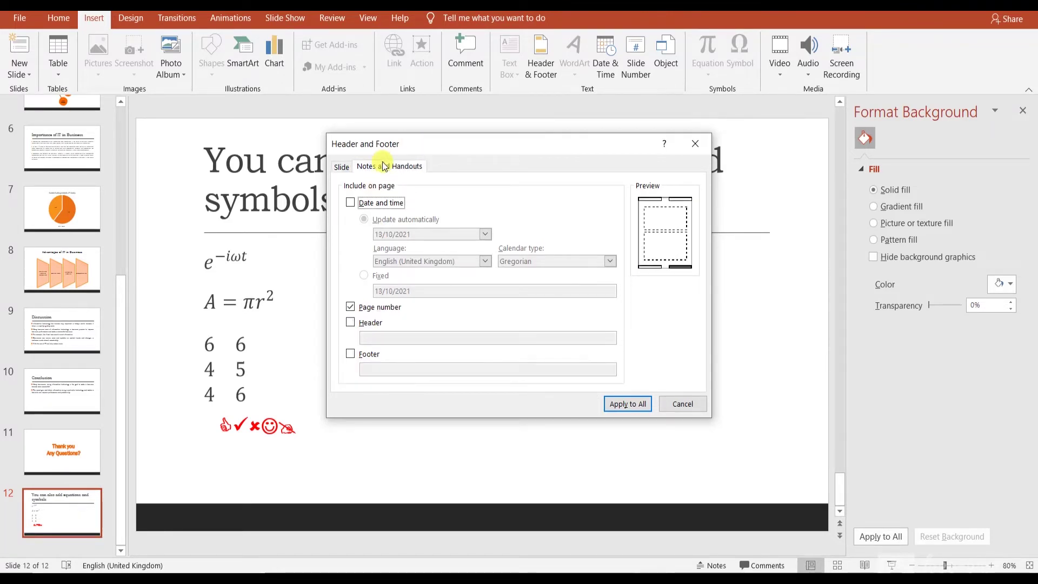
{"action": "left_click", "coordinate": [351, 322]}
{"action": "type", "text": "P"}
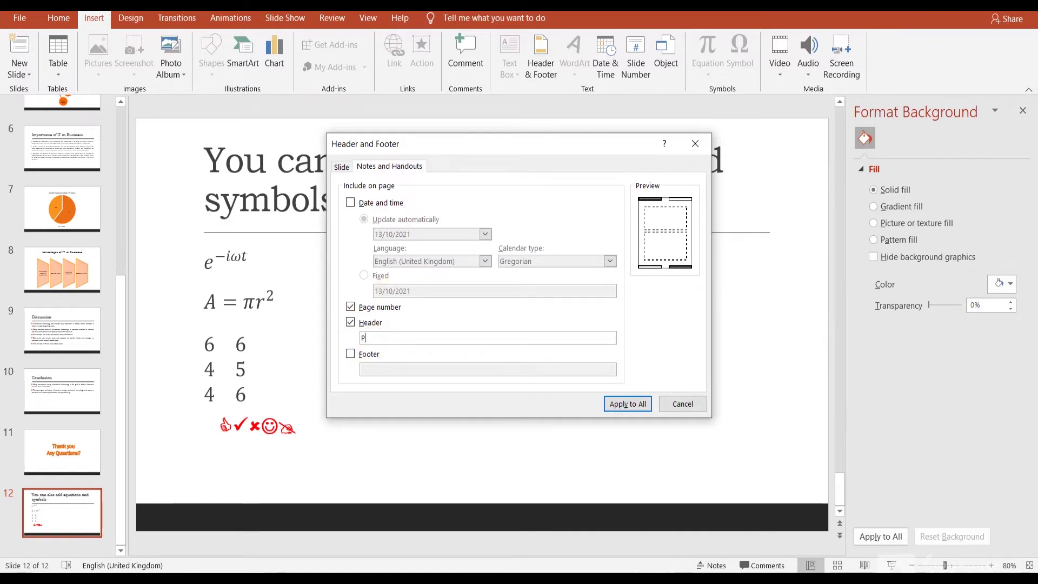
{"action": "type", "text": "re"}
{"action": "type", "text": " Business"}
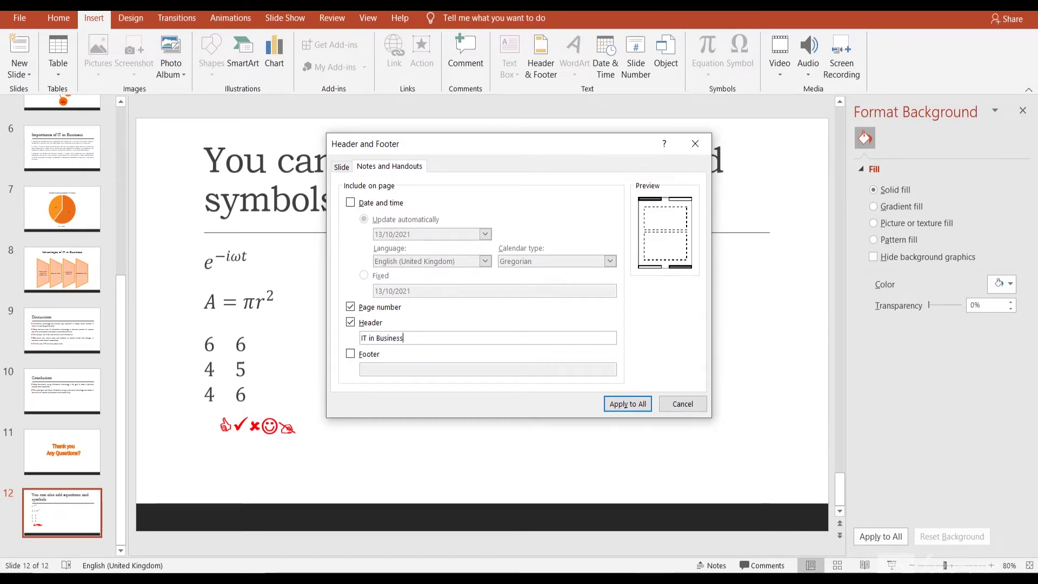
{"action": "left_click", "coordinate": [626, 403]}
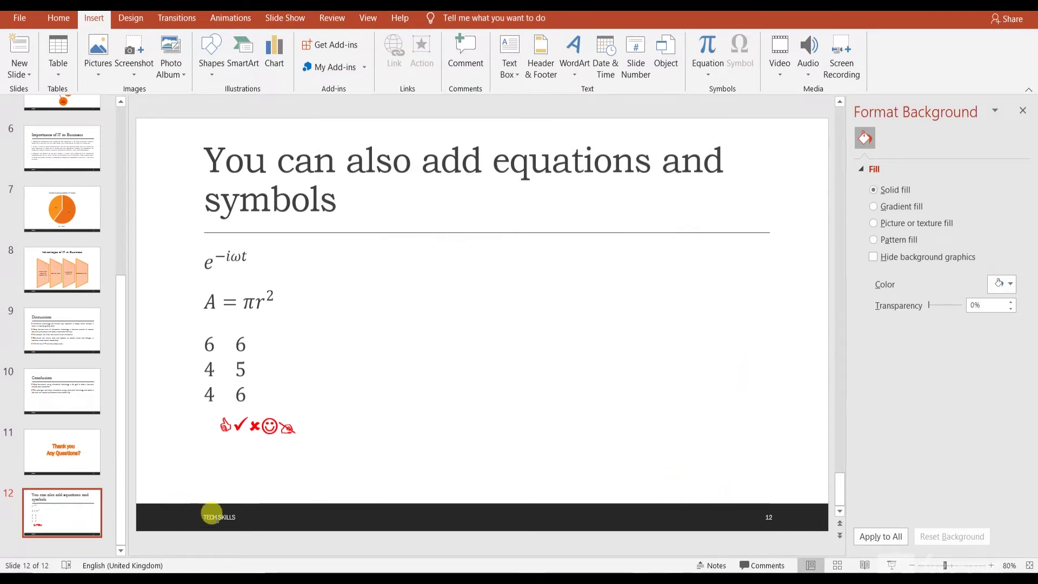
{"action": "double_click", "coordinate": [211, 516]}
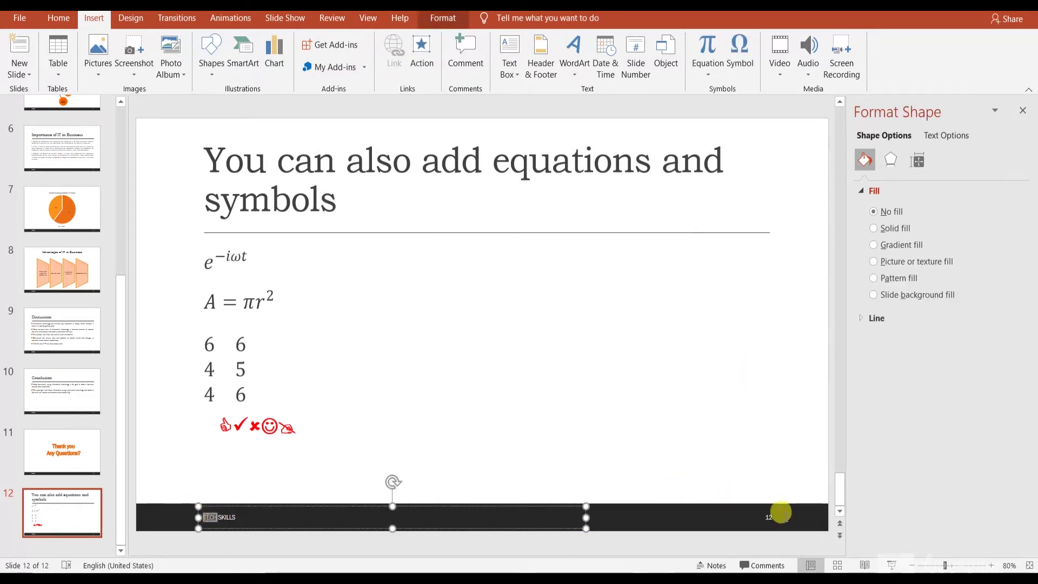
{"action": "double_click", "coordinate": [779, 515]}
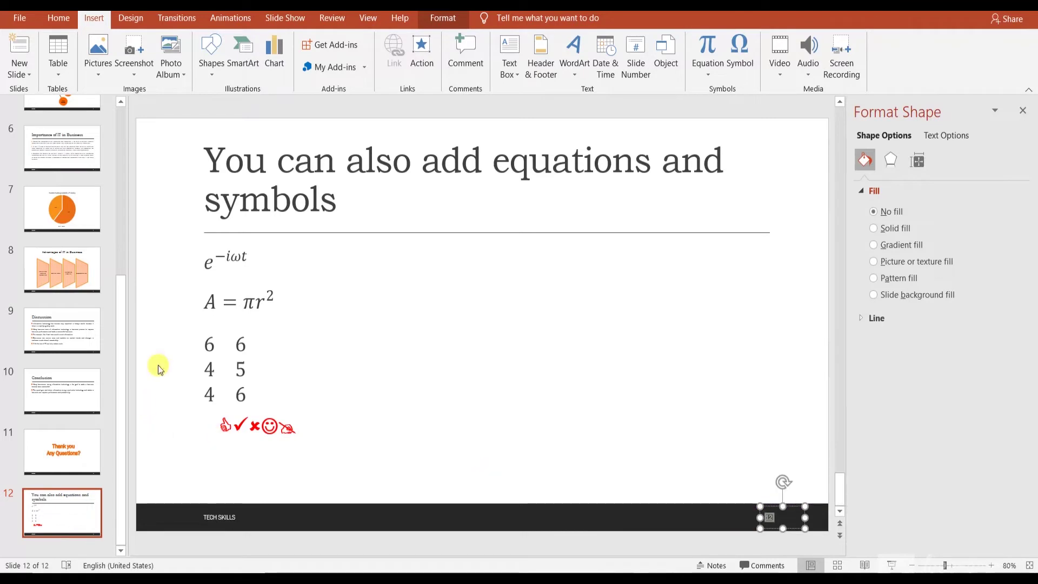
Check slide 2's TECH SKILLS footer and number, then return to slide 1 and close Format Background.
{"action": "scroll", "coordinate": [122, 224], "scroll_direction": "up", "scroll_amount": 5}
{"action": "left_click", "coordinate": [70, 213]}
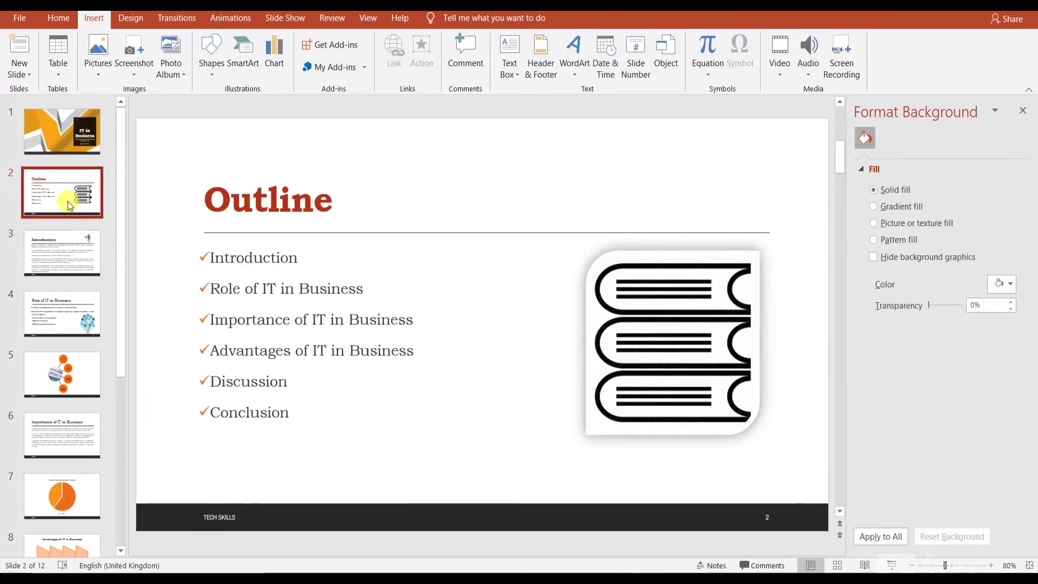
{"action": "left_click", "coordinate": [219, 511]}
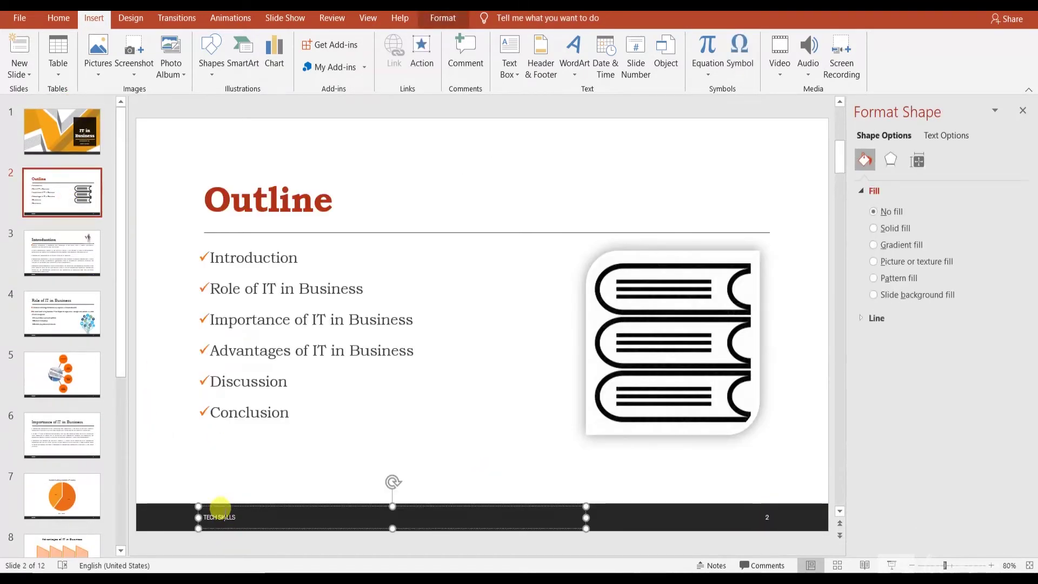
{"action": "left_click", "coordinate": [760, 513]}
{"action": "key", "text": "Page_Up"}
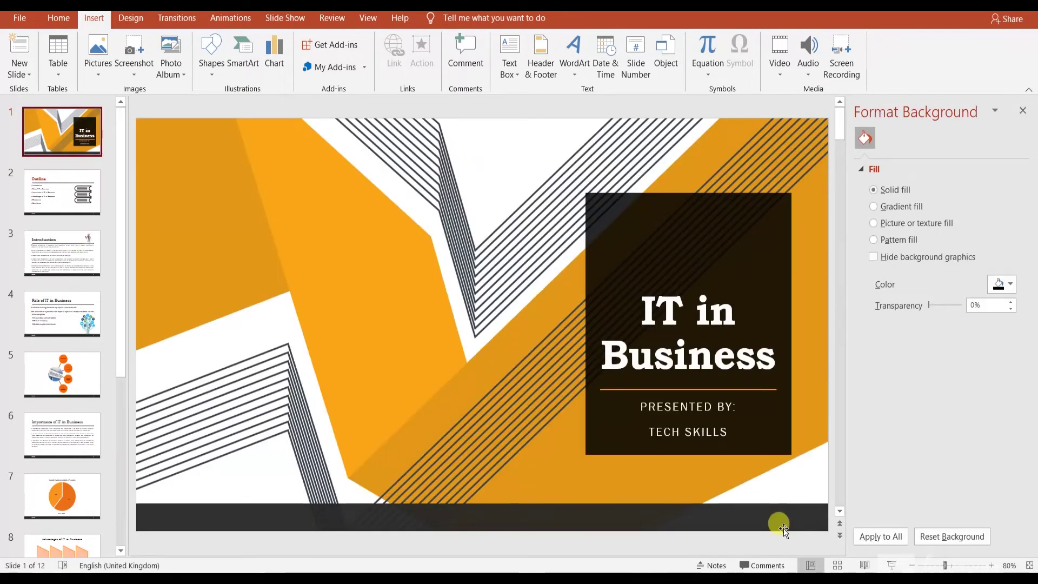
{"action": "left_click", "coordinate": [1023, 112]}
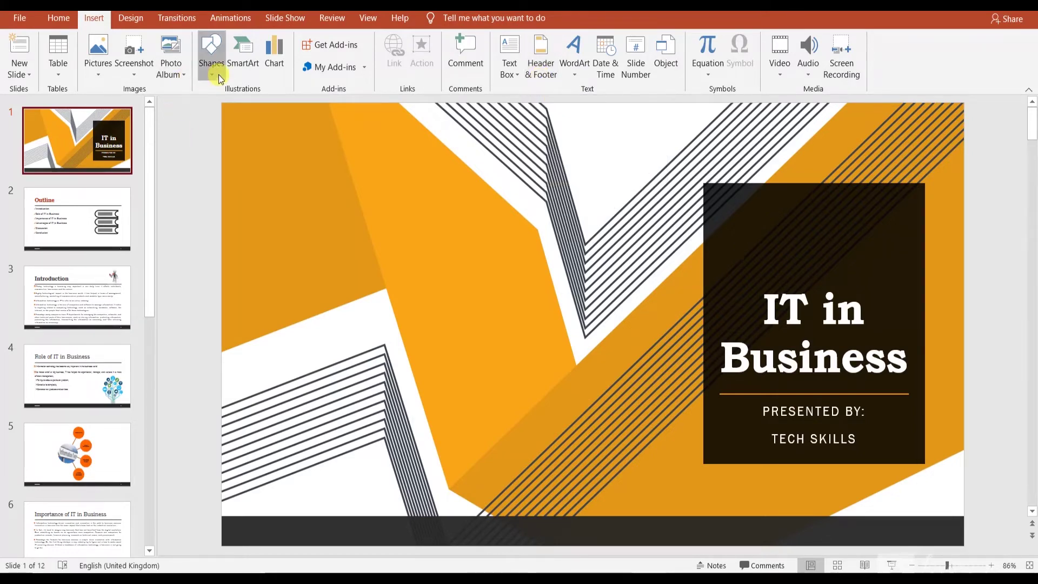
On slide 5, draw a tall rounded rectangle to the left of the IT diagram.
{"action": "left_click", "coordinate": [212, 60]}
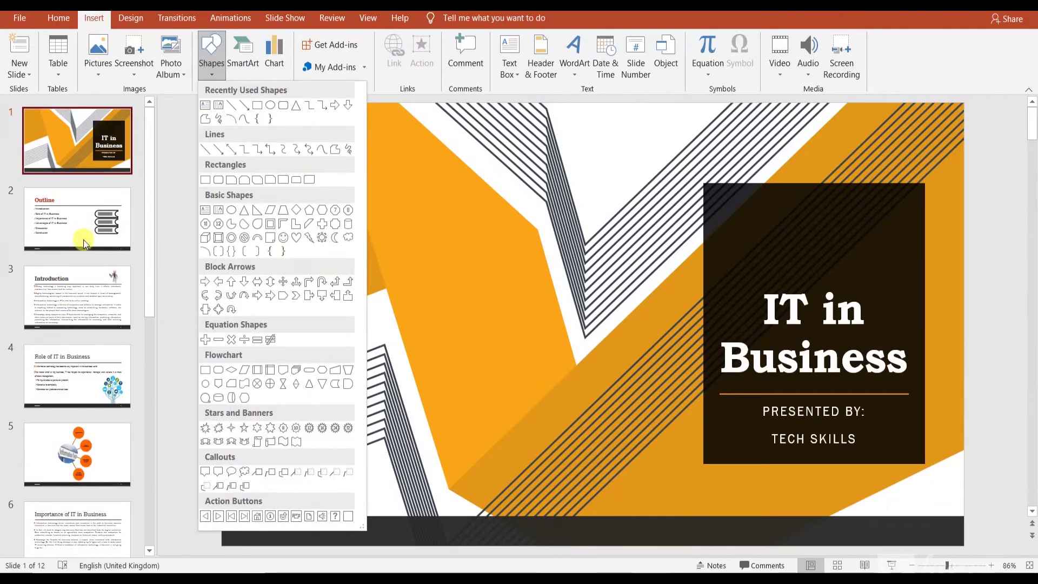
{"action": "left_click", "coordinate": [108, 470]}
{"action": "left_click", "coordinate": [106, 465]}
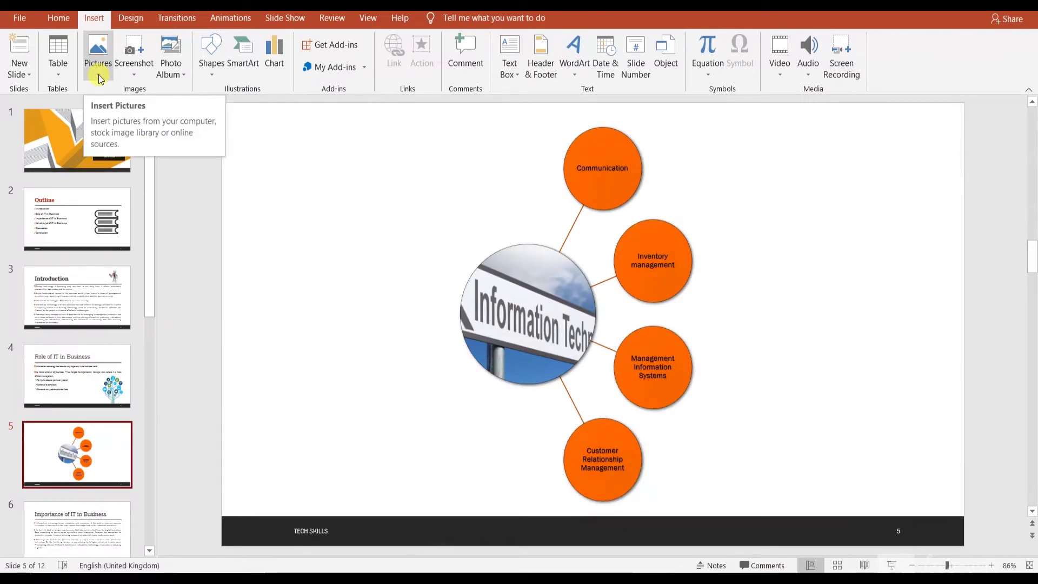
{"action": "left_click", "coordinate": [213, 76]}
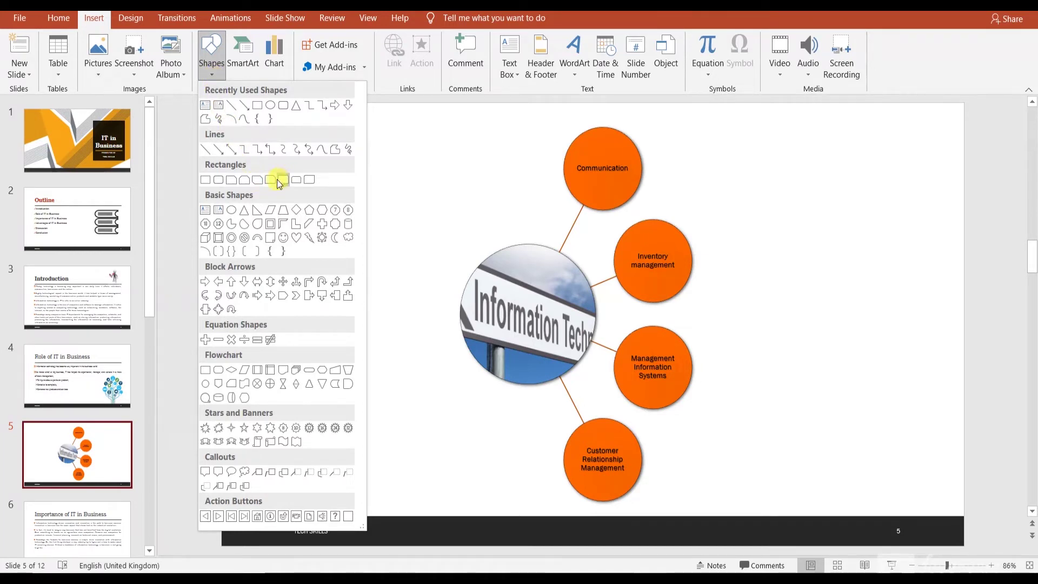
{"action": "left_click", "coordinate": [275, 107]}
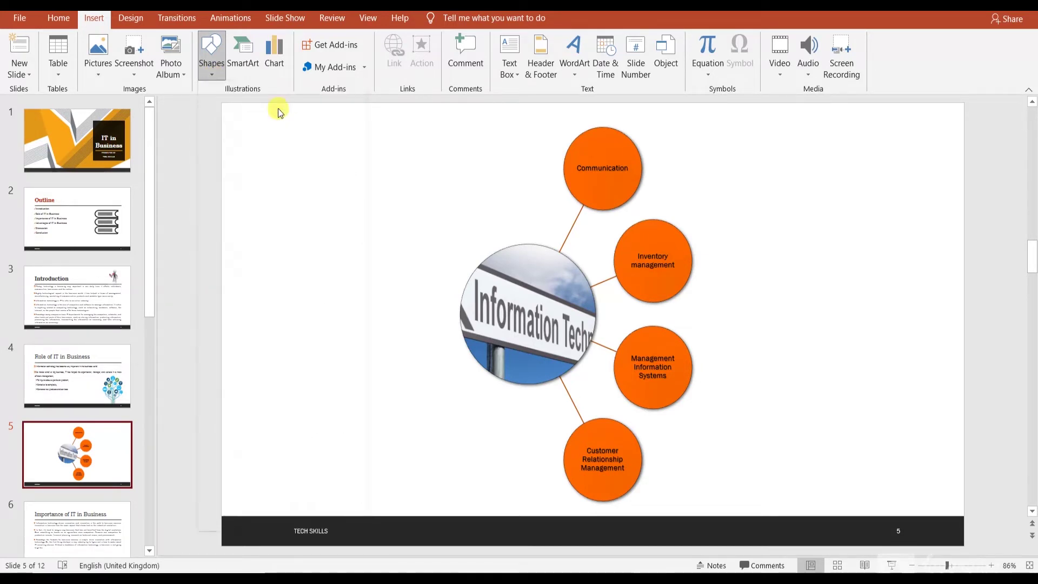
{"action": "mouse_move", "coordinate": [265, 170]}
{"action": "left_mouse_down"}
{"action": "mouse_move", "coordinate": [385, 454]}
{"action": "mouse_move", "coordinate": [430, 472]}
{"action": "left_mouse_up"}
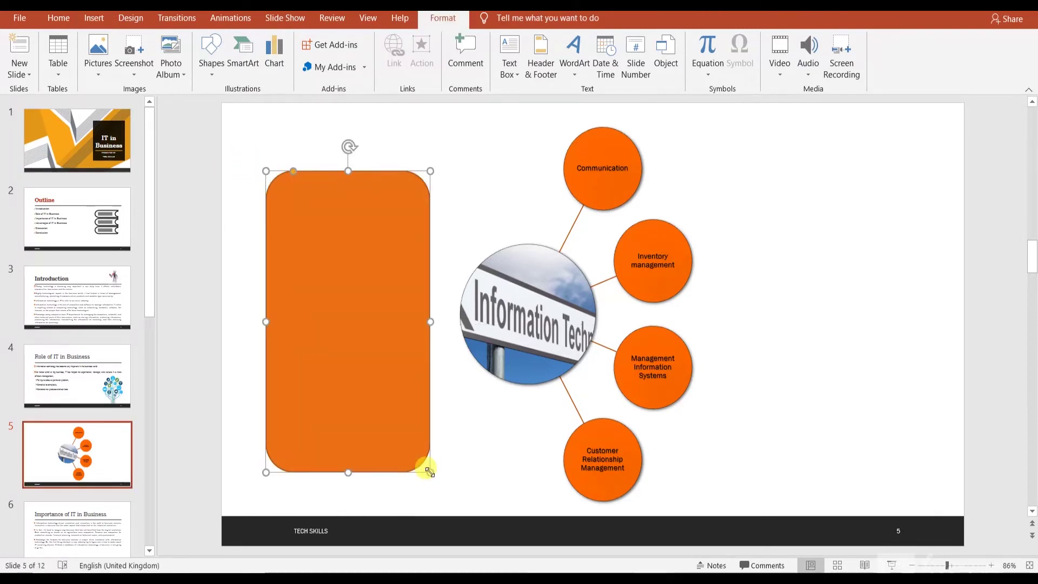
Give the rounded rectangle the white-fill, orange-outline shape style.
{"action": "left_click", "coordinate": [456, 70]}
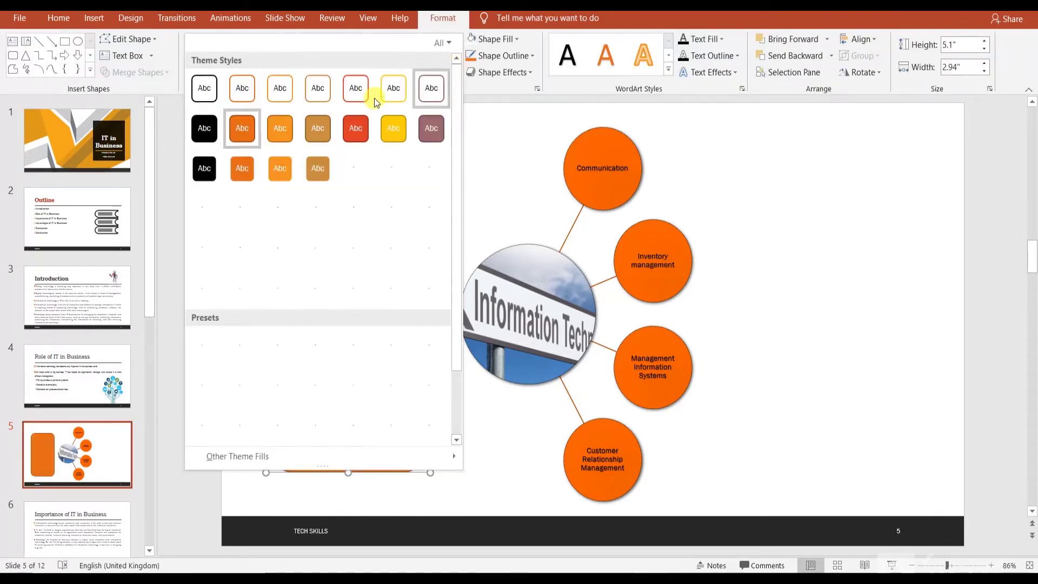
{"action": "left_click", "coordinate": [242, 87]}
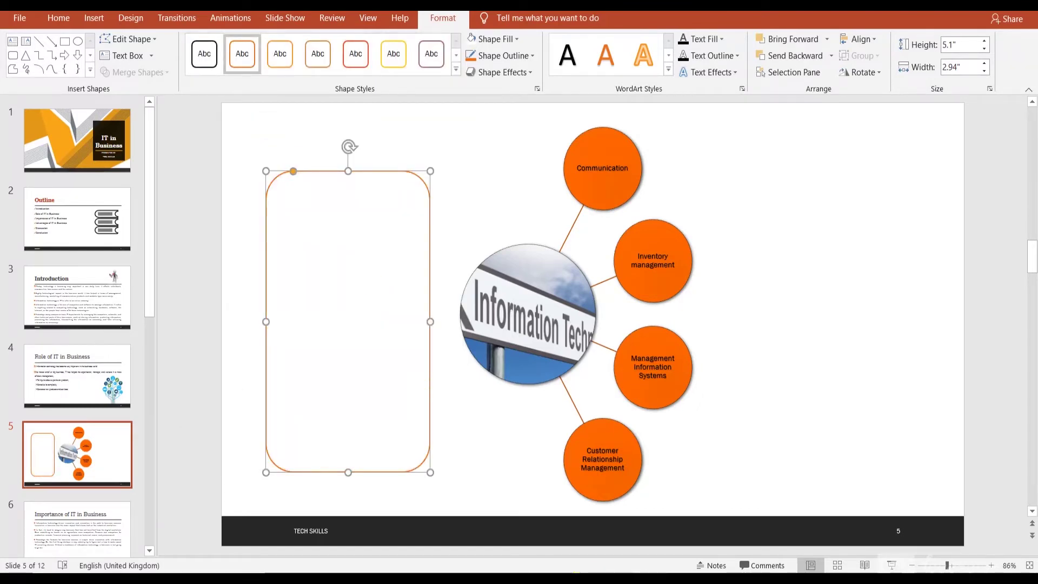
{"action": "key", "text": "alt+Tab"}
Copy the 'Role of Information Technology' heading from the online essay in Chrome.
{"action": "scroll", "coordinate": [1033, 248], "scroll_direction": "up", "scroll_amount": 2}
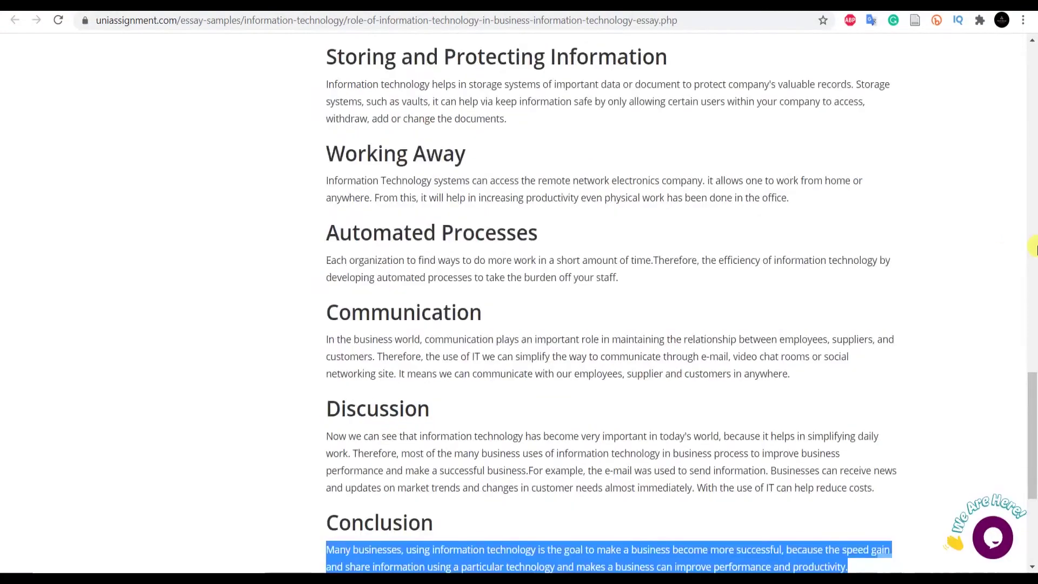
{"action": "scroll", "coordinate": [1034, 248], "scroll_direction": "up", "scroll_amount": 6}
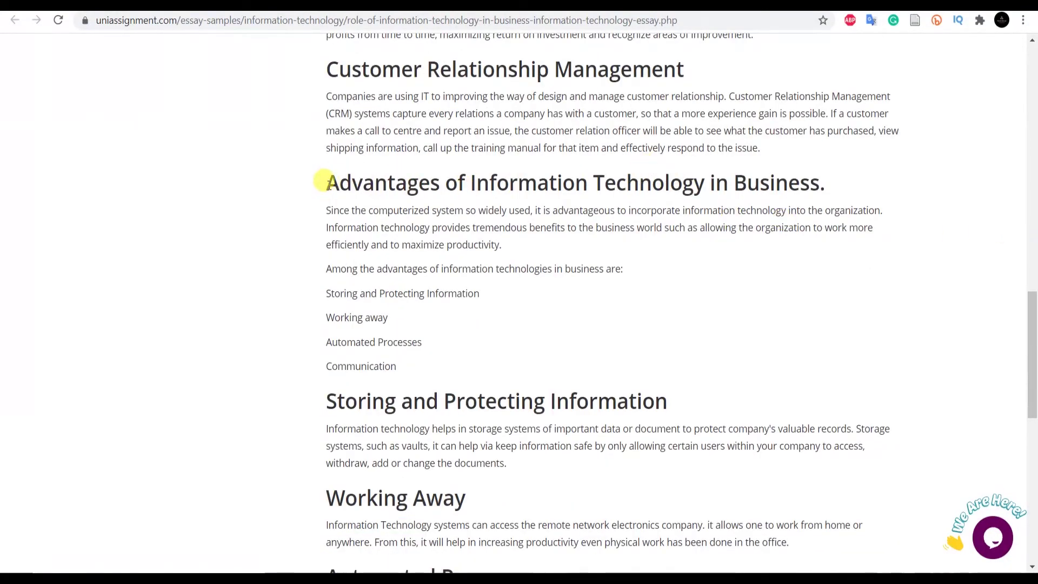
{"action": "left_click_drag", "start_coordinate": [327, 184], "coordinate": [707, 184]}
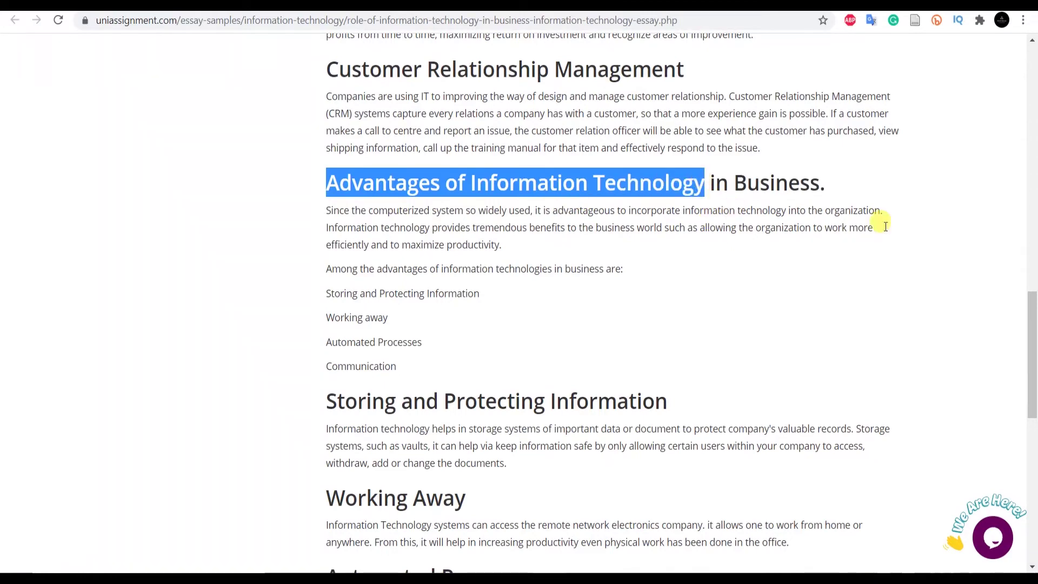
{"action": "left_click_drag", "start_coordinate": [1031, 313], "coordinate": [1033, 174]}
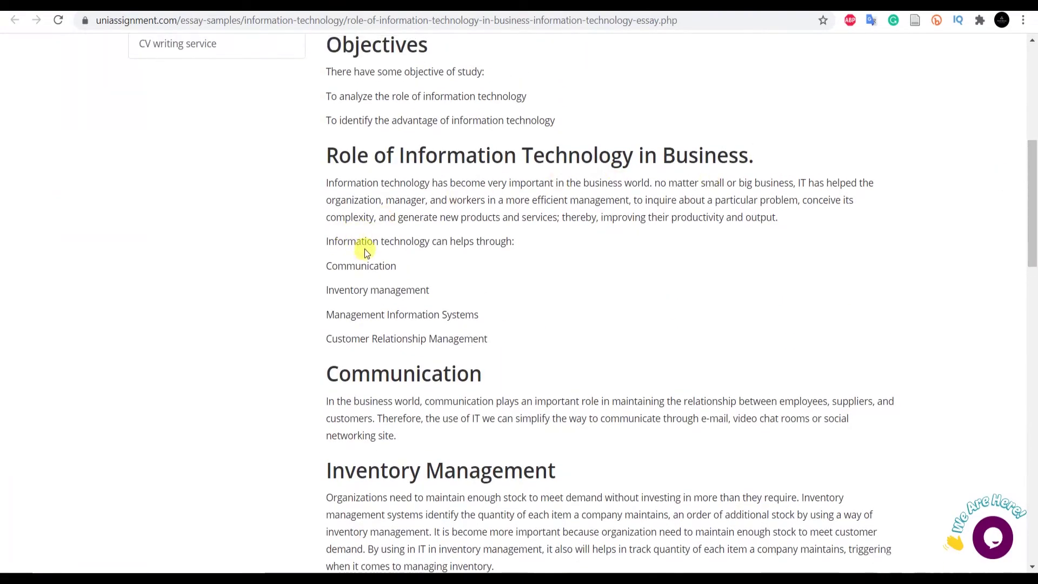
{"action": "left_click_drag", "start_coordinate": [330, 150], "coordinate": [619, 168]}
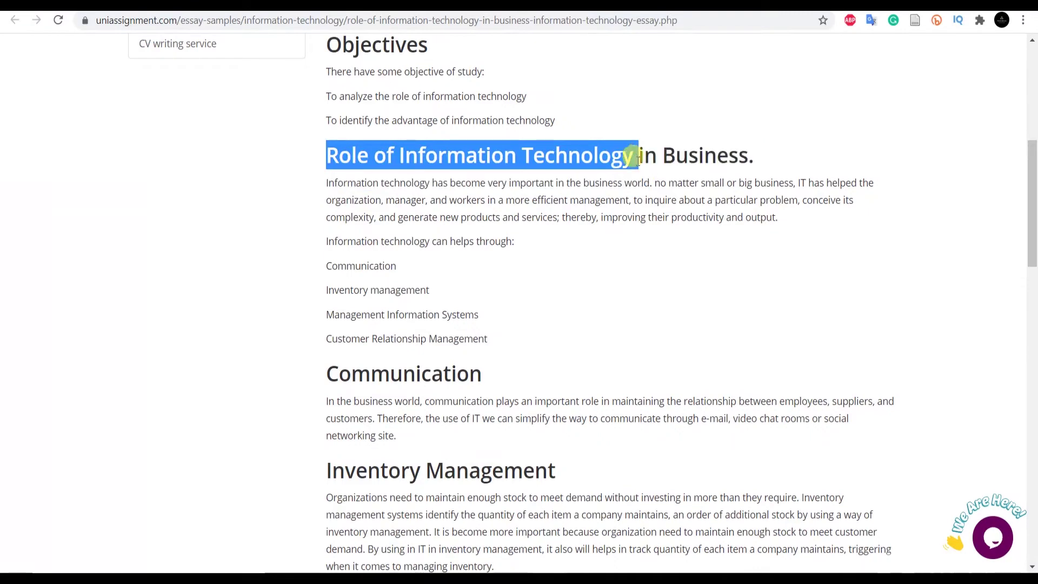
{"action": "left_click", "coordinate": [927, 23]}
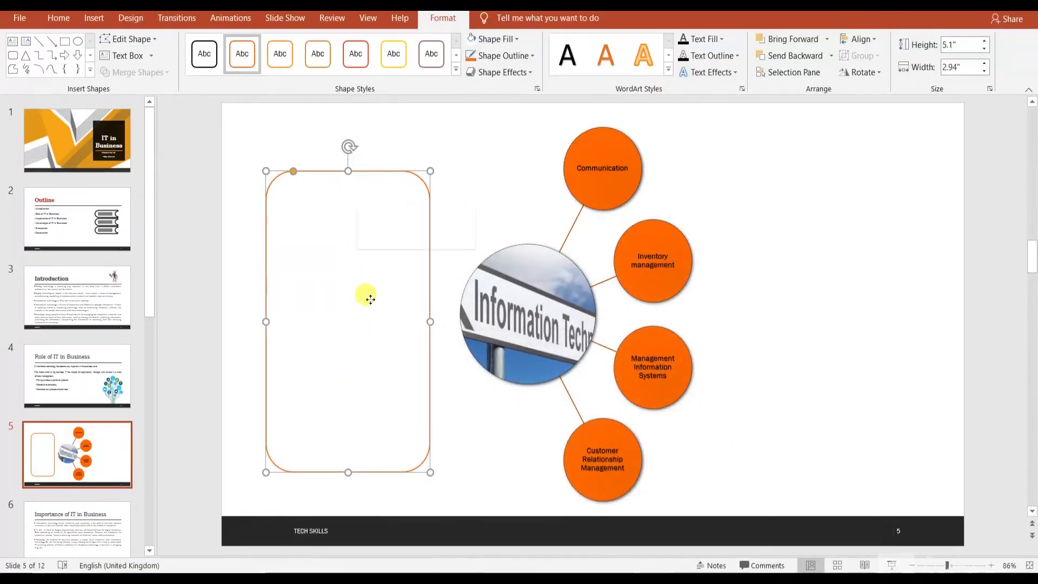
Paste the copied heading into the rounded rectangle as text only.
{"action": "right_click", "coordinate": [359, 270]}
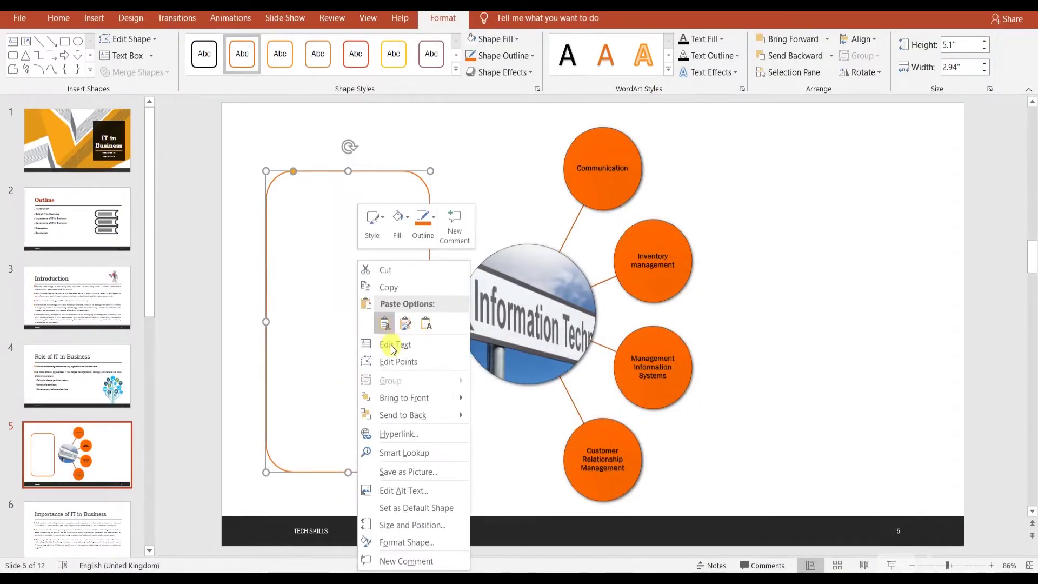
{"action": "left_click", "coordinate": [425, 323]}
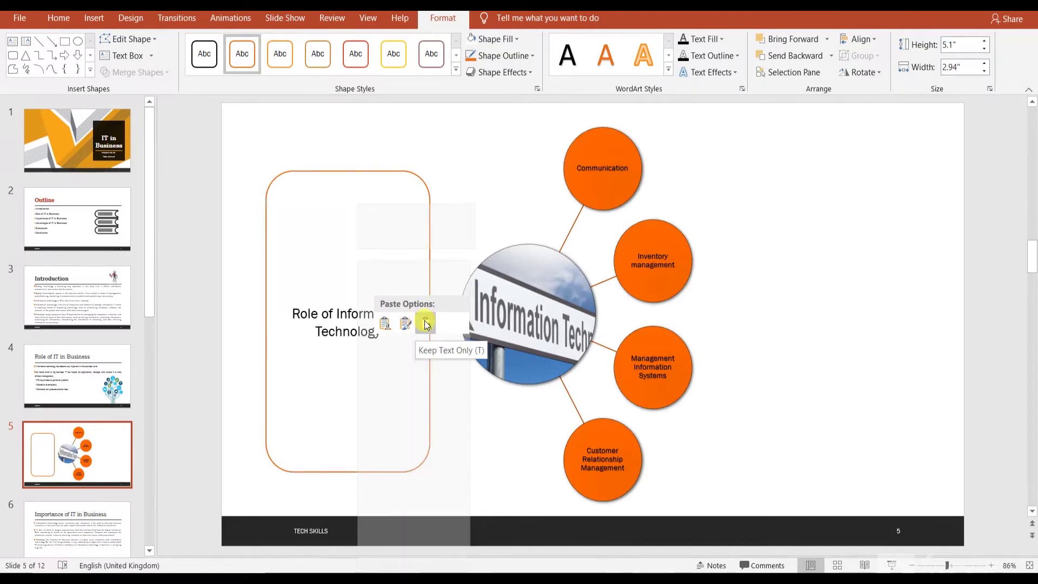
{"action": "left_click", "coordinate": [424, 323]}
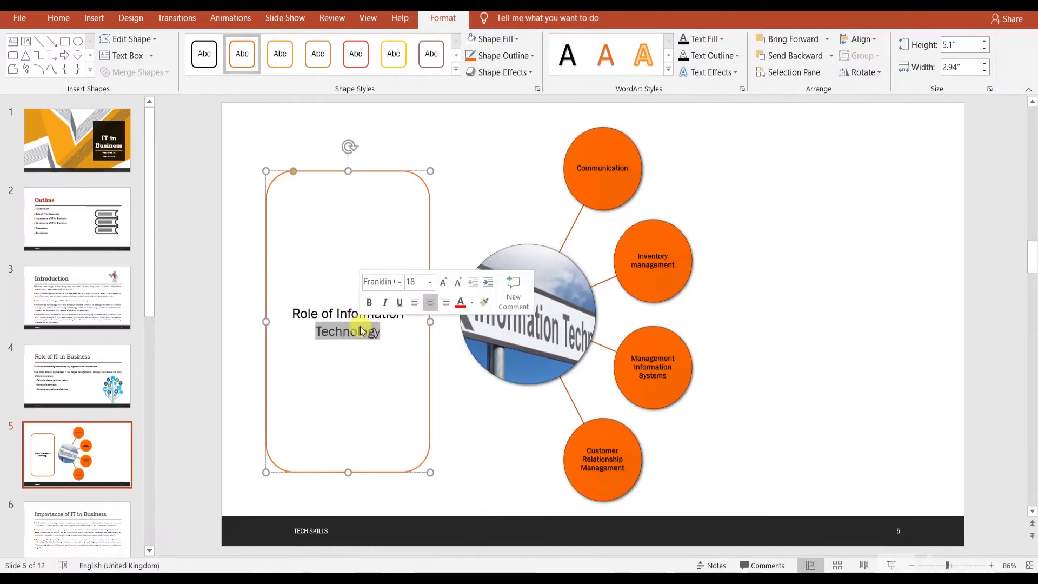
{"action": "triple_click", "coordinate": [362, 325]}
Format the rectangle's text as Bookman Old Style at 28 pt.
{"action": "left_click", "coordinate": [444, 281]}
{"action": "left_click", "coordinate": [444, 281]}
{"action": "left_click", "coordinate": [445, 282]}
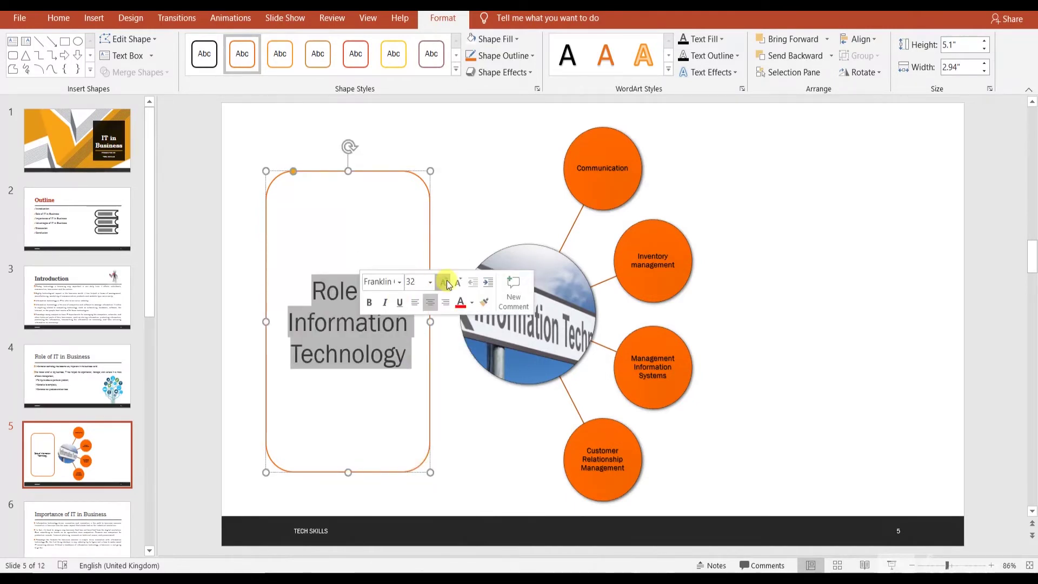
{"action": "left_click", "coordinate": [444, 282]}
{"action": "left_click", "coordinate": [444, 282]}
{"action": "left_click", "coordinate": [444, 282]}
{"action": "left_click", "coordinate": [401, 282]}
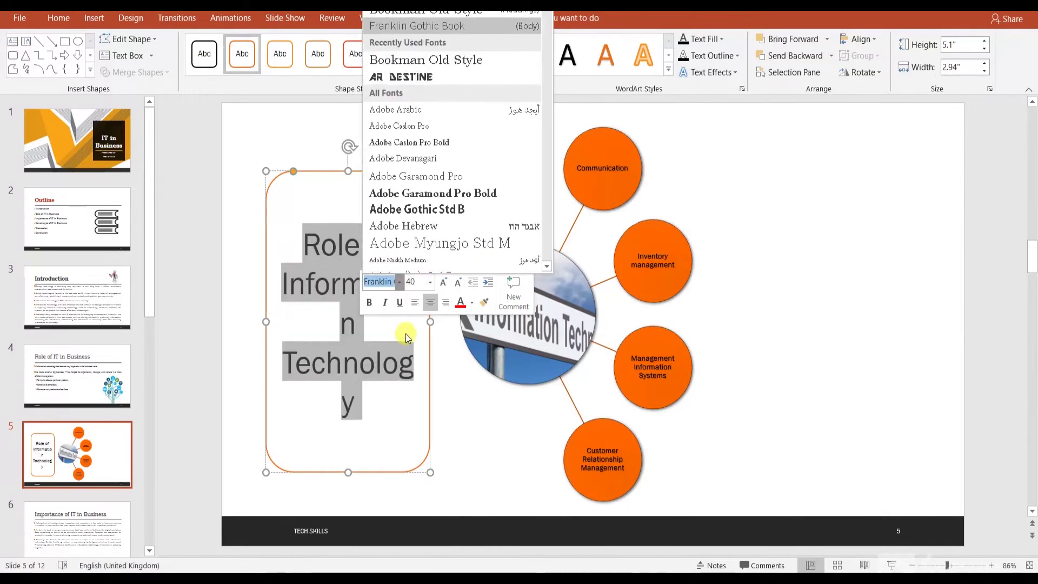
{"action": "left_click", "coordinate": [432, 57]}
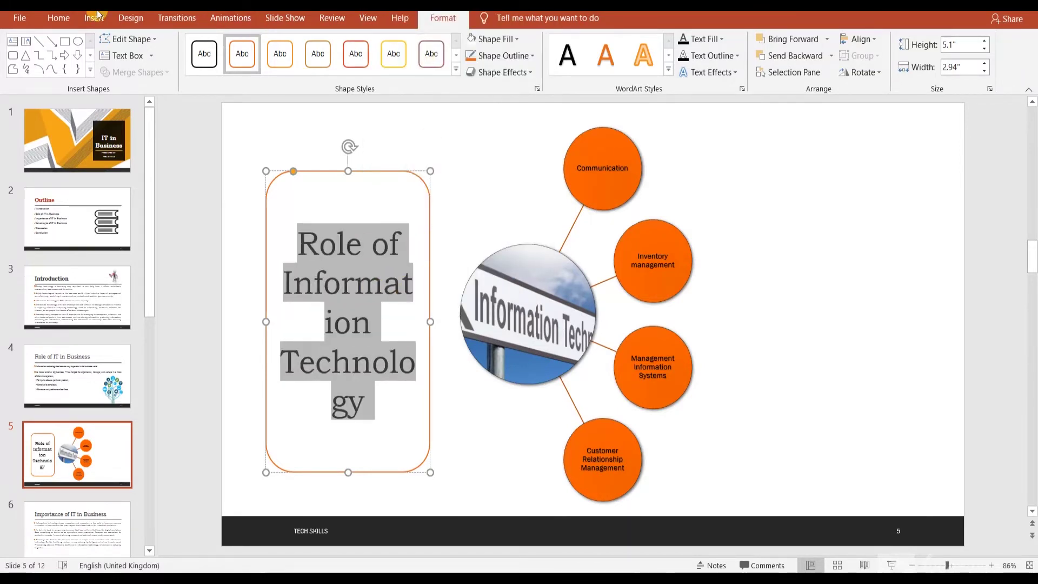
{"action": "left_click", "coordinate": [58, 18]}
{"action": "left_click", "coordinate": [330, 46]}
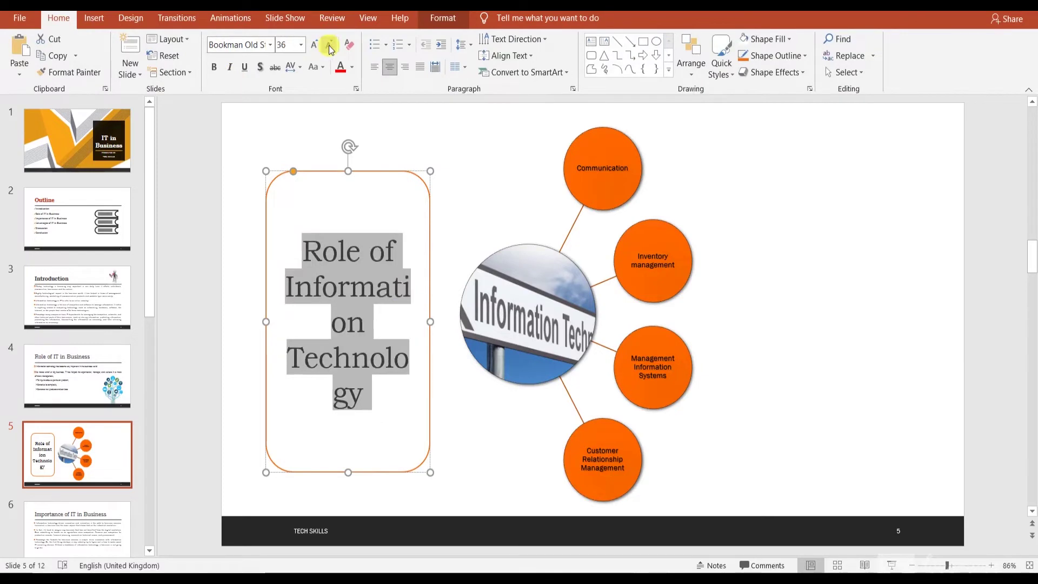
{"action": "left_click", "coordinate": [330, 46]}
{"action": "left_click", "coordinate": [329, 46]}
Resize the title box into a wide, short shape at the top-left of the slide.
{"action": "left_click", "coordinate": [341, 172]}
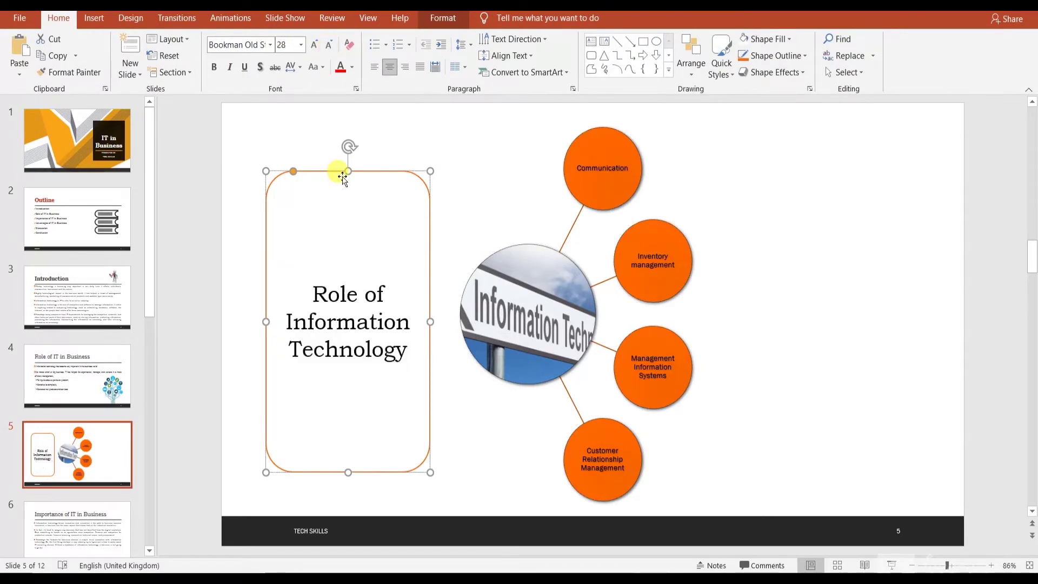
{"action": "left_click_drag", "start_coordinate": [429, 172], "coordinate": [412, 287]}
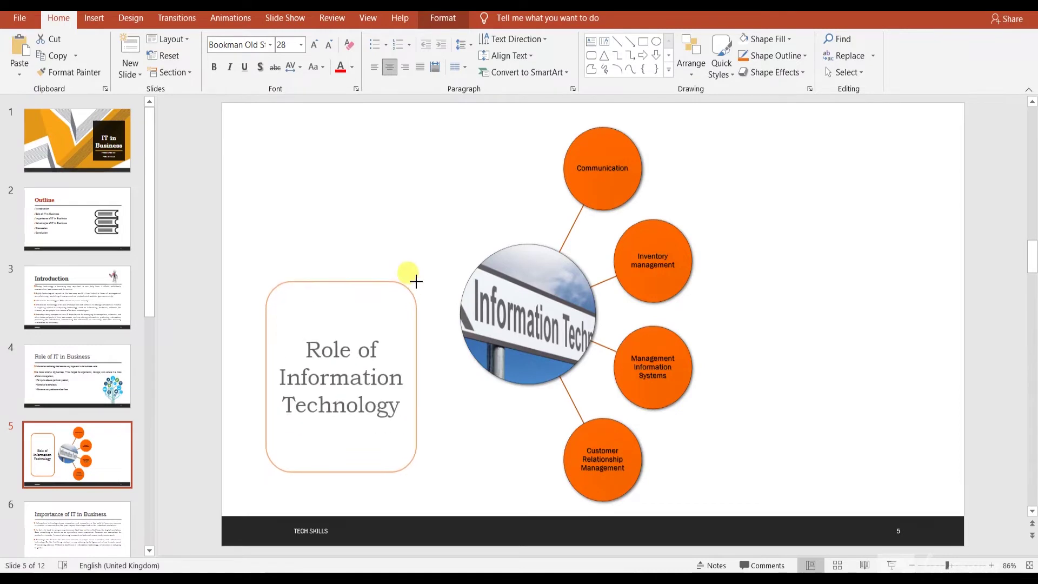
{"action": "mouse_move", "coordinate": [414, 283]}
{"action": "left_mouse_down"}
{"action": "mouse_move", "coordinate": [434, 324]}
{"action": "mouse_move", "coordinate": [376, 238]}
{"action": "mouse_move", "coordinate": [355, 139]}
{"action": "mouse_move", "coordinate": [374, 134]}
{"action": "left_mouse_up"}
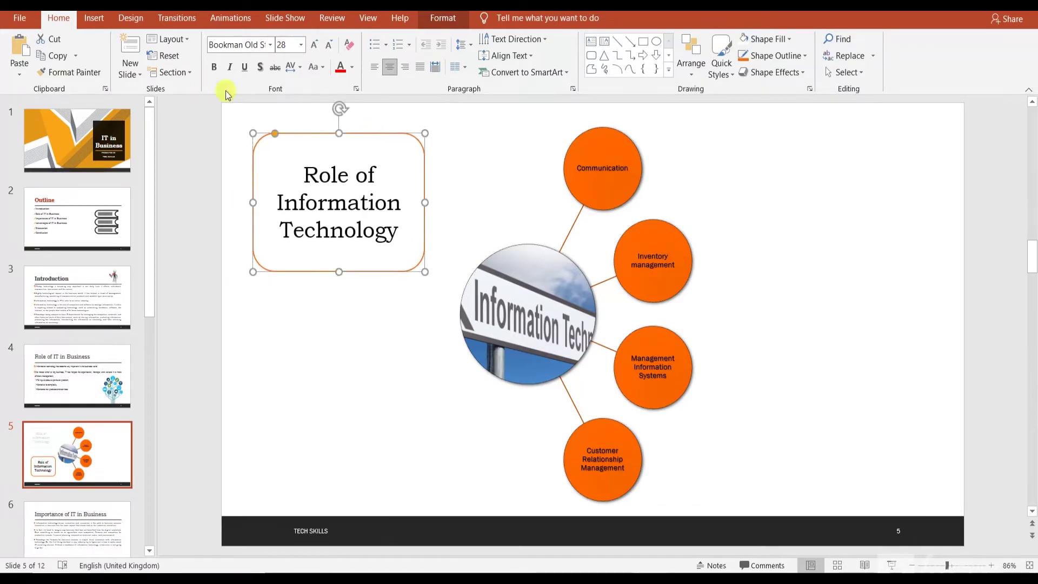
Try several orange-filled shape styles on the title box.
{"action": "left_click", "coordinate": [439, 20]}
{"action": "left_click", "coordinate": [457, 70]}
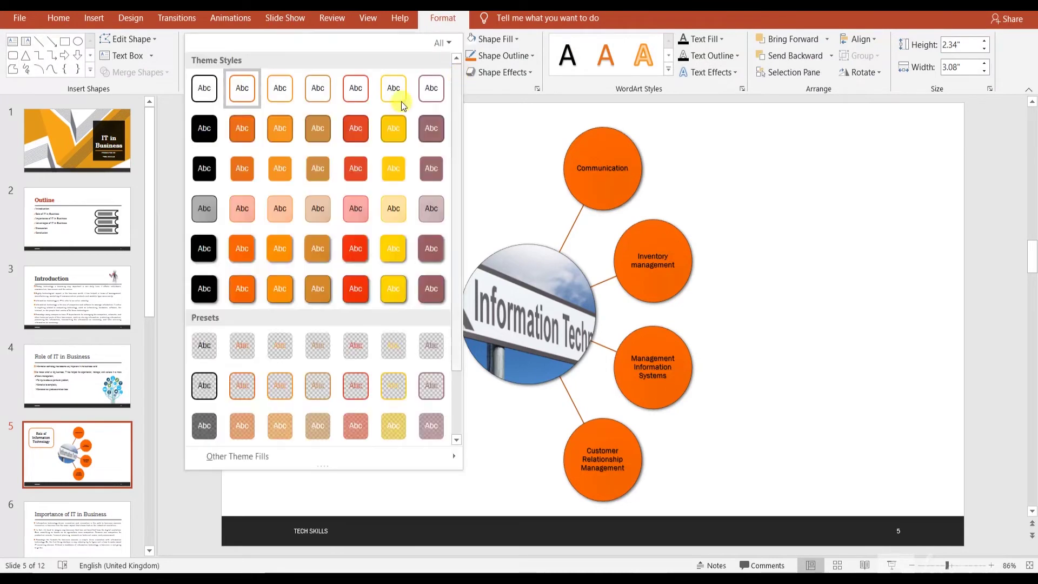
{"action": "left_click", "coordinate": [277, 133]}
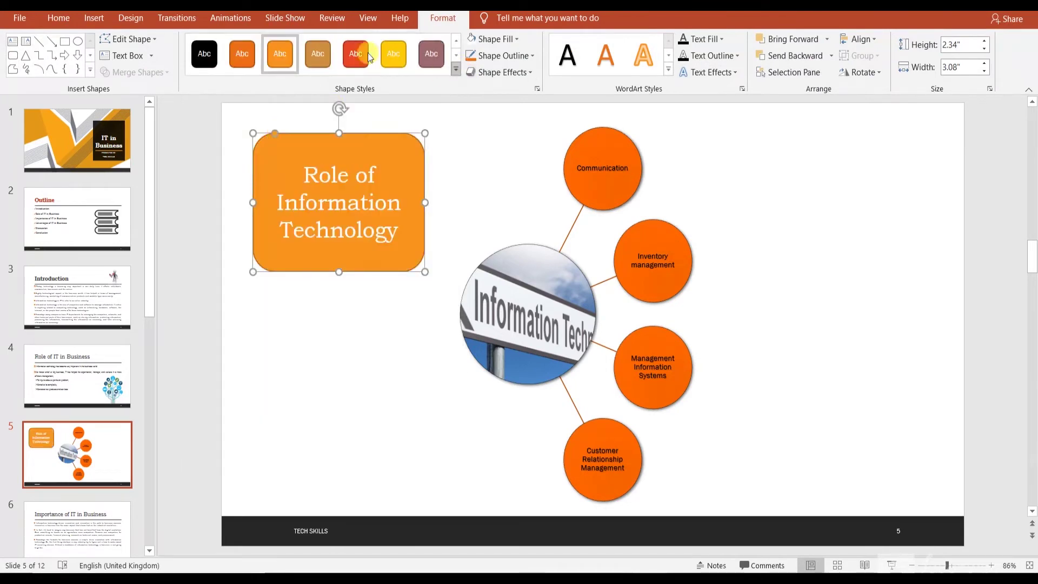
{"action": "left_click", "coordinate": [242, 63]}
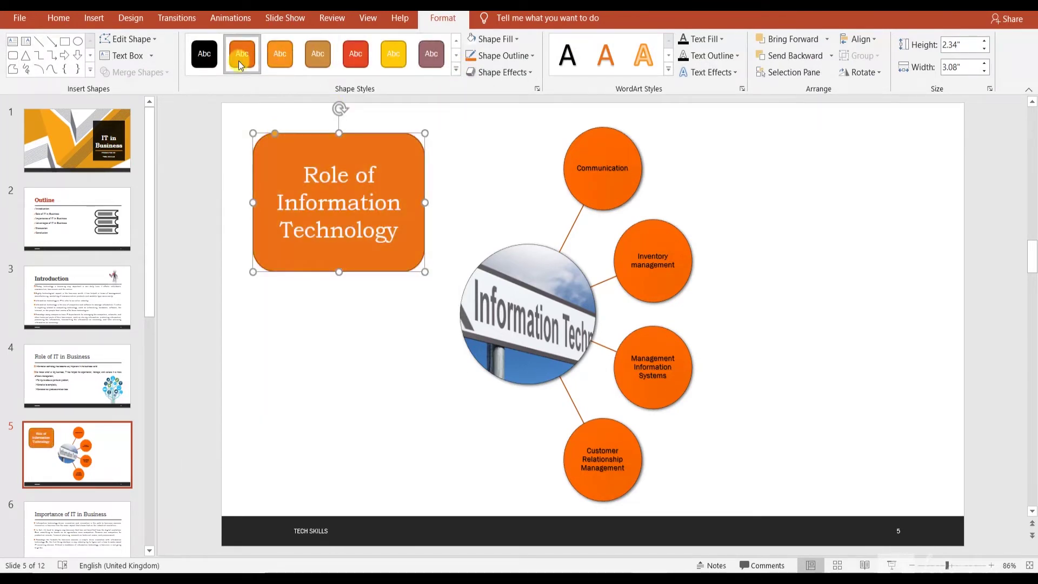
{"action": "left_click", "coordinate": [457, 71]}
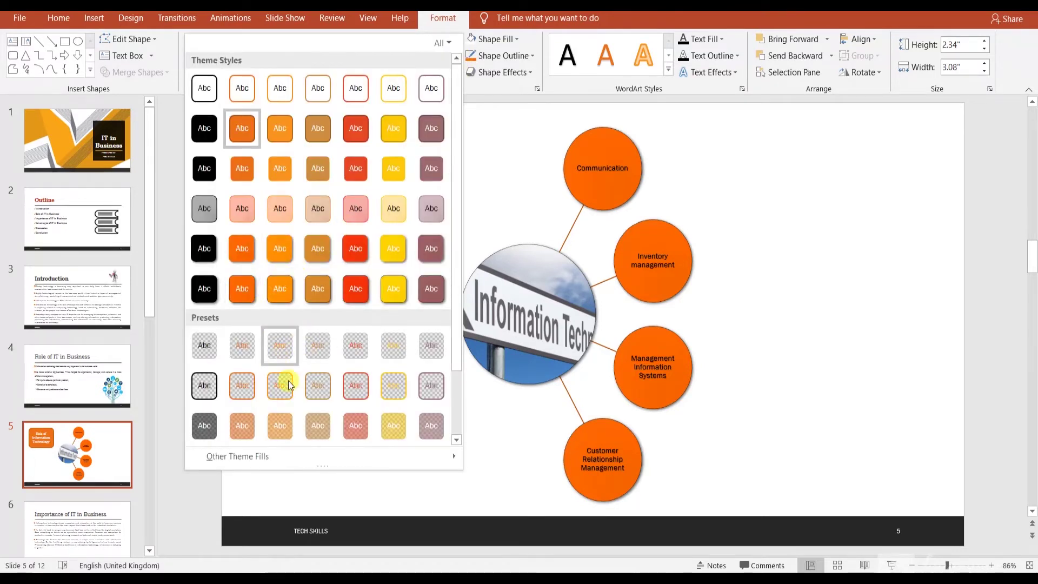
{"action": "left_click", "coordinate": [281, 418]}
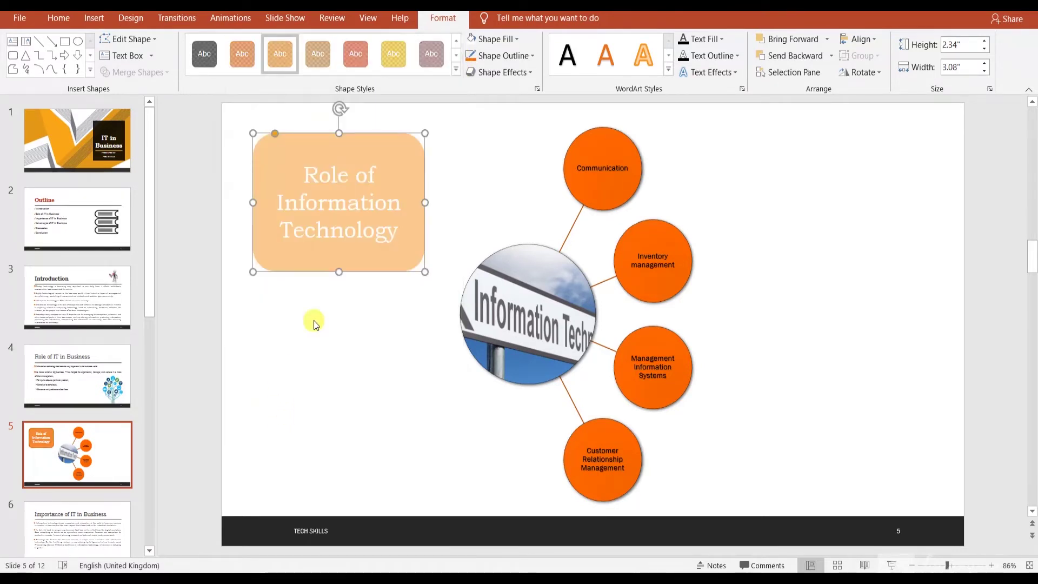
{"action": "left_click", "coordinate": [457, 69]}
{"action": "left_click", "coordinate": [243, 424]}
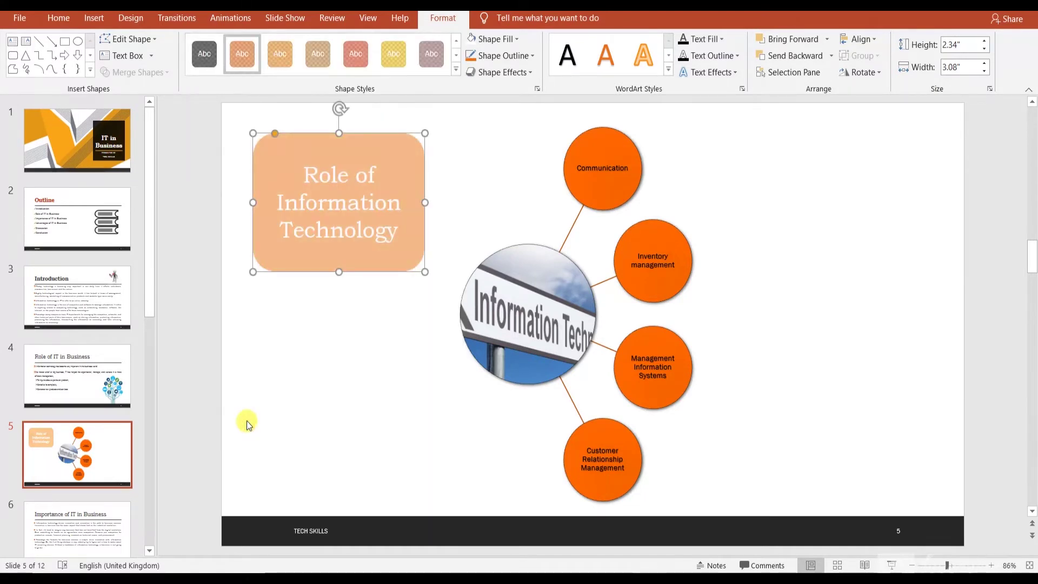
Restore the white orange-outline style and draw a line from the box toward the IT picture.
{"action": "left_click", "coordinate": [456, 69]}
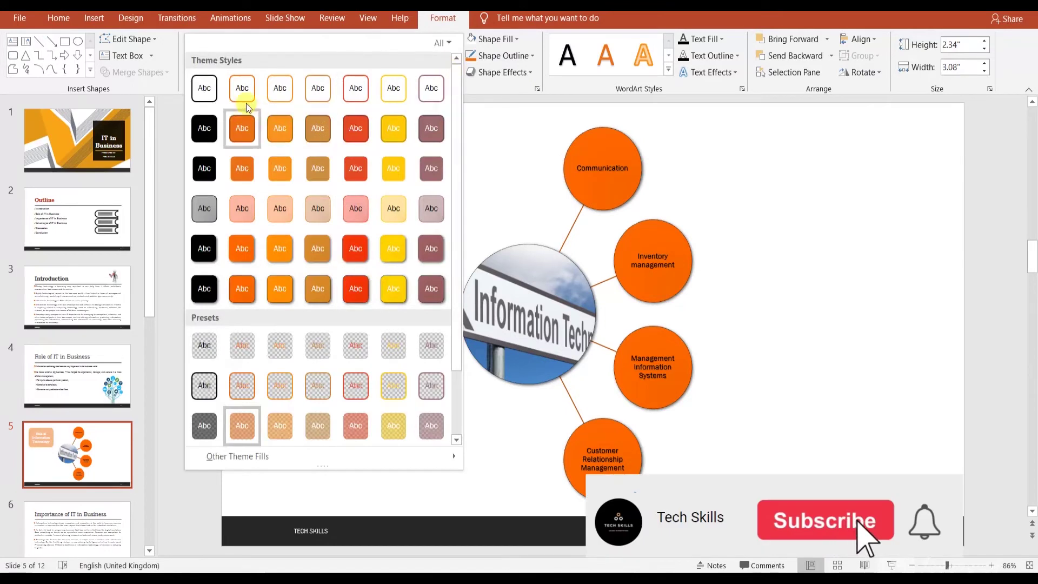
{"action": "left_click", "coordinate": [242, 90]}
{"action": "left_click", "coordinate": [51, 41]}
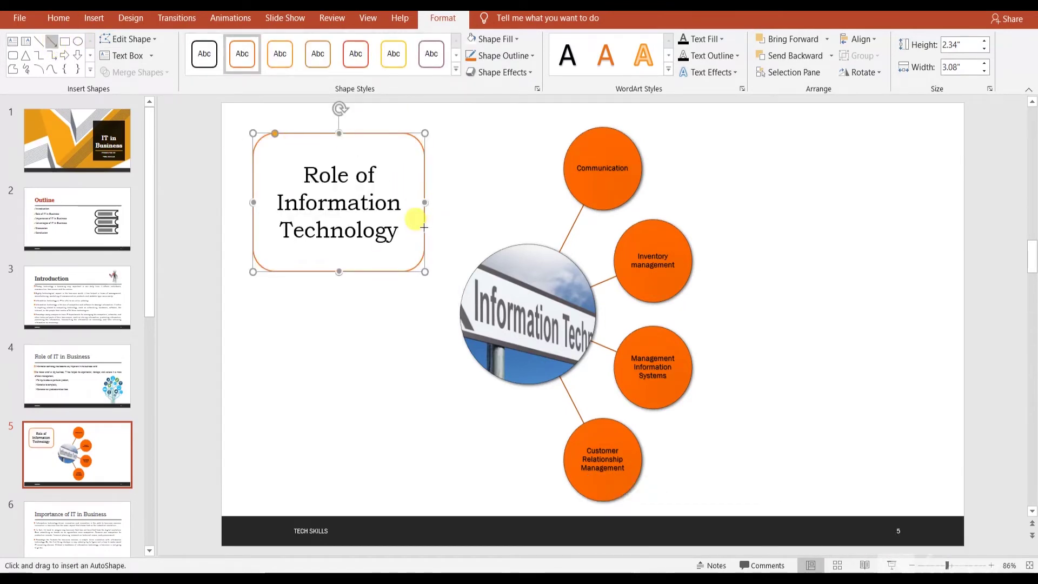
{"action": "left_click_drag", "start_coordinate": [423, 227], "coordinate": [469, 275]}
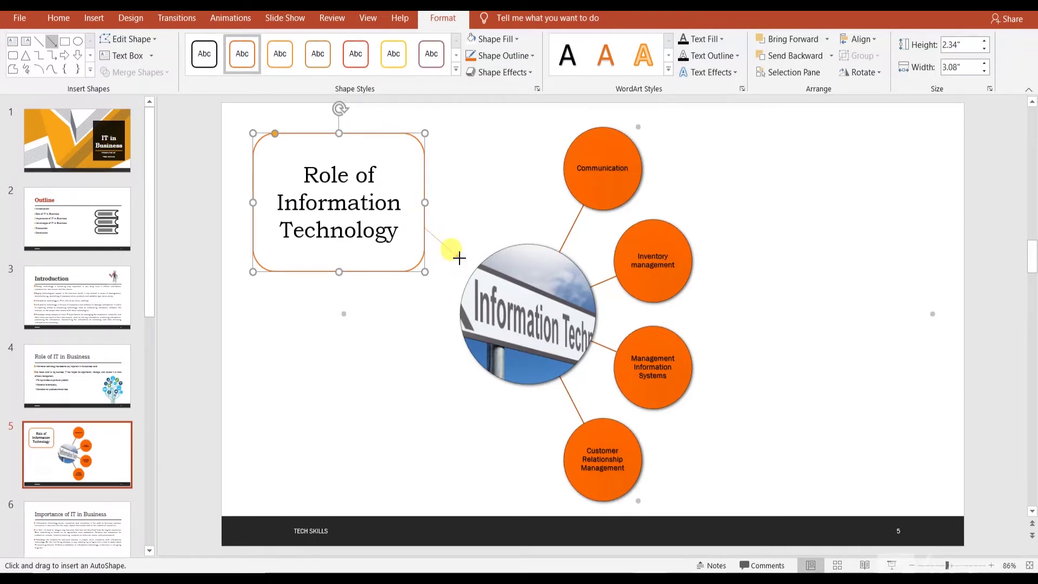
Draw a line from the Role of Information Technology box to the central picture and give it an orange line style.
{"action": "left_click_drag", "start_coordinate": [459, 258], "coordinate": [460, 258]}
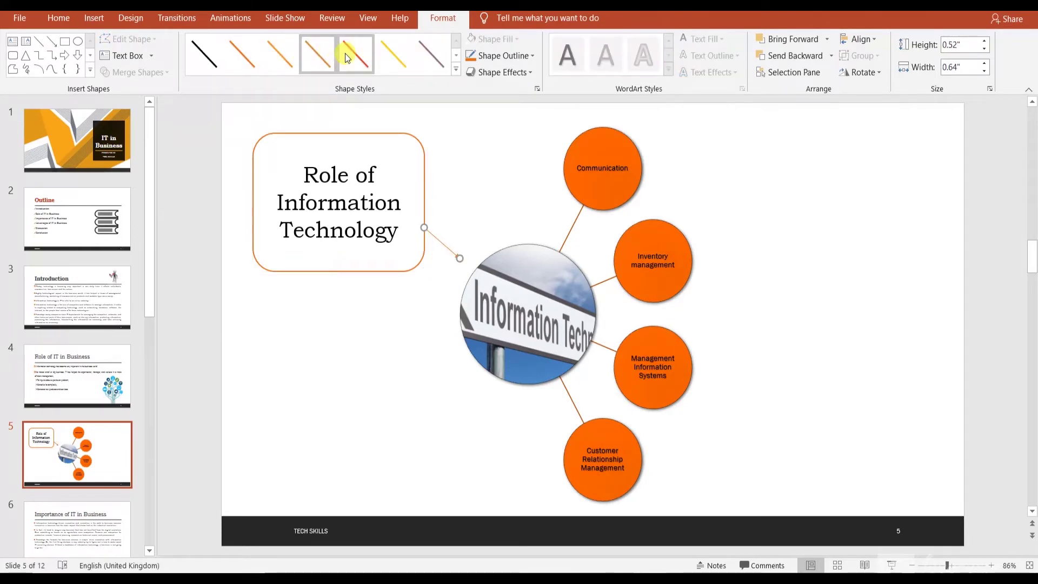
{"action": "left_click", "coordinate": [524, 56]}
{"action": "left_click", "coordinate": [521, 60]}
{"action": "left_click", "coordinate": [519, 70]}
{"action": "left_click", "coordinate": [519, 70]}
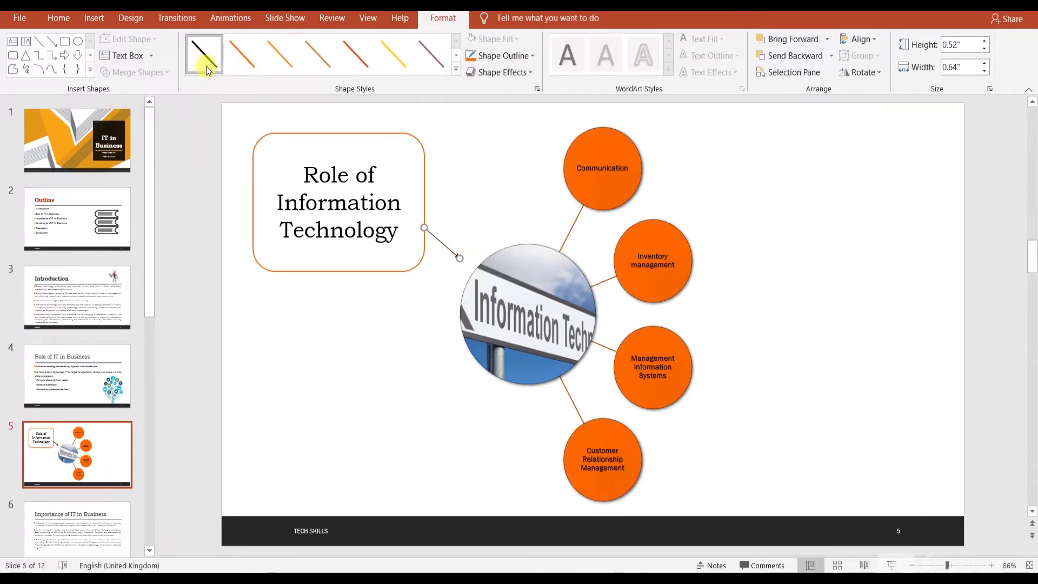
{"action": "left_click", "coordinate": [456, 70]}
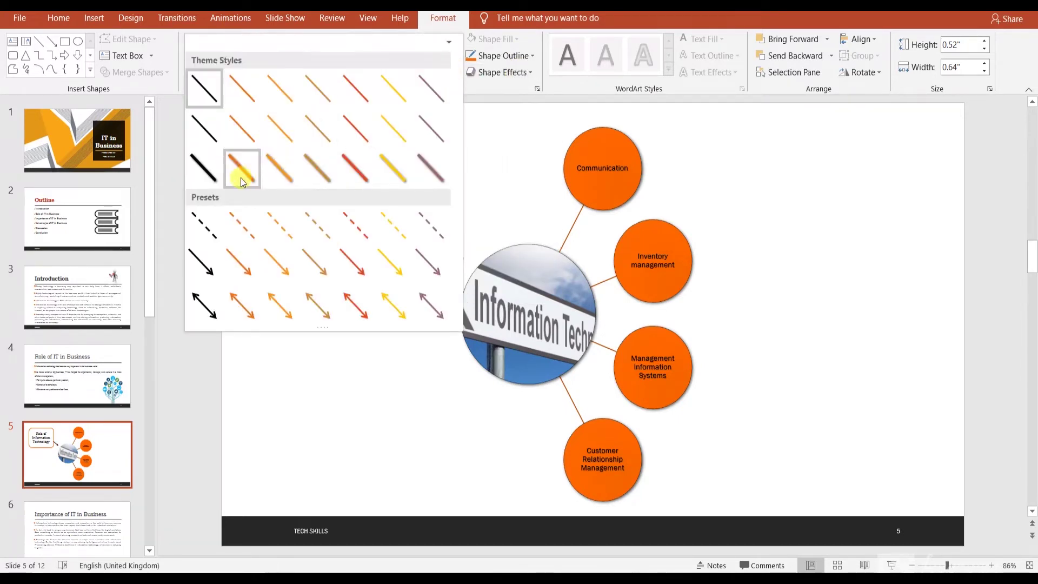
{"action": "left_click", "coordinate": [241, 176]}
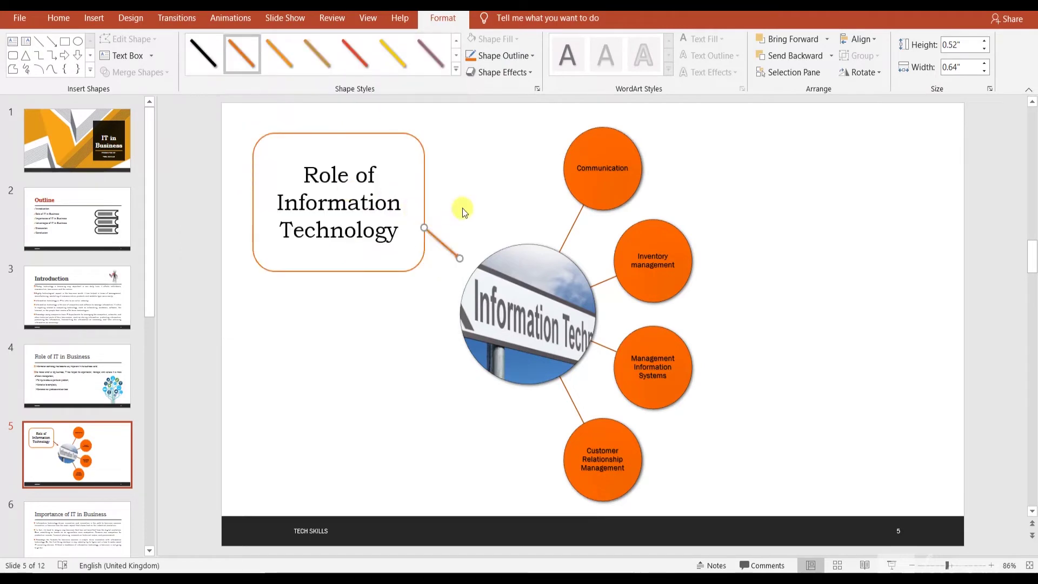
{"action": "left_click", "coordinate": [484, 210]}
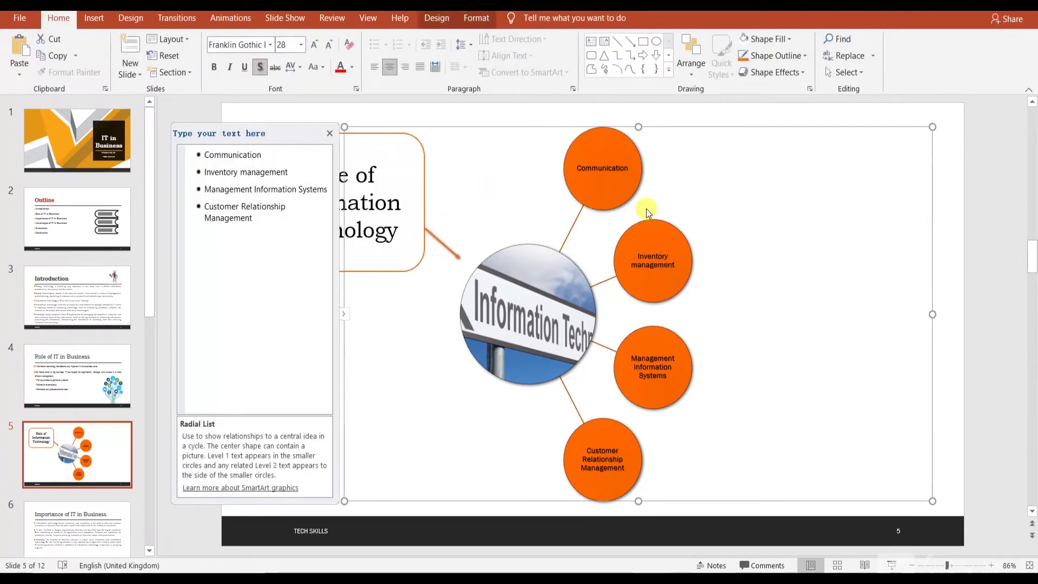
Deselect the diagram and place the insertion point between slides 11 and 12.
{"action": "left_click", "coordinate": [755, 116]}
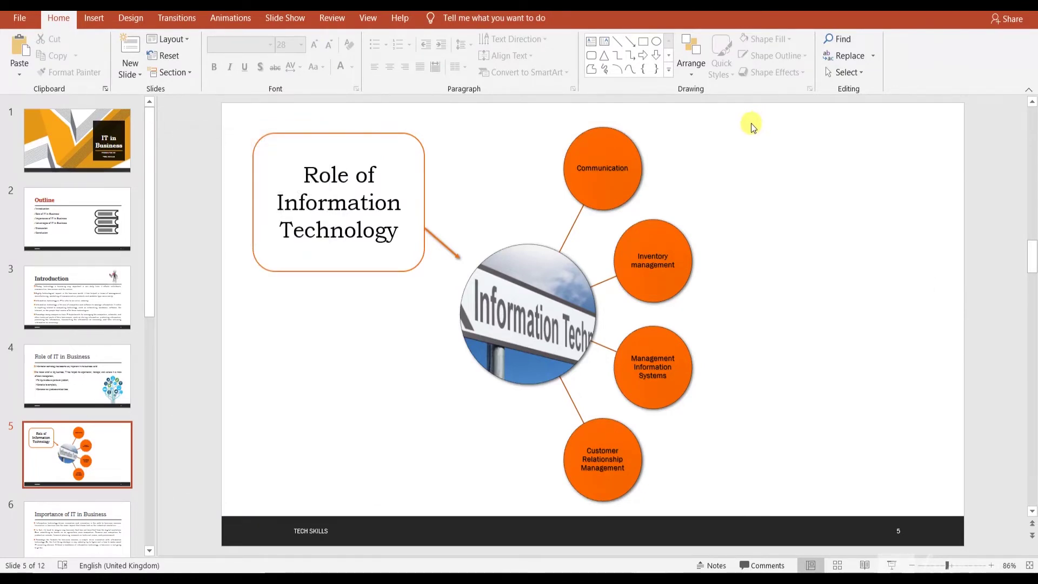
{"action": "left_click", "coordinate": [103, 23]}
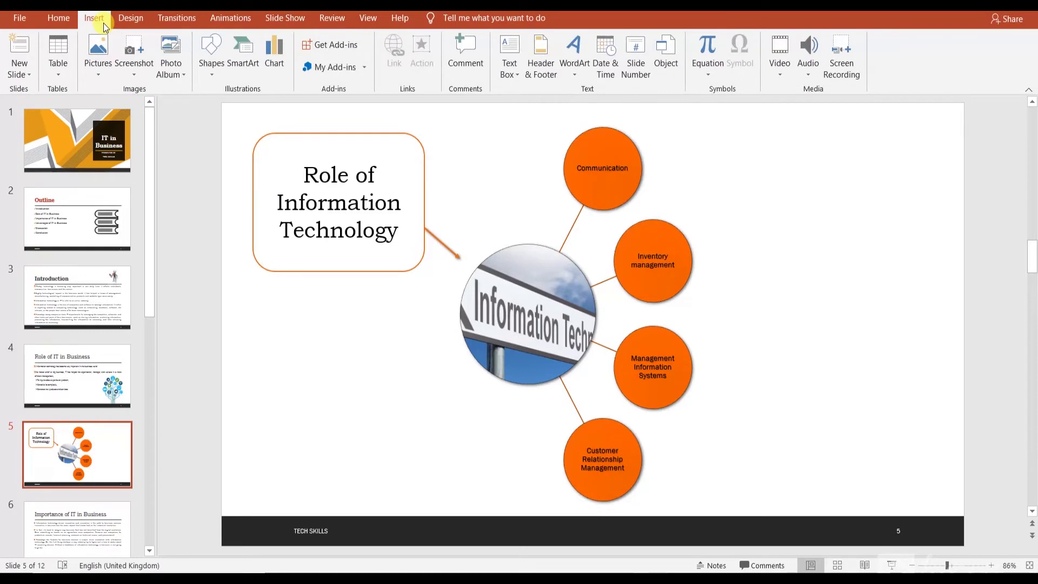
{"action": "left_click", "coordinate": [135, 18]}
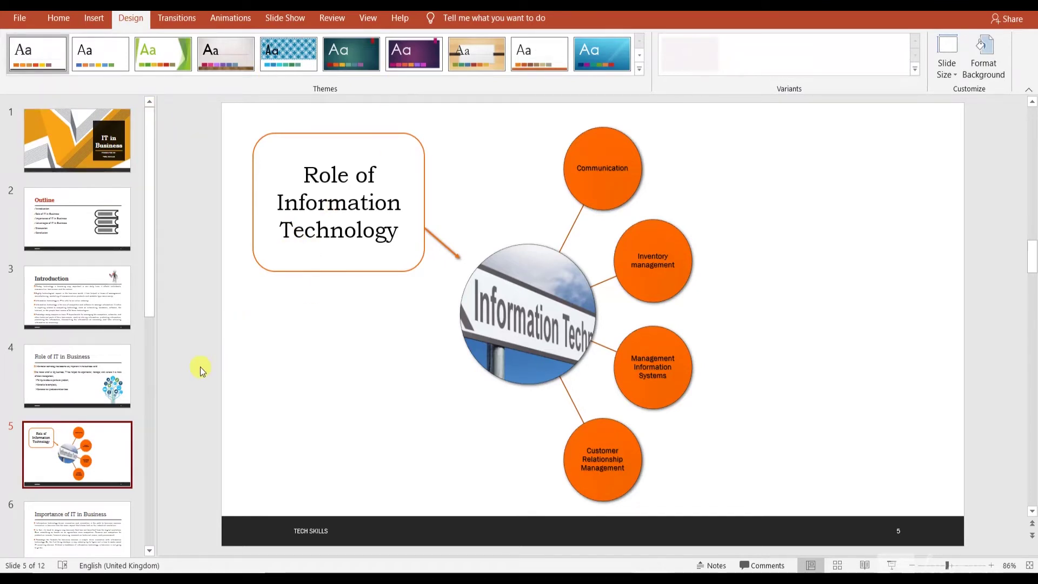
{"action": "scroll", "coordinate": [151, 361], "scroll_direction": "down", "scroll_amount": 10}
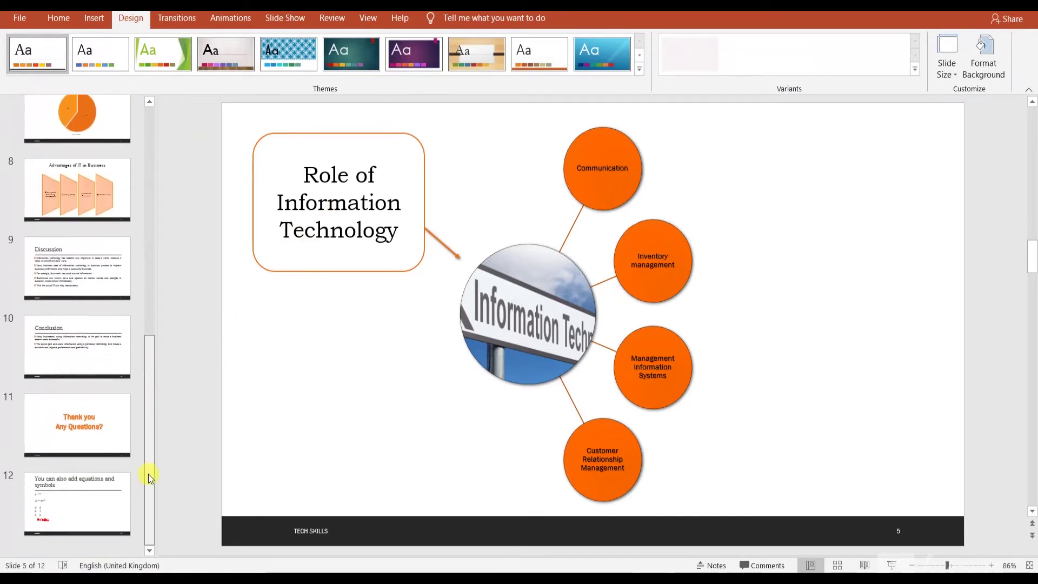
{"action": "left_click", "coordinate": [64, 465]}
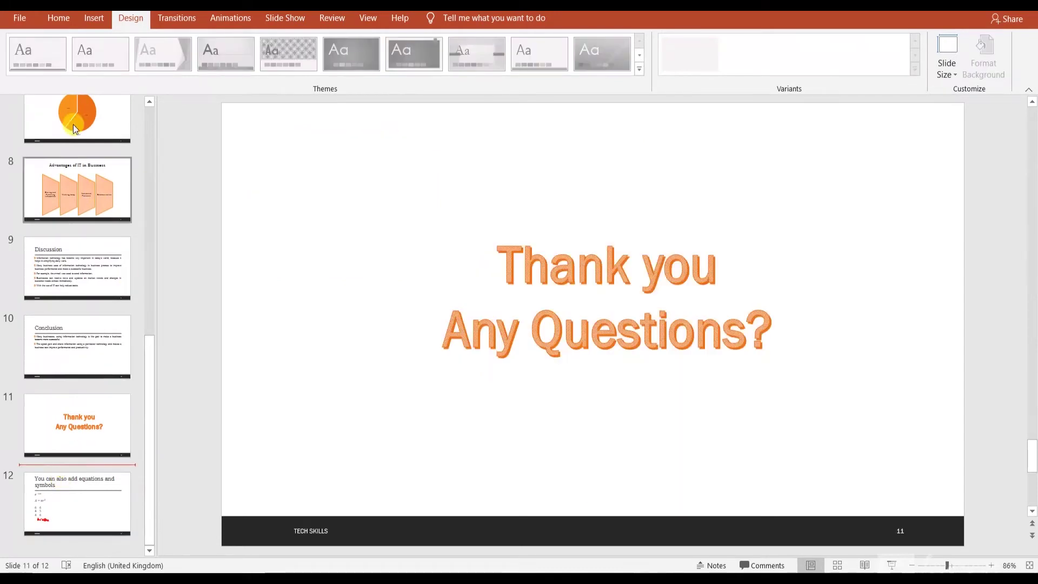
Add a Title and Content slide after Thank you, titled 'You can change the design as well'.
{"action": "left_click", "coordinate": [69, 20]}
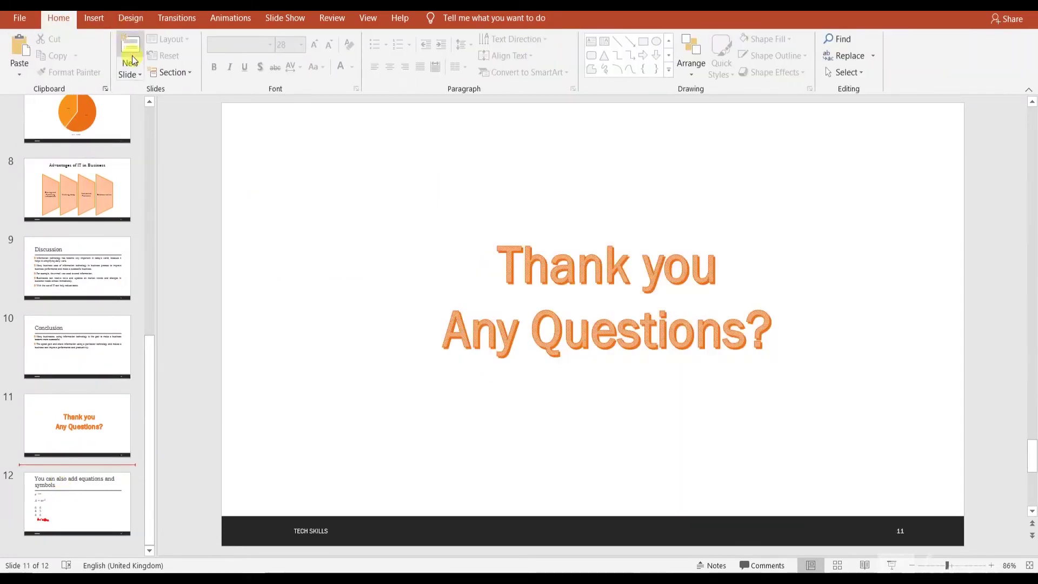
{"action": "left_click", "coordinate": [130, 70]}
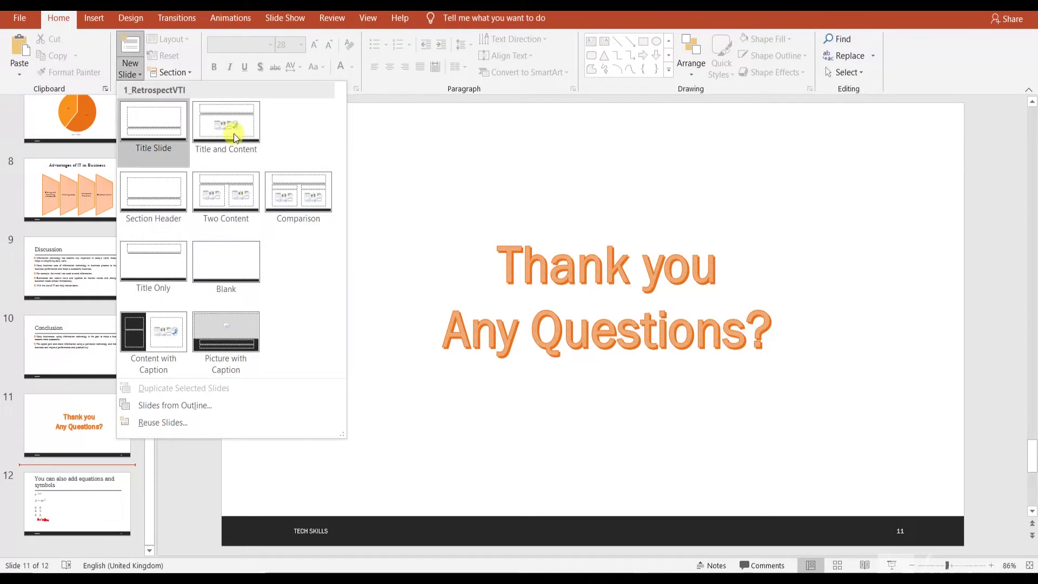
{"action": "left_click", "coordinate": [233, 134]}
{"action": "left_click", "coordinate": [400, 185]}
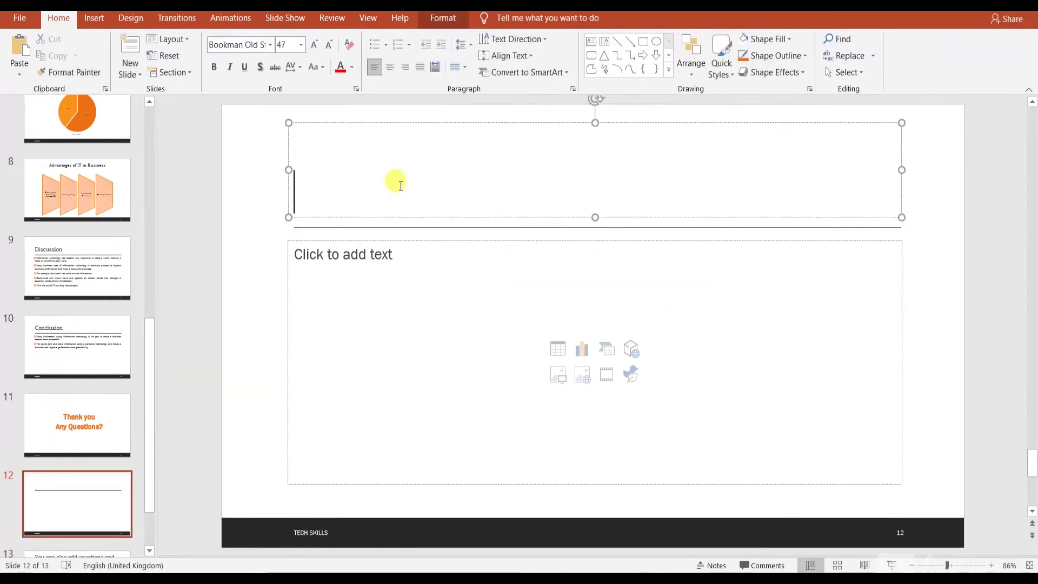
{"action": "type", "text": "You can change"}
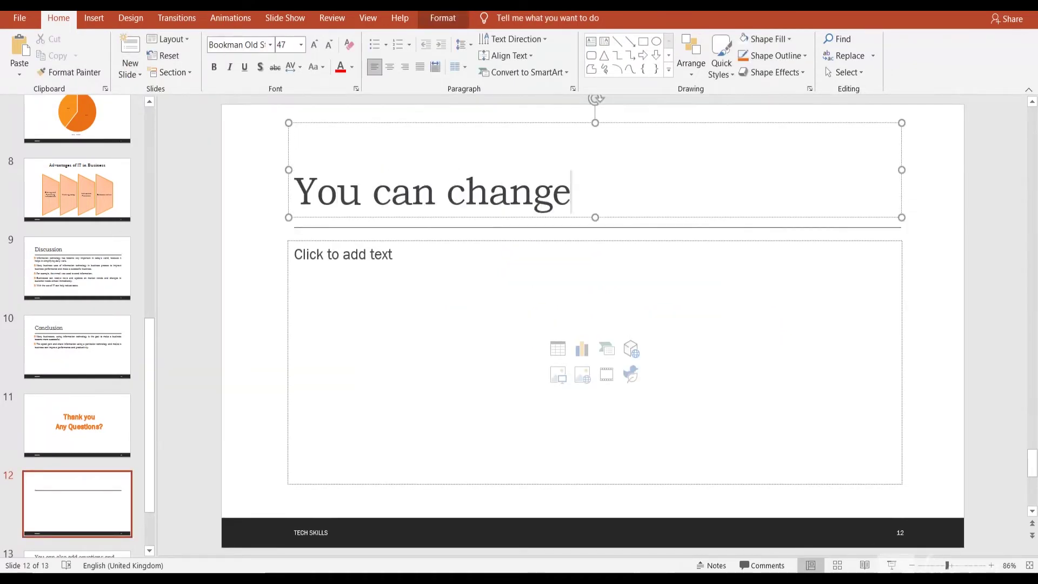
{"action": "type", "text": " the"}
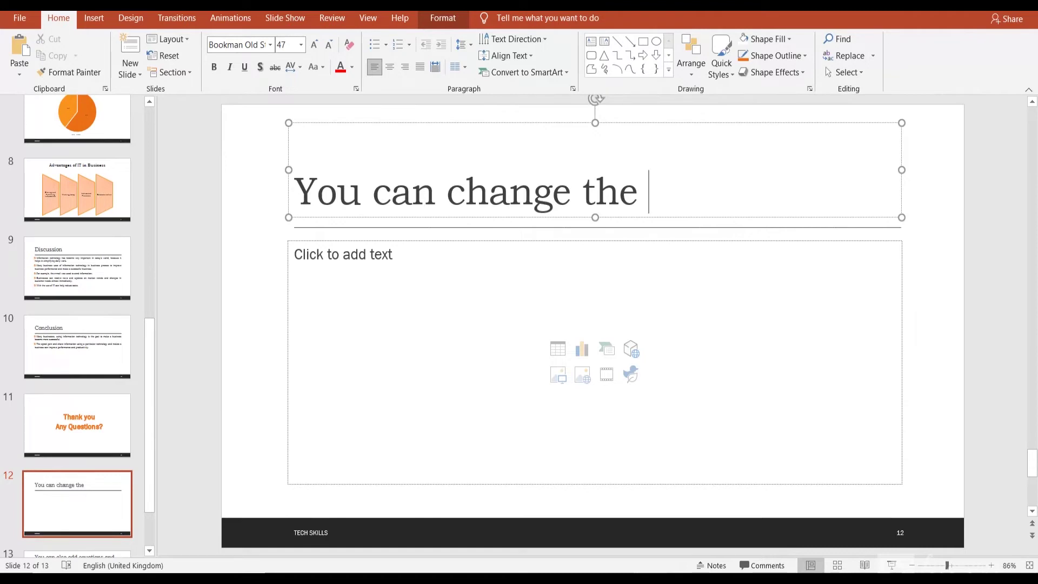
{"action": "type", "text": "design"}
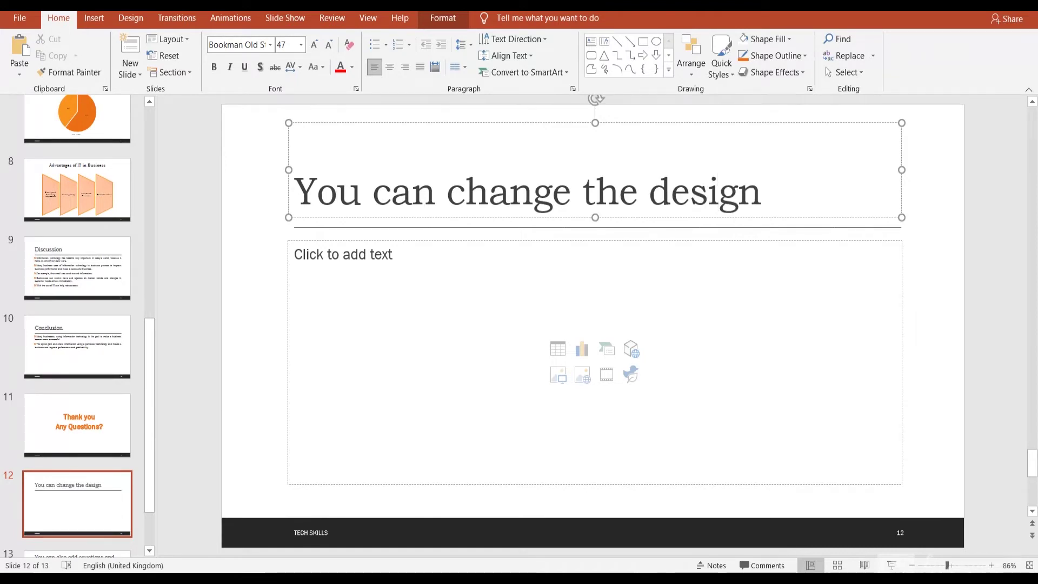
{"action": "type", "text": " asw"}
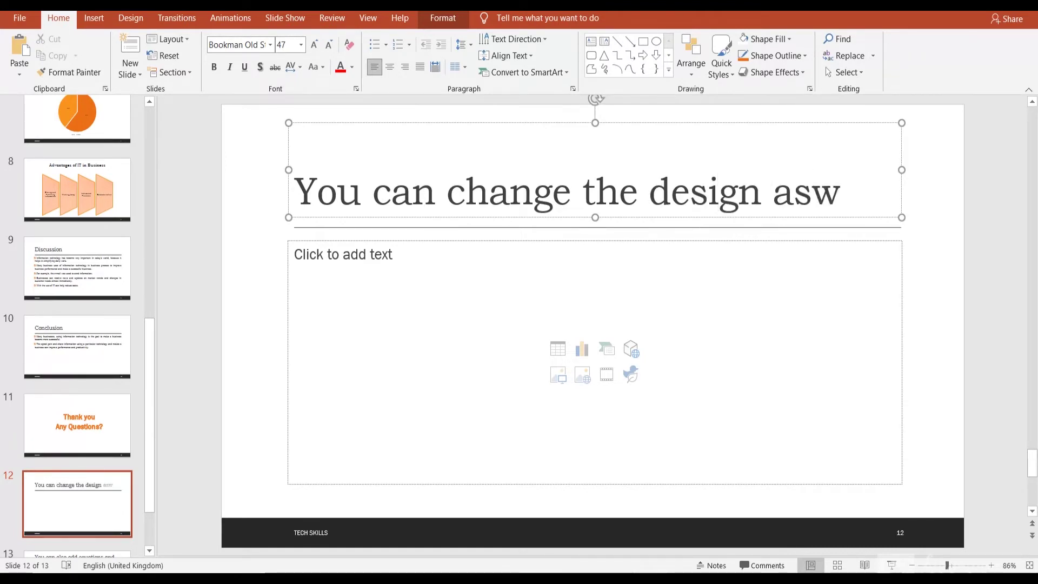
{"action": "key", "text": "BackSpace"}
{"action": "type", "text": " well"}
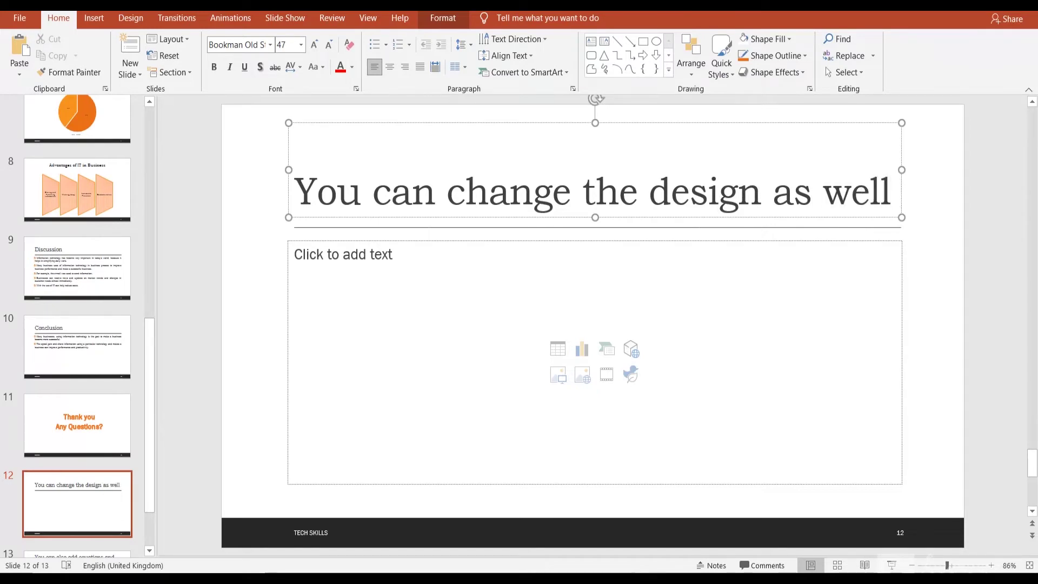
Apply a new theme with a dark wavy left border from the Design Themes gallery.
{"action": "left_click", "coordinate": [142, 20]}
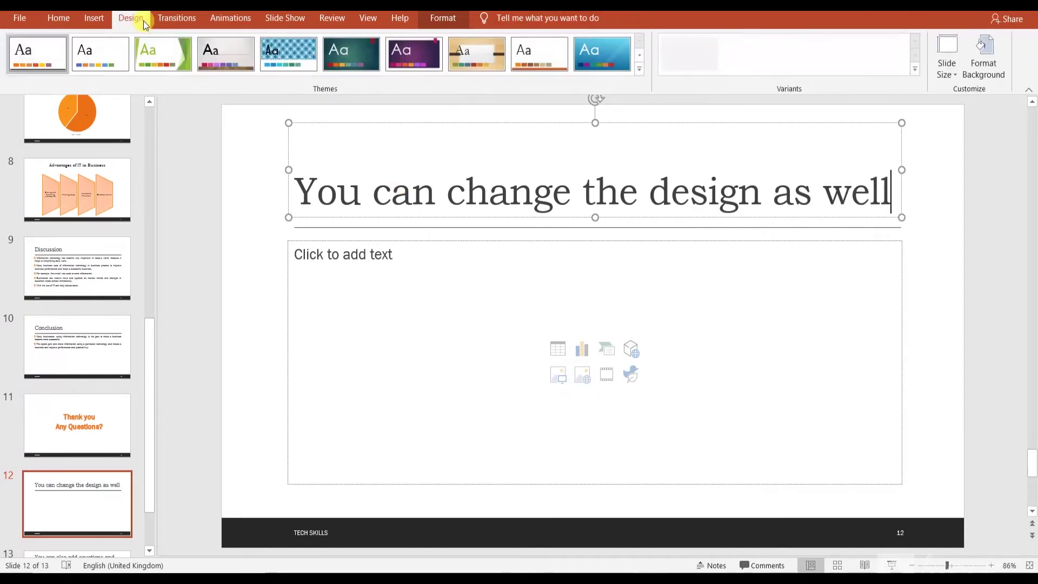
{"action": "left_click", "coordinate": [640, 70]}
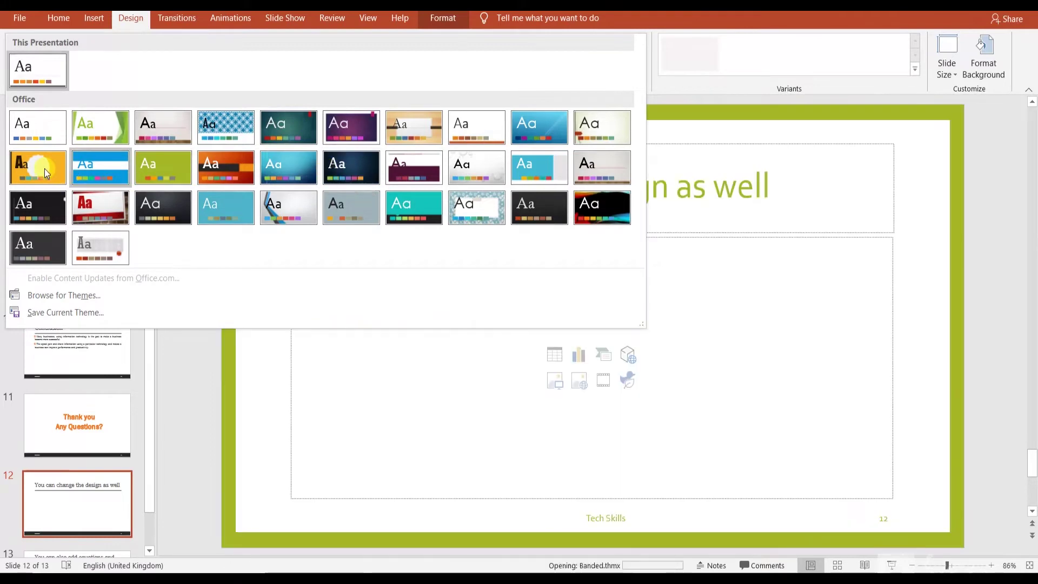
{"action": "left_click", "coordinate": [45, 168]}
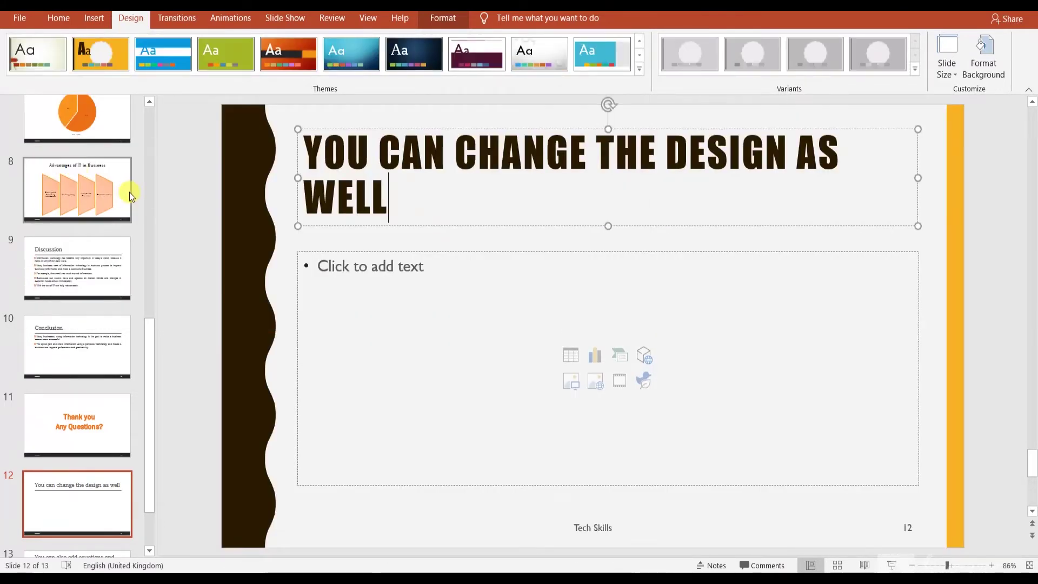
Review the title, Outline, Introduction and Role of IT slides in the new theme.
{"action": "left_click", "coordinate": [151, 164]}
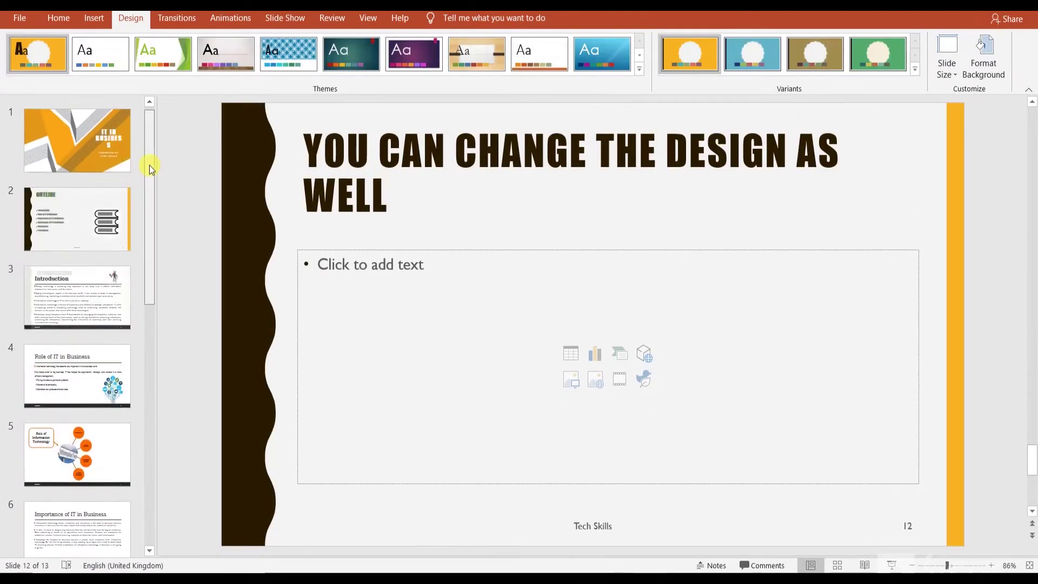
{"action": "left_click", "coordinate": [93, 141]}
{"action": "left_click", "coordinate": [82, 206]}
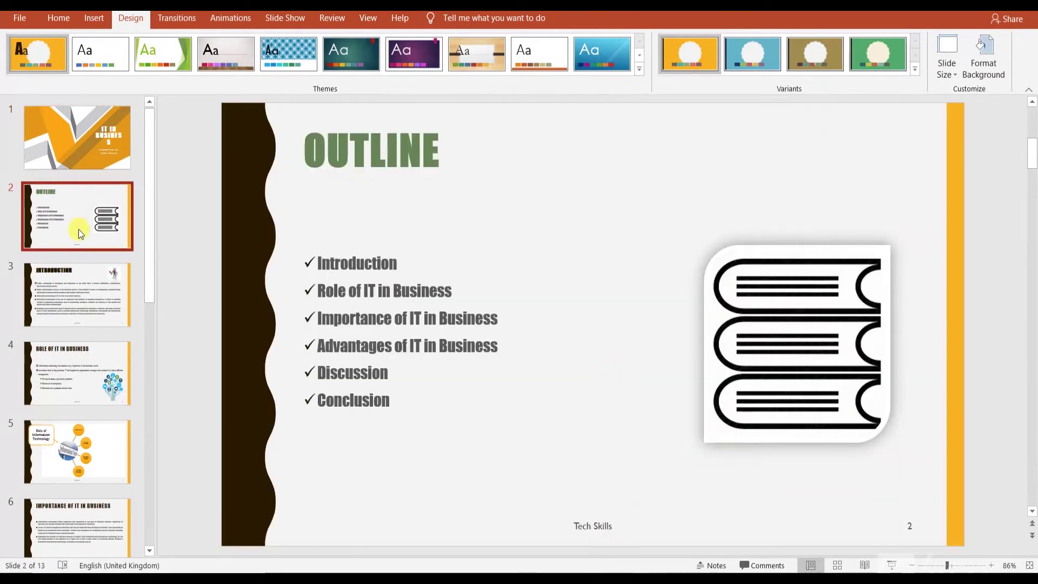
{"action": "left_click", "coordinate": [76, 278]}
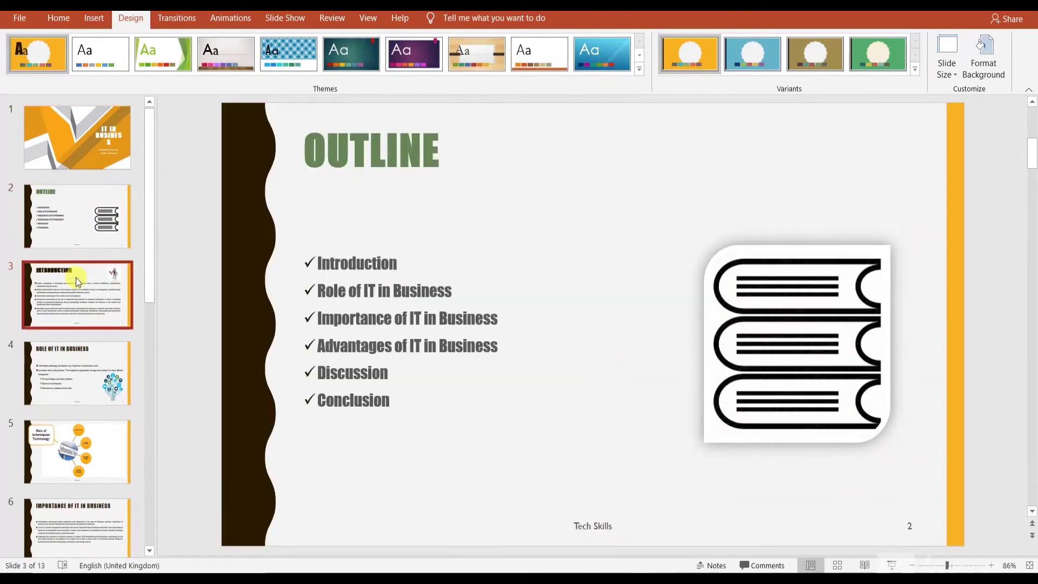
{"action": "left_click", "coordinate": [90, 377]}
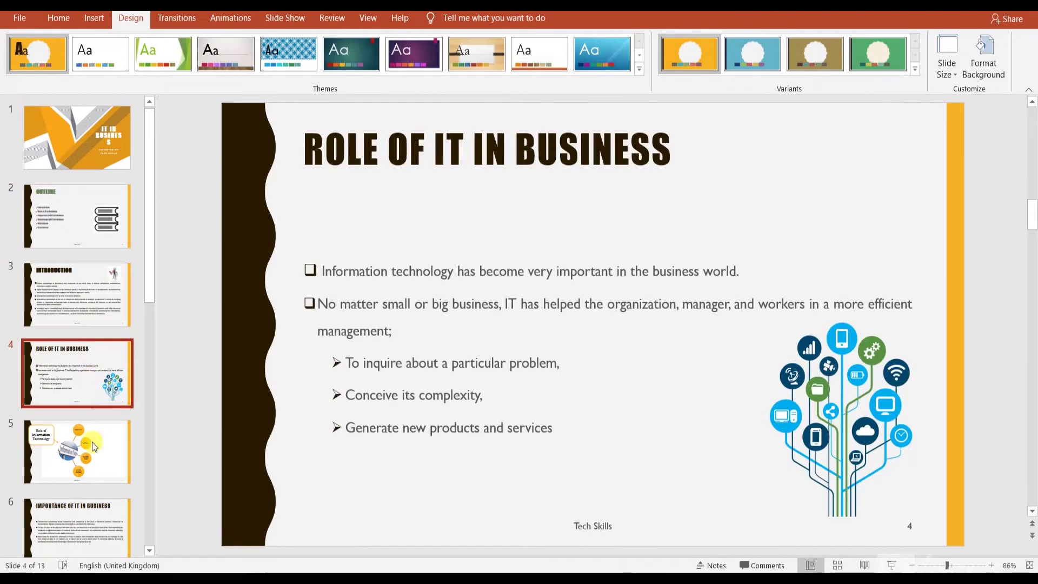
{"action": "left_click", "coordinate": [92, 448]}
Move slide 5's title box right, clear of the wavy border, and realign the orange arrow to it.
{"action": "scroll", "coordinate": [155, 413], "scroll_direction": "down", "scroll_amount": 5}
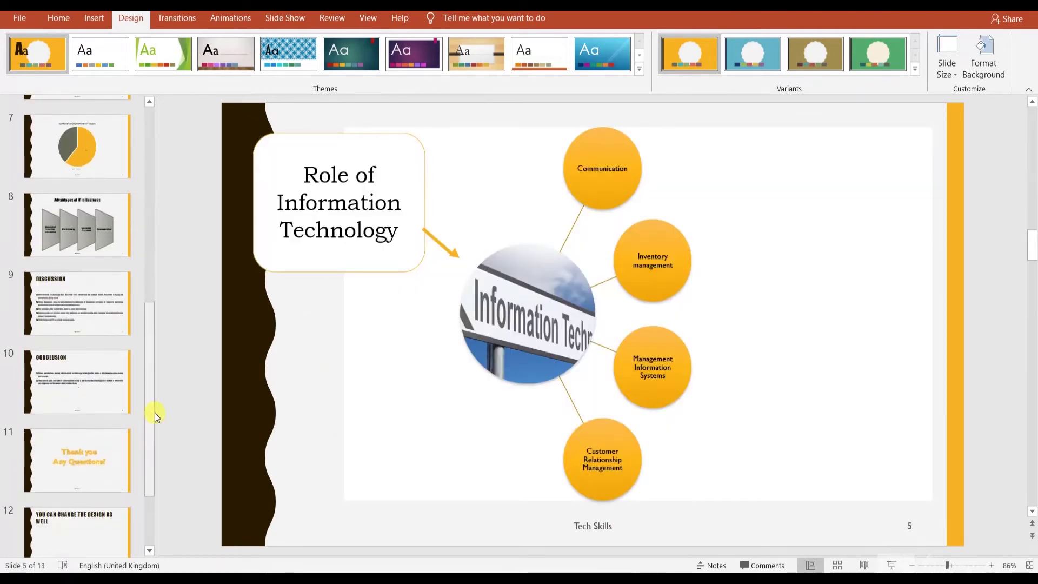
{"action": "left_click", "coordinate": [375, 134]}
{"action": "mouse_move", "coordinate": [375, 134]}
{"action": "left_mouse_down"}
{"action": "mouse_move", "coordinate": [473, 135]}
{"action": "mouse_move", "coordinate": [395, 118]}
{"action": "left_mouse_up"}
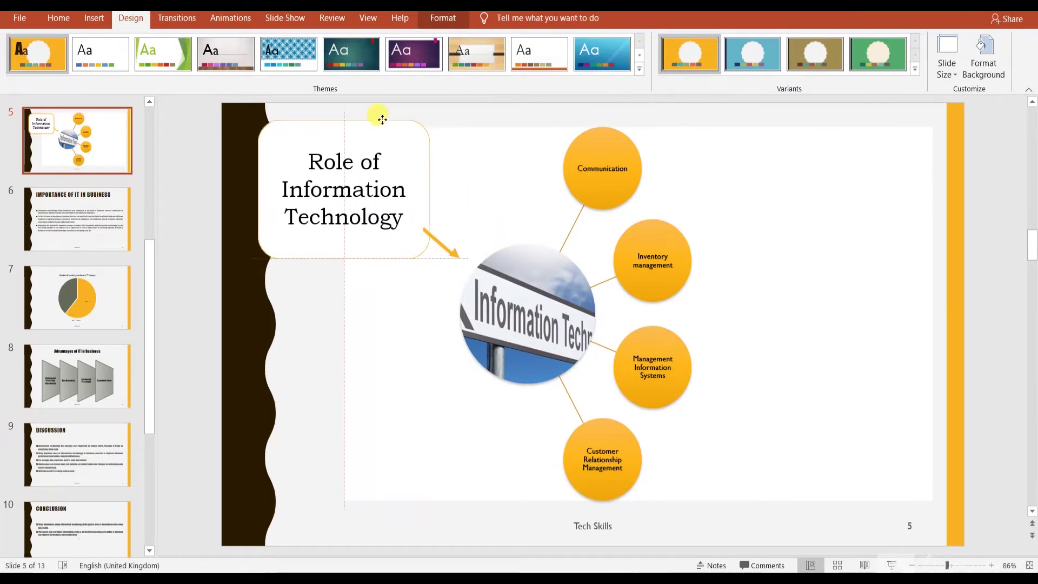
{"action": "left_click", "coordinate": [447, 250]}
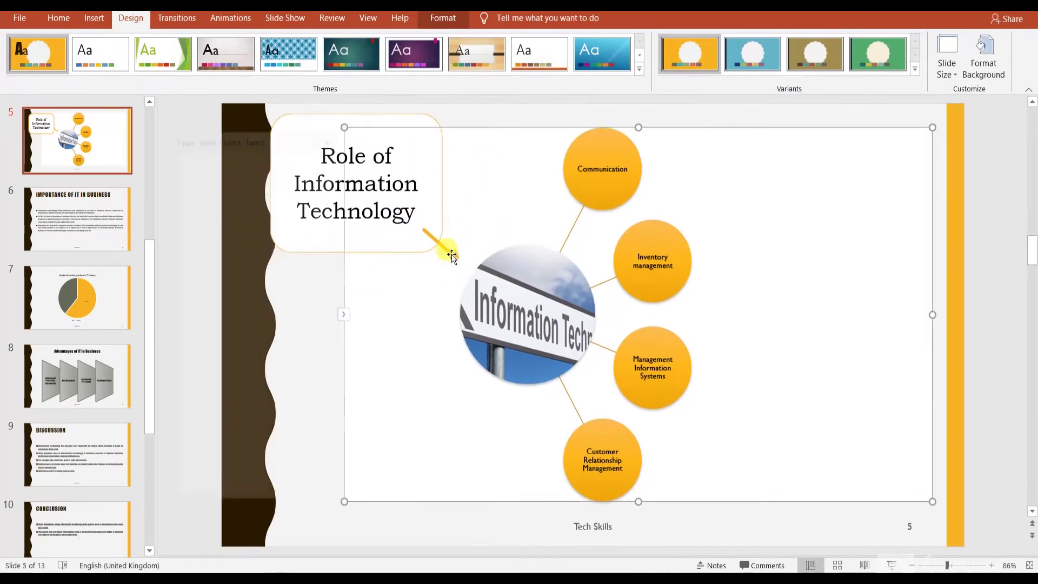
{"action": "mouse_move", "coordinate": [428, 231]}
{"action": "left_mouse_down"}
{"action": "mouse_move", "coordinate": [471, 242]}
{"action": "mouse_move", "coordinate": [479, 228]}
{"action": "left_mouse_up"}
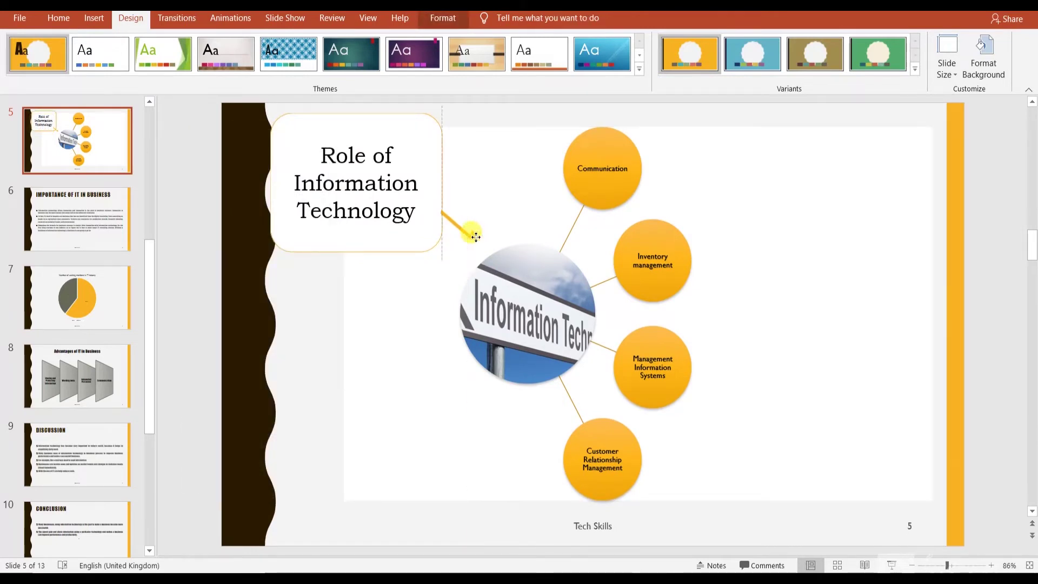
{"action": "left_click", "coordinate": [494, 215]}
{"action": "left_click", "coordinate": [468, 517]}
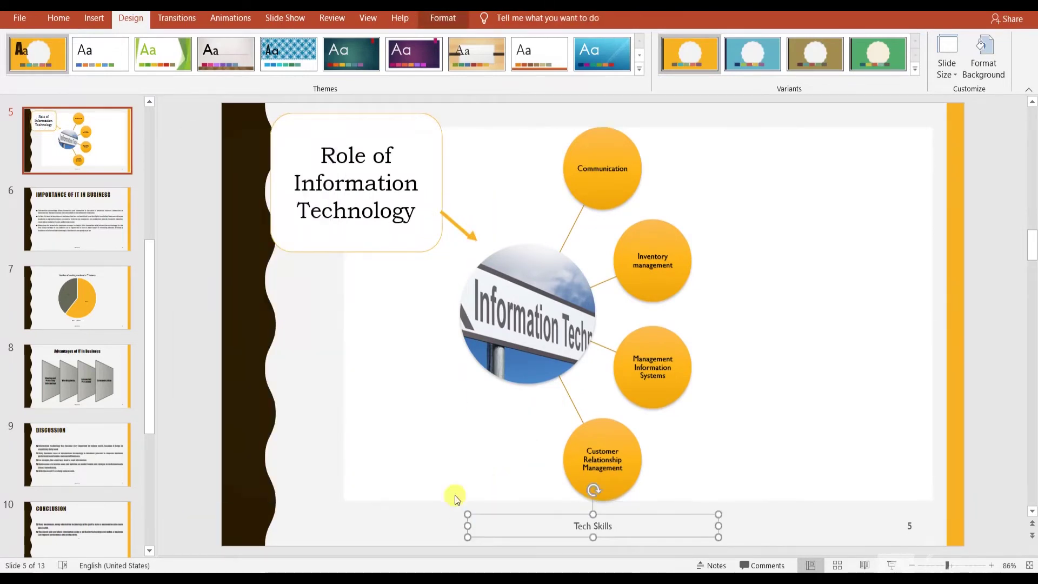
Nudge the Role of Information Technology box slightly further right, then go to slide 8.
{"action": "left_click", "coordinate": [299, 144]}
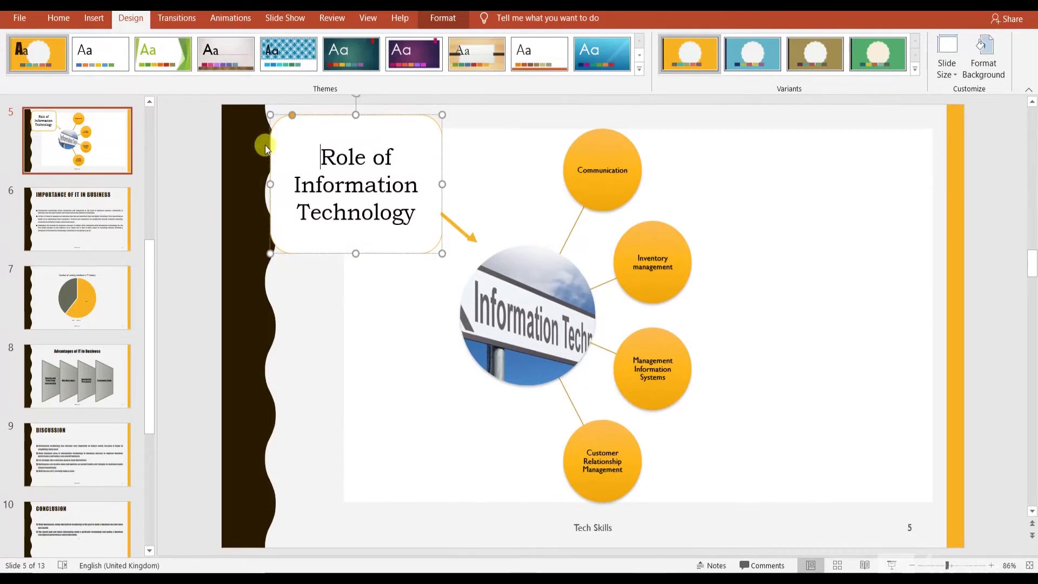
{"action": "left_click_drag", "start_coordinate": [275, 184], "coordinate": [279, 185]}
{"action": "left_click", "coordinate": [303, 265]}
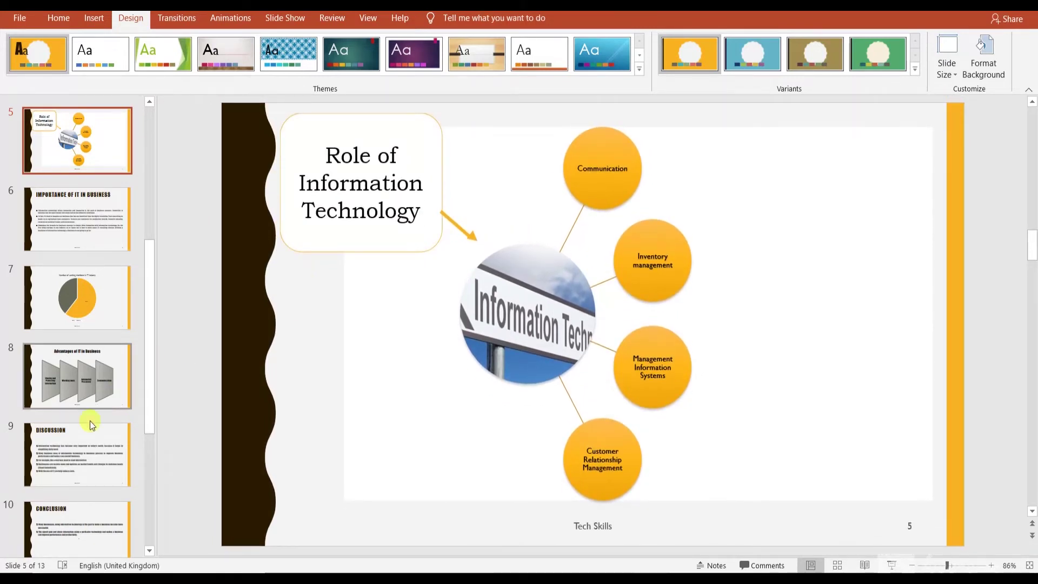
{"action": "left_click", "coordinate": [105, 373]}
Browse the DISCUSSION, CONCLUSION and slides 11–12, ending back on CONCLUSION.
{"action": "left_click", "coordinate": [110, 461]}
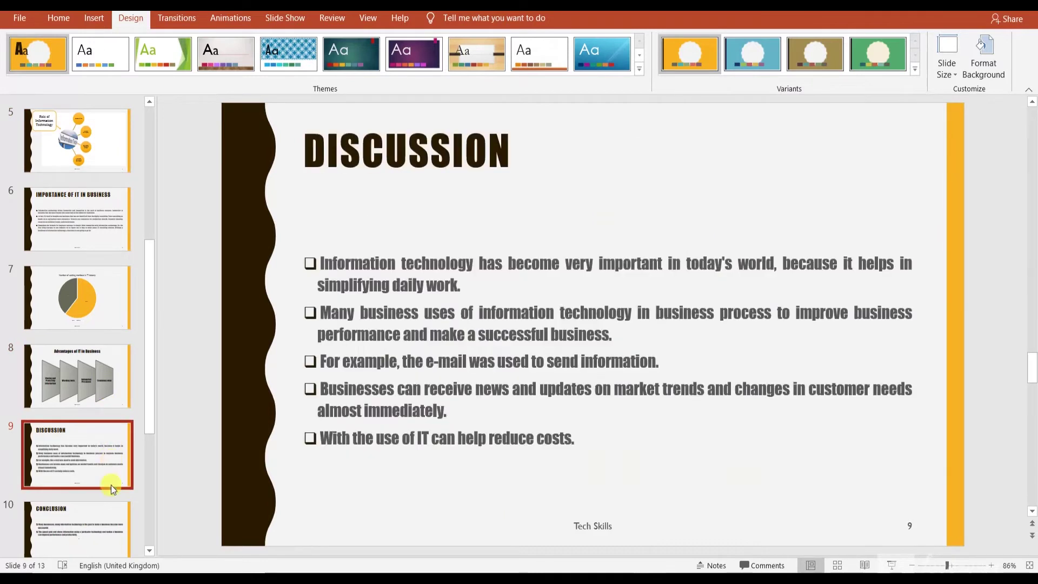
{"action": "left_click", "coordinate": [107, 522]}
{"action": "scroll", "coordinate": [98, 380], "scroll_direction": "down", "scroll_amount": 3}
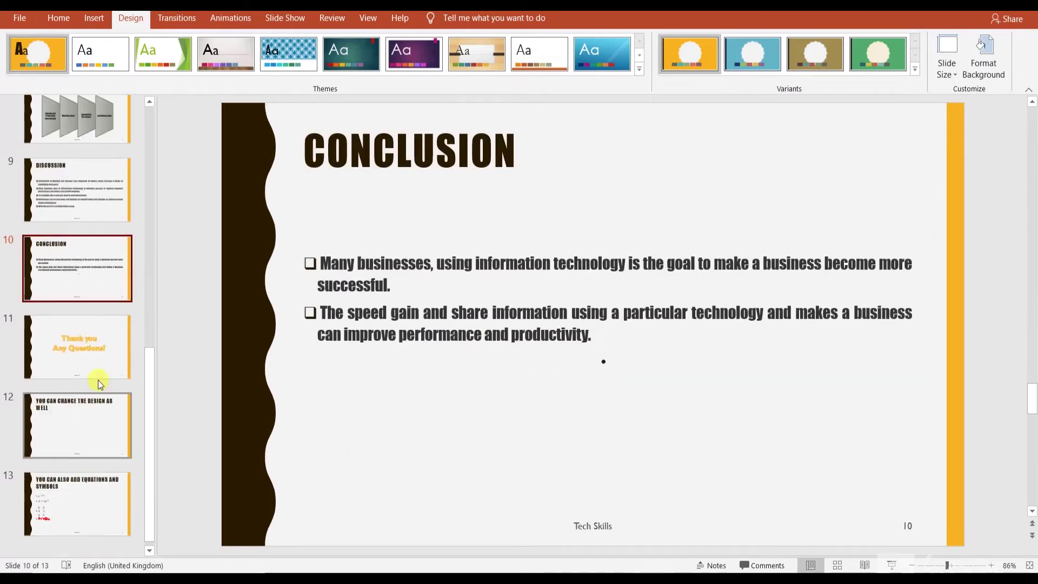
{"action": "left_click", "coordinate": [98, 377]}
{"action": "left_click", "coordinate": [92, 419]}
{"action": "left_click", "coordinate": [98, 287]}
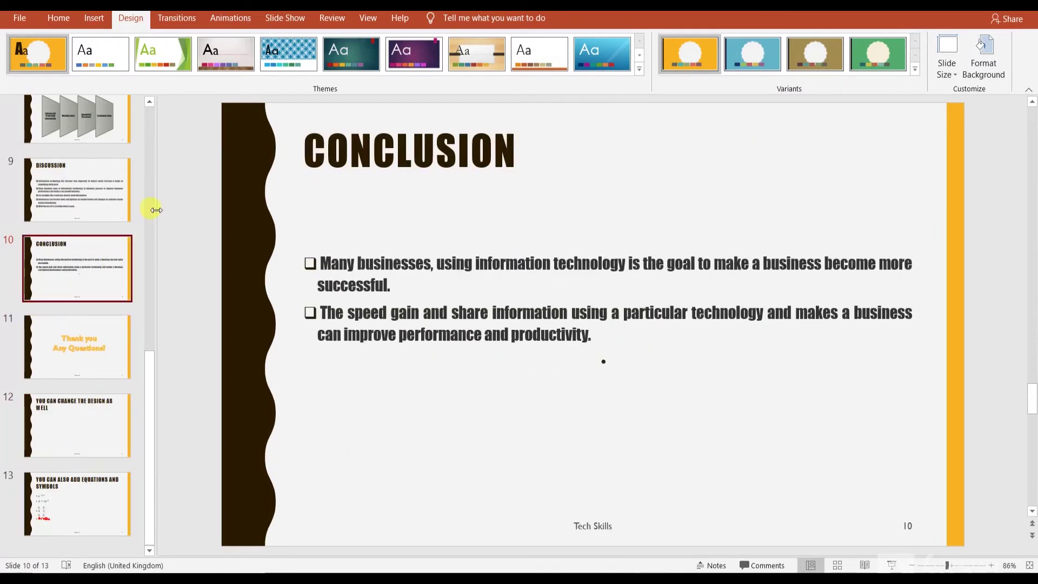
{"action": "scroll", "coordinate": [150, 193], "scroll_direction": "up", "scroll_amount": 3}
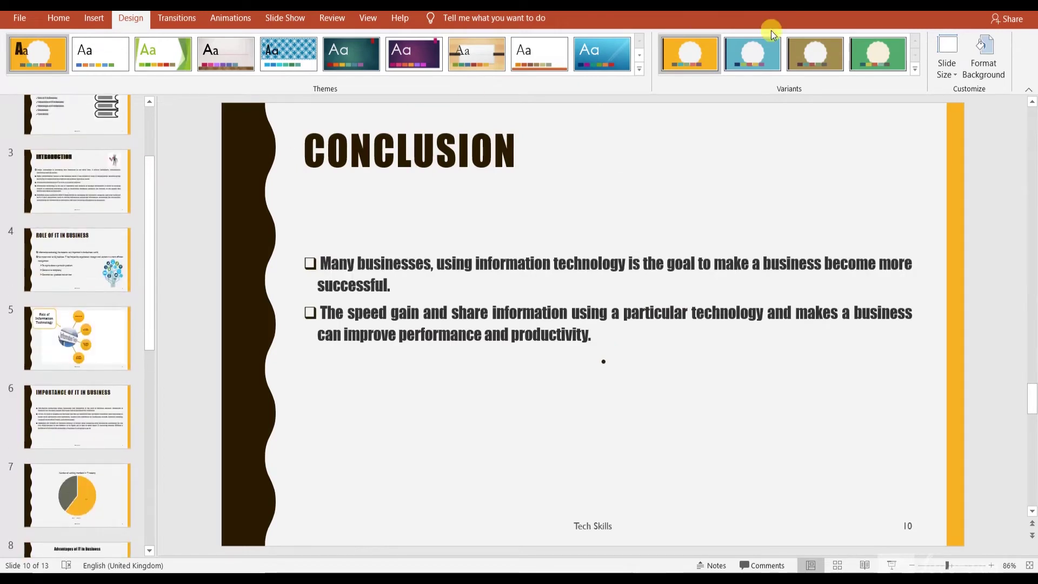
Try the blue and gold colour variants, then apply the green variant.
{"action": "left_click", "coordinate": [774, 58]}
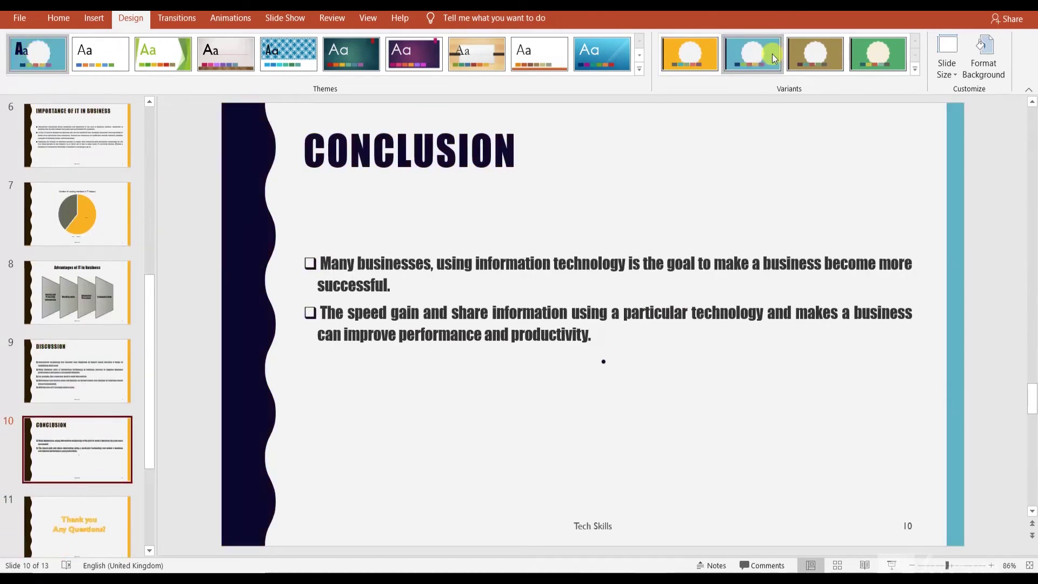
{"action": "left_click", "coordinate": [815, 55]}
{"action": "left_click", "coordinate": [900, 65]}
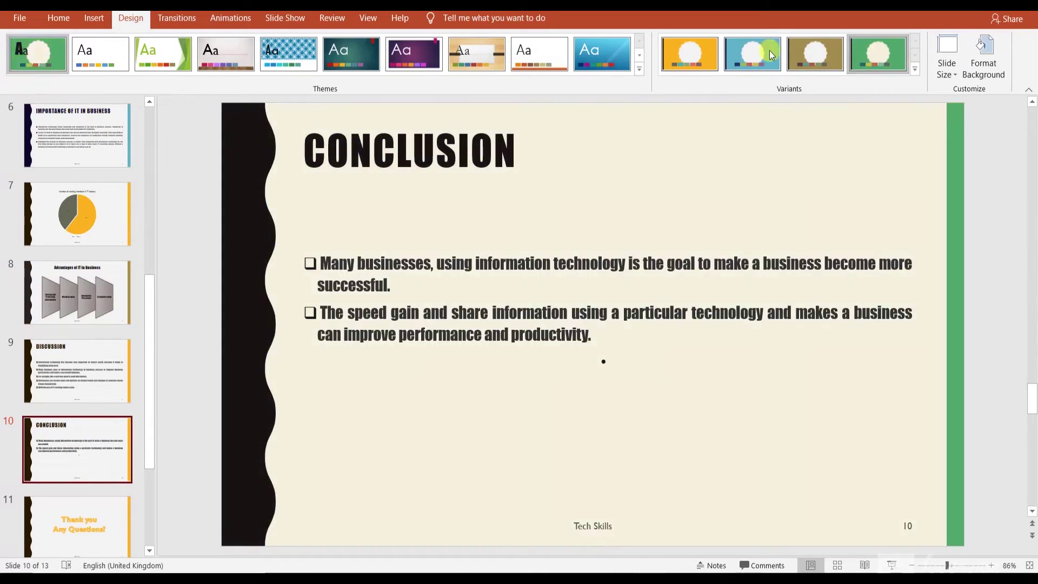
{"action": "left_click", "coordinate": [643, 68]}
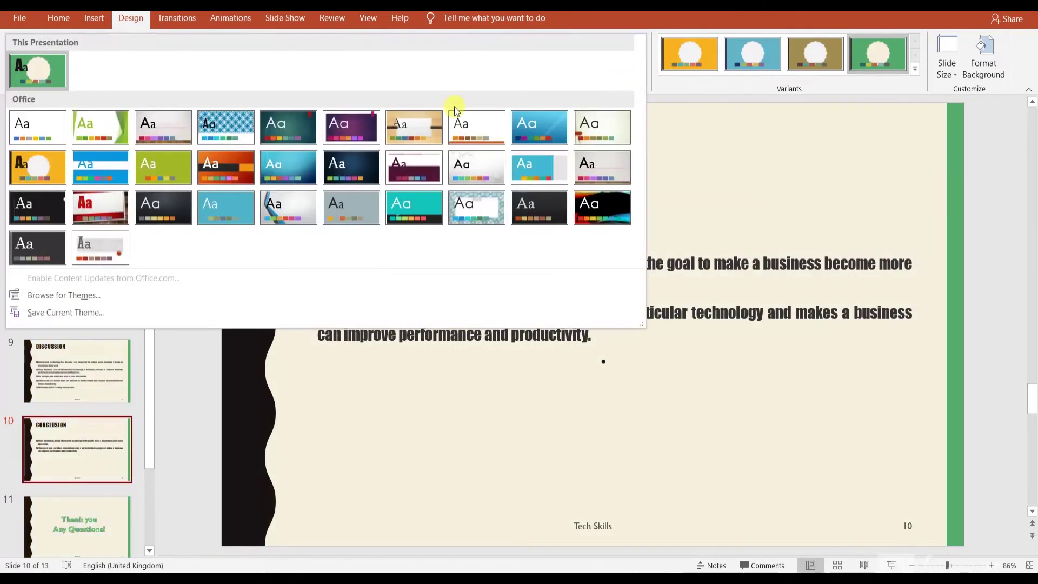
Apply the Organic theme and view it on the Outline and Advantages of IT in Business slides.
{"action": "left_click", "coordinate": [418, 125]}
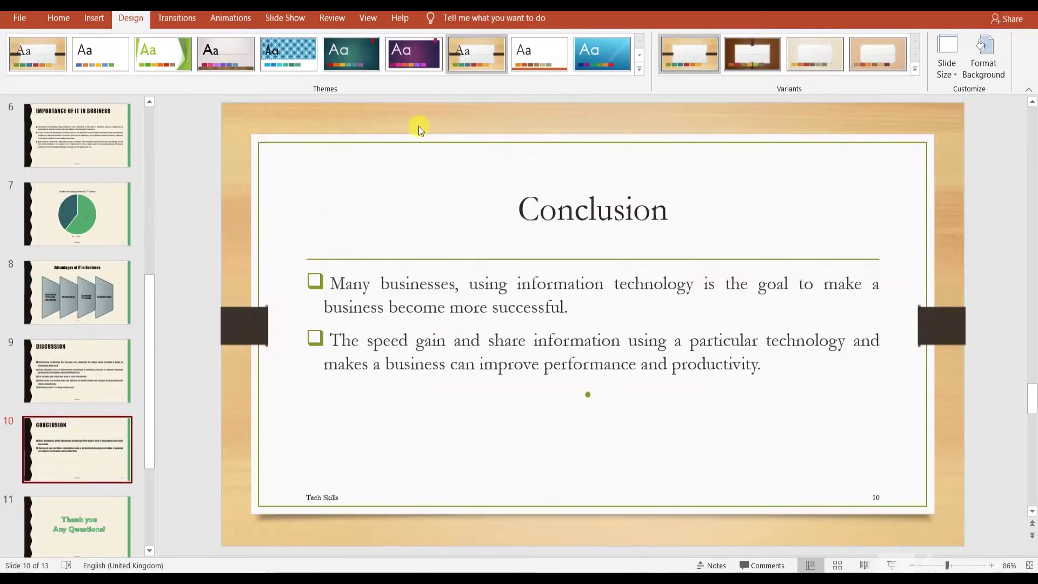
{"action": "left_click", "coordinate": [146, 242]}
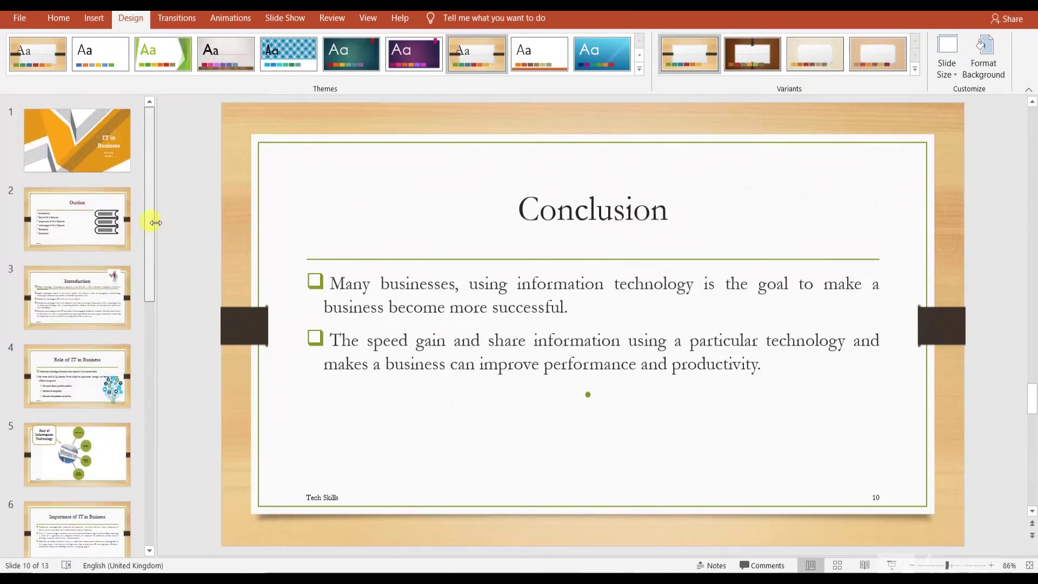
{"action": "left_click", "coordinate": [92, 222]}
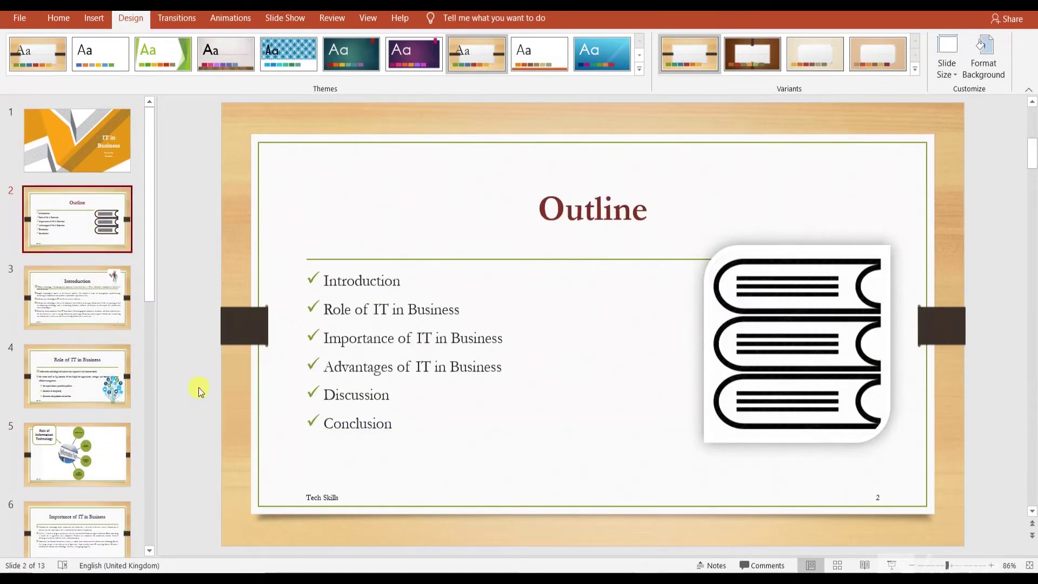
{"action": "scroll", "coordinate": [152, 443], "scroll_direction": "down", "scroll_amount": 4}
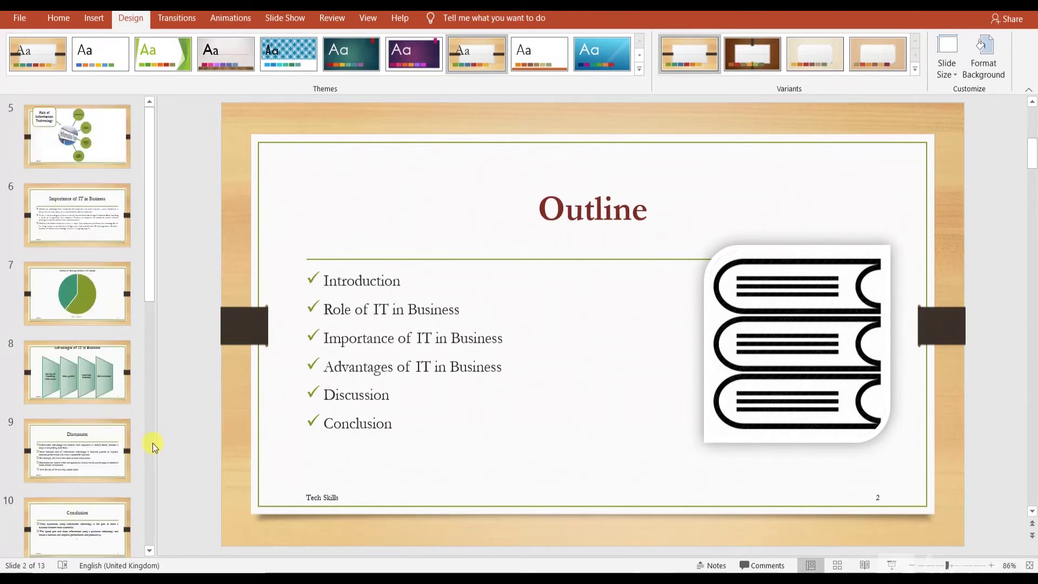
{"action": "scroll", "coordinate": [153, 443], "scroll_direction": "down", "scroll_amount": 2}
{"action": "scroll", "coordinate": [152, 443], "scroll_direction": "down", "scroll_amount": 1}
{"action": "left_click_drag", "start_coordinate": [157, 484], "coordinate": [163, 384]}
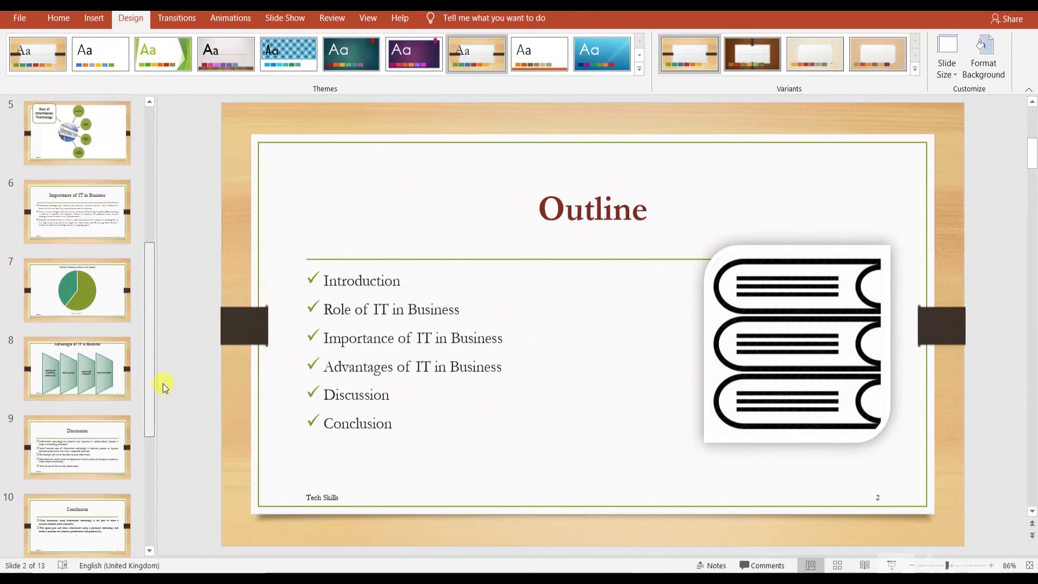
{"action": "left_click", "coordinate": [87, 370]}
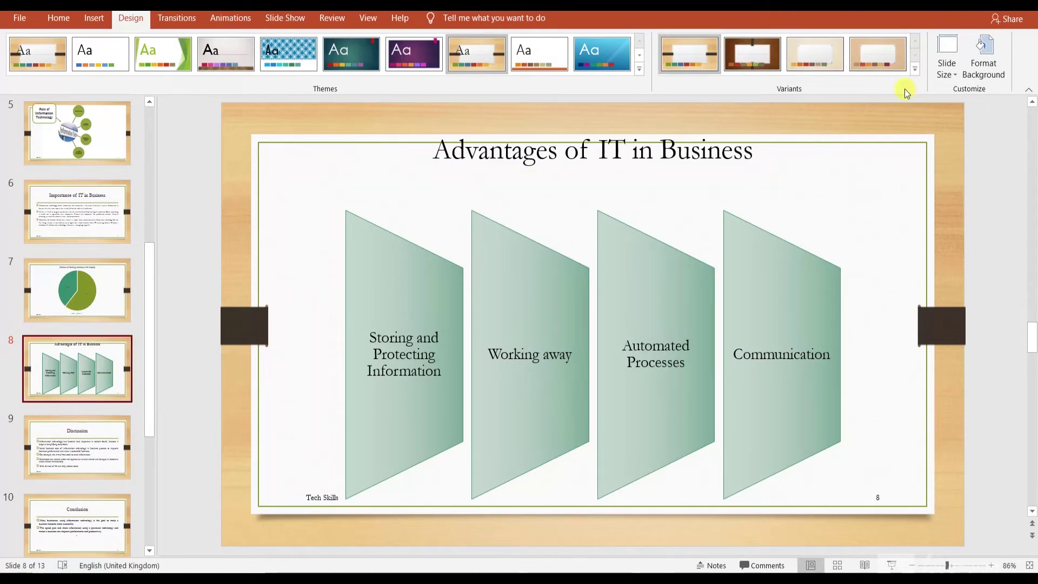
Try the dark wood variant, the blue patterned theme and the red Headlines theme.
{"action": "left_click", "coordinate": [745, 75]}
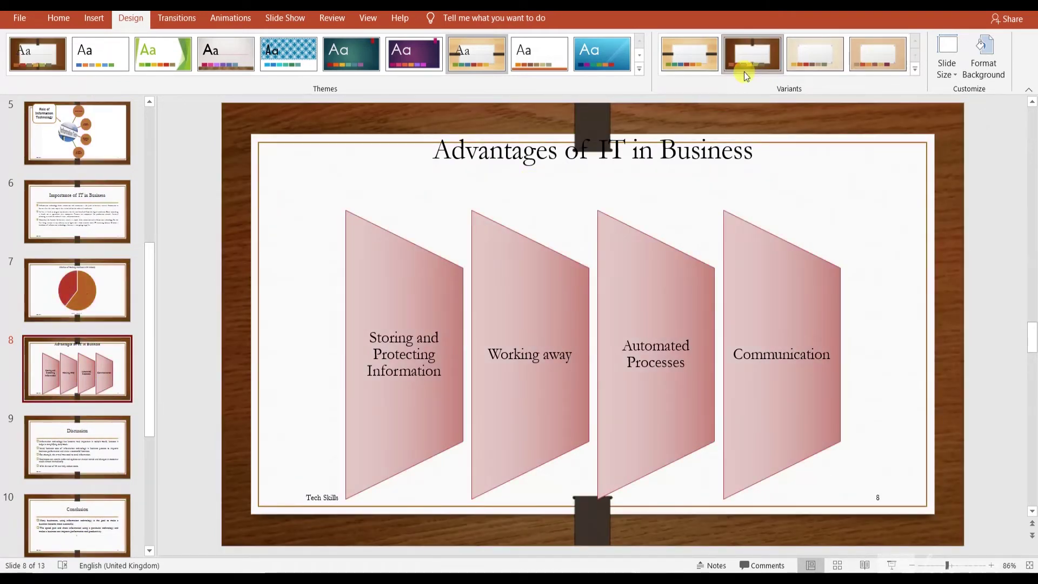
{"action": "left_click", "coordinate": [639, 69]}
{"action": "left_click", "coordinate": [235, 134]}
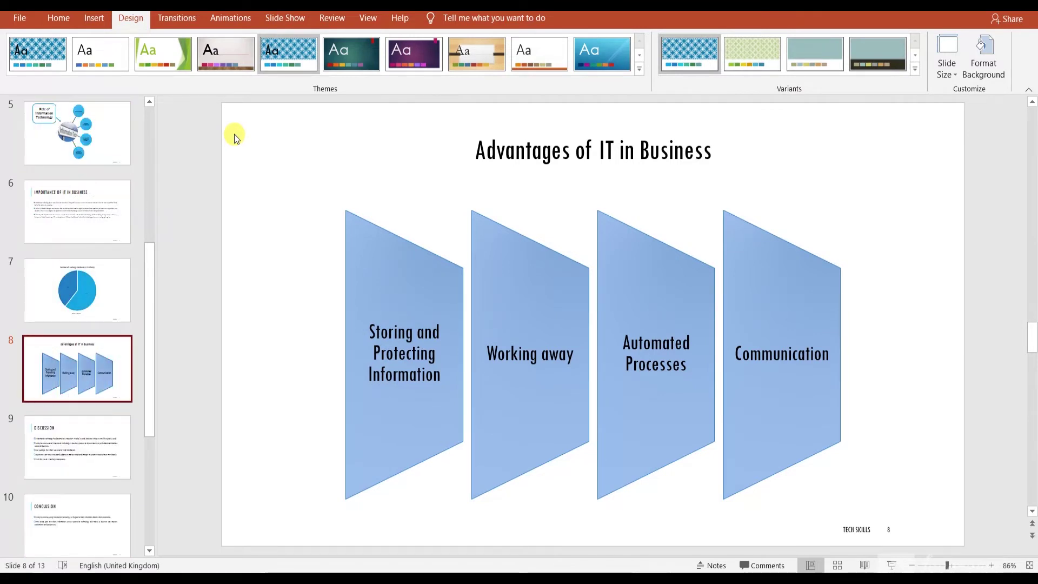
{"action": "left_click", "coordinate": [641, 68]}
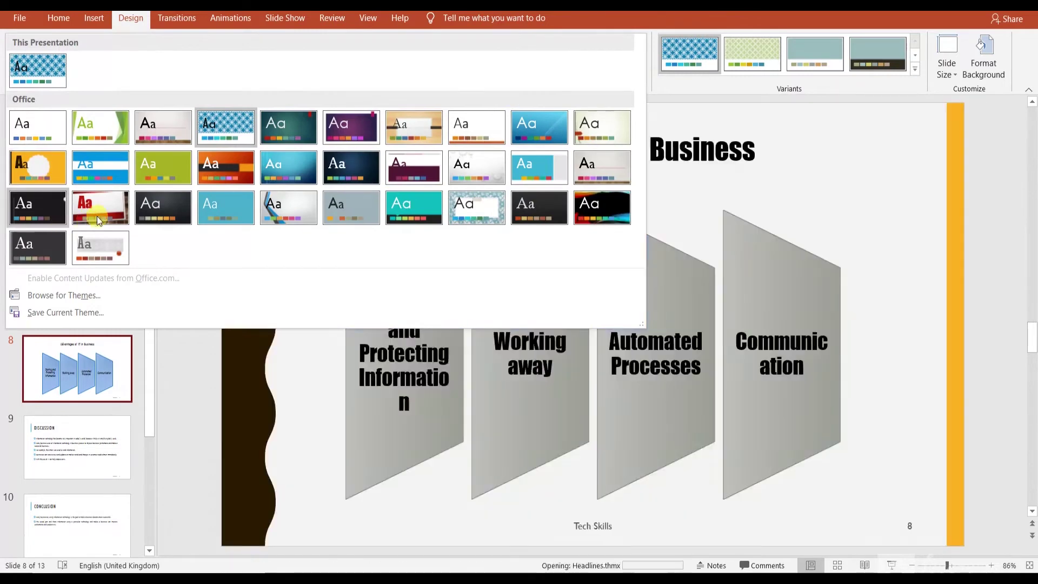
{"action": "left_click", "coordinate": [103, 212]}
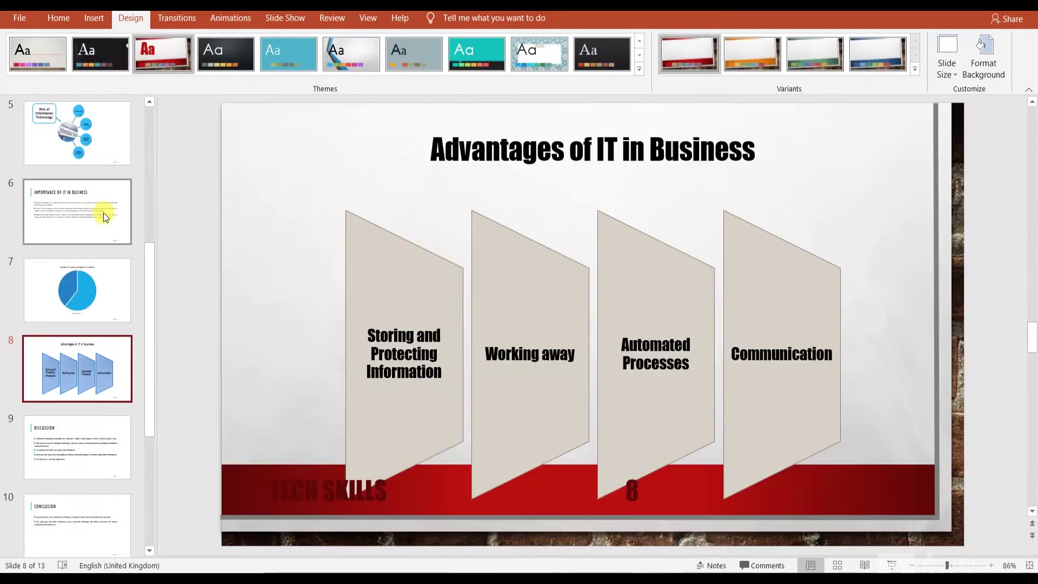
Apply the water-droplet theme to the deck.
{"action": "left_click", "coordinate": [640, 68]}
{"action": "left_click", "coordinate": [470, 176]}
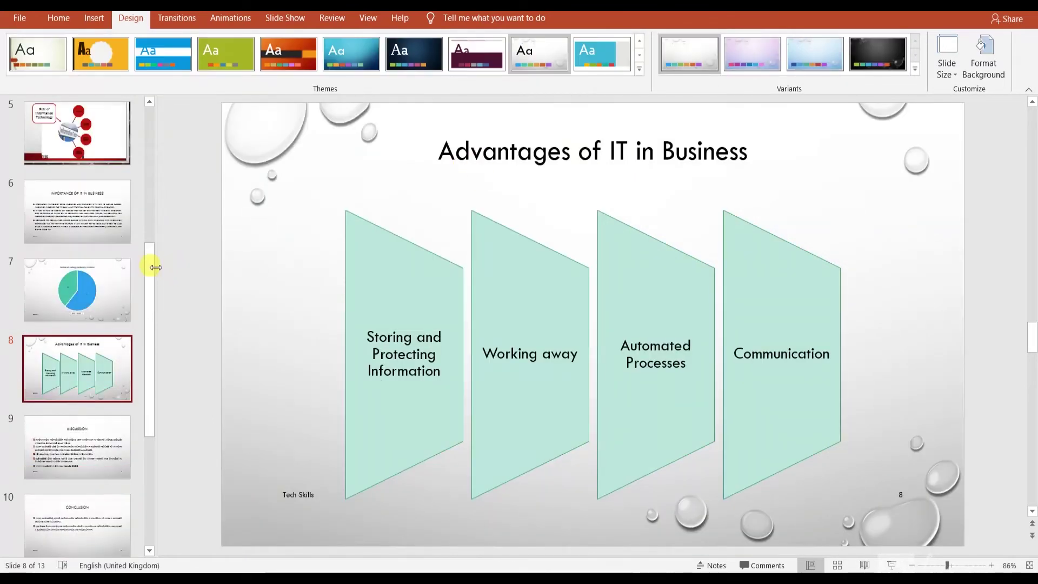
{"action": "left_click_drag", "start_coordinate": [149, 267], "coordinate": [142, 135]}
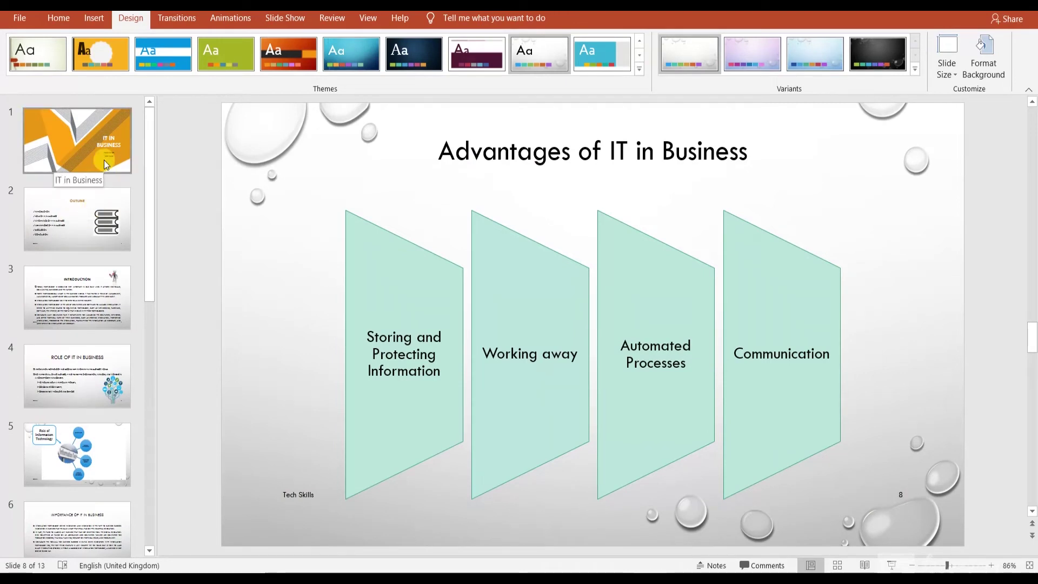
On slide 1, move the IT IN BUSINESS title down-right and align the PRESENTED BY subtitle under it.
{"action": "scroll", "coordinate": [146, 164], "scroll_direction": "down", "scroll_amount": 3}
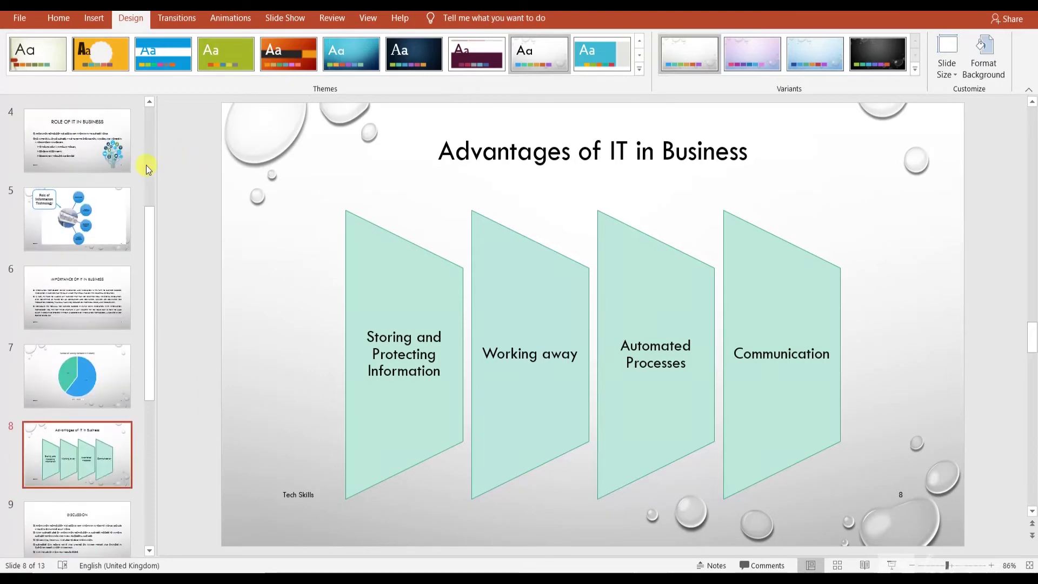
{"action": "scroll", "coordinate": [154, 157], "scroll_direction": "up", "scroll_amount": 3}
{"action": "left_click", "coordinate": [127, 161]}
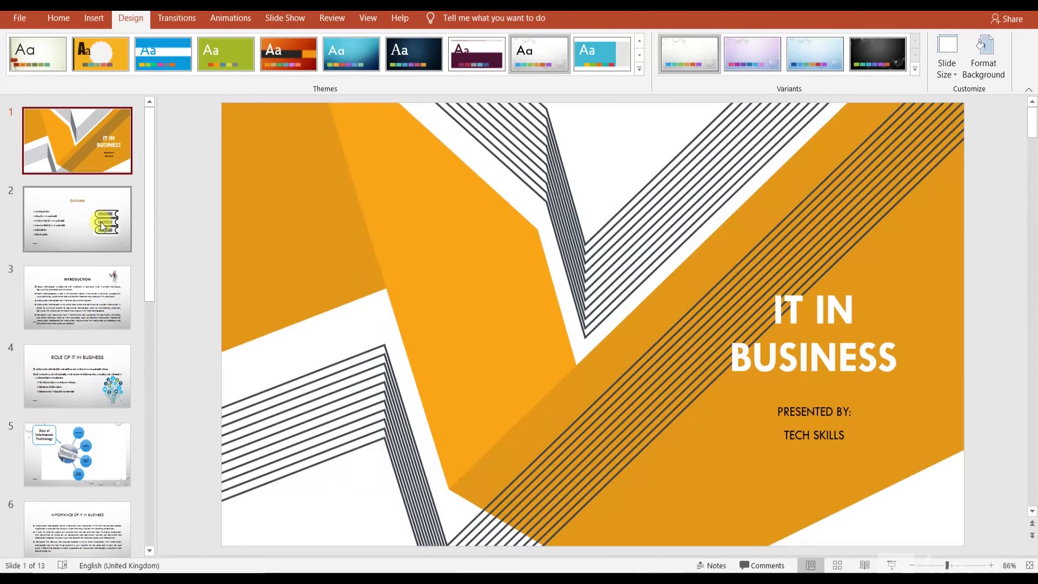
{"action": "left_click_drag", "start_coordinate": [897, 373], "coordinate": [819, 293]}
{"action": "left_click", "coordinate": [819, 293]}
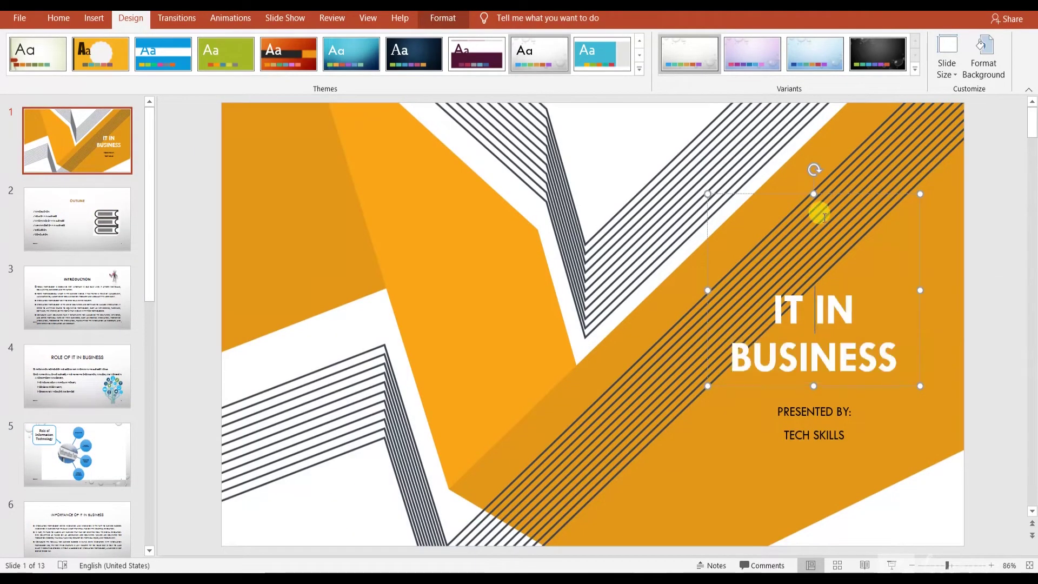
{"action": "left_click_drag", "start_coordinate": [834, 199], "coordinate": [860, 221]}
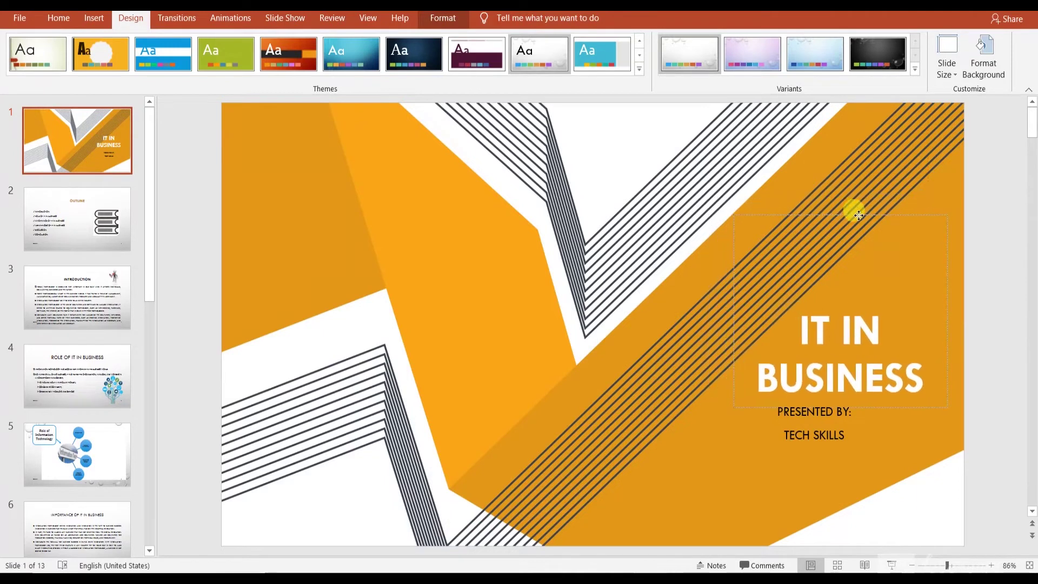
{"action": "left_click", "coordinate": [808, 435]}
{"action": "mouse_move", "coordinate": [806, 402]}
{"action": "left_mouse_down"}
{"action": "mouse_move", "coordinate": [760, 403]}
{"action": "mouse_move", "coordinate": [781, 405]}
{"action": "left_mouse_up"}
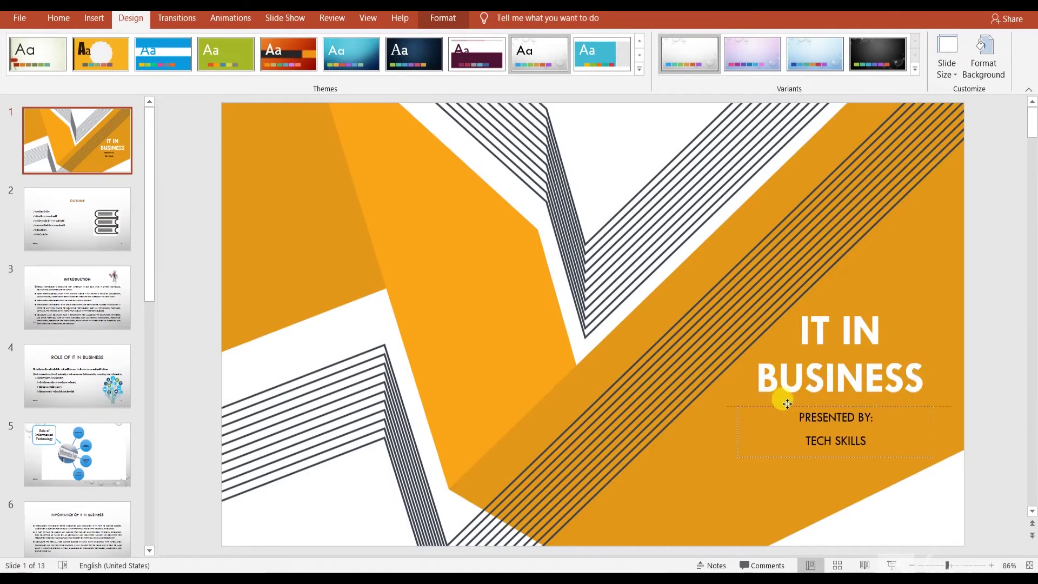
{"action": "left_click", "coordinate": [801, 271]}
View the OUTLINE, ROLE OF IT IN BUSINESS and Role of Information Technology slides.
{"action": "left_click", "coordinate": [95, 228]}
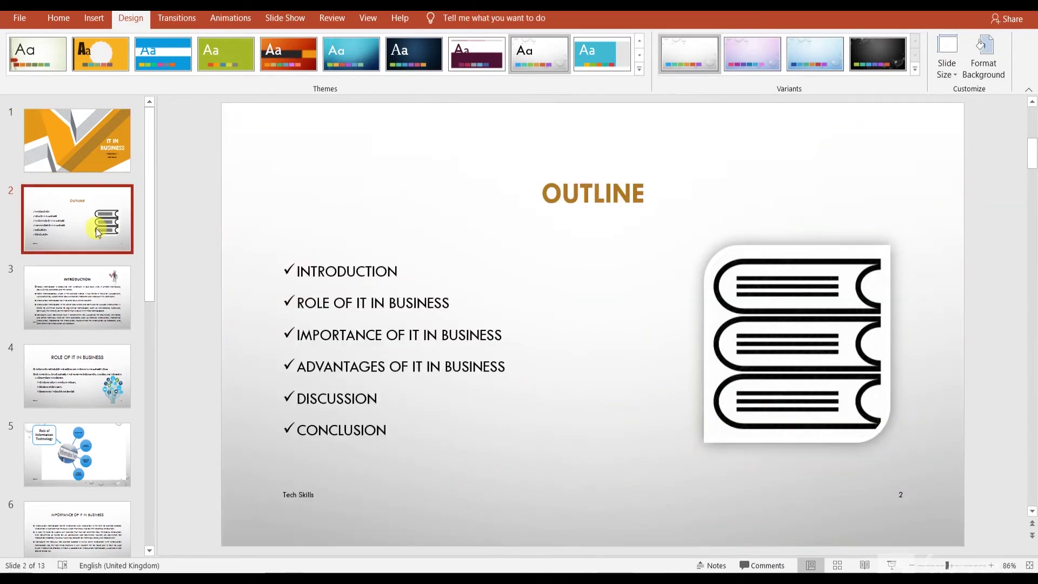
{"action": "left_click", "coordinate": [76, 346]}
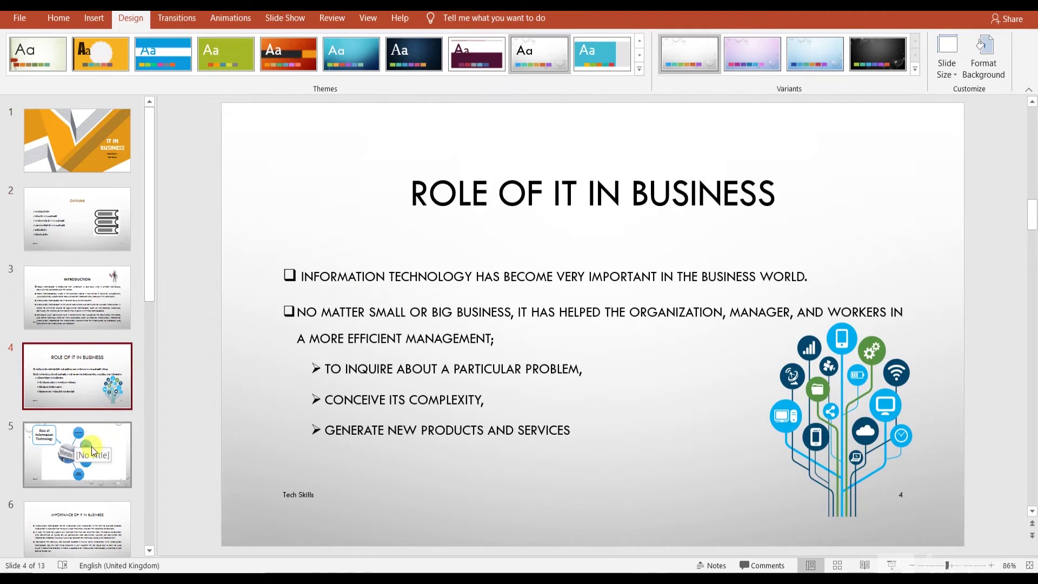
{"action": "left_click", "coordinate": [91, 447]}
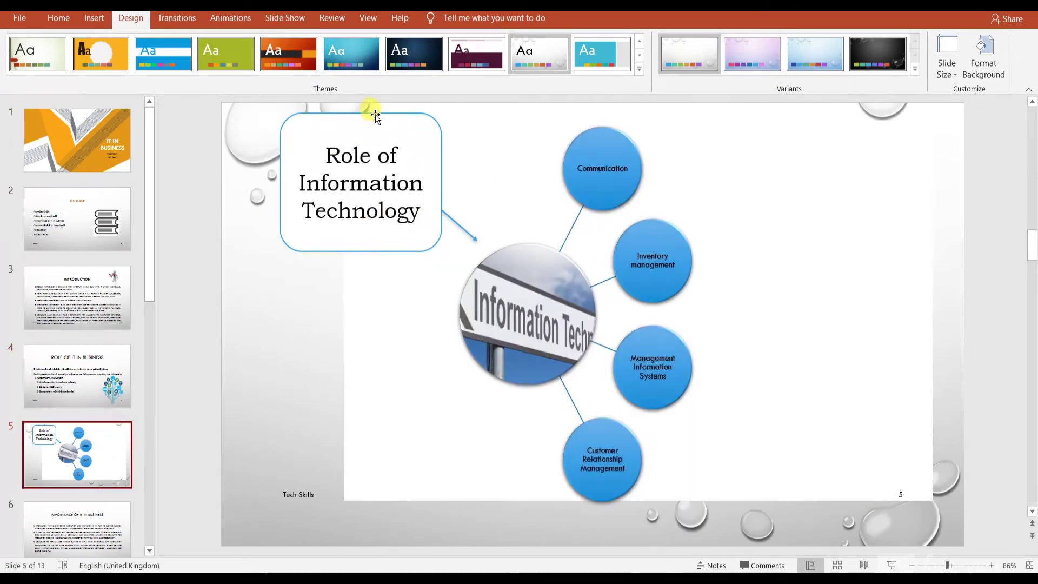
Move the title box down-left, attach the arrow to it, and set the radial diagram to No Fill.
{"action": "mouse_move", "coordinate": [374, 122]}
{"action": "left_mouse_down"}
{"action": "mouse_move", "coordinate": [351, 177]}
{"action": "mouse_move", "coordinate": [357, 217]}
{"action": "left_mouse_up"}
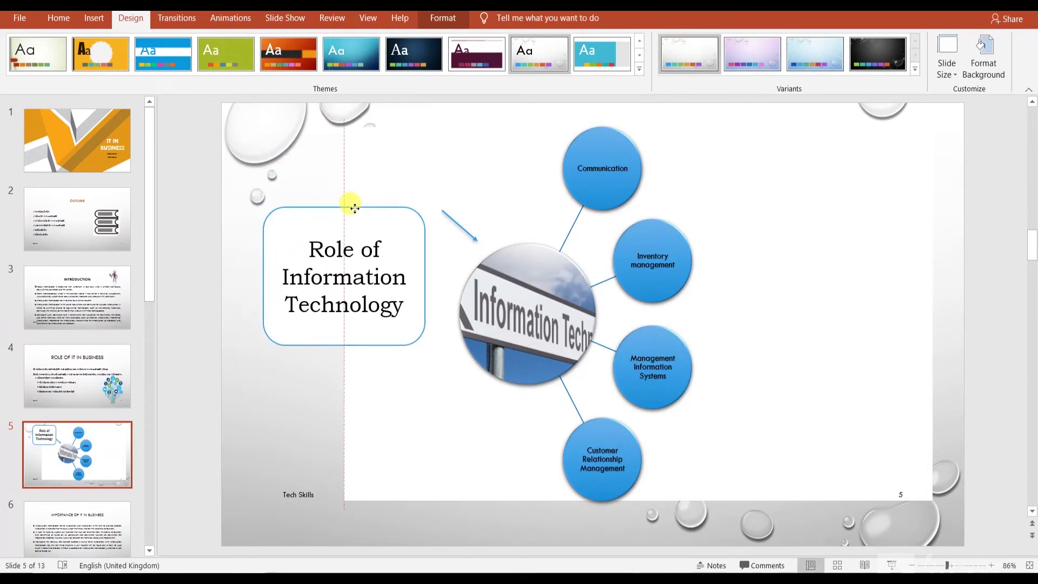
{"action": "left_click_drag", "start_coordinate": [452, 222], "coordinate": [445, 256]}
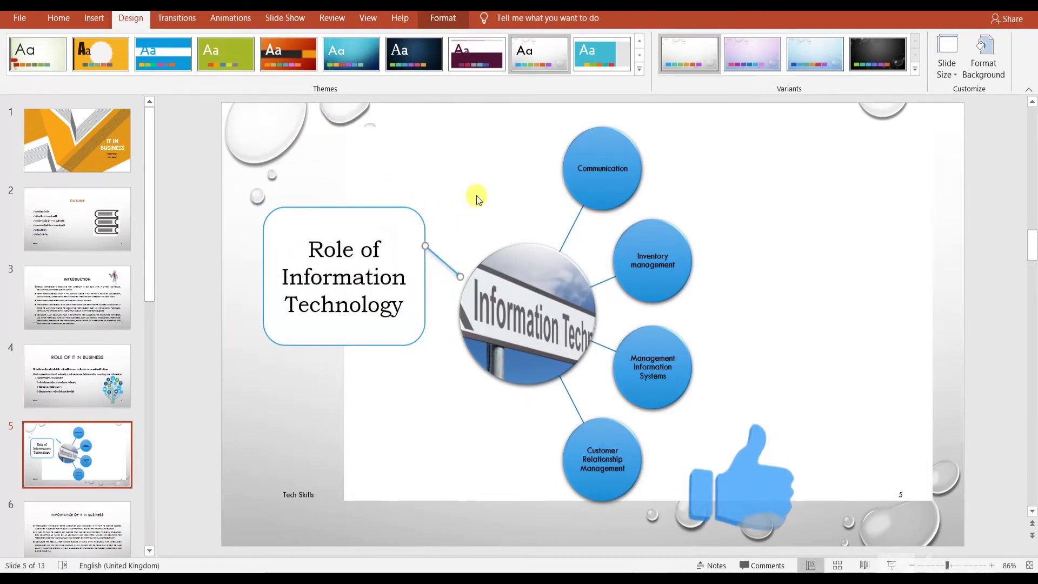
{"action": "left_click", "coordinate": [476, 195]}
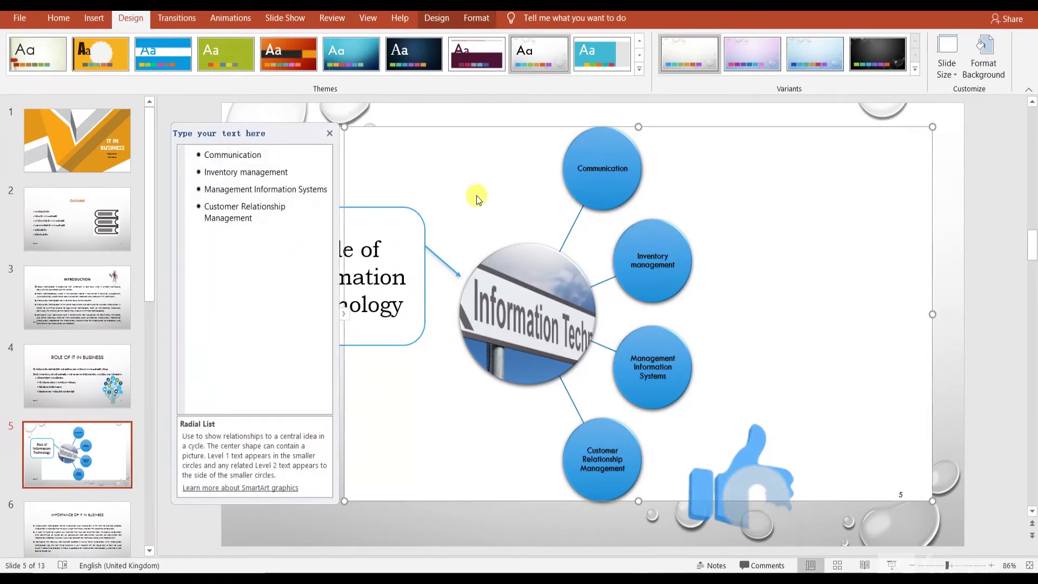
{"action": "left_click", "coordinate": [327, 133]}
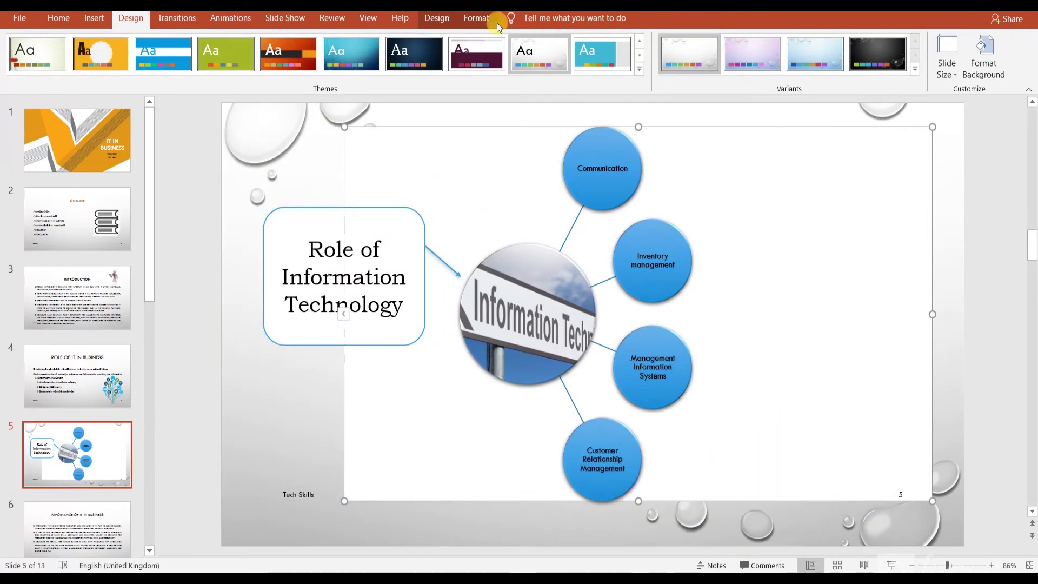
{"action": "left_click", "coordinate": [478, 20]}
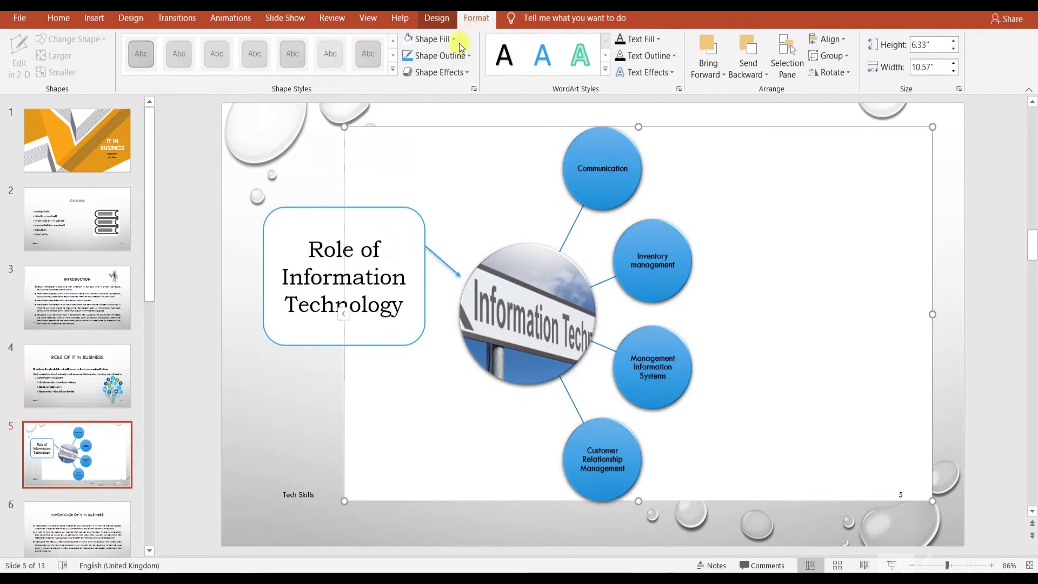
{"action": "left_click", "coordinate": [454, 42]}
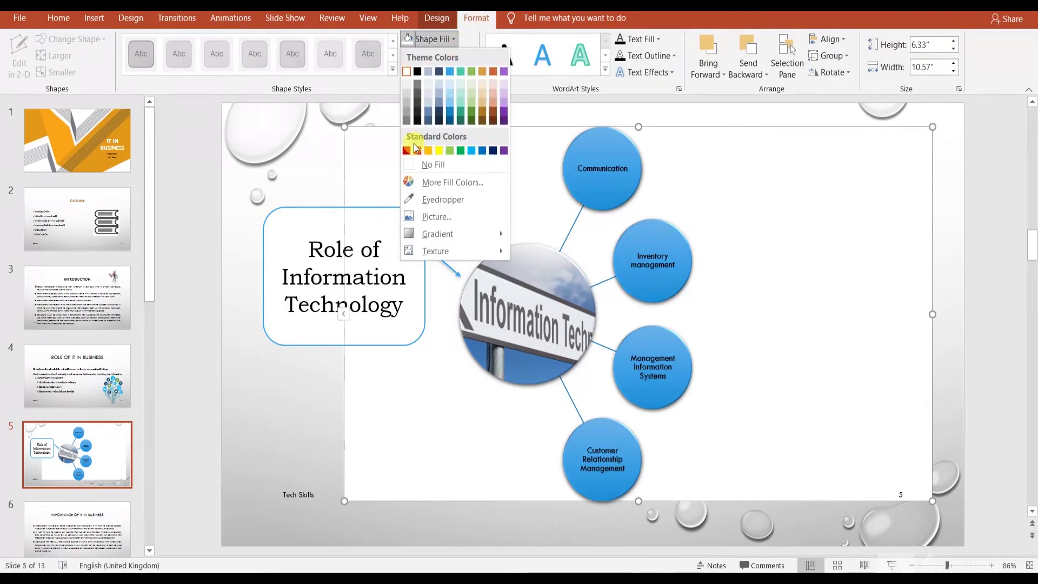
{"action": "left_click", "coordinate": [424, 166]}
Check the Role of Information Technology box's fill colours, leaving the box unchanged.
{"action": "left_click", "coordinate": [271, 429]}
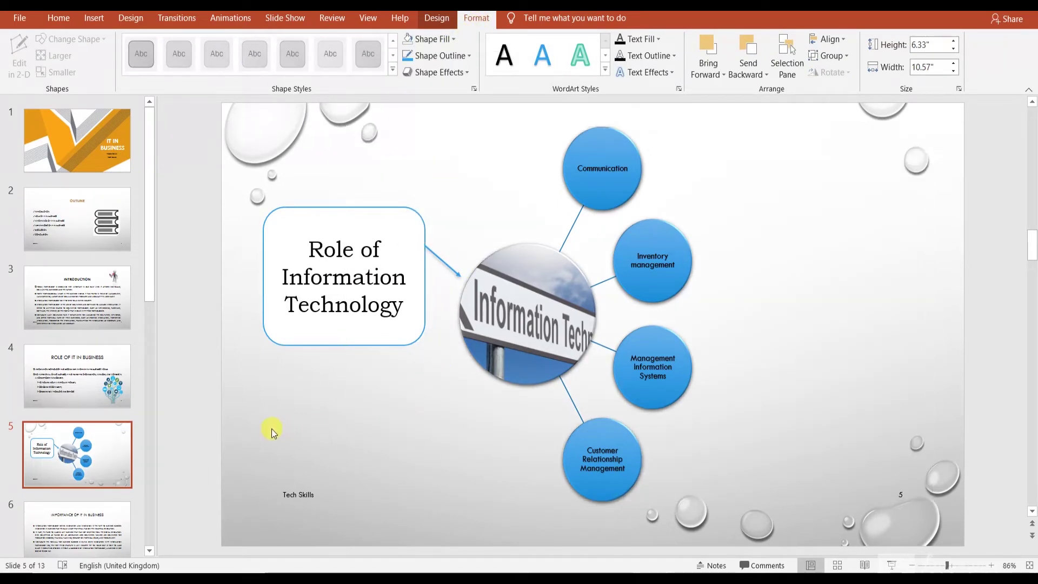
{"action": "left_click", "coordinate": [358, 330]}
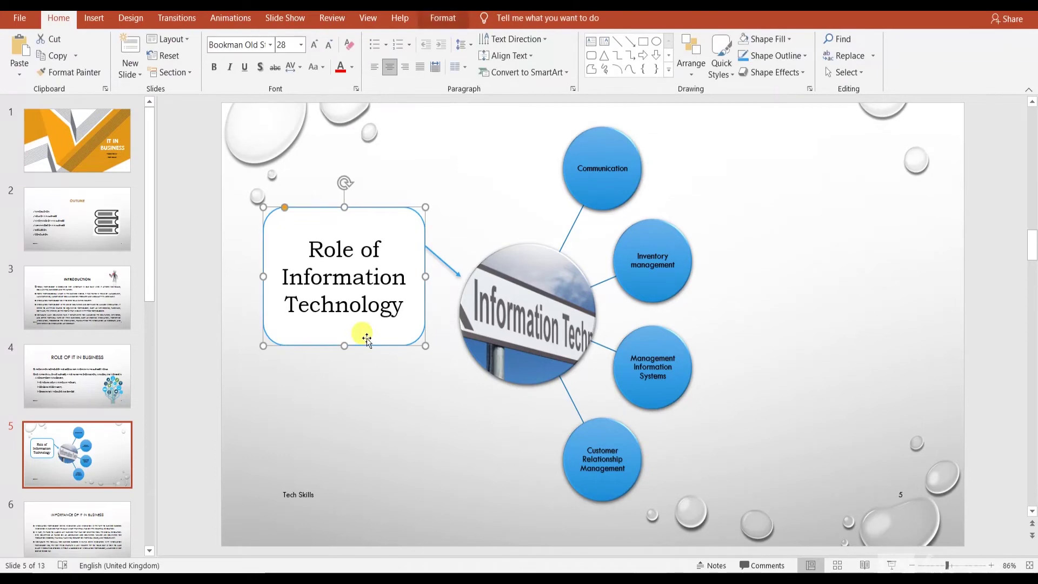
{"action": "left_click", "coordinate": [436, 25]}
{"action": "left_click", "coordinate": [493, 39]}
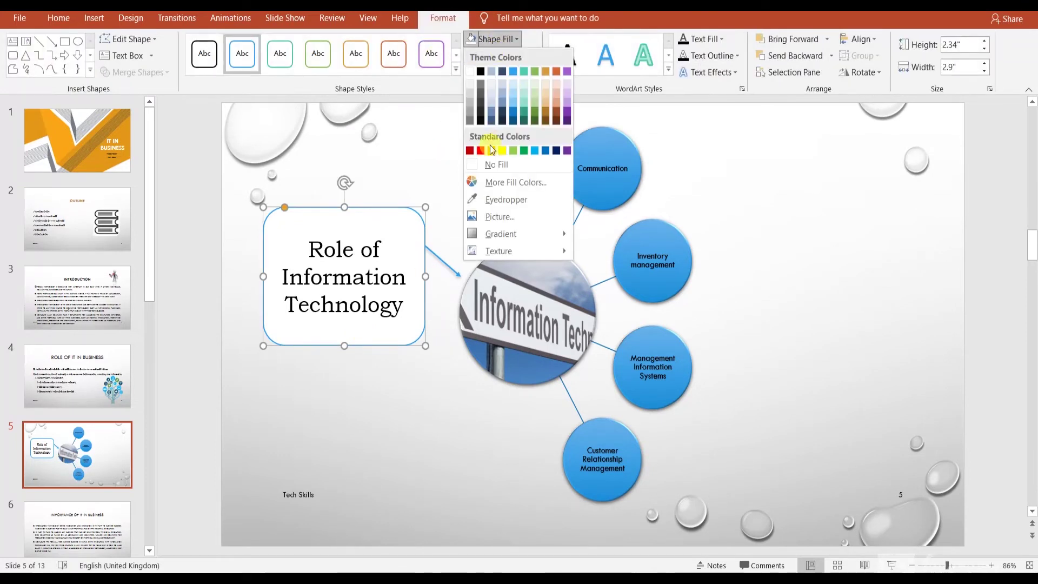
{"action": "left_click", "coordinate": [463, 185]}
{"action": "left_click", "coordinate": [463, 185]}
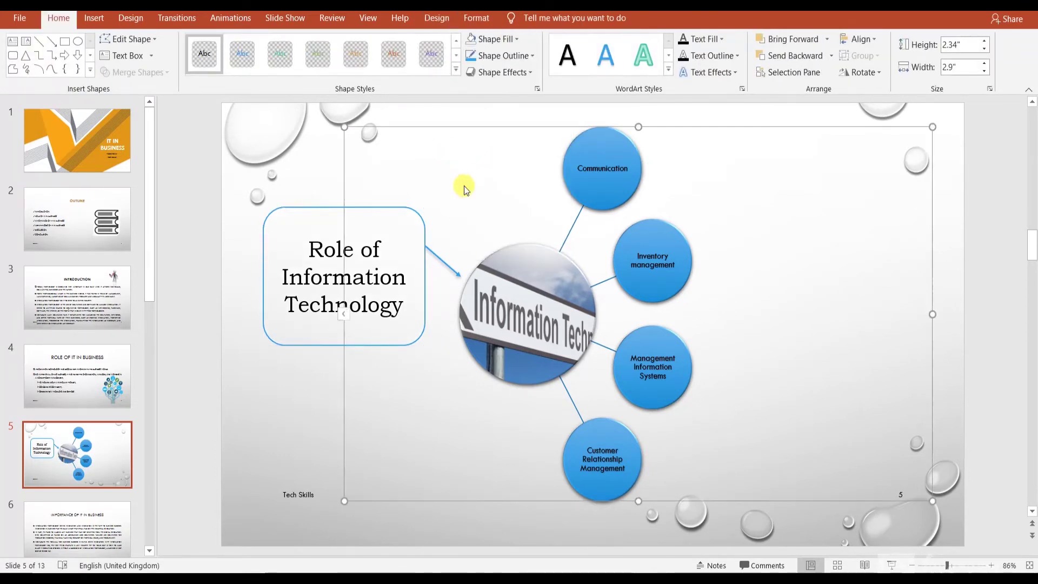
{"action": "left_click", "coordinate": [275, 408]}
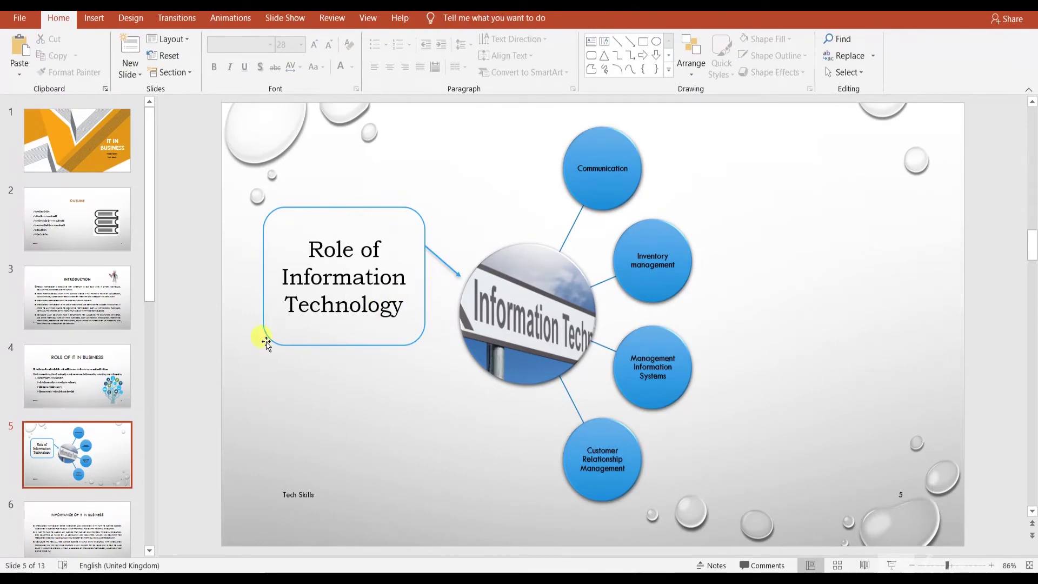
Review slides 6, 7, 9, 11 and 13 in the droplet theme, then return to the Outline slide 2.
{"action": "left_click_drag", "start_coordinate": [152, 289], "coordinate": [154, 420]}
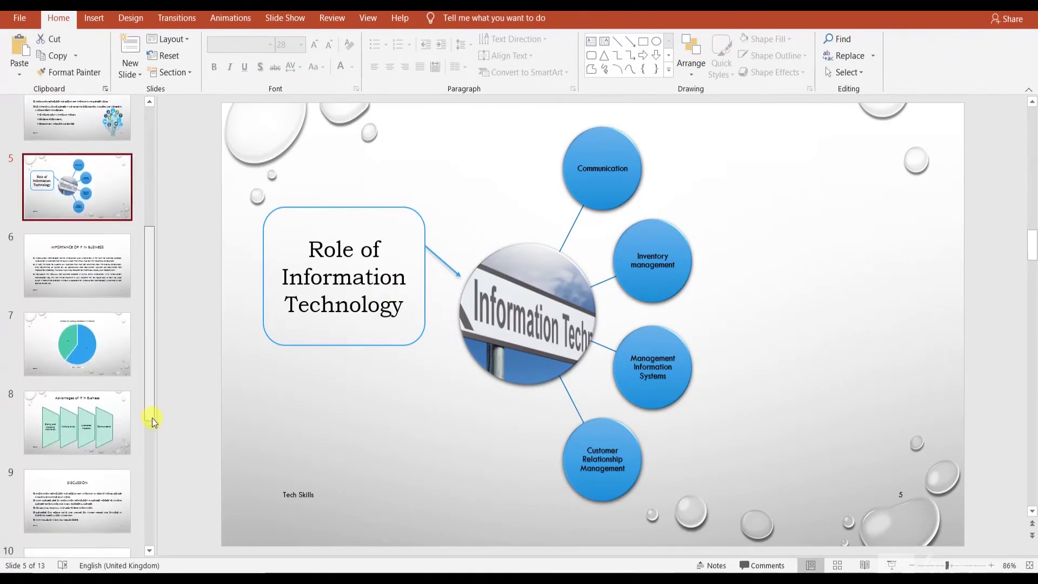
{"action": "left_click", "coordinate": [86, 181]}
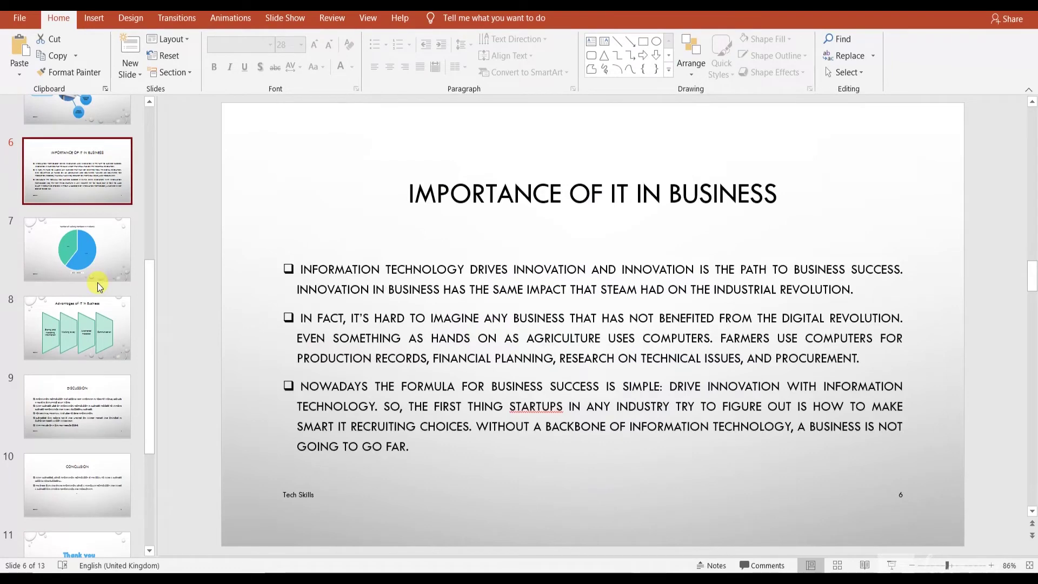
{"action": "left_click_drag", "start_coordinate": [97, 283], "coordinate": [106, 400]}
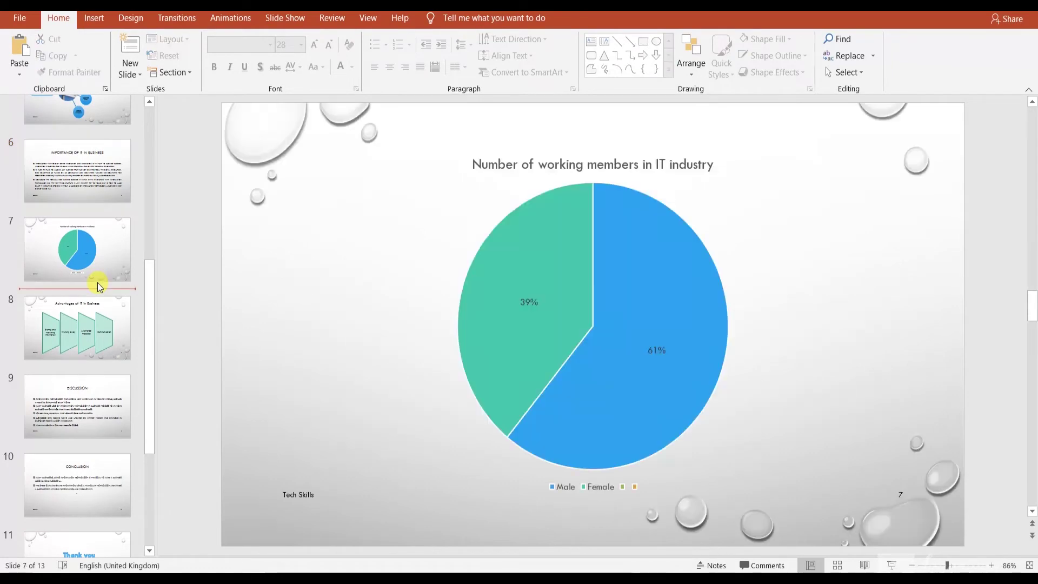
{"action": "left_click", "coordinate": [106, 400]}
{"action": "scroll", "coordinate": [149, 489], "scroll_direction": "down", "scroll_amount": 3}
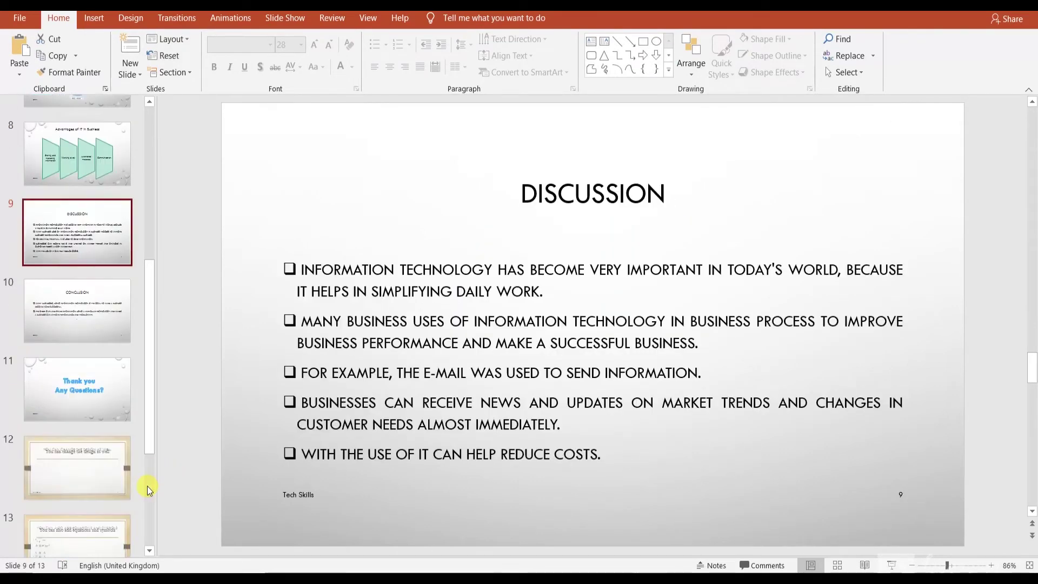
{"action": "scroll", "coordinate": [150, 489], "scroll_direction": "down", "scroll_amount": 1}
{"action": "left_click", "coordinate": [86, 279]}
{"action": "left_click_drag", "start_coordinate": [89, 352], "coordinate": [108, 447]}
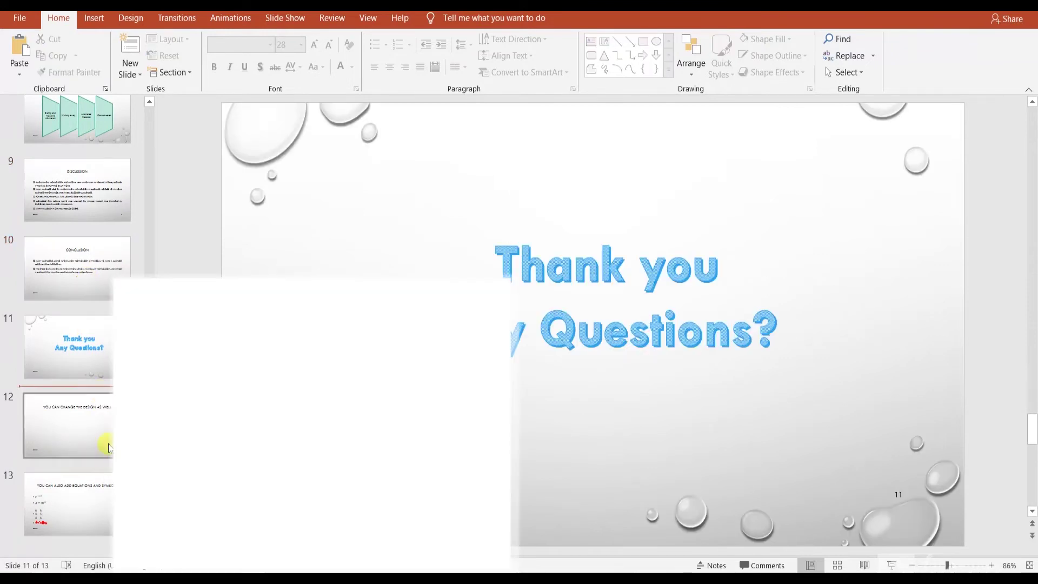
{"action": "left_click", "coordinate": [107, 481]}
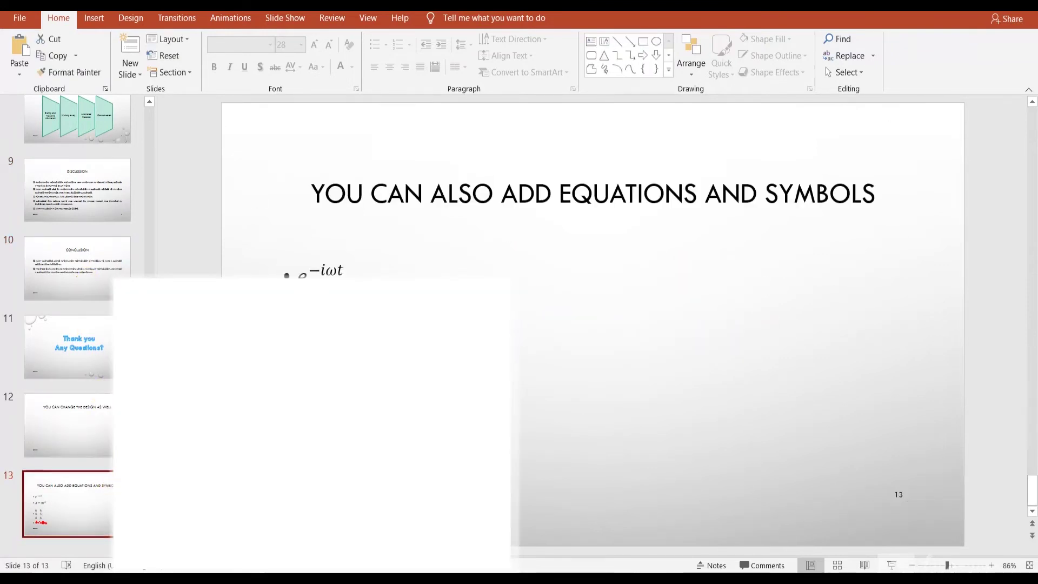
{"action": "left_click_drag", "start_coordinate": [151, 433], "coordinate": [169, 155]}
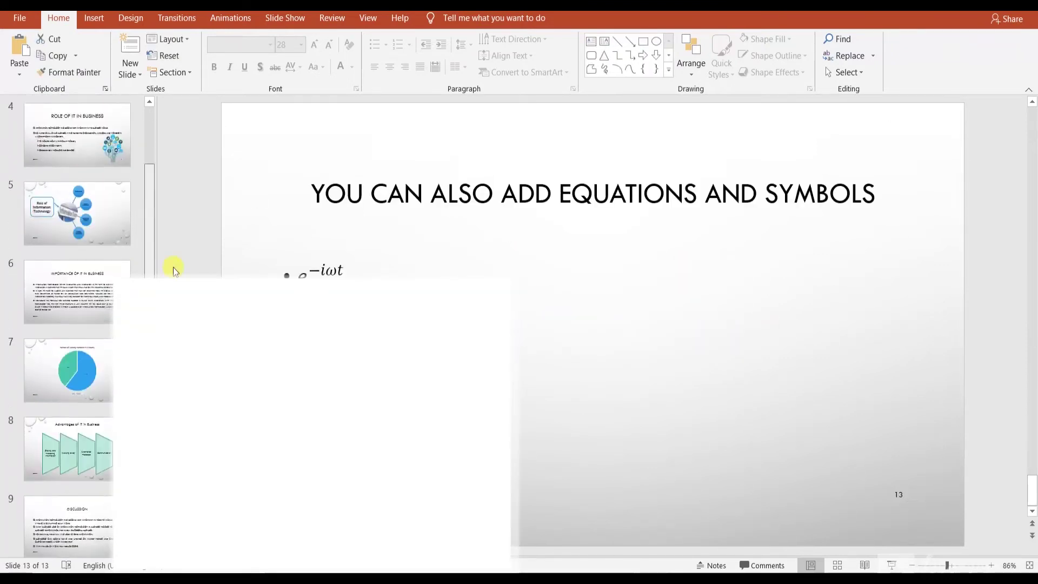
{"action": "left_click", "coordinate": [87, 219]}
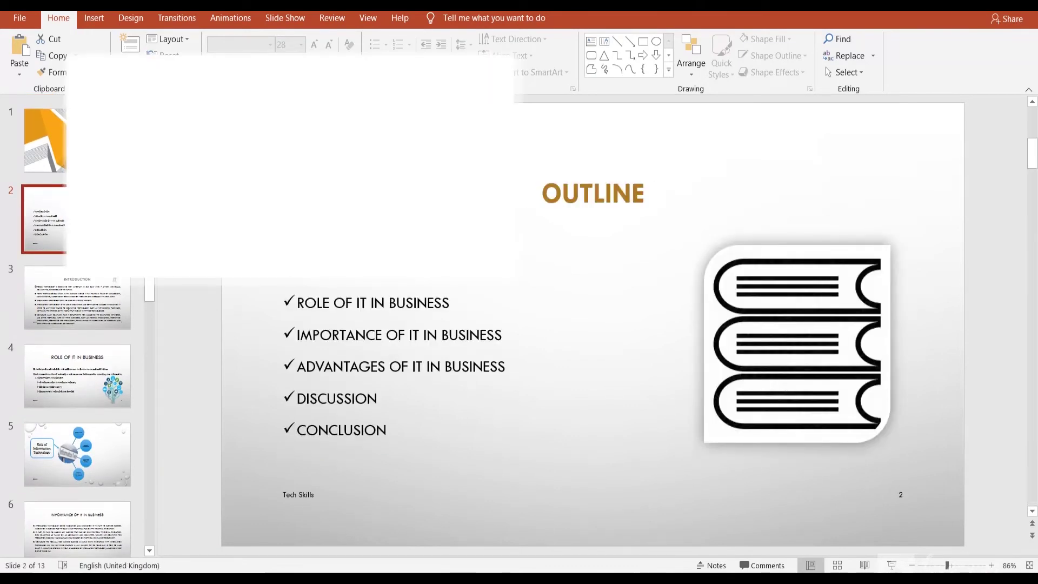
{"action": "left_click", "coordinate": [379, 268]}
{"action": "key", "text": "Escape"}
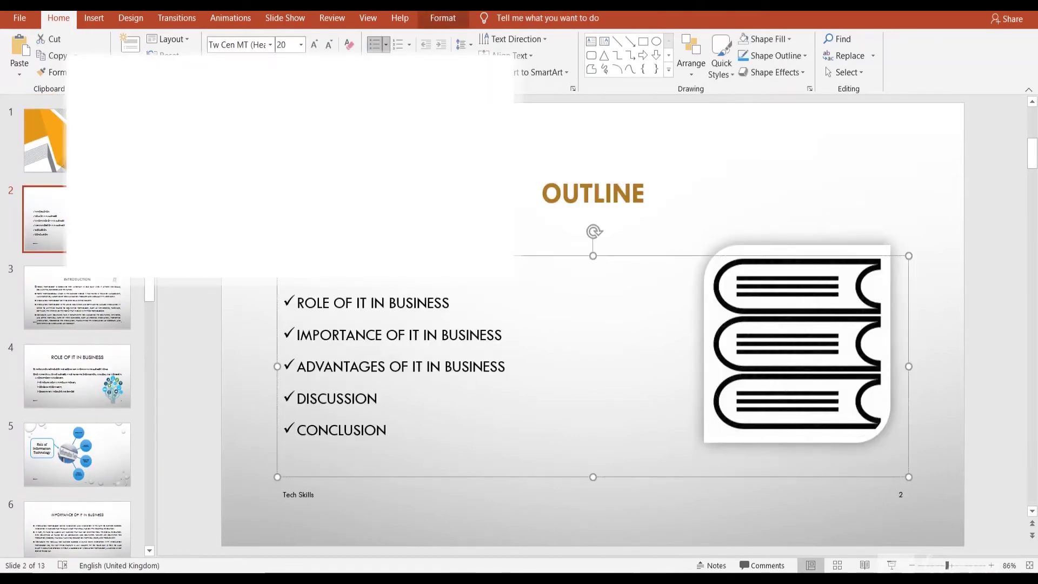
{"action": "left_click", "coordinate": [271, 45]}
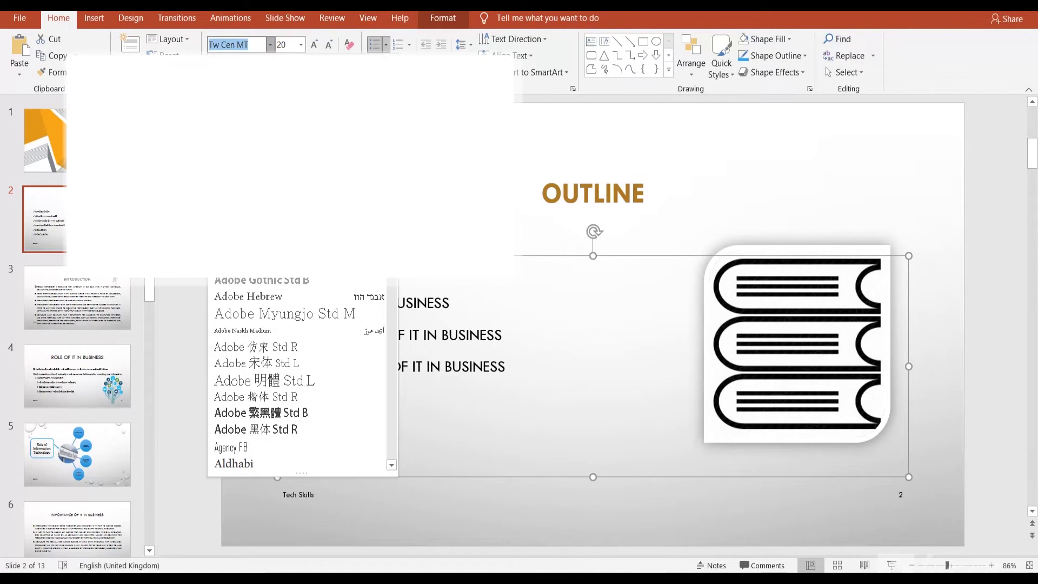
{"action": "type", "text": "Bookman Old Style"}
{"action": "key", "text": "Return"}
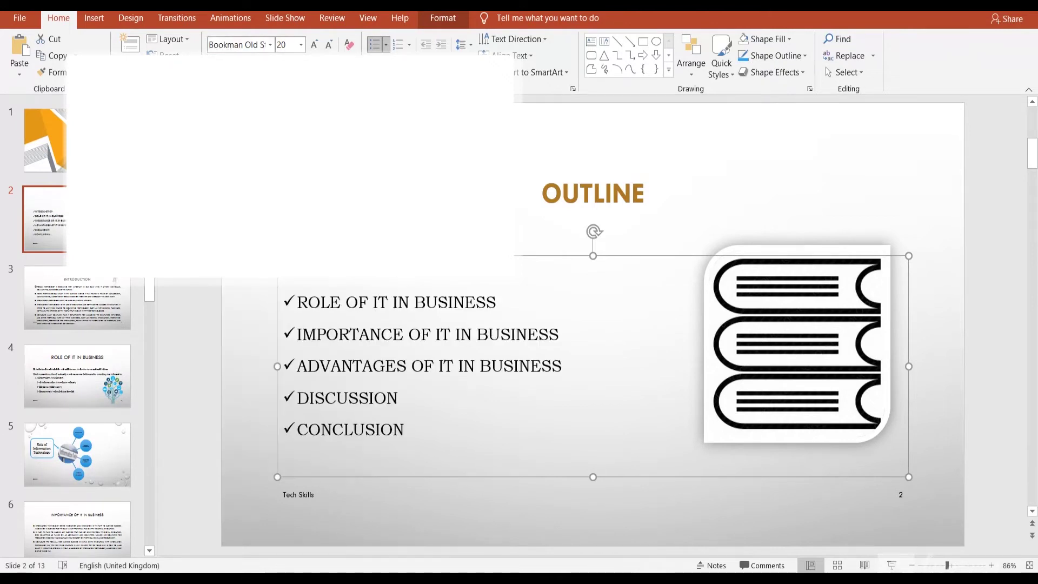
{"action": "left_click", "coordinate": [118, 295]}
{"action": "left_click", "coordinate": [367, 233]}
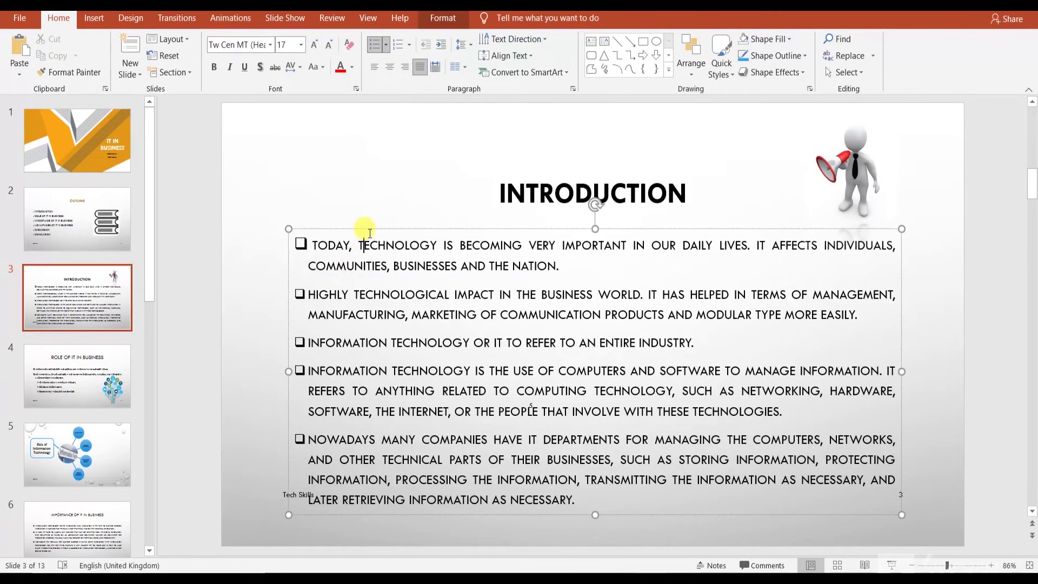
{"action": "key", "text": "Escape"}
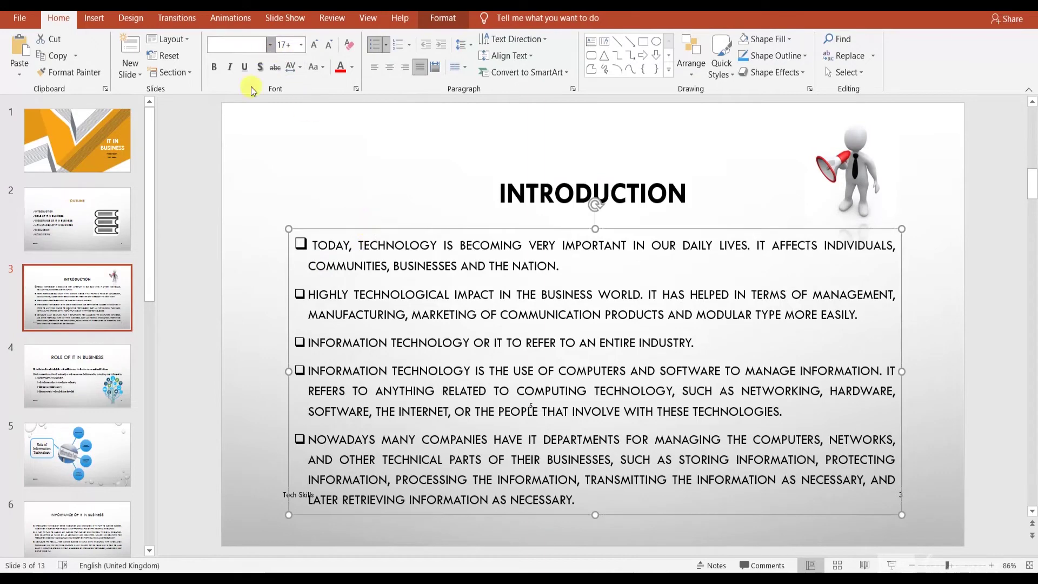
{"action": "left_click", "coordinate": [270, 44]}
{"action": "left_click", "coordinate": [254, 133]}
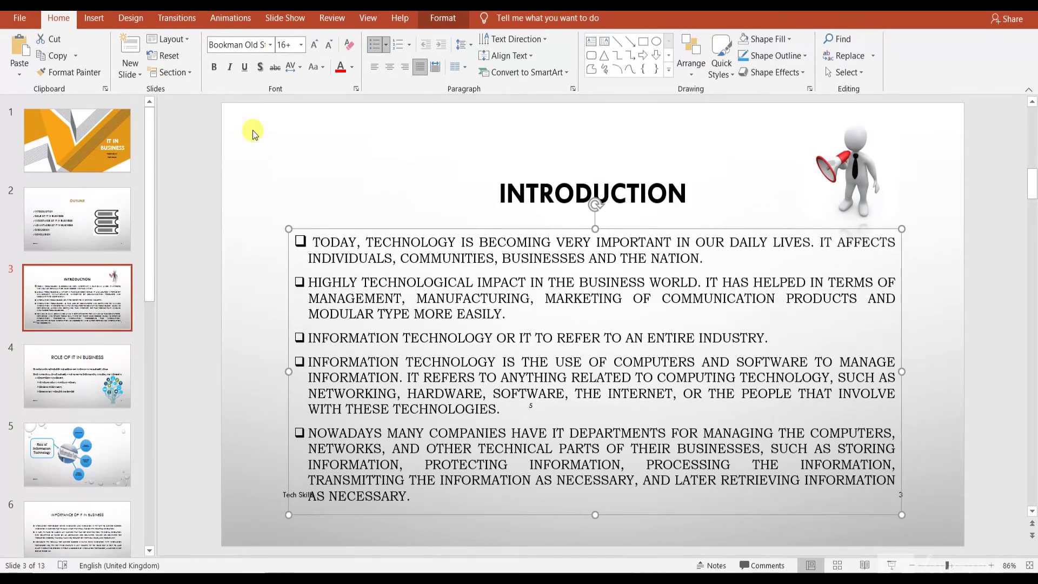
{"action": "key", "text": "ctrl+z"}
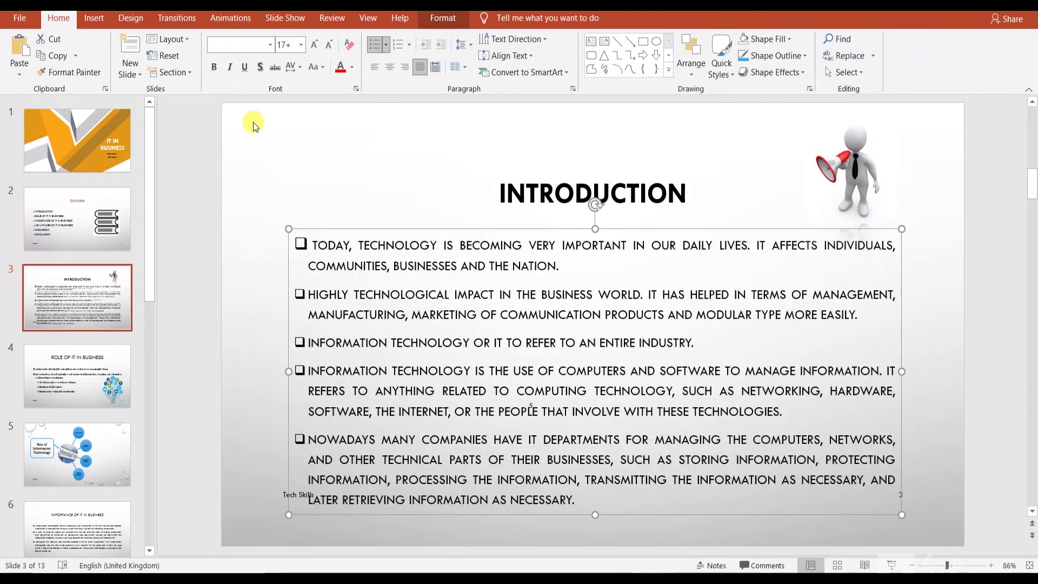
{"action": "key", "text": "Page_Up"}
{"action": "left_click", "coordinate": [93, 202]}
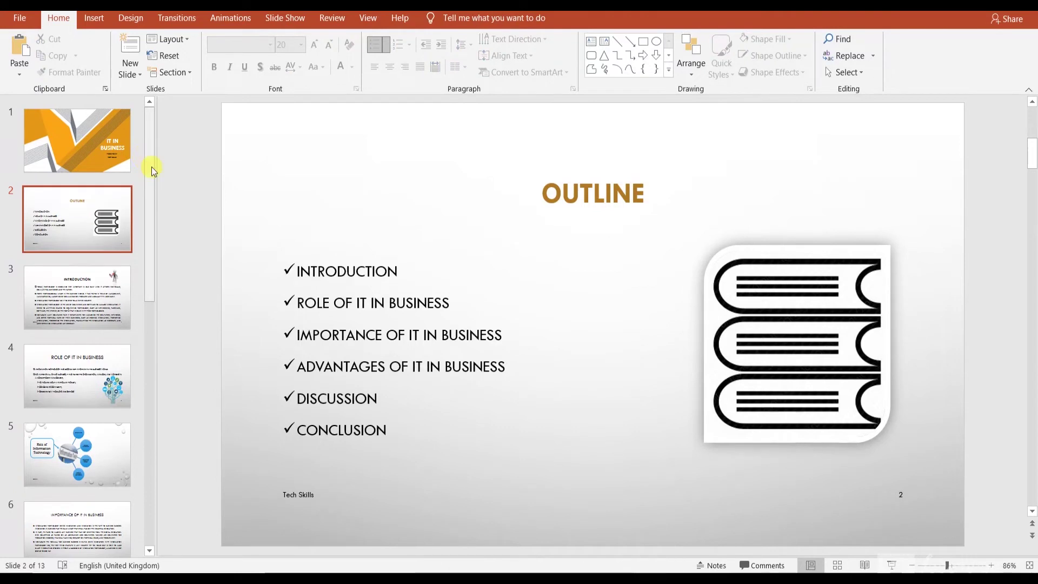
Try Fade, Push, Wipe, Reveal and Flash transitions on the title slide.
{"action": "left_click", "coordinate": [133, 22]}
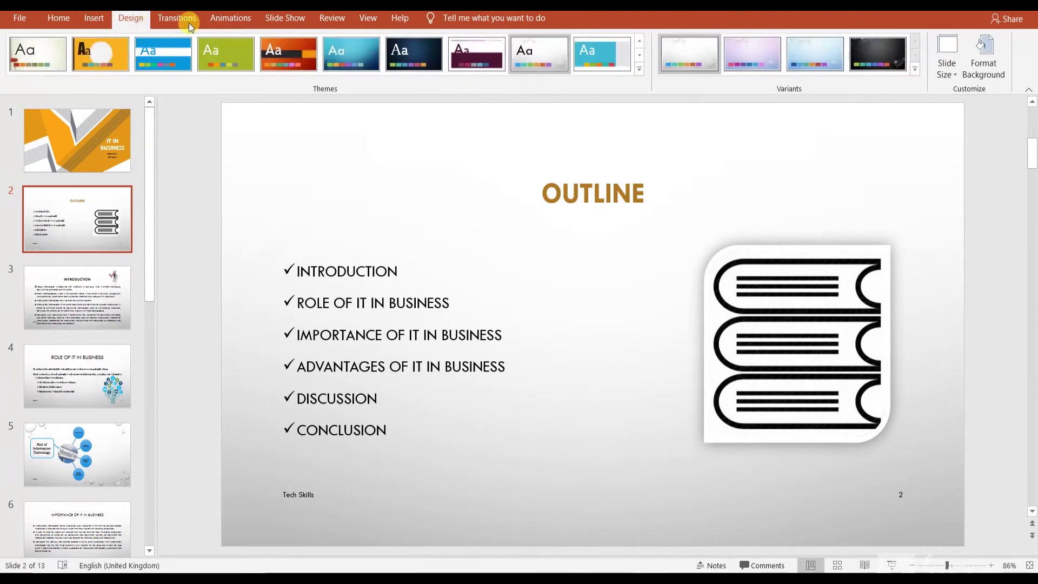
{"action": "left_click", "coordinate": [174, 16]}
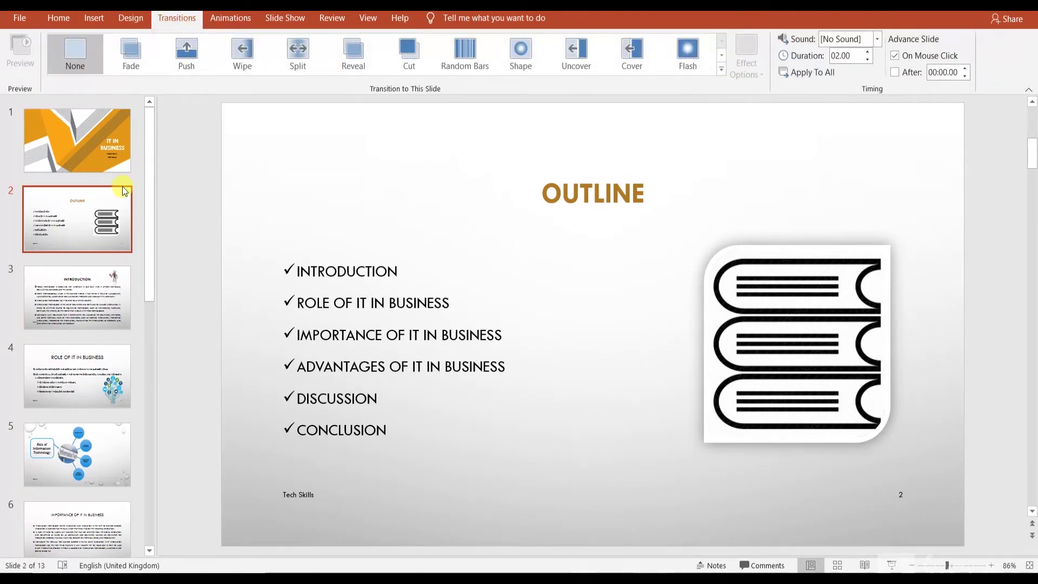
{"action": "left_click", "coordinate": [94, 147]}
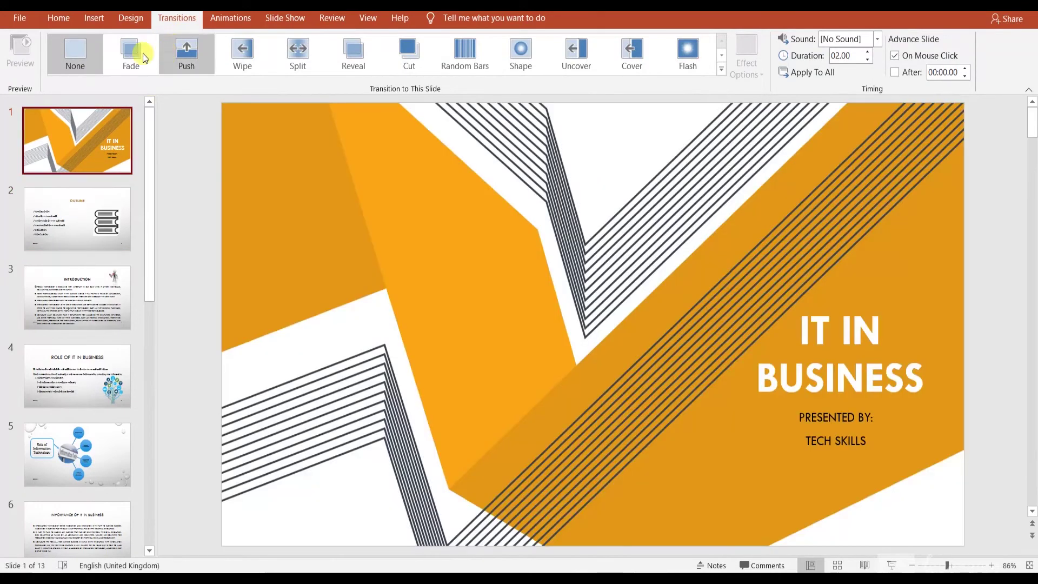
{"action": "left_click", "coordinate": [141, 53]}
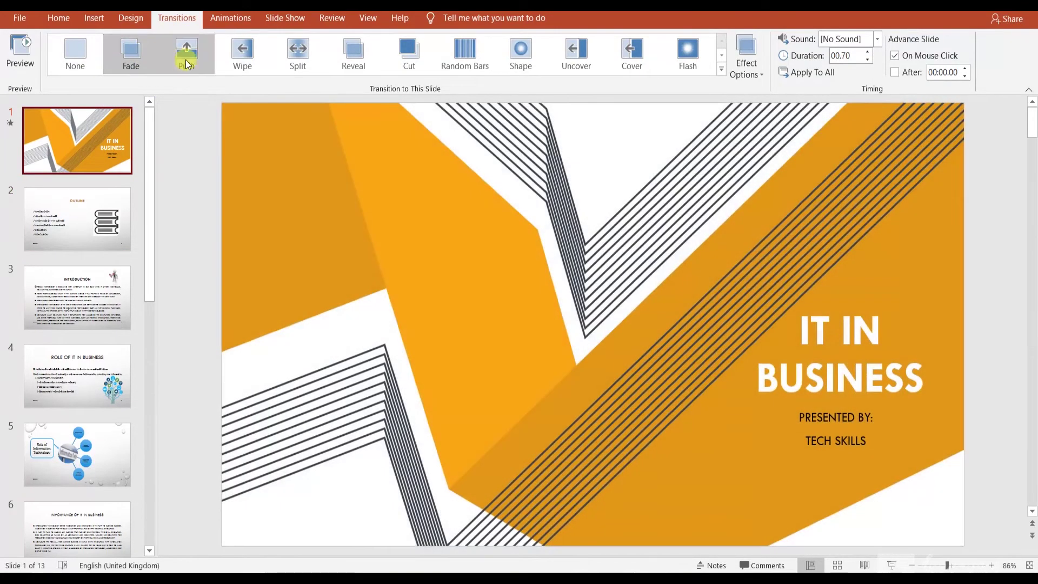
{"action": "left_click", "coordinate": [186, 62]}
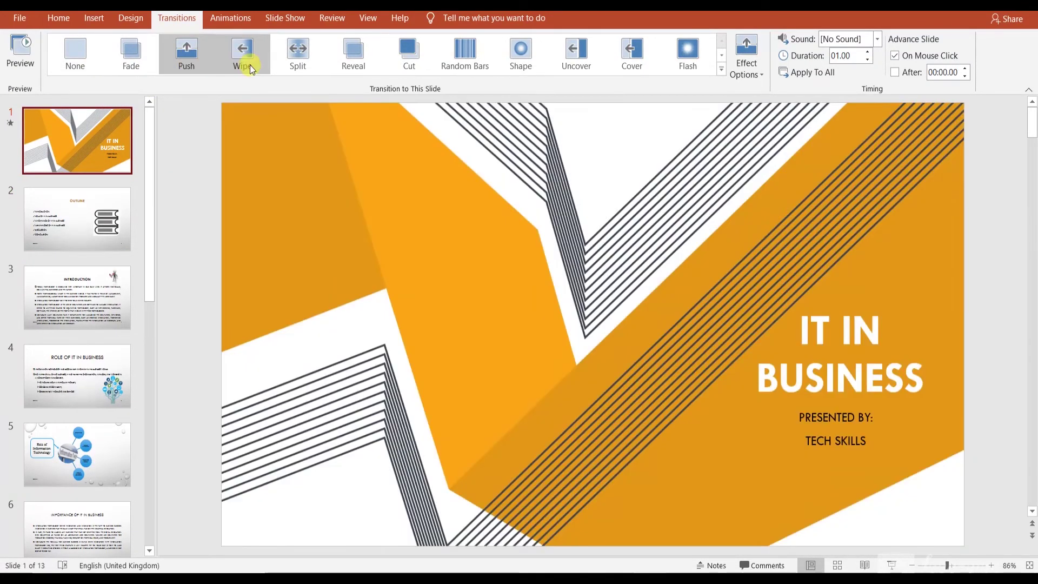
{"action": "left_click", "coordinate": [250, 65]}
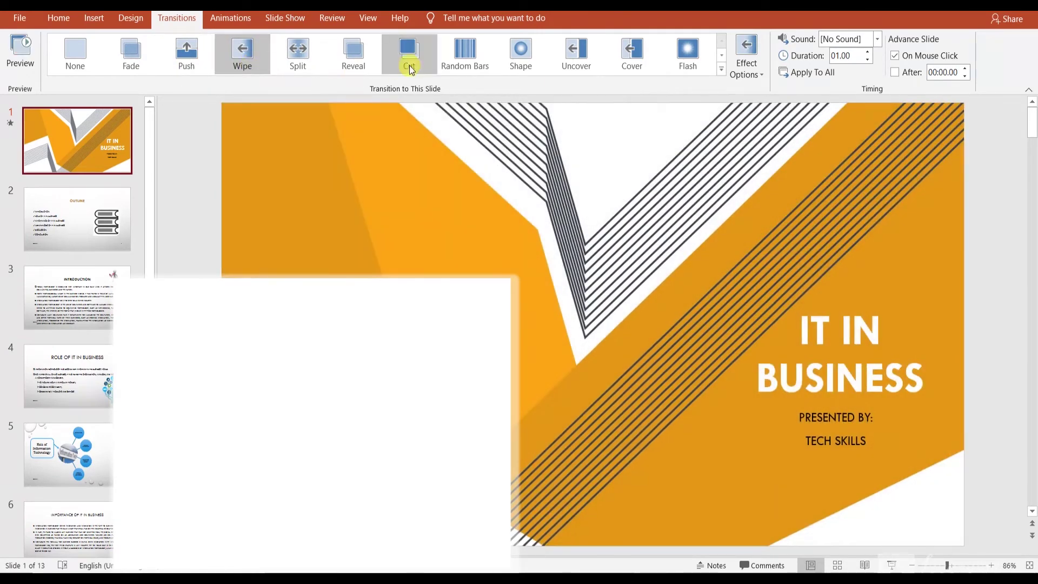
{"action": "left_click", "coordinate": [355, 59]}
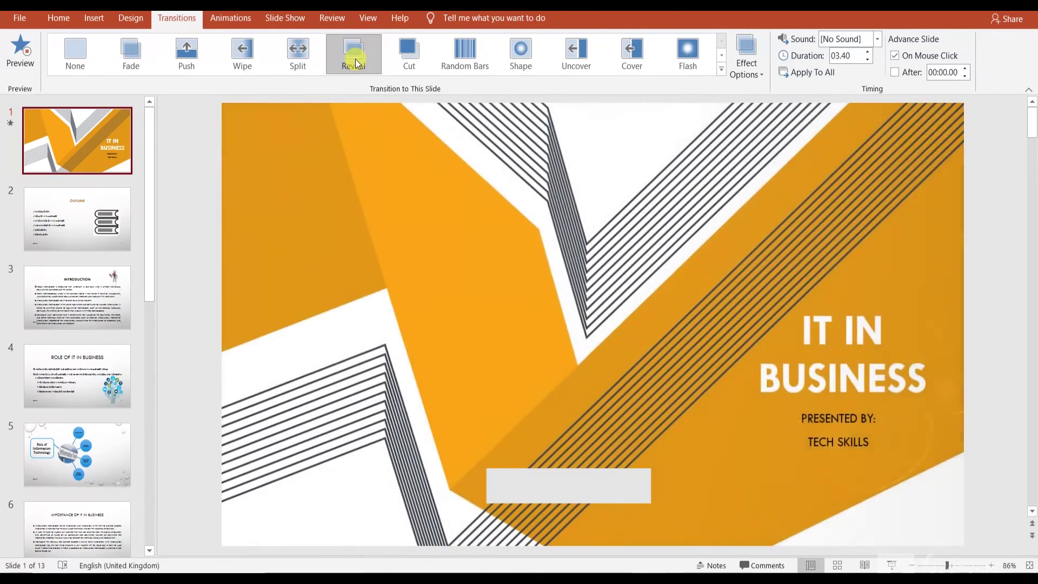
{"action": "left_click", "coordinate": [679, 57]}
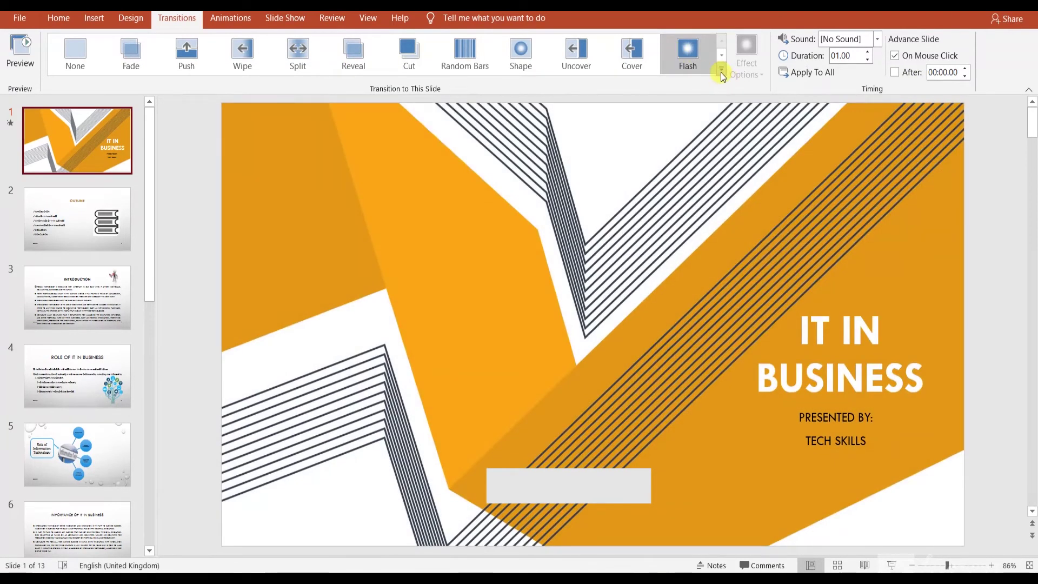
From the full transition gallery, try Shred and Honeycomb, then settle on Blinds.
{"action": "left_click", "coordinate": [721, 70]}
{"action": "left_click", "coordinate": [458, 184]}
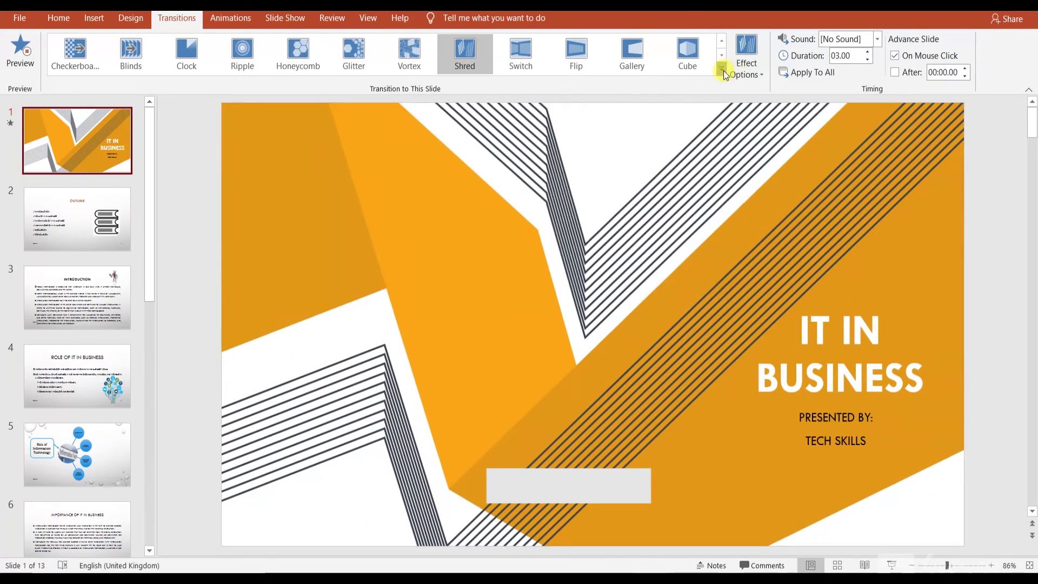
{"action": "left_click", "coordinate": [723, 69]}
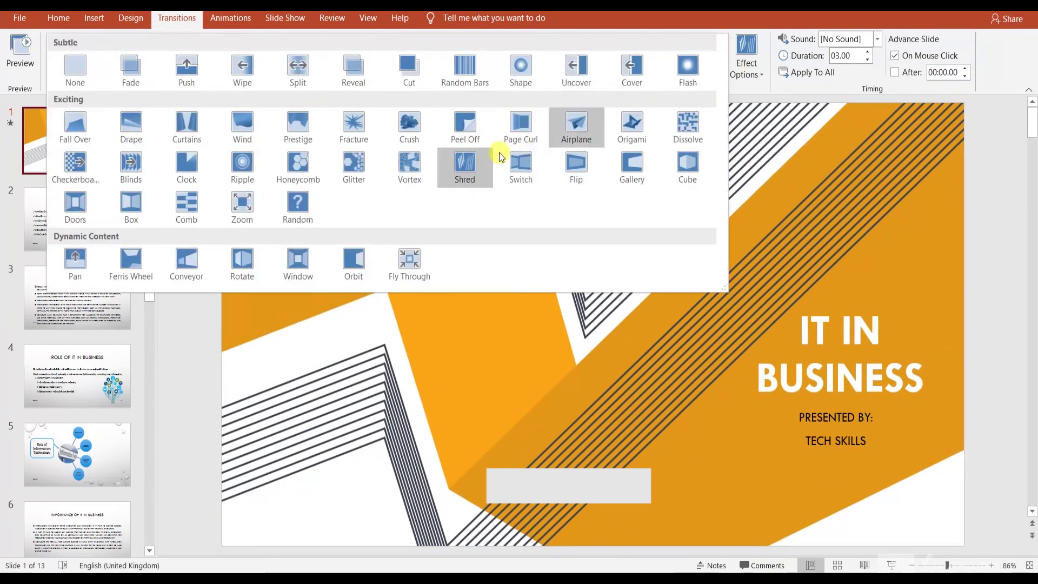
{"action": "left_click", "coordinate": [294, 164]}
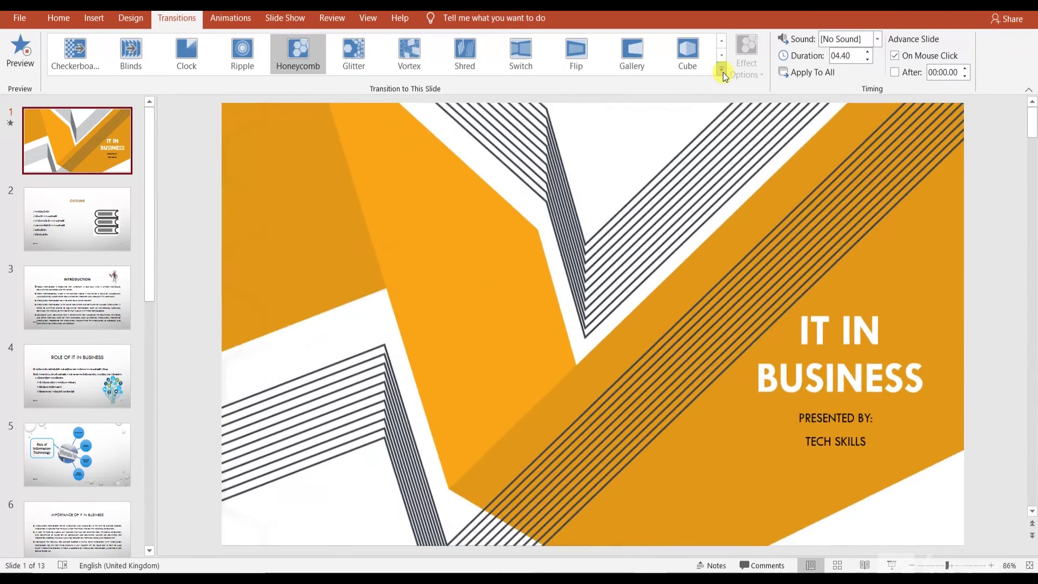
{"action": "left_click", "coordinate": [722, 72]}
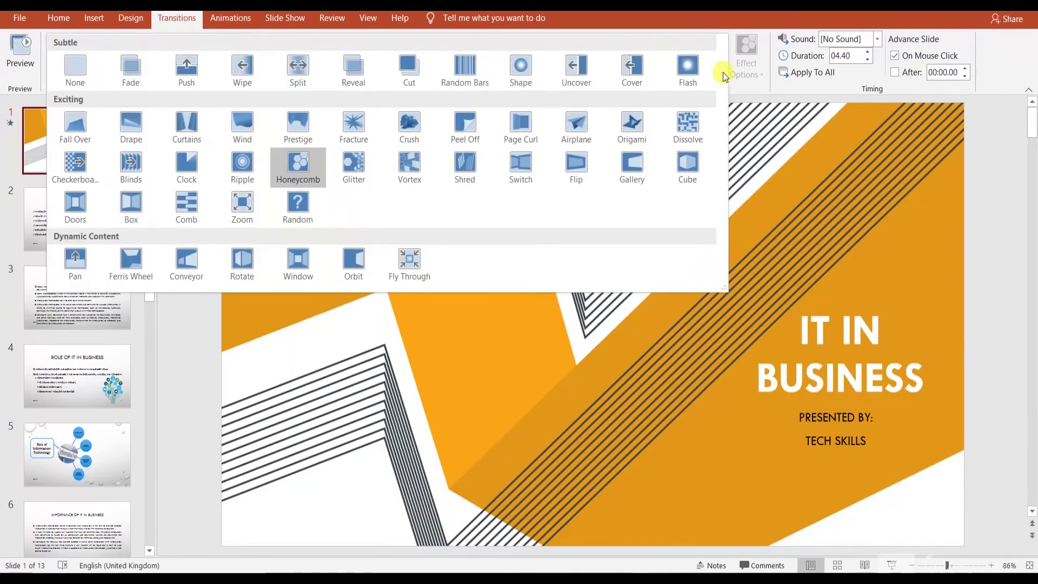
{"action": "left_click", "coordinate": [139, 172]}
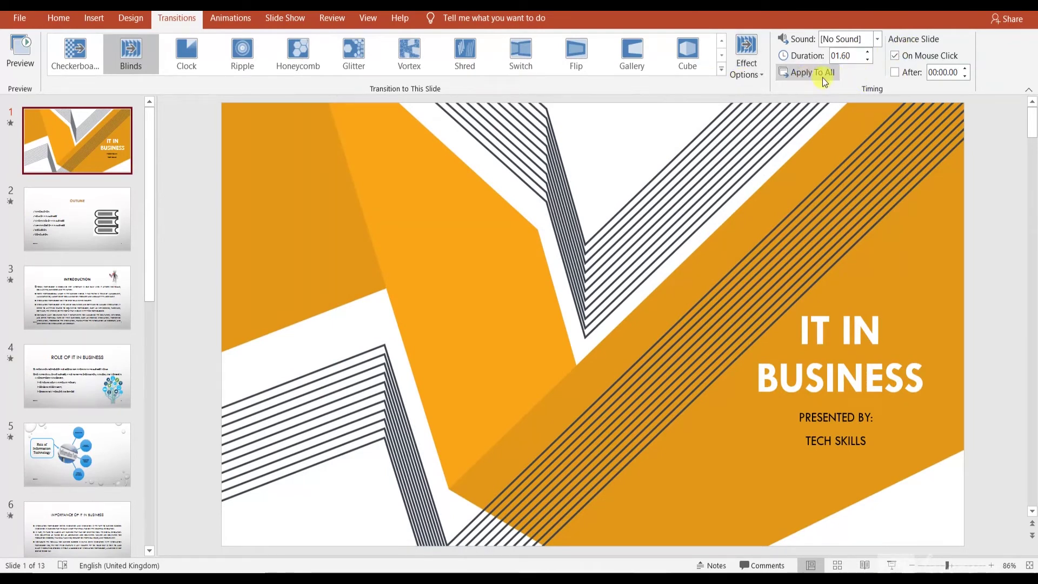
Give the title slide's transition the Arrow sound and preview the Blinds effect.
{"action": "left_click", "coordinate": [876, 40]}
{"action": "left_click", "coordinate": [852, 98]}
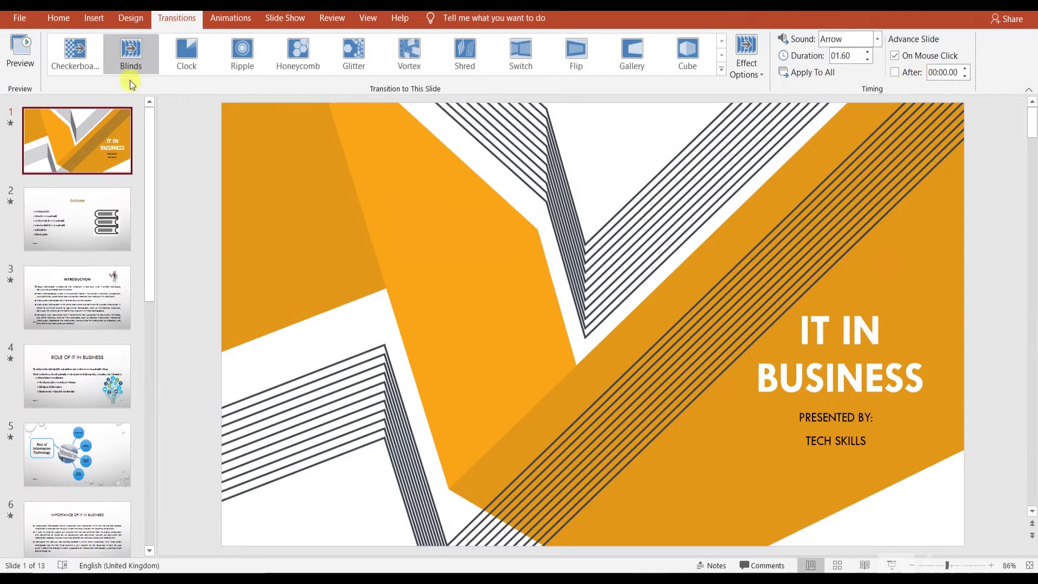
{"action": "left_click", "coordinate": [5, 57]}
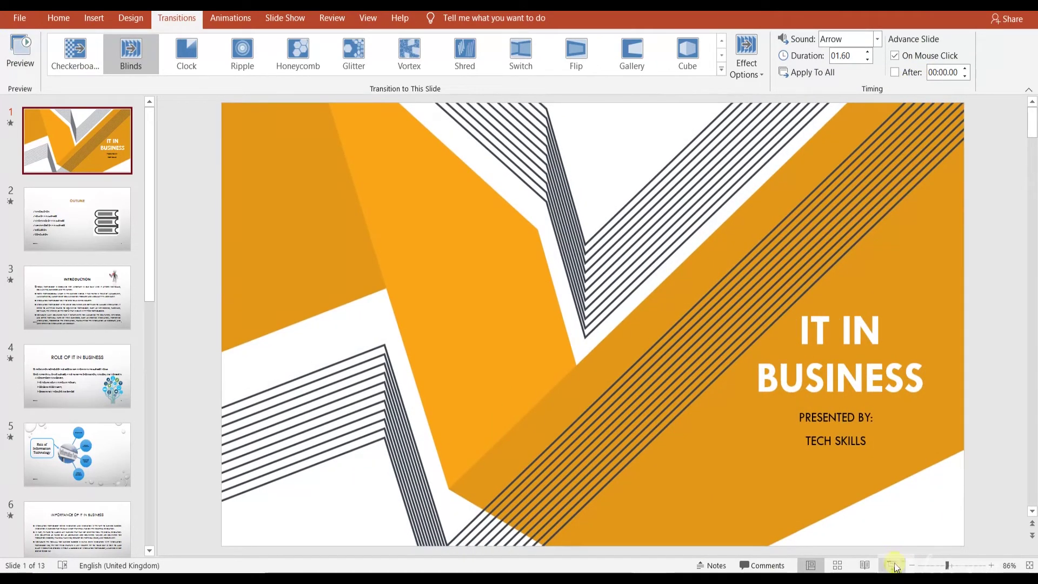
Run the slide show from the start through slide 4, Role of IT in Business, then exit.
{"action": "key", "text": "F5"}
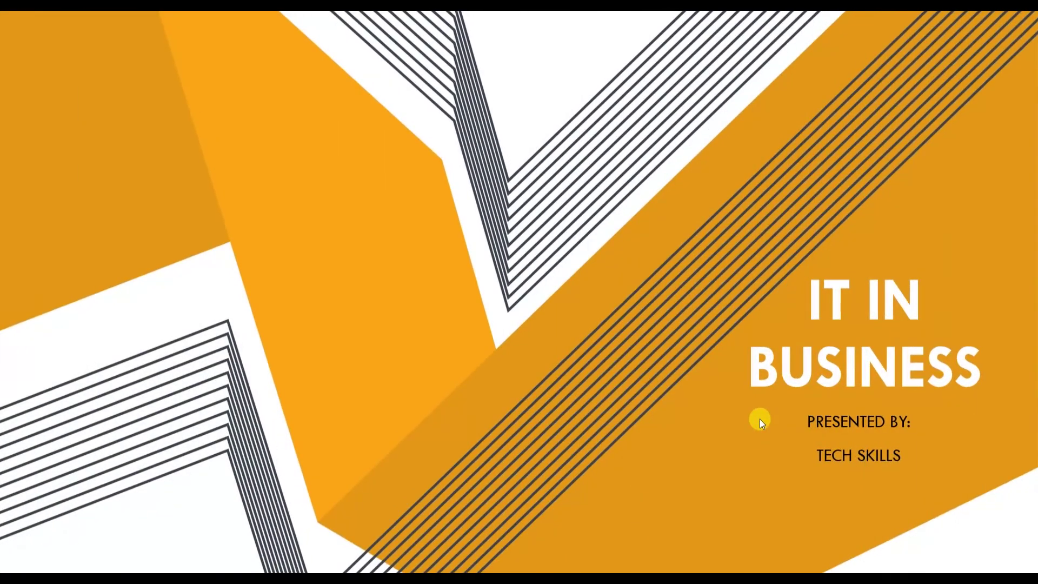
{"action": "left_click", "coordinate": [760, 420]}
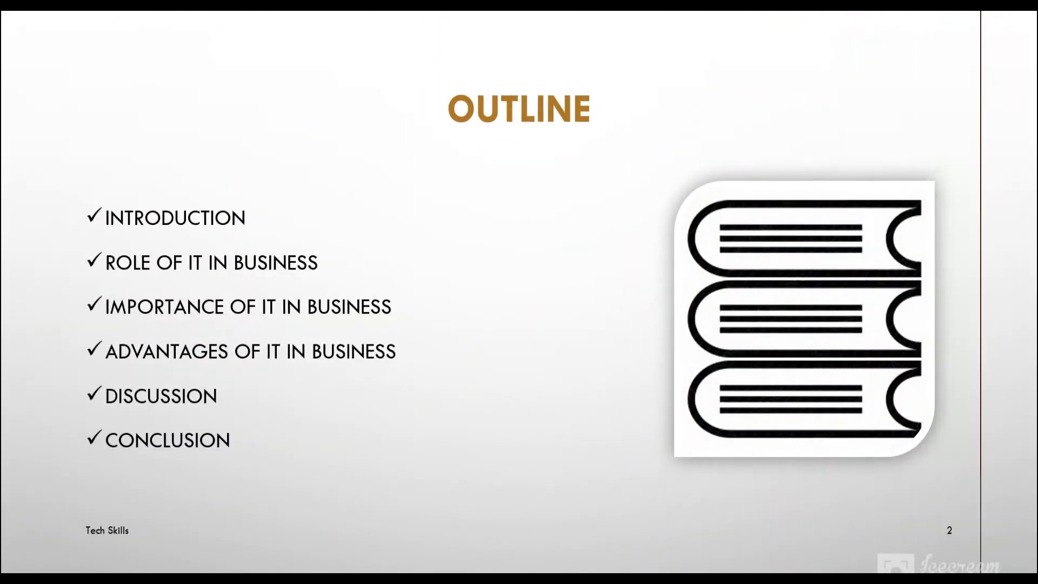
{"action": "key", "text": "Right"}
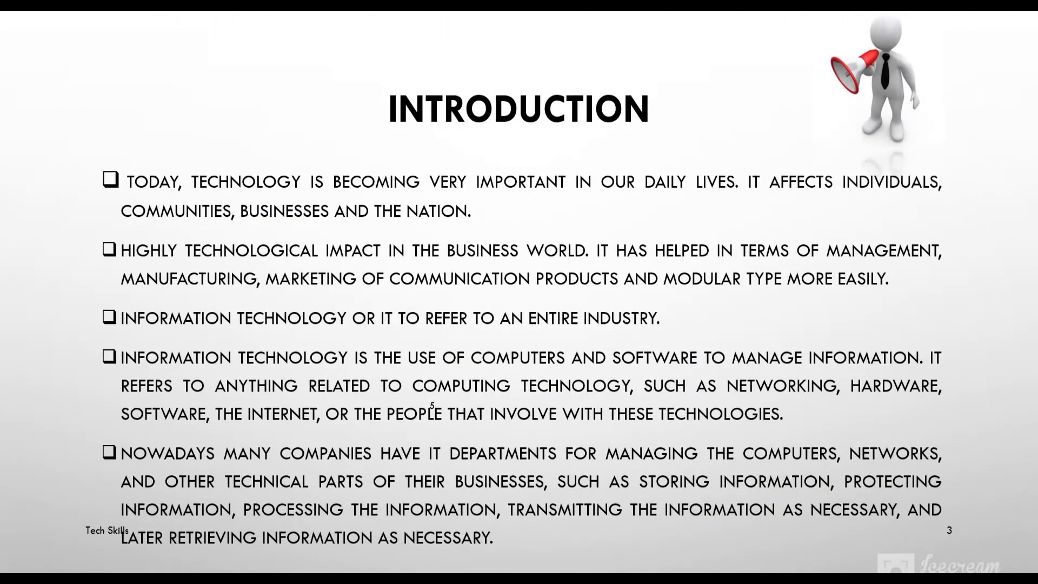
{"action": "key", "text": "Right"}
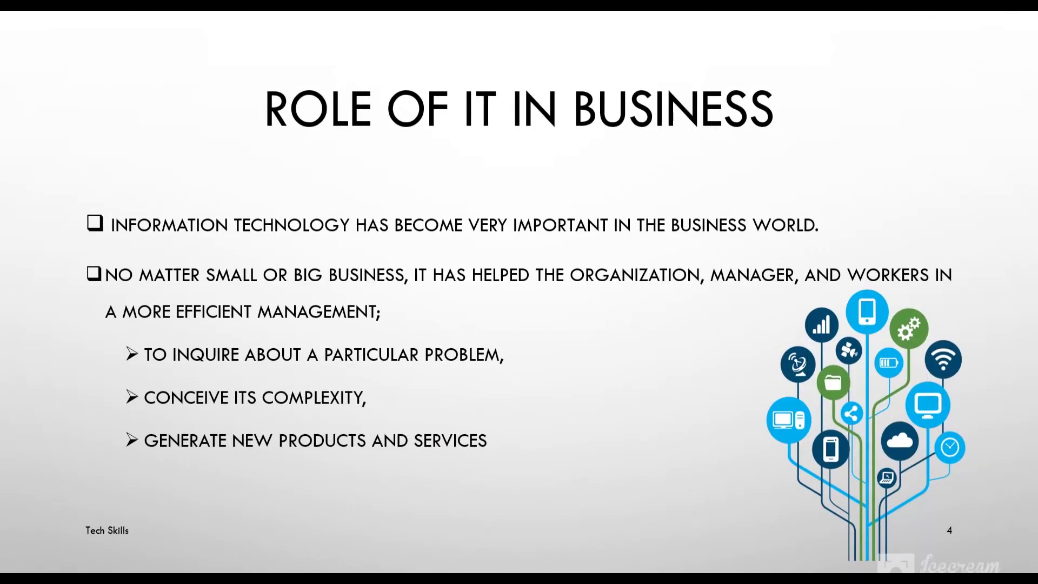
{"action": "key", "text": "Escape"}
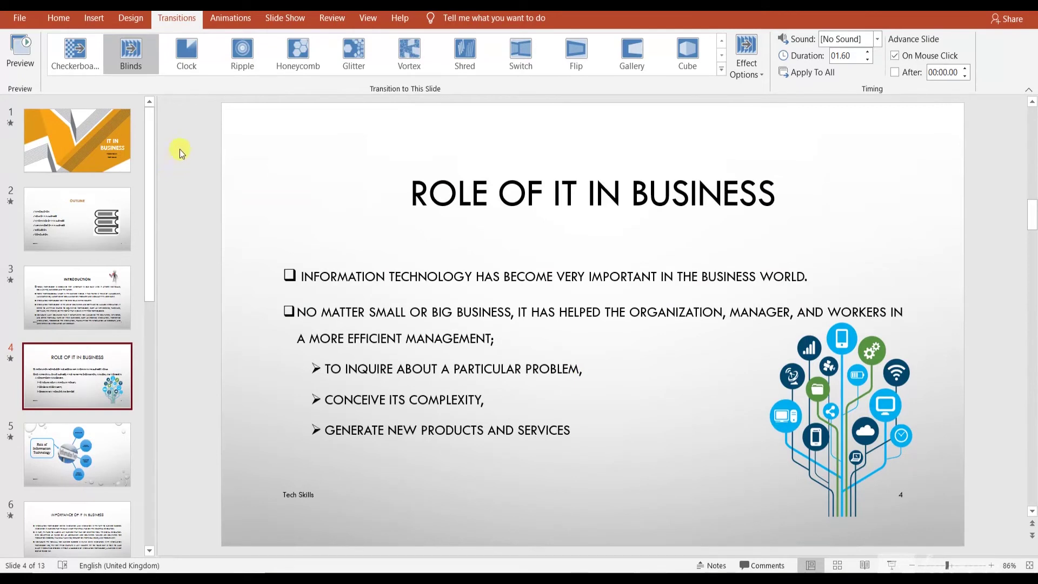
Give the IT IN BUSINESS title a Fly In entrance from the bottom.
{"action": "left_click", "coordinate": [241, 22]}
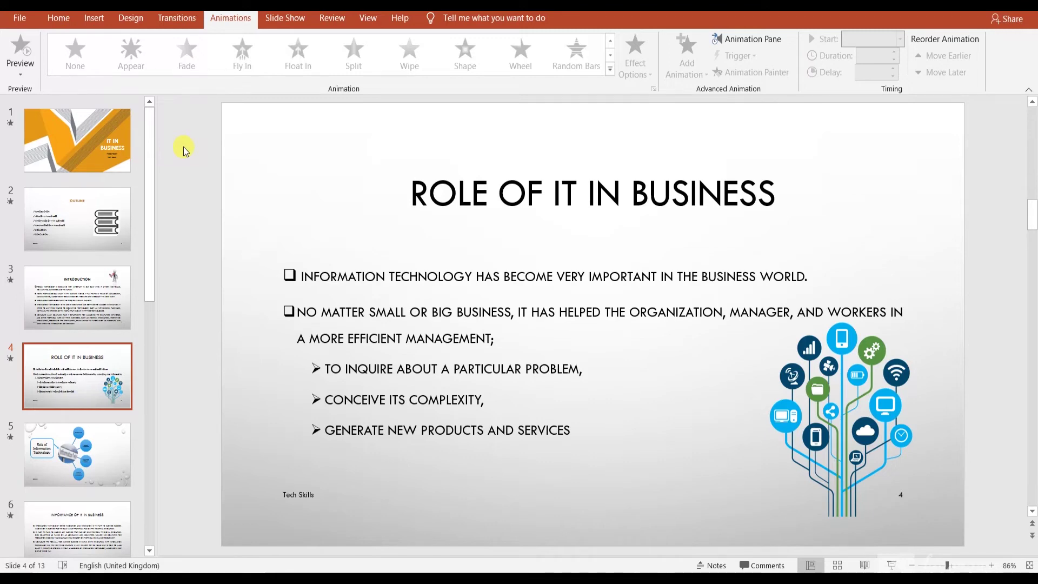
{"action": "left_click", "coordinate": [57, 115]}
{"action": "left_click", "coordinate": [857, 345]}
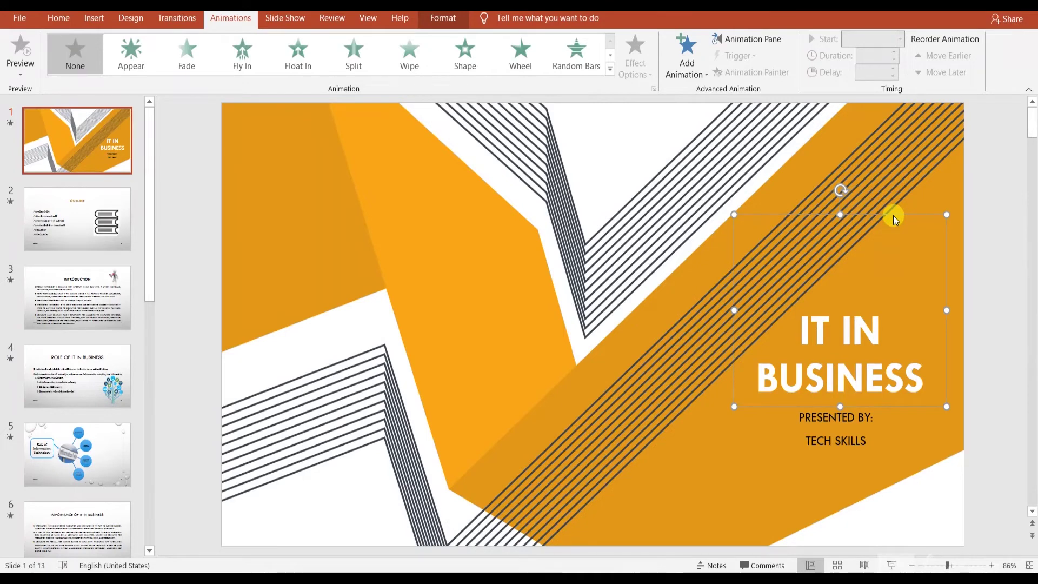
{"action": "left_click", "coordinate": [142, 56]}
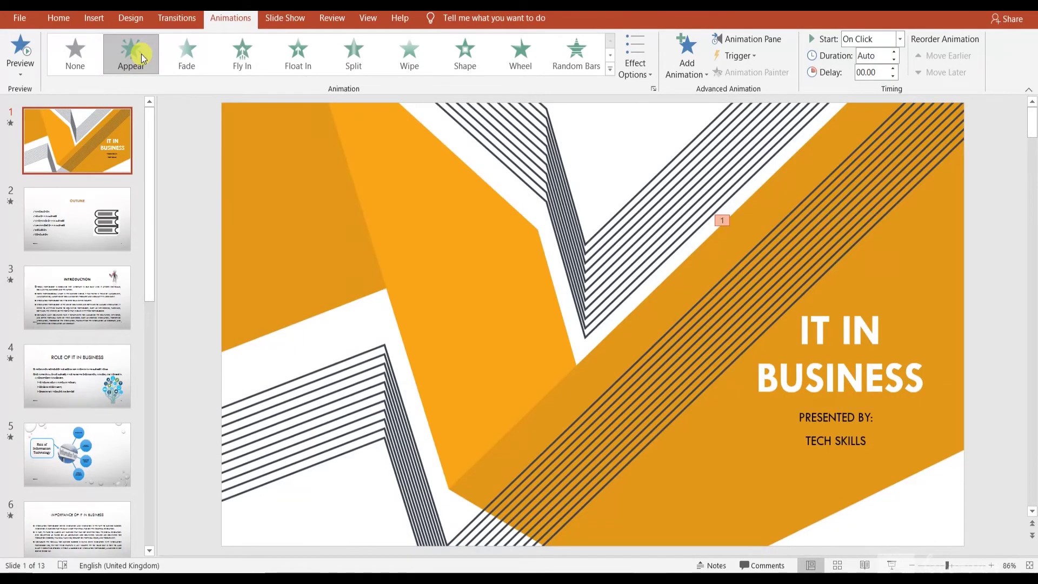
{"action": "left_click", "coordinate": [258, 60]}
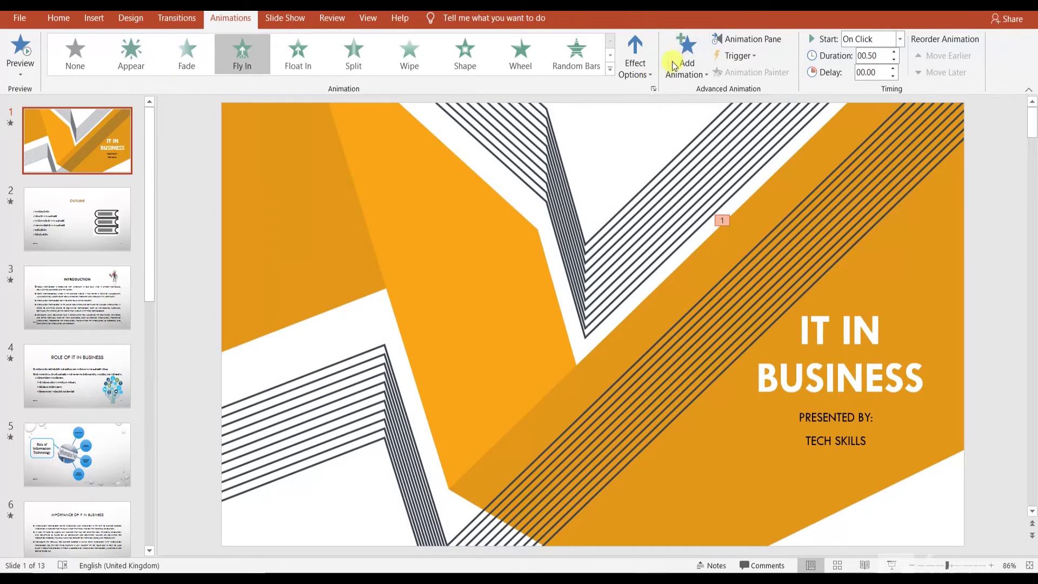
{"action": "left_click", "coordinate": [642, 76]}
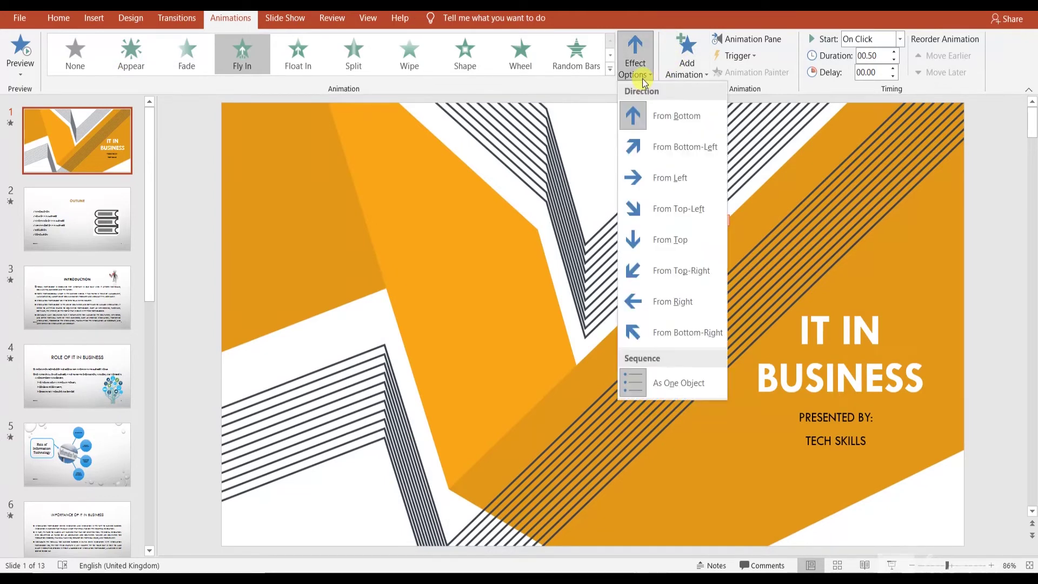
{"action": "left_click", "coordinate": [644, 78]}
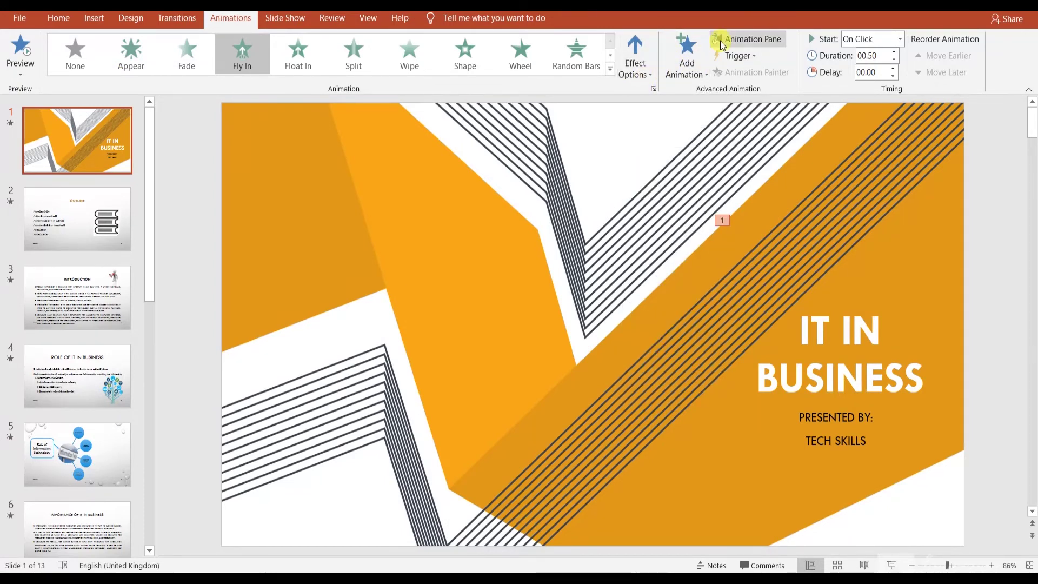
Show the Animation Pane and give the PRESENTED BY subtitle Float In, starting After Previous.
{"action": "left_click", "coordinate": [723, 41]}
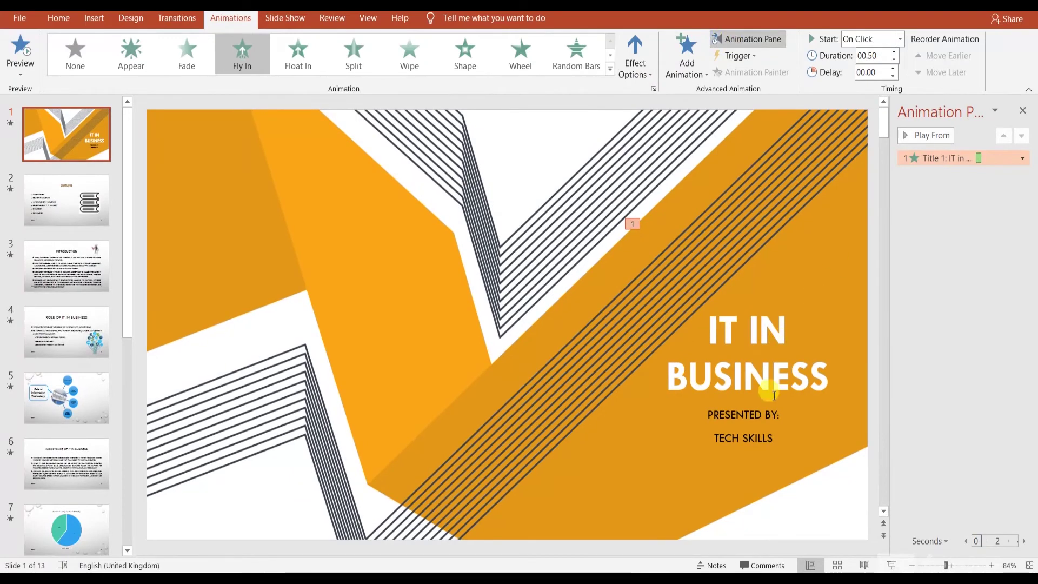
{"action": "left_click", "coordinate": [759, 413]}
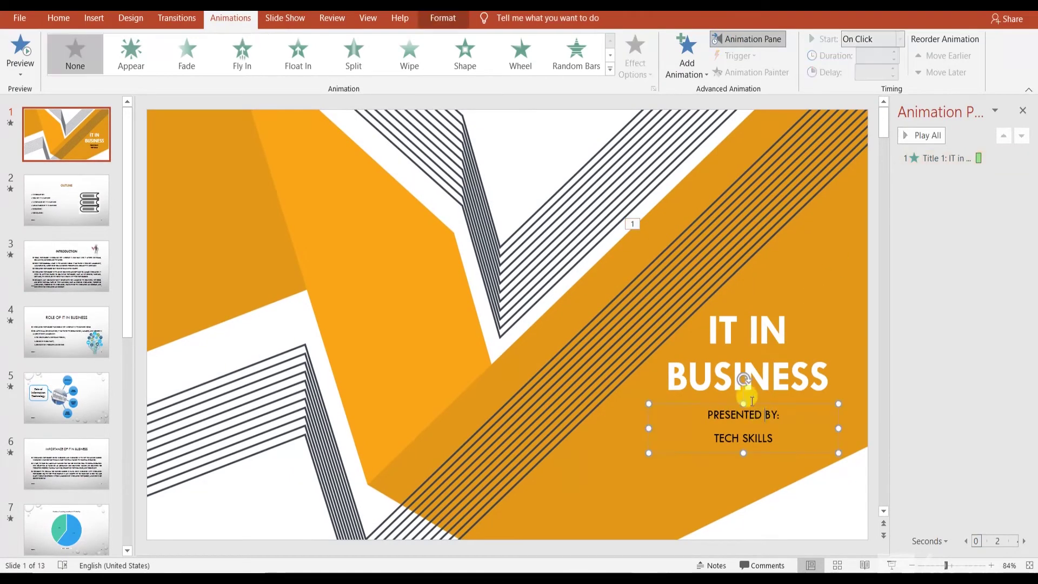
{"action": "left_click", "coordinate": [295, 67]}
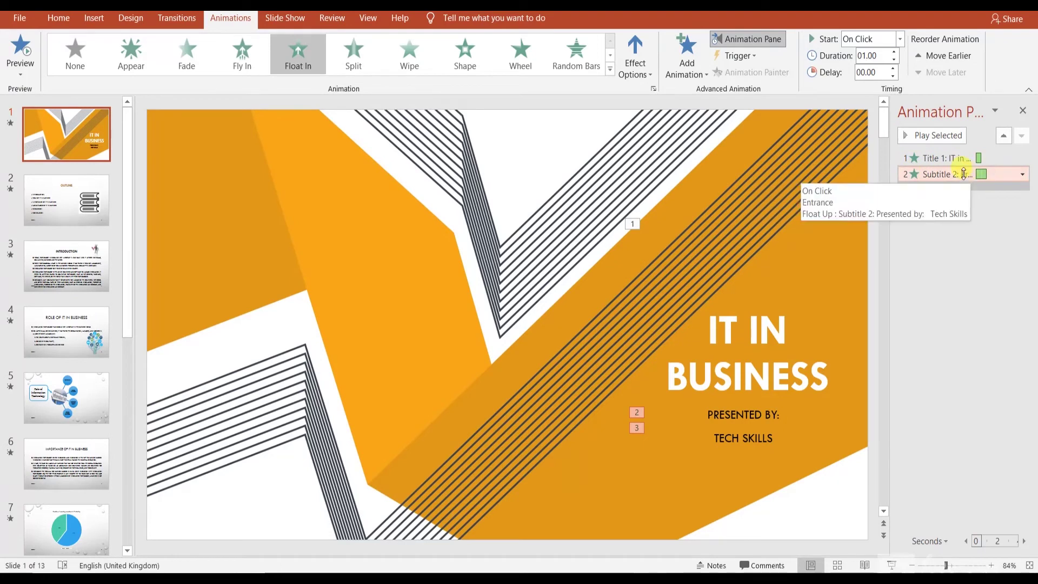
{"action": "left_click", "coordinate": [1023, 175]}
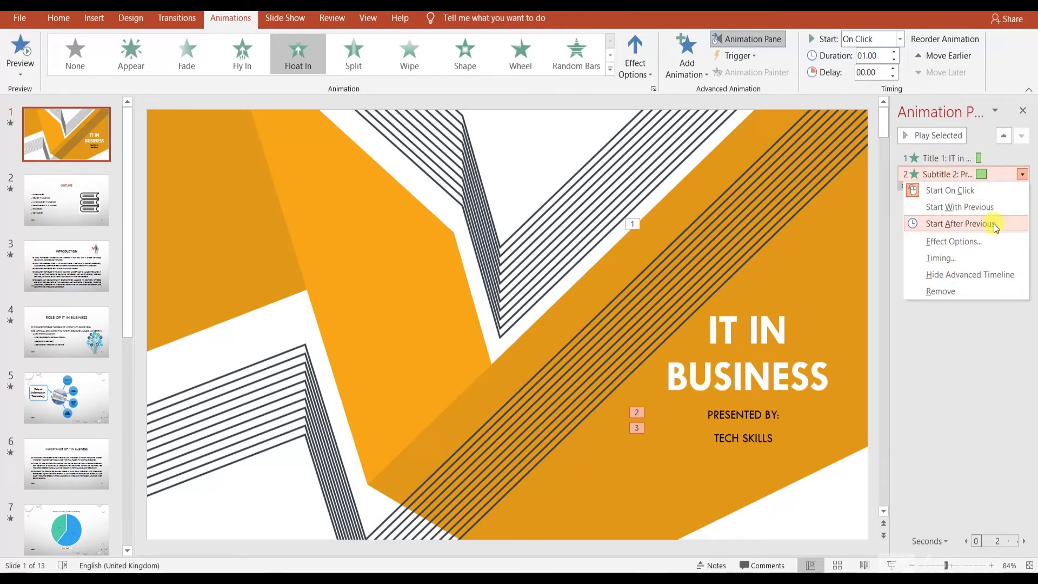
{"action": "left_click", "coordinate": [993, 223]}
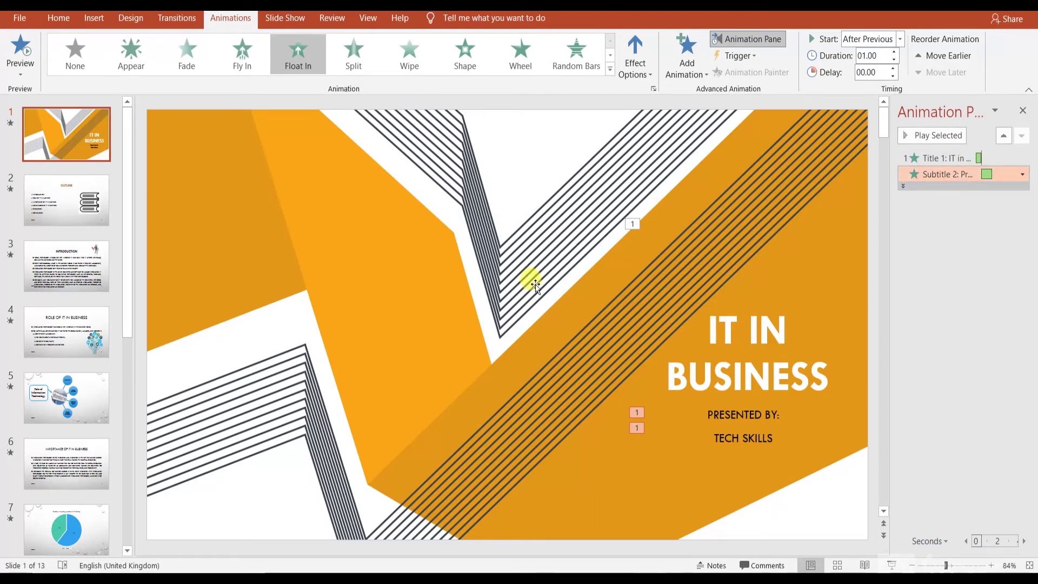
{"action": "left_click", "coordinate": [70, 212]}
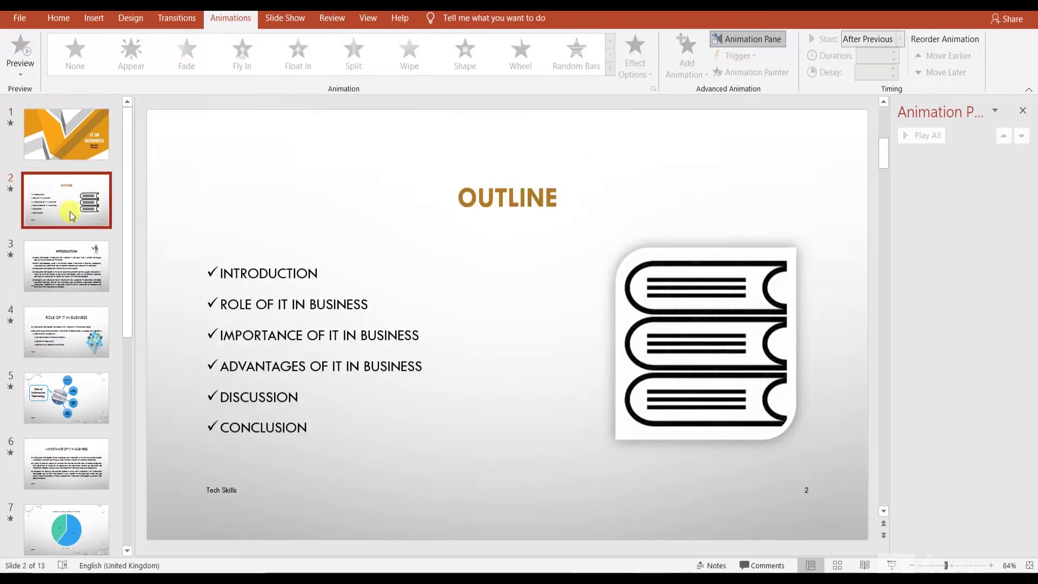
Give the OUTLINE title a Random Bars entrance and the bullet list a Shape entrance.
{"action": "left_click", "coordinate": [507, 196]}
{"action": "left_click", "coordinate": [531, 147]}
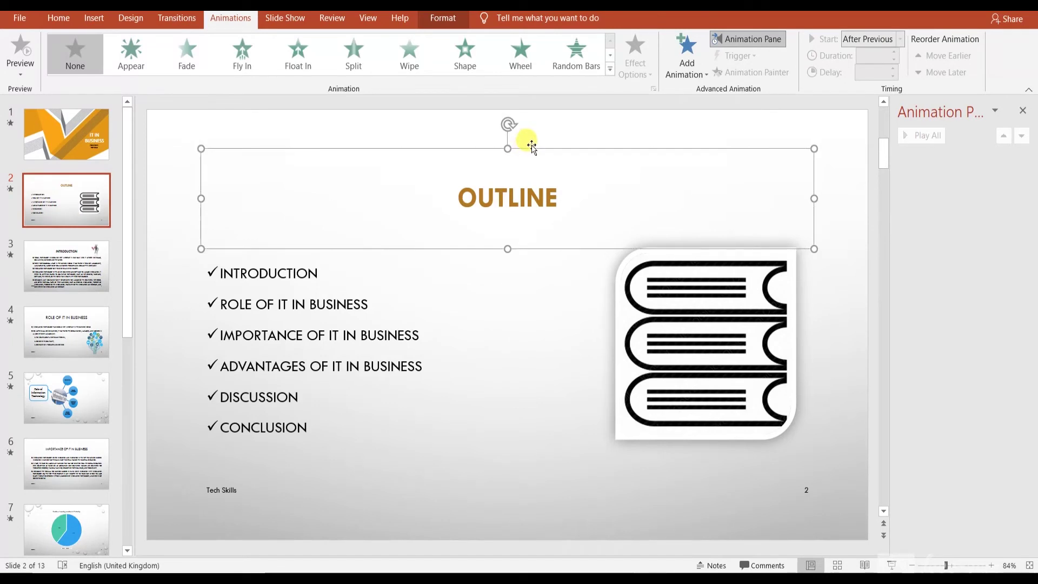
{"action": "left_click", "coordinate": [576, 60]}
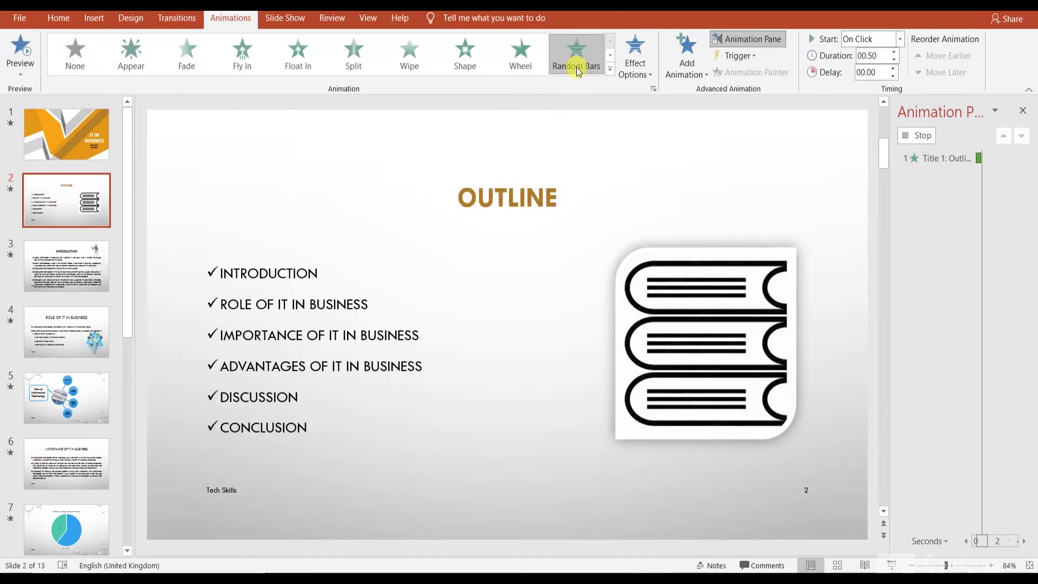
{"action": "left_click", "coordinate": [295, 273]}
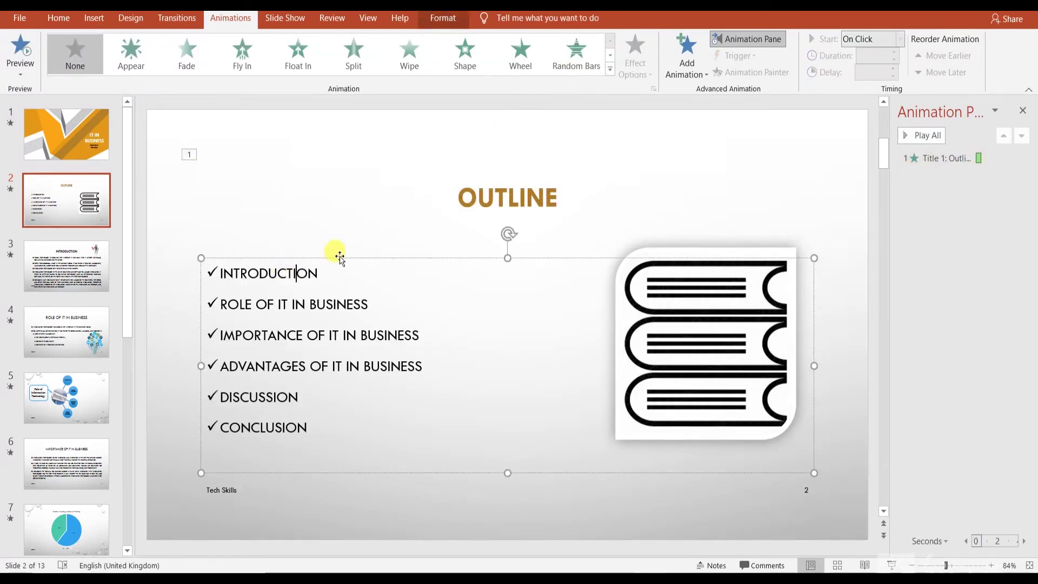
{"action": "left_click", "coordinate": [464, 67]}
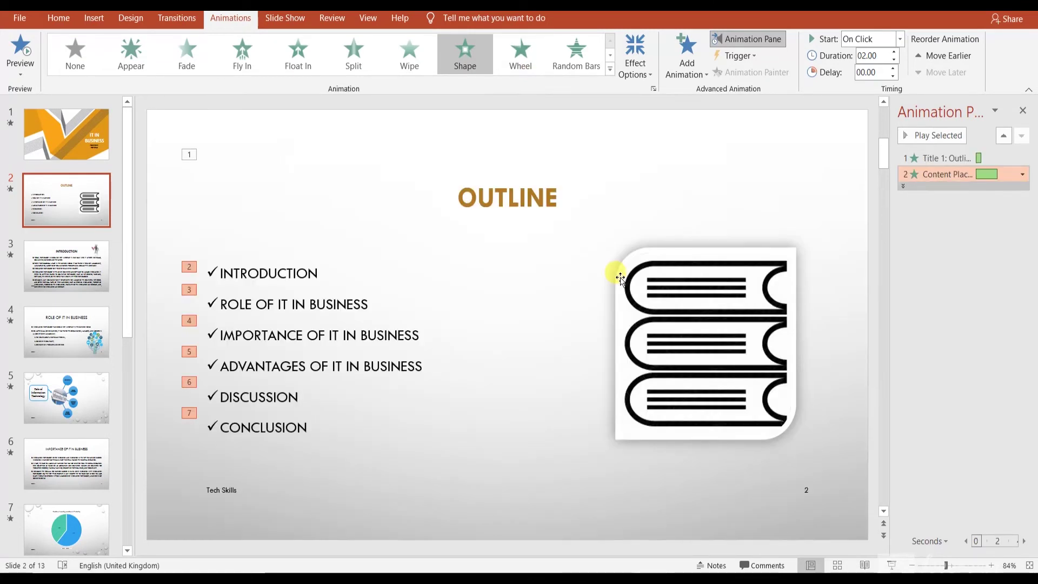
Apply a Bounce entrance to the book picture.
{"action": "left_click", "coordinate": [620, 277]}
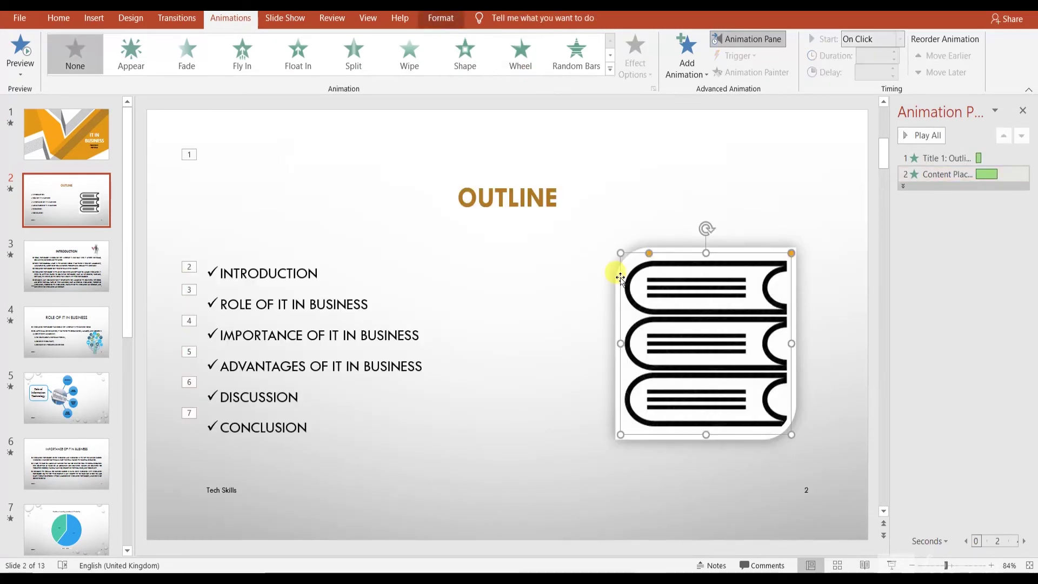
{"action": "left_click", "coordinate": [610, 68]}
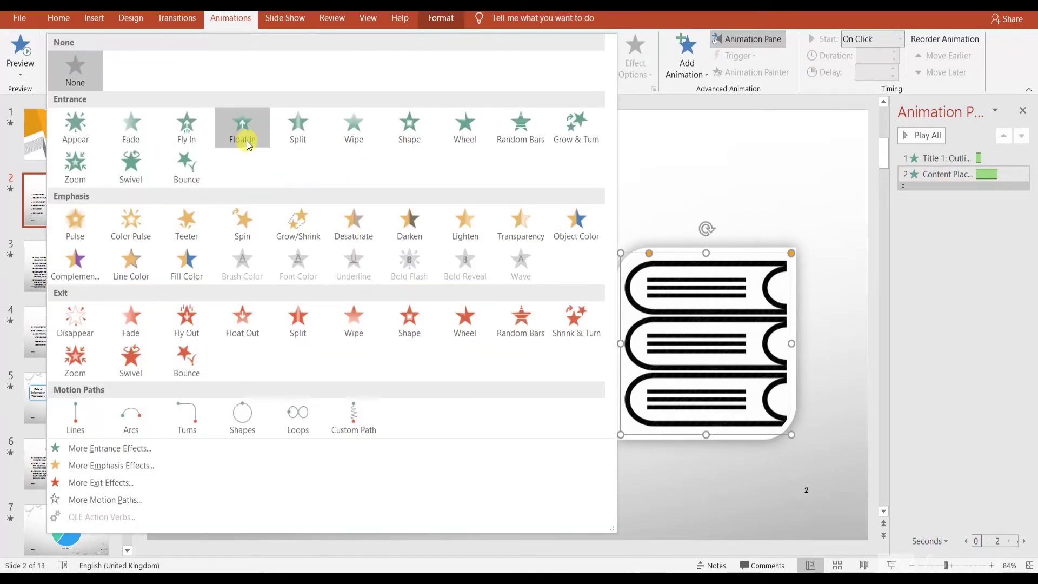
{"action": "left_click", "coordinate": [196, 177]}
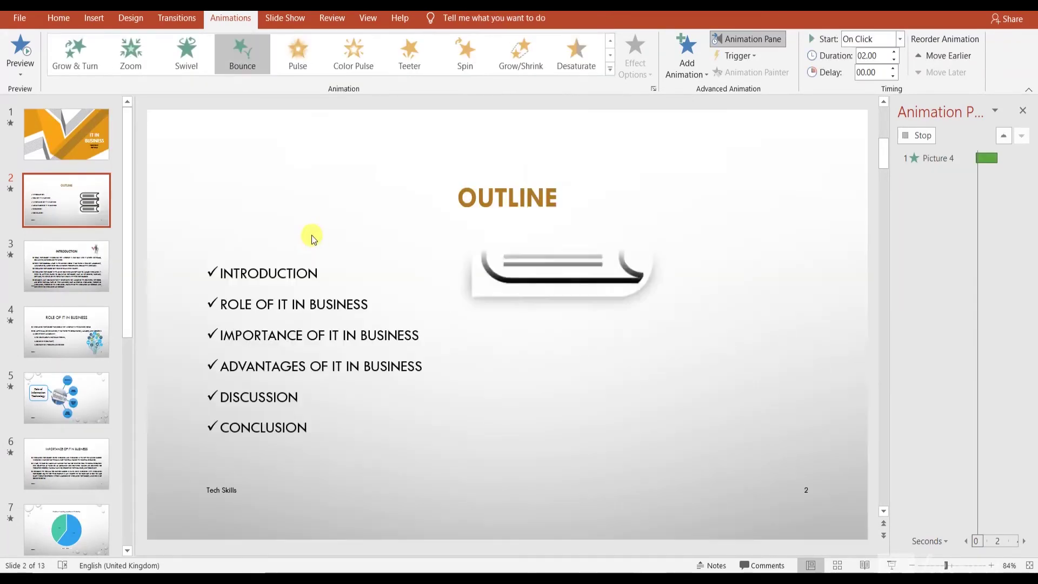
{"action": "left_click", "coordinate": [923, 140]}
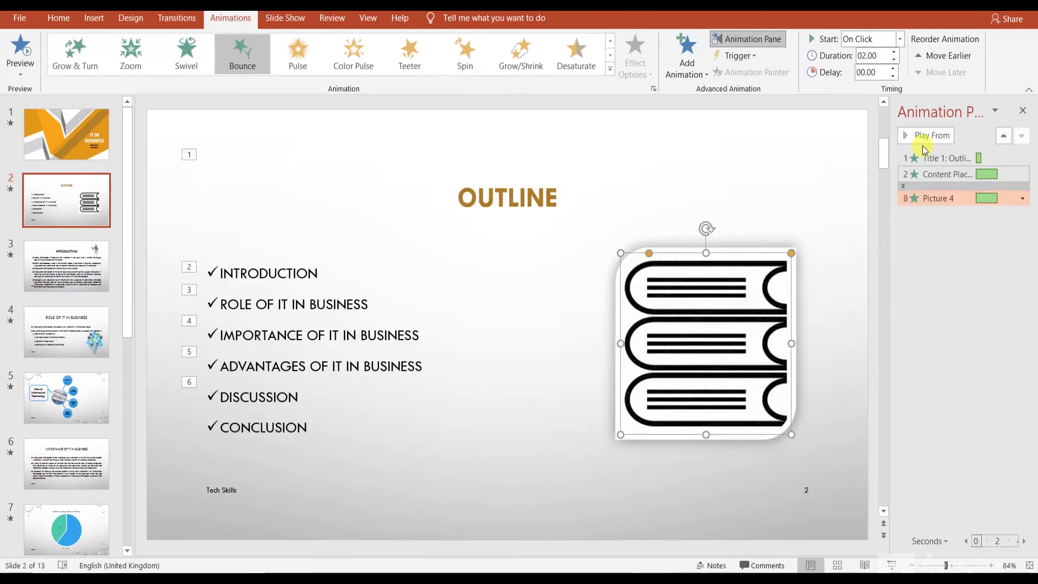
In the Animation Pane, set the bullets and the book picture to Start After Previous.
{"action": "left_click", "coordinate": [907, 186]}
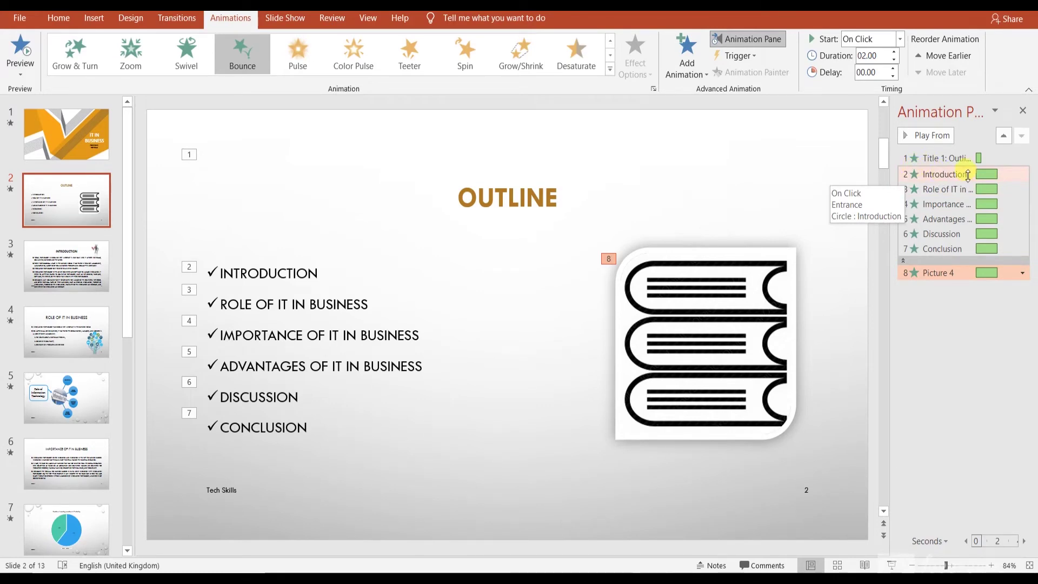
{"action": "left_click", "coordinate": [903, 260]}
{"action": "right_click", "coordinate": [962, 174]}
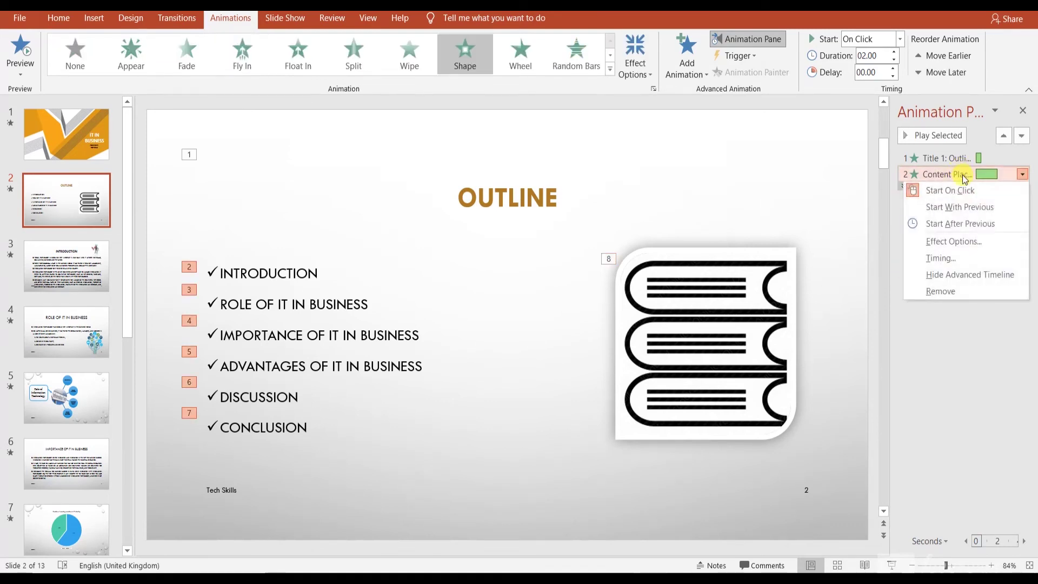
{"action": "left_click", "coordinate": [957, 220]}
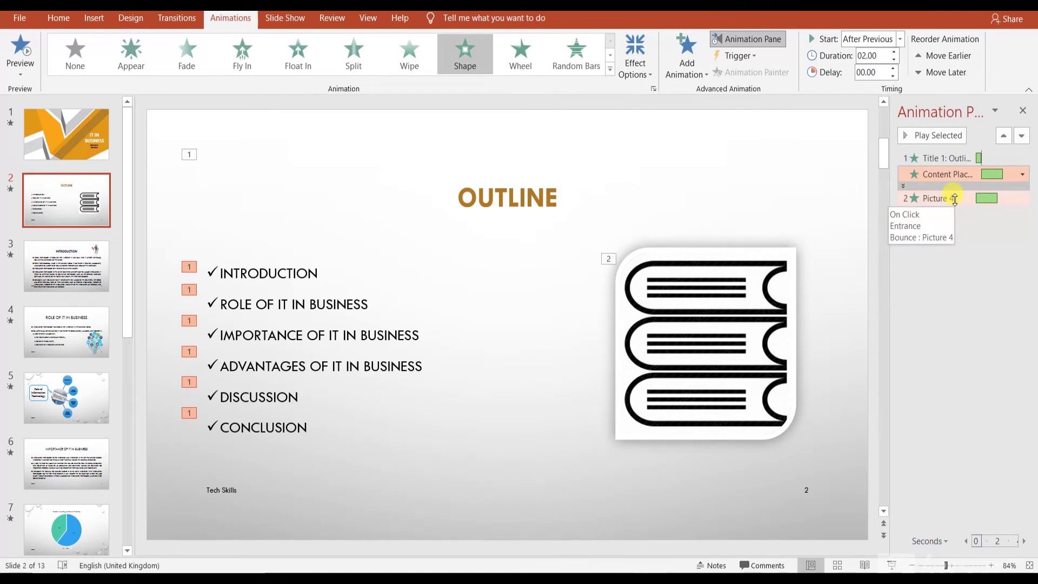
{"action": "left_click", "coordinate": [954, 200]}
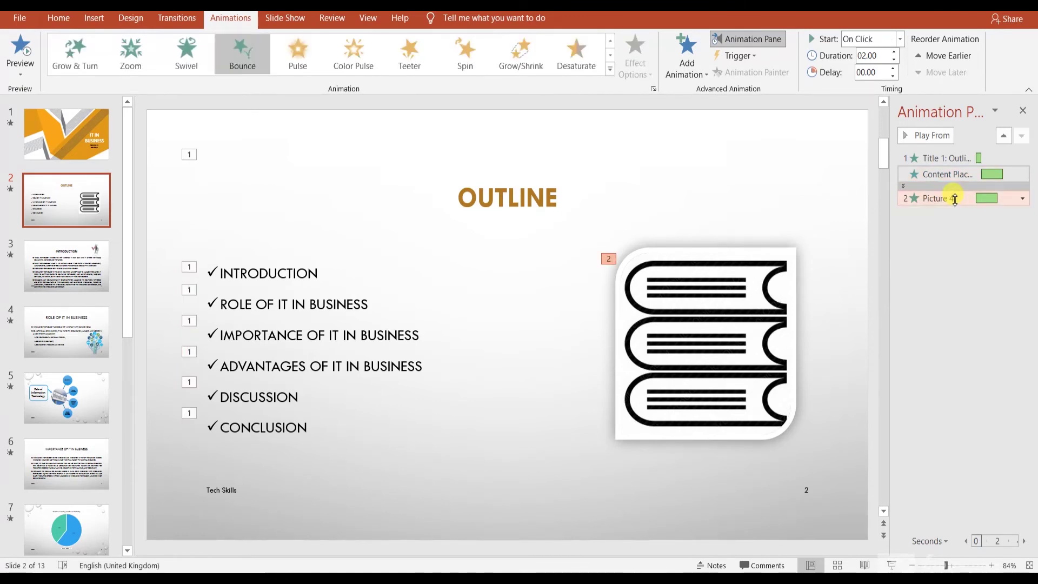
{"action": "right_click", "coordinate": [955, 199]}
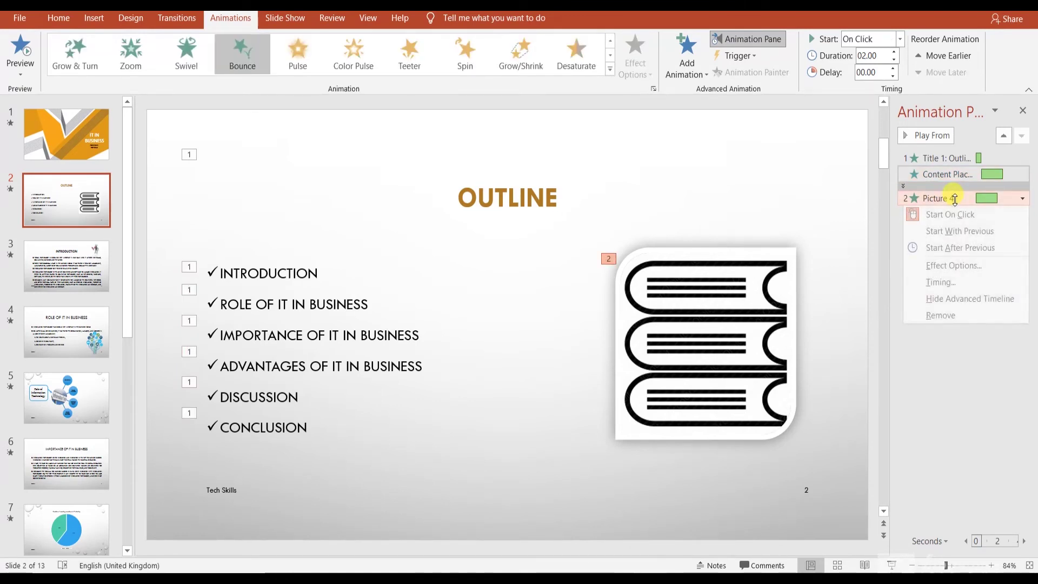
{"action": "left_click", "coordinate": [953, 246]}
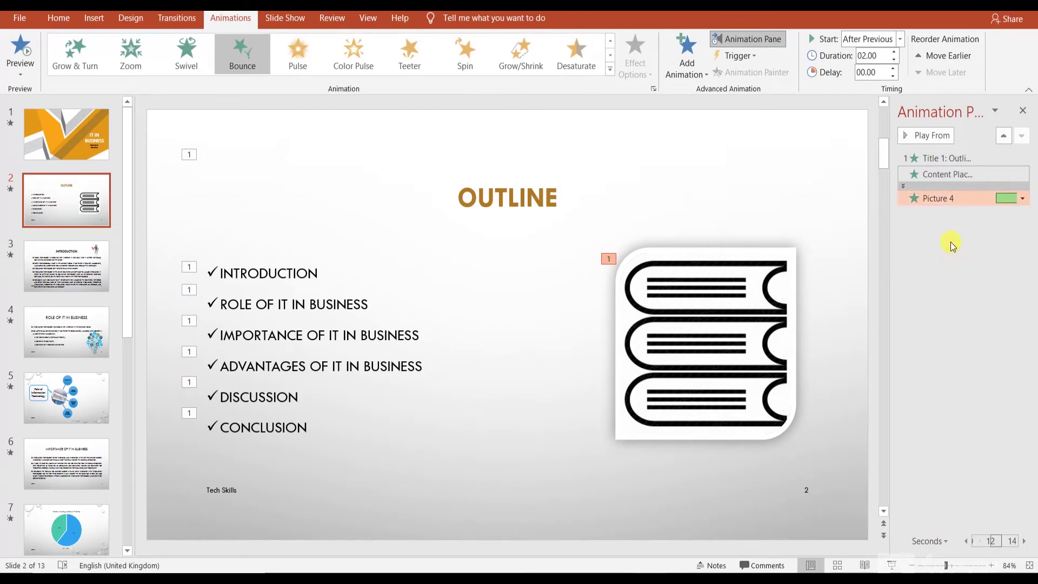
{"action": "left_click", "coordinate": [951, 243]}
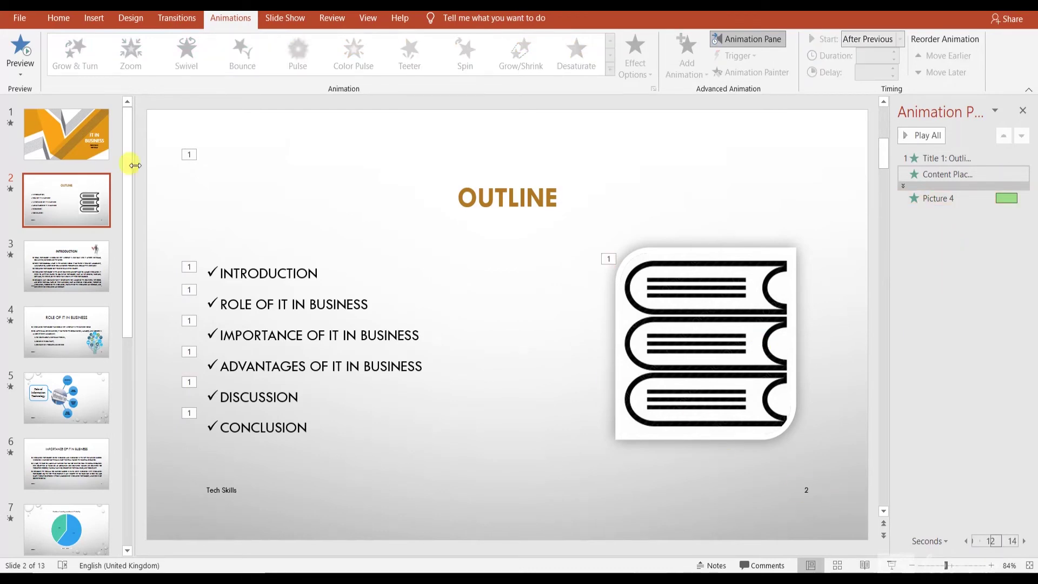
{"action": "left_click", "coordinate": [77, 142]}
{"action": "left_click", "coordinate": [893, 565]}
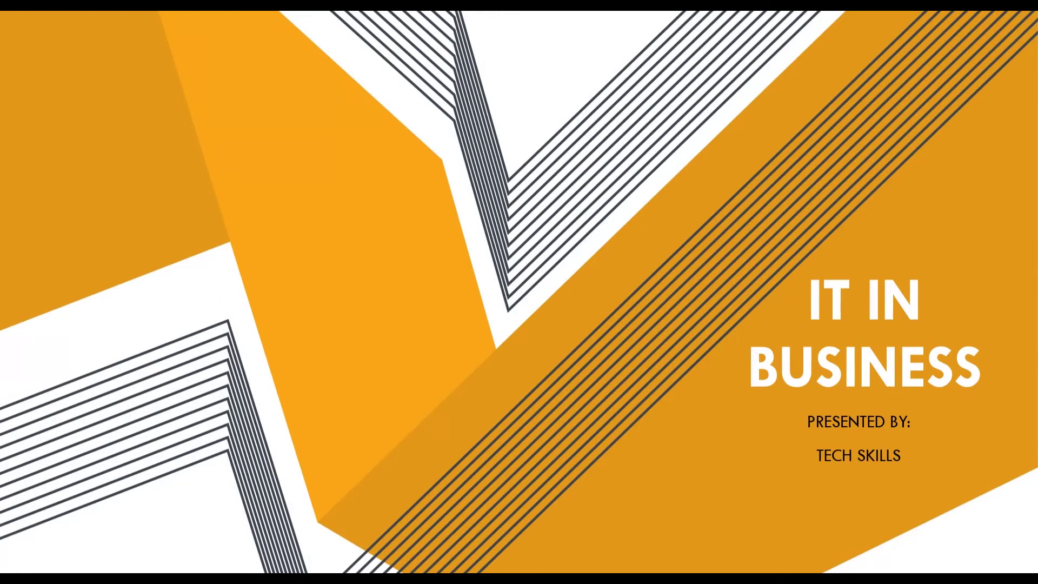
{"action": "key", "text": "Right"}
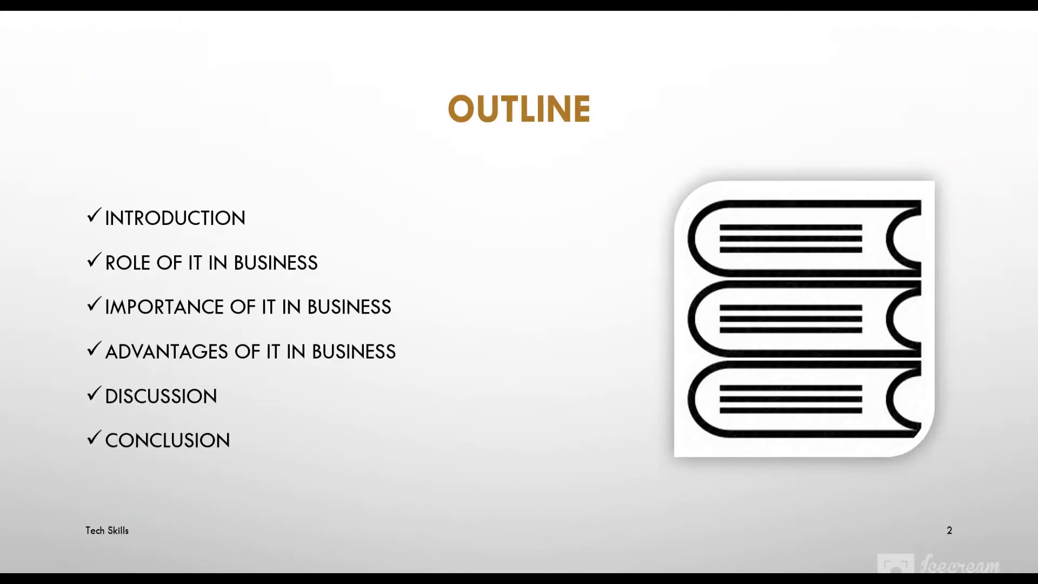
{"action": "key", "text": "Right"}
{"action": "key", "text": "Escape"}
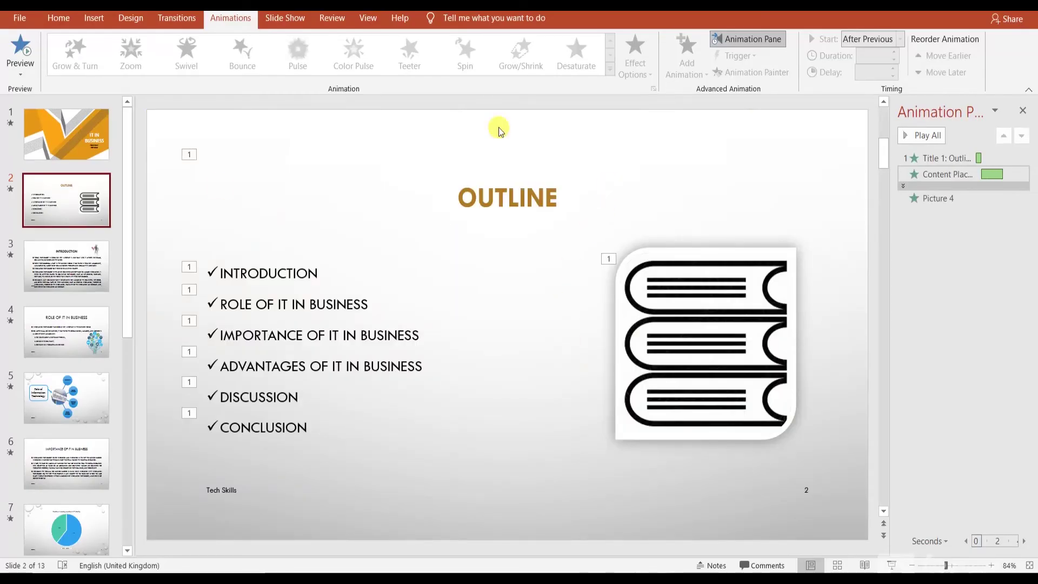
Give the INTRODUCTION title a Grow/Shrink emphasis.
{"action": "left_click", "coordinate": [76, 267]}
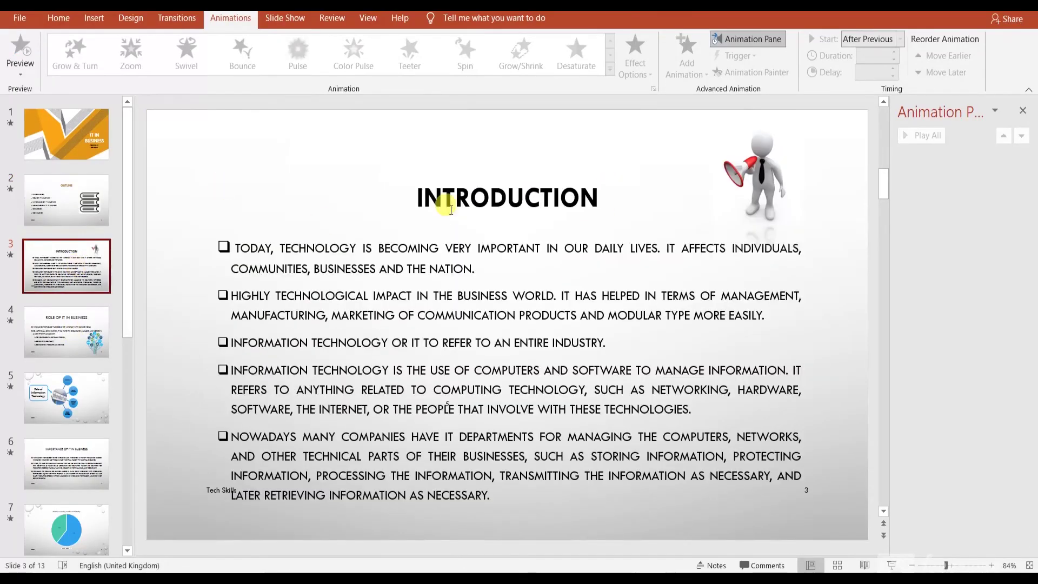
{"action": "left_click", "coordinate": [420, 244]}
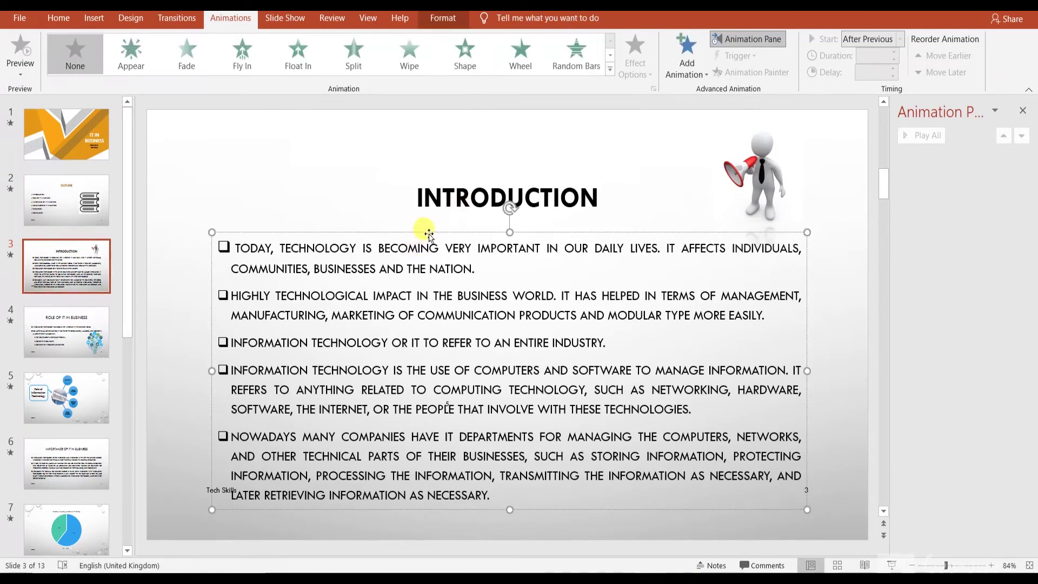
{"action": "left_click", "coordinate": [455, 198]}
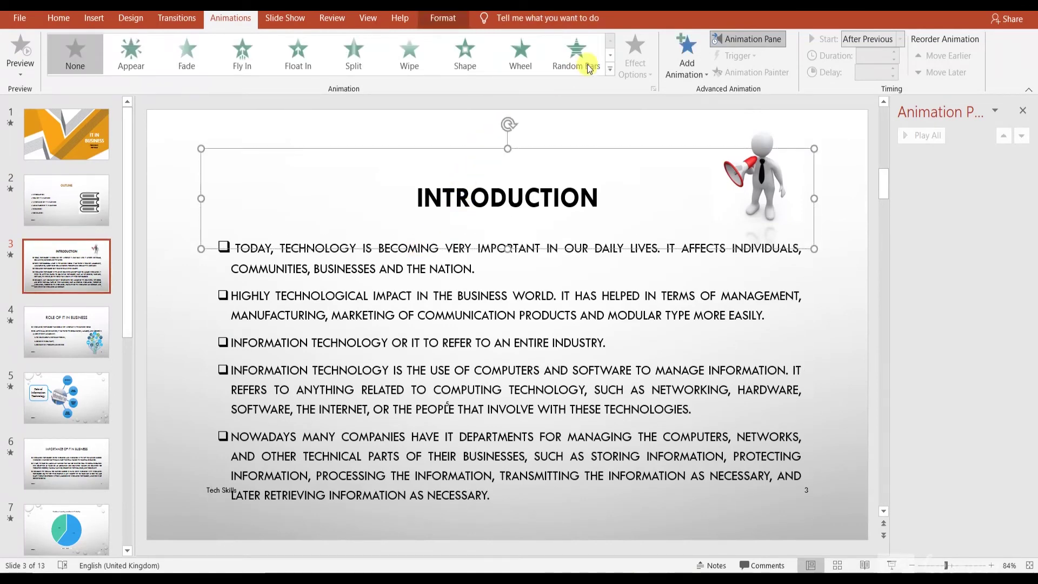
{"action": "left_click", "coordinate": [610, 68]}
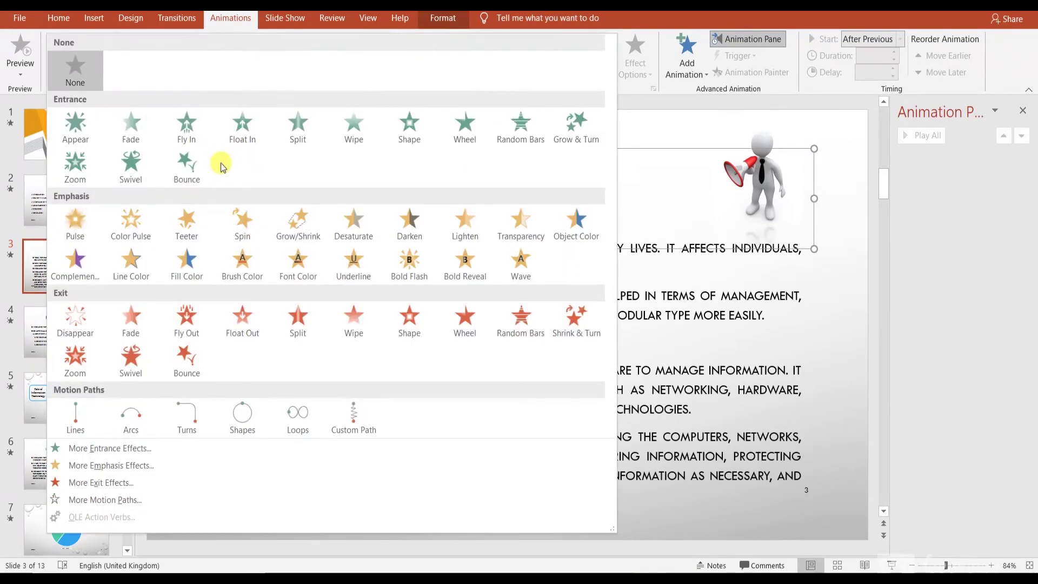
{"action": "left_click", "coordinate": [304, 223]}
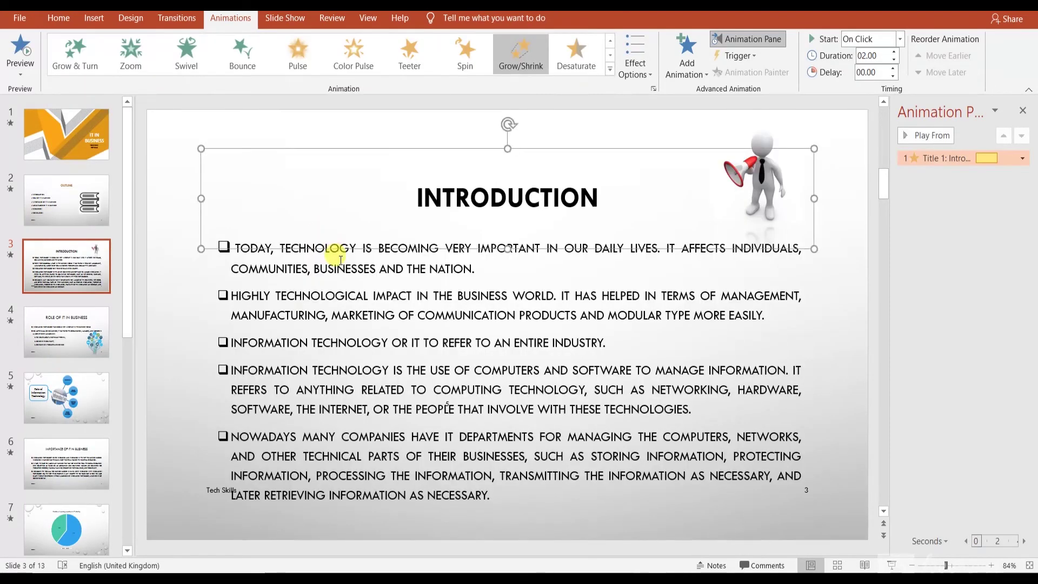
Try Wipe, Color Pulse and Swivel on the body text, settling on a Fly In entrance.
{"action": "left_click", "coordinate": [348, 249]}
{"action": "left_click", "coordinate": [352, 233]}
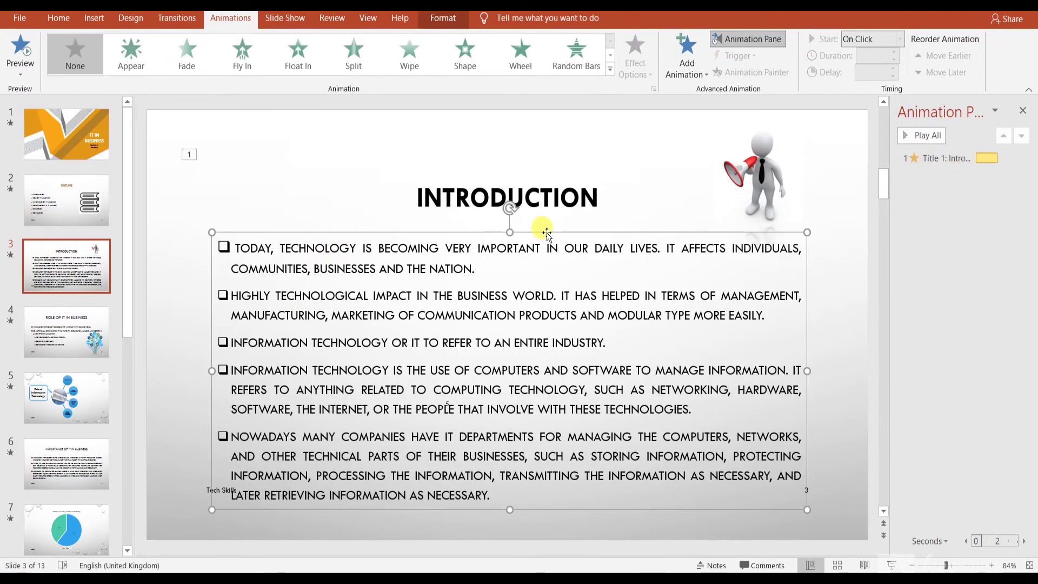
{"action": "left_click", "coordinate": [612, 69]}
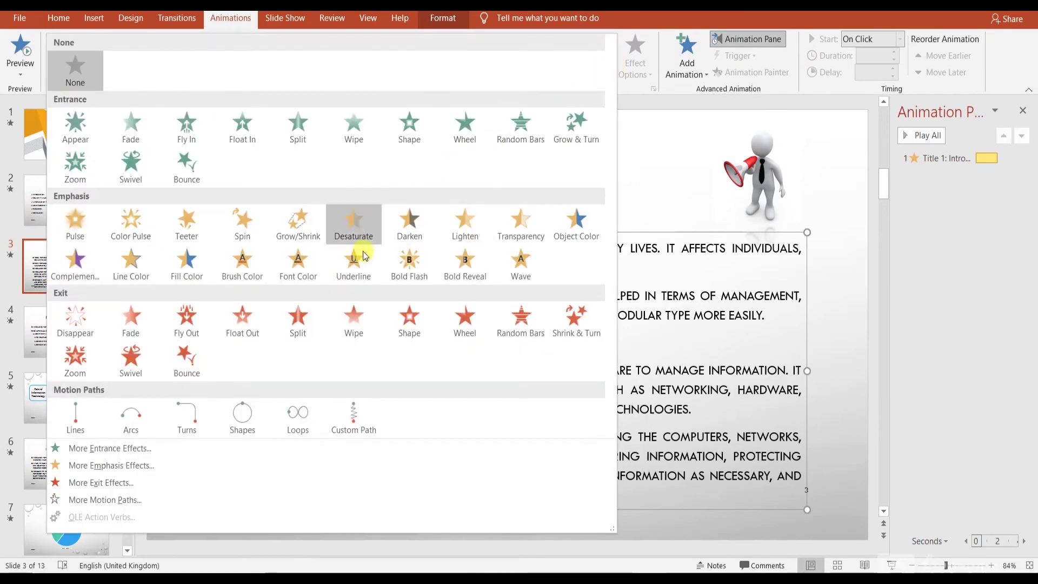
{"action": "left_click", "coordinate": [342, 318]}
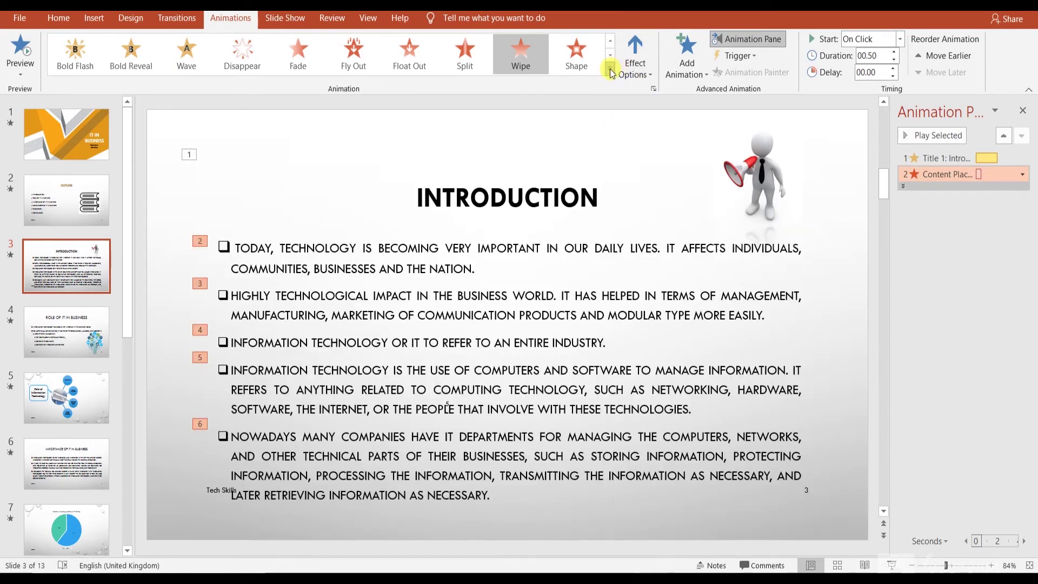
{"action": "left_click", "coordinate": [609, 69]}
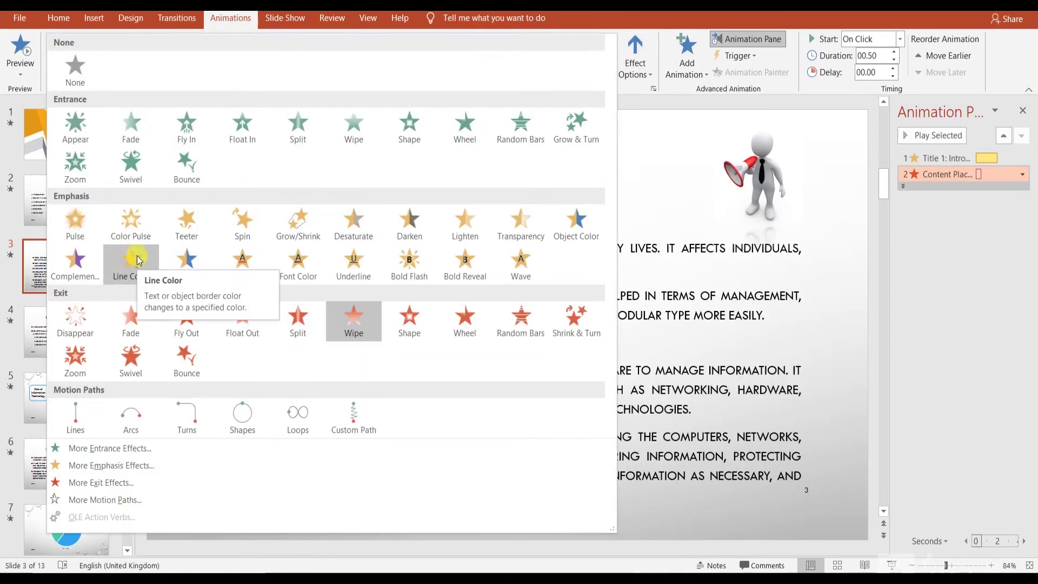
{"action": "left_click", "coordinate": [131, 229]}
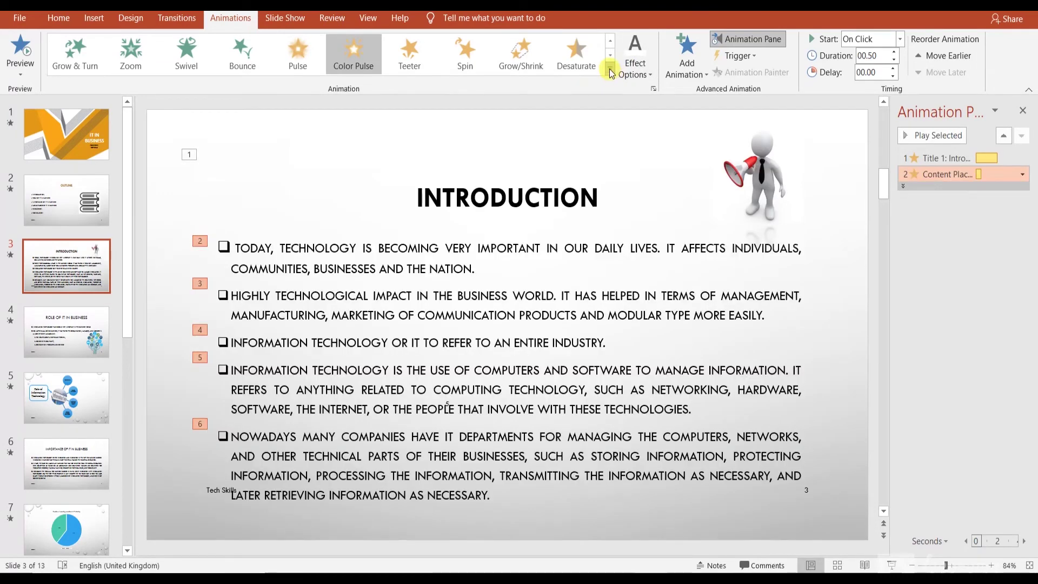
{"action": "left_click", "coordinate": [609, 69]}
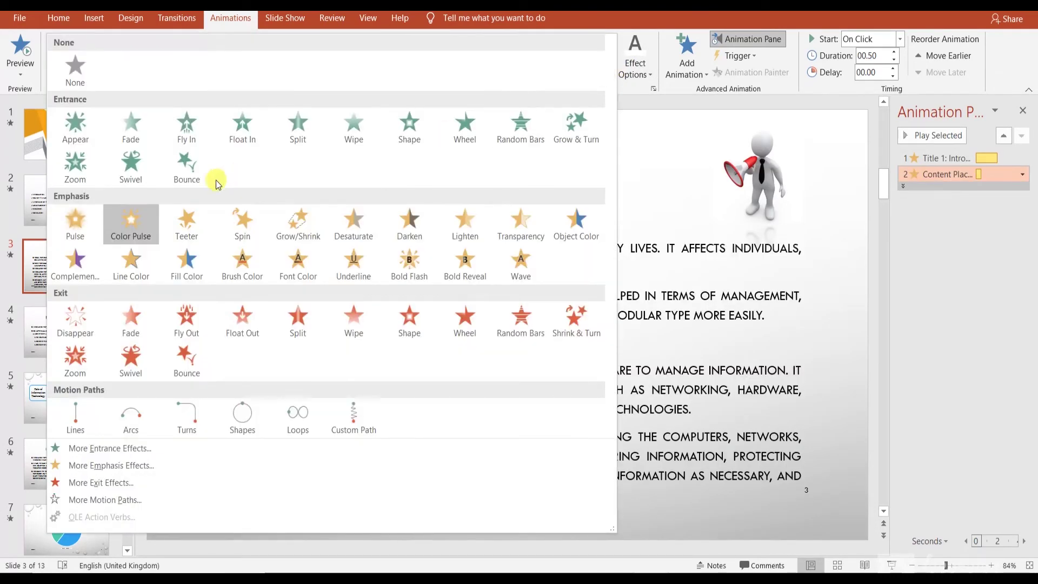
{"action": "left_click", "coordinate": [134, 169]}
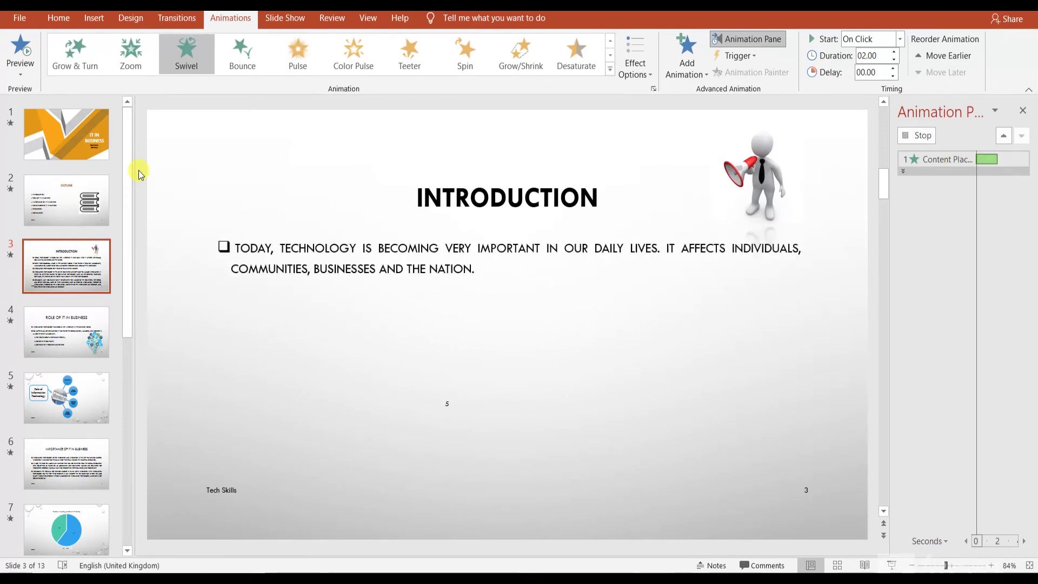
{"action": "left_click", "coordinate": [609, 69]}
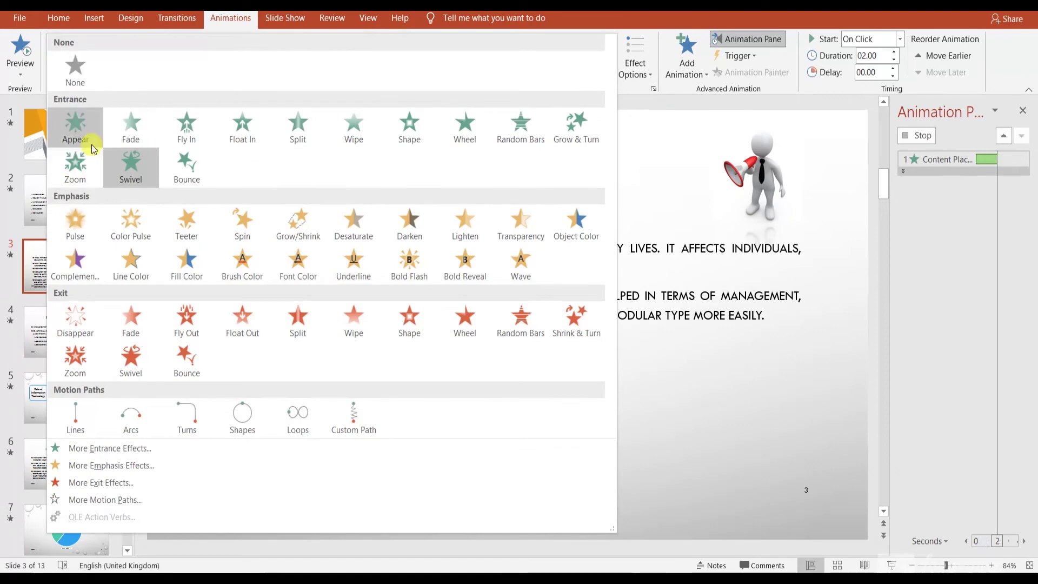
{"action": "left_click", "coordinate": [186, 135]}
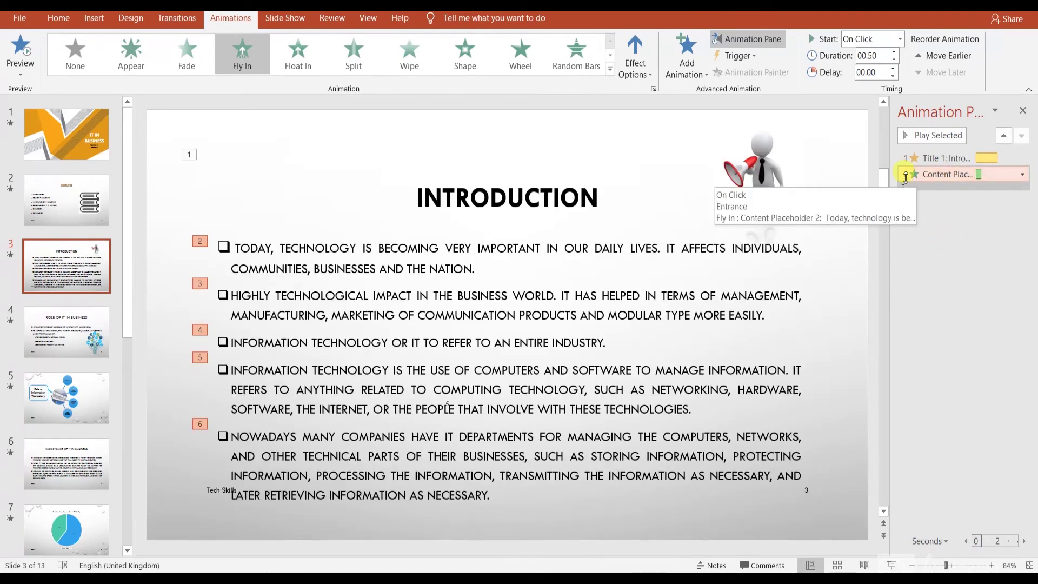
Set the bullet animation to start After Previous, right after the title.
{"action": "right_click", "coordinate": [926, 174]}
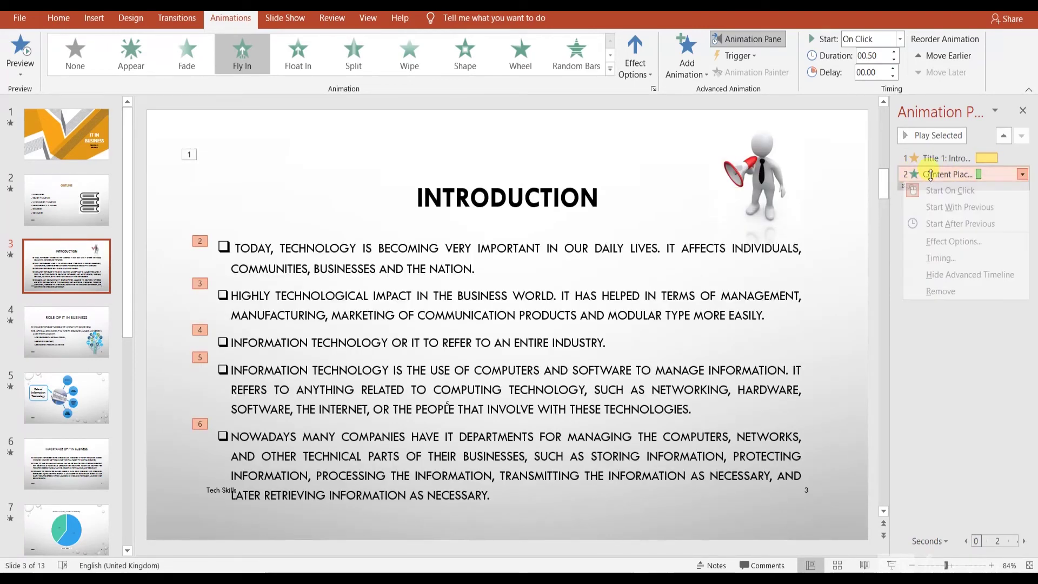
{"action": "left_click", "coordinate": [949, 223]}
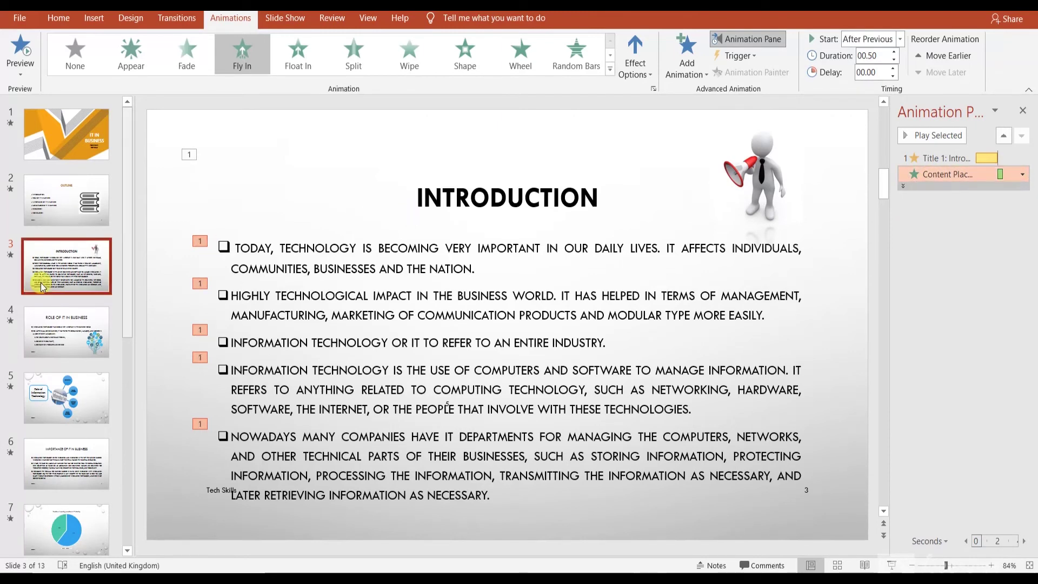
{"action": "left_click", "coordinate": [60, 335]}
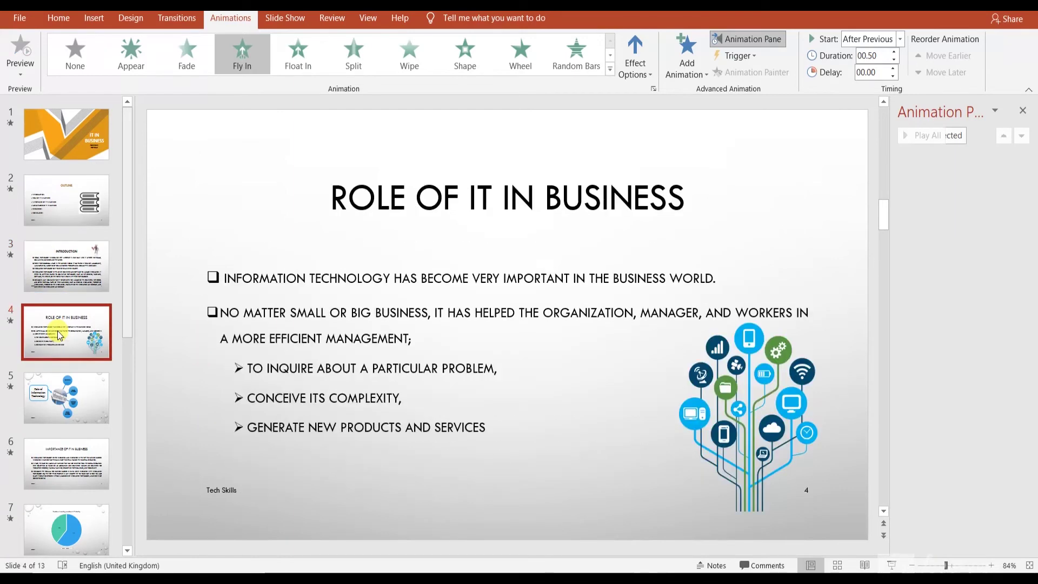
Give slide 4's title Random Bars and its bullet text a Split entrance starting After Previous.
{"action": "left_click", "coordinate": [412, 180]}
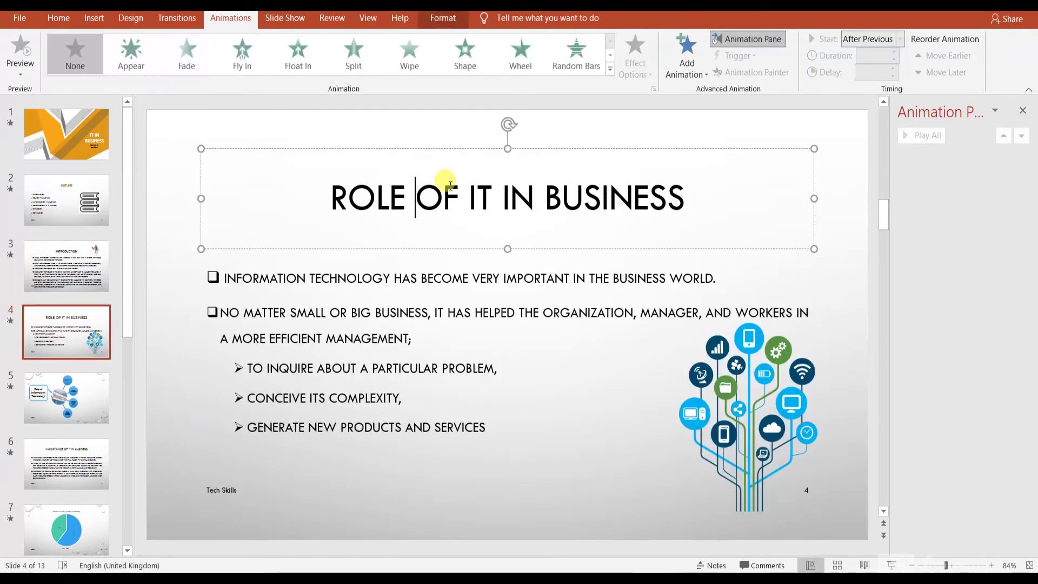
{"action": "left_click", "coordinate": [575, 67]}
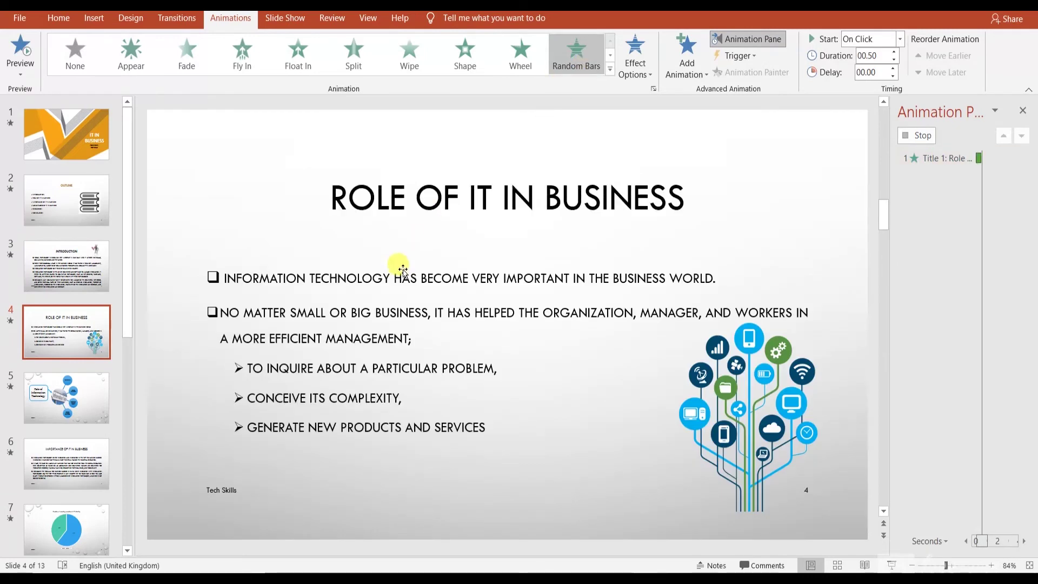
{"action": "left_click", "coordinate": [419, 260]}
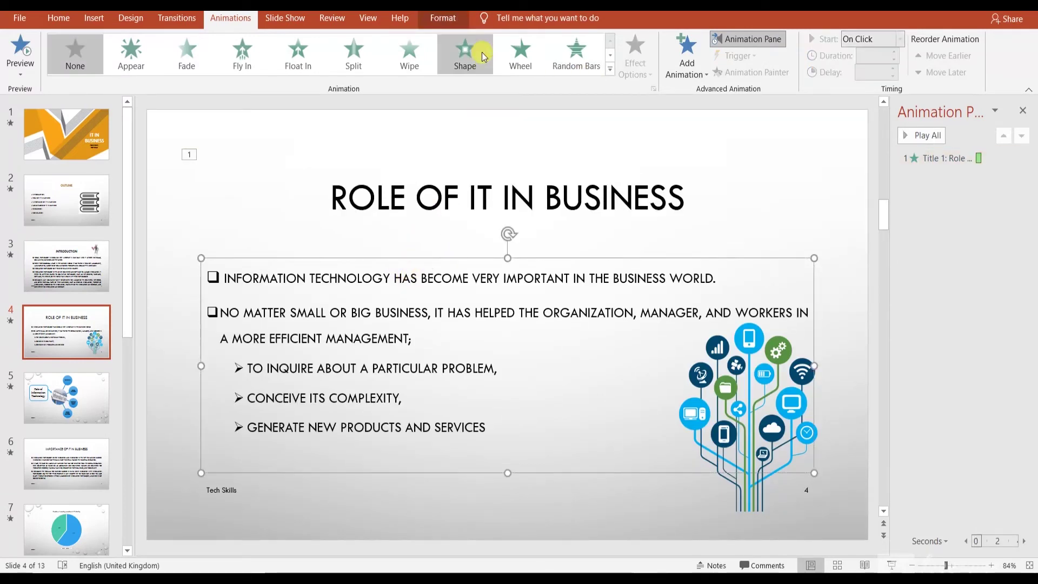
{"action": "left_click", "coordinate": [351, 52]}
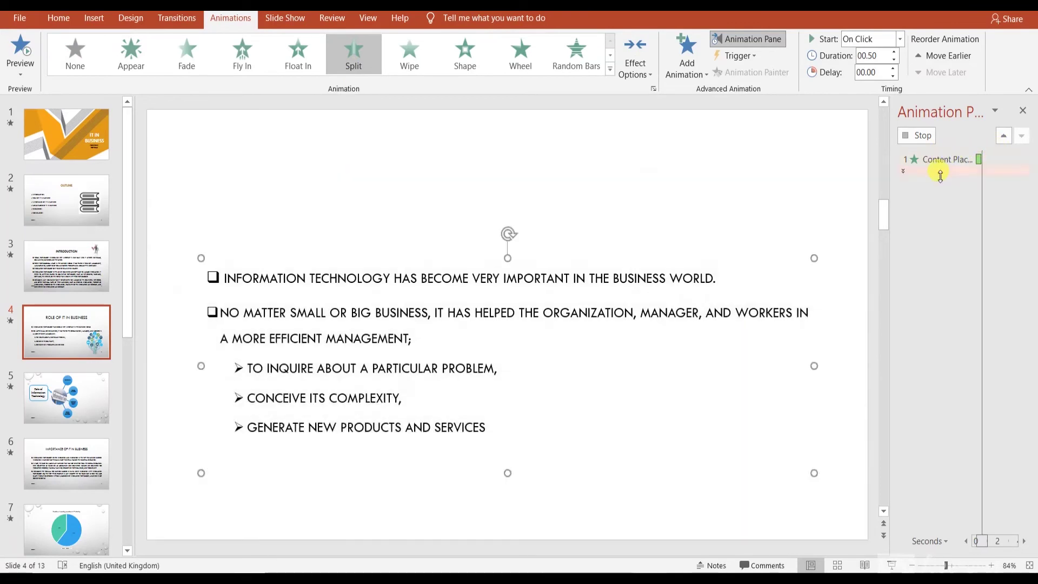
{"action": "right_click", "coordinate": [945, 174]}
{"action": "left_click", "coordinate": [956, 223]}
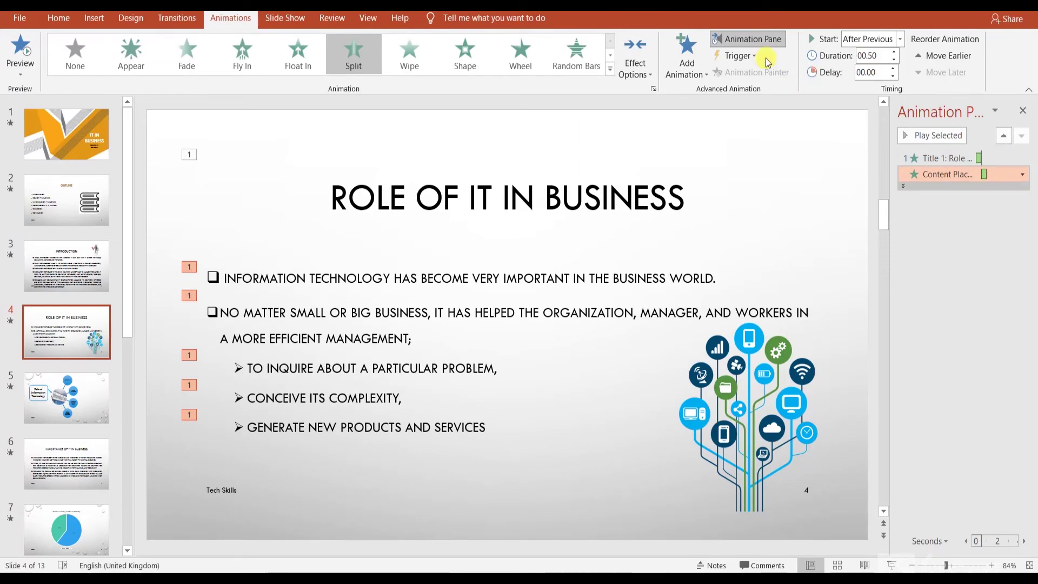
{"action": "left_click", "coordinate": [707, 76]}
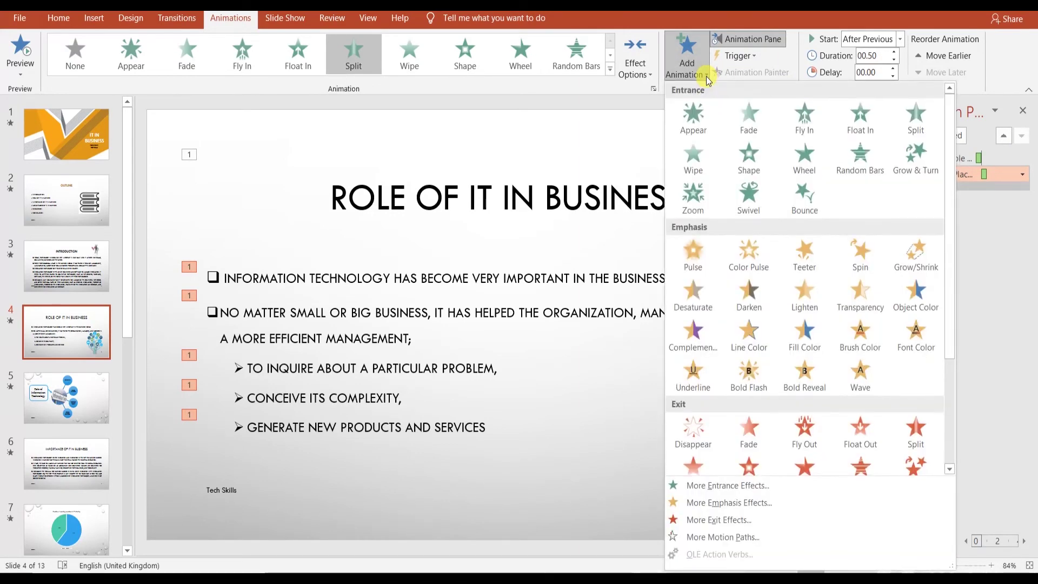
{"action": "left_click", "coordinate": [706, 76]}
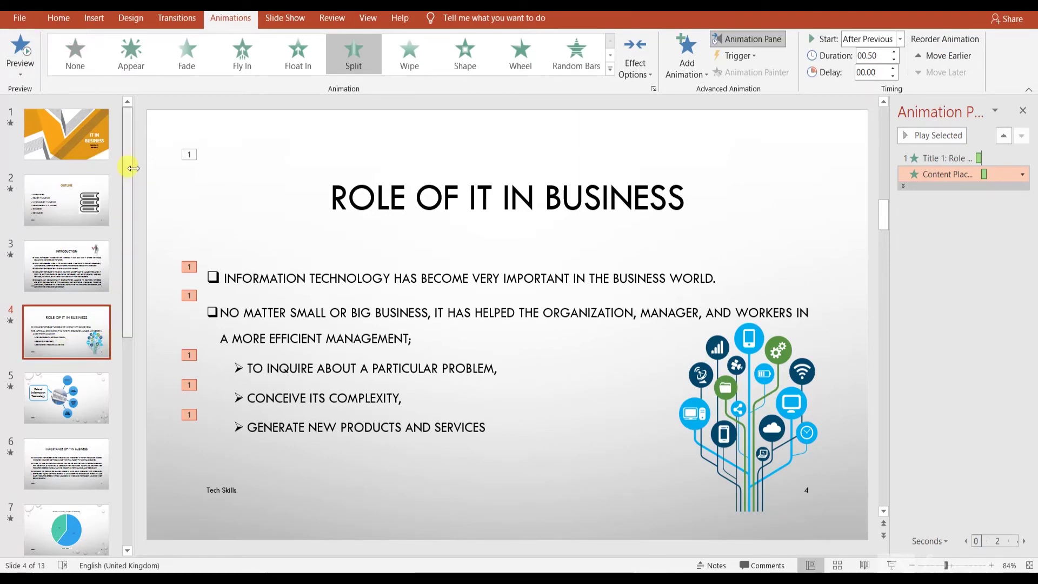
On slide 7, try Transparency on the pie chart, then give it a Spin animation.
{"action": "left_click_drag", "start_coordinate": [133, 168], "coordinate": [139, 170]}
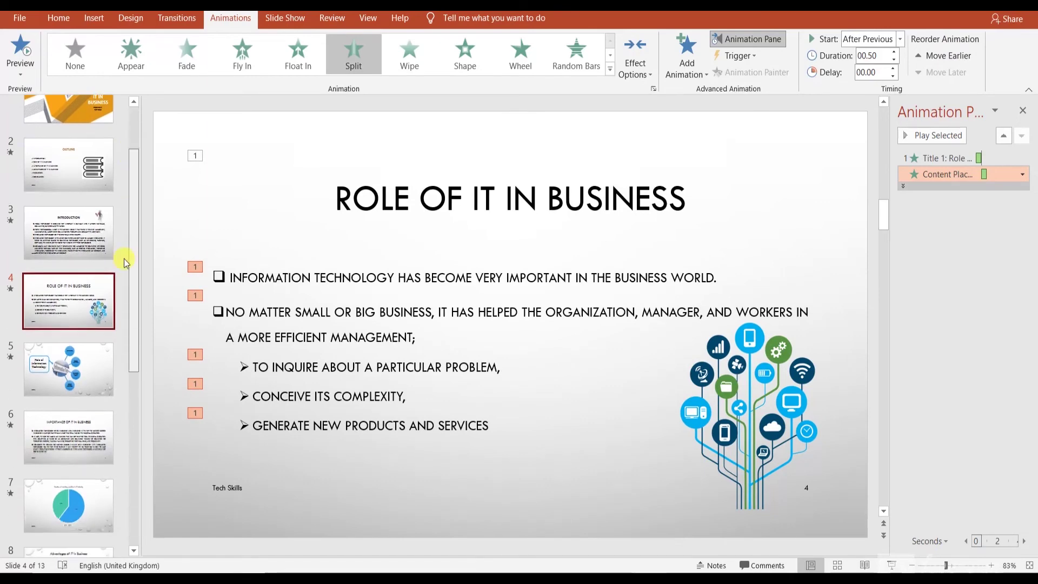
{"action": "scroll", "coordinate": [124, 258], "scroll_direction": "down", "scroll_amount": 5}
{"action": "left_click", "coordinate": [68, 211]}
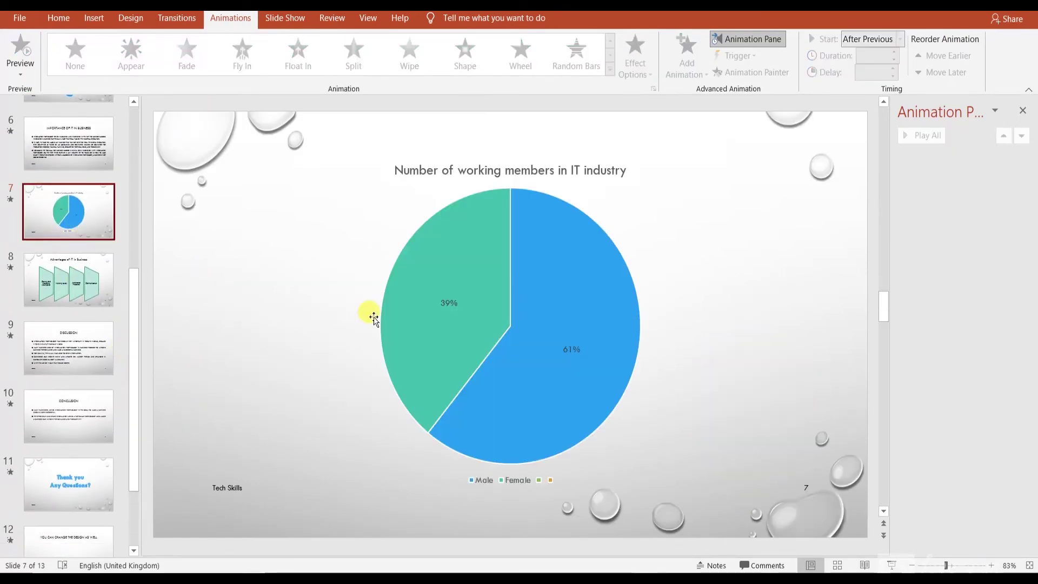
{"action": "left_click", "coordinate": [373, 318]}
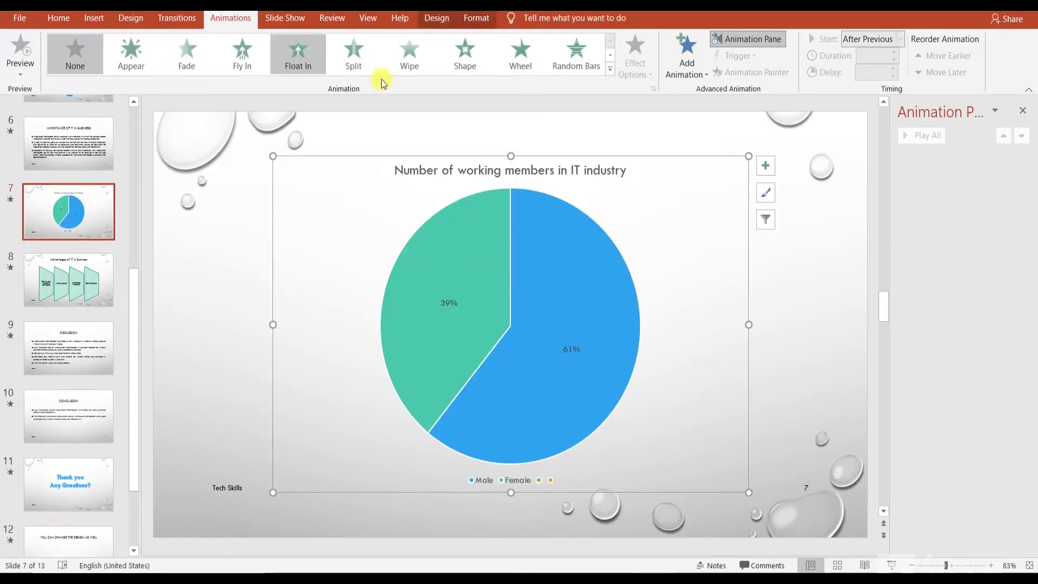
{"action": "left_click", "coordinate": [608, 69]}
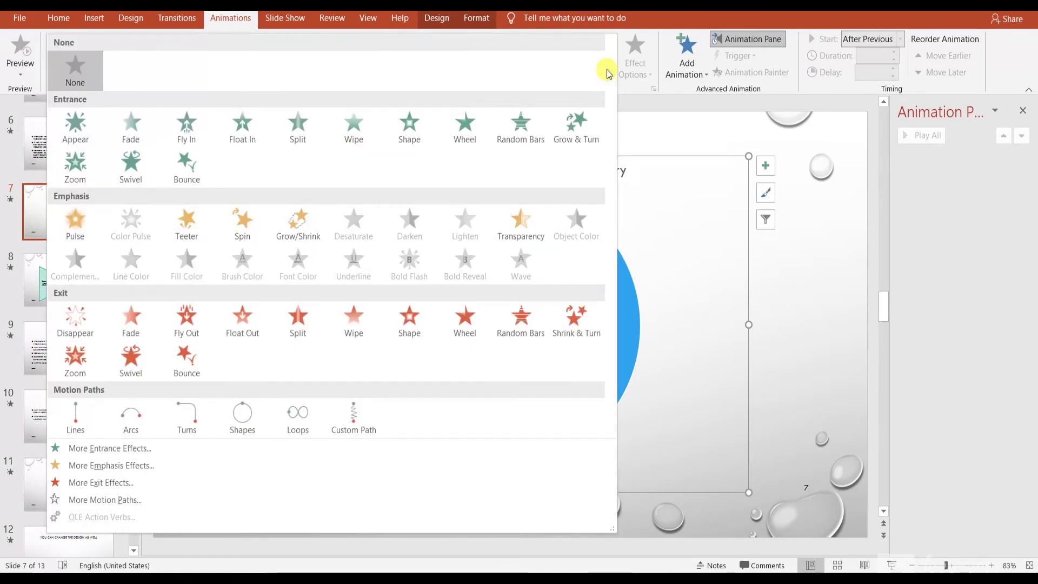
{"action": "left_click", "coordinate": [532, 220]}
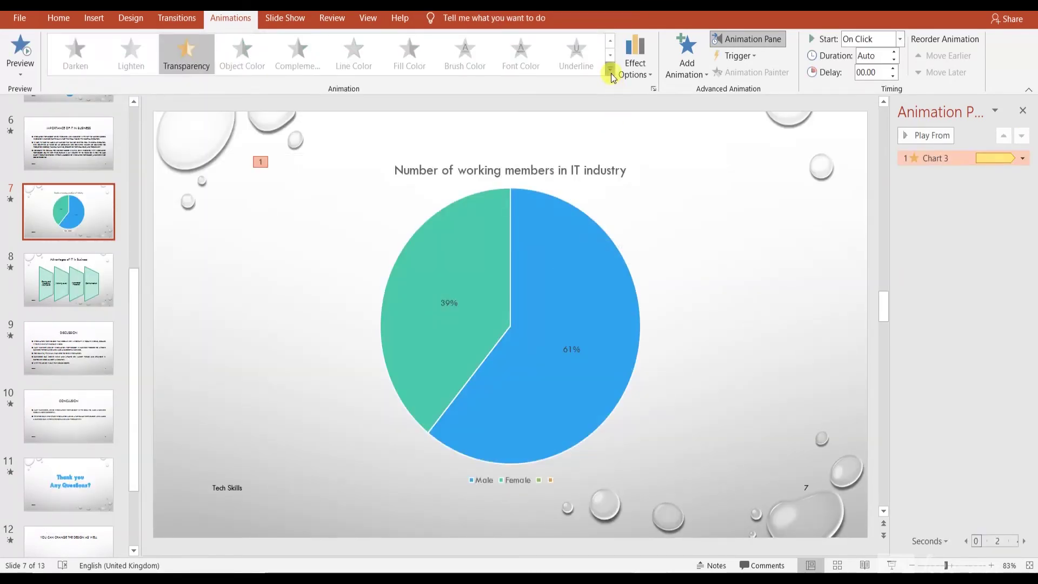
{"action": "left_click", "coordinate": [610, 70]}
{"action": "left_click", "coordinate": [233, 228]}
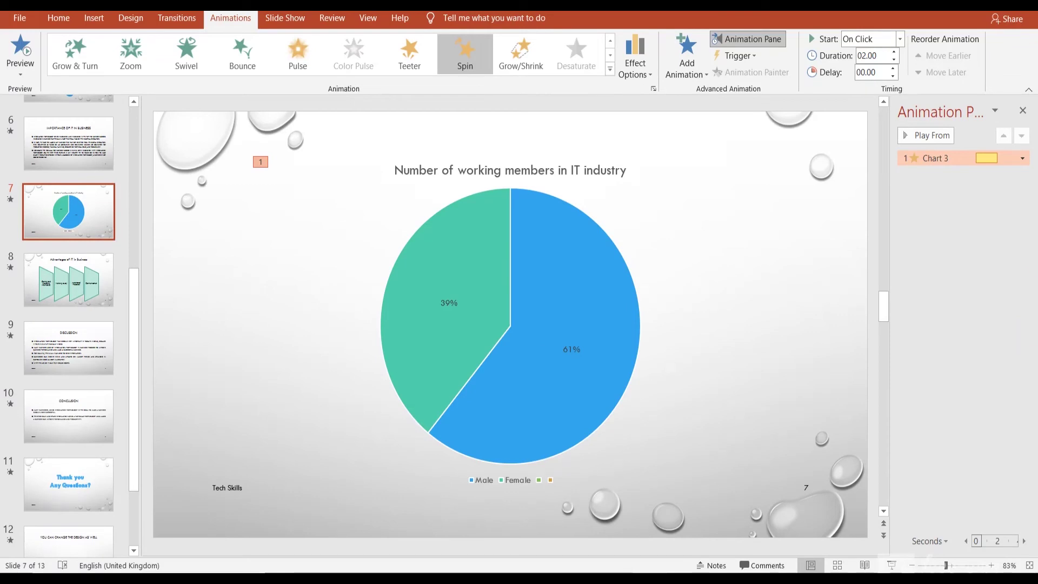
{"action": "left_click", "coordinate": [81, 260]}
Make slide 8's title Float In and give the diagram a Lines motion path.
{"action": "left_click", "coordinate": [388, 158]}
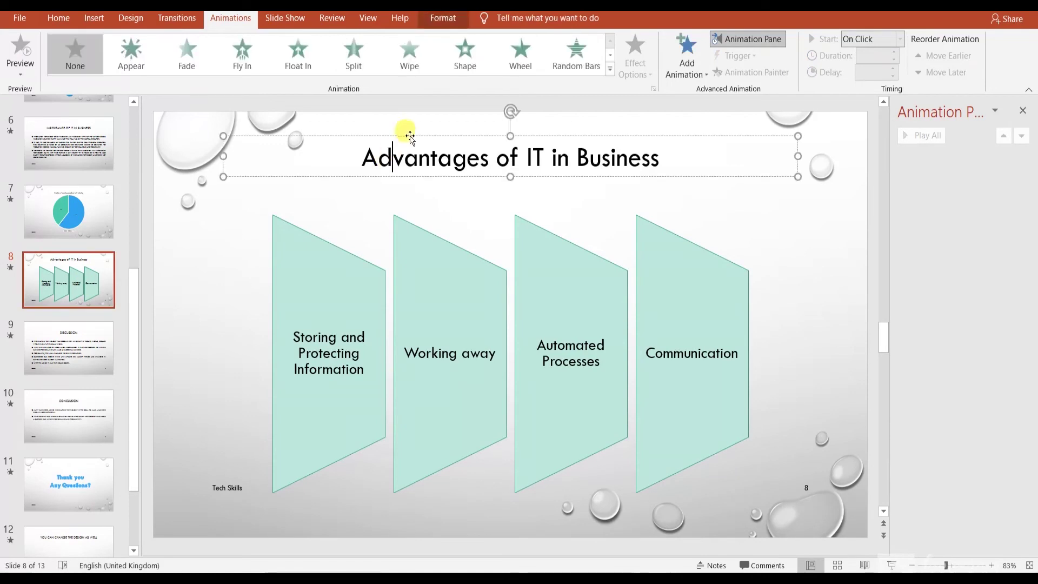
{"action": "left_click", "coordinate": [298, 54]}
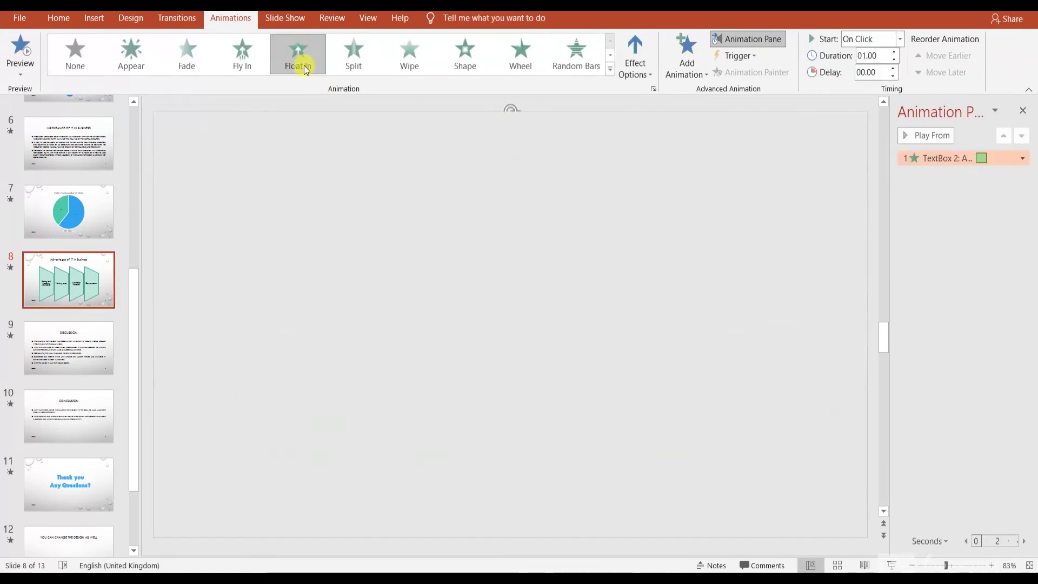
{"action": "left_click", "coordinate": [326, 263]}
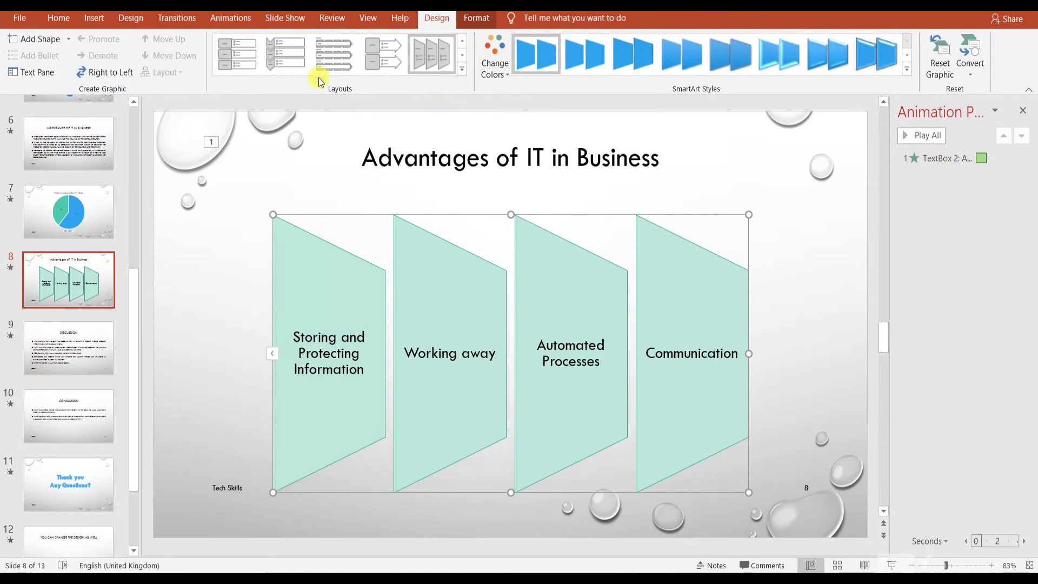
{"action": "left_click", "coordinate": [230, 18]}
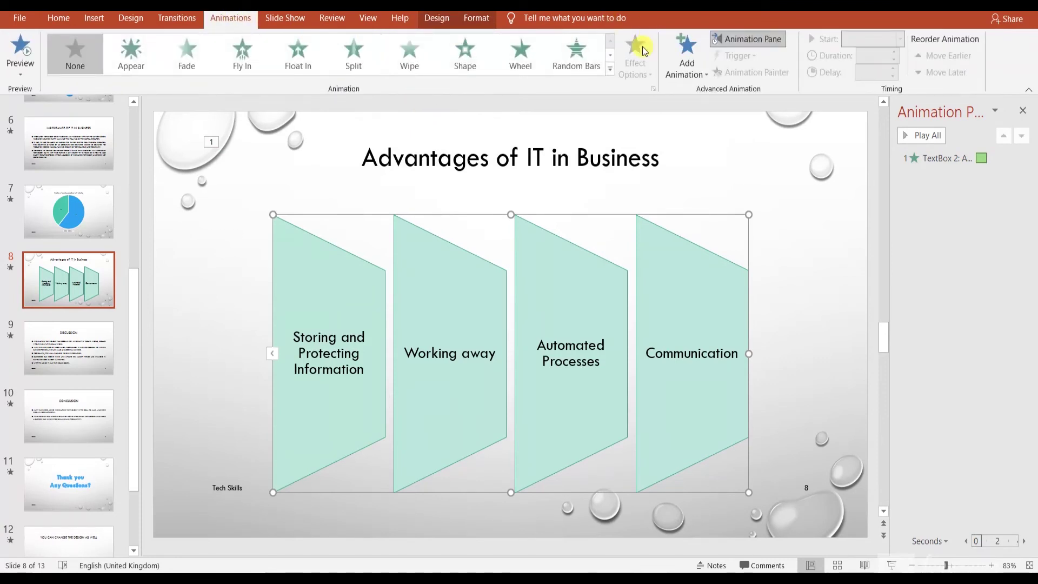
{"action": "left_click", "coordinate": [610, 69]}
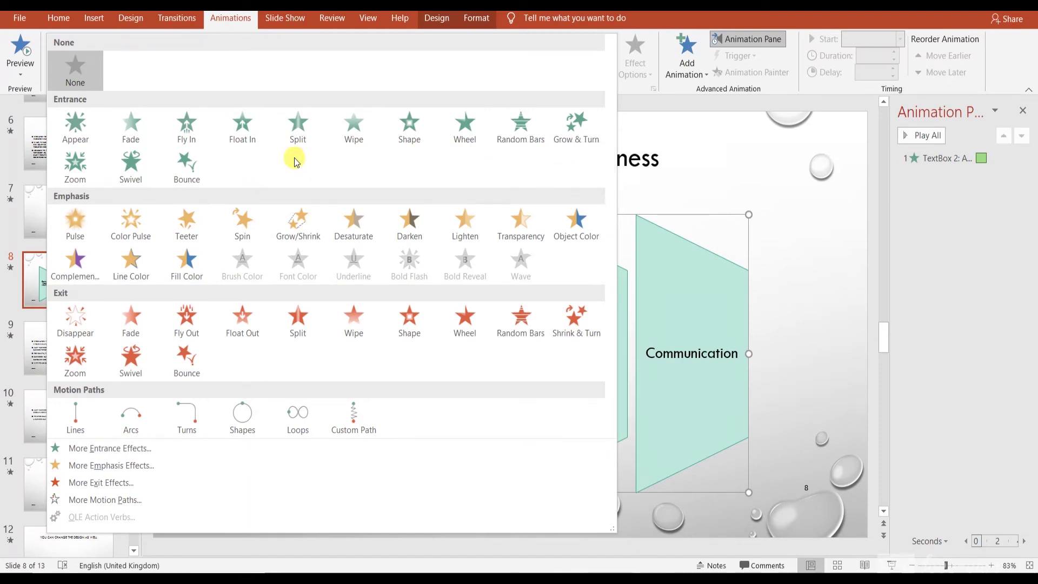
{"action": "left_click", "coordinate": [79, 425]}
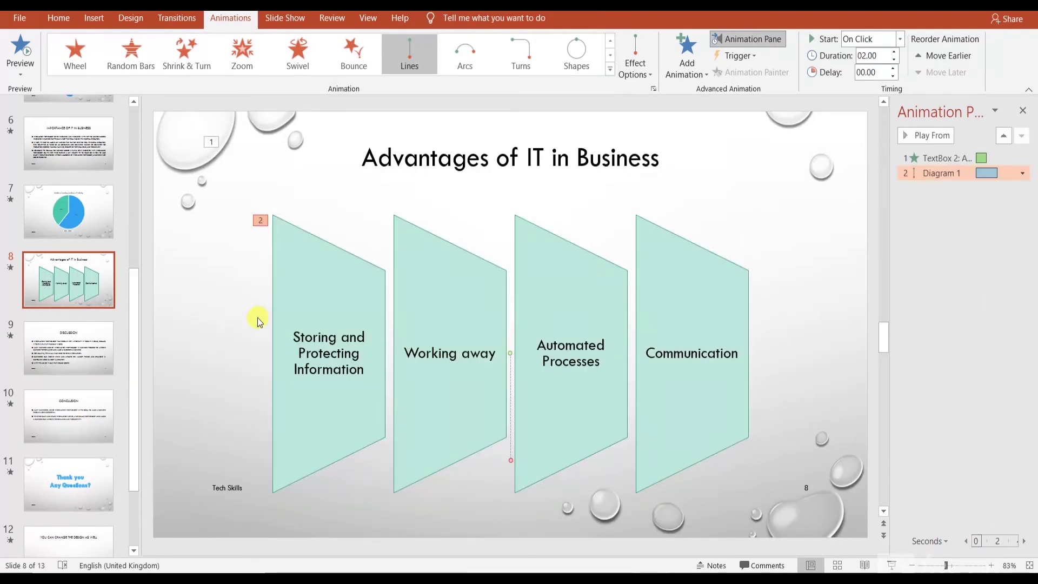
Change the diagram's motion path through Arcs and Turns to a circular Shapes path.
{"action": "left_click", "coordinate": [258, 320]}
{"action": "left_click", "coordinate": [923, 174]}
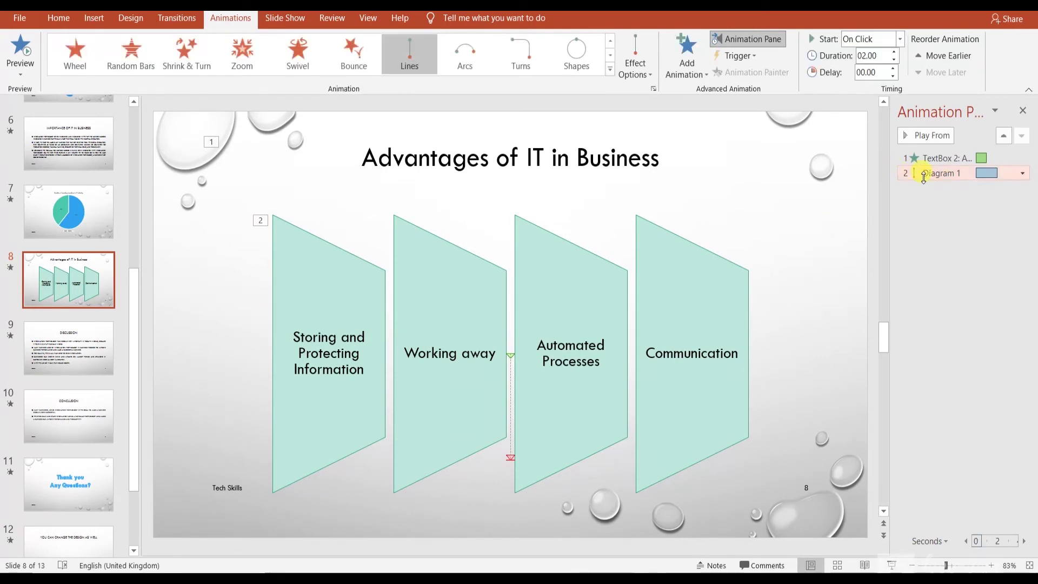
{"action": "left_click", "coordinate": [483, 52]}
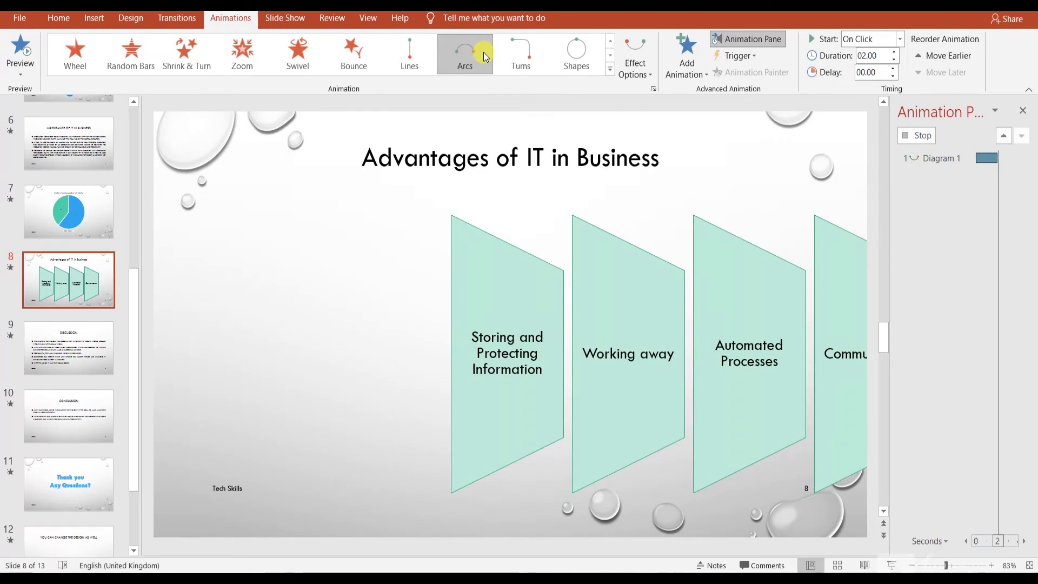
{"action": "left_click", "coordinate": [522, 54]}
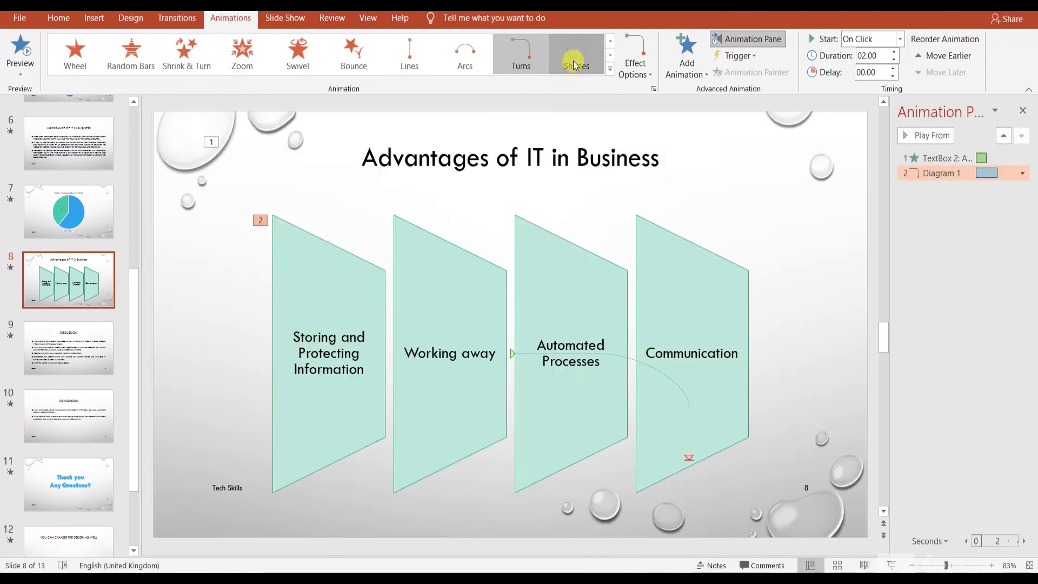
{"action": "left_click", "coordinate": [573, 60]}
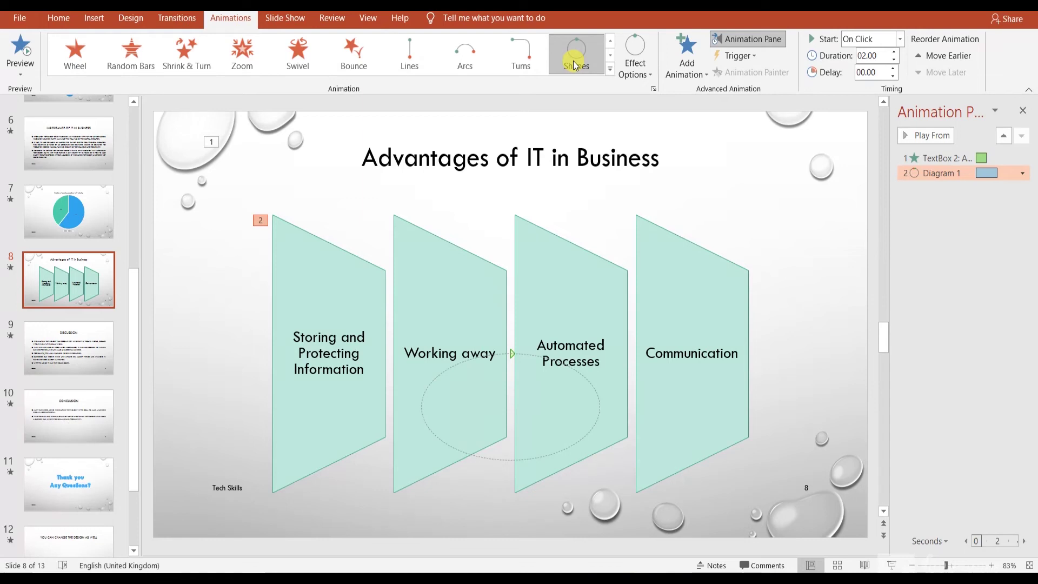
{"action": "left_click", "coordinate": [80, 364]}
Give the DISCUSSION title a Split entrance and its bullets Random Bars starting After Previous.
{"action": "left_click", "coordinate": [477, 181]}
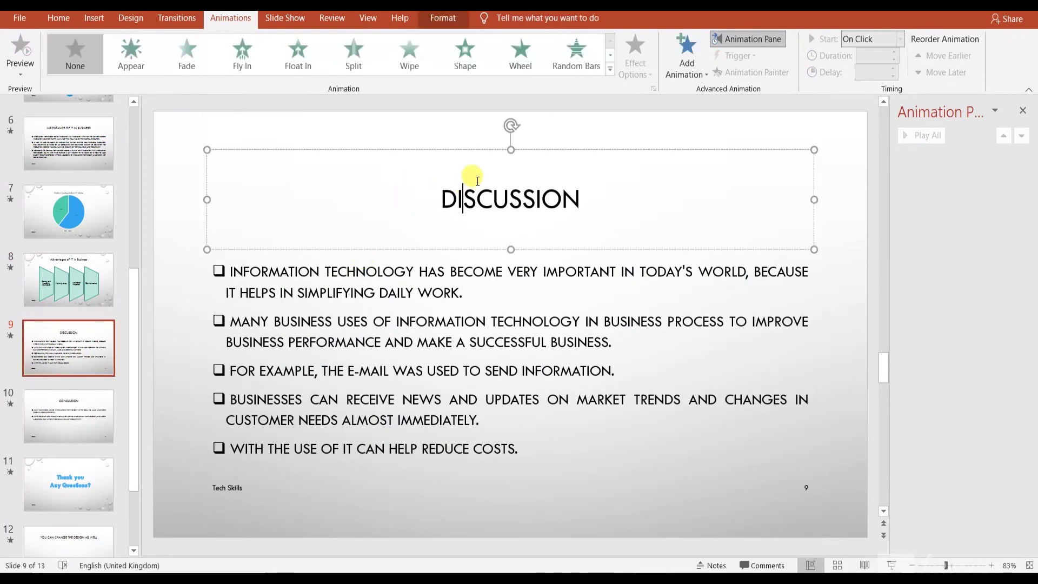
{"action": "left_click", "coordinate": [483, 150]}
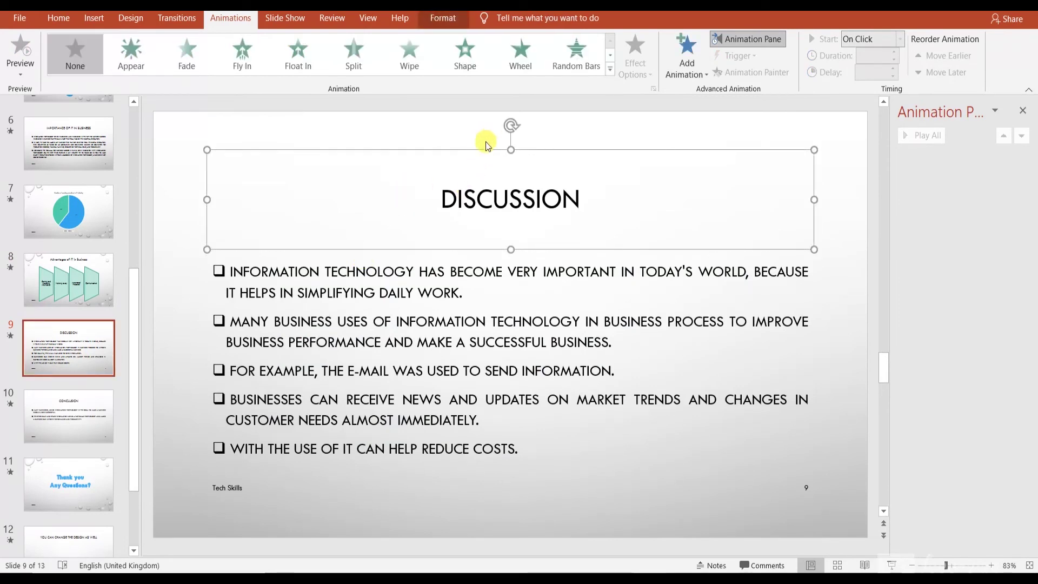
{"action": "left_click", "coordinate": [612, 65]}
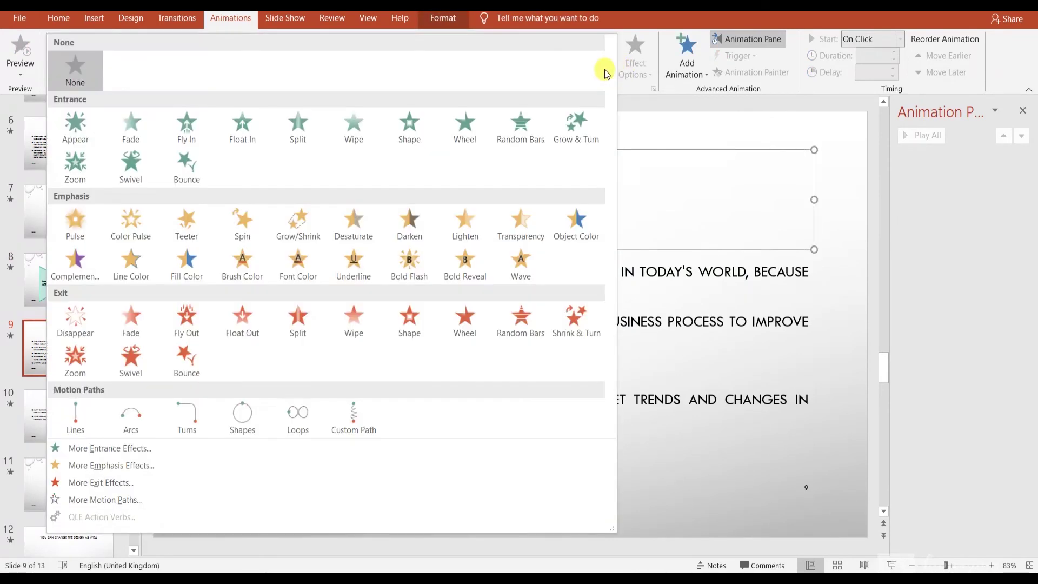
{"action": "left_click", "coordinate": [292, 138]}
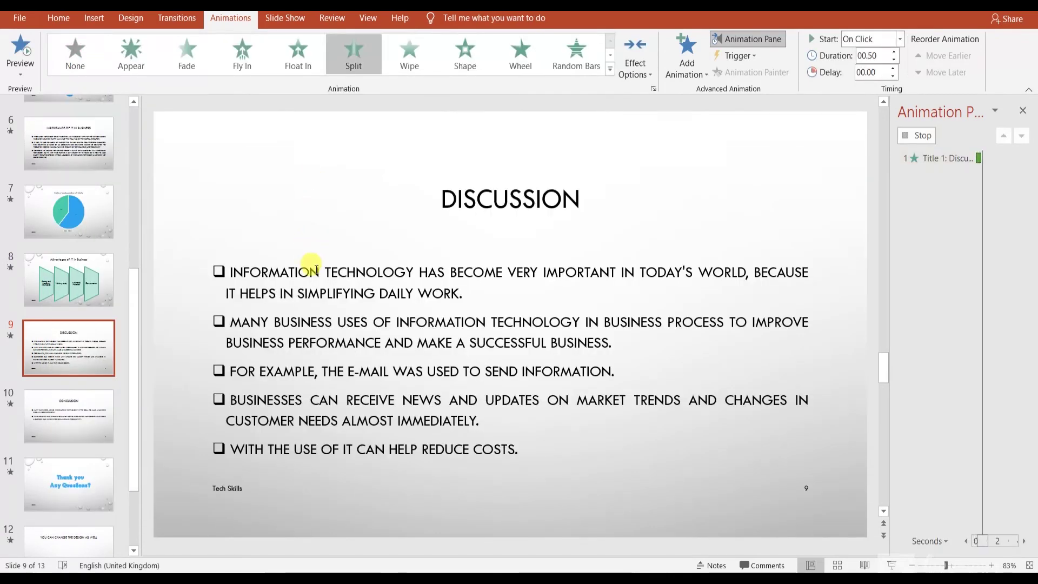
{"action": "left_click", "coordinate": [330, 274]}
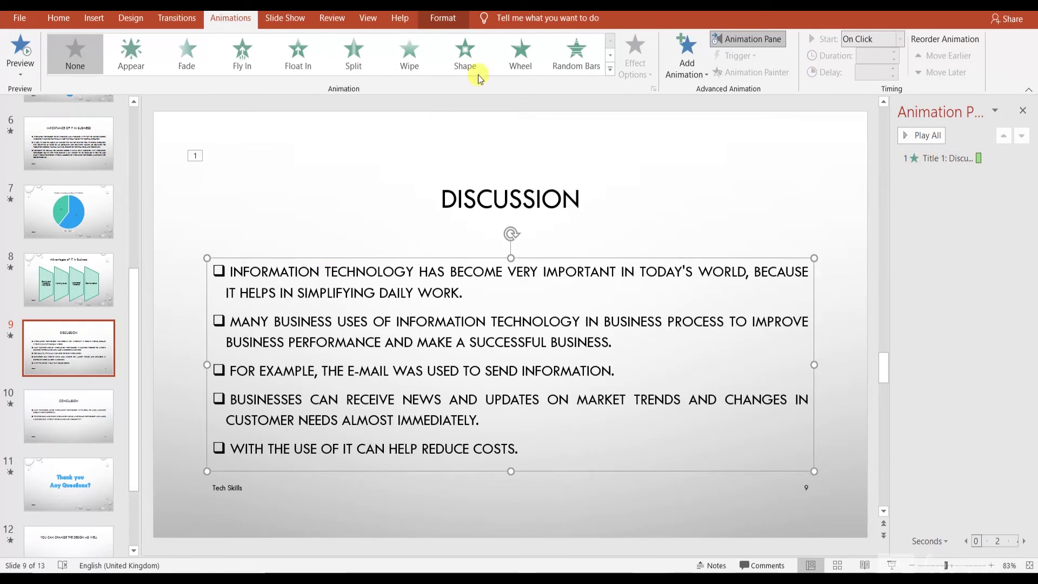
{"action": "left_click", "coordinate": [594, 65]}
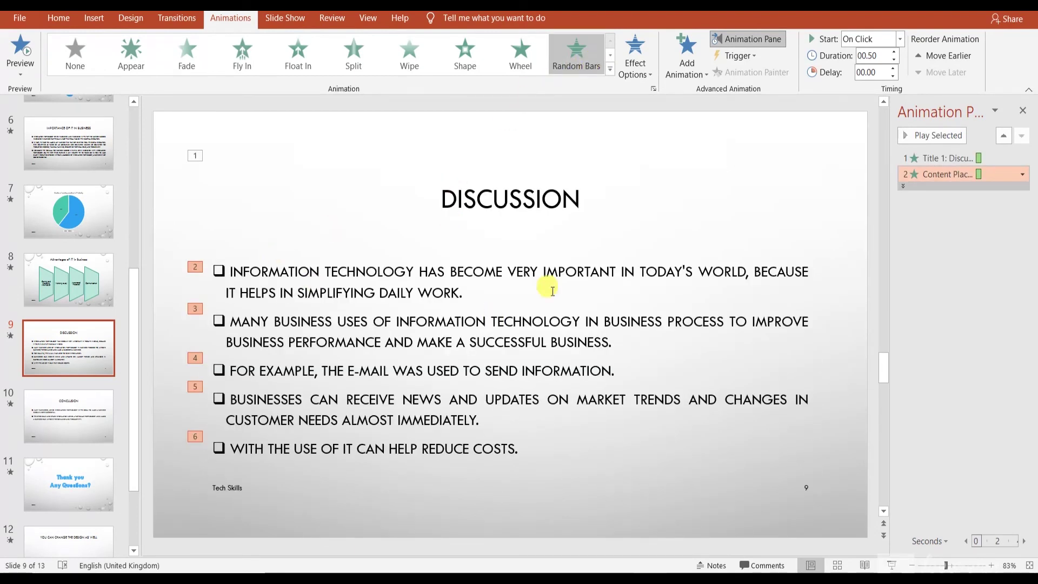
{"action": "right_click", "coordinate": [931, 174]}
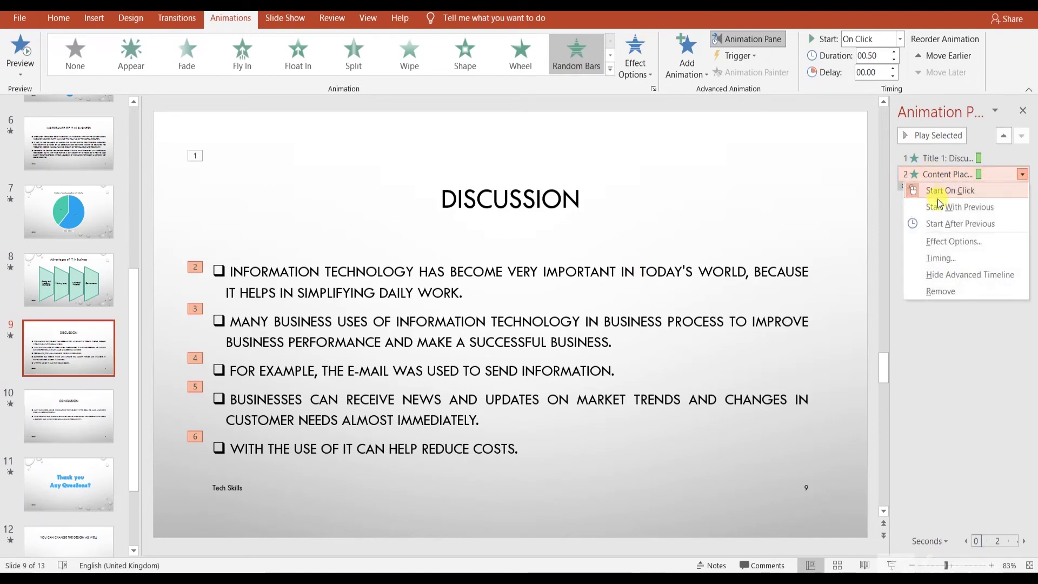
{"action": "left_click", "coordinate": [943, 224]}
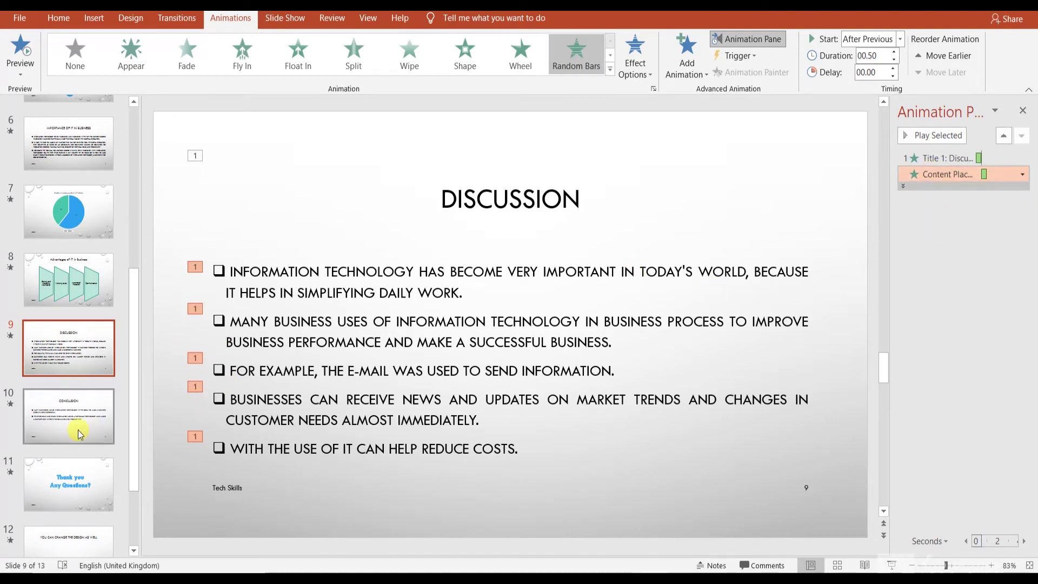
{"action": "left_click", "coordinate": [102, 302]}
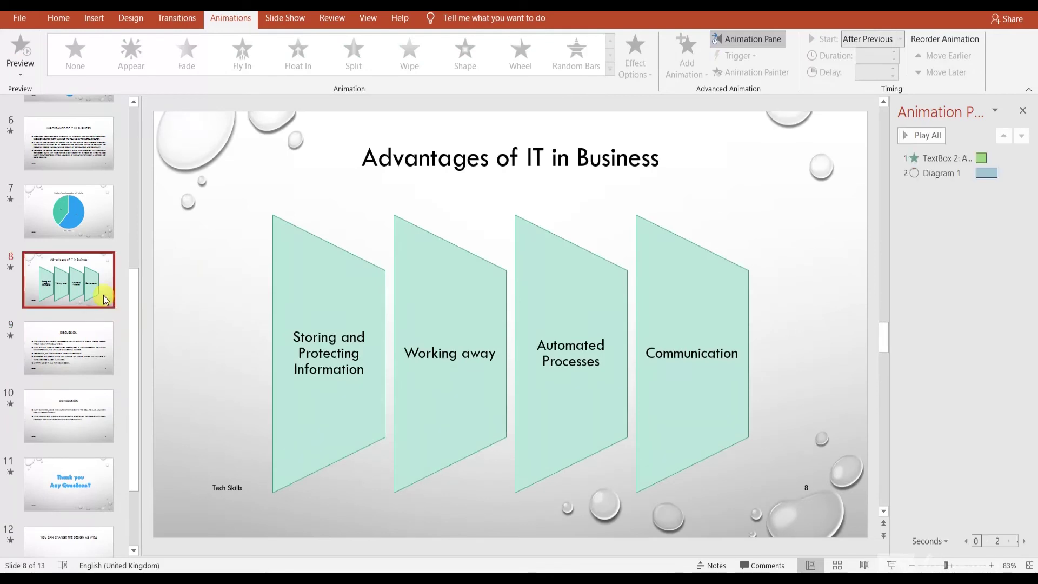
Set slide 8's diagram motion path to start After Previous instead of On Click.
{"action": "left_click", "coordinate": [398, 238]}
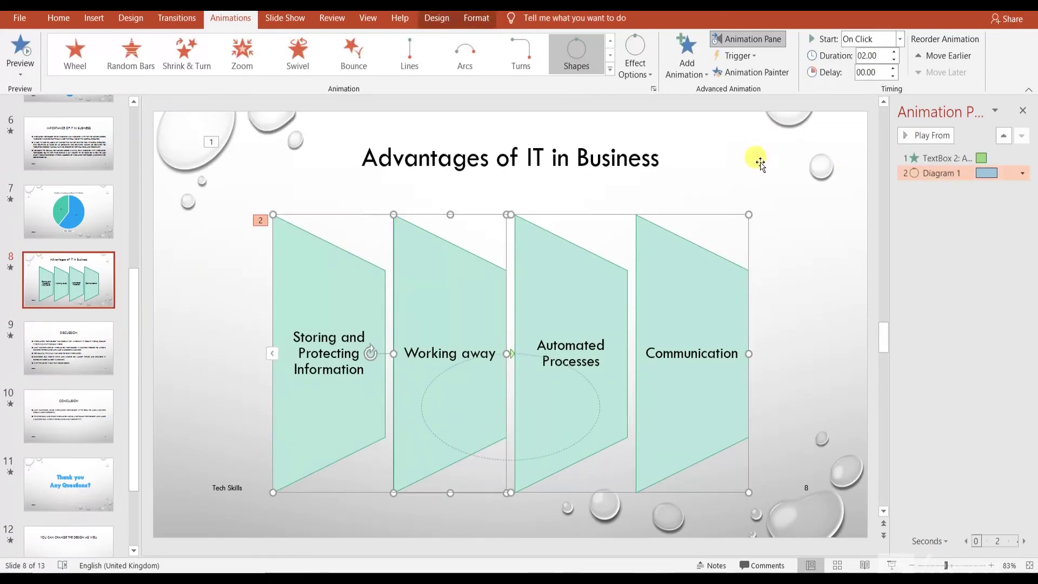
{"action": "right_click", "coordinate": [938, 173]}
{"action": "left_click", "coordinate": [952, 222]}
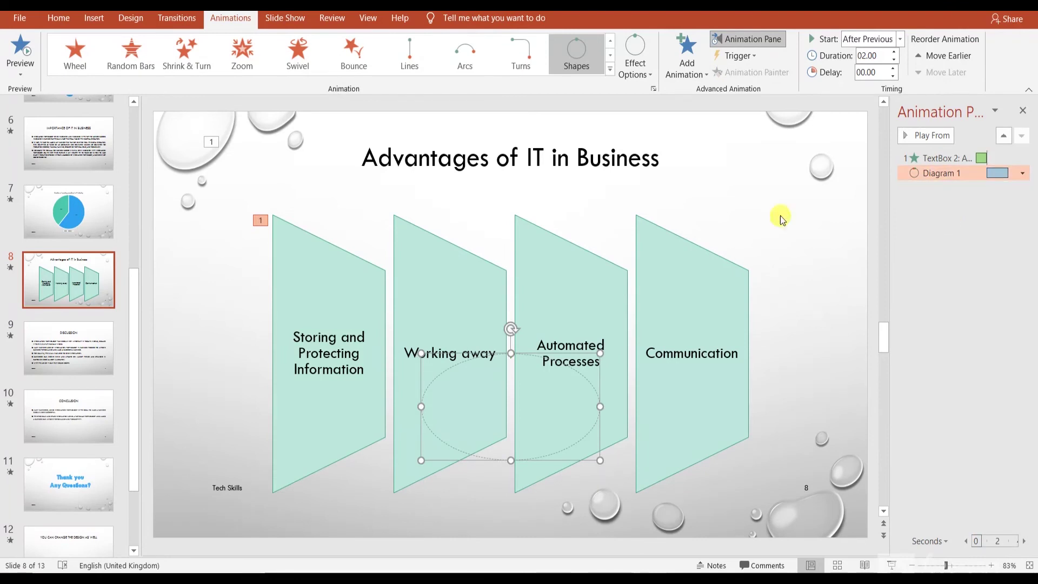
Run the slide show from the title slide into Outline, then end it with Esc.
{"action": "left_click", "coordinate": [137, 163]}
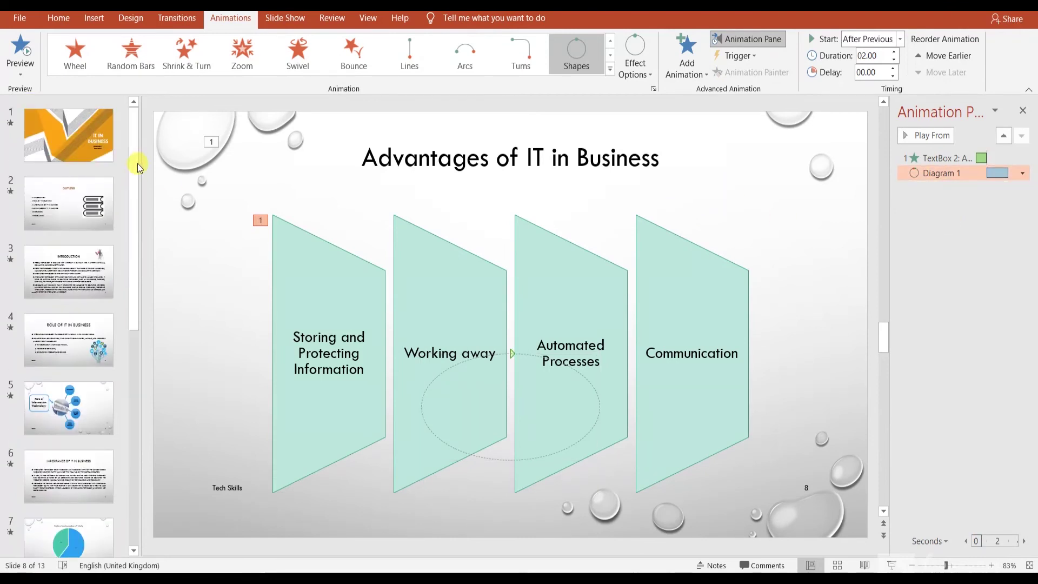
{"action": "left_click", "coordinate": [67, 141]}
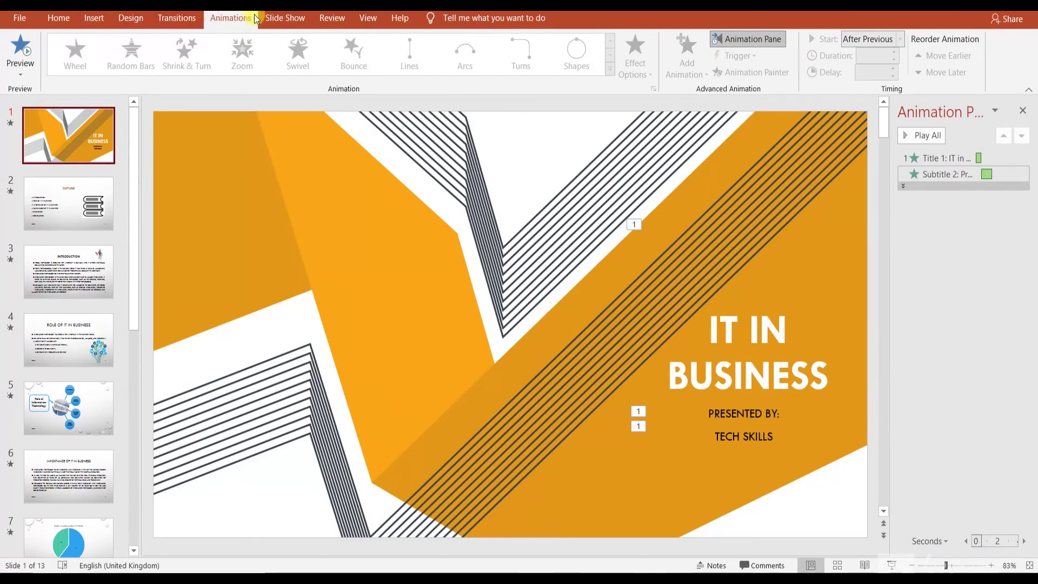
{"action": "left_click", "coordinate": [273, 20]}
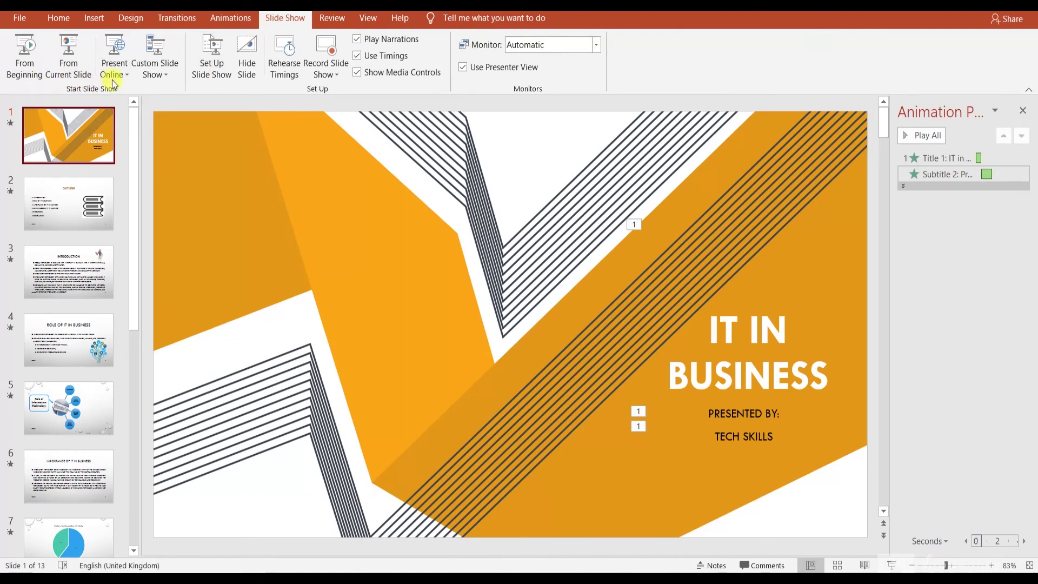
{"action": "left_click", "coordinate": [74, 76]}
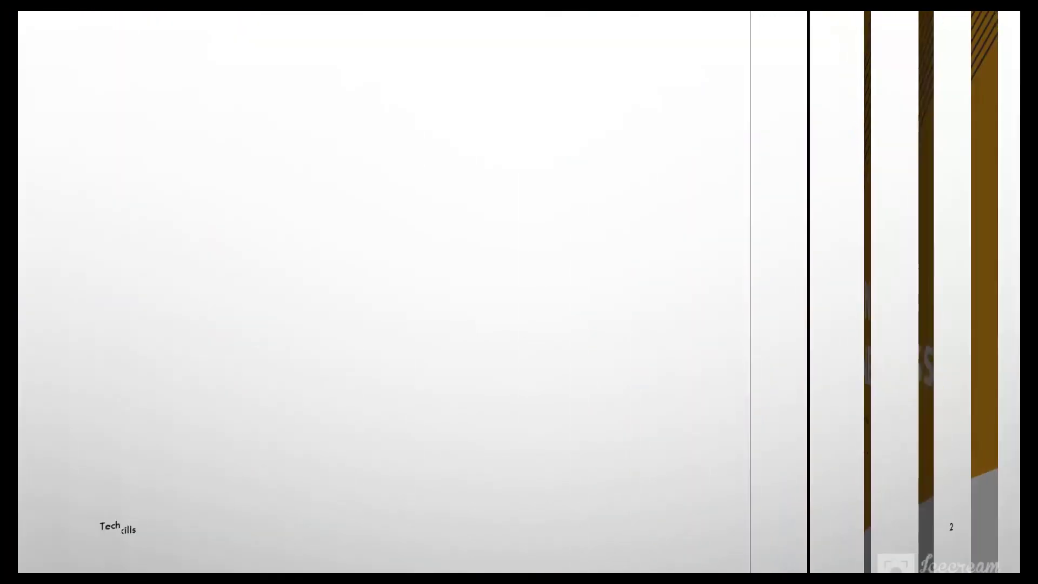
{"action": "key", "text": "Escape"}
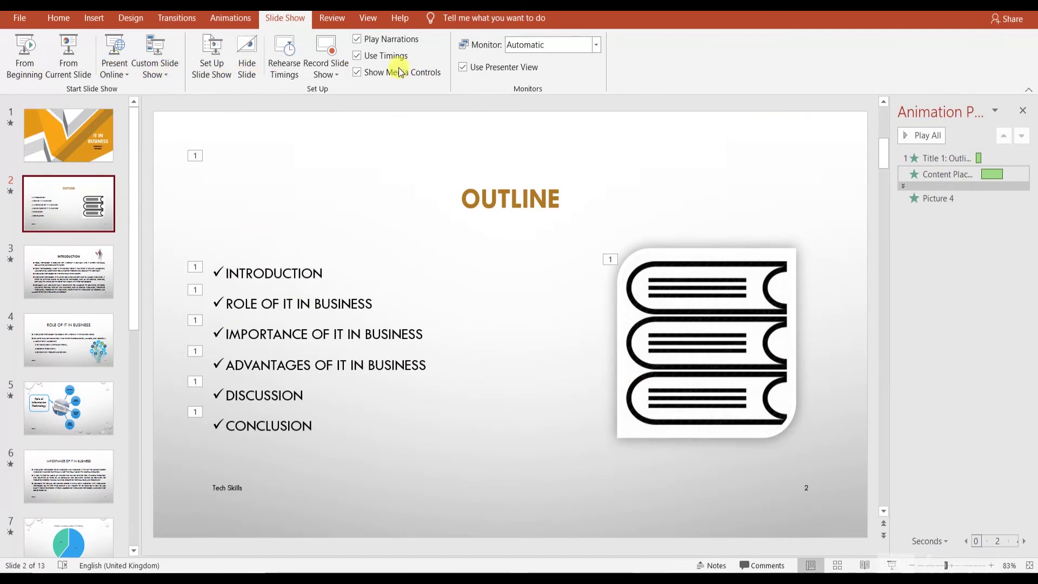
Look at the Record Slide Show options without recording, then show the deck as a text outline.
{"action": "left_click", "coordinate": [338, 76]}
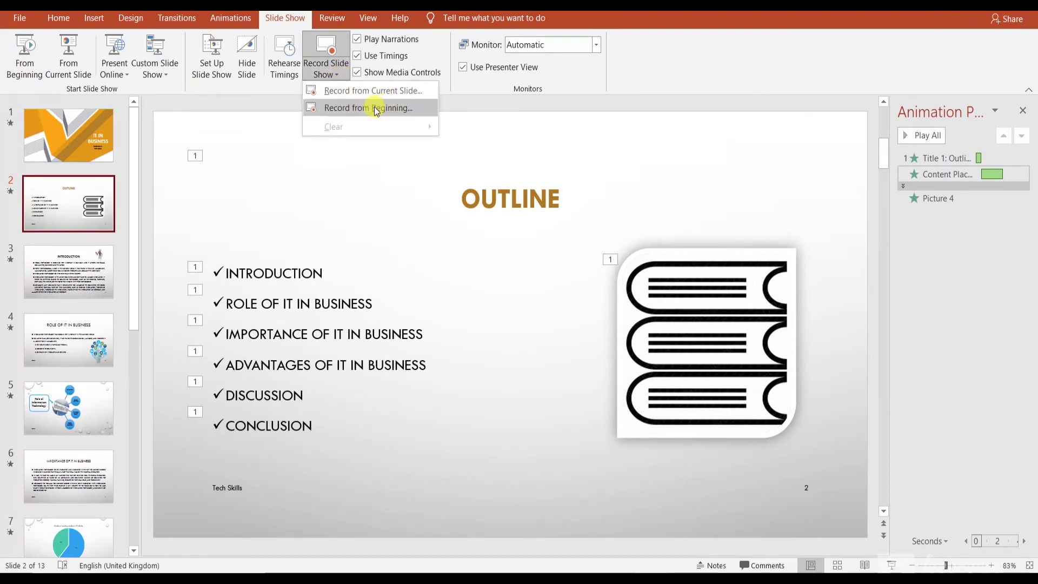
{"action": "left_click", "coordinate": [410, 237]}
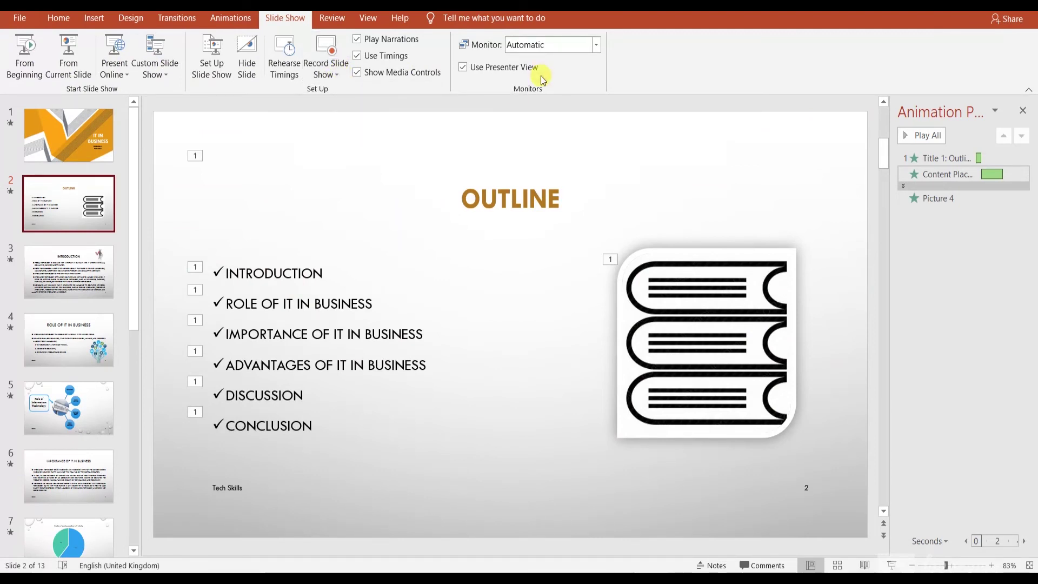
{"action": "left_click", "coordinate": [331, 18]}
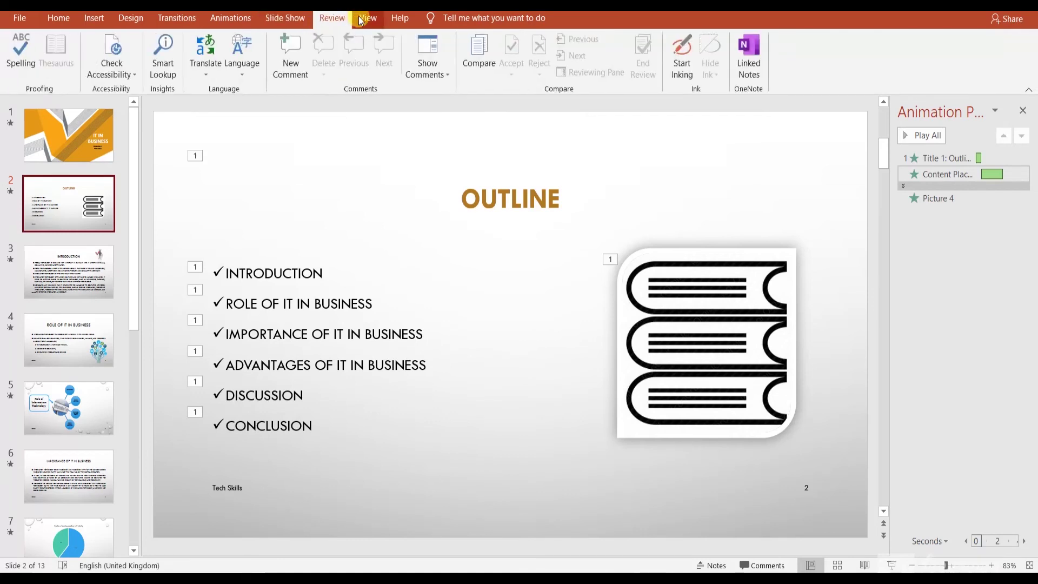
{"action": "left_click", "coordinate": [359, 18]}
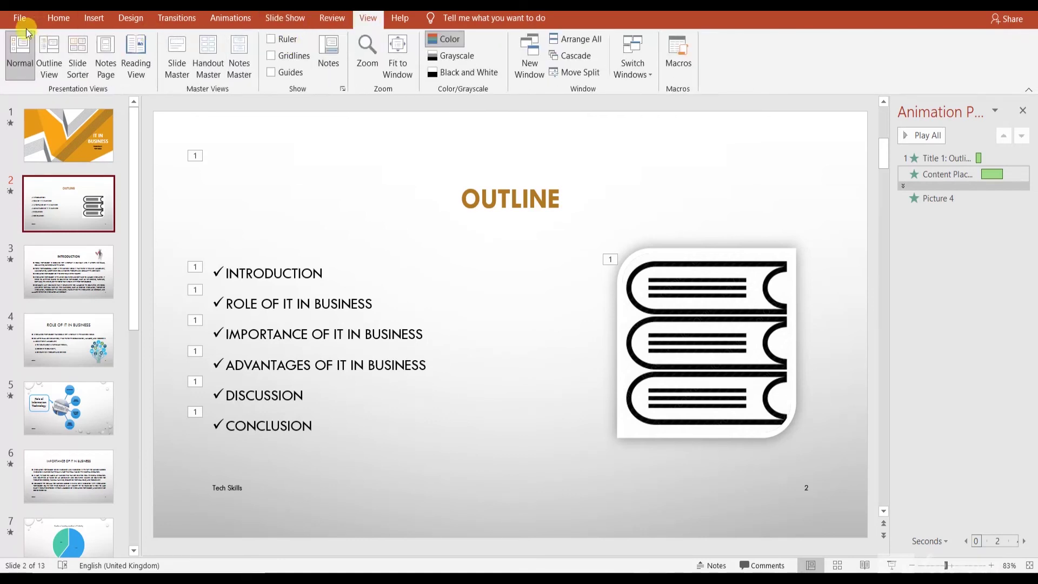
{"action": "left_click", "coordinate": [43, 67]}
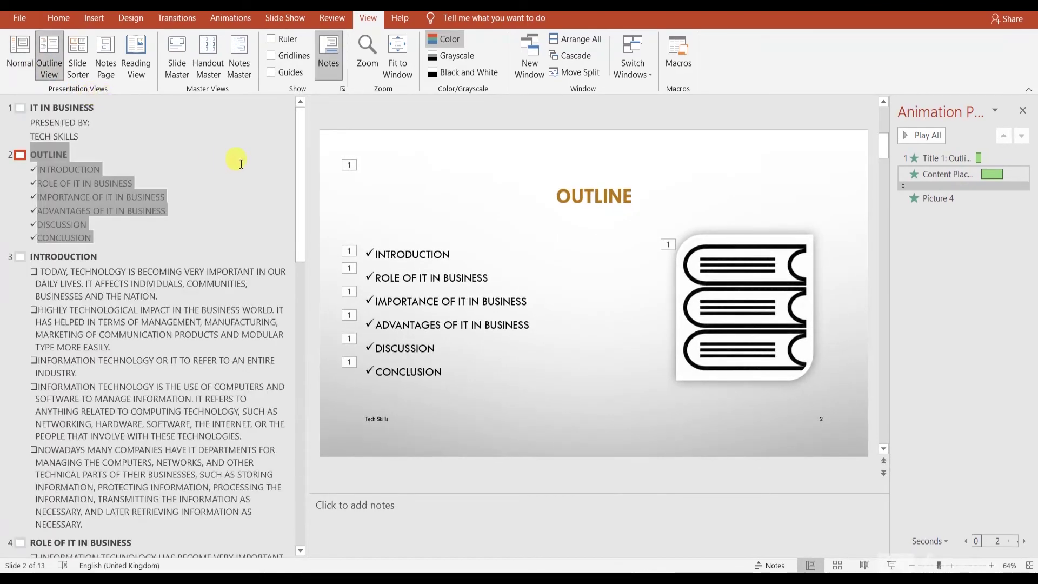
Scroll down through the outline, then lay out all slides in Slide Sorter.
{"action": "left_click_drag", "start_coordinate": [301, 181], "coordinate": [279, 346]}
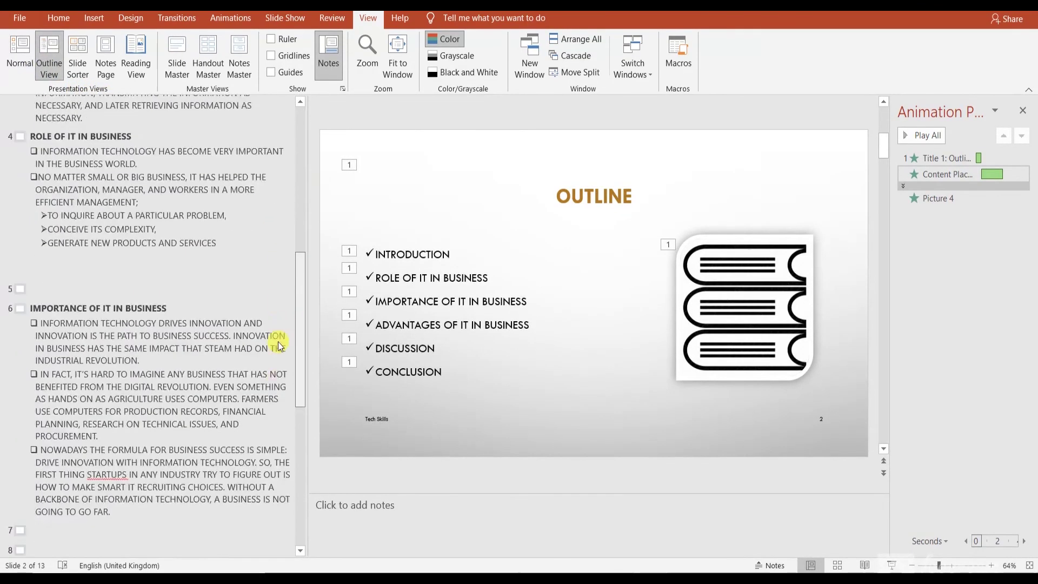
{"action": "scroll", "coordinate": [276, 356], "scroll_direction": "down", "scroll_amount": 4}
{"action": "scroll", "coordinate": [267, 411], "scroll_direction": "down", "scroll_amount": 5}
{"action": "scroll", "coordinate": [257, 459], "scroll_direction": "down", "scroll_amount": 2}
{"action": "scroll", "coordinate": [248, 487], "scroll_direction": "down", "scroll_amount": 1}
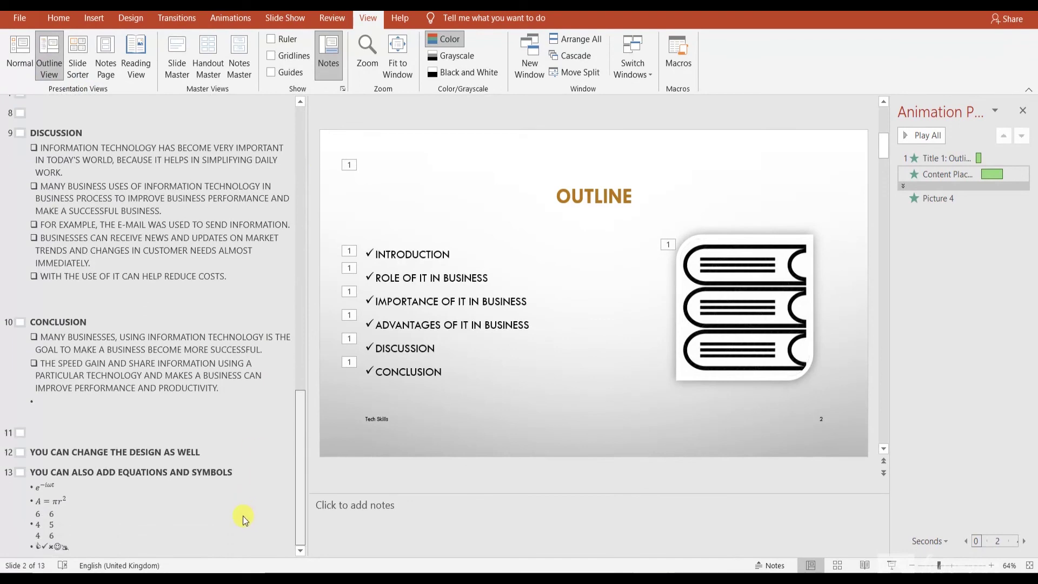
{"action": "left_click", "coordinate": [85, 75]}
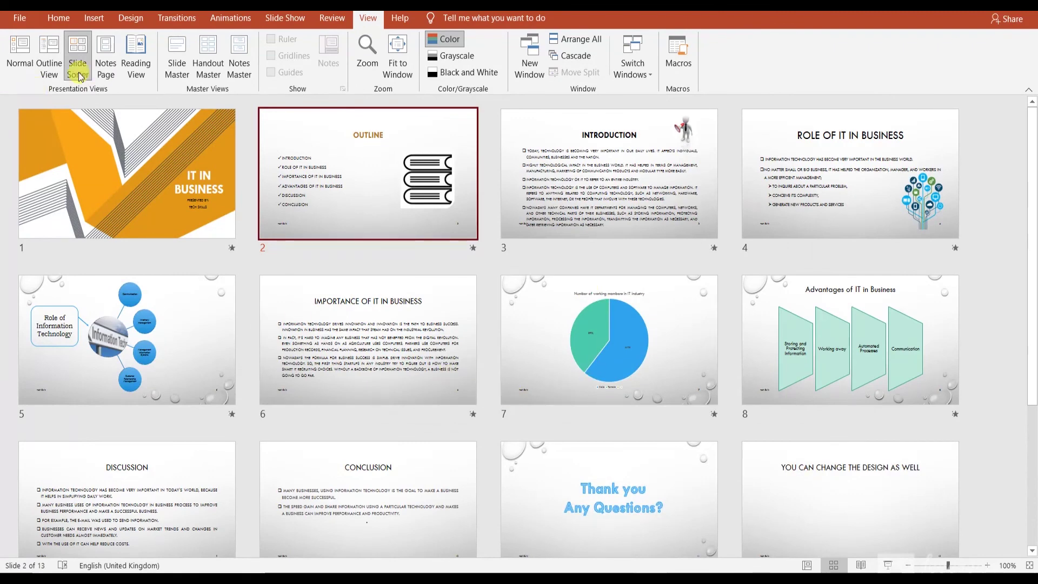
Show slide 2's notes page, then remove the date and footer from the handout master, keeping page numbers.
{"action": "left_click", "coordinate": [106, 68]}
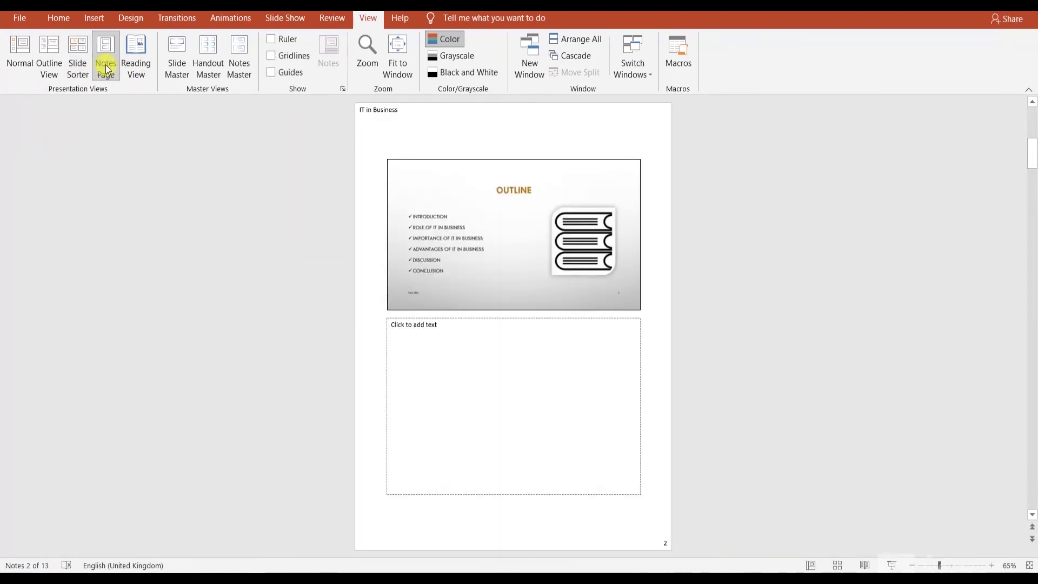
{"action": "left_click", "coordinate": [198, 64]}
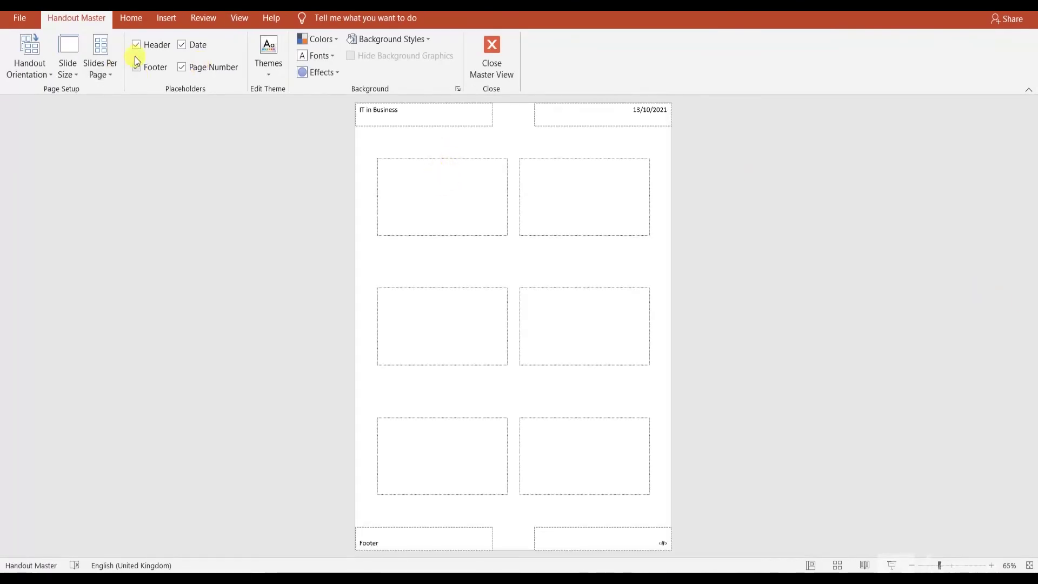
{"action": "left_click", "coordinate": [196, 47]}
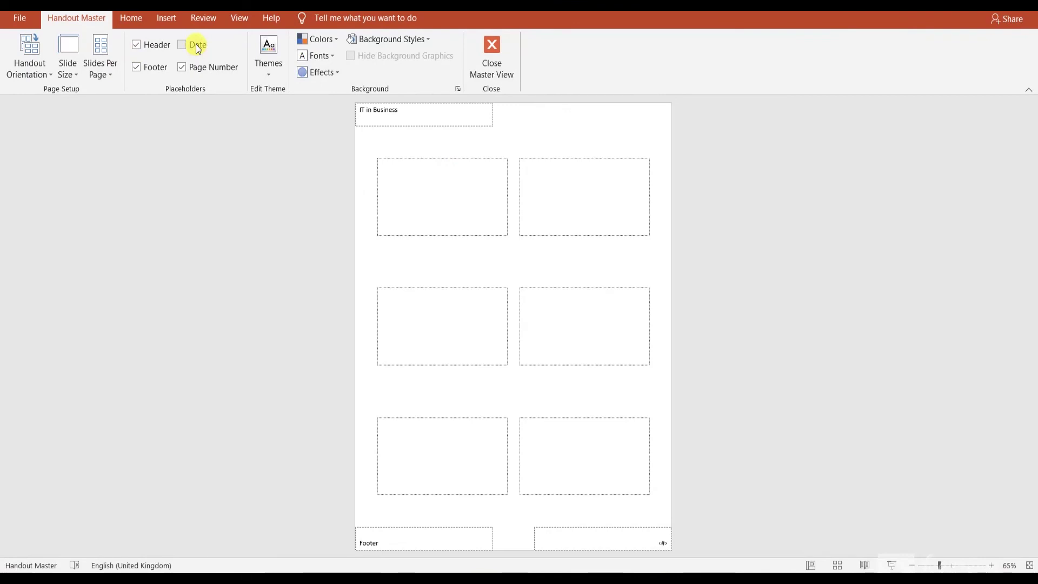
{"action": "left_click", "coordinate": [154, 67]}
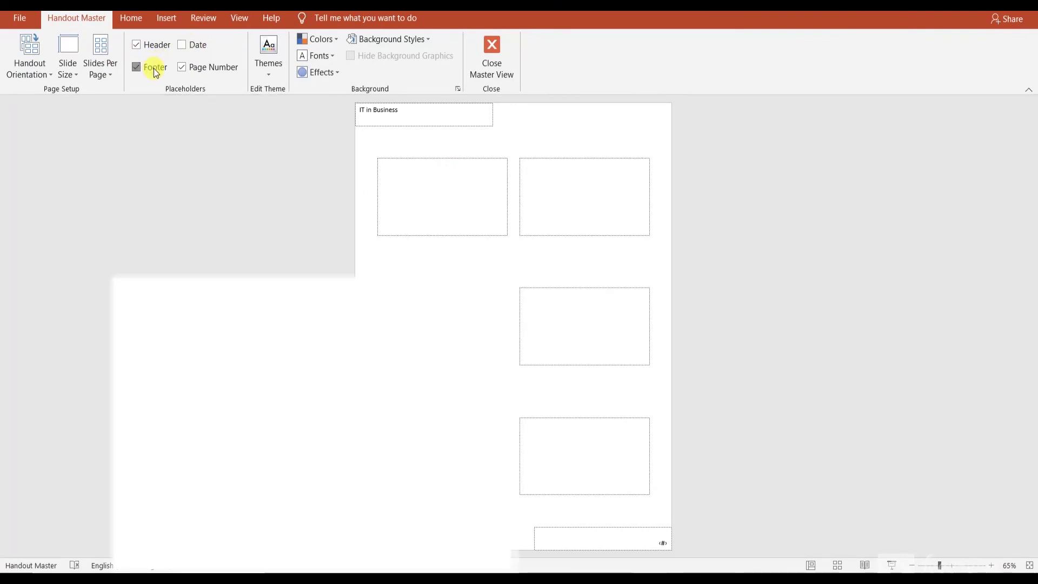
{"action": "left_click", "coordinate": [202, 68]}
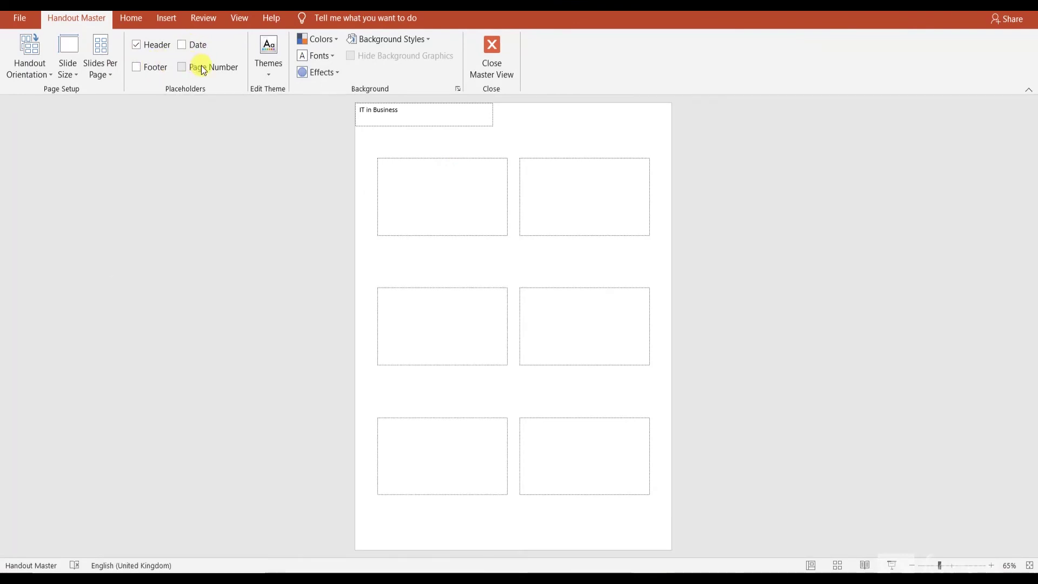
{"action": "left_click", "coordinate": [181, 69]}
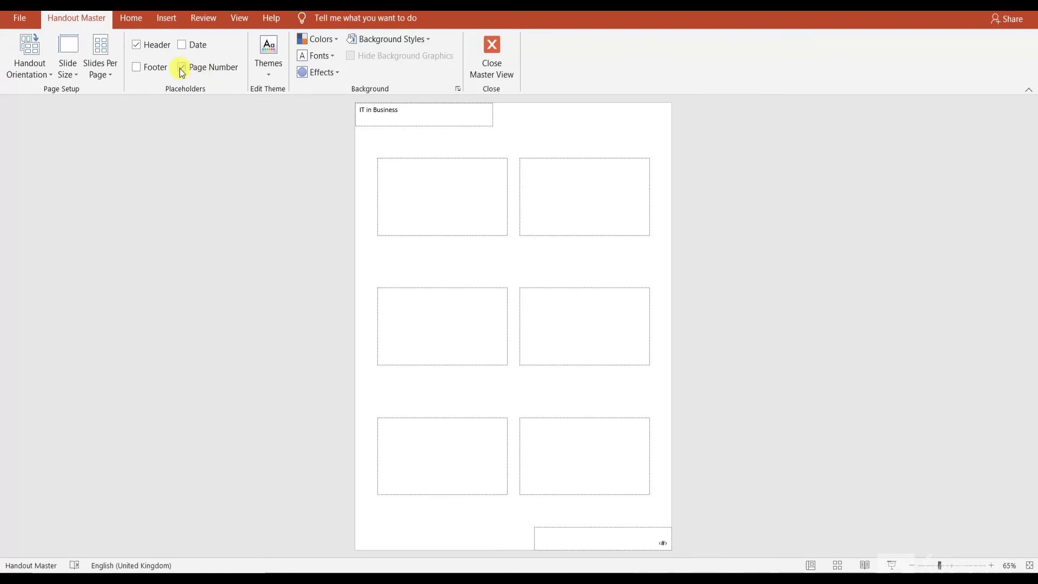
Set handouts to 4 slides per page and close the master view.
{"action": "left_click", "coordinate": [99, 64]}
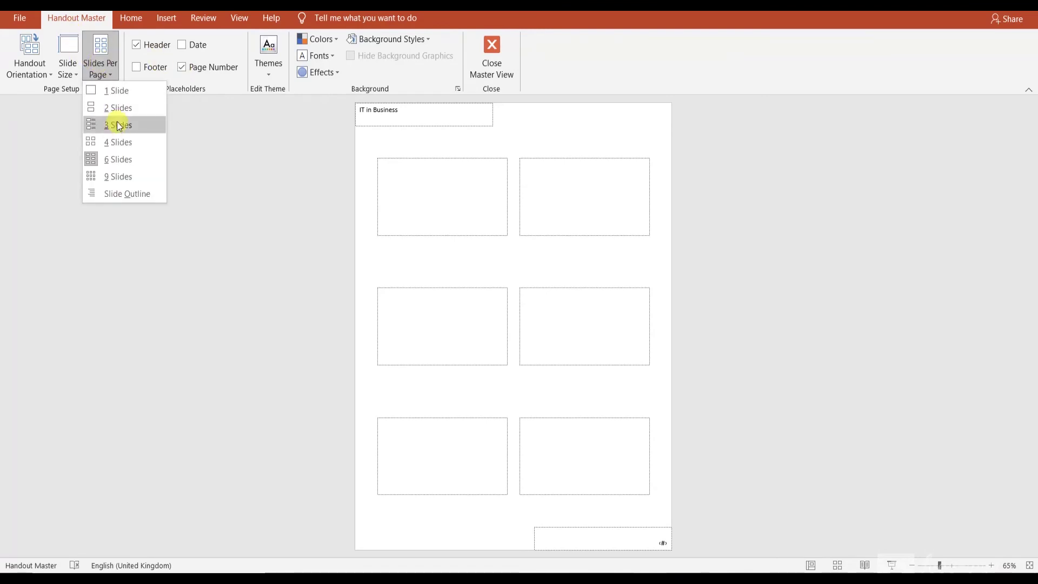
{"action": "left_click", "coordinate": [127, 142]}
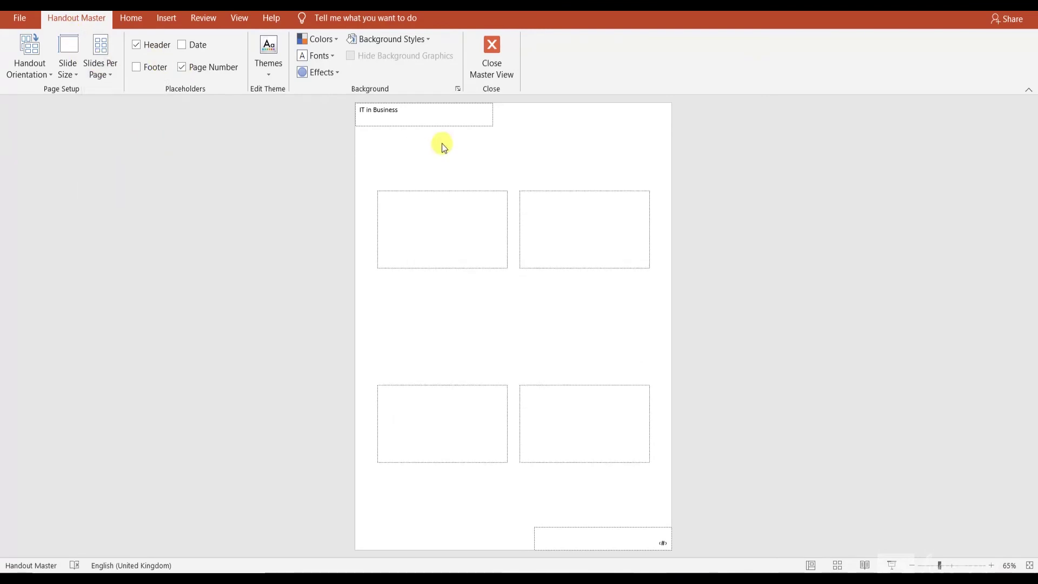
{"action": "left_click", "coordinate": [485, 67]}
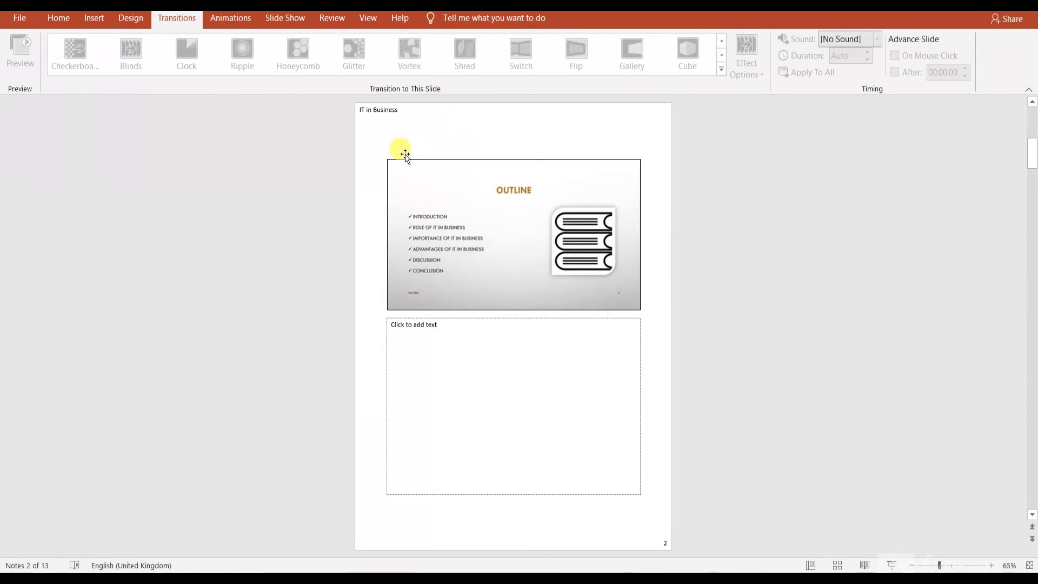
Return to Normal view and preview the slides in grayscale before restoring full colour.
{"action": "left_click", "coordinate": [381, 18]}
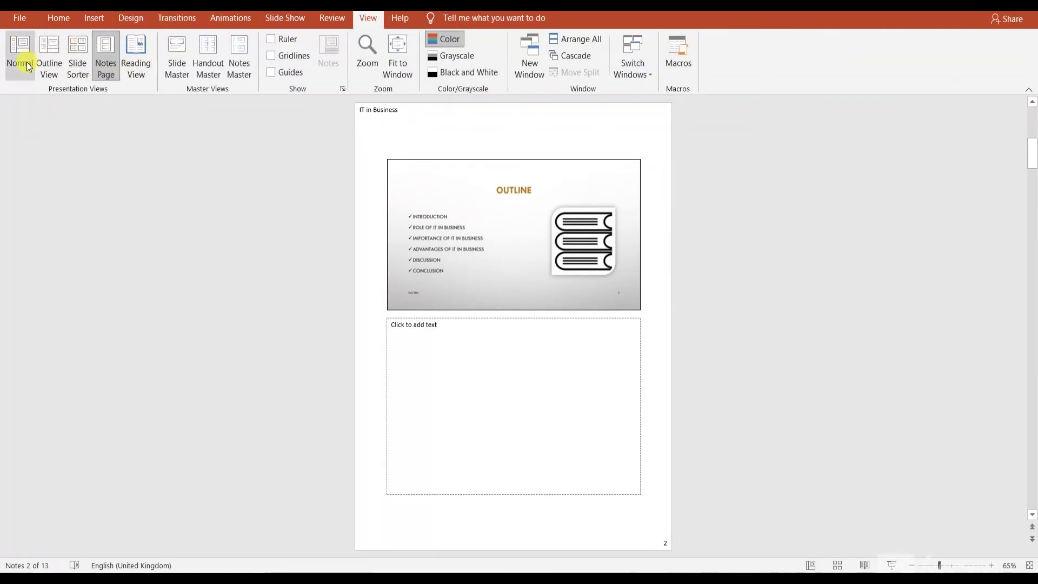
{"action": "left_click", "coordinate": [26, 65]}
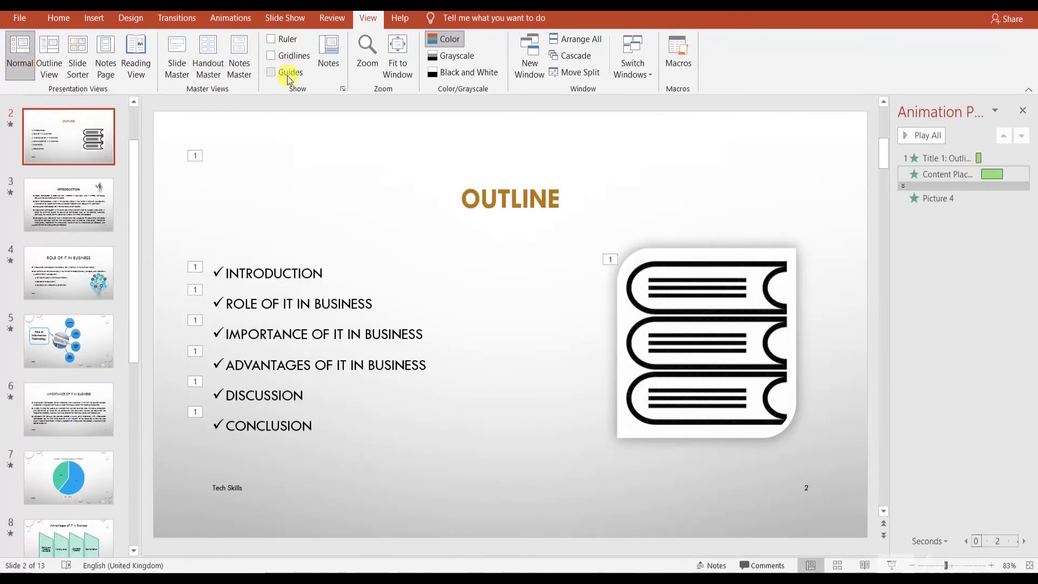
{"action": "left_click", "coordinate": [461, 58]}
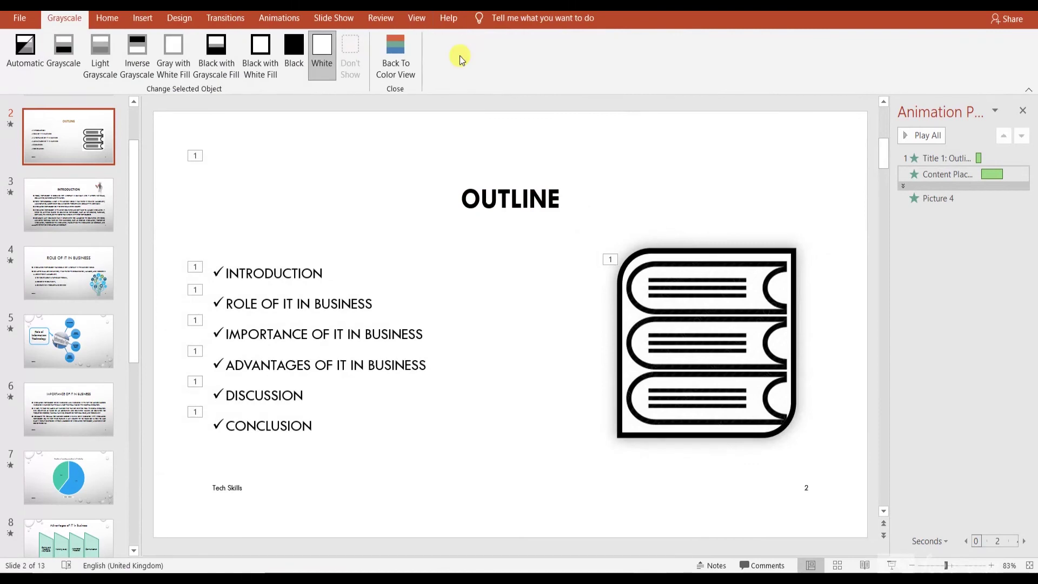
{"action": "left_click", "coordinate": [388, 71]}
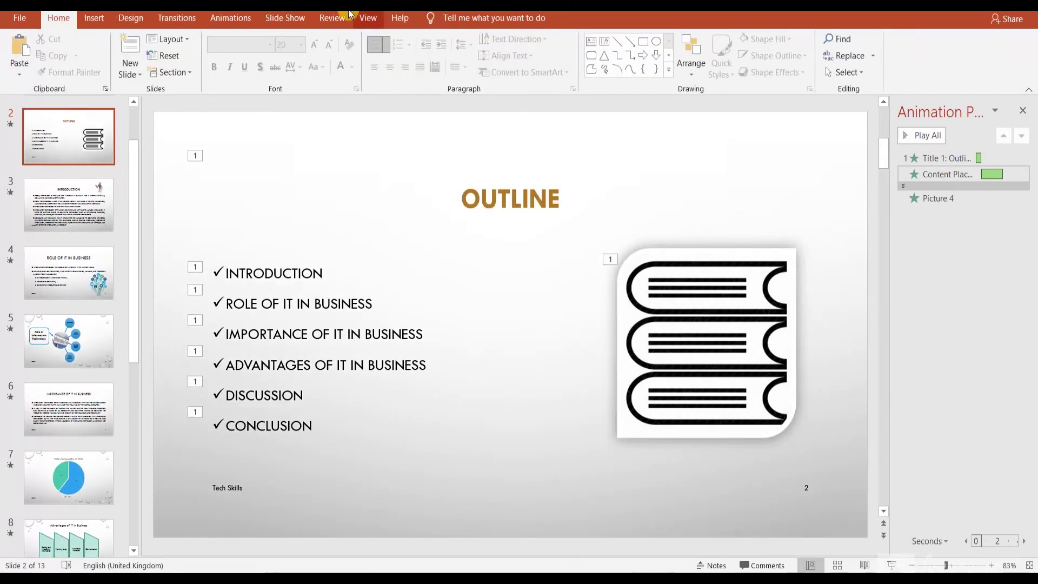
Look over the View and Help tabs, then go to the File home page.
{"action": "left_click", "coordinate": [367, 19]}
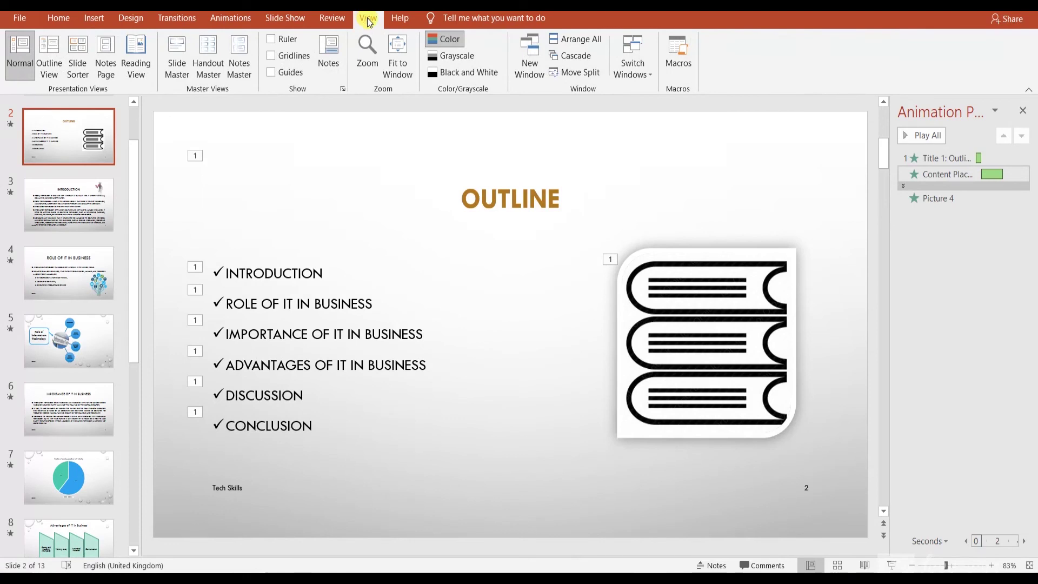
{"action": "left_click", "coordinate": [403, 19]}
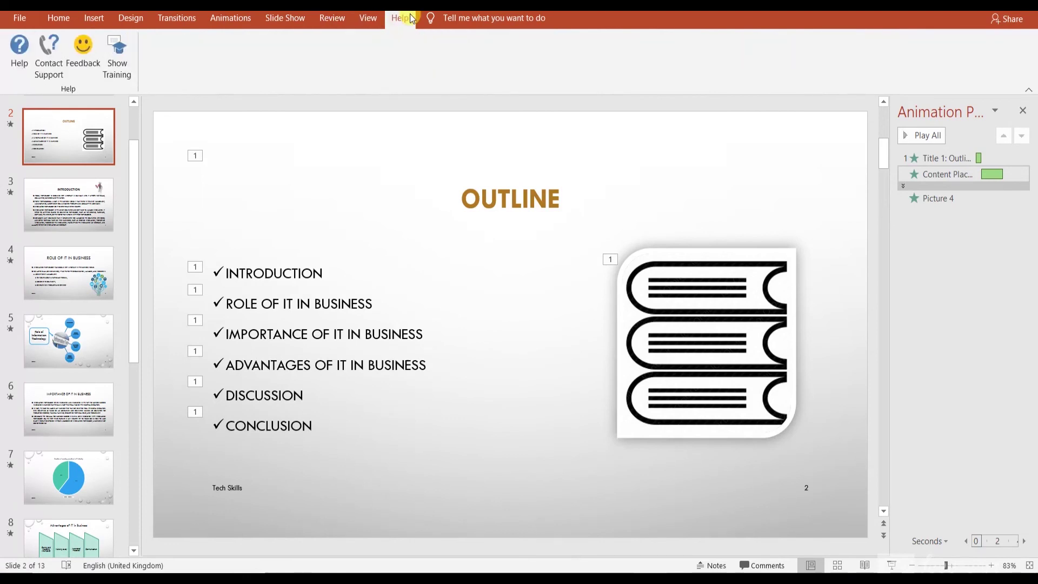
{"action": "left_click", "coordinate": [22, 18]}
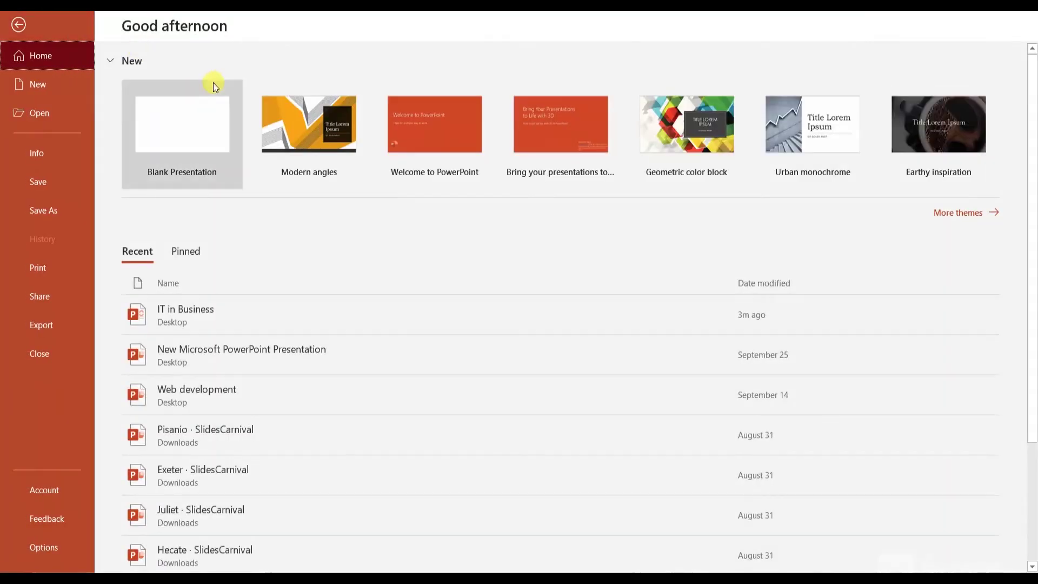
Save the deck, then export it through Save As as the PDF 'IT in Business'.
{"action": "left_click", "coordinate": [50, 180]}
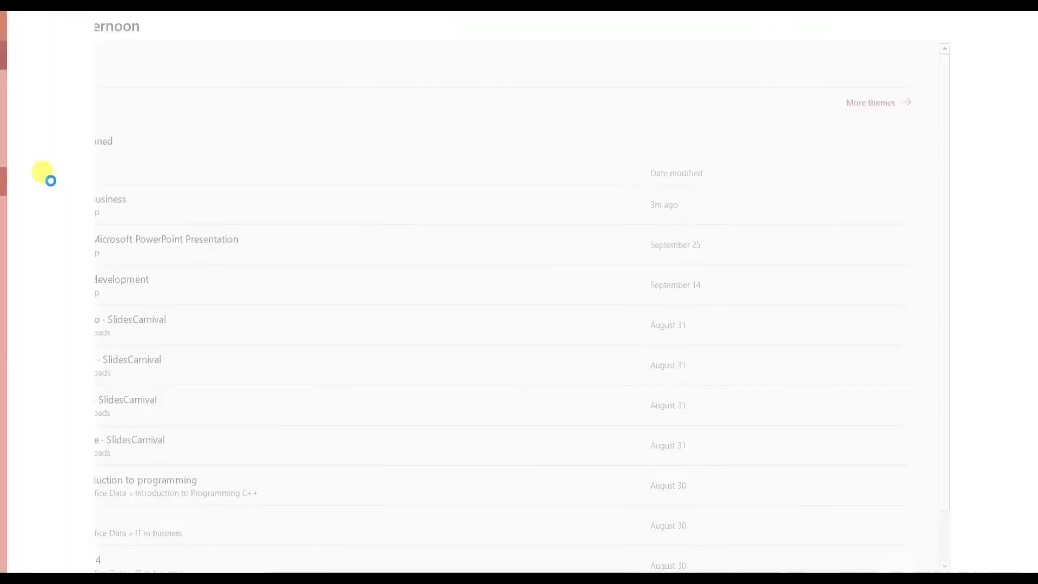
{"action": "left_click", "coordinate": [27, 20]}
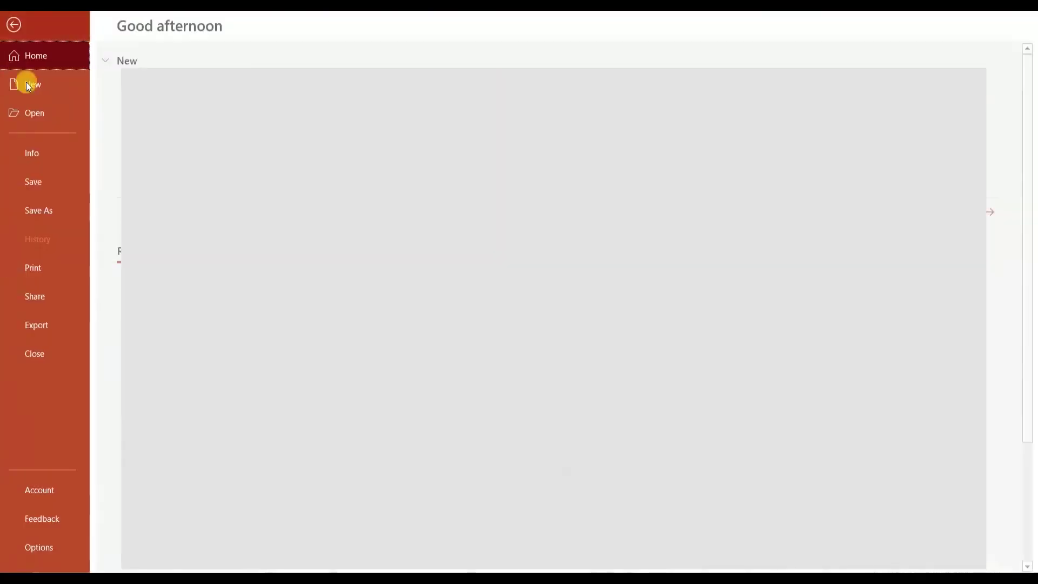
{"action": "left_click", "coordinate": [50, 213]}
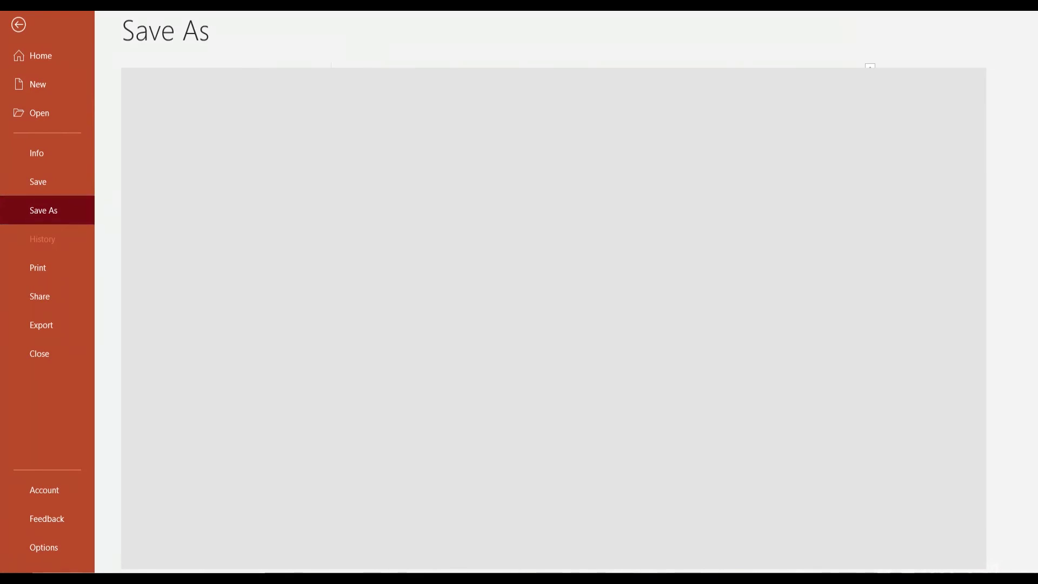
{"action": "key", "text": "F12"}
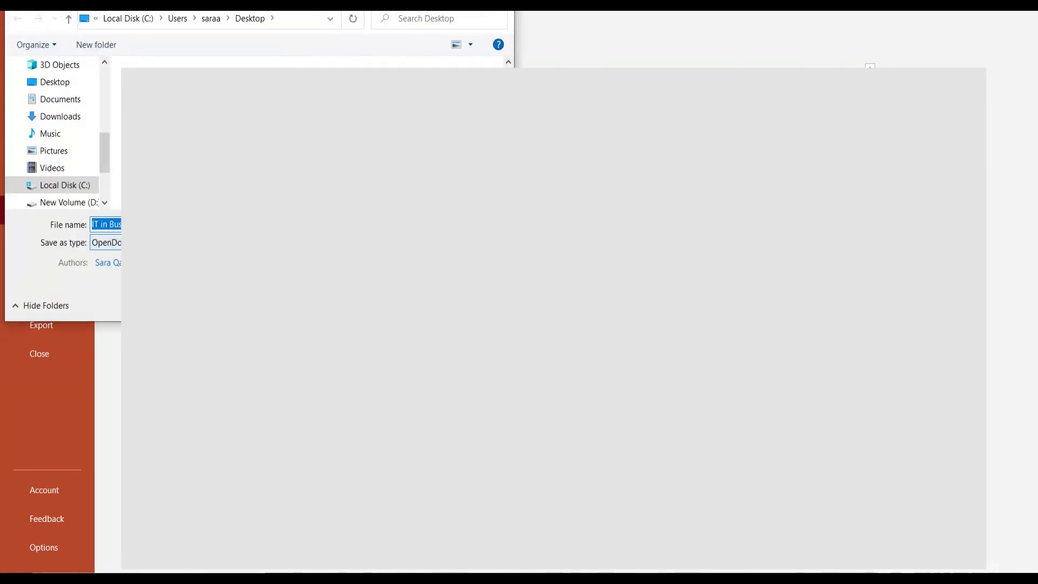
{"action": "key", "text": "alt+Down"}
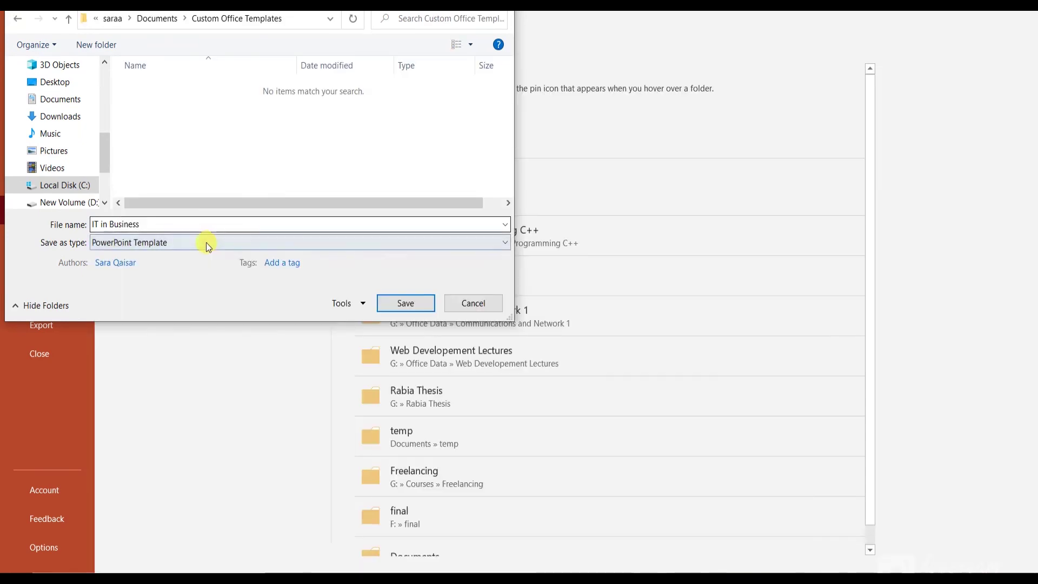
{"action": "left_click", "coordinate": [204, 241]}
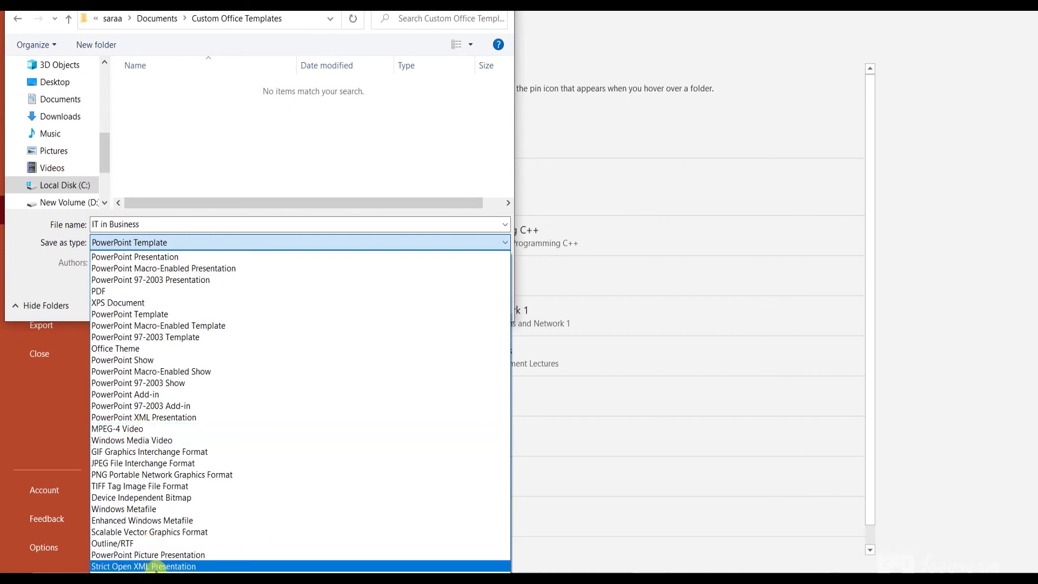
{"action": "left_click", "coordinate": [156, 290]}
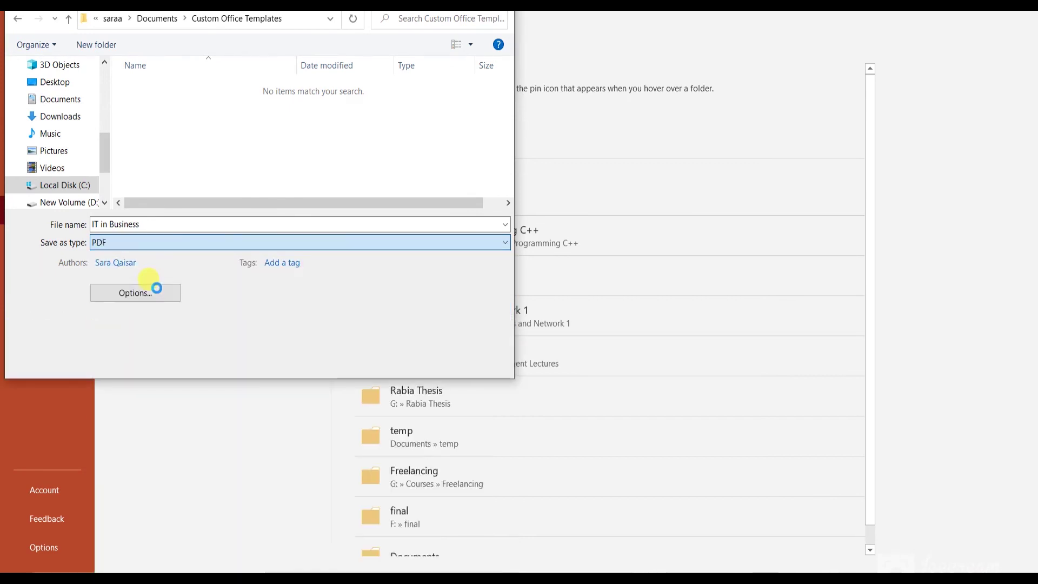
{"action": "left_click", "coordinate": [404, 359]}
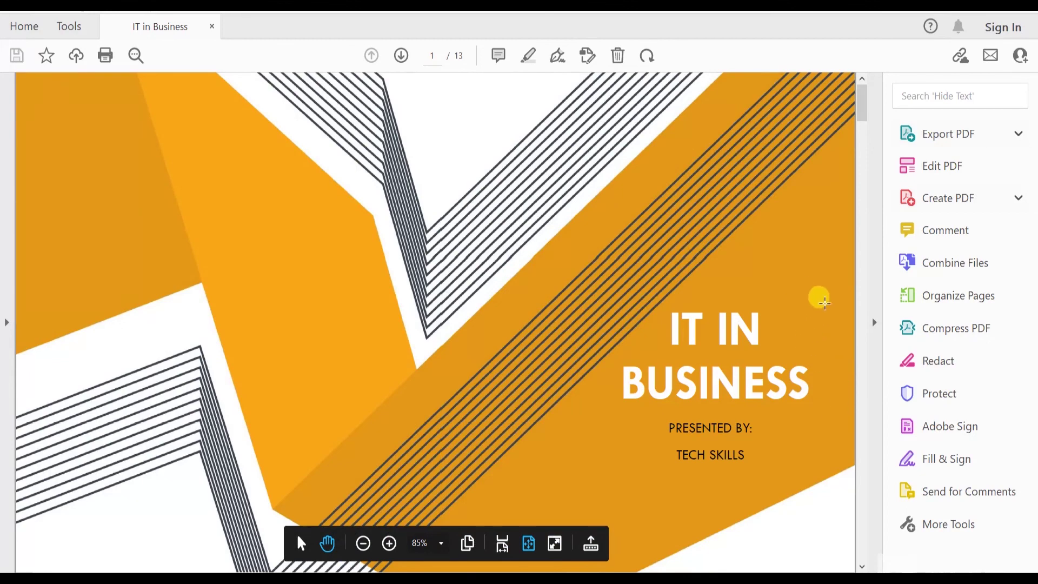
Page through the exported PDF from the title page to Advantages of IT in Business.
{"action": "left_click", "coordinate": [864, 238]}
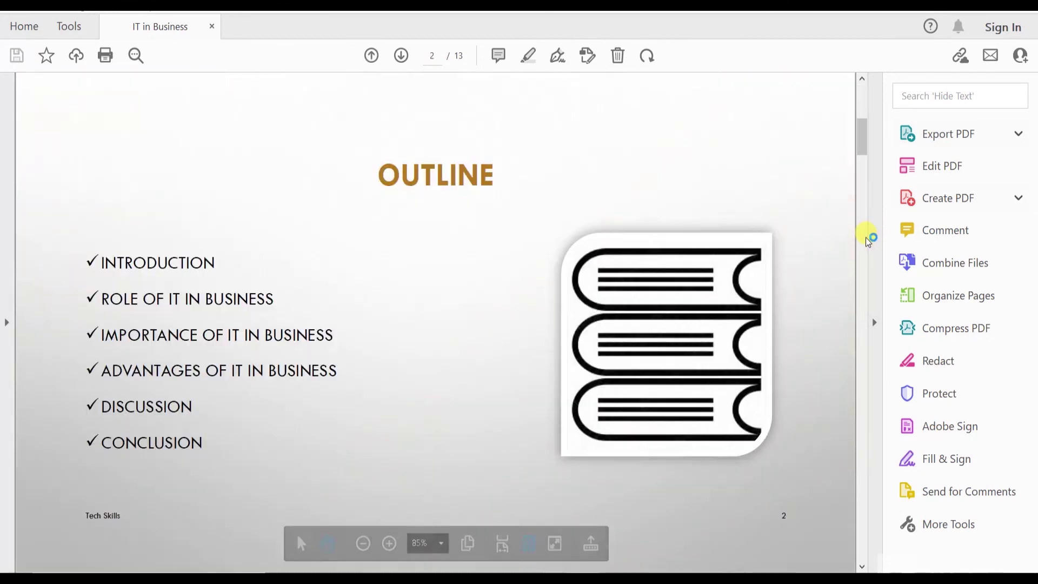
{"action": "left_click", "coordinate": [864, 240]}
{"action": "left_click", "coordinate": [864, 240]}
{"action": "left_click", "coordinate": [864, 238]}
{"action": "mouse_move", "coordinate": [864, 238]}
{"action": "left_mouse_down"}
{"action": "mouse_move", "coordinate": [852, 364]}
{"action": "mouse_move", "coordinate": [904, 87]}
{"action": "left_mouse_up"}
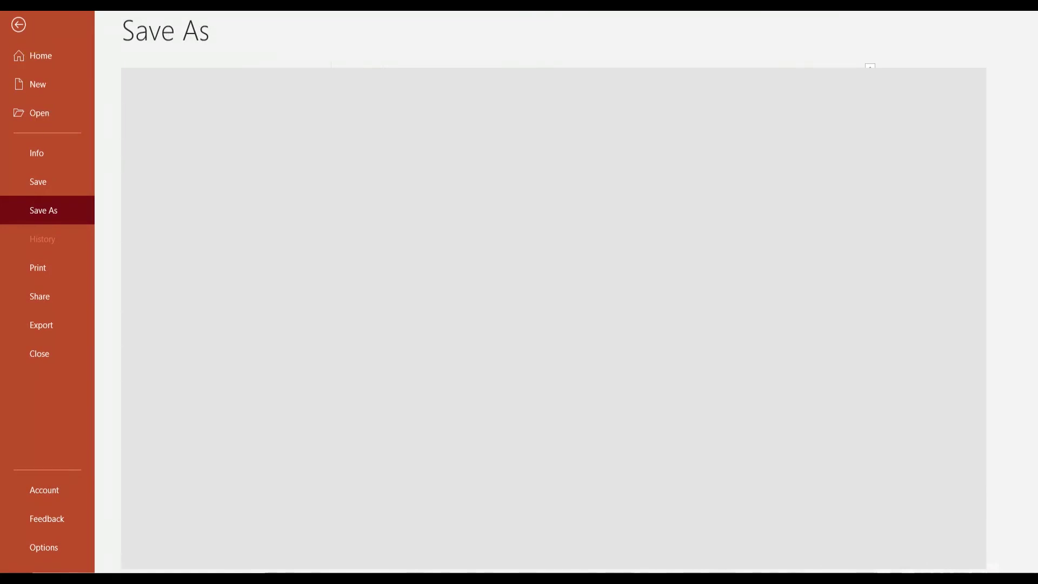
Save the deck as the MPEG-4 video 'IT in Business.mp4'.
{"action": "left_click", "coordinate": [21, 25]}
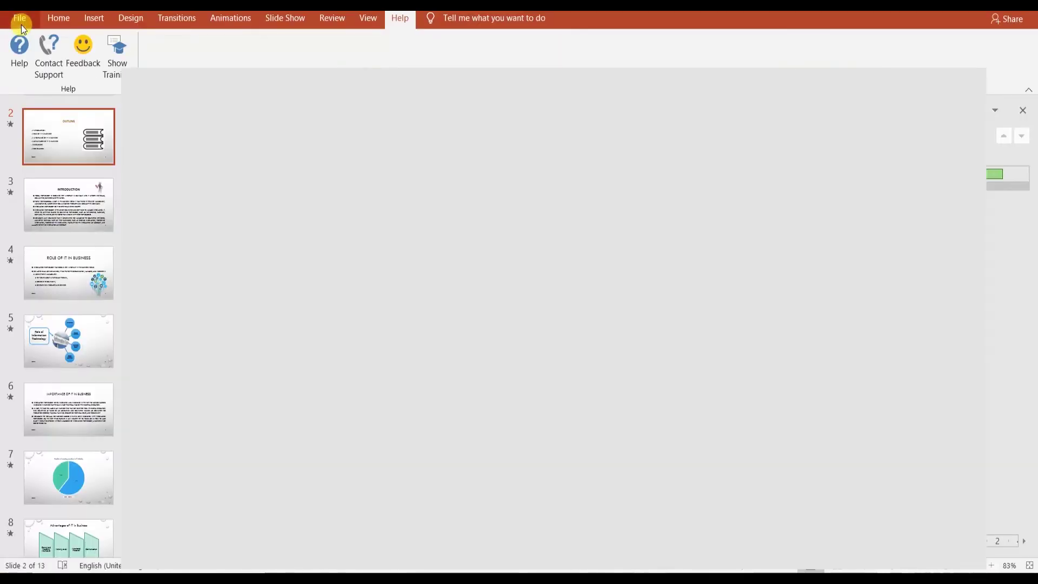
{"action": "left_click", "coordinate": [22, 17]}
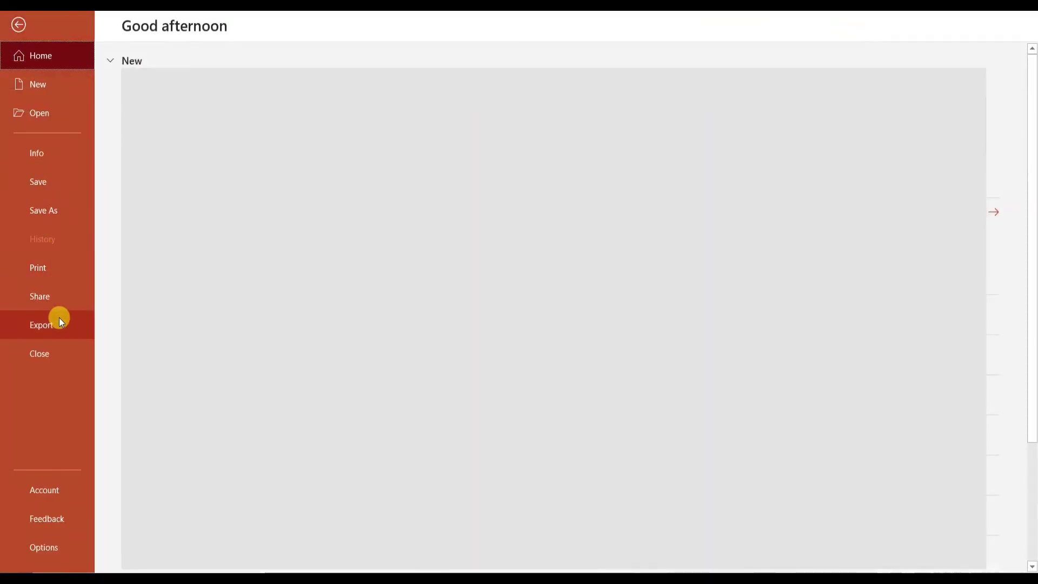
{"action": "left_click", "coordinate": [65, 212]}
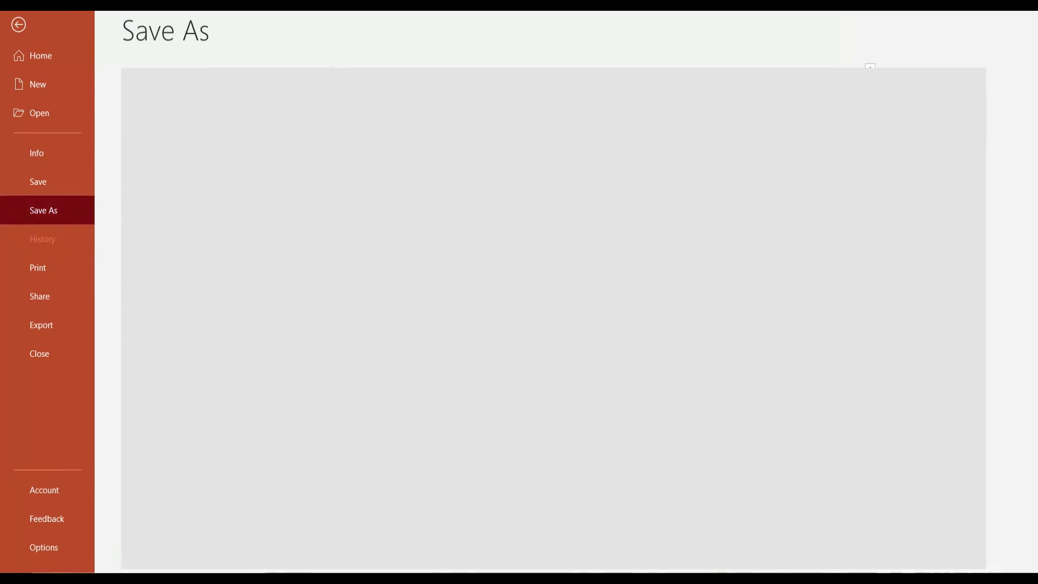
{"action": "left_click", "coordinate": [108, 242]}
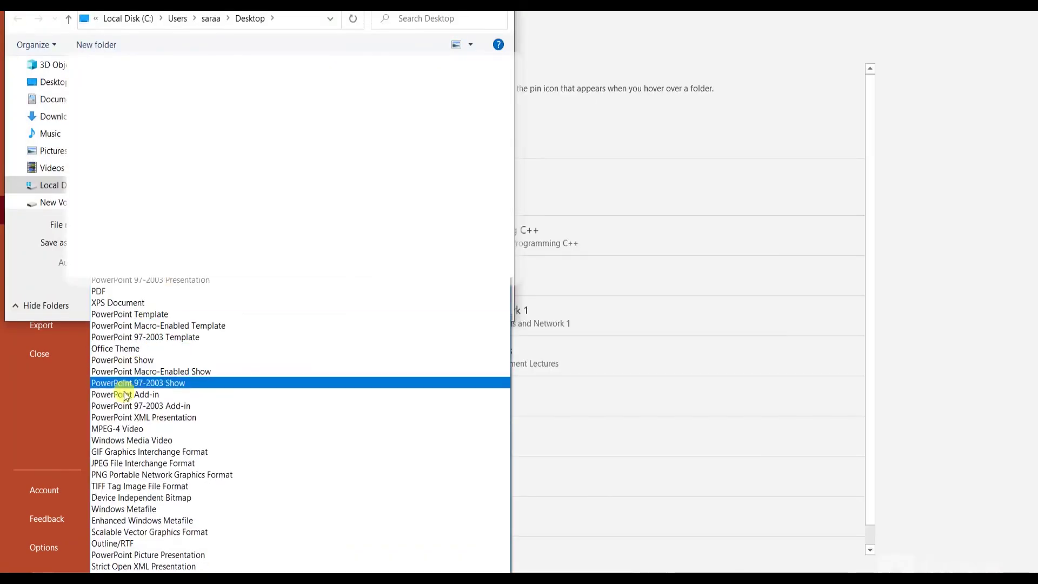
{"action": "left_click", "coordinate": [126, 428]}
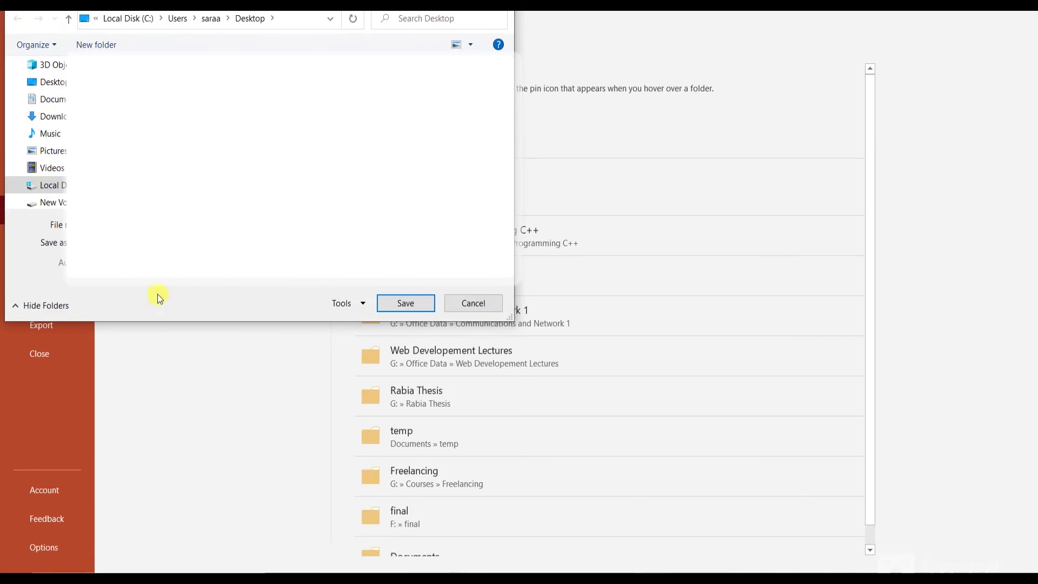
{"action": "left_click", "coordinate": [400, 303]}
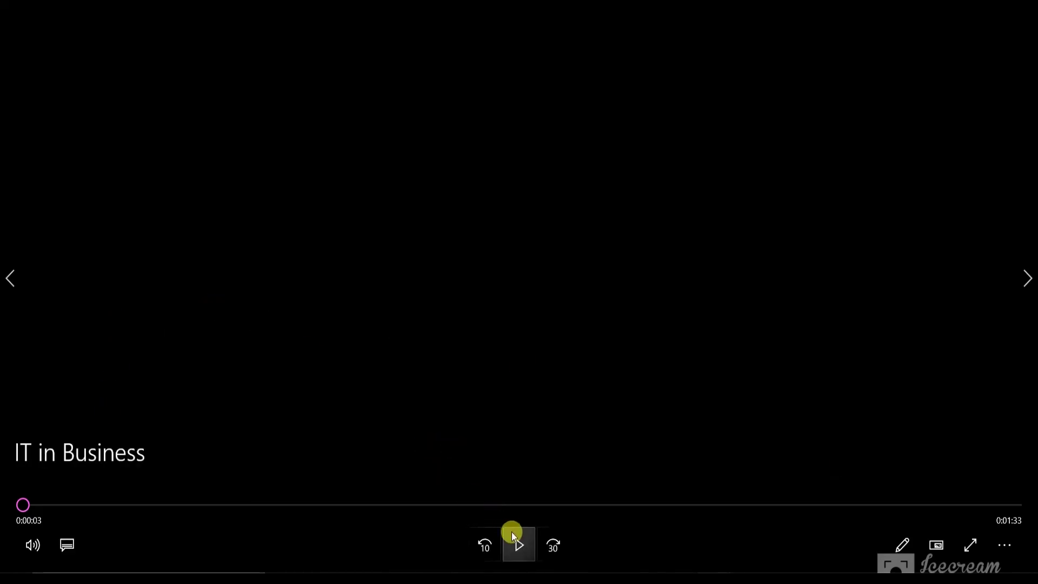
Play the exported video and pause it on the closing 'Thank you, Any Questions?' slide.
{"action": "left_click", "coordinate": [511, 533]}
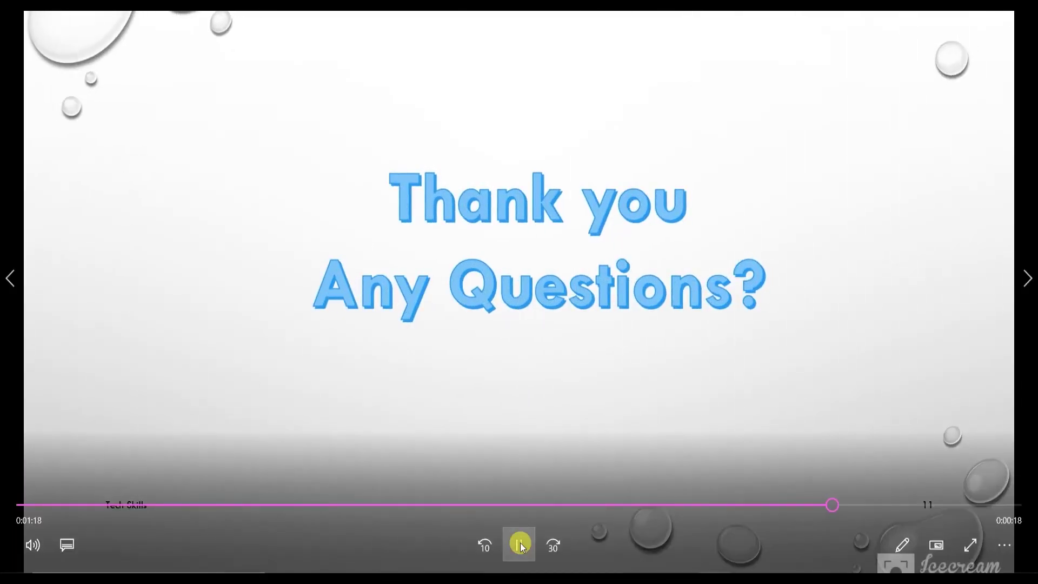
{"action": "left_click", "coordinate": [520, 544]}
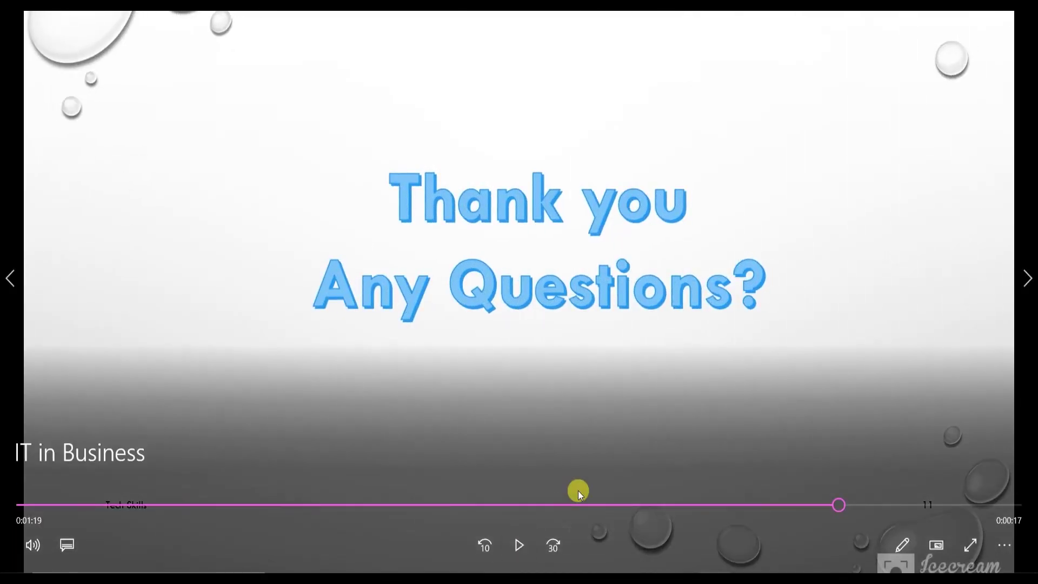